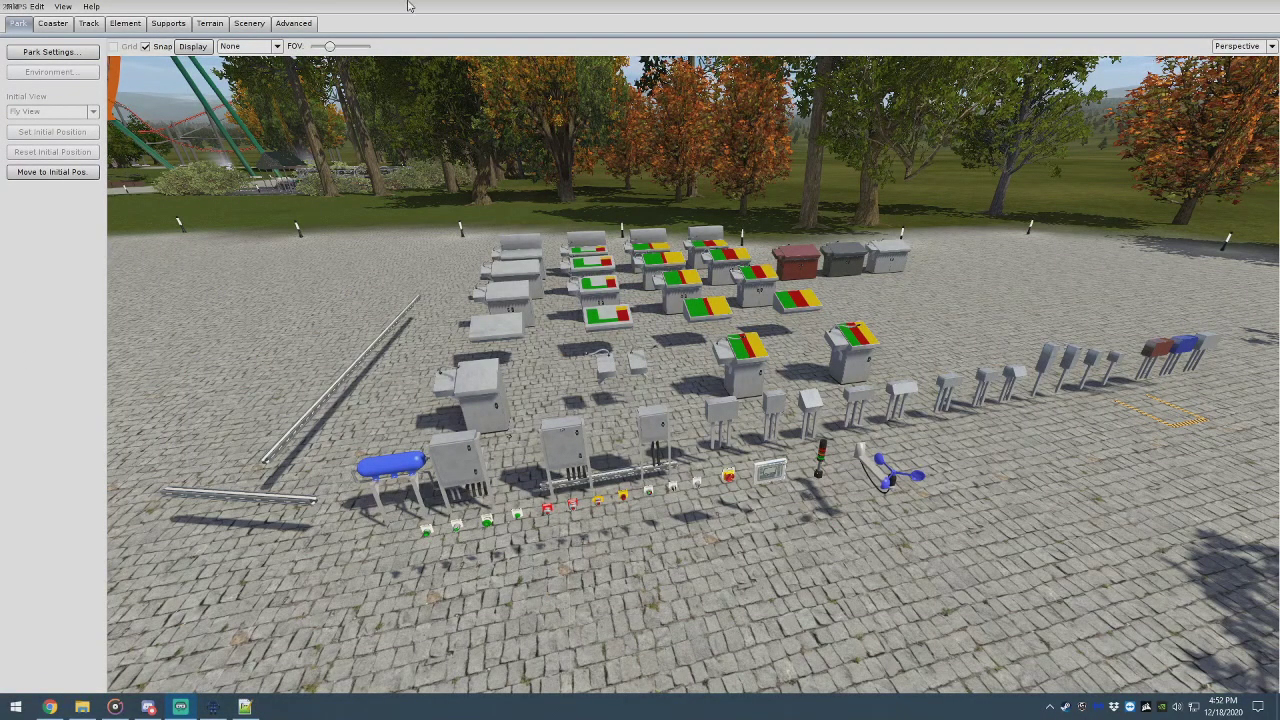
Step: Extract the open package as a park named Demo Park in its own folder within My Parks
{"action": "left_click", "coordinate": [14, 6]}
{"action": "mouse_move", "coordinate": [37, 6]}
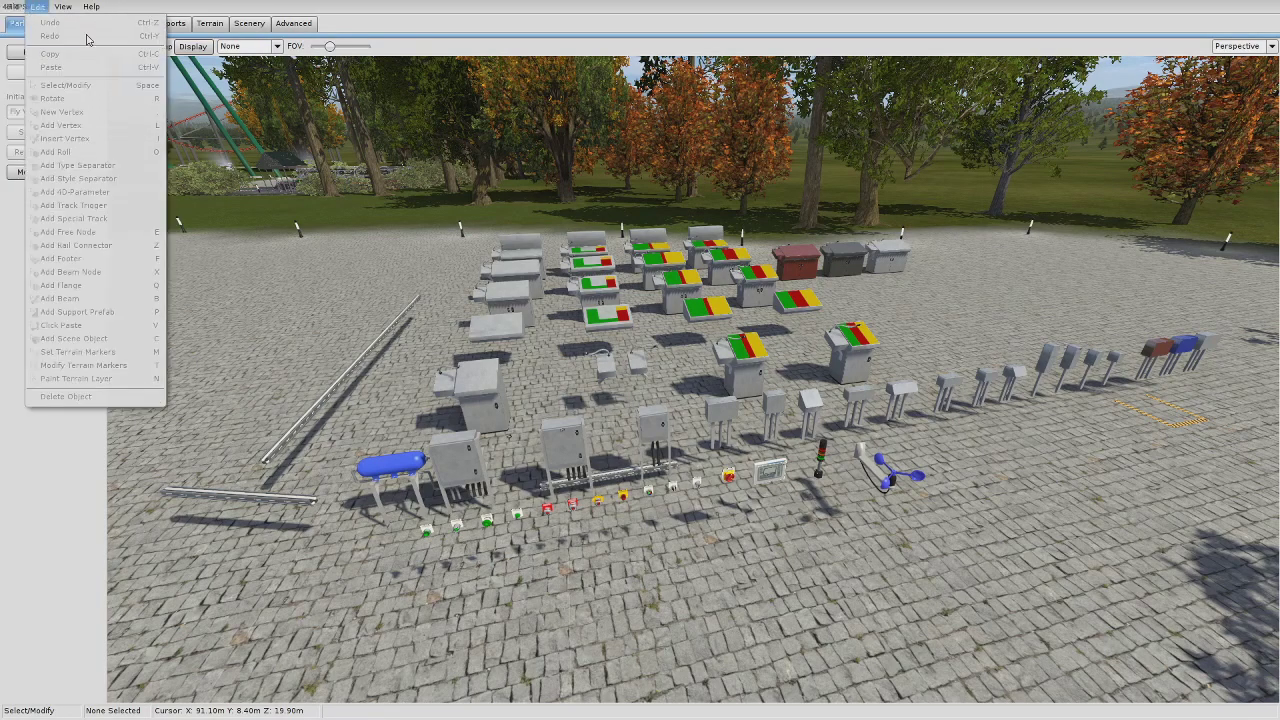
{"action": "left_click", "coordinate": [45, 109]}
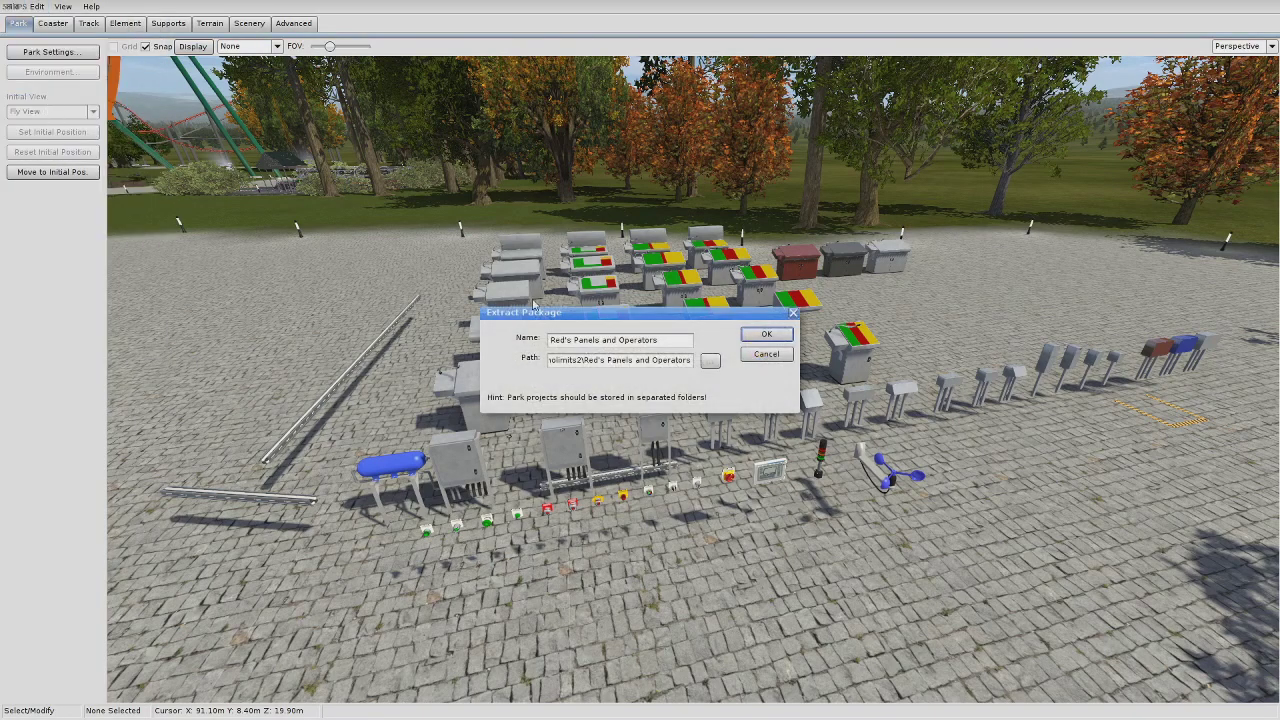
{"action": "left_click", "coordinate": [711, 360]}
{"action": "double_click", "coordinate": [568, 380]}
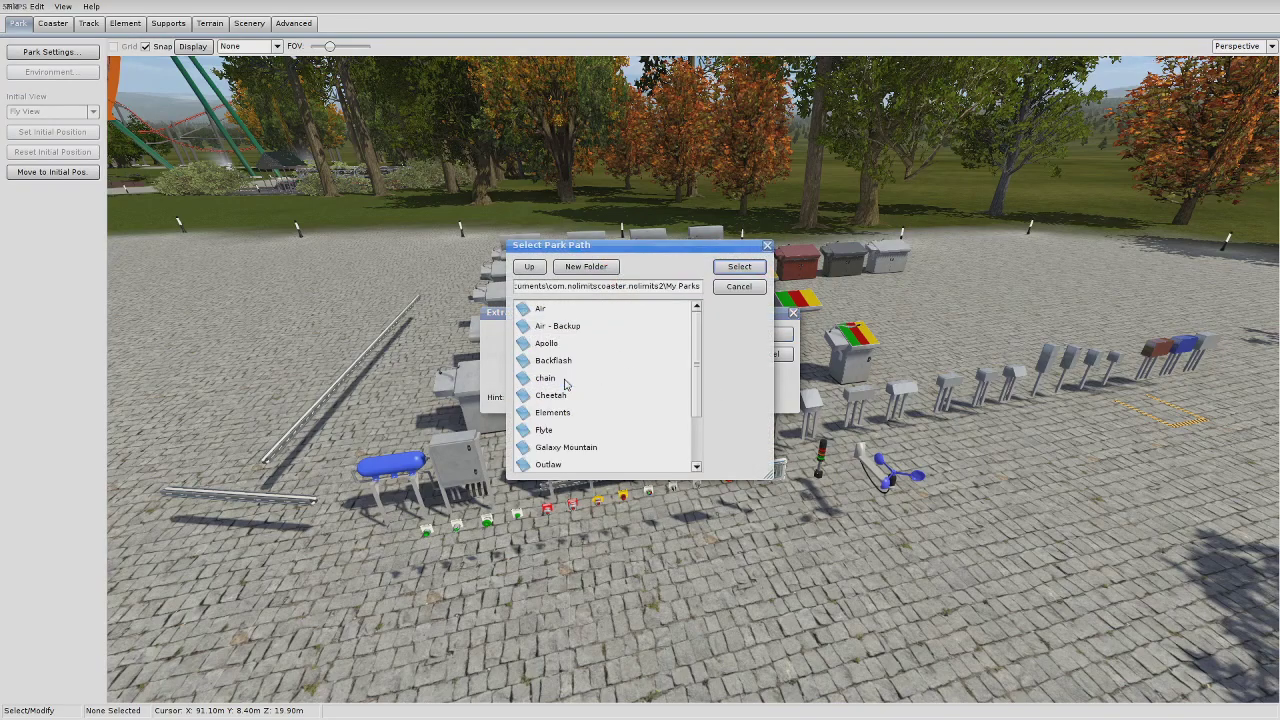
{"action": "left_click", "coordinate": [740, 268]}
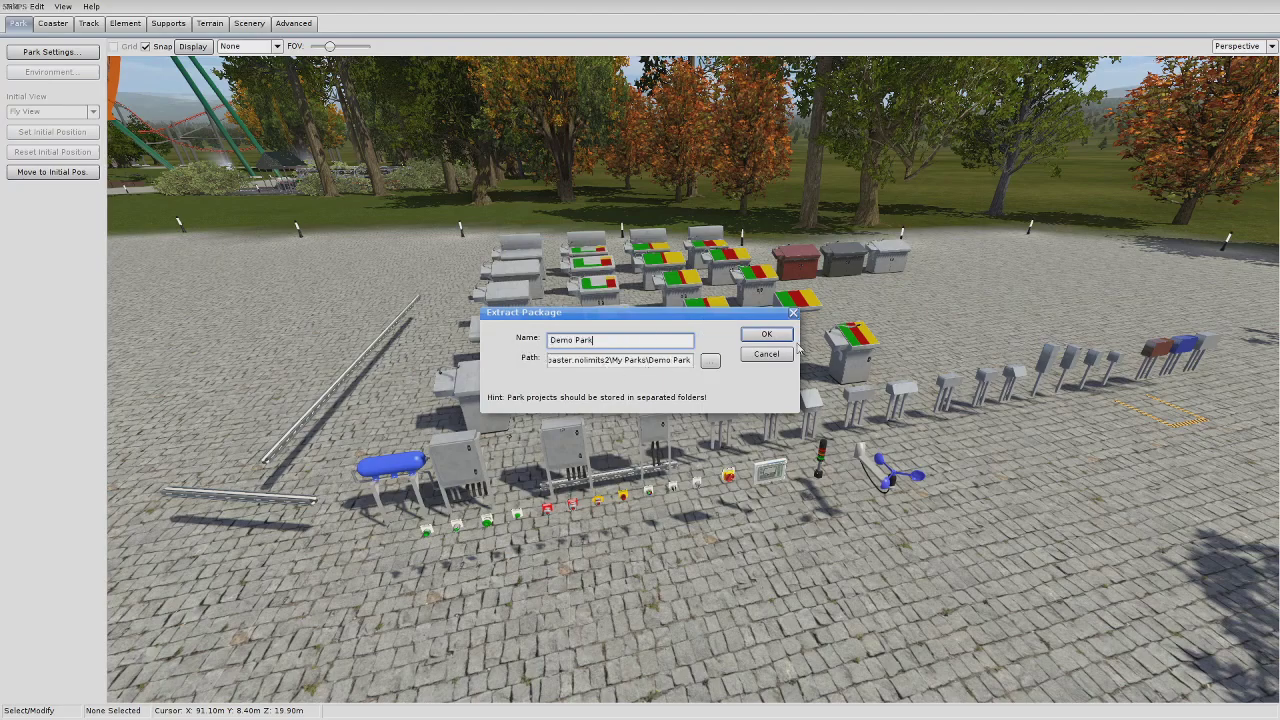
{"action": "left_click", "coordinate": [768, 335]}
{"action": "left_click", "coordinate": [605, 374]}
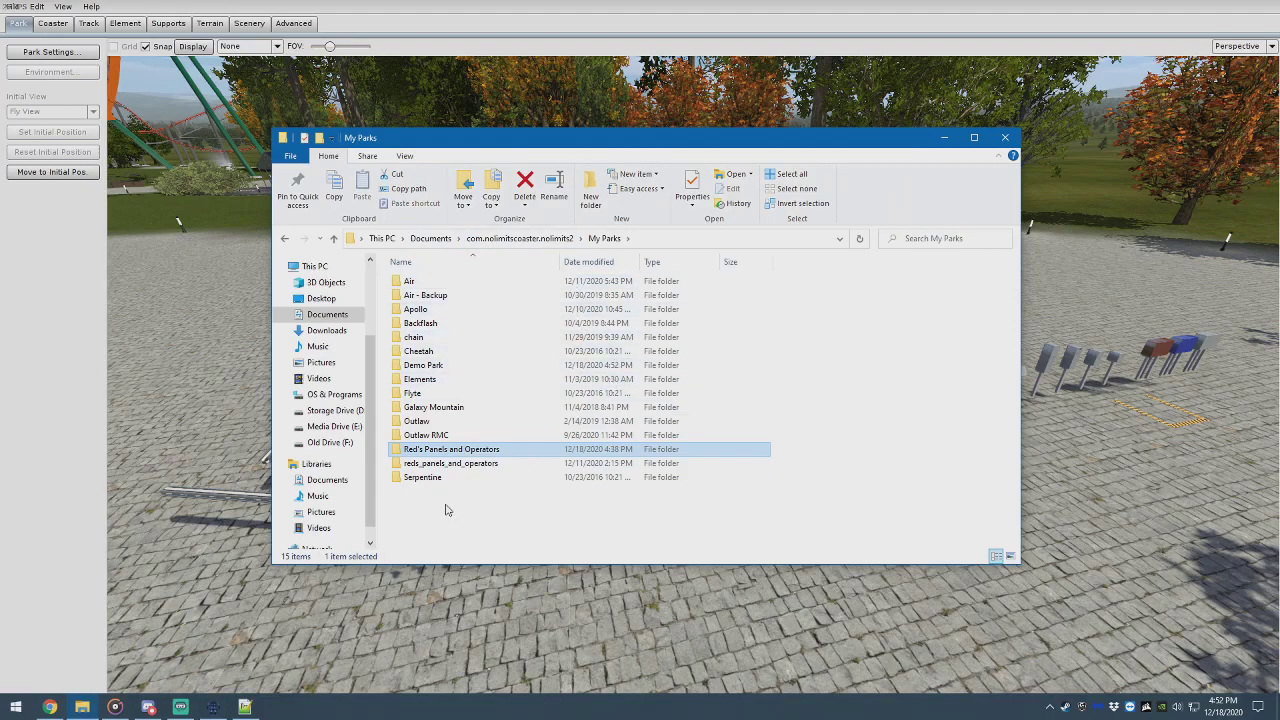
{"action": "left_click", "coordinate": [491, 516]}
{"action": "left_click", "coordinate": [181, 476]}
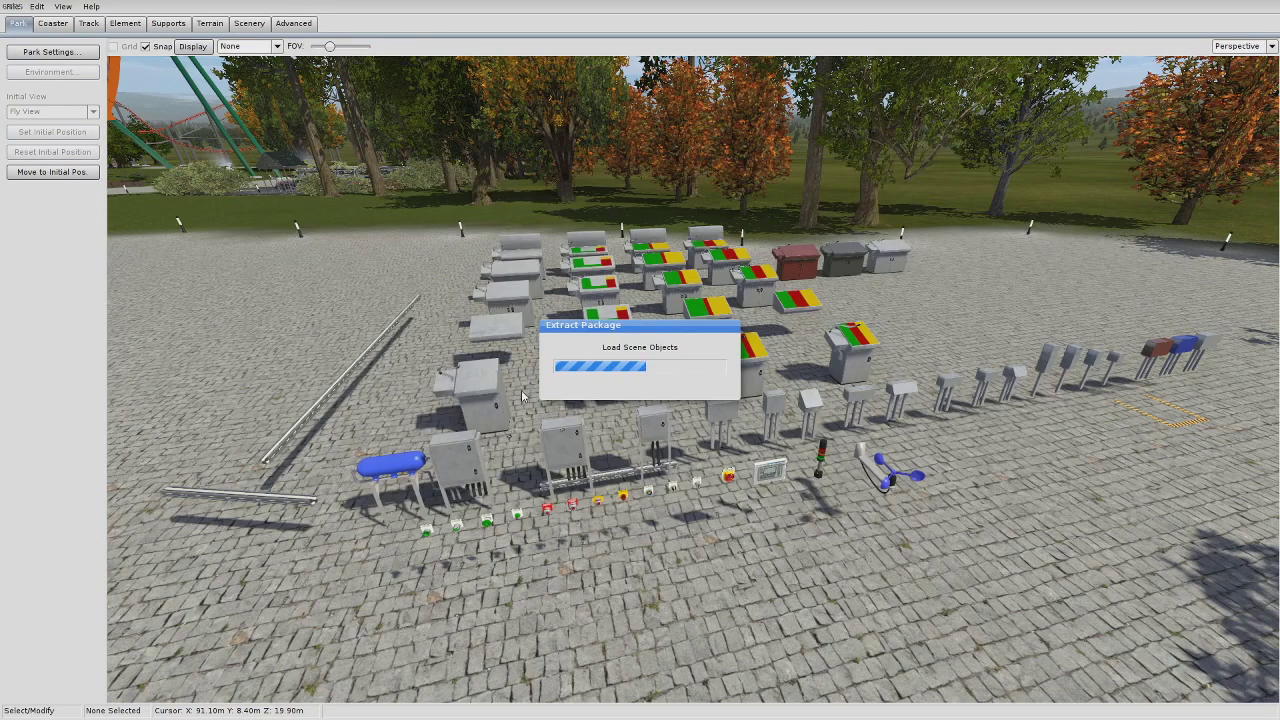
{"action": "key", "text": "alt+Tab"}
{"action": "left_click", "coordinate": [218, 498]}
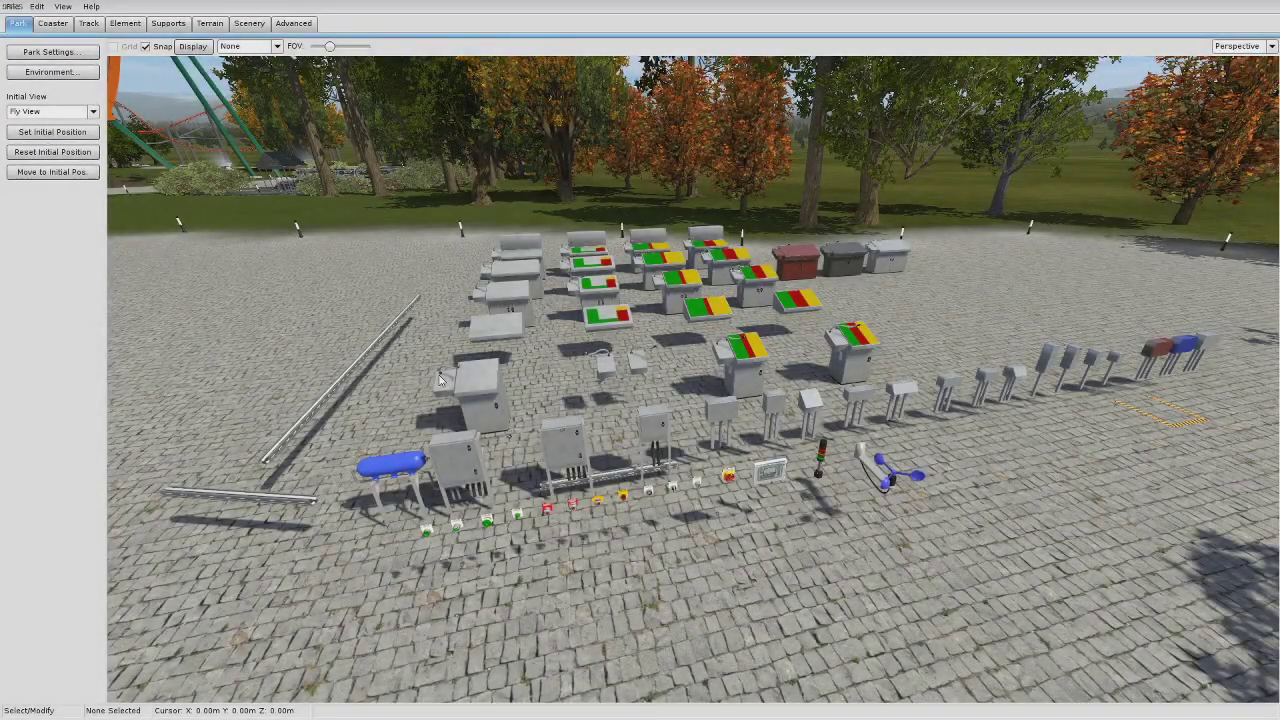
Step: Switch to File Explorer and examine the reds_panels_and_operators folder inside the Demo Park scenery folder, returning to a parent folder
{"action": "key", "text": "alt+Tab"}
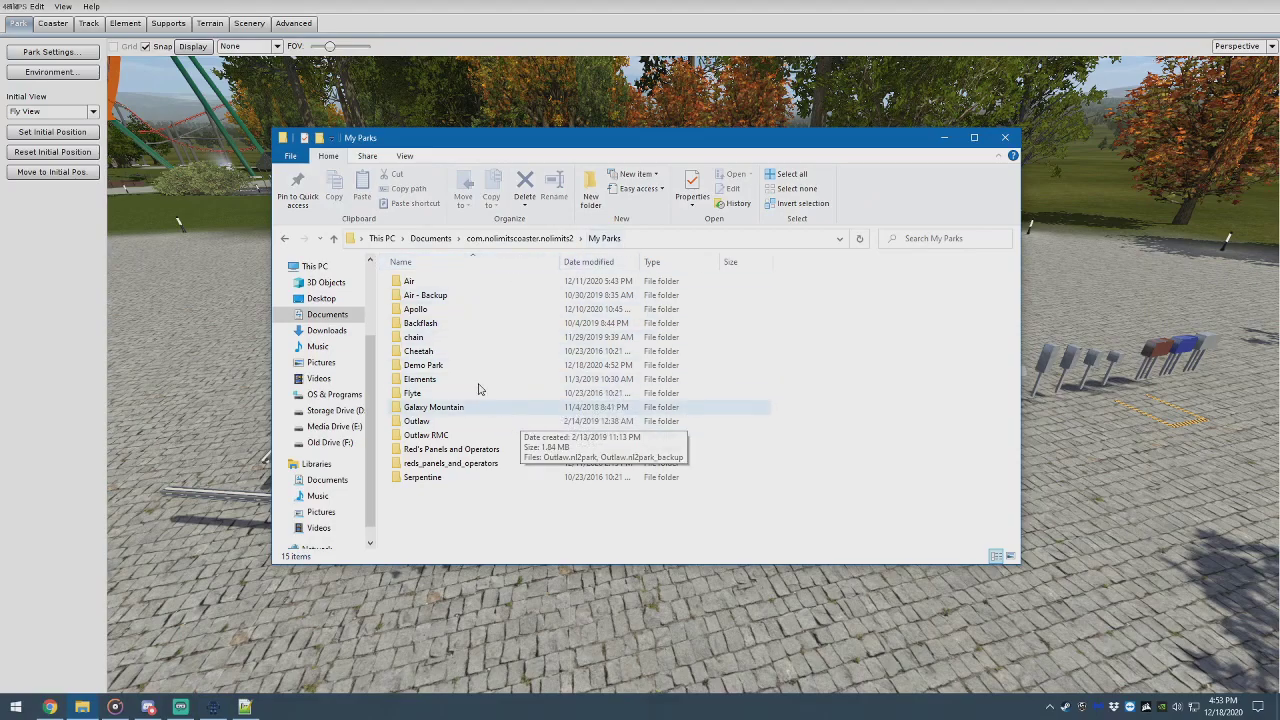
{"action": "double_click", "coordinate": [428, 368]}
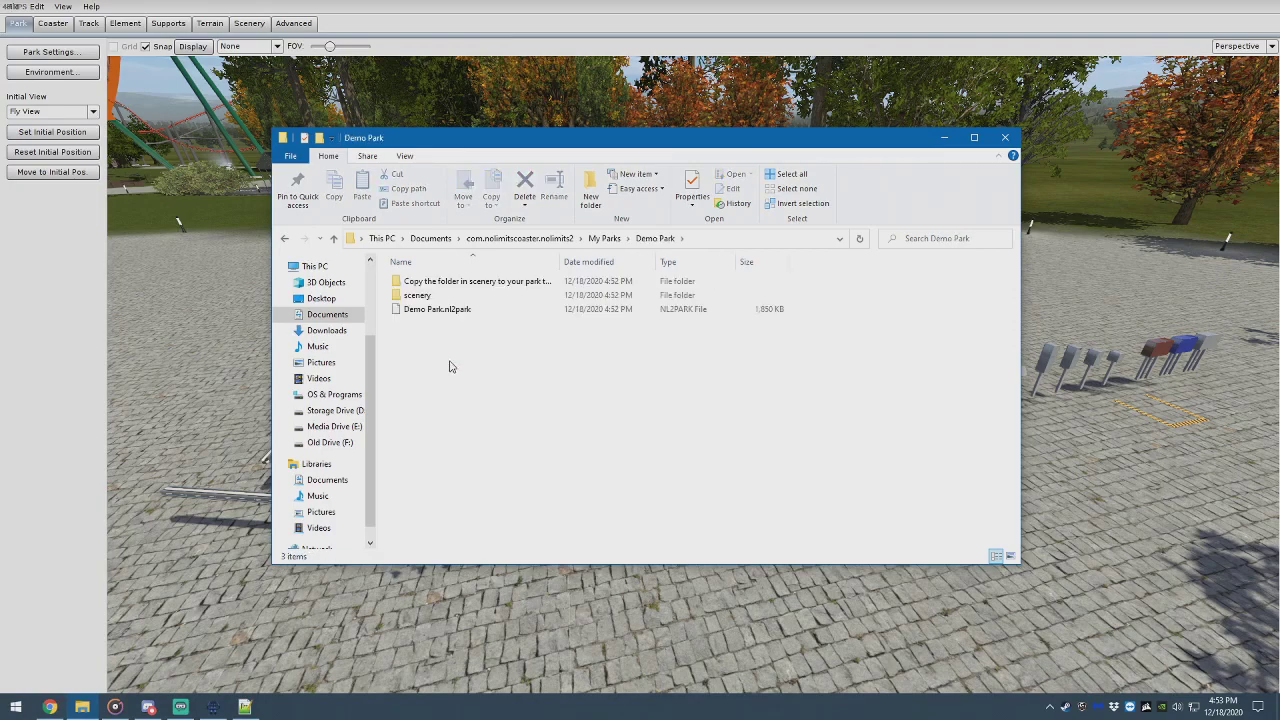
{"action": "double_click", "coordinate": [420, 296]}
{"action": "left_click", "coordinate": [452, 288]}
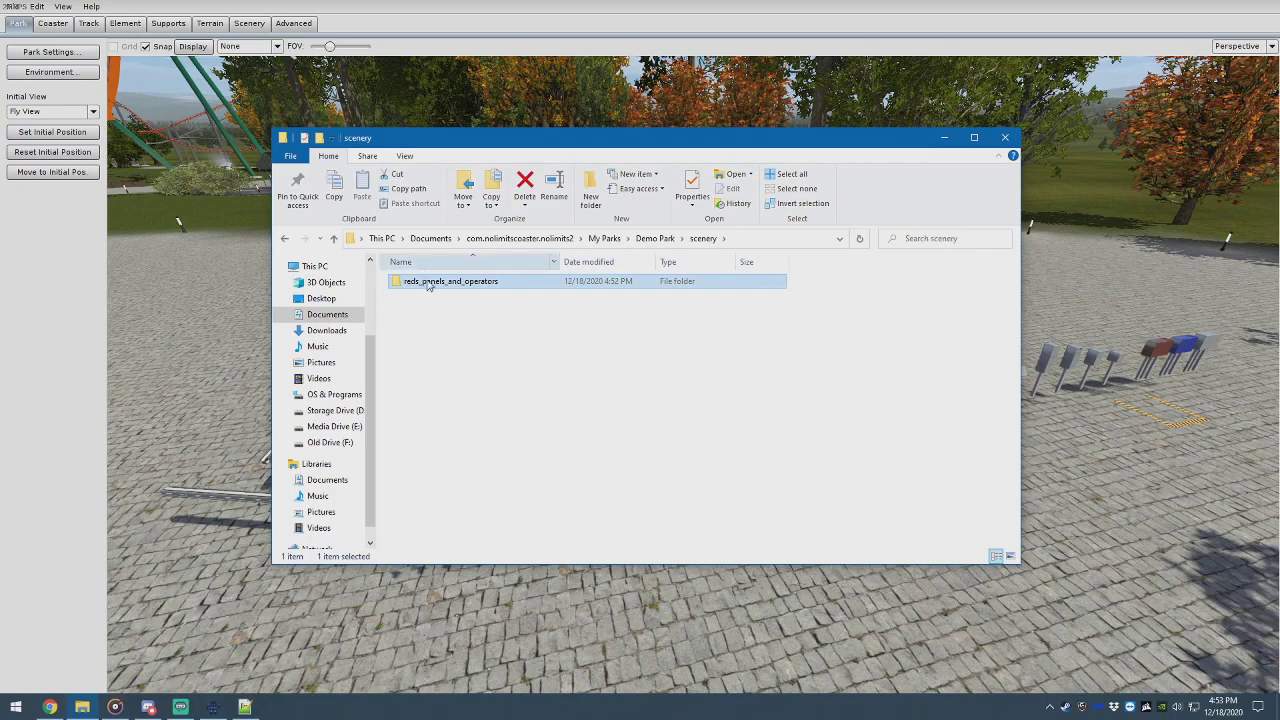
{"action": "double_click", "coordinate": [432, 288]}
{"action": "scroll", "coordinate": [500, 350], "scroll_direction": "down", "scroll_amount": 5}
{"action": "scroll", "coordinate": [500, 350], "scroll_direction": "up", "scroll_amount": 5}
{"action": "left_click", "coordinate": [658, 239]}
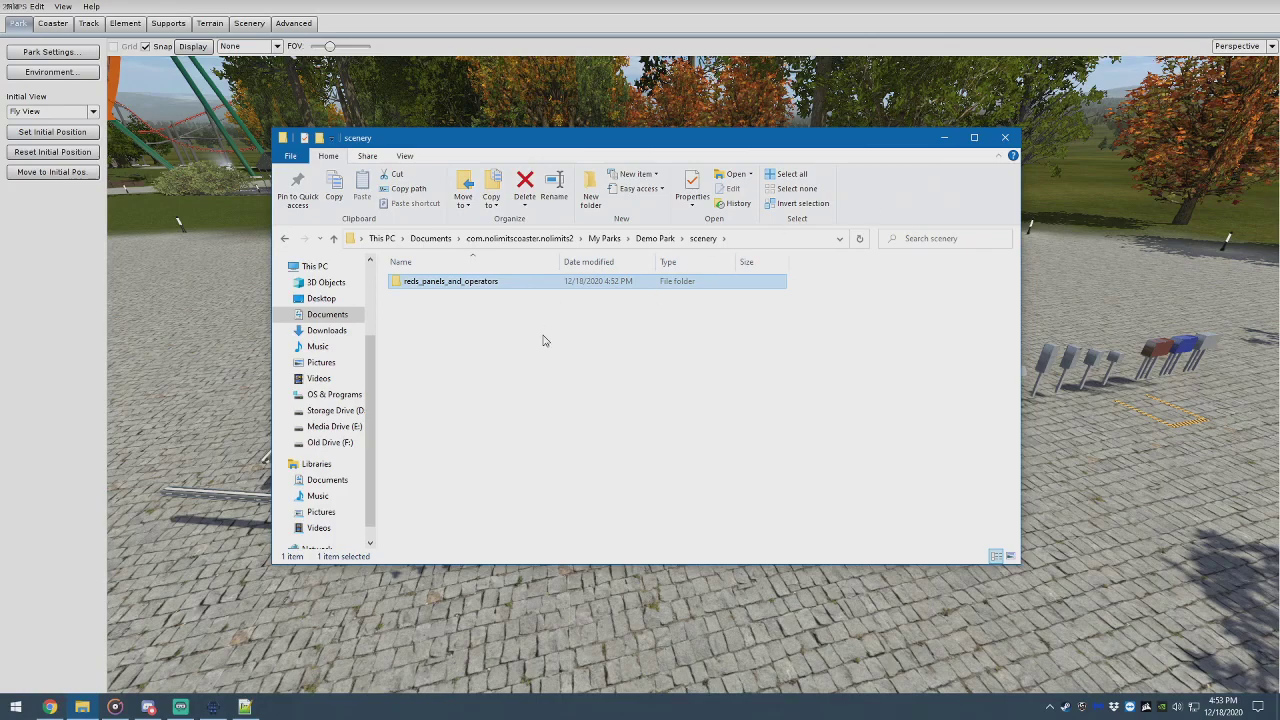
Step: Open README.html from the reds_panels_and_operators folder in the browser
{"action": "left_click", "coordinate": [197, 314]}
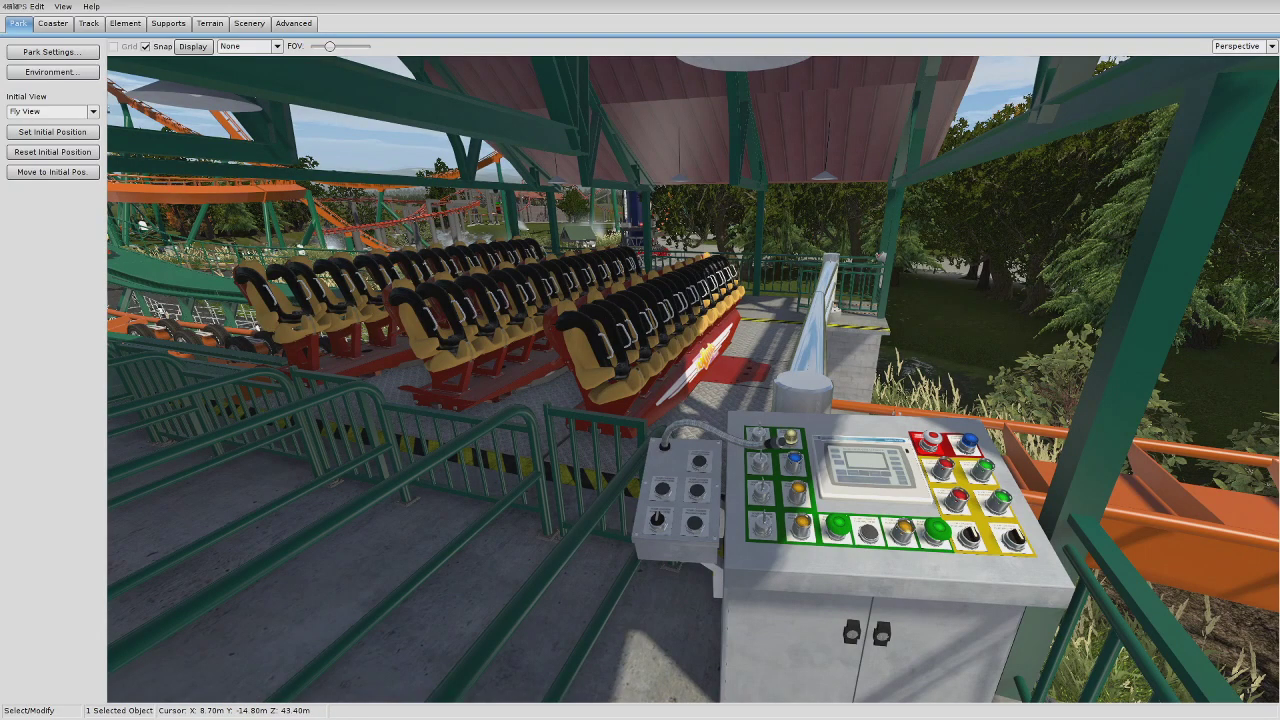
{"action": "key", "text": "alt+Tab"}
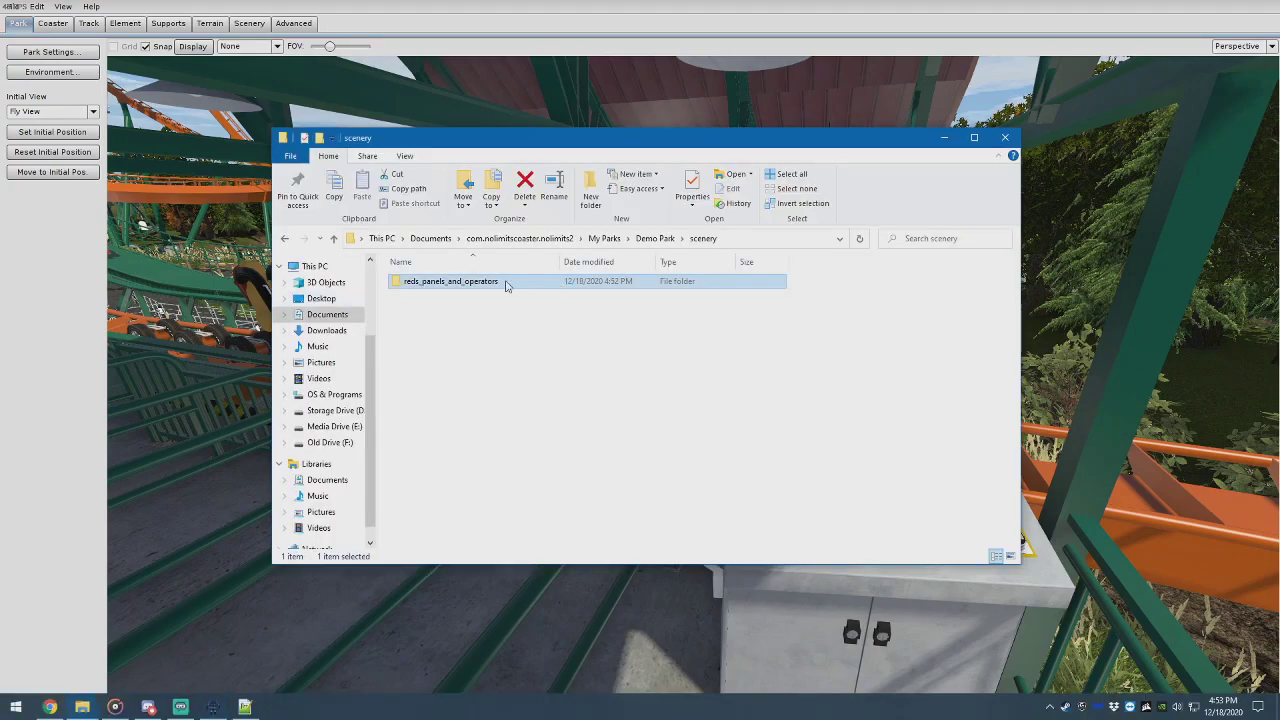
{"action": "double_click", "coordinate": [480, 282]}
{"action": "scroll", "coordinate": [480, 400], "scroll_direction": "down", "scroll_amount": 14}
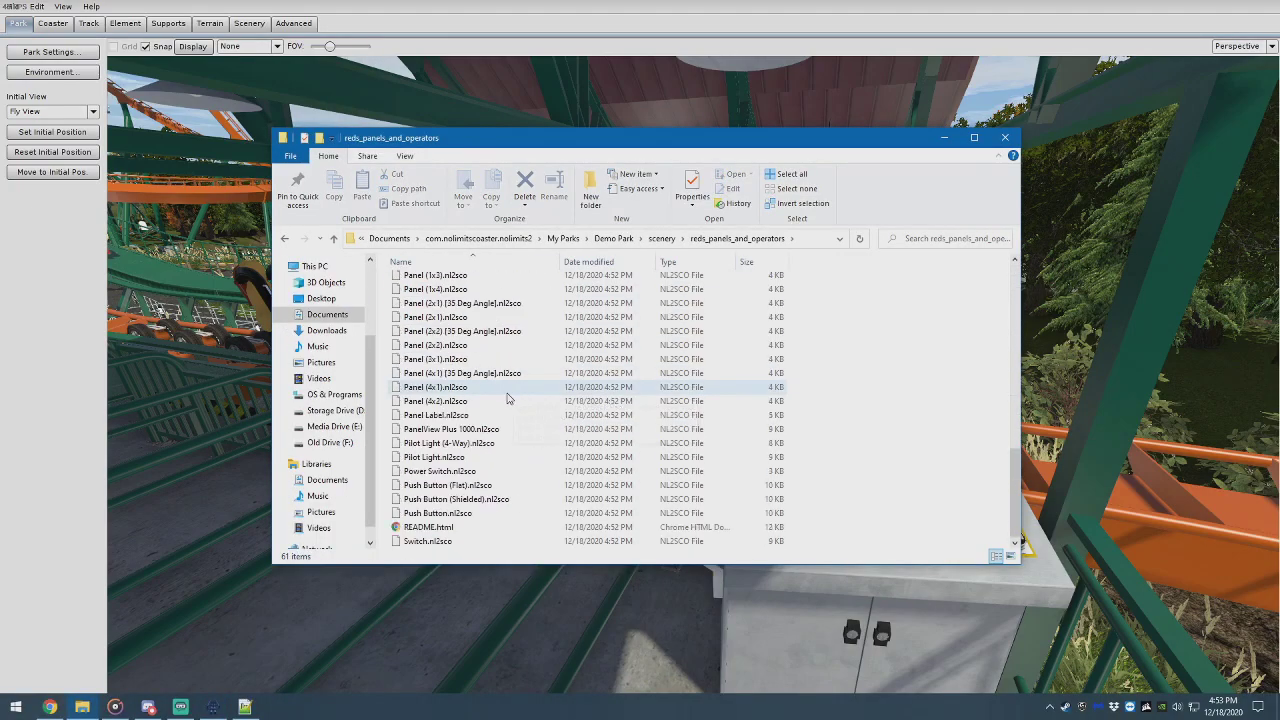
{"action": "double_click", "coordinate": [428, 528]}
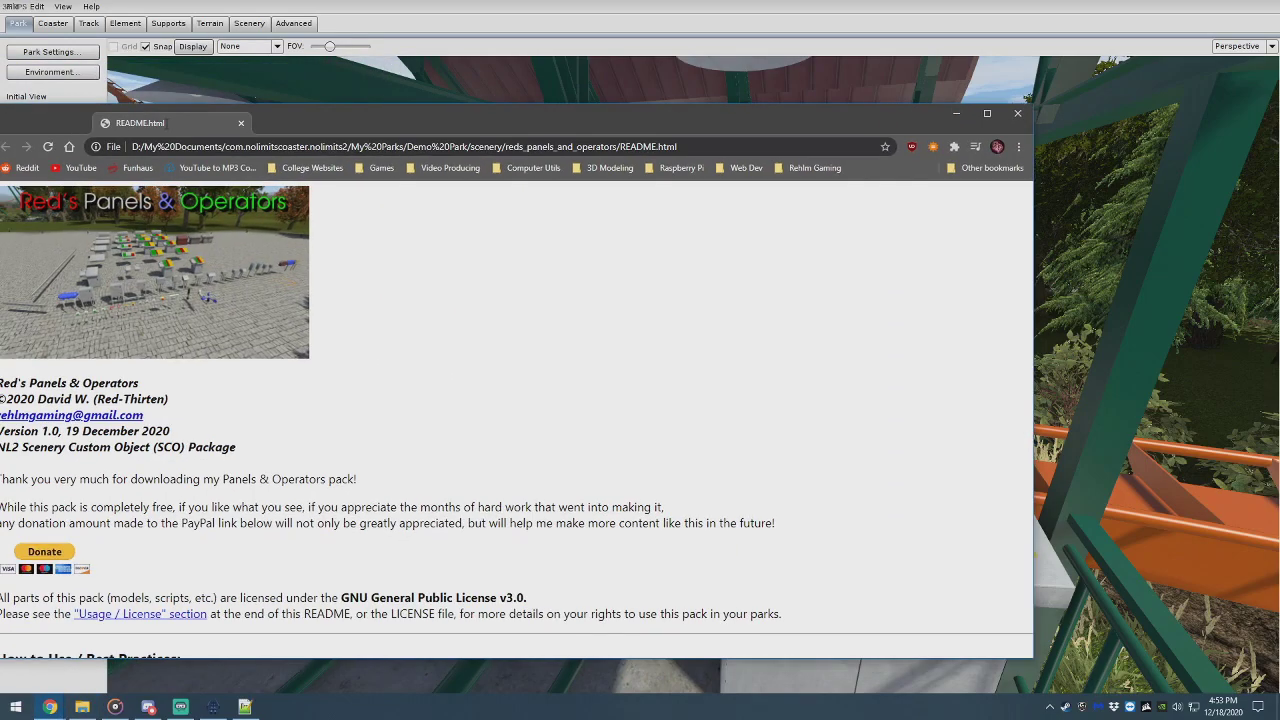
Step: Examine the README's sections on best practices, removing unused SCOs and known issues
{"action": "scroll", "coordinate": [481, 272], "scroll_direction": "down", "scroll_amount": 3}
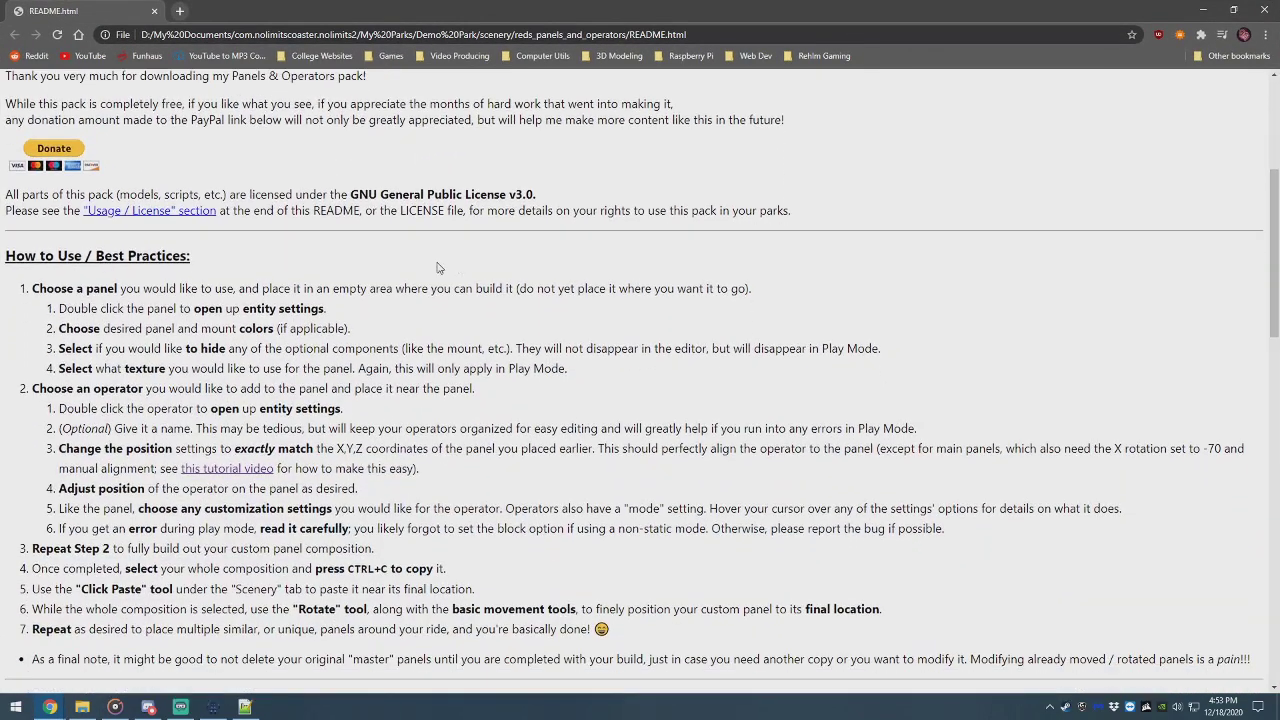
{"action": "left_click_drag", "start_coordinate": [96, 256], "coordinate": [428, 472]}
{"action": "scroll", "coordinate": [364, 378], "scroll_direction": "down", "scroll_amount": 7}
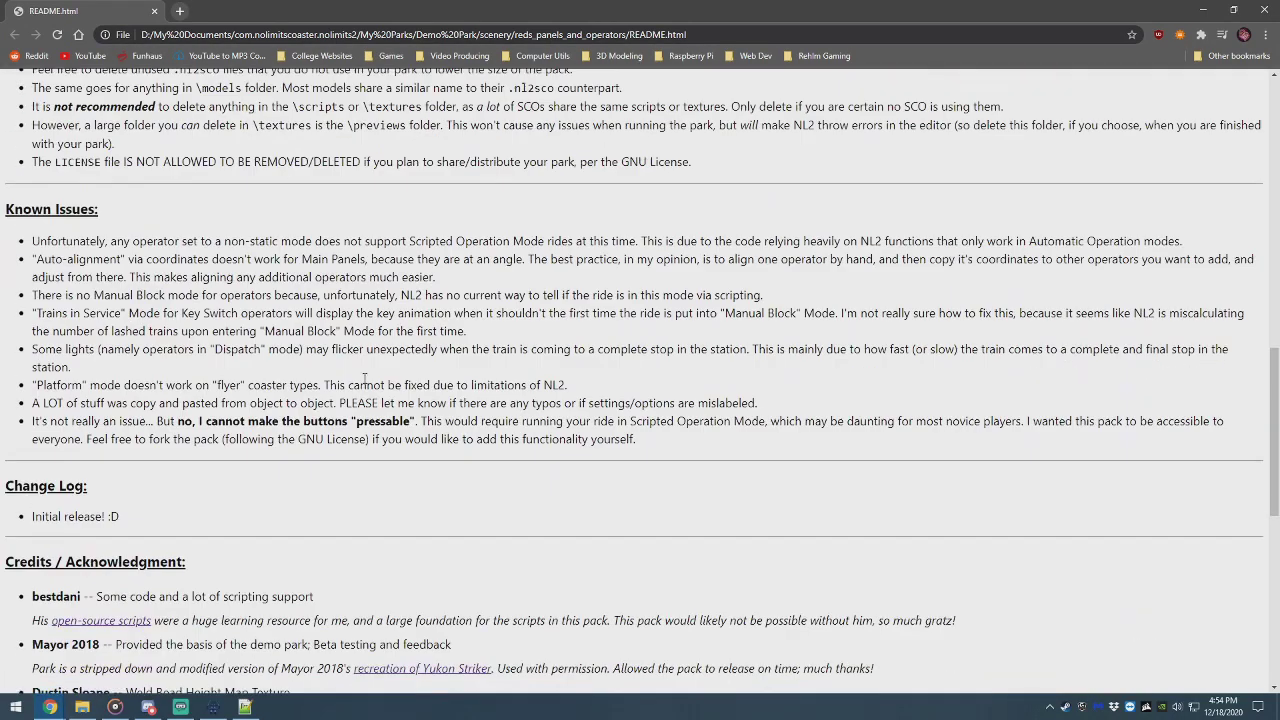
{"action": "left_click_drag", "start_coordinate": [66, 241], "coordinate": [170, 349]}
{"action": "scroll", "coordinate": [88, 333], "scroll_direction": "up", "scroll_amount": 3}
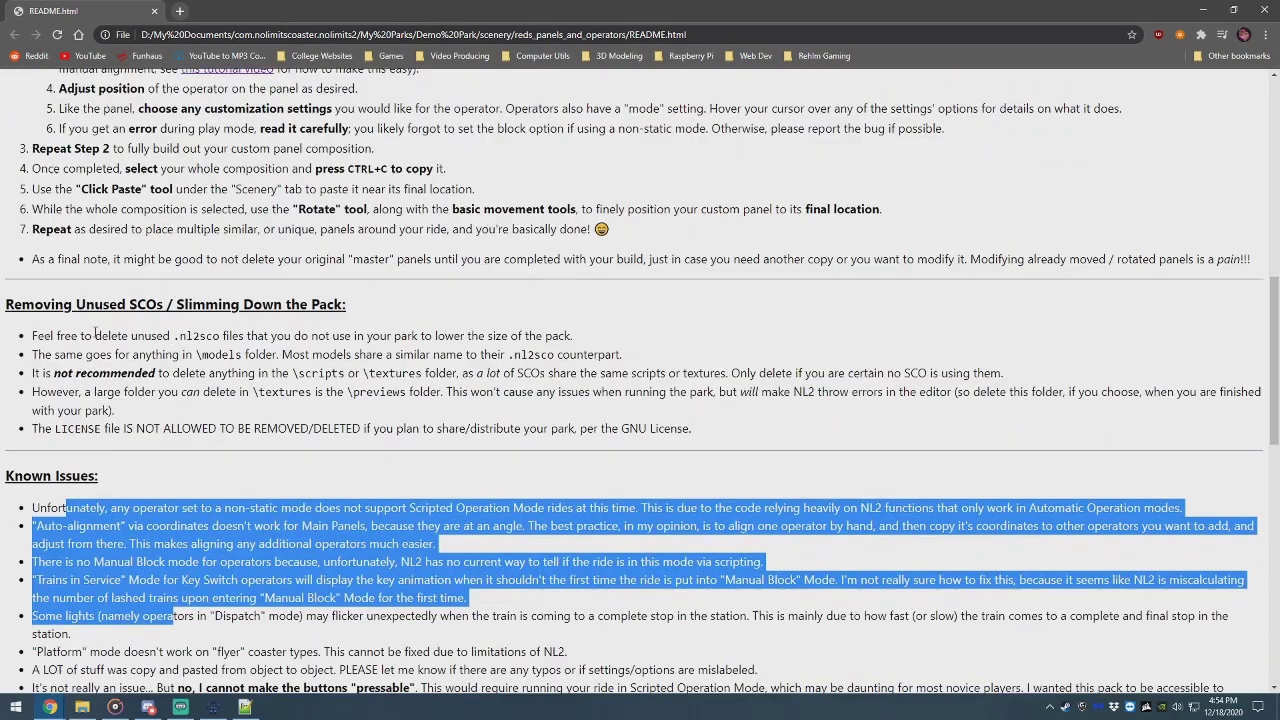
{"action": "scroll", "coordinate": [147, 328], "scroll_direction": "down", "scroll_amount": 2}
{"action": "scroll", "coordinate": [147, 328], "scroll_direction": "up", "scroll_amount": 1}
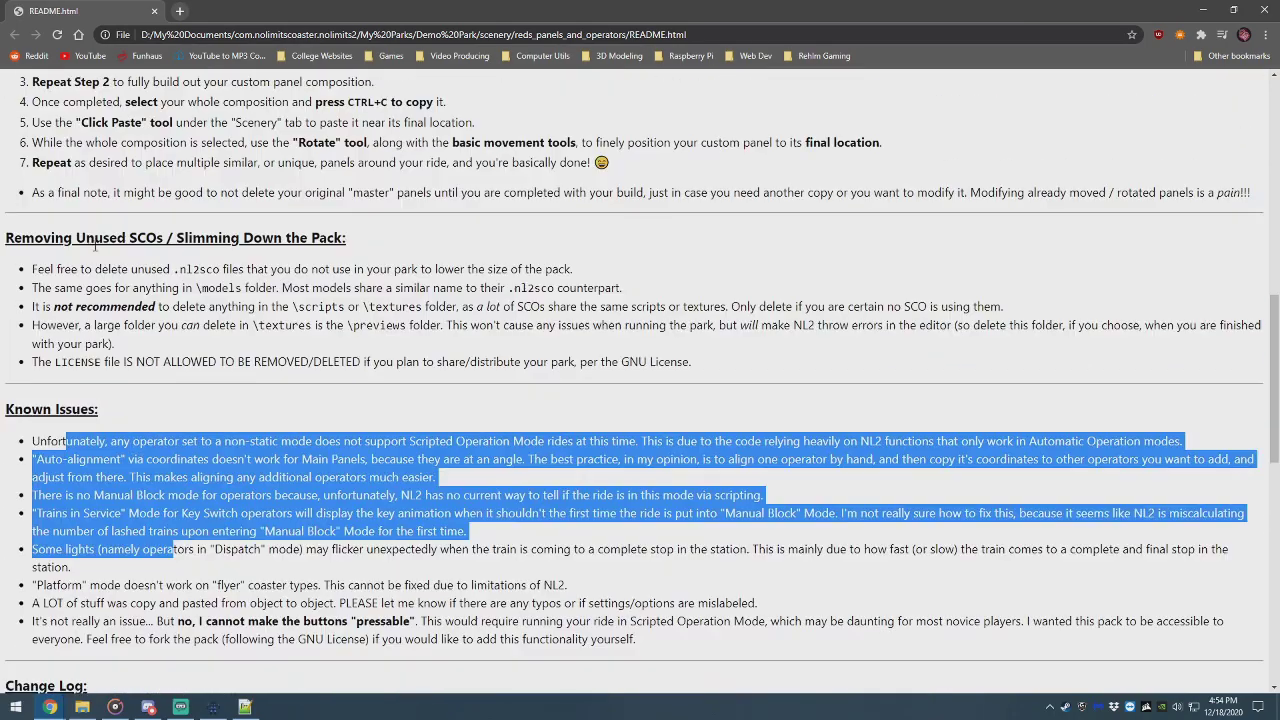
{"action": "left_click_drag", "start_coordinate": [78, 269], "coordinate": [231, 324]}
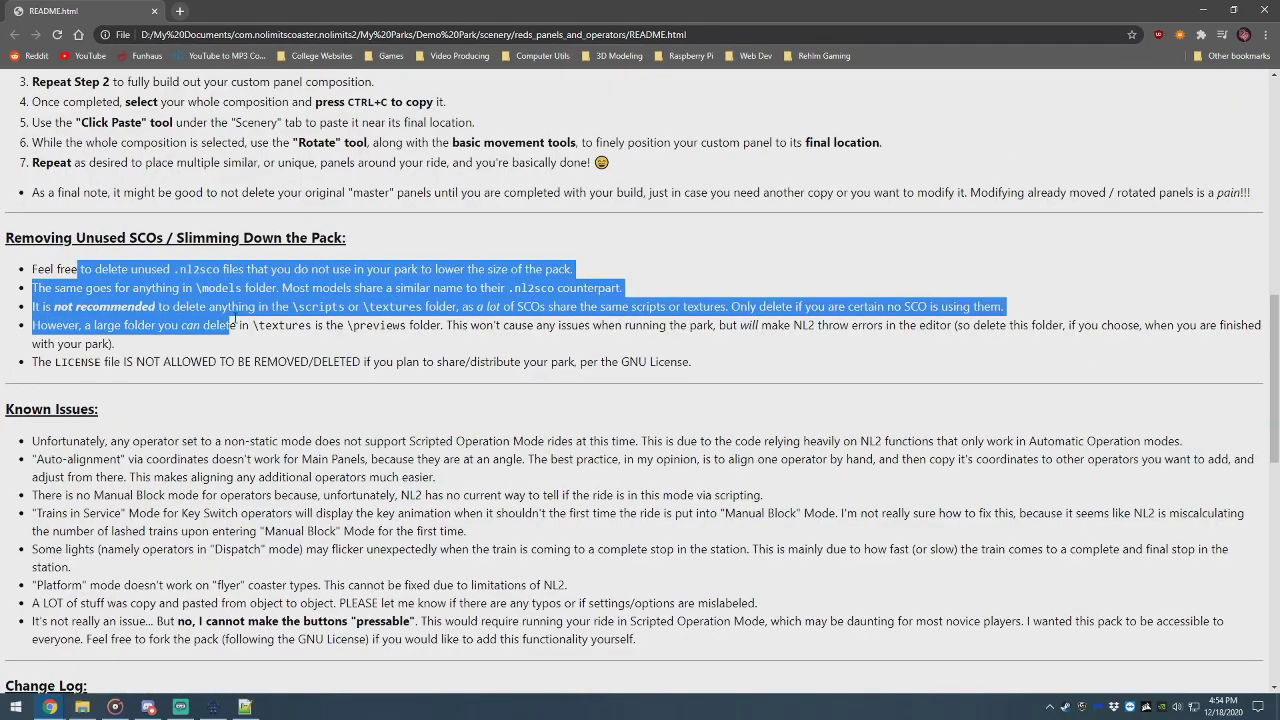
Step: Examine the README's credits and usage/license terms, and close the page
{"action": "scroll", "coordinate": [233, 323], "scroll_direction": "down", "scroll_amount": 6}
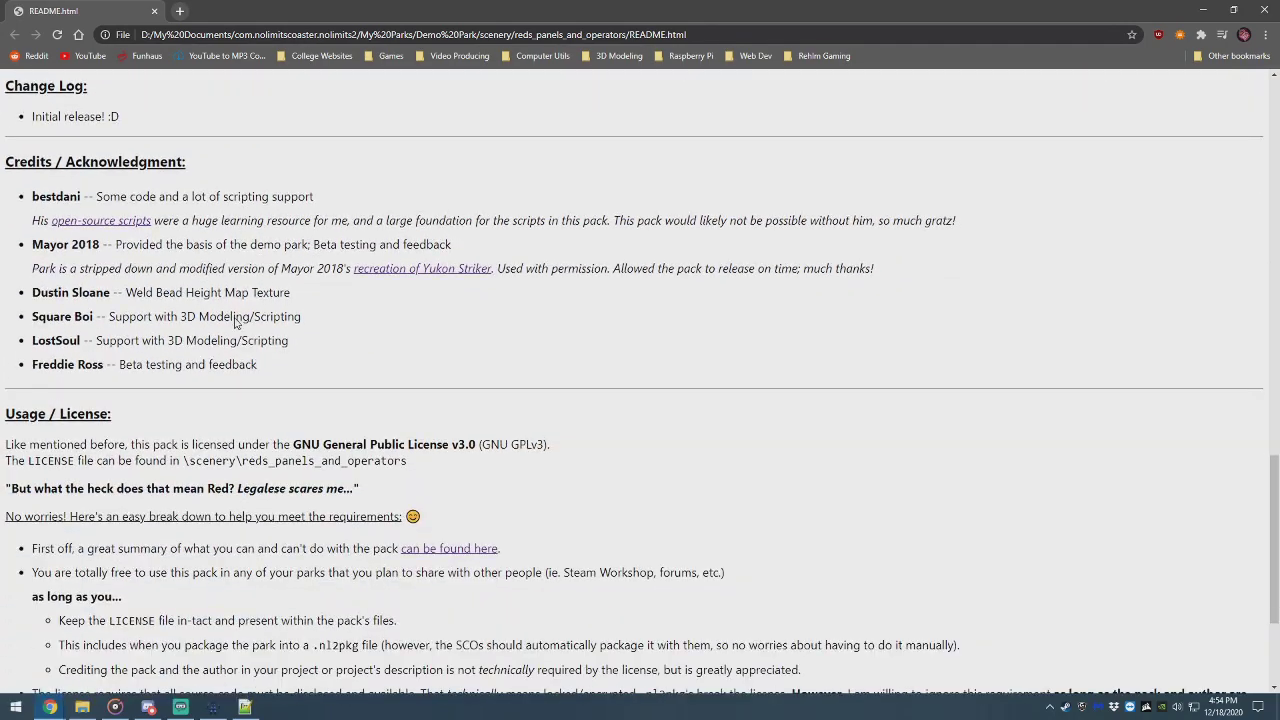
{"action": "scroll", "coordinate": [234, 319], "scroll_direction": "down", "scroll_amount": 3}
{"action": "left_click_drag", "start_coordinate": [77, 357], "coordinate": [388, 551]}
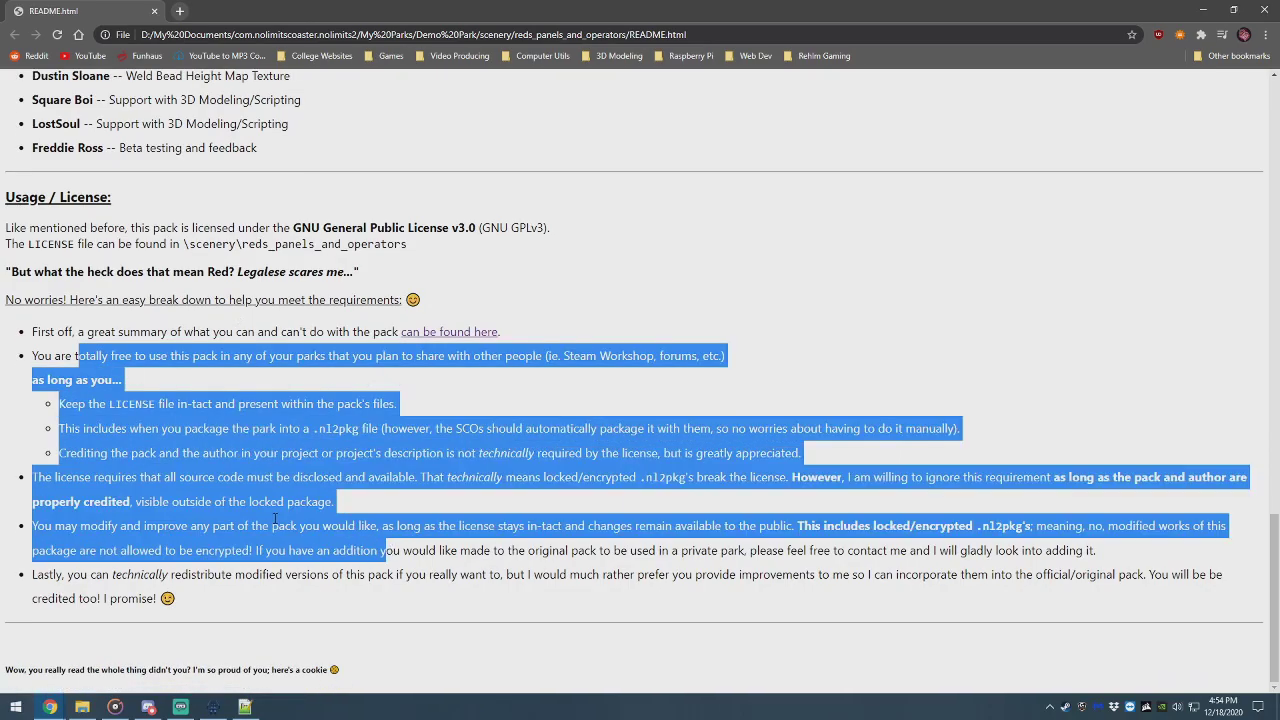
{"action": "left_click", "coordinate": [275, 520]}
{"action": "scroll", "coordinate": [390, 292], "scroll_direction": "up", "scroll_amount": 9}
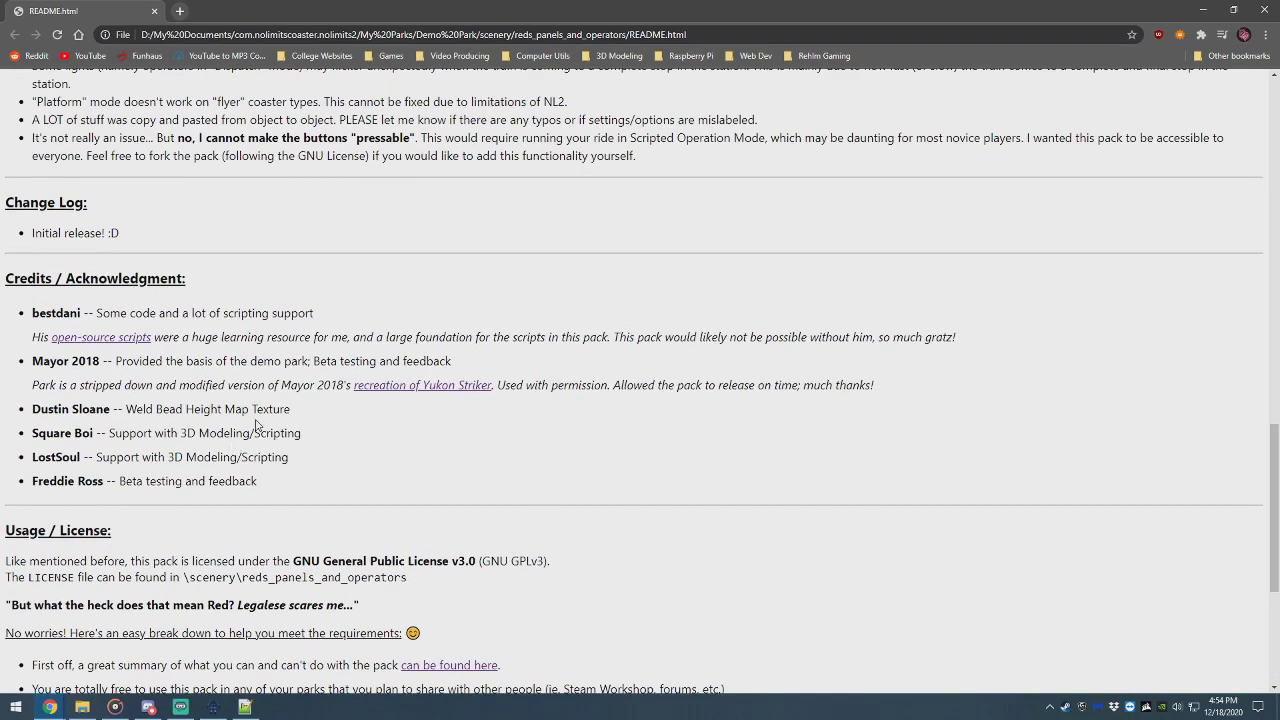
{"action": "scroll", "coordinate": [277, 244], "scroll_direction": "up", "scroll_amount": 3}
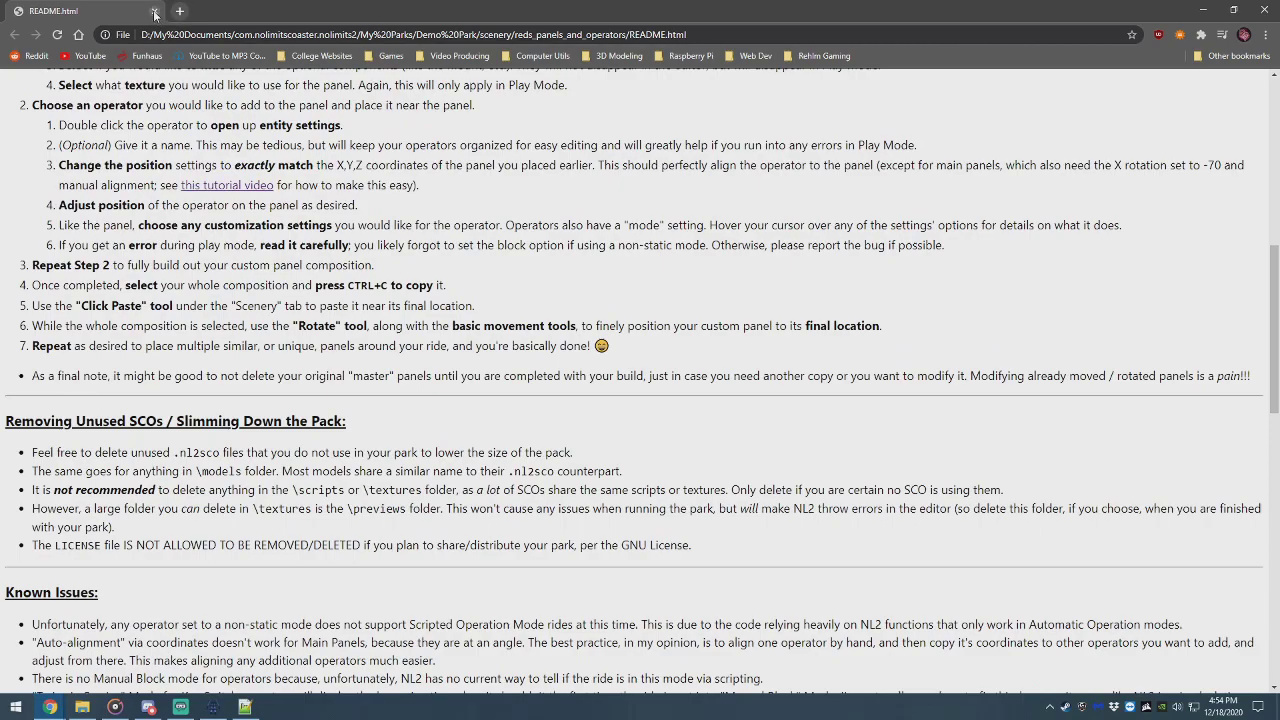
{"action": "left_click", "coordinate": [155, 12]}
Step: Switch back to the NoLimits 2 editor and unfreeze the Dive Coaster
{"action": "left_click", "coordinate": [206, 184]}
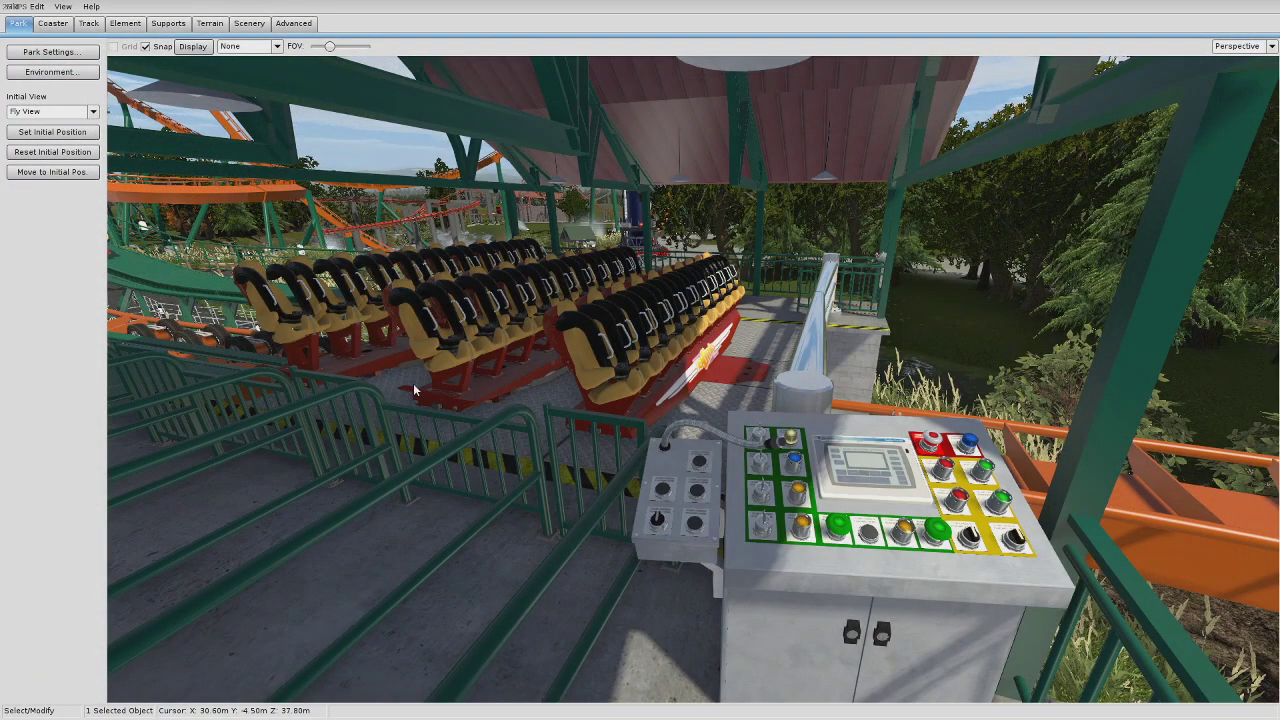
{"action": "key", "text": "alt+Tab"}
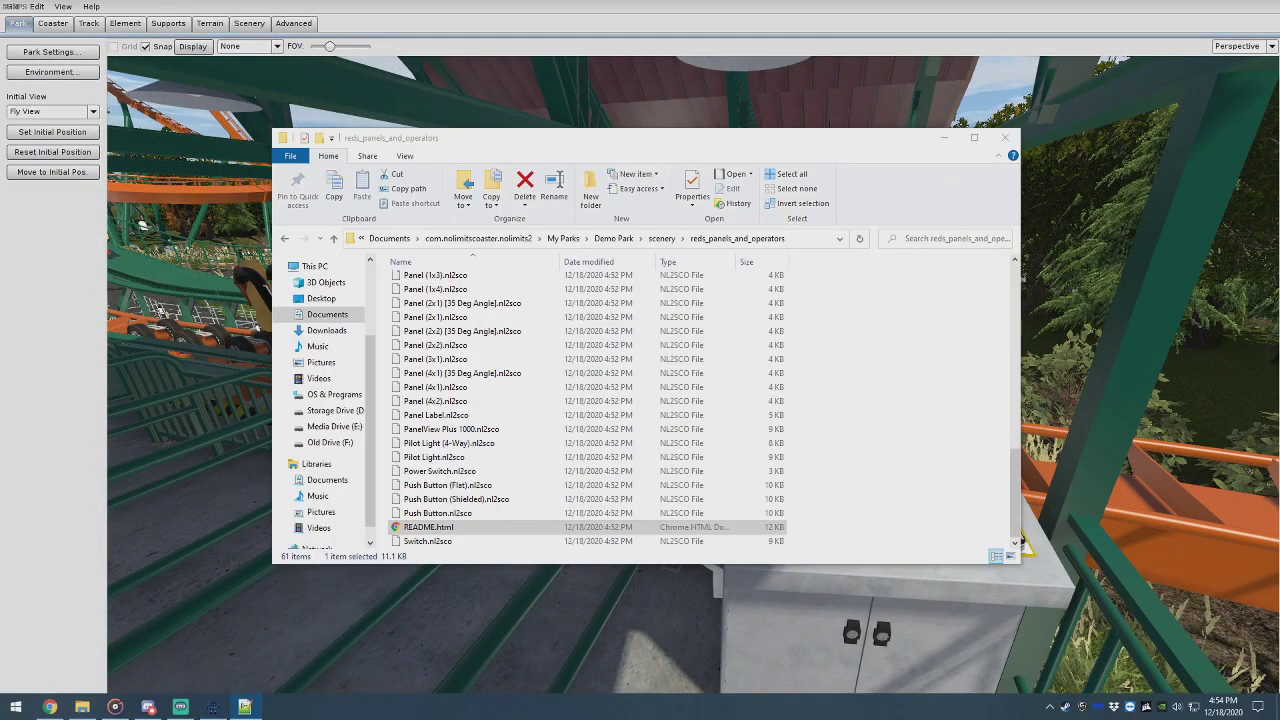
{"action": "left_click", "coordinate": [191, 504]}
{"action": "right_click_drag", "start_coordinate": [247, 497], "coordinate": [383, 545]}
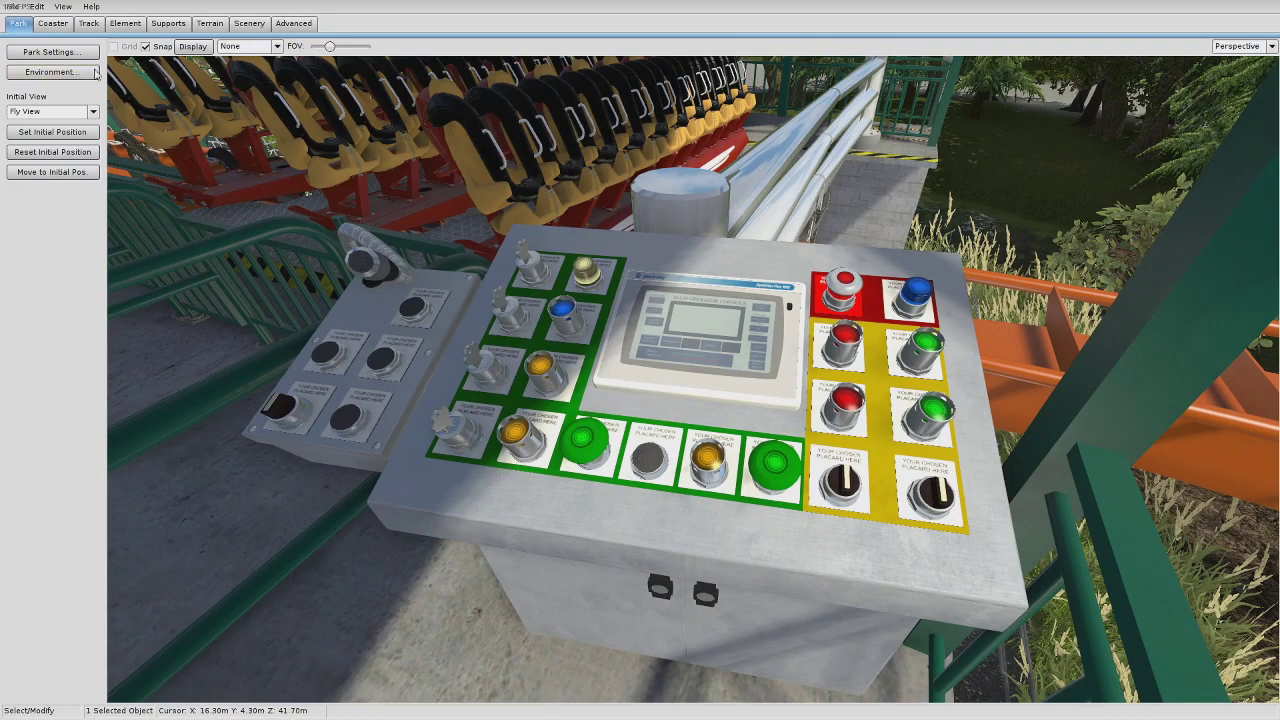
{"action": "left_click", "coordinate": [55, 23]}
{"action": "left_click", "coordinate": [74, 112]}
{"action": "left_click", "coordinate": [55, 189]}
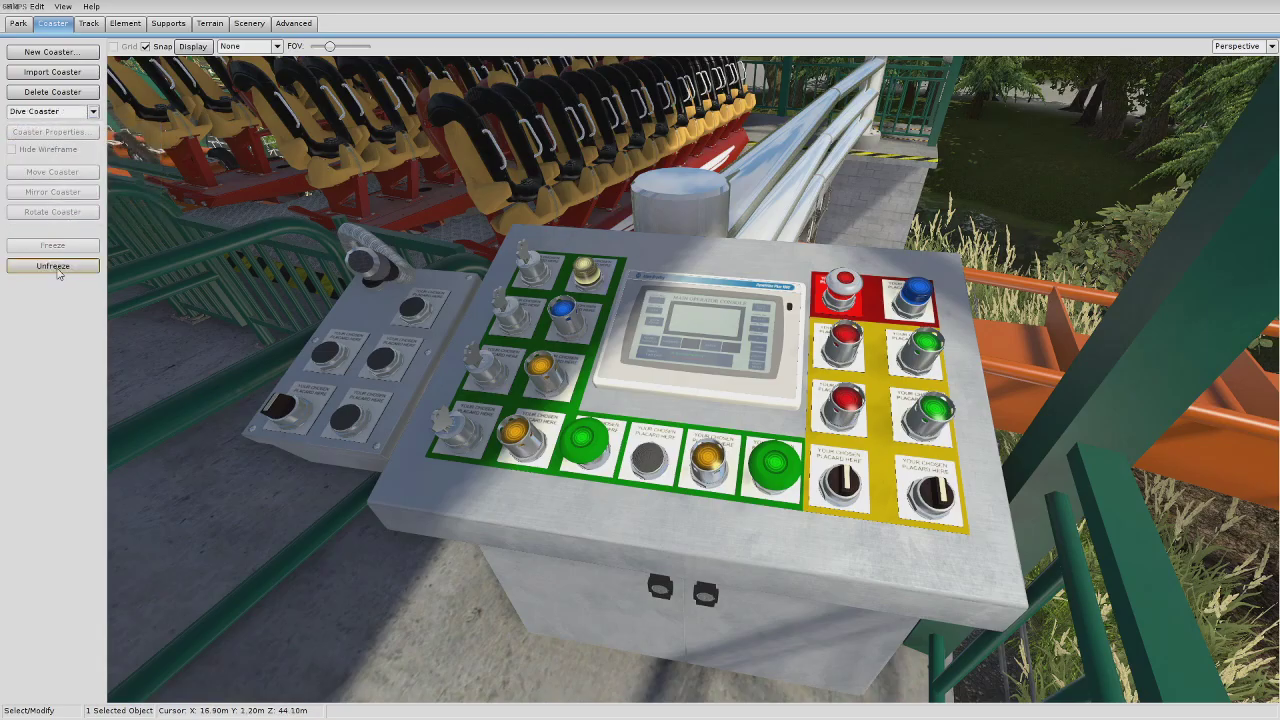
{"action": "left_click", "coordinate": [53, 266]}
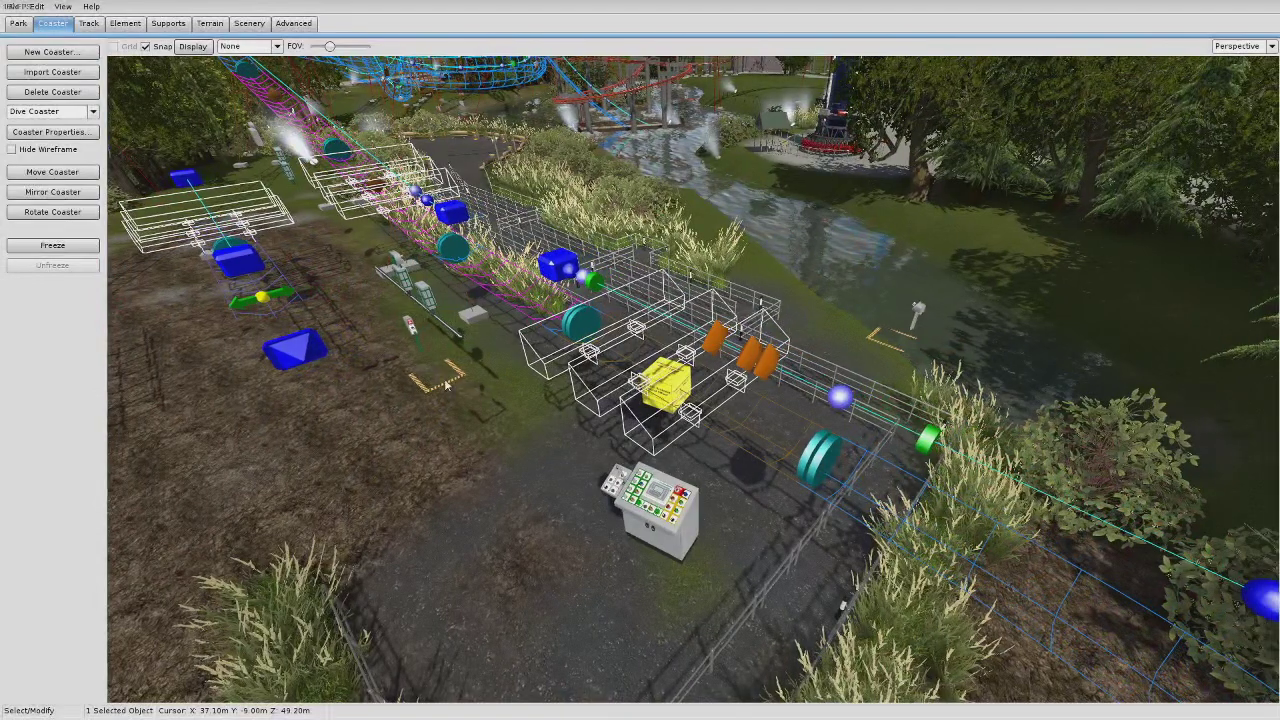
Step: Check the names of the station section and the transfer track brake section in their settings, and cancel both dialogs
{"action": "double_click", "coordinate": [726, 420]}
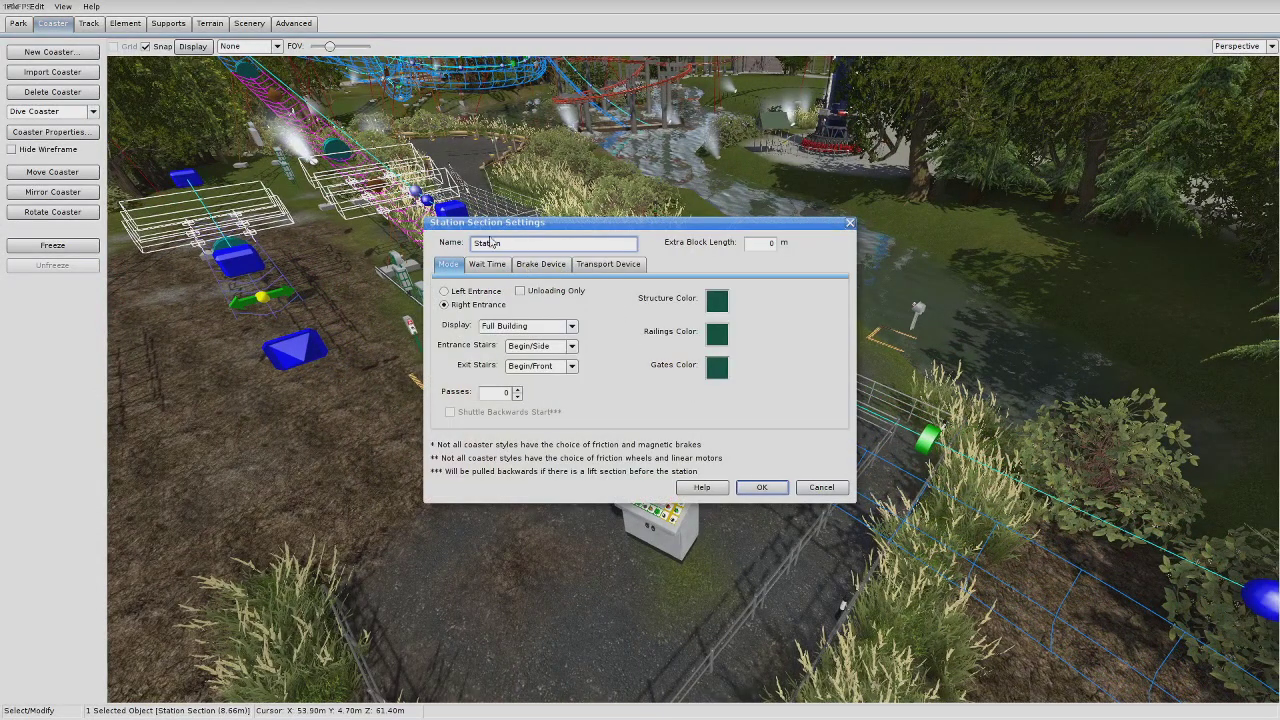
{"action": "left_click", "coordinate": [827, 487]}
{"action": "double_click", "coordinate": [500, 282]}
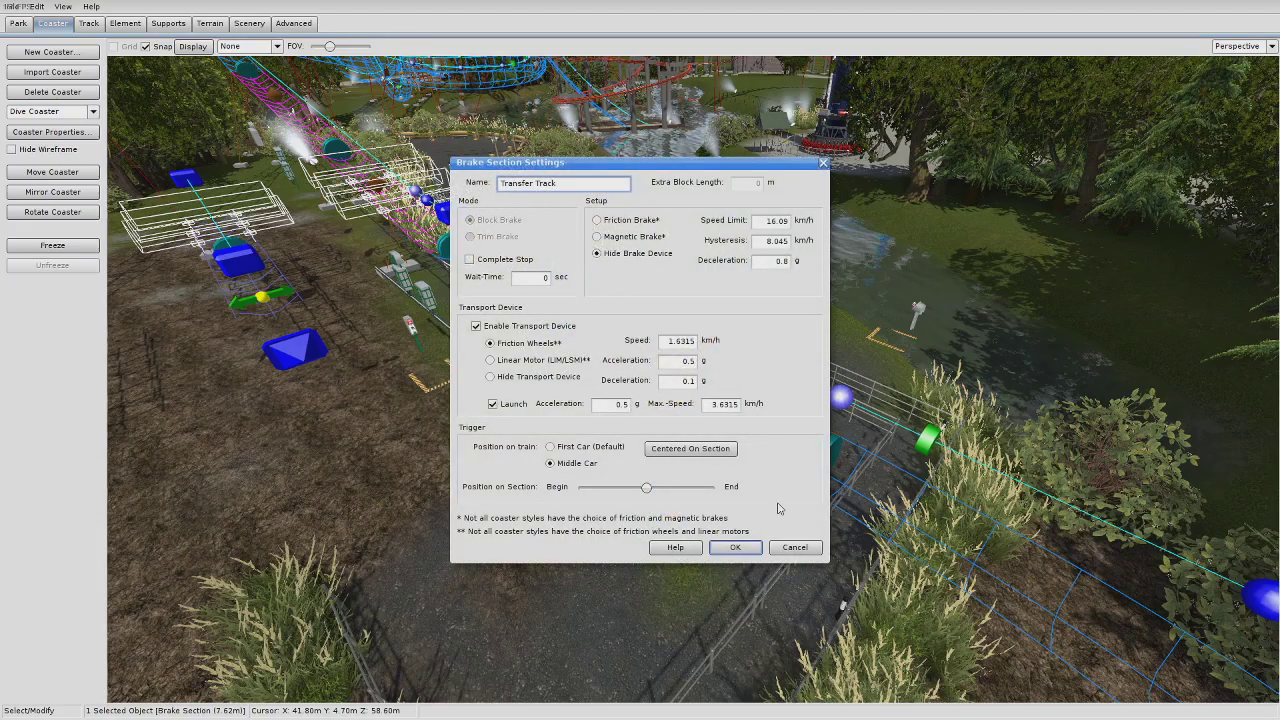
{"action": "left_click", "coordinate": [782, 546]}
Step: Check the transfer table's name in its special track properties, and close the dialogs
{"action": "right_click_drag", "start_coordinate": [766, 531], "coordinate": [600, 505]}
{"action": "key", "text": "w"}
{"action": "right_click_drag", "start_coordinate": [480, 480], "coordinate": [456, 464]}
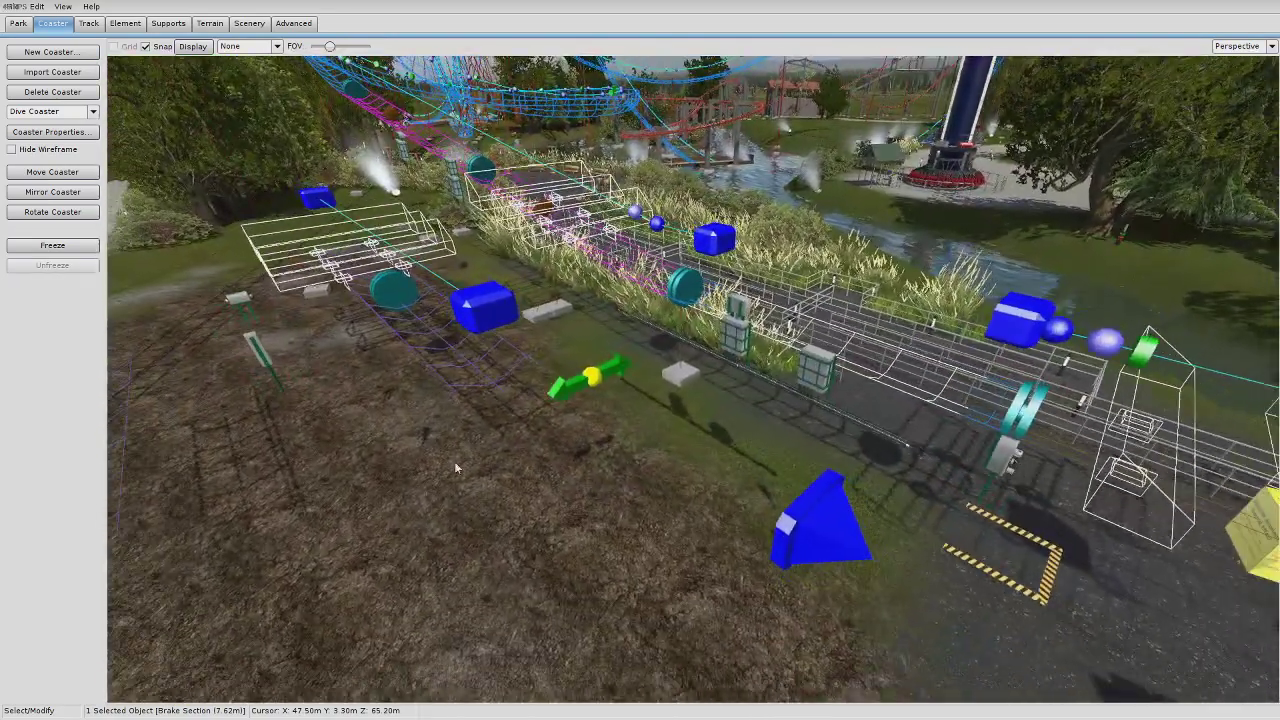
{"action": "double_click", "coordinate": [594, 379]}
{"action": "left_click", "coordinate": [610, 285]}
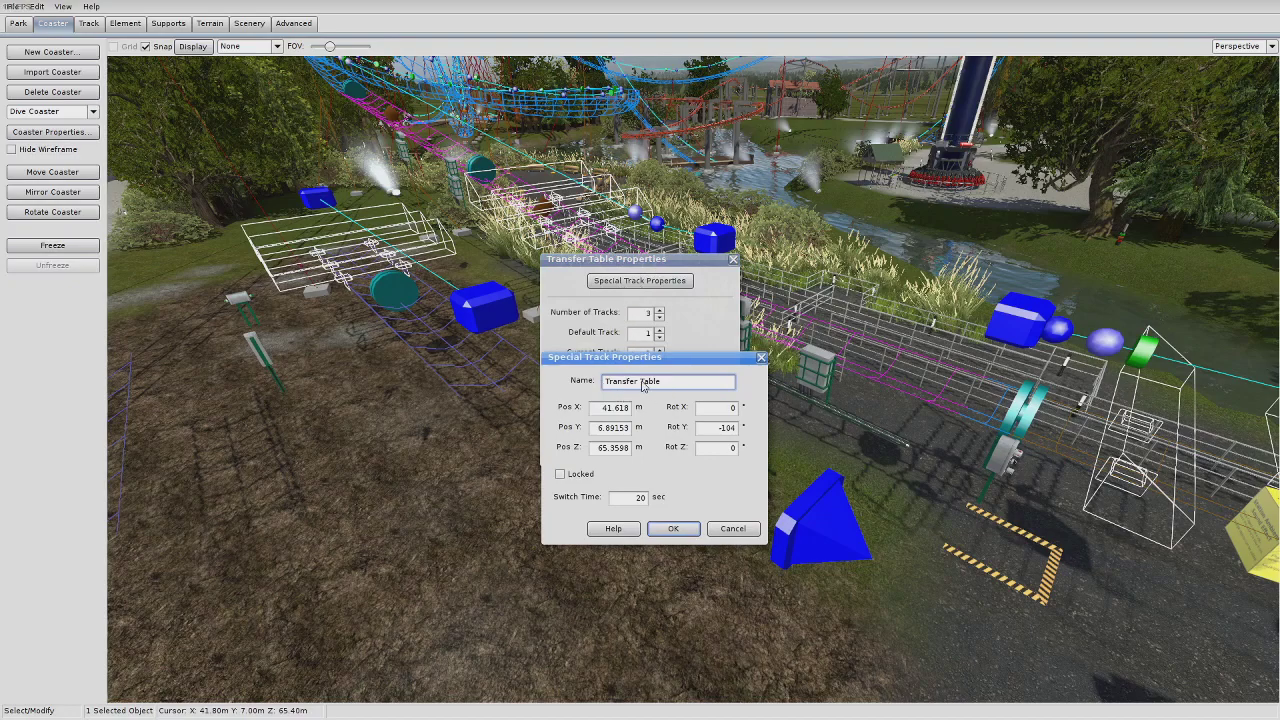
{"action": "left_click", "coordinate": [743, 531]}
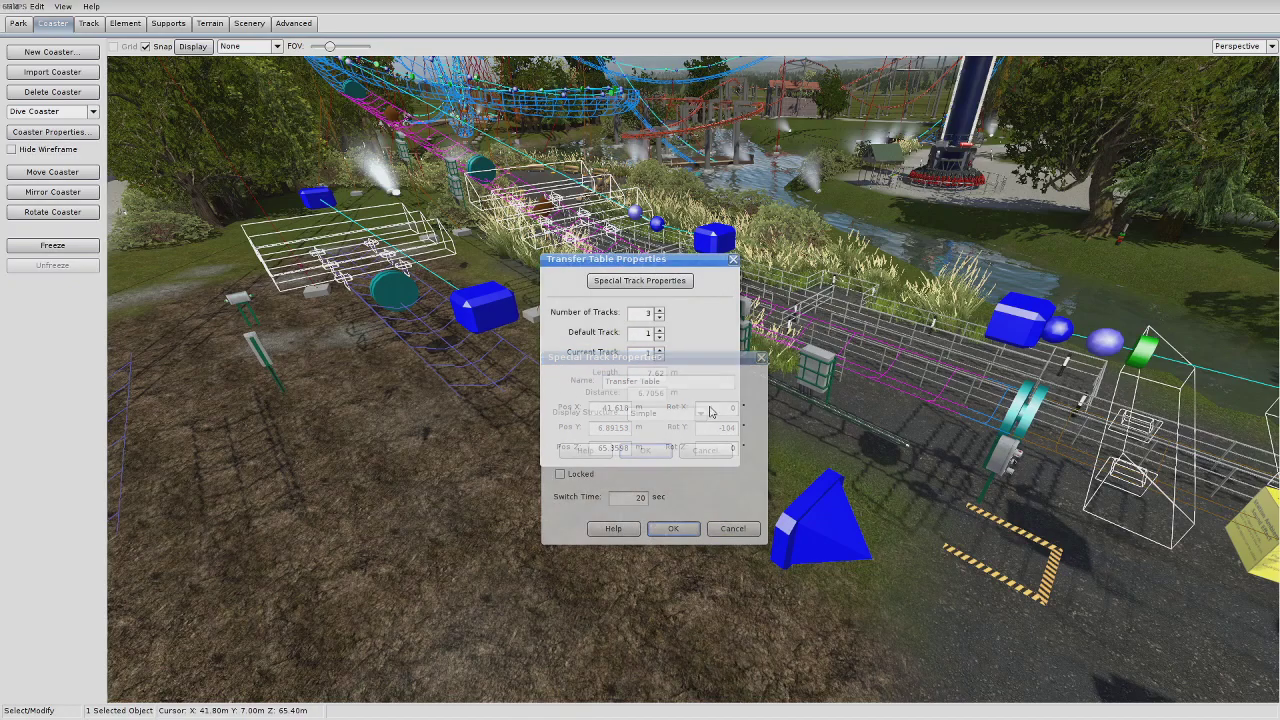
{"action": "left_click", "coordinate": [733, 259]}
Step: Check the name of the trim brake section in its brake section settings, and close the dialog
{"action": "double_click", "coordinate": [415, 128]}
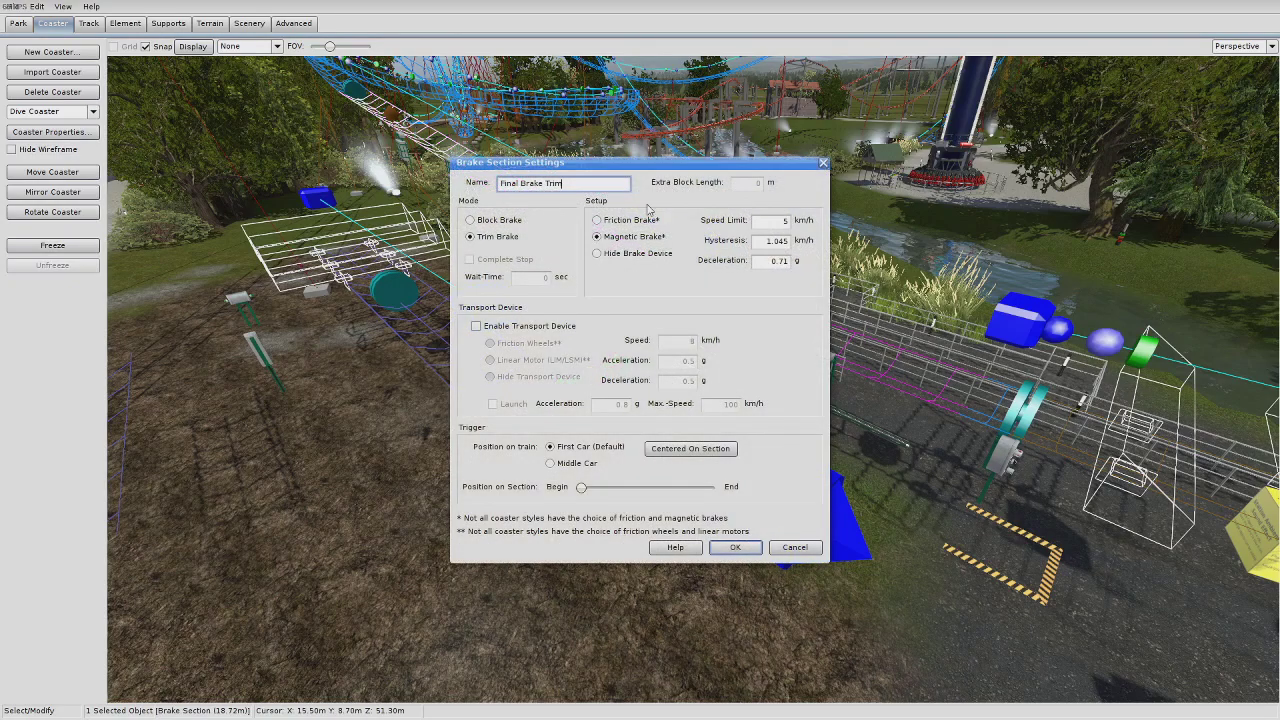
{"action": "left_click", "coordinate": [818, 163]}
{"action": "left_click", "coordinate": [563, 511]}
{"action": "right_click_drag", "start_coordinate": [566, 515], "coordinate": [810, 515]}
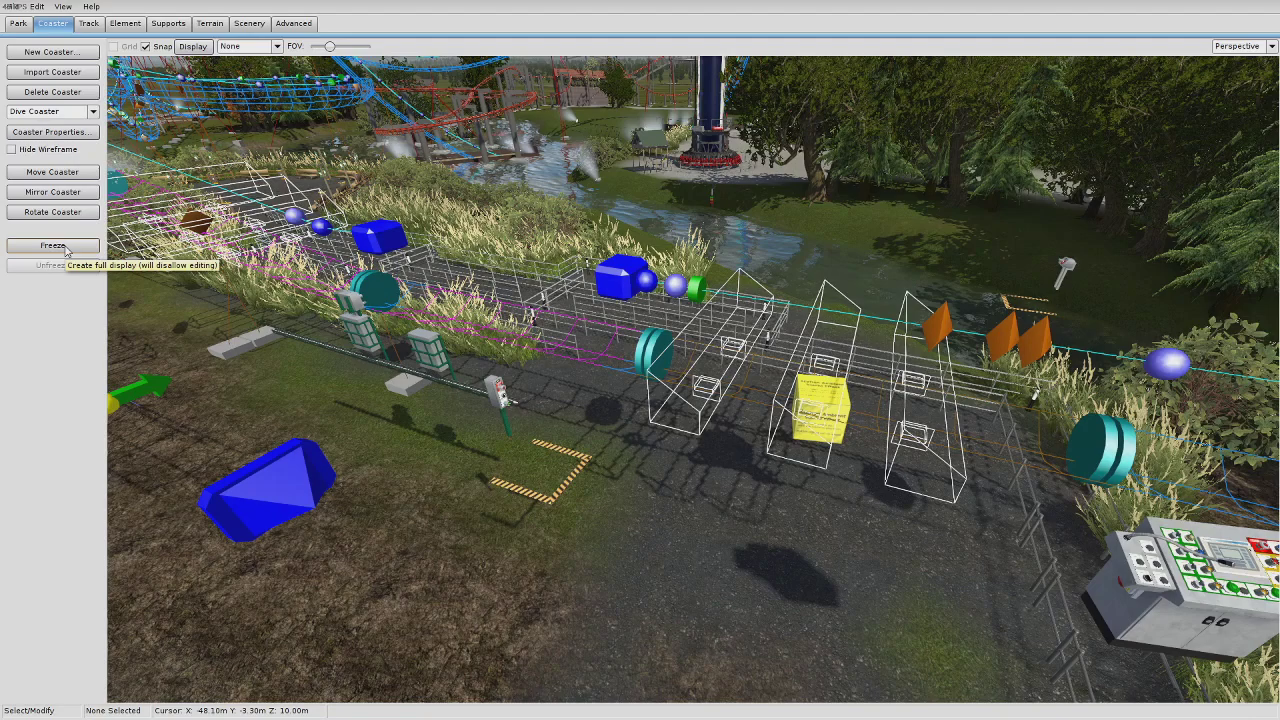
Step: Freeze the Dive Coaster to show it in full, and view the finished operator panel at its station
{"action": "left_click", "coordinate": [64, 247]}
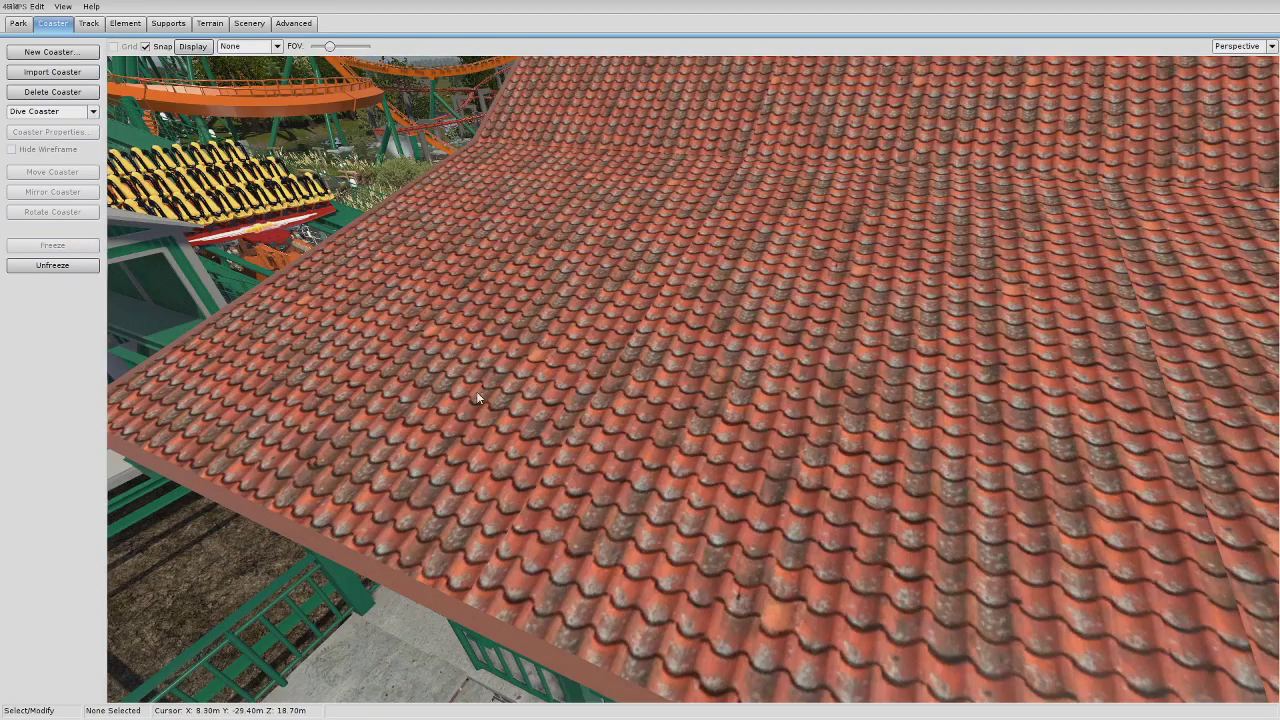
{"action": "mouse_move", "coordinate": [478, 393]}
{"action": "right_mouse_down"}
{"action": "mouse_move", "coordinate": [640, 385]}
{"action": "mouse_move", "coordinate": [690, 430]}
{"action": "mouse_move", "coordinate": [670, 400]}
{"action": "mouse_move", "coordinate": [470, 340]}
{"action": "mouse_move", "coordinate": [485, 393]}
{"action": "right_mouse_up"}
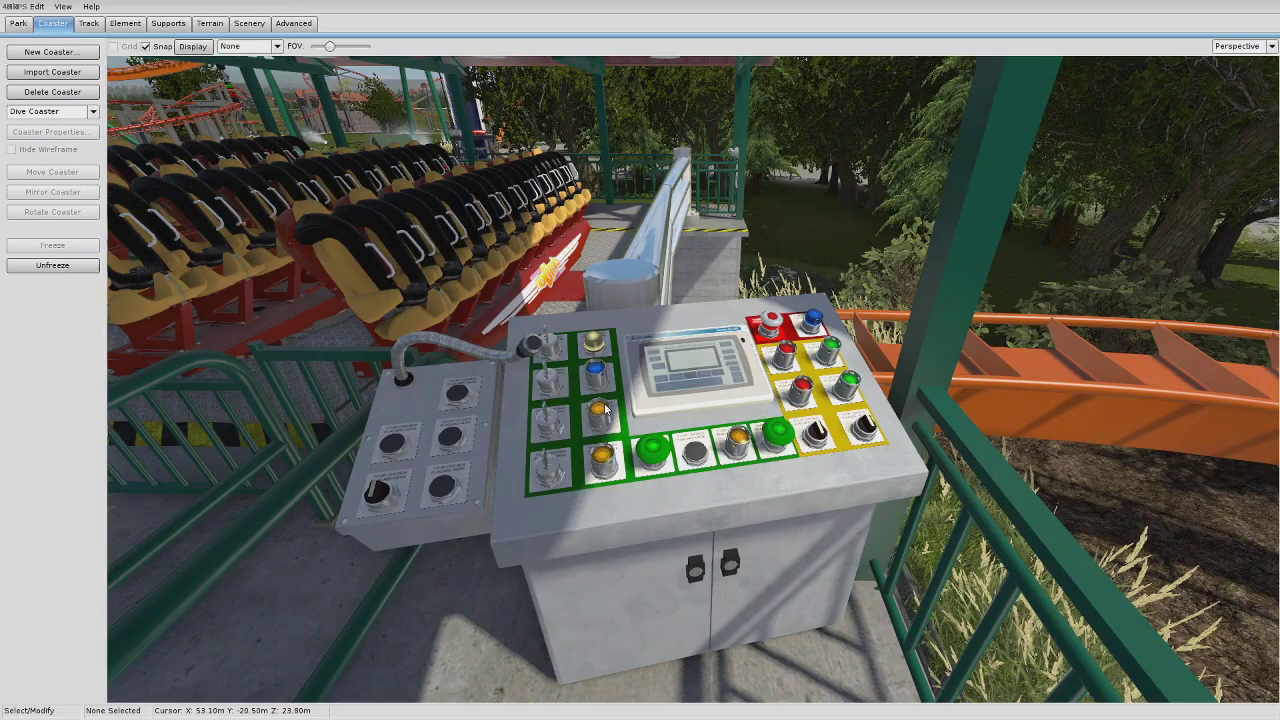
{"action": "right_click_drag", "start_coordinate": [677, 417], "coordinate": [545, 445]}
{"action": "key", "text": "Right"}
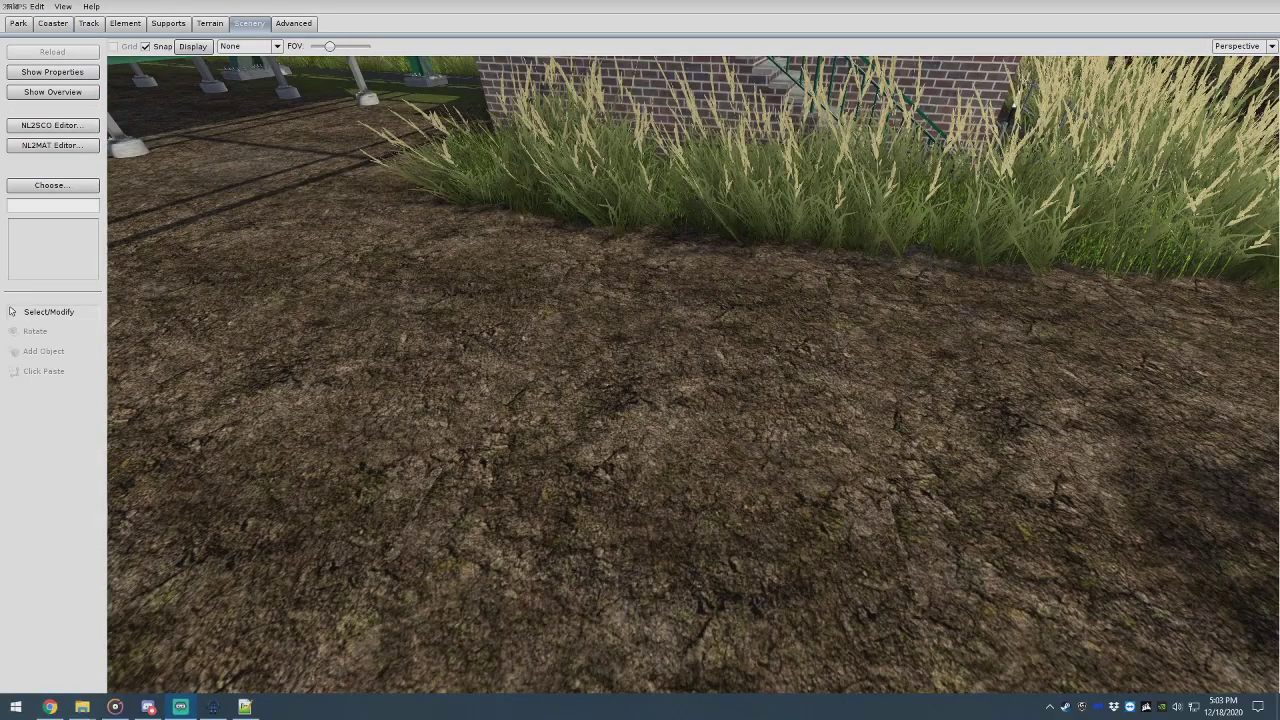
Step: Switch to Chrome and study the CoasterGallery photo of a roller coaster dispatch panel as a reference
{"action": "left_click_drag", "start_coordinate": [0, 40], "coordinate": [437, 1]}
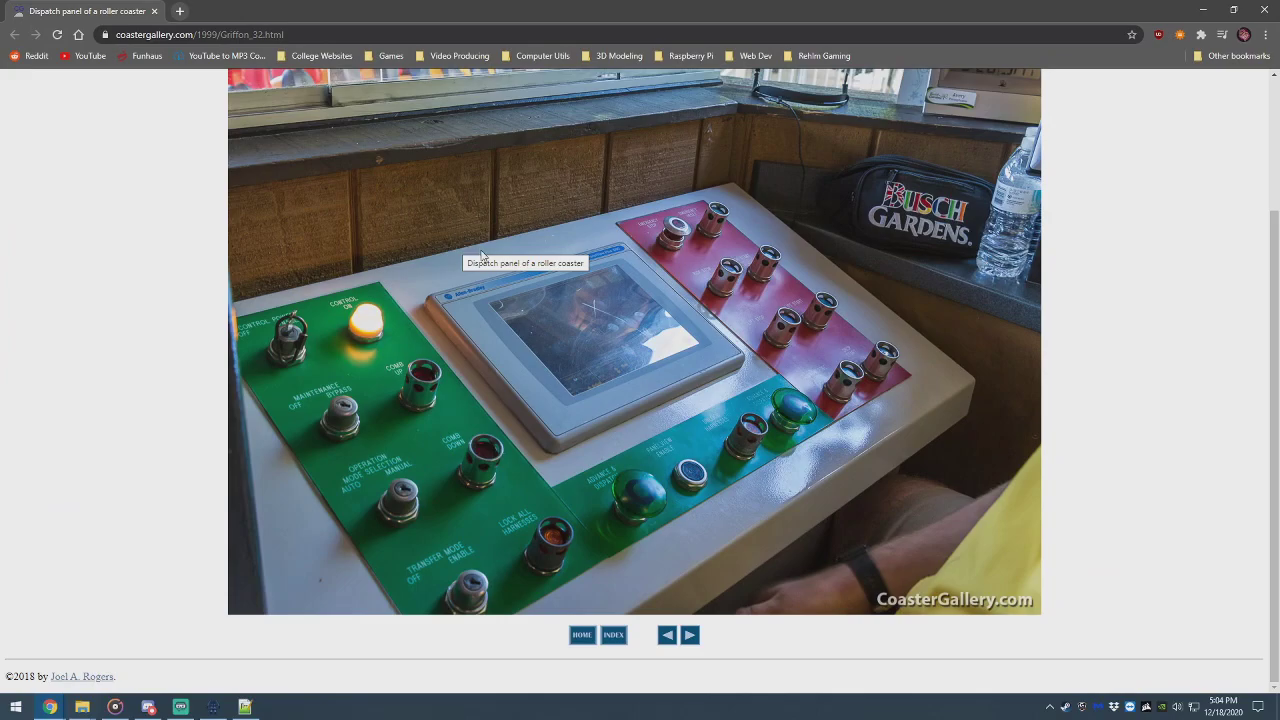
{"action": "scroll", "coordinate": [445, 298], "scroll_direction": "up", "scroll_amount": 4}
{"action": "scroll", "coordinate": [445, 297], "scroll_direction": "down", "scroll_amount": 3}
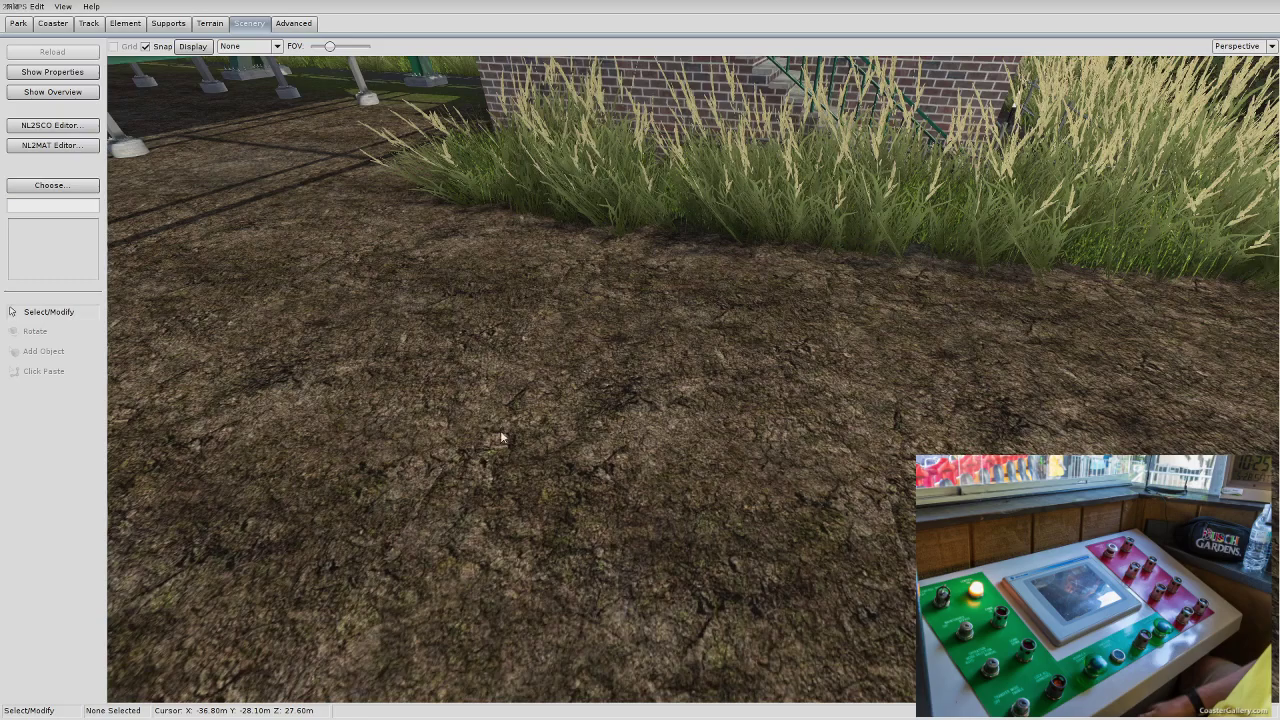
Step: Open the scene object chooser at the park's scenery/reds_panels_and_operators folder and browse to the main panel variants
{"action": "left_click", "coordinate": [59, 186]}
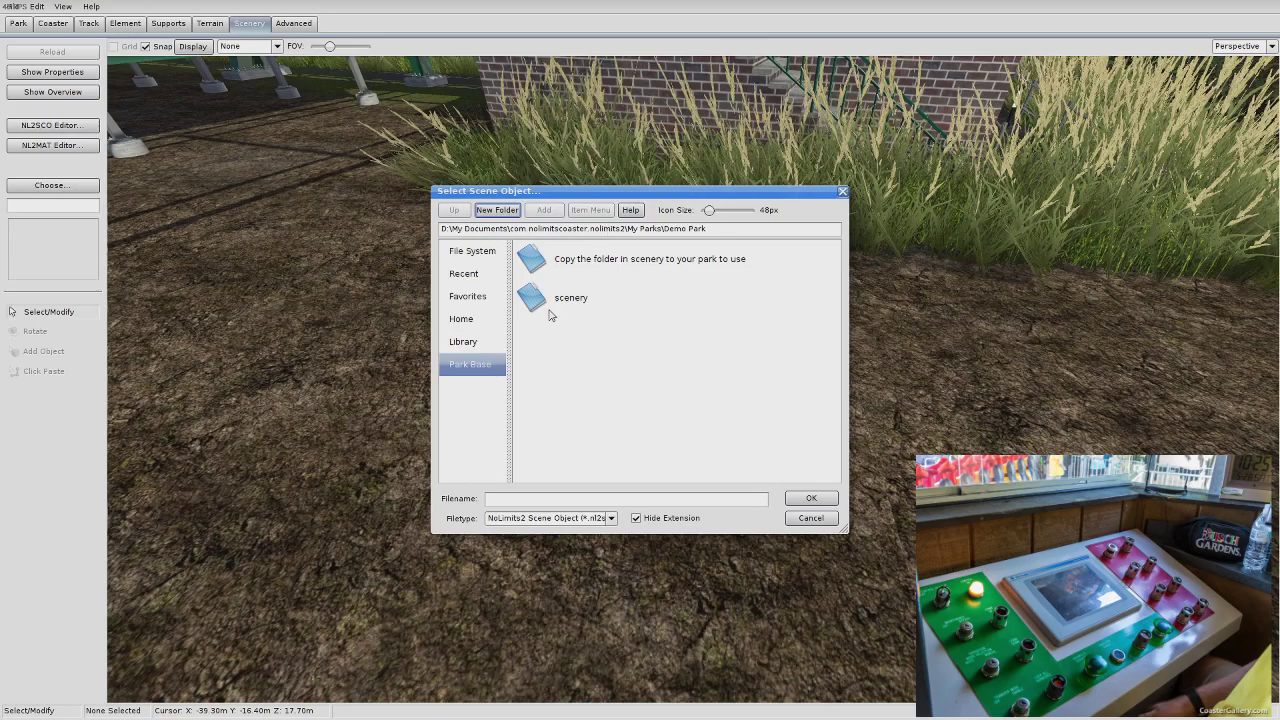
{"action": "double_click", "coordinate": [583, 300]}
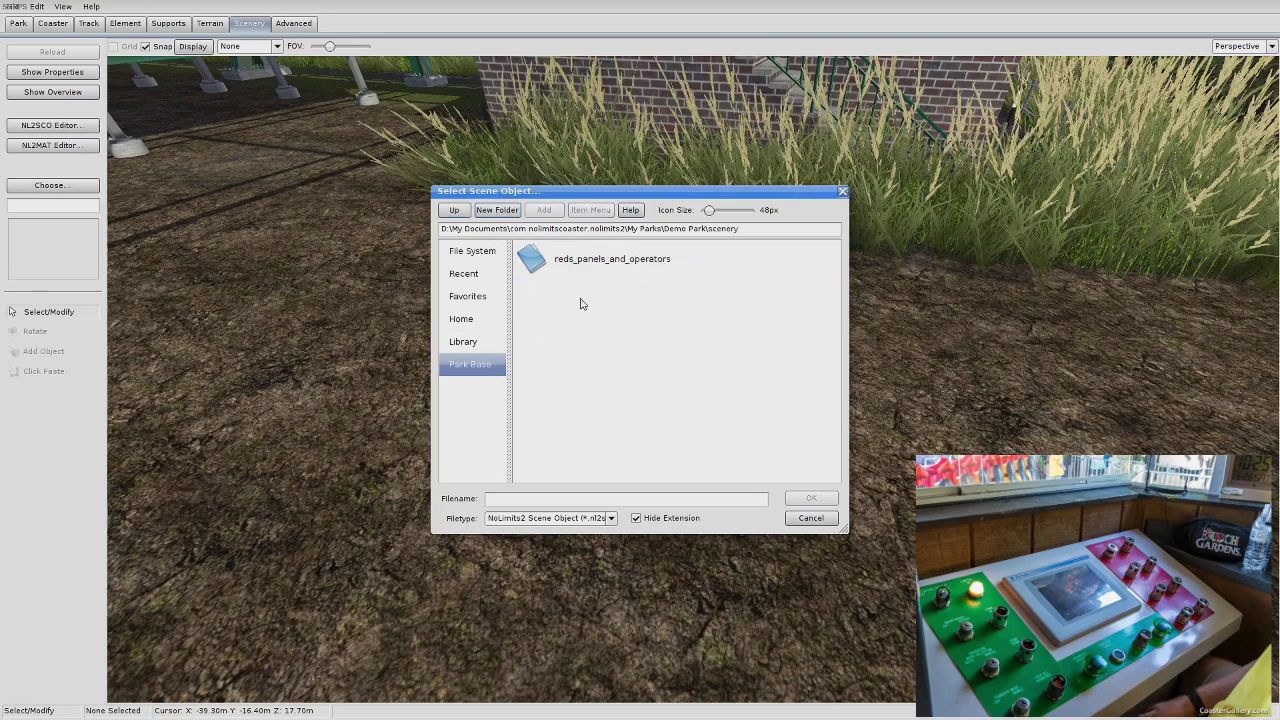
{"action": "double_click", "coordinate": [587, 261]}
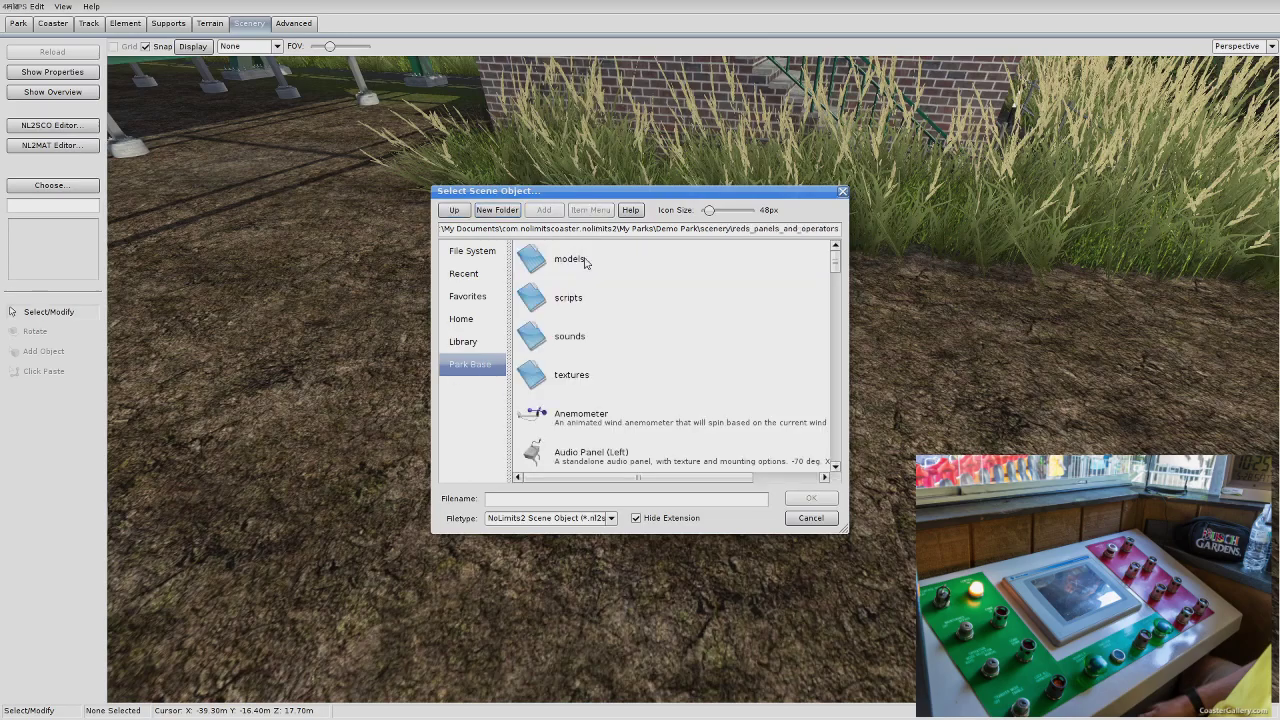
{"action": "scroll", "coordinate": [655, 337], "scroll_direction": "down", "scroll_amount": 6}
{"action": "scroll", "coordinate": [655, 337], "scroll_direction": "down", "scroll_amount": 8}
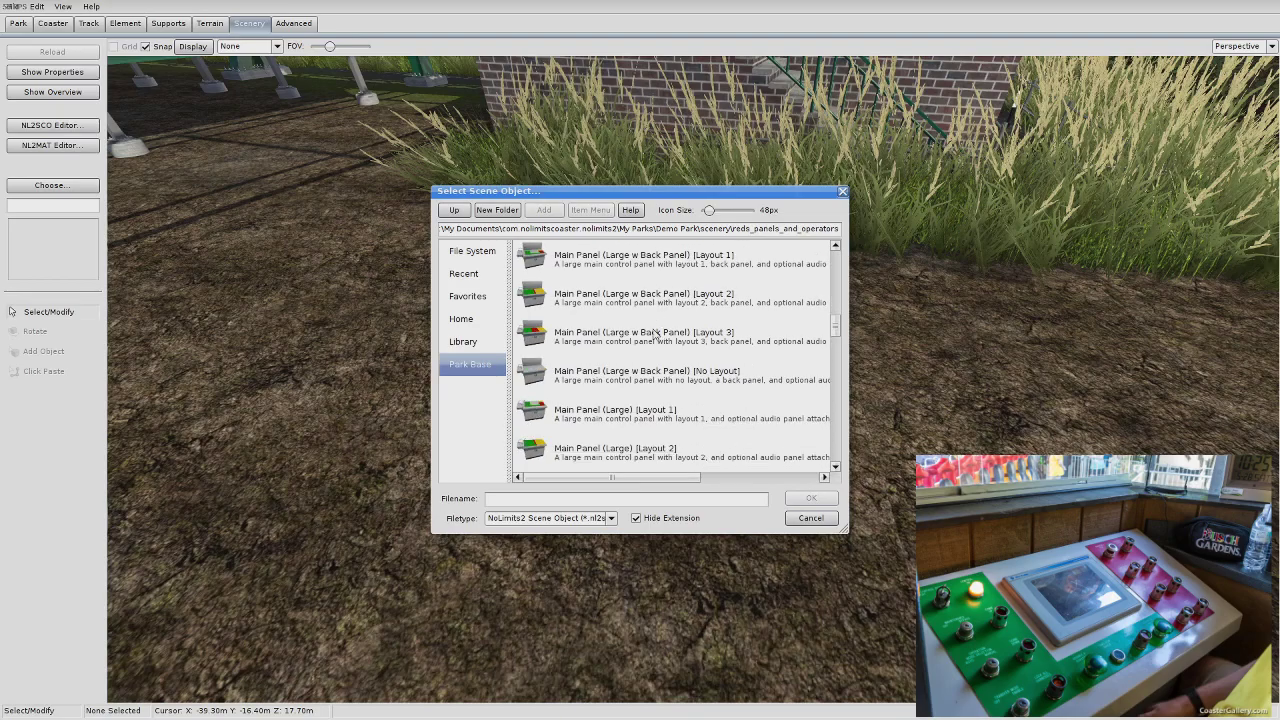
{"action": "scroll", "coordinate": [655, 337], "scroll_direction": "down", "scroll_amount": 3}
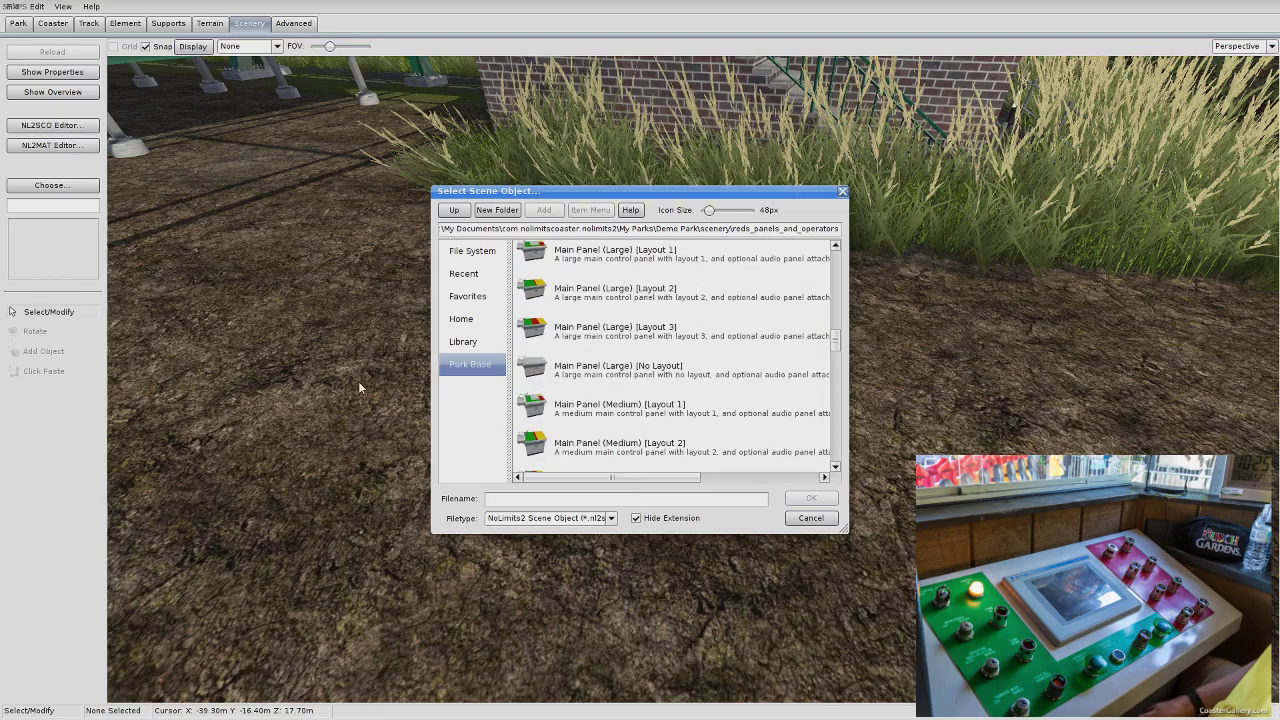
{"action": "scroll", "coordinate": [665, 393], "scroll_direction": "down", "scroll_amount": 3}
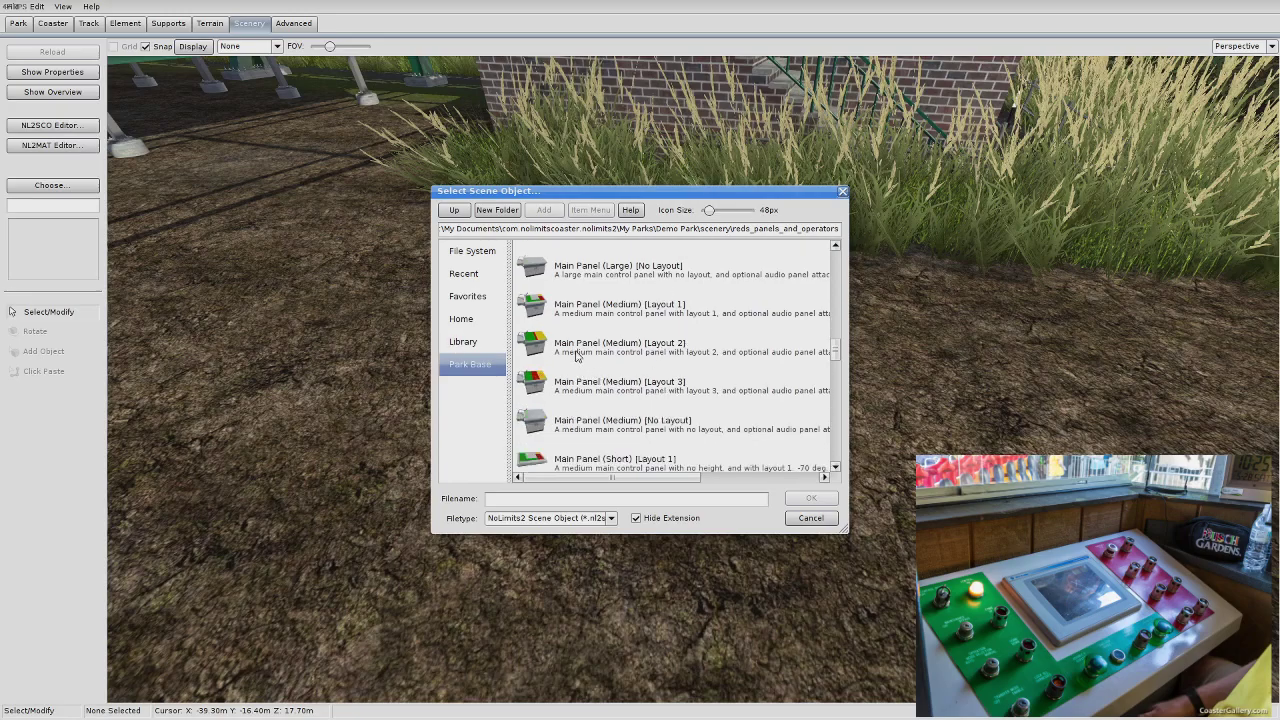
{"action": "scroll", "coordinate": [580, 360], "scroll_direction": "up", "scroll_amount": 1}
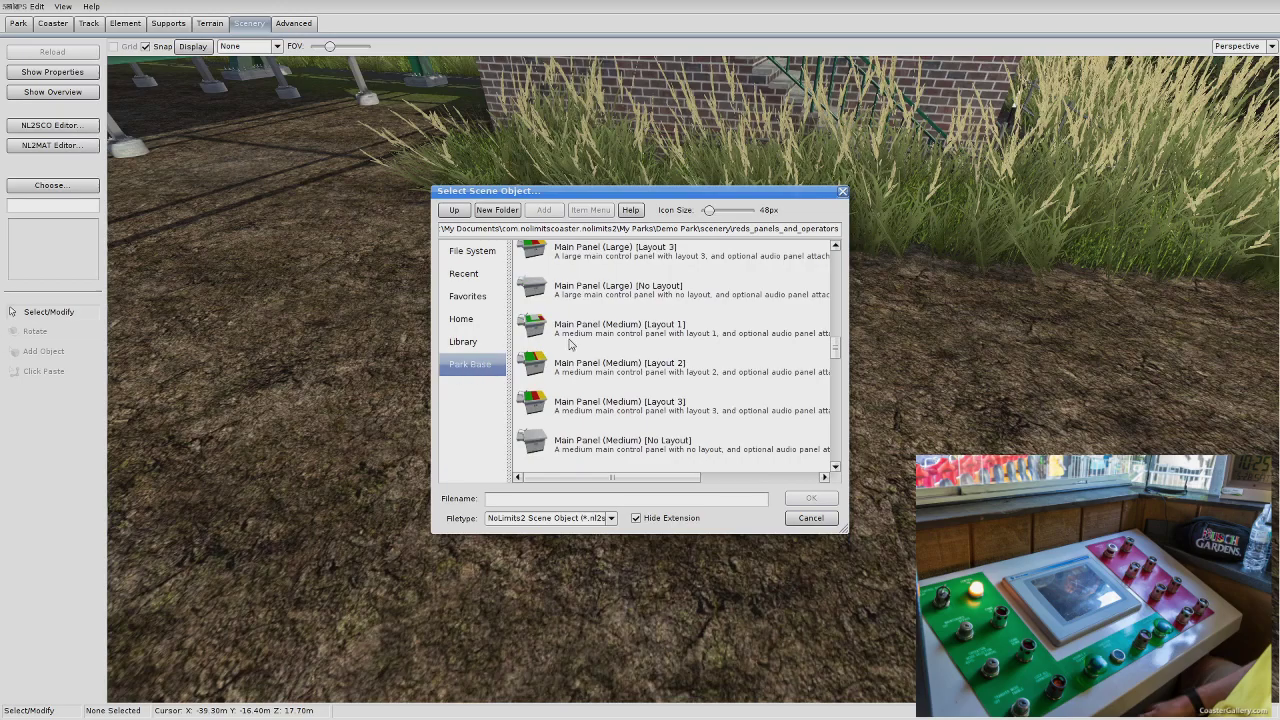
Step: Compare the large and medium main panel variants, and choose Main Panel (Medium) [Layout 1] as the scene object
{"action": "left_click", "coordinate": [606, 334]}
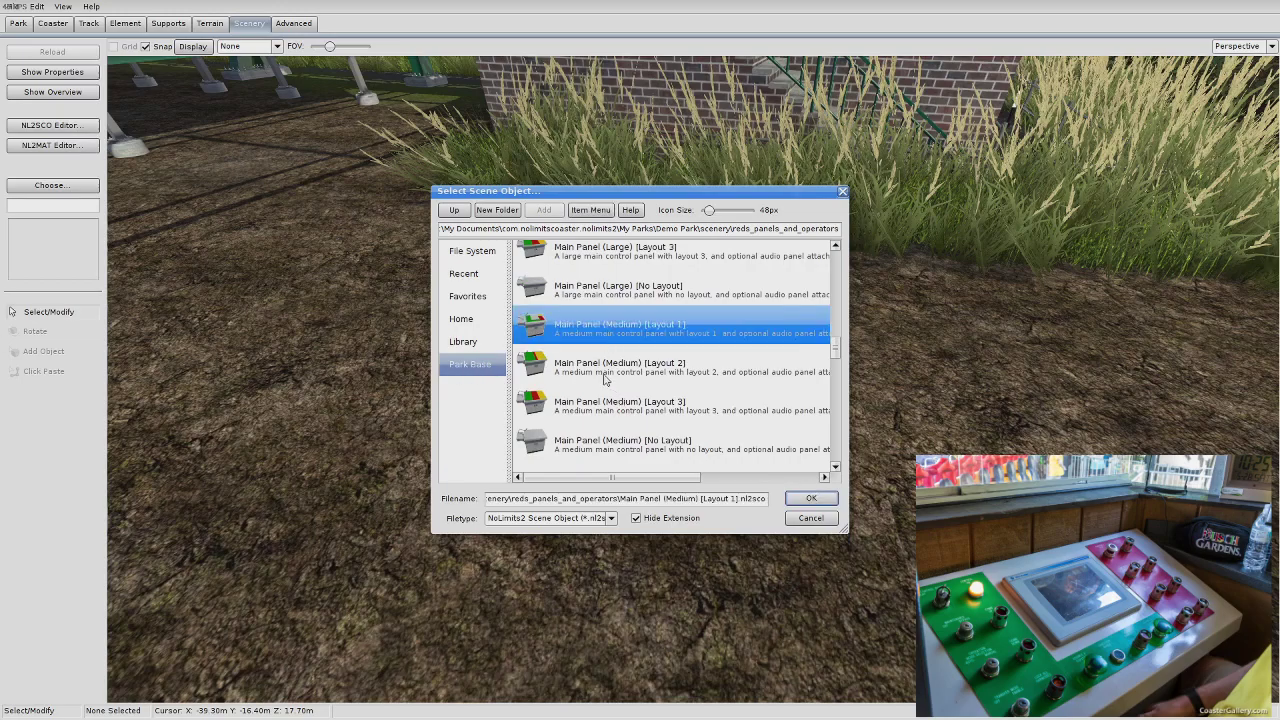
{"action": "left_click", "coordinate": [573, 360]}
{"action": "left_click", "coordinate": [588, 415]}
{"action": "left_click", "coordinate": [585, 369]}
{"action": "scroll", "coordinate": [600, 332], "scroll_direction": "up", "scroll_amount": 1}
{"action": "left_click", "coordinate": [599, 313]}
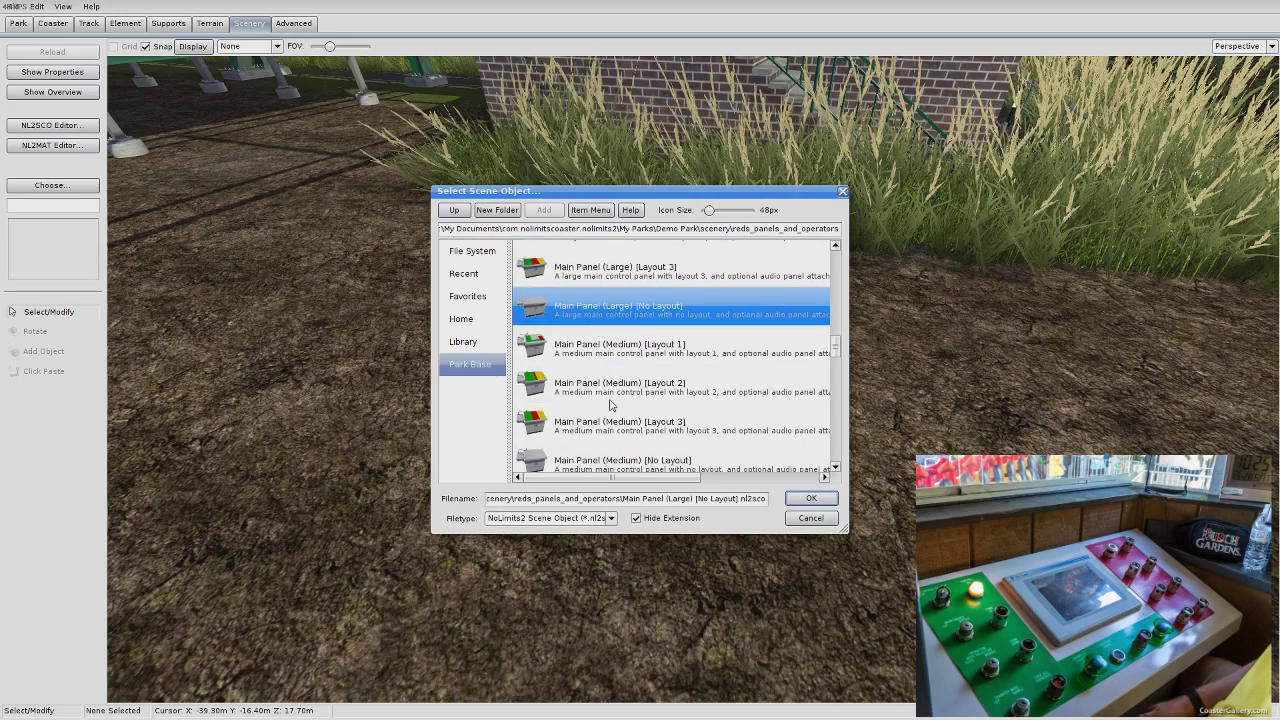
{"action": "scroll", "coordinate": [600, 408], "scroll_direction": "down", "scroll_amount": 3}
{"action": "left_click", "coordinate": [588, 413]}
{"action": "scroll", "coordinate": [590, 413], "scroll_direction": "up", "scroll_amount": 1}
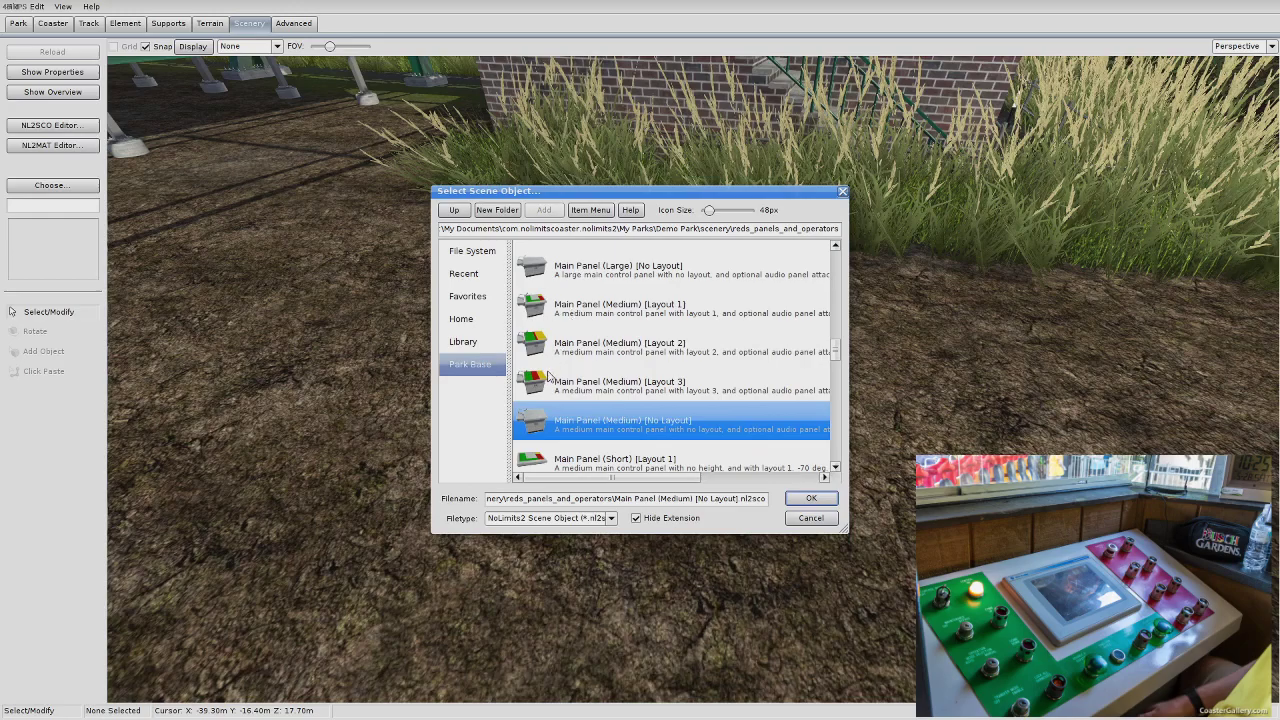
{"action": "double_click", "coordinate": [586, 313]}
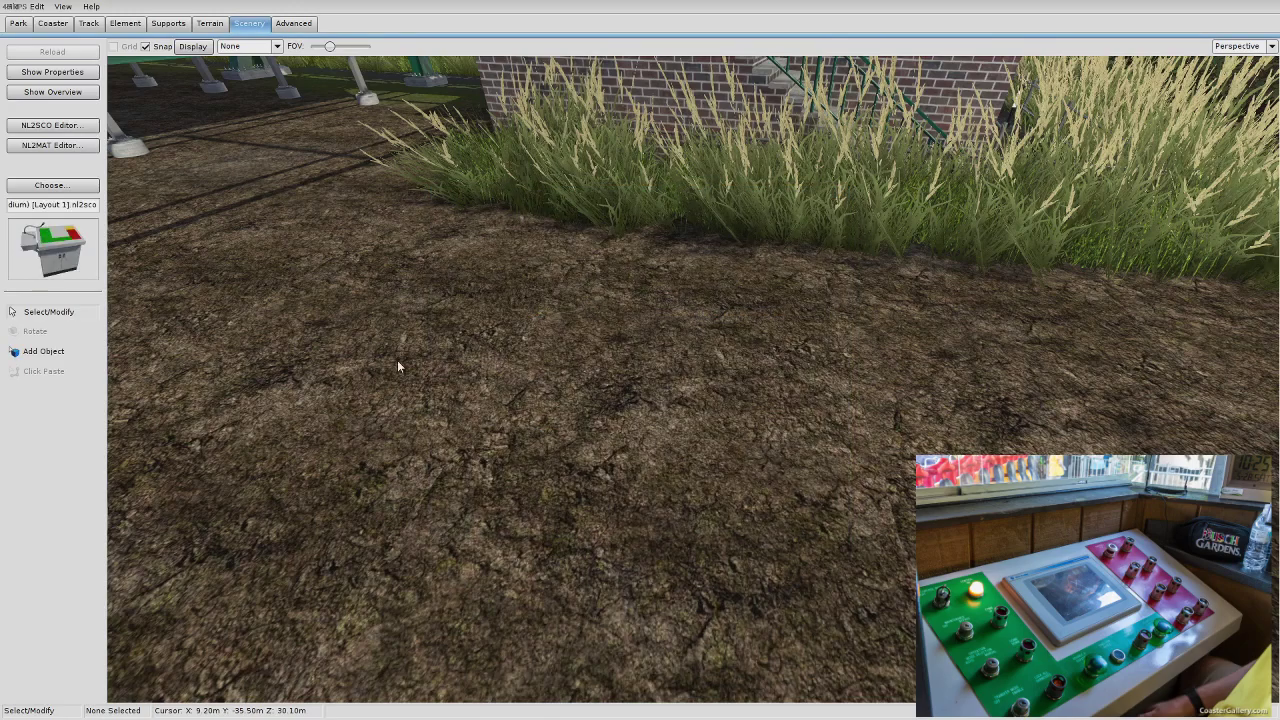
Step: Place the chosen medium main panel on the bare ground in front of the grass by the brick building
{"action": "left_click", "coordinate": [52, 355]}
{"action": "right_click_drag", "start_coordinate": [506, 446], "coordinate": [506, 340]}
{"action": "right_click_drag", "start_coordinate": [652, 300], "coordinate": [674, 226]}
{"action": "left_click", "coordinate": [636, 378]}
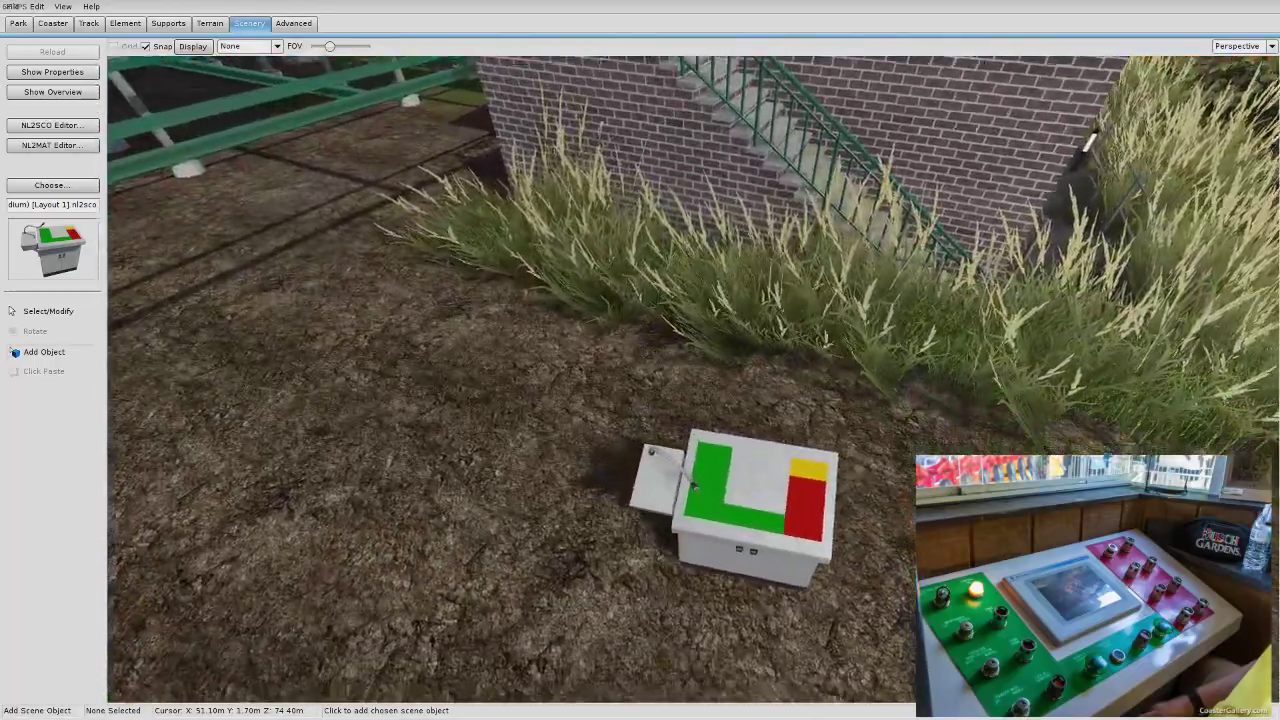
Step: Name the placed panel "Dive - Main - Panel" in its instance properties, and move the dialog clear of the panel
{"action": "right_click_drag", "start_coordinate": [660, 330], "coordinate": [690, 408]}
{"action": "right_click_drag", "start_coordinate": [626, 335], "coordinate": [615, 353]}
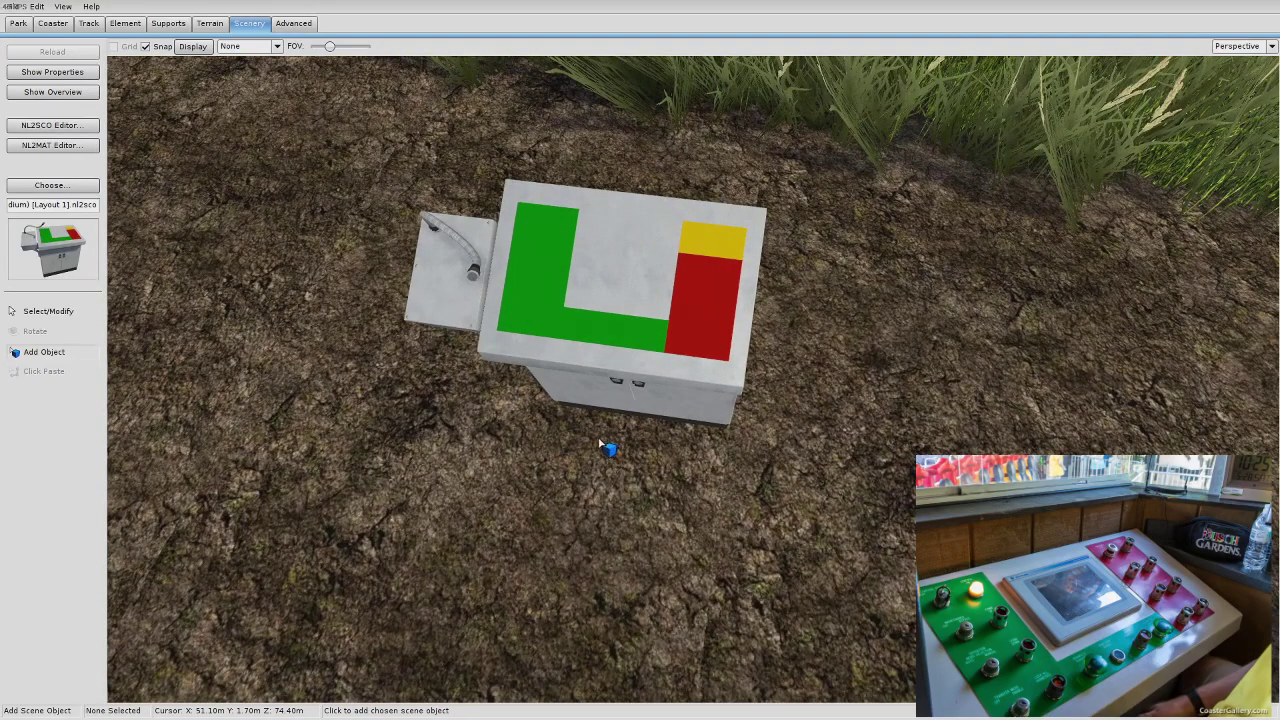
{"action": "right_click_drag", "start_coordinate": [567, 456], "coordinate": [572, 388]}
{"action": "key", "text": "s"}
{"action": "right_click_drag", "start_coordinate": [625, 455], "coordinate": [650, 468]}
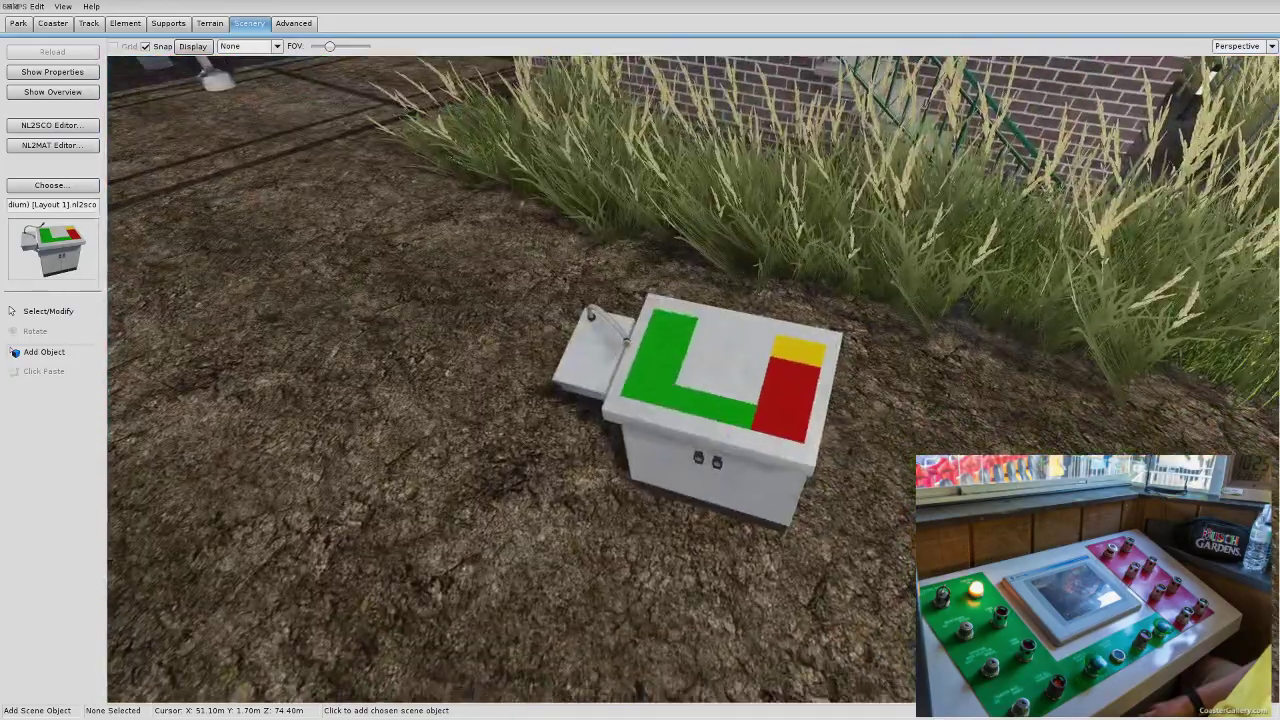
{"action": "scroll", "coordinate": [575, 475], "scroll_direction": "up", "scroll_amount": 3}
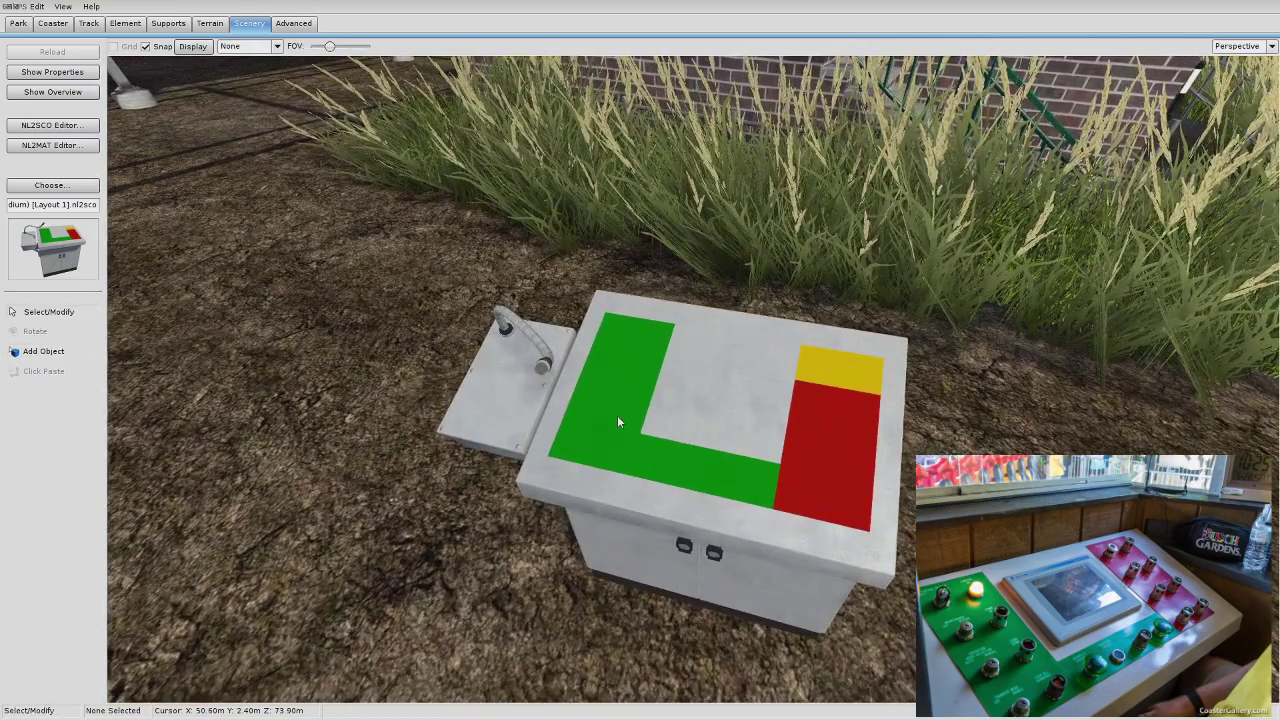
{"action": "right_click_drag", "start_coordinate": [560, 438], "coordinate": [594, 440]}
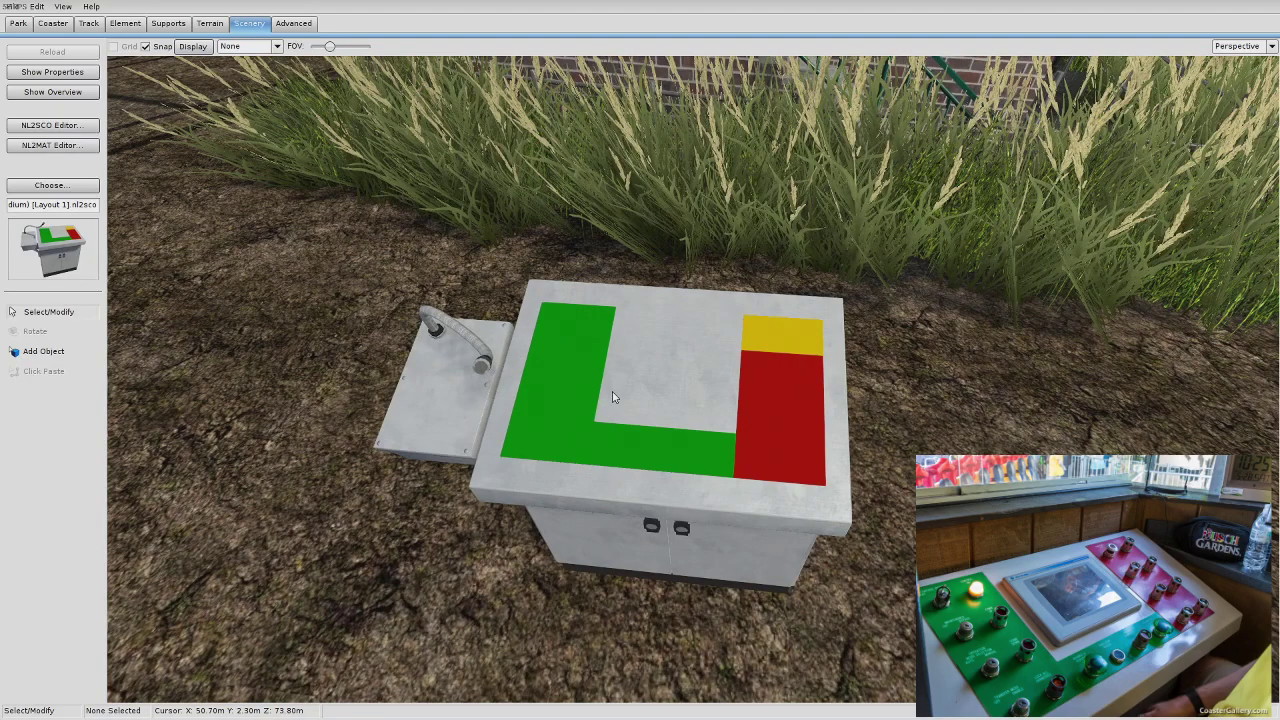
{"action": "double_click", "coordinate": [612, 395]}
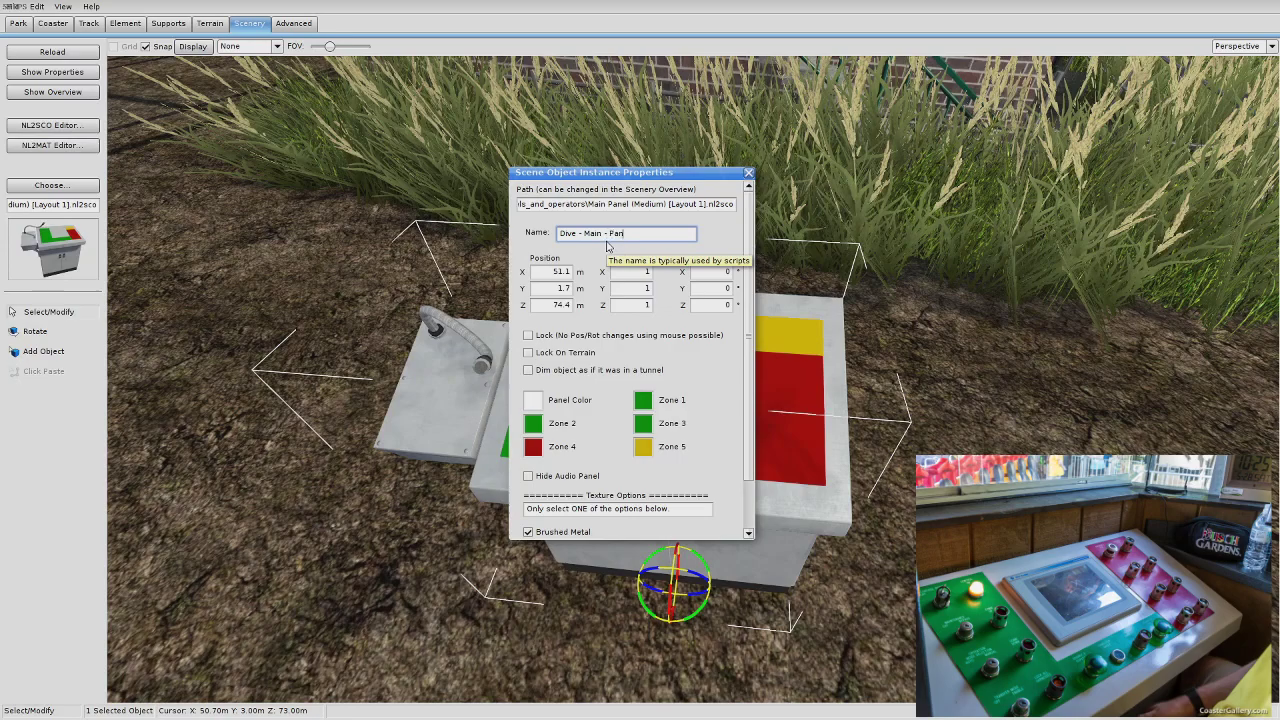
{"action": "scroll", "coordinate": [754, 354], "scroll_direction": "down", "scroll_amount": 1}
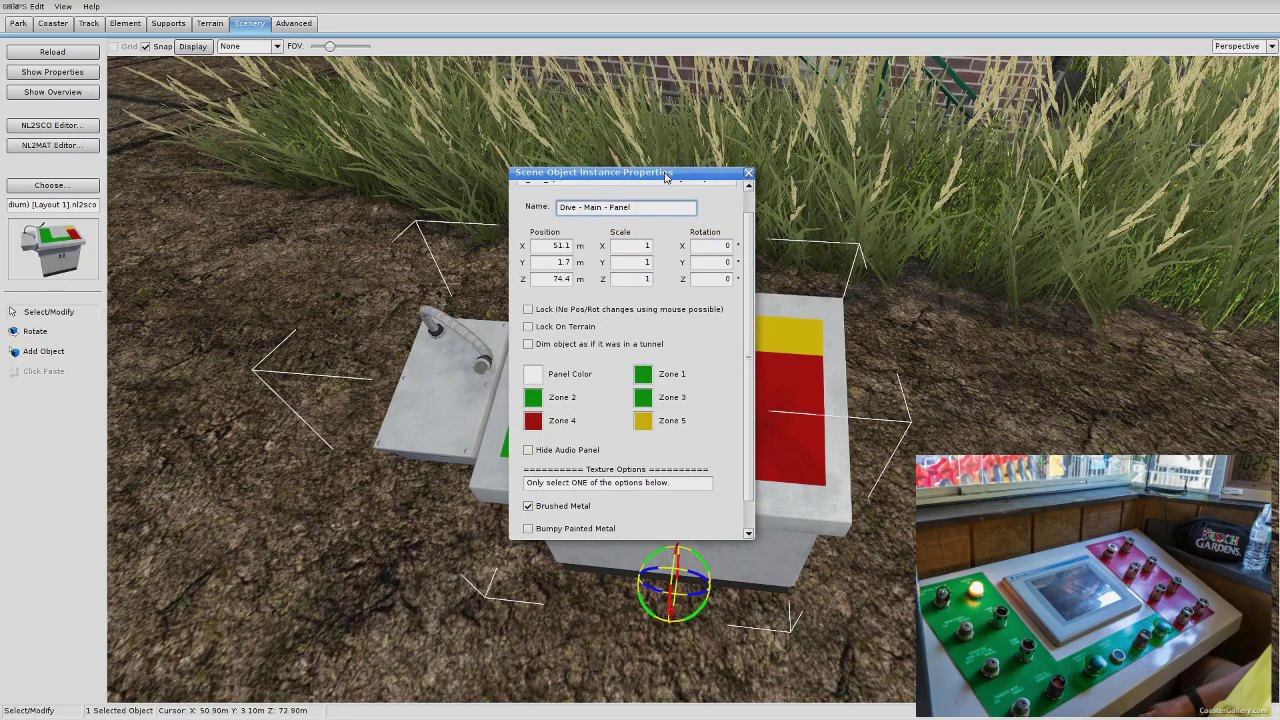
{"action": "left_click_drag", "start_coordinate": [667, 178], "coordinate": [283, 131]}
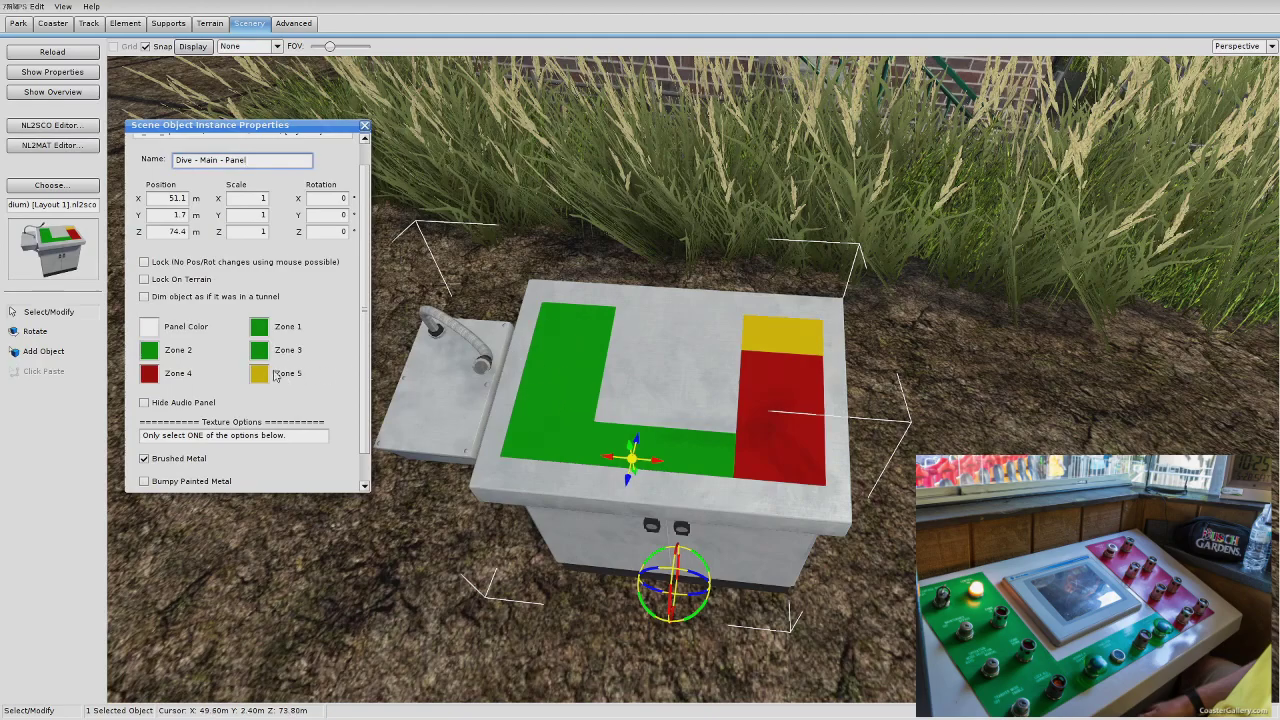
Step: Try dark red (150, 0, 0) as the panel's Zone 2 color, and change the zone back to green
{"action": "left_click", "coordinate": [150, 354]}
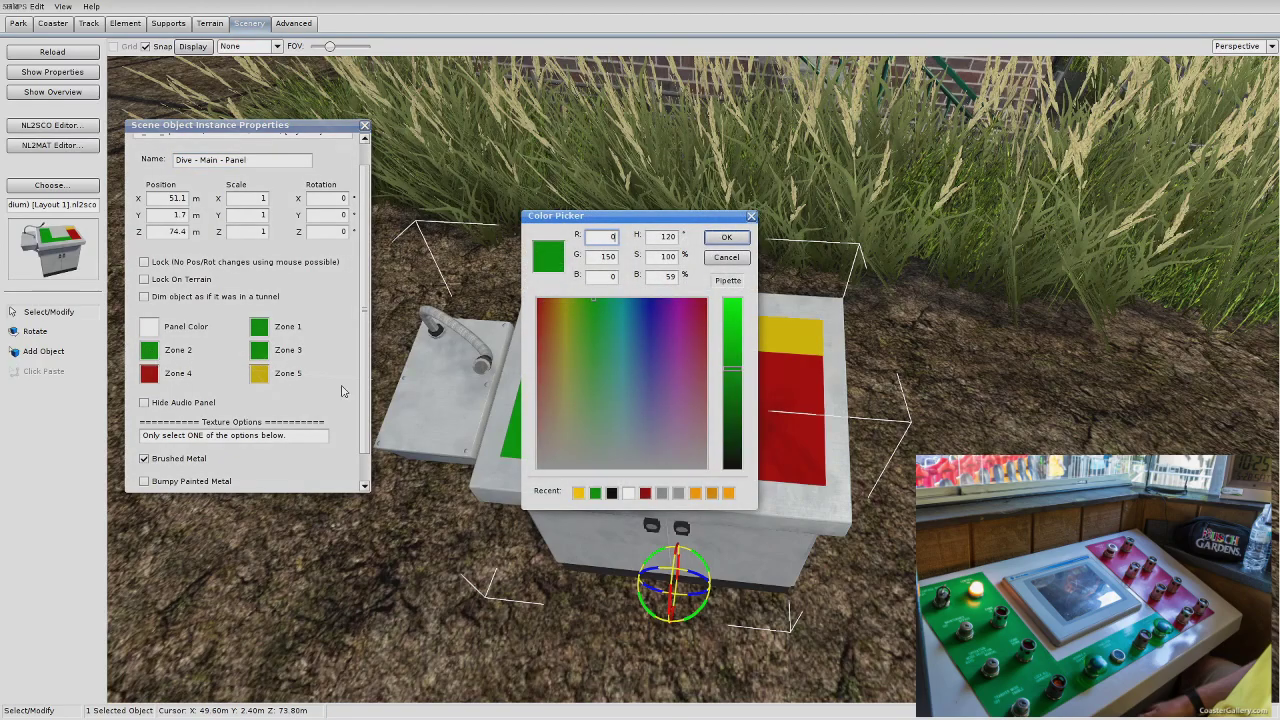
{"action": "left_click", "coordinate": [538, 306]}
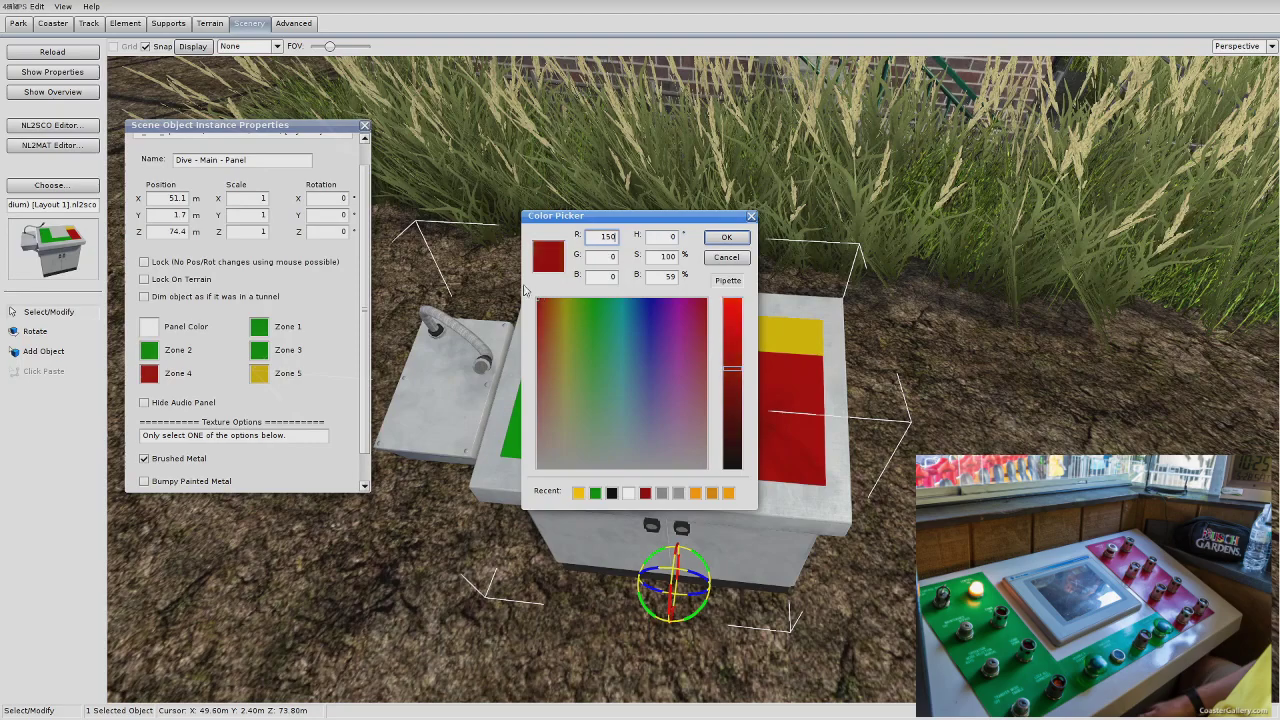
{"action": "left_click", "coordinate": [726, 237]}
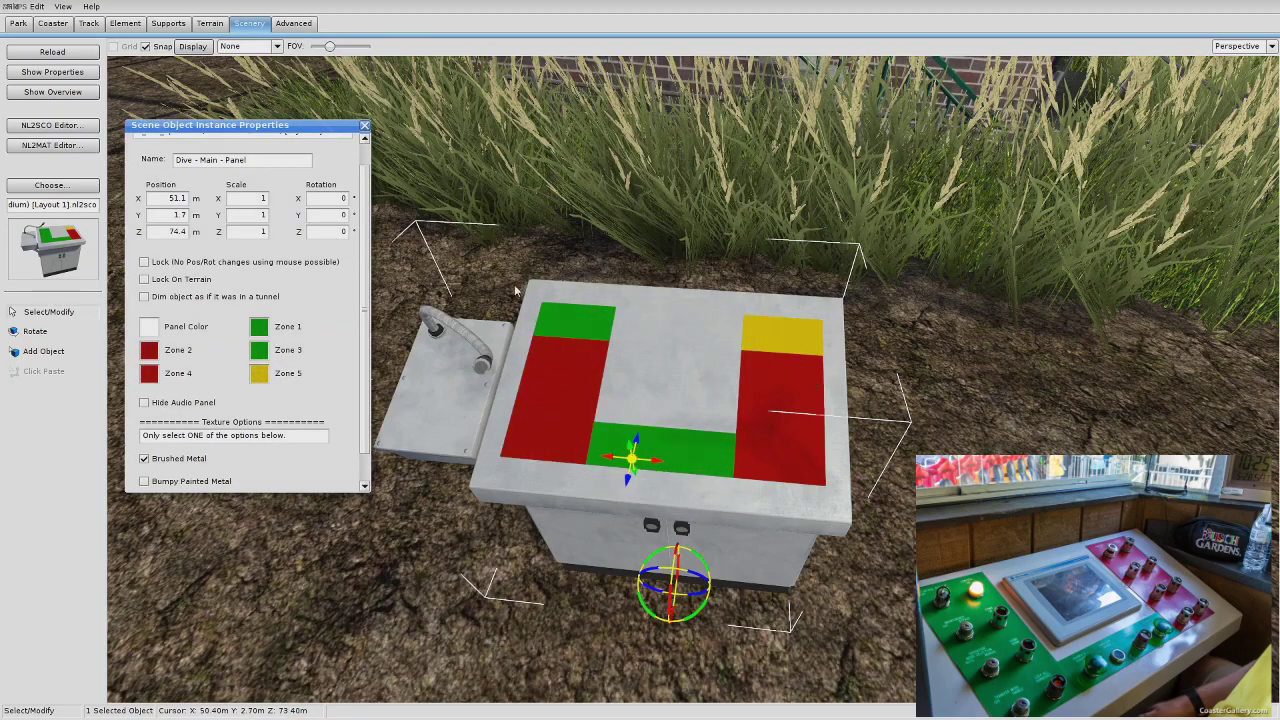
{"action": "left_click", "coordinate": [152, 354]}
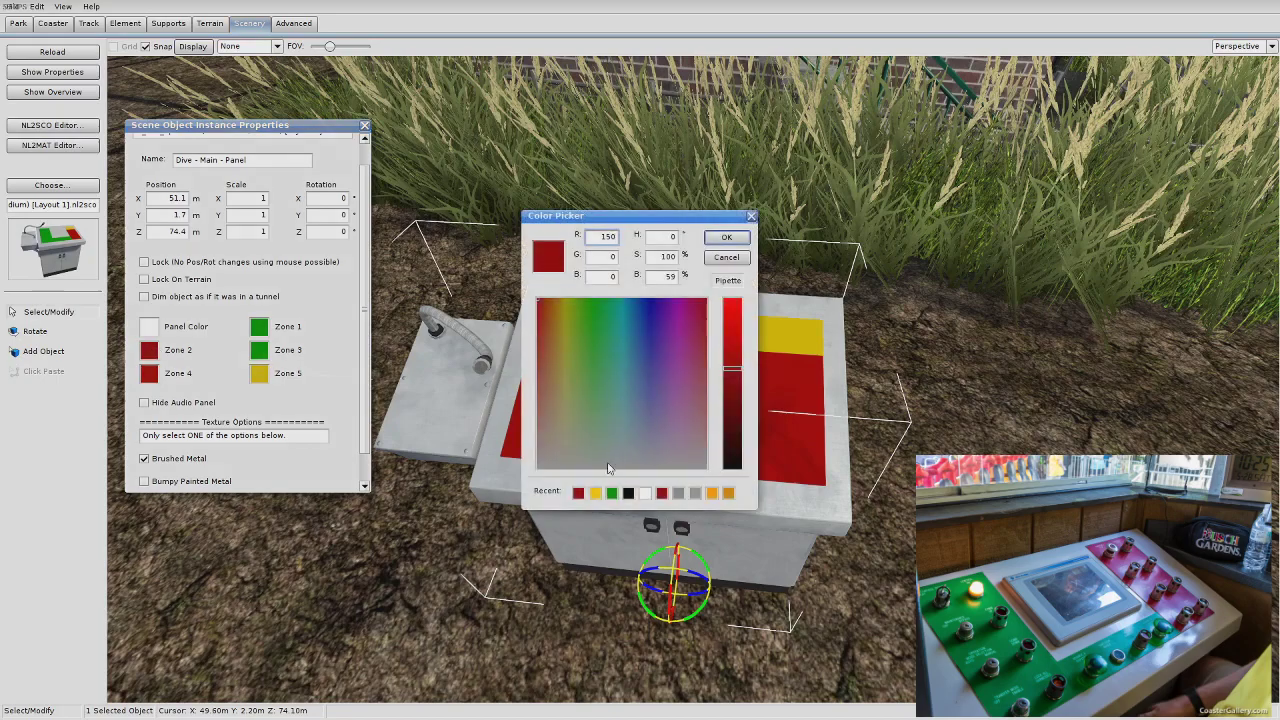
{"action": "left_click", "coordinate": [591, 299]}
{"action": "left_click", "coordinate": [726, 237]}
Step: Enable Hide Audio Panel for the main panel, and examine its attached audio panel and the texture options
{"action": "scroll", "coordinate": [176, 405], "scroll_direction": "down", "scroll_amount": 1}
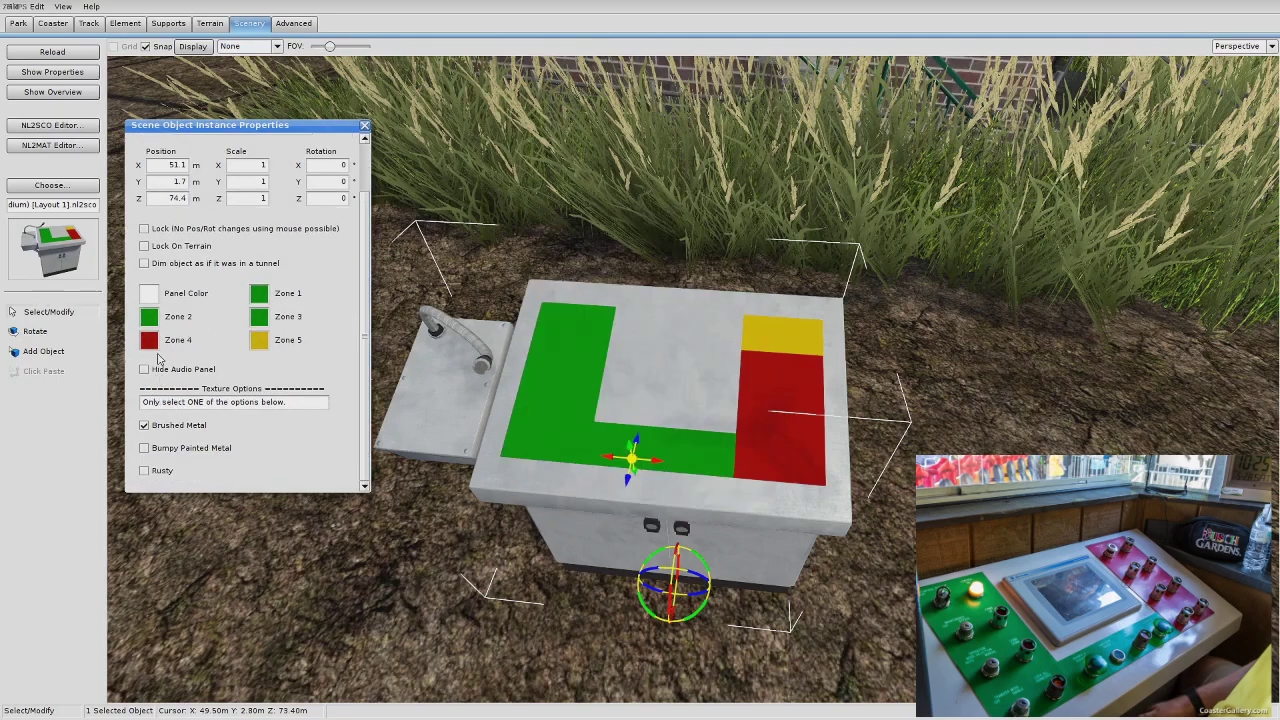
{"action": "left_click", "coordinate": [363, 586]}
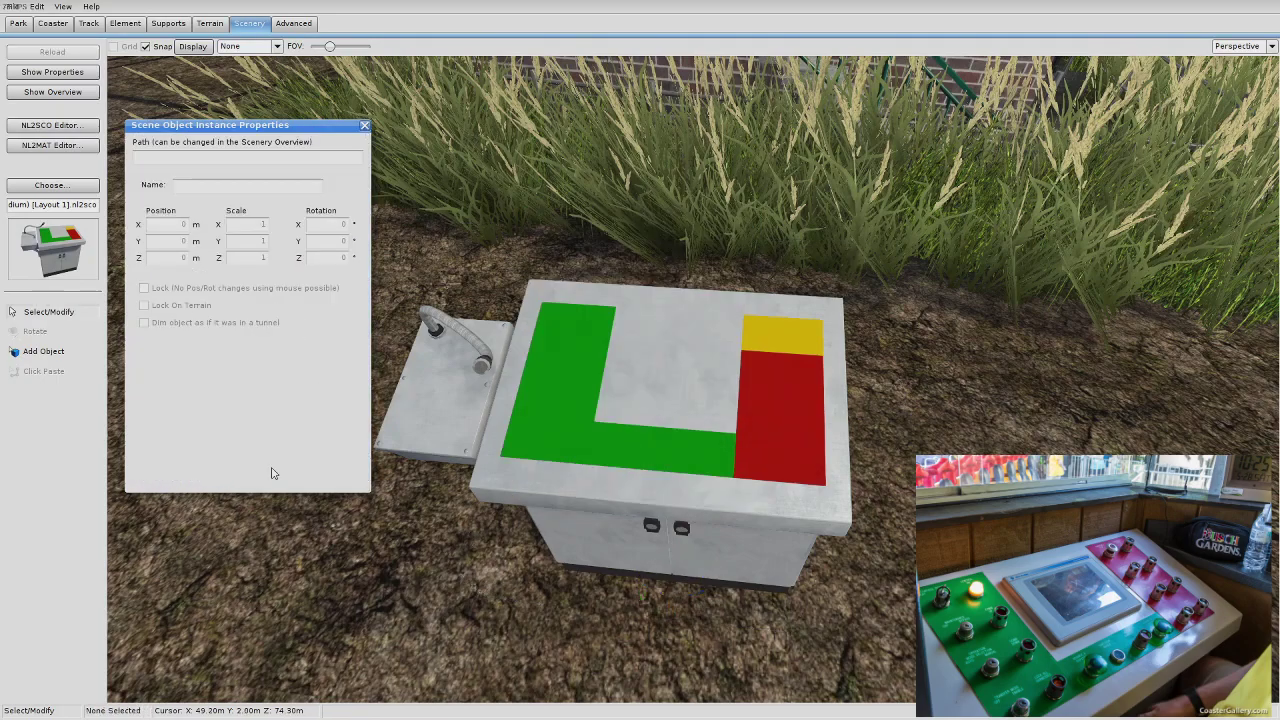
{"action": "left_click", "coordinate": [536, 418]}
{"action": "left_click", "coordinate": [170, 430]}
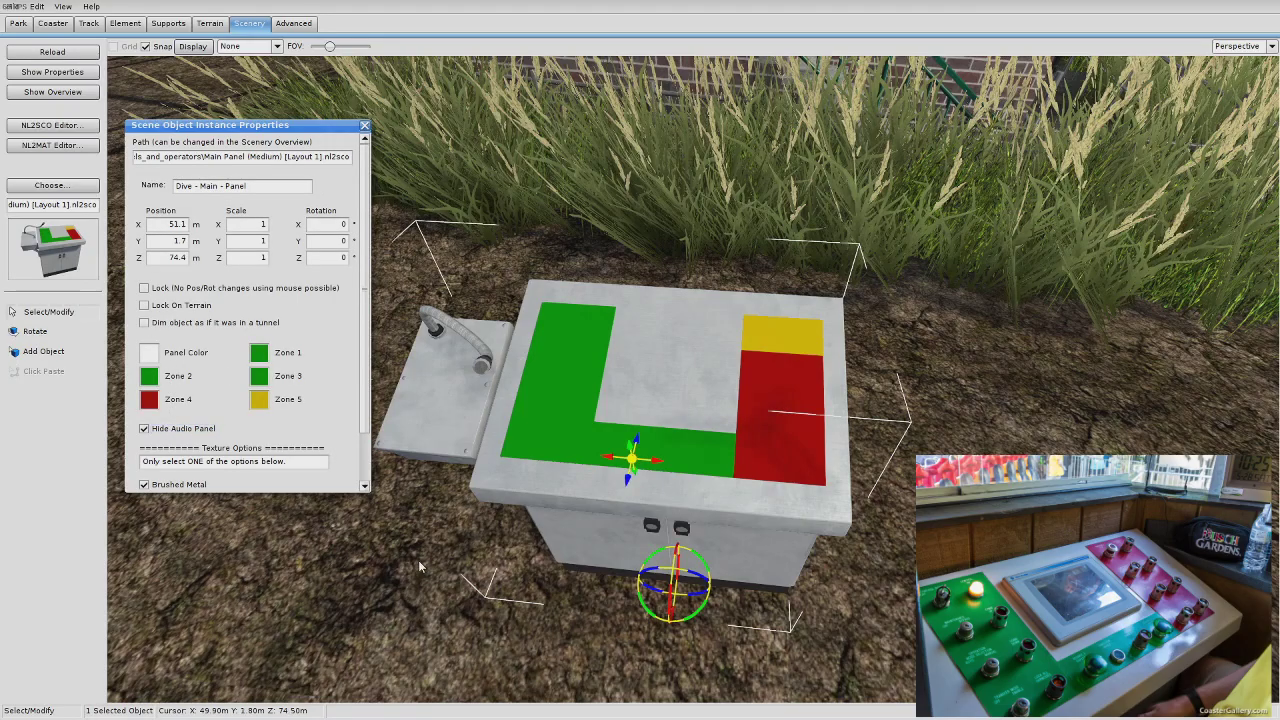
{"action": "middle_click_drag", "start_coordinate": [418, 560], "coordinate": [530, 525]}
{"action": "scroll", "coordinate": [530, 525], "scroll_direction": "up", "scroll_amount": 3}
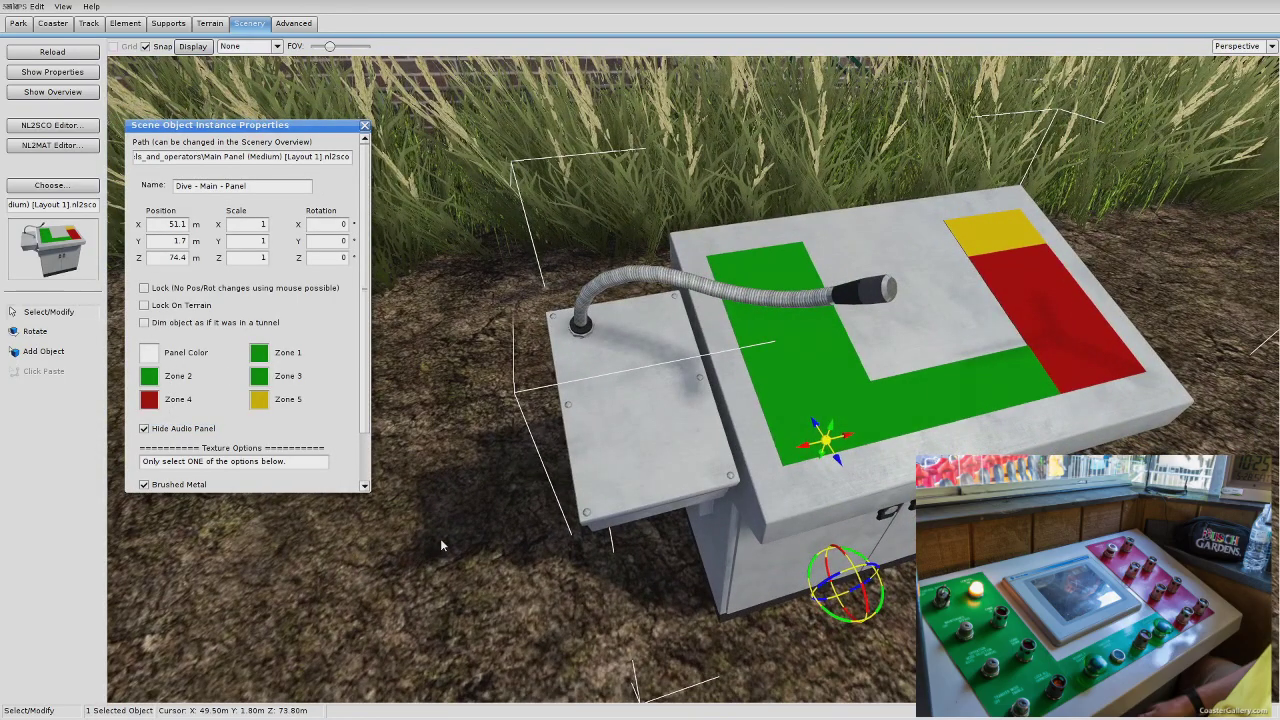
{"action": "left_click_drag", "start_coordinate": [368, 353], "coordinate": [368, 401]}
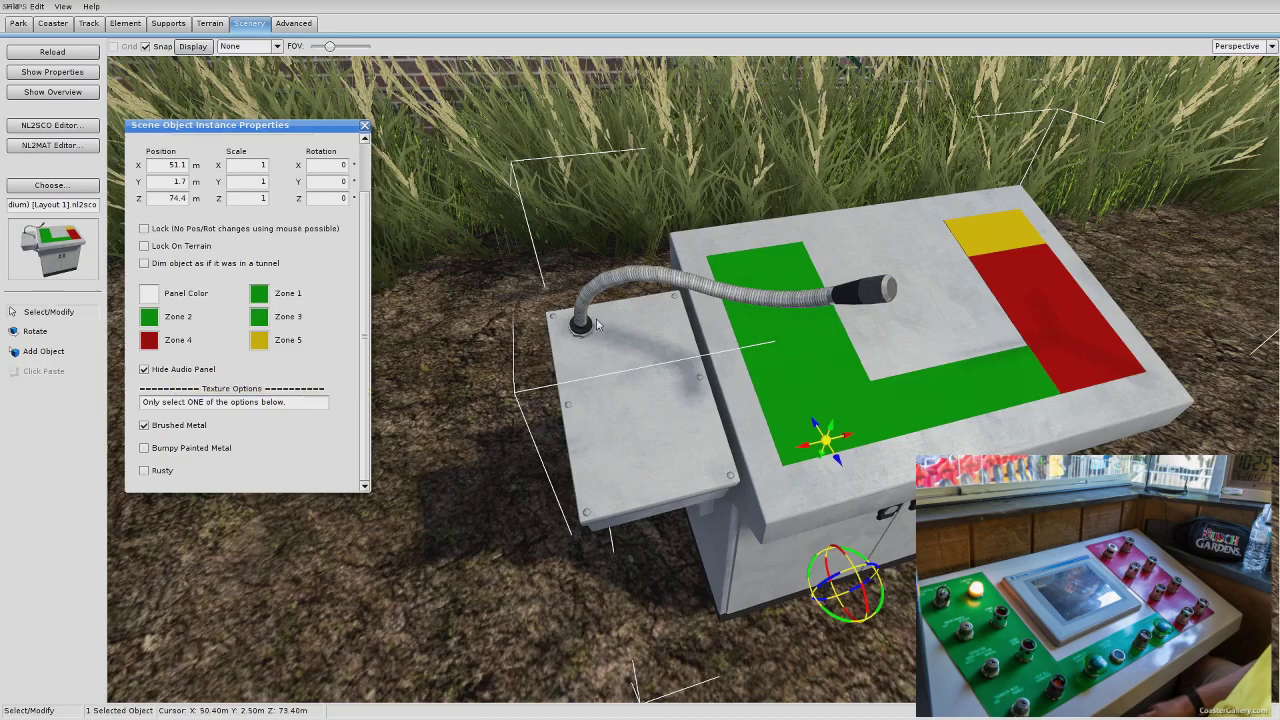
Step: Disable Hide Audio Panel for the main panel so the microphone side panel is included
{"action": "left_click", "coordinate": [195, 372]}
{"action": "mouse_move", "coordinate": [288, 498]}
{"action": "right_mouse_down"}
{"action": "mouse_move", "coordinate": [294, 480]}
{"action": "mouse_move", "coordinate": [400, 440]}
{"action": "mouse_move", "coordinate": [340, 450]}
{"action": "mouse_move", "coordinate": [290, 490]}
{"action": "right_mouse_up"}
{"action": "key", "text": "w"}
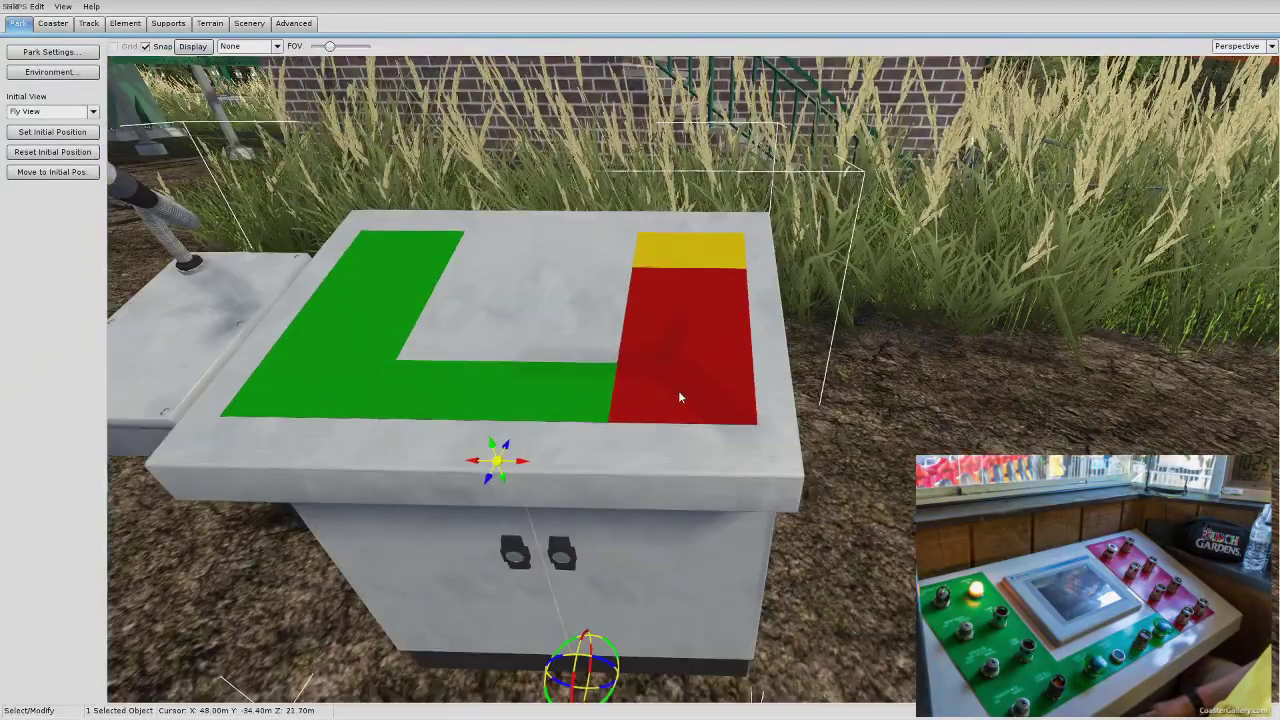
Step: Examine the main panel's texture options in its instance properties, close them, and inspect the brushed metal surface up close
{"action": "double_click", "coordinate": [678, 398]}
{"action": "scroll", "coordinate": [583, 537], "scroll_direction": "down", "scroll_amount": 1}
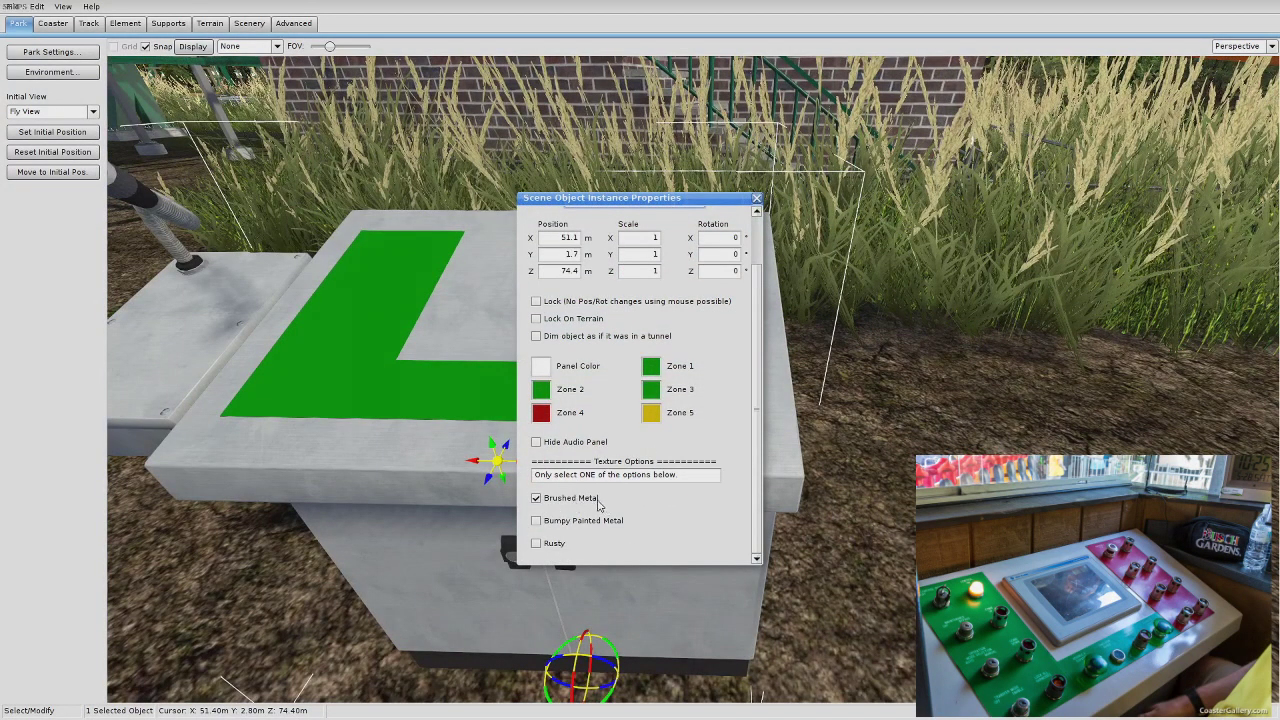
{"action": "scroll", "coordinate": [580, 525], "scroll_direction": "up", "scroll_amount": 1}
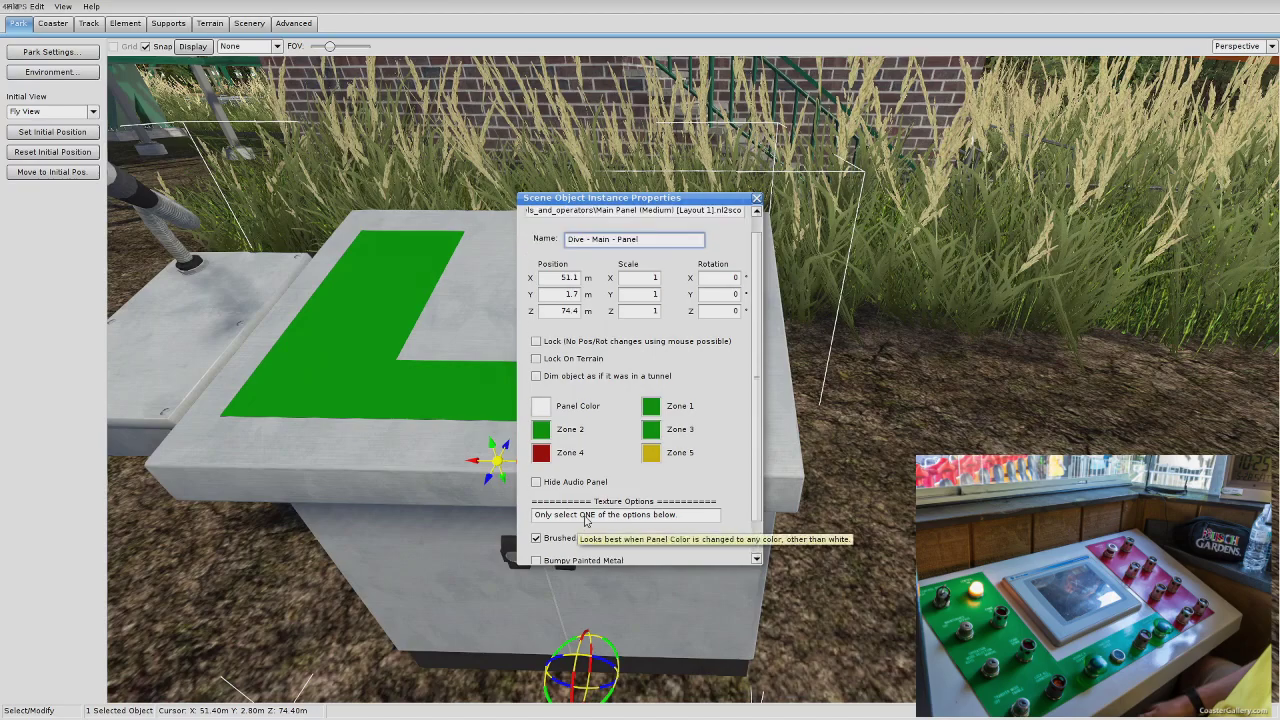
{"action": "scroll", "coordinate": [599, 466], "scroll_direction": "down", "scroll_amount": 1}
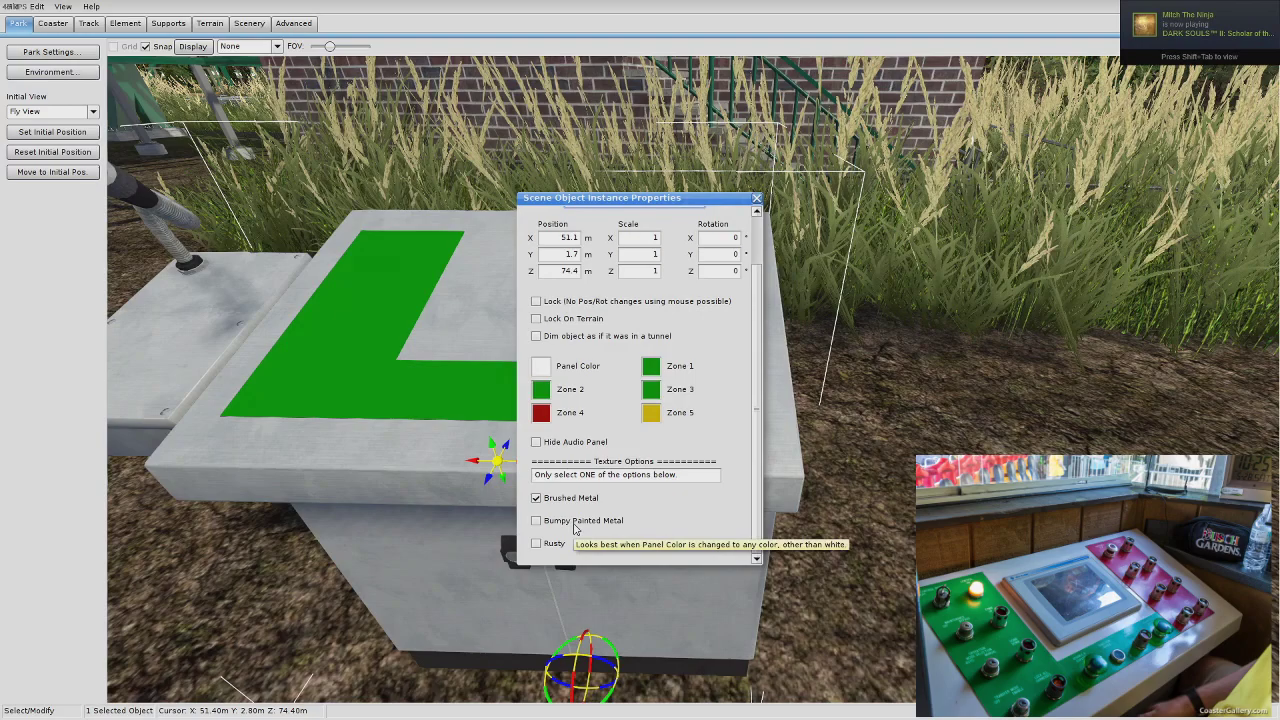
{"action": "left_click", "coordinate": [757, 203]}
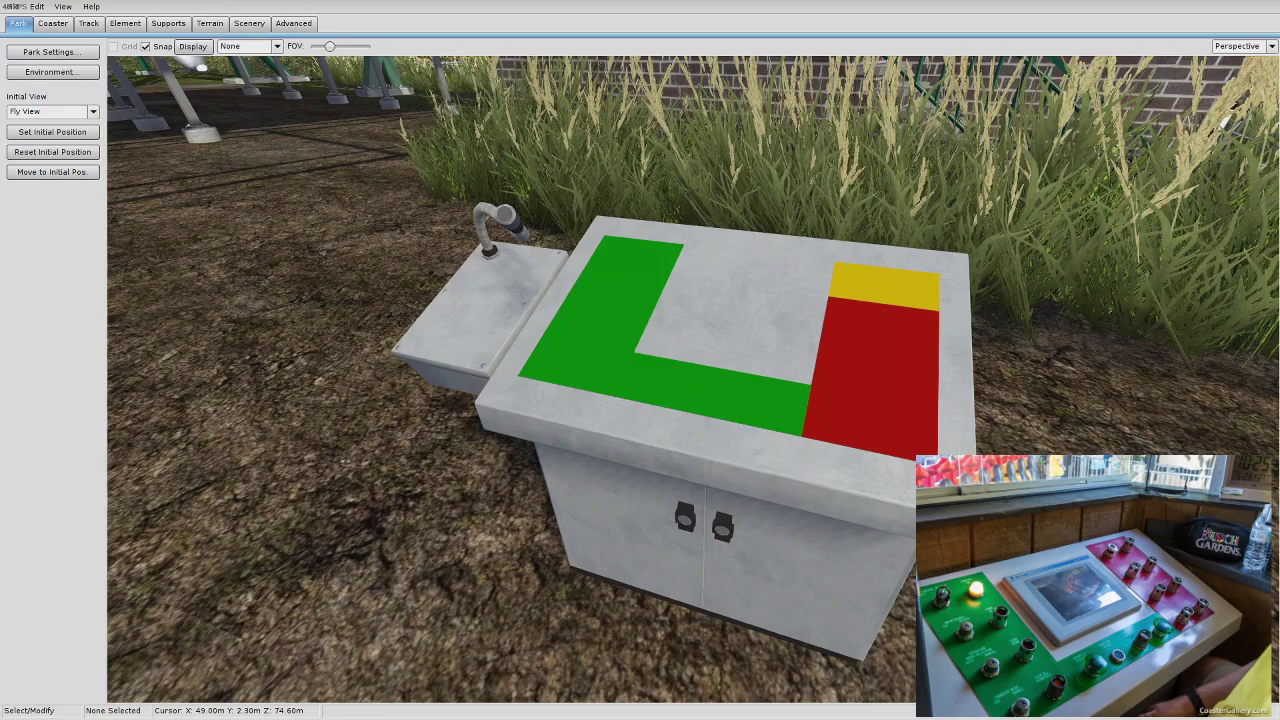
{"action": "key", "text": "alt+Tab"}
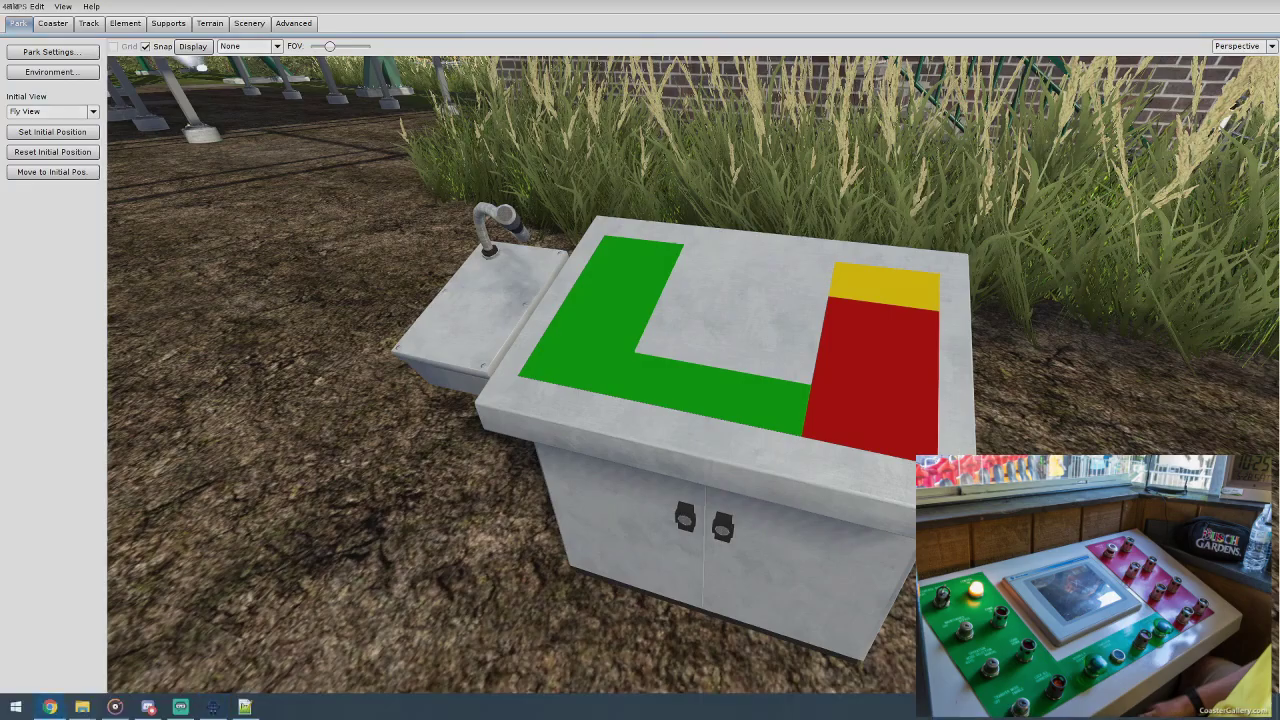
{"action": "left_click", "coordinate": [391, 523]}
{"action": "key", "text": "s"}
{"action": "right_click_drag", "start_coordinate": [391, 523], "coordinate": [373, 575]}
{"action": "key", "text": "w"}
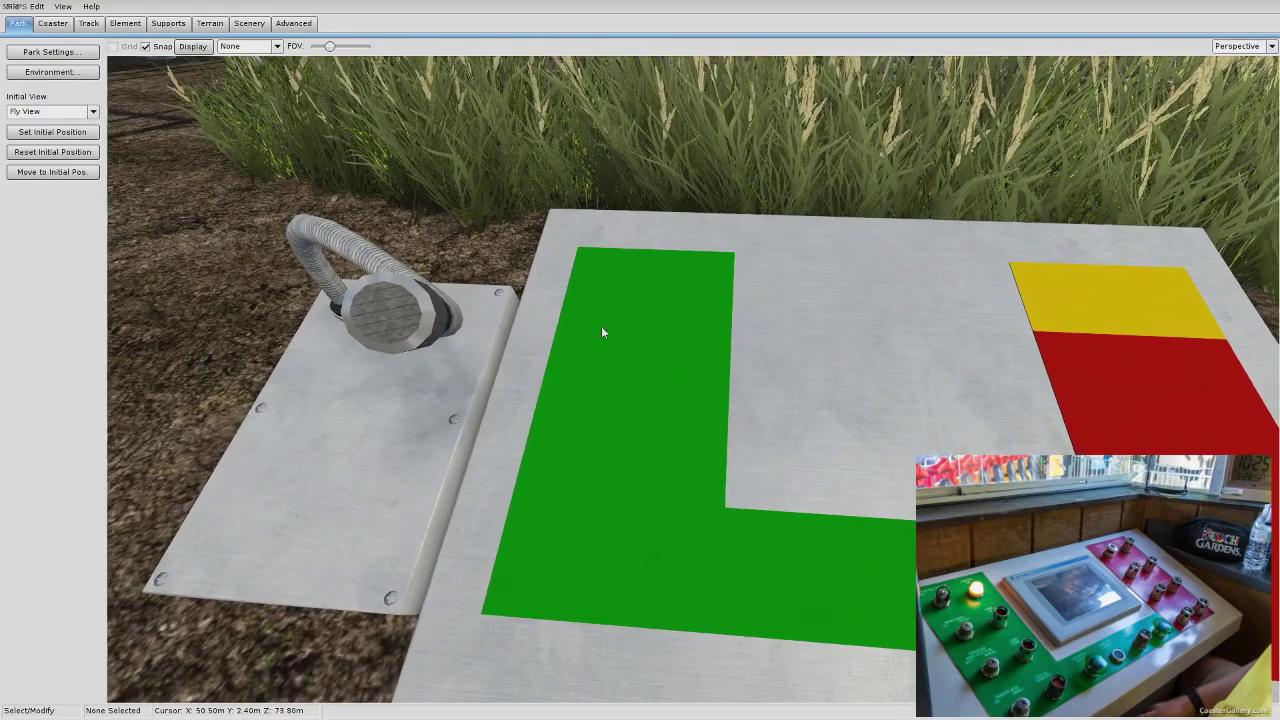
Step: Choose Key Switch from the reds_panels_and_operators scenery folder and place one on the panel's green zone
{"action": "left_click", "coordinate": [249, 23]}
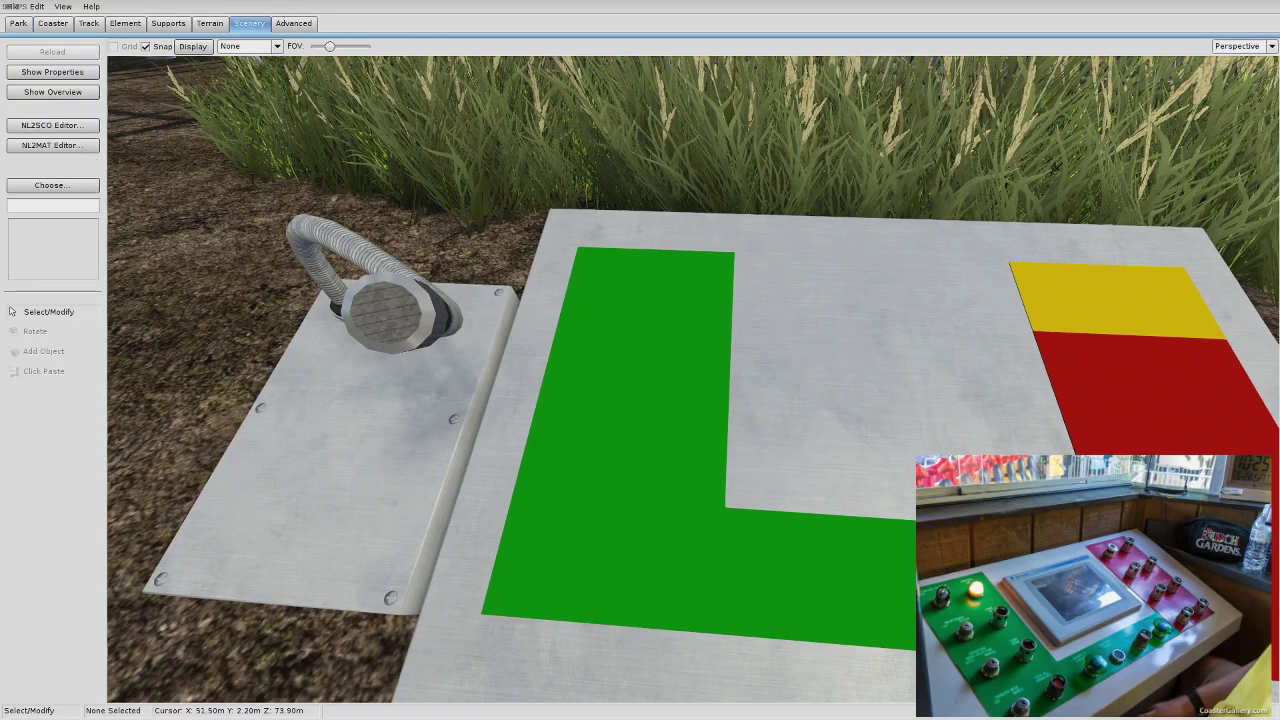
{"action": "left_click", "coordinate": [52, 185]}
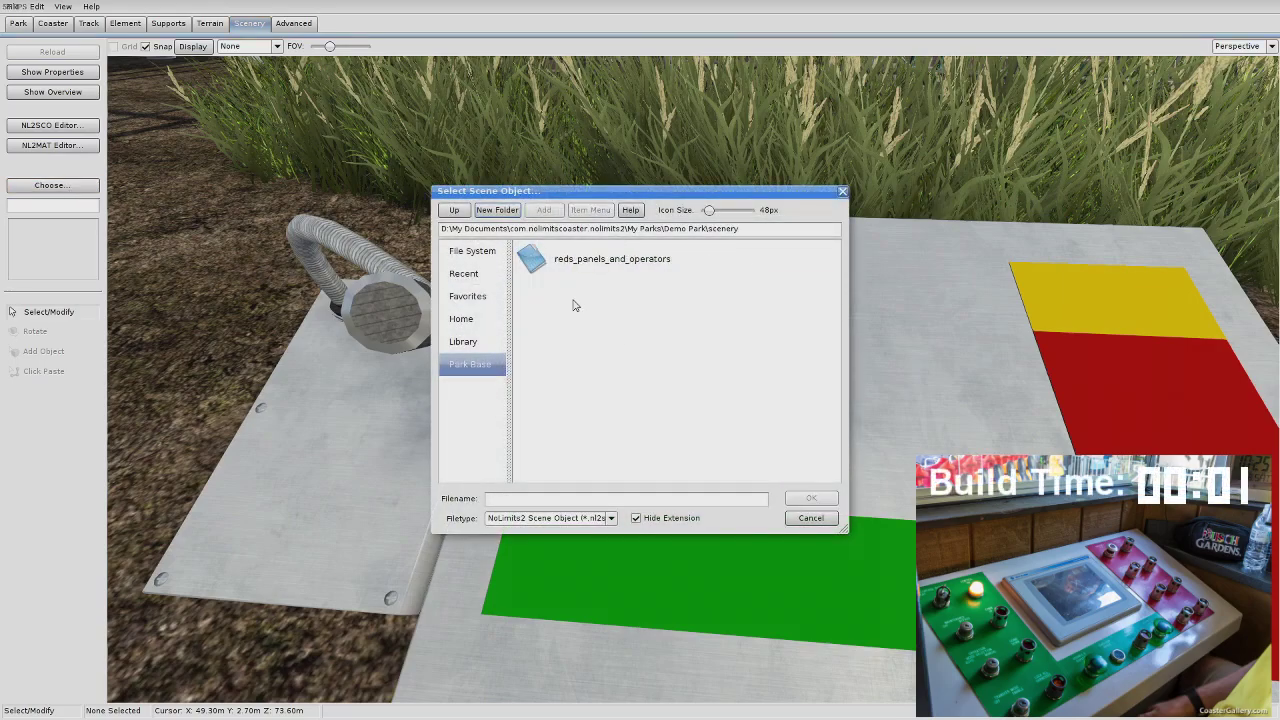
{"action": "double_click", "coordinate": [579, 278]}
{"action": "scroll", "coordinate": [660, 360], "scroll_direction": "down", "scroll_amount": 6}
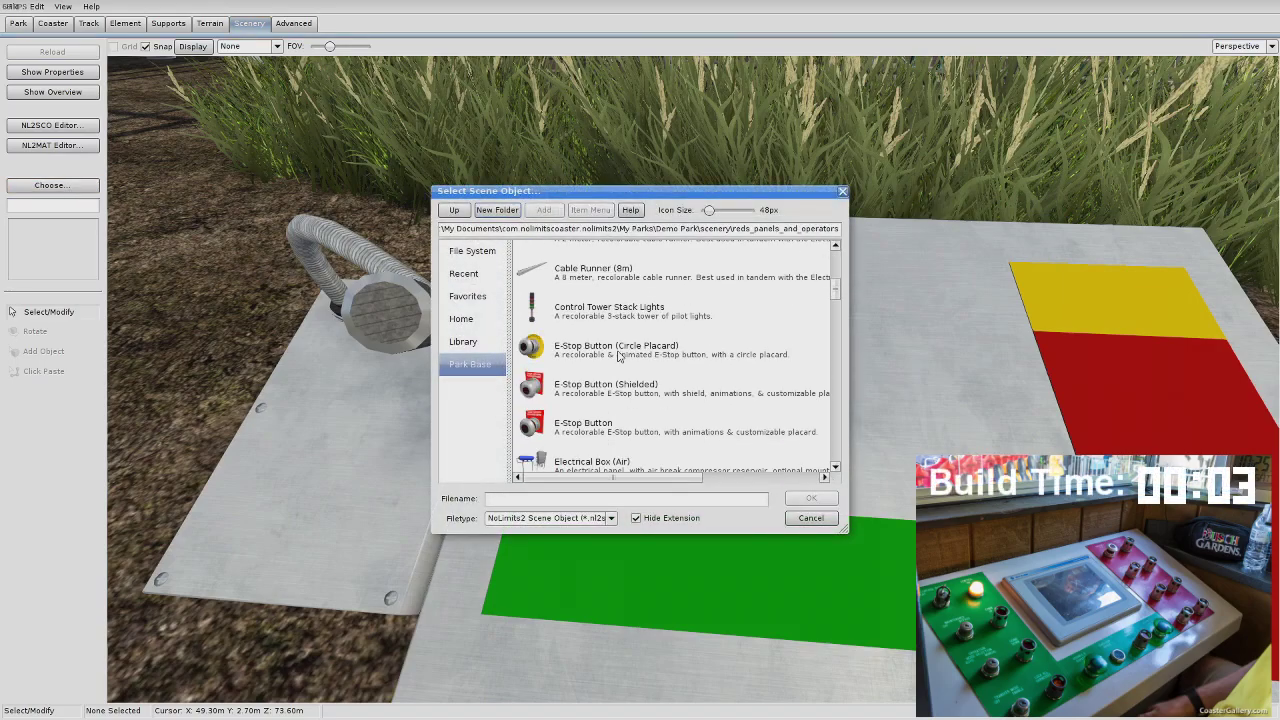
{"action": "scroll", "coordinate": [618, 357], "scroll_direction": "down", "scroll_amount": 5}
{"action": "scroll", "coordinate": [608, 371], "scroll_direction": "up", "scroll_amount": 2}
{"action": "double_click", "coordinate": [569, 341]}
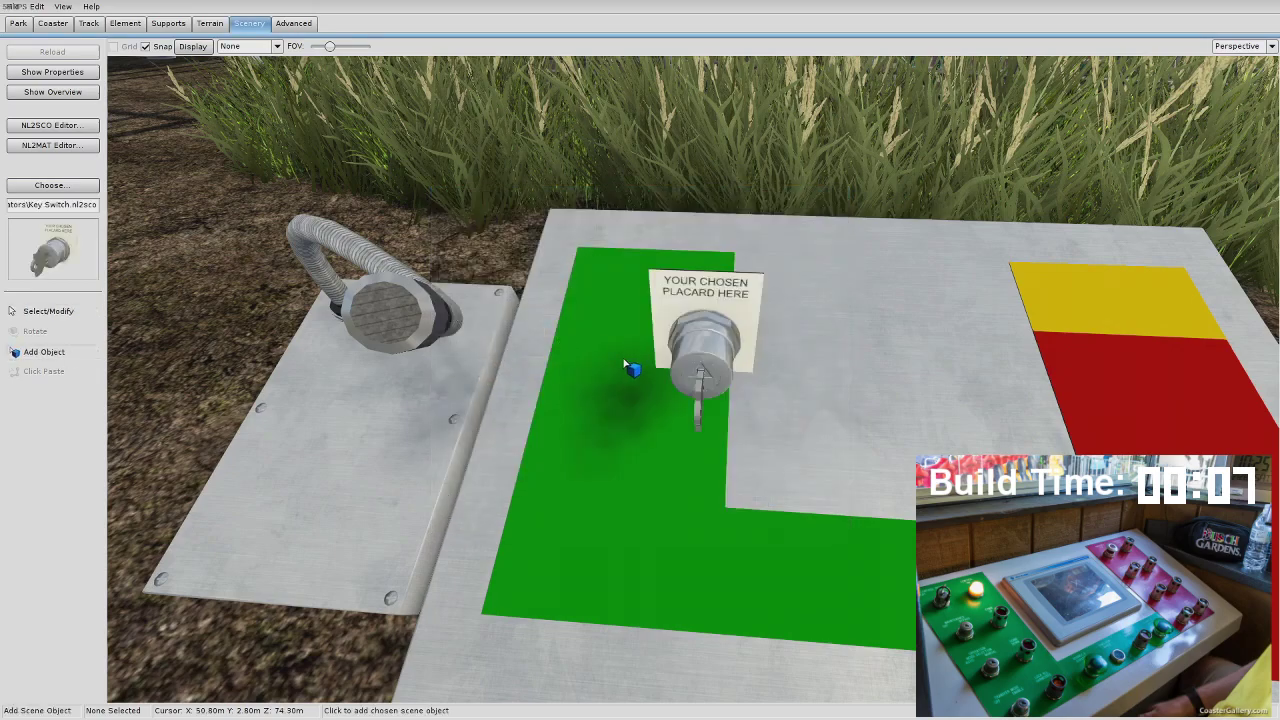
{"action": "key", "text": "Escape"}
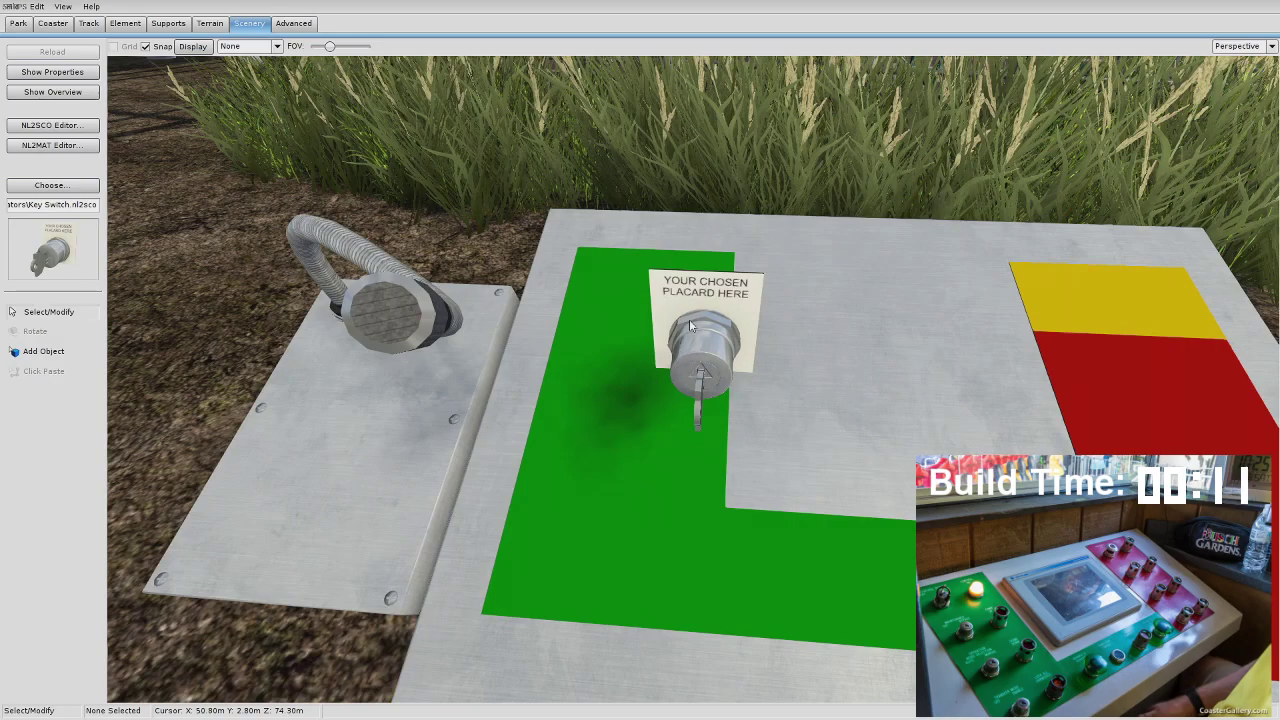
Step: Set the new key switch's X rotation to -70° in its instance properties
{"action": "double_click", "coordinate": [689, 319]}
{"action": "left_click_drag", "start_coordinate": [729, 194], "coordinate": [483, 186]}
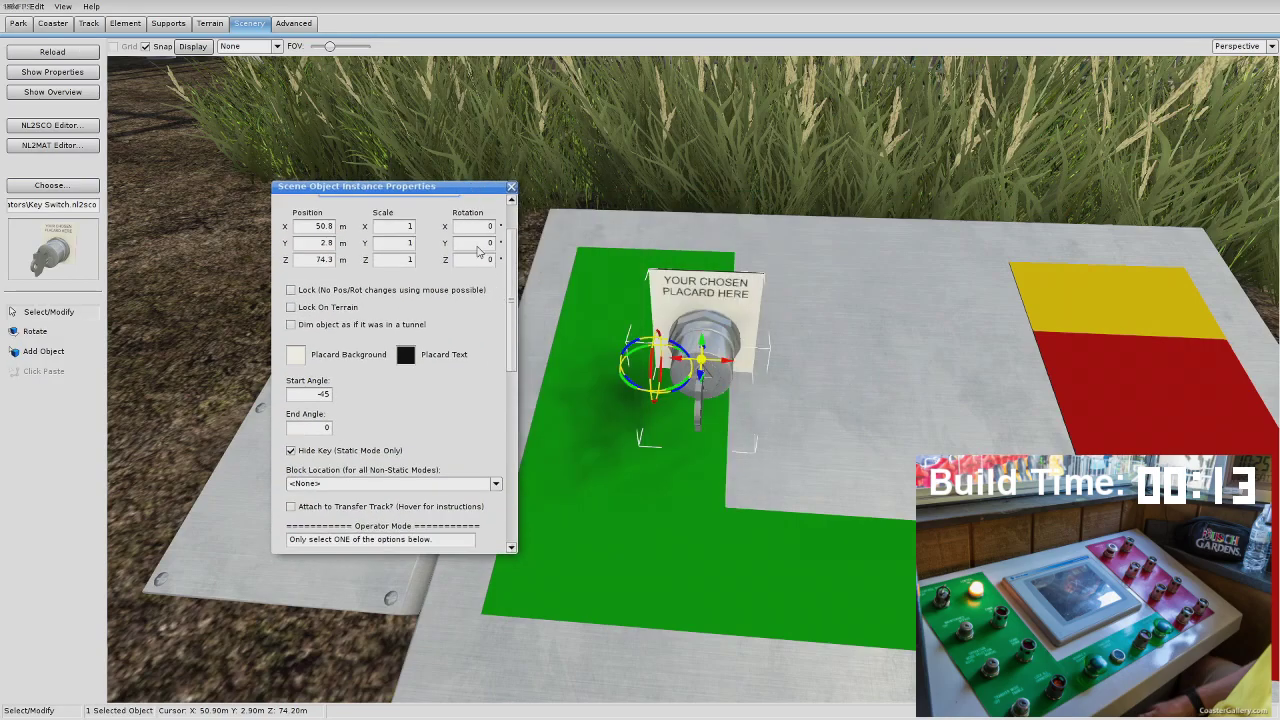
{"action": "left_click", "coordinate": [494, 227]}
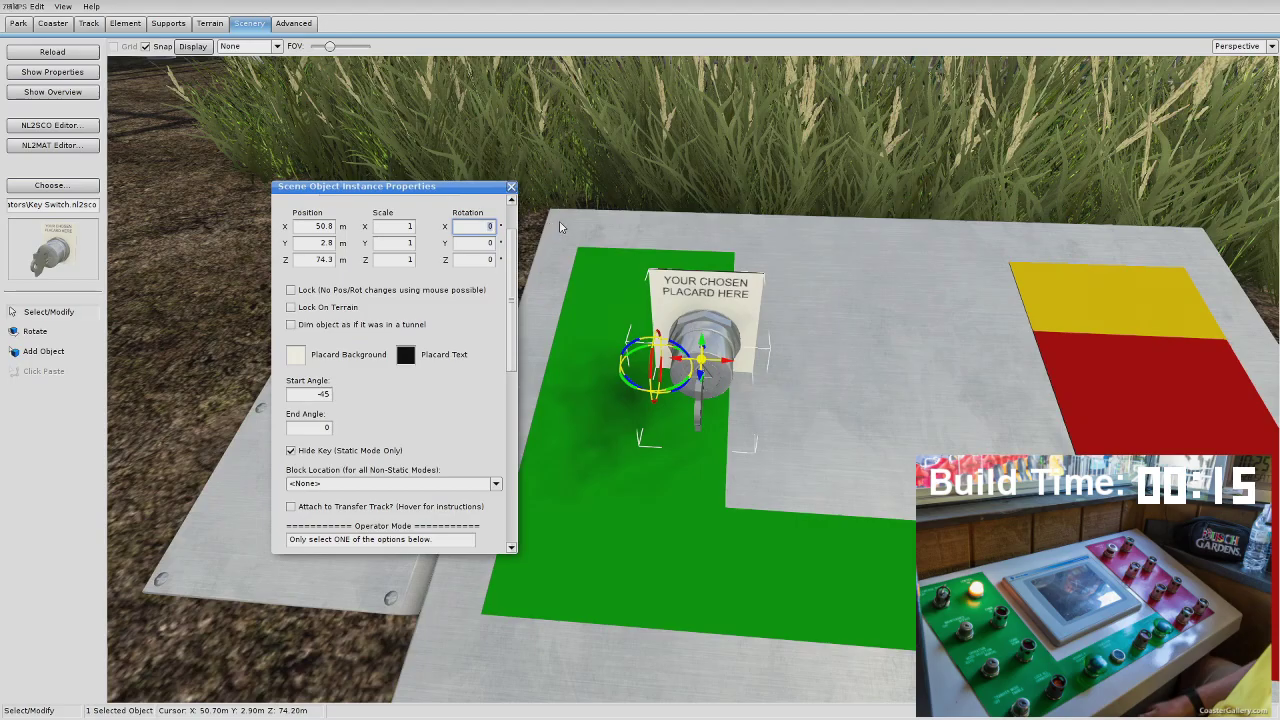
{"action": "key", "text": "Return"}
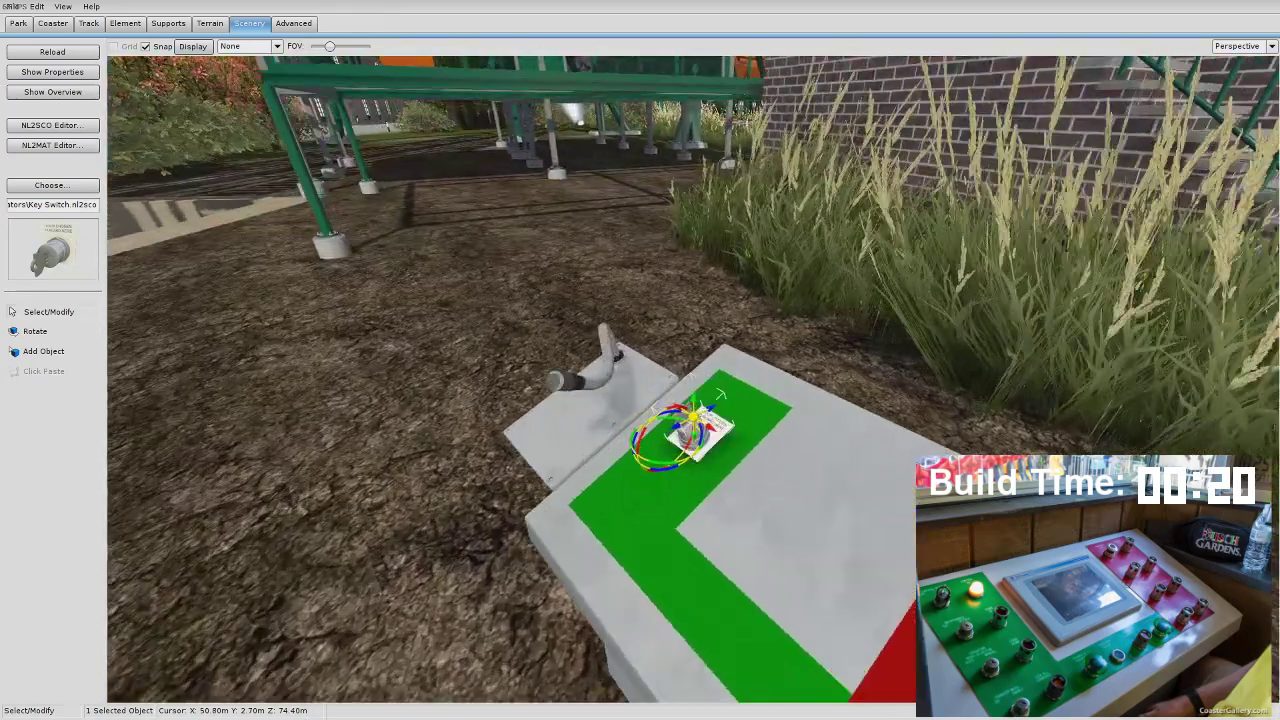
Step: Move the key switch into the far corner of the green zone beside the audio panel, seated on the surface, and deselect it
{"action": "scroll", "coordinate": [655, 422], "scroll_direction": "up", "scroll_amount": 5}
{"action": "right_click_drag", "start_coordinate": [640, 415], "coordinate": [655, 422]}
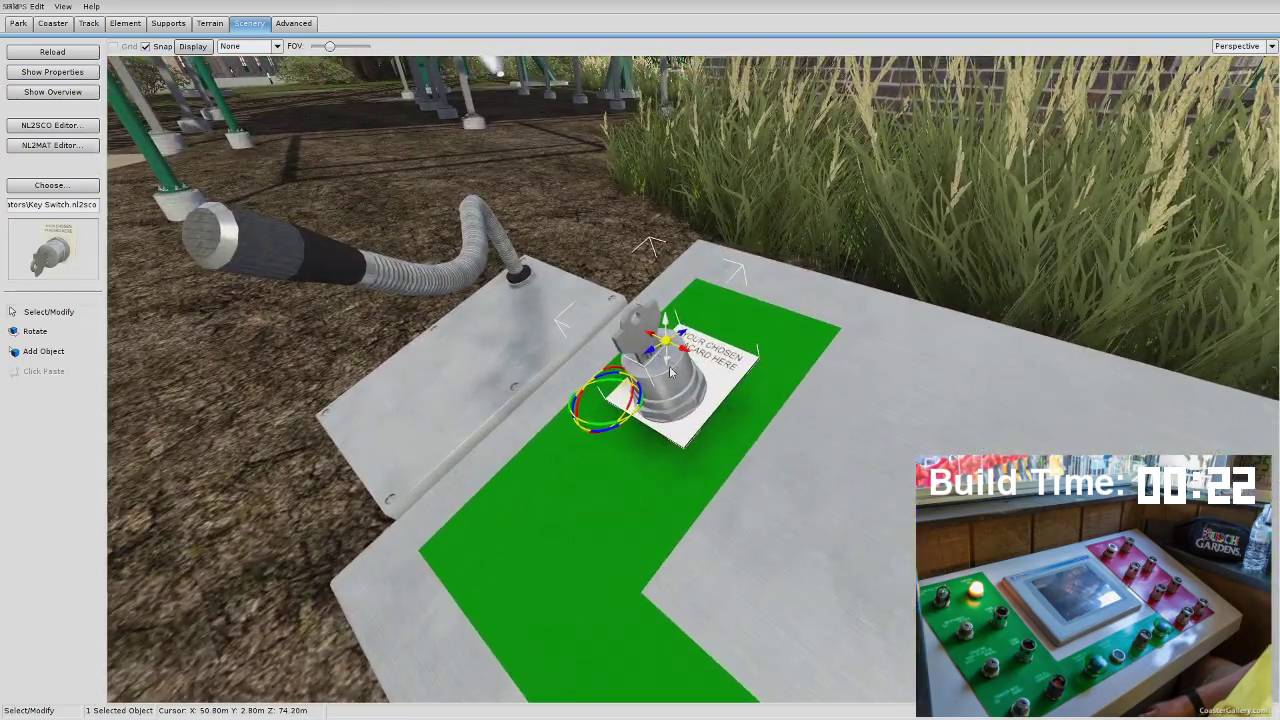
{"action": "left_click_drag", "start_coordinate": [672, 370], "coordinate": [700, 300]}
{"action": "right_click_drag", "start_coordinate": [700, 300], "coordinate": [732, 312]}
{"action": "scroll", "coordinate": [803, 500], "scroll_direction": "up", "scroll_amount": 5}
{"action": "scroll", "coordinate": [732, 312], "scroll_direction": "up", "scroll_amount": 4}
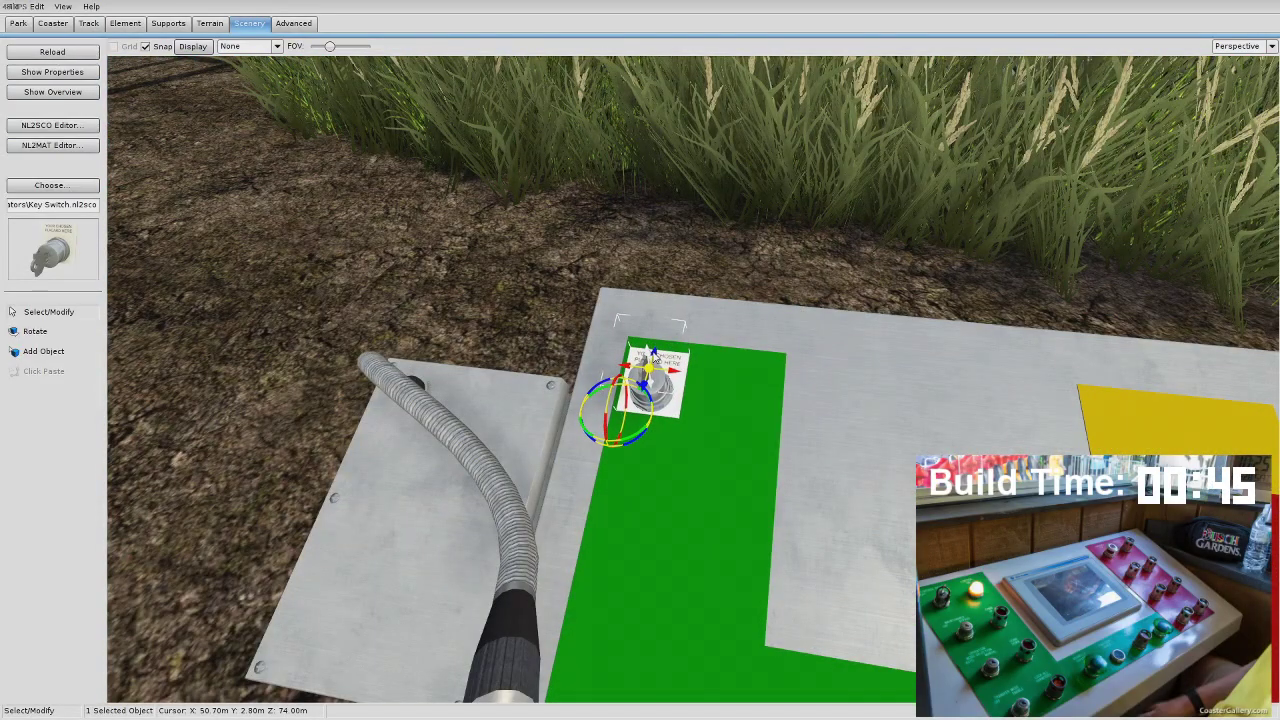
{"action": "left_click_drag", "start_coordinate": [649, 348], "coordinate": [647, 338]}
{"action": "left_click", "coordinate": [476, 282]}
{"action": "right_click_drag", "start_coordinate": [476, 282], "coordinate": [667, 343]}
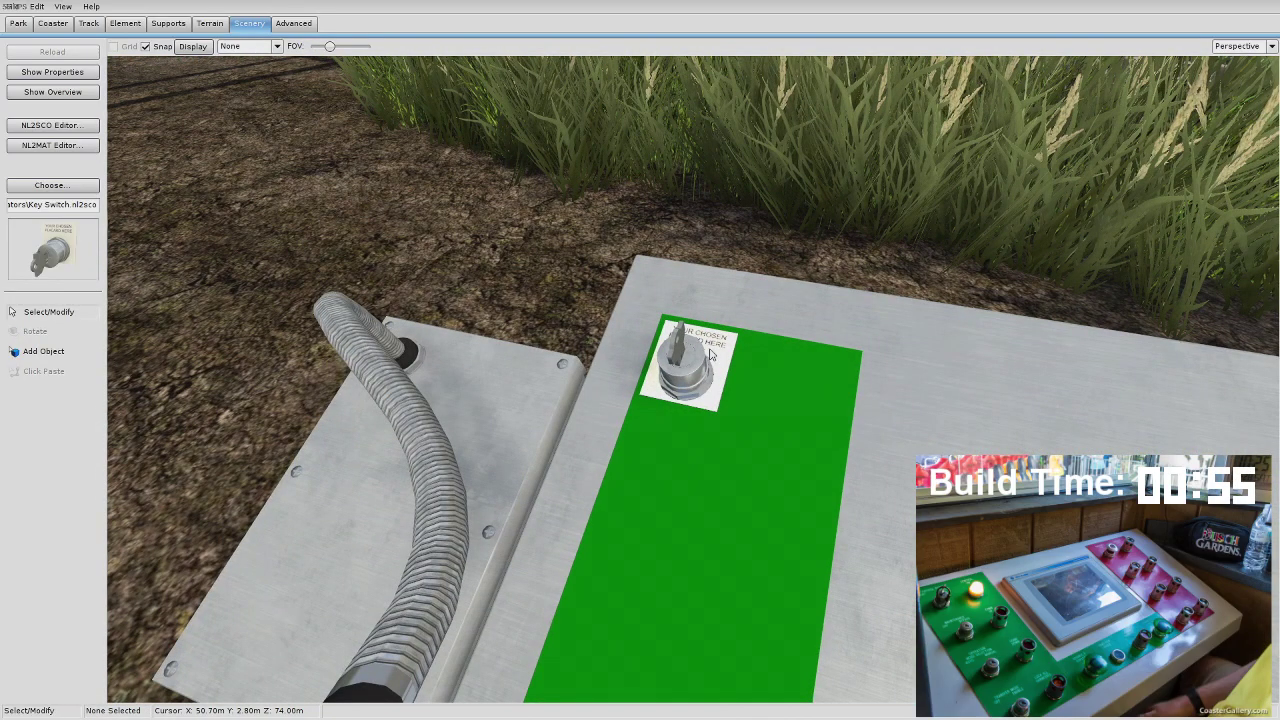
Step: Duplicate the key switch and move the copy directly in front of the first one along the green zone's outer edge
{"action": "left_click", "coordinate": [711, 353]}
{"action": "key", "text": "ctrl+c"}
{"action": "key", "text": "ctrl+v"}
{"action": "left_click_drag", "start_coordinate": [711, 351], "coordinate": [692, 478]}
{"action": "left_click_drag", "start_coordinate": [648, 440], "coordinate": [672, 446]}
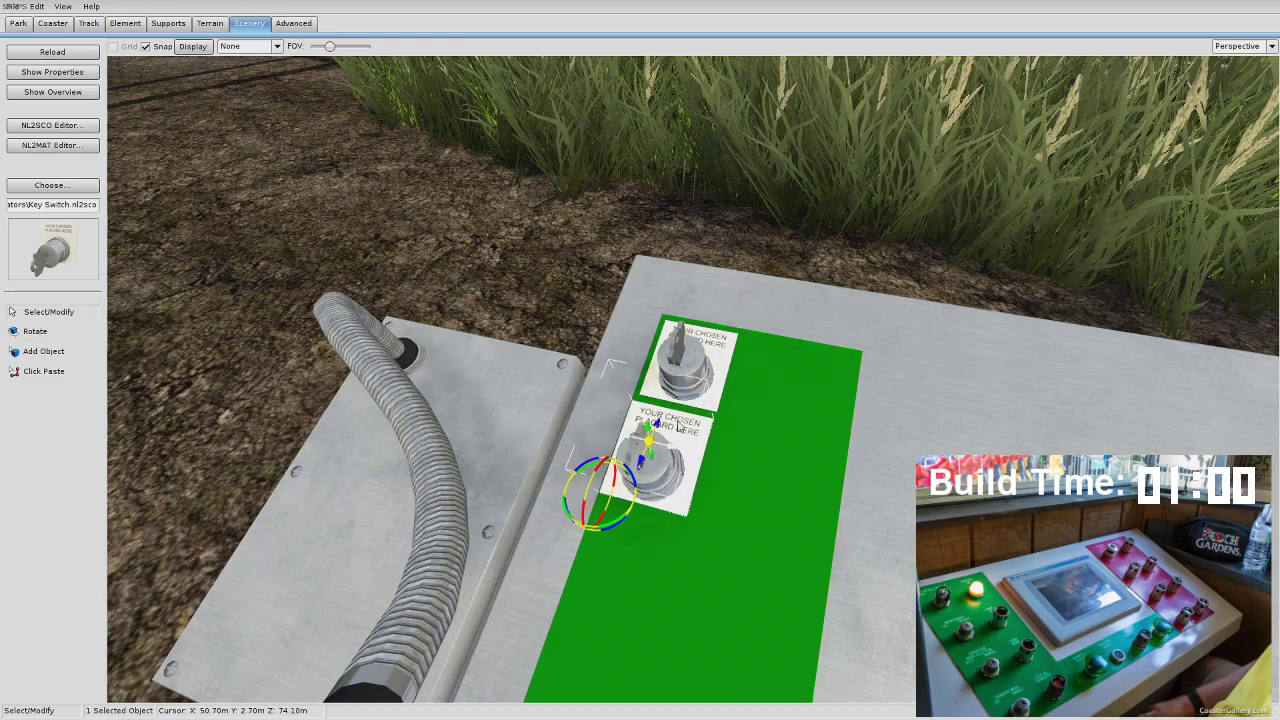
Step: Copy the first key switch's X position, 50.6251 m, to the second key switch to align them
{"action": "double_click", "coordinate": [703, 343]}
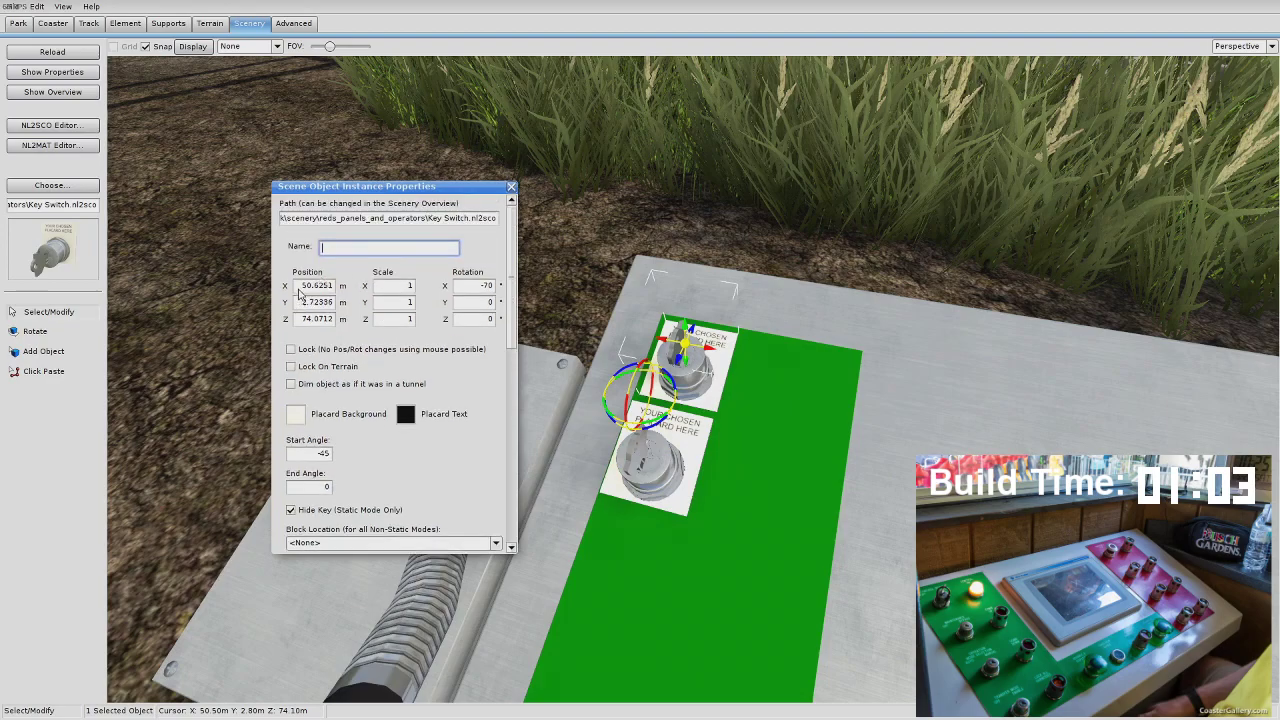
{"action": "left_click", "coordinate": [301, 288]}
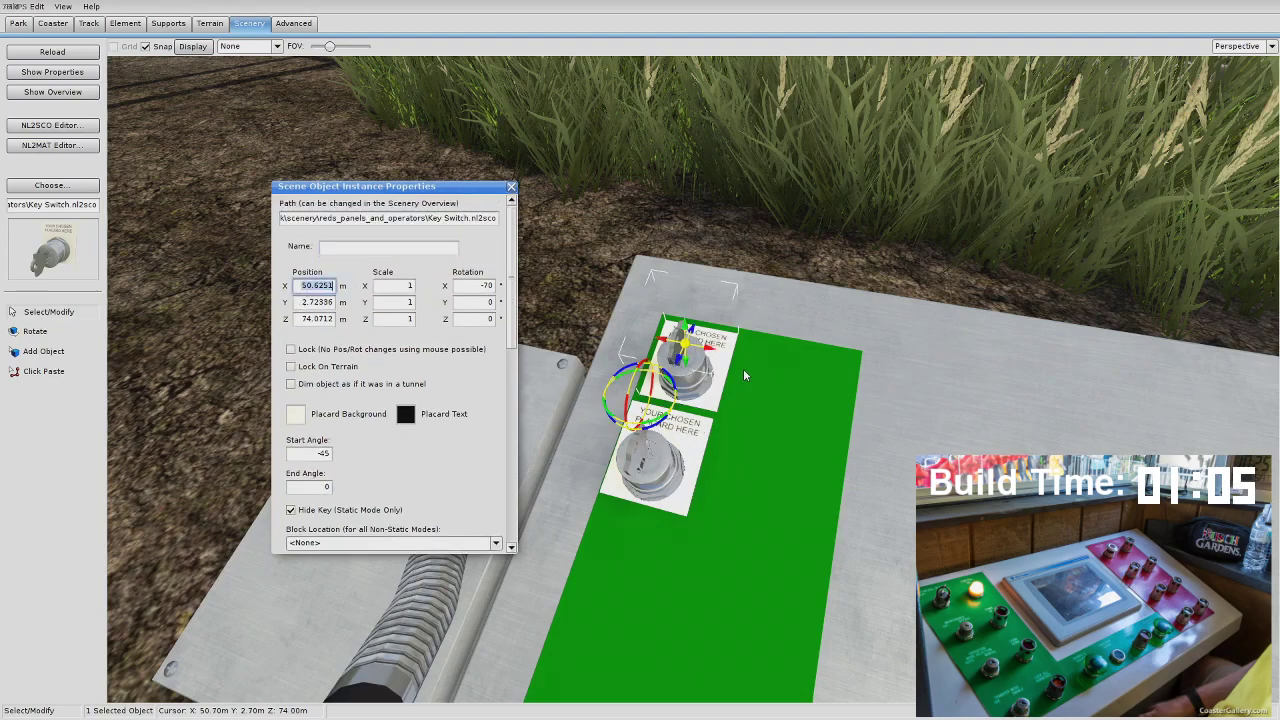
{"action": "left_click", "coordinate": [674, 463]}
{"action": "left_click", "coordinate": [307, 291]}
{"action": "key", "text": "ctrl+v"}
{"action": "key", "text": "Tab"}
{"action": "right_click_drag", "start_coordinate": [694, 379], "coordinate": [757, 457]}
{"action": "key", "text": "w"}
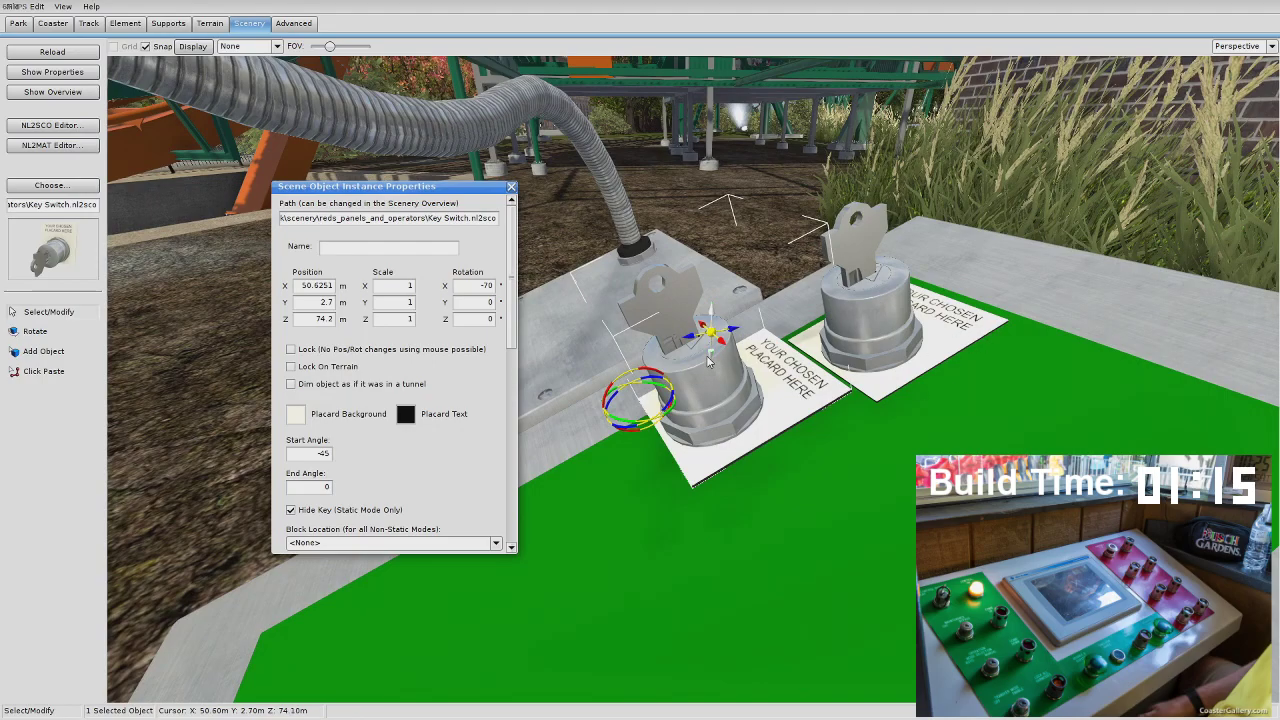
Step: Paste a third key switch, set its X position to 50.6251 m, and seat it in front of the second
{"action": "left_click_drag", "start_coordinate": [707, 363], "coordinate": [572, 402]}
{"action": "key", "text": "ctrl+v"}
{"action": "double_click", "coordinate": [314, 286]}
{"action": "type", "text": "50.6251"}
{"action": "key", "text": "Return"}
{"action": "right_click_drag", "start_coordinate": [586, 400], "coordinate": [690, 360]}
{"action": "left_click_drag", "start_coordinate": [690, 343], "coordinate": [677, 402]}
{"action": "right_click_drag", "start_coordinate": [680, 408], "coordinate": [770, 455]}
Step: Position a fourth key switch at X 50.6251 m at the near end of the column, and close the instance properties
{"action": "left_click_drag", "start_coordinate": [808, 463], "coordinate": [717, 479]}
{"action": "right_click_drag", "start_coordinate": [842, 452], "coordinate": [760, 400]}
{"action": "double_click", "coordinate": [314, 286]}
{"action": "left_click_drag", "start_coordinate": [635, 362], "coordinate": [604, 371]}
{"action": "type", "text": "50.6251"}
{"action": "key", "text": "Return"}
{"action": "left_click_drag", "start_coordinate": [625, 380], "coordinate": [627, 434]}
{"action": "right_click_drag", "start_coordinate": [640, 440], "coordinate": [780, 528]}
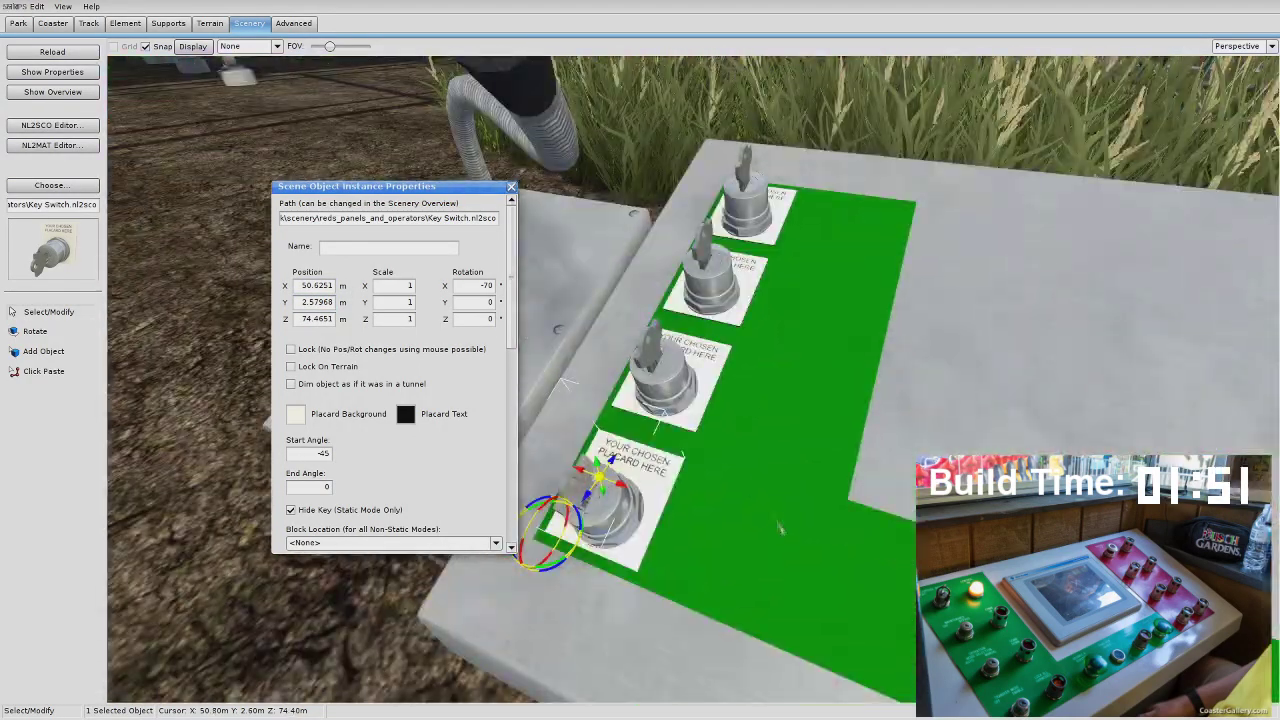
{"action": "left_click", "coordinate": [511, 187]}
{"action": "scroll", "coordinate": [560, 400], "scroll_direction": "down", "scroll_amount": 4}
{"action": "scroll", "coordinate": [500, 430], "scroll_direction": "up", "scroll_amount": 4}
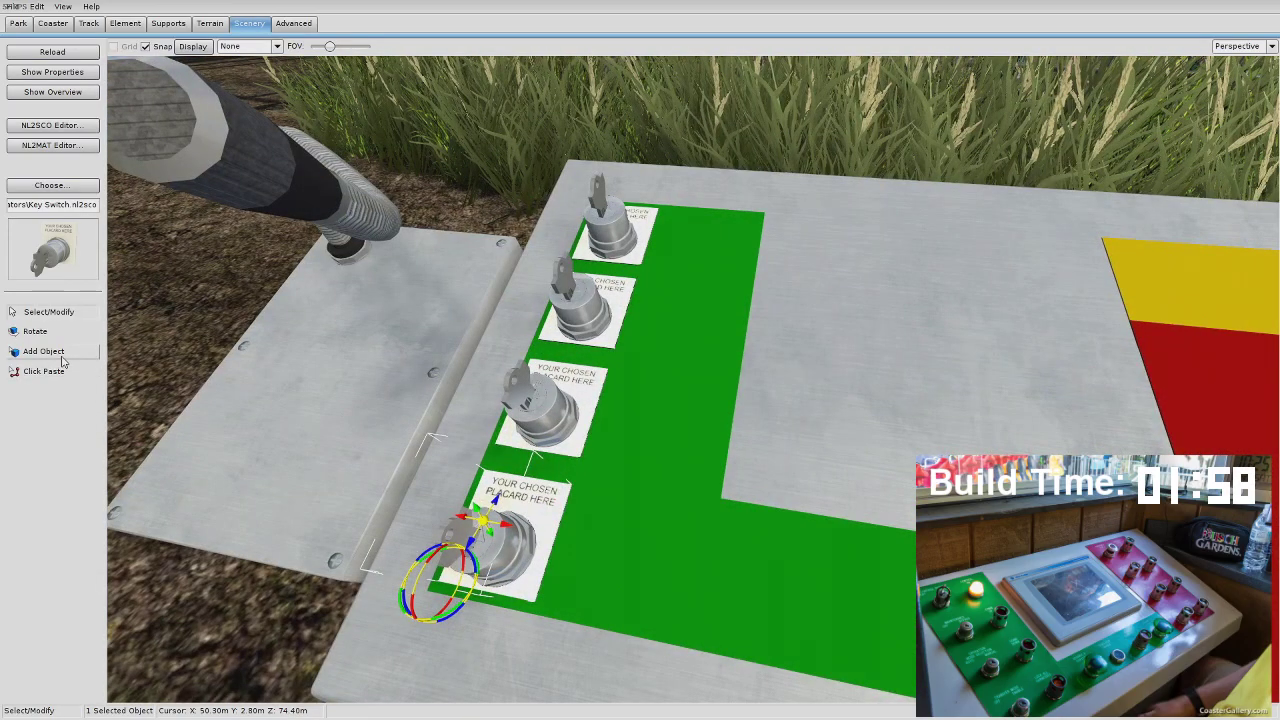
Step: Choose Pilot Light from the scenery objects and place one on the green zone near the farthest key switch
{"action": "left_click", "coordinate": [60, 358]}
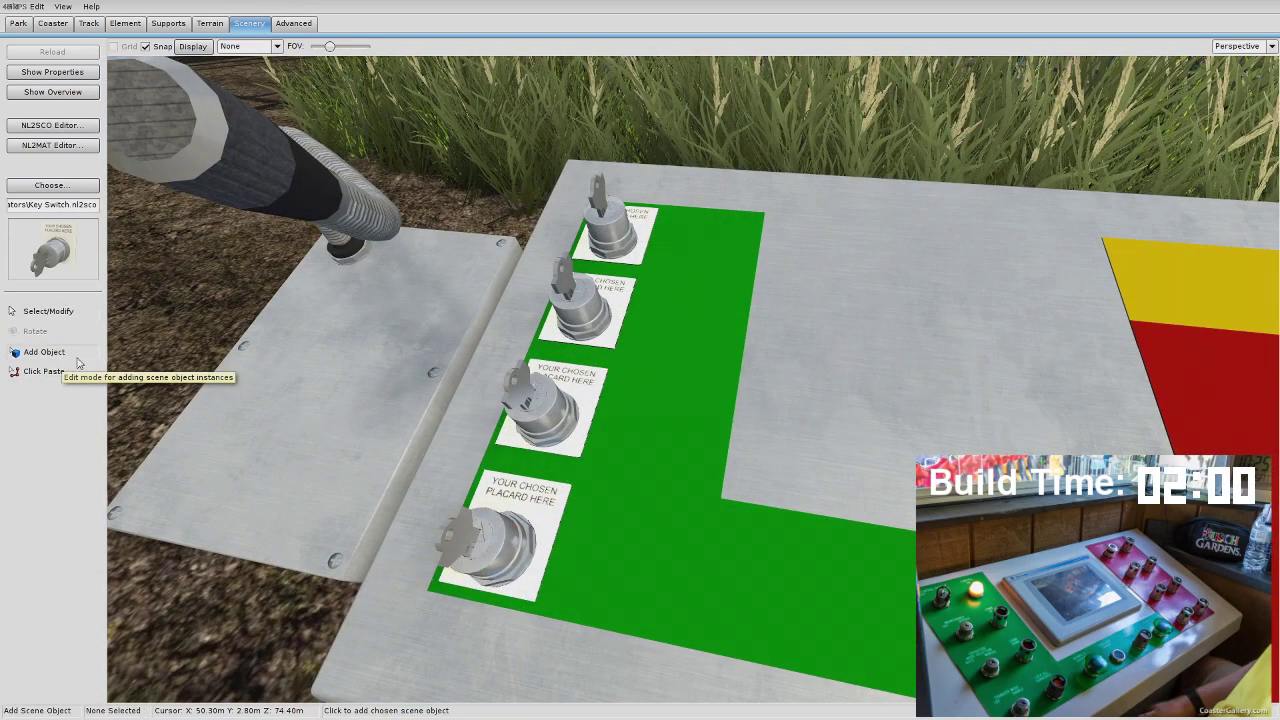
{"action": "left_click", "coordinate": [76, 188]}
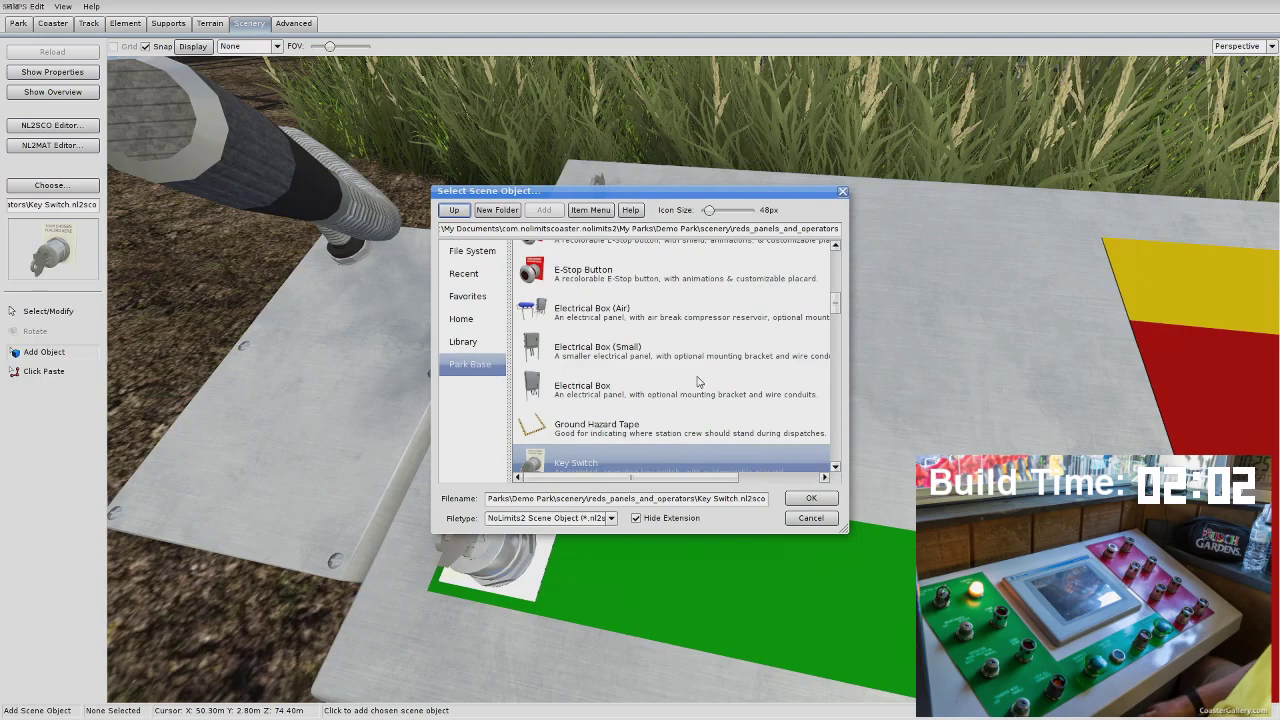
{"action": "scroll", "coordinate": [690, 378], "scroll_direction": "down", "scroll_amount": 10}
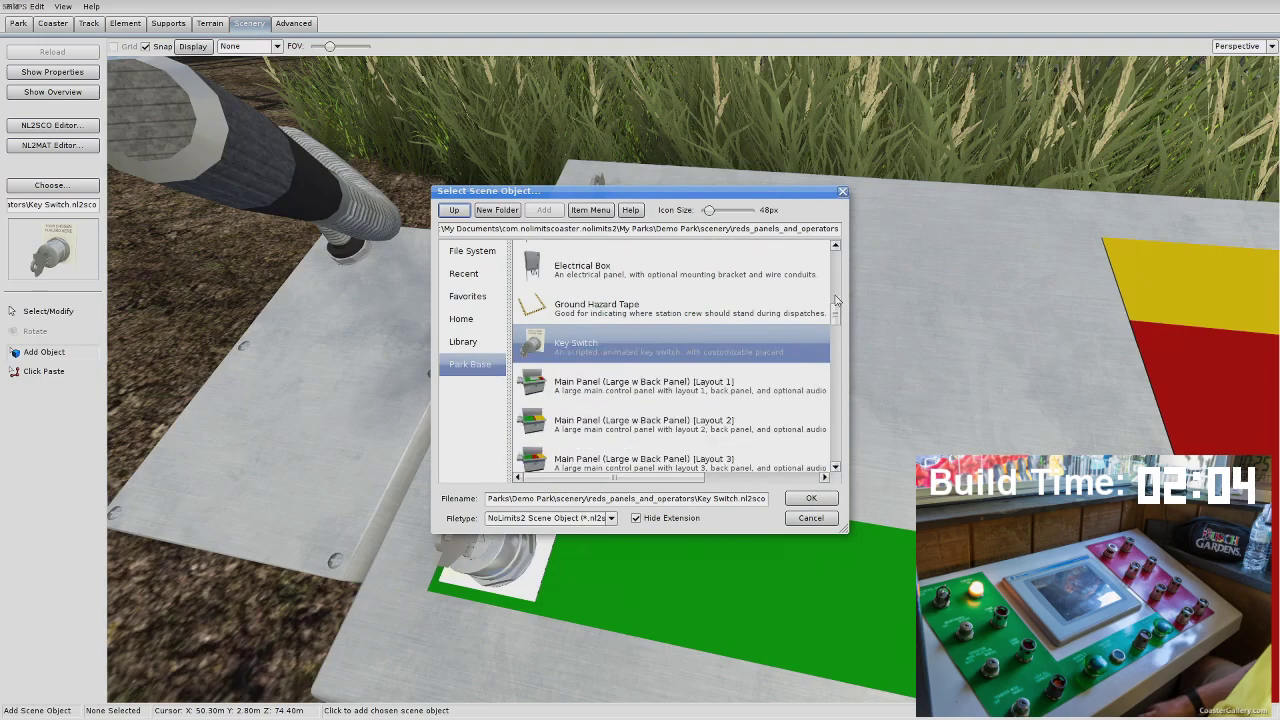
{"action": "scroll", "coordinate": [720, 455], "scroll_direction": "up", "scroll_amount": 5}
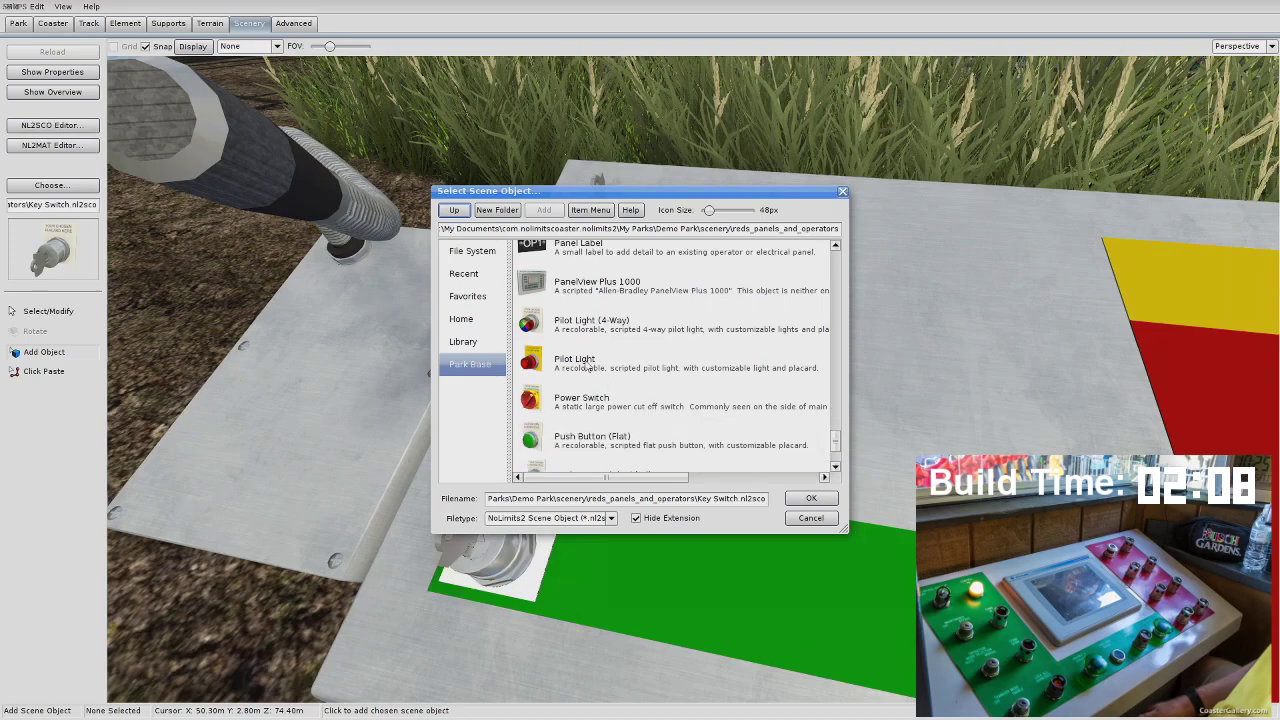
{"action": "double_click", "coordinate": [573, 362]}
{"action": "left_click", "coordinate": [720, 278]}
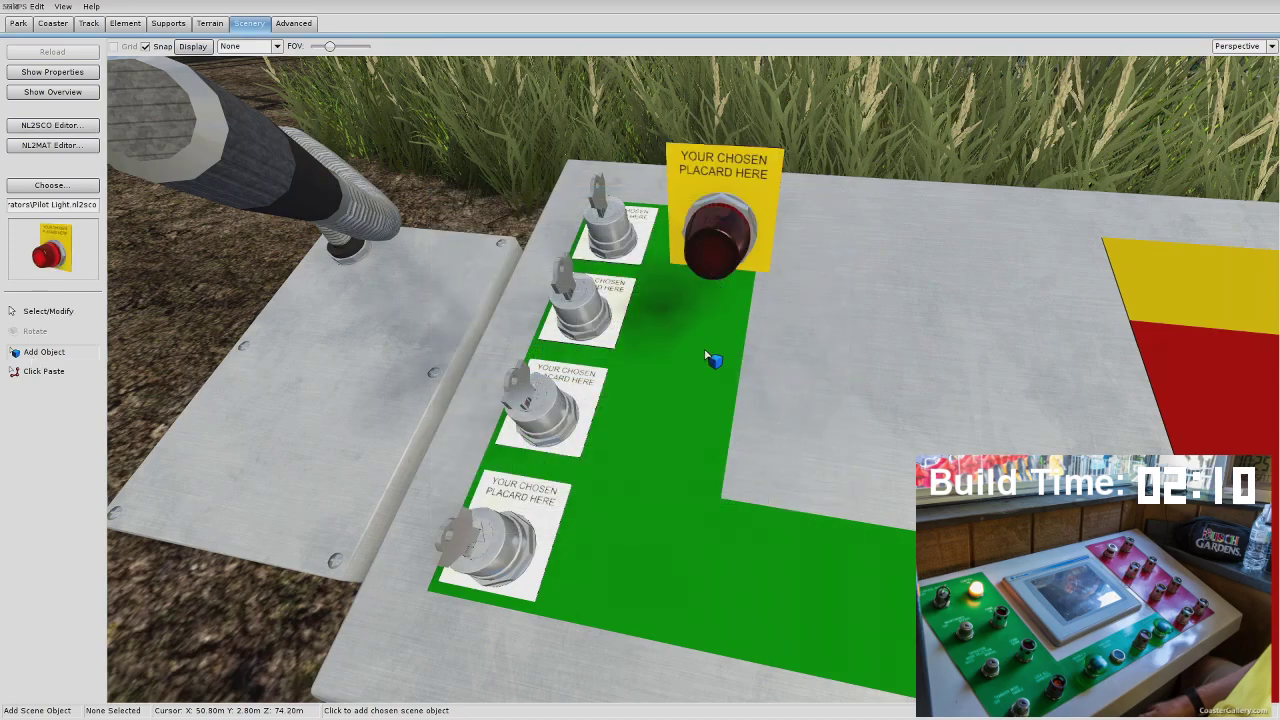
Step: Open the pilot light's instance properties, move the dialog clear of the panel, and set the X rotation to -70°
{"action": "left_click", "coordinate": [723, 205]}
{"action": "left_click_drag", "start_coordinate": [445, 180], "coordinate": [292, 127]}
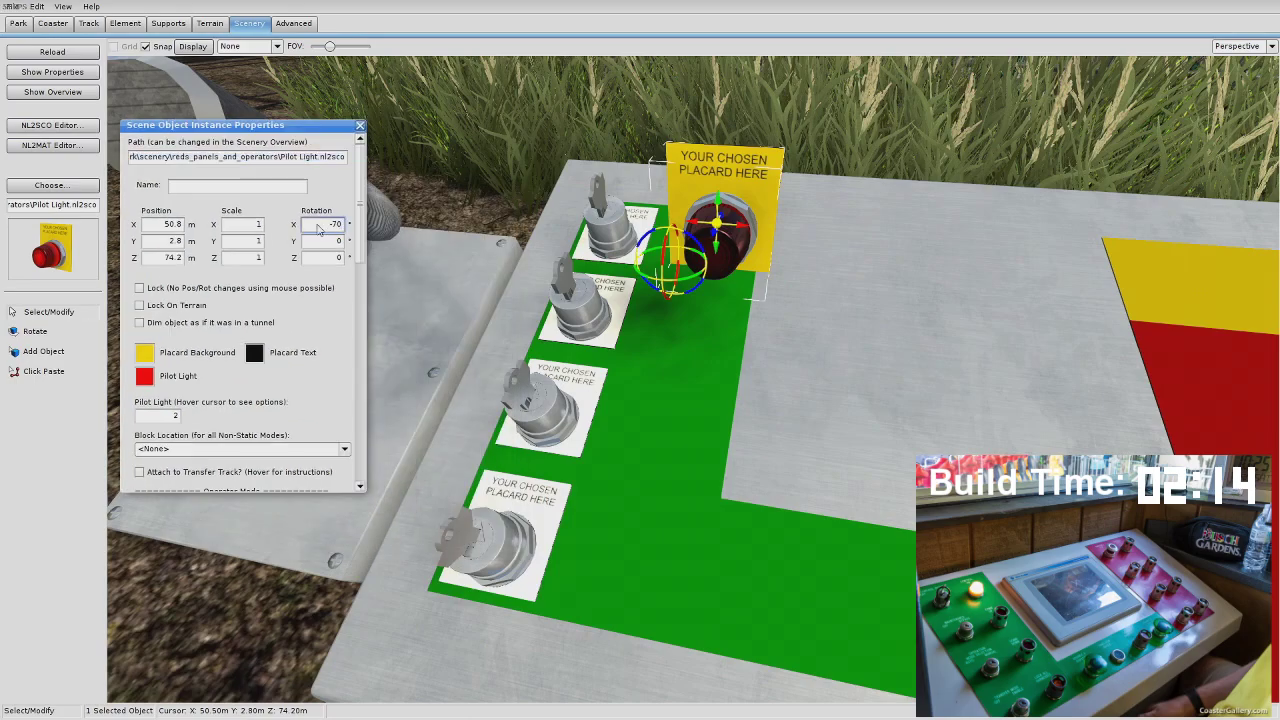
{"action": "left_click", "coordinate": [250, 241]}
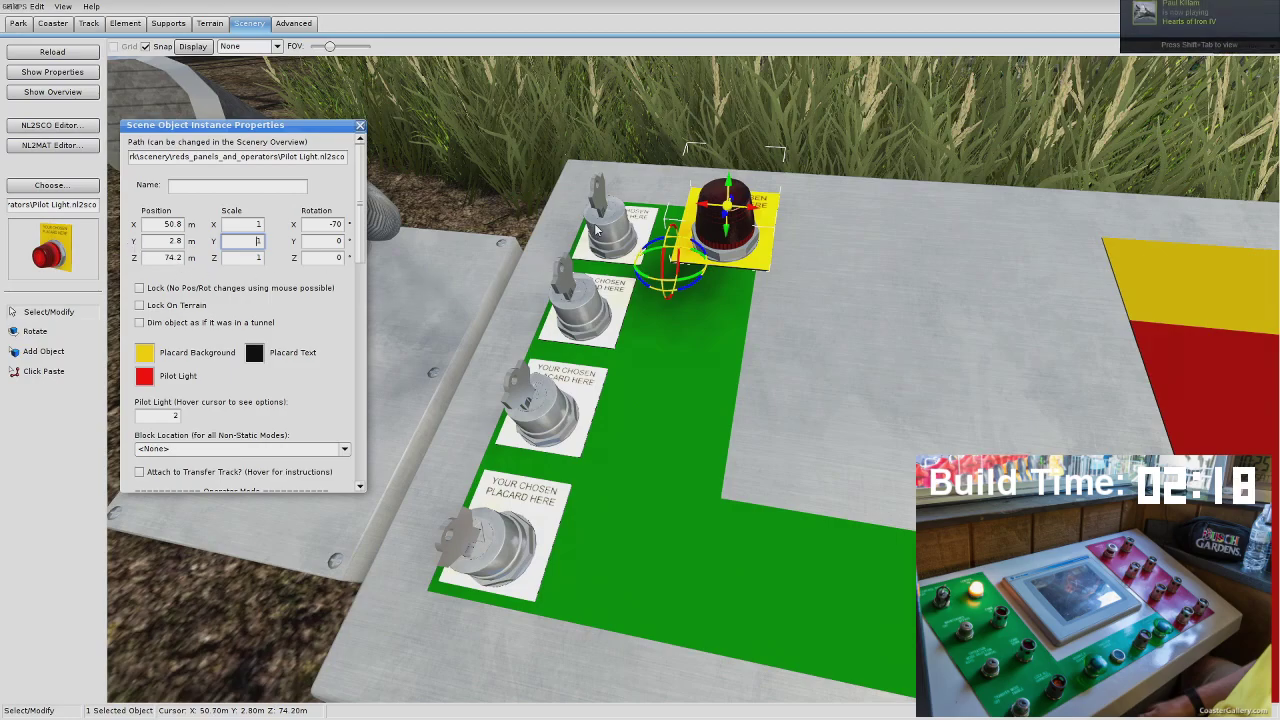
Step: Copy the farthest key switch's Y position, 2.72336 m, to the pilot light
{"action": "left_click", "coordinate": [599, 230]}
{"action": "left_click_drag", "start_coordinate": [146, 239], "coordinate": [300, 245]}
{"action": "key", "text": "ctrl+c"}
{"action": "left_click", "coordinate": [722, 239]}
{"action": "left_click_drag", "start_coordinate": [165, 239], "coordinate": [305, 238]}
{"action": "key", "text": "ctrl+v"}
Step: Copy the farthest key switch's Z position, 74.0712 m, to the pilot light
{"action": "left_click", "coordinate": [616, 224]}
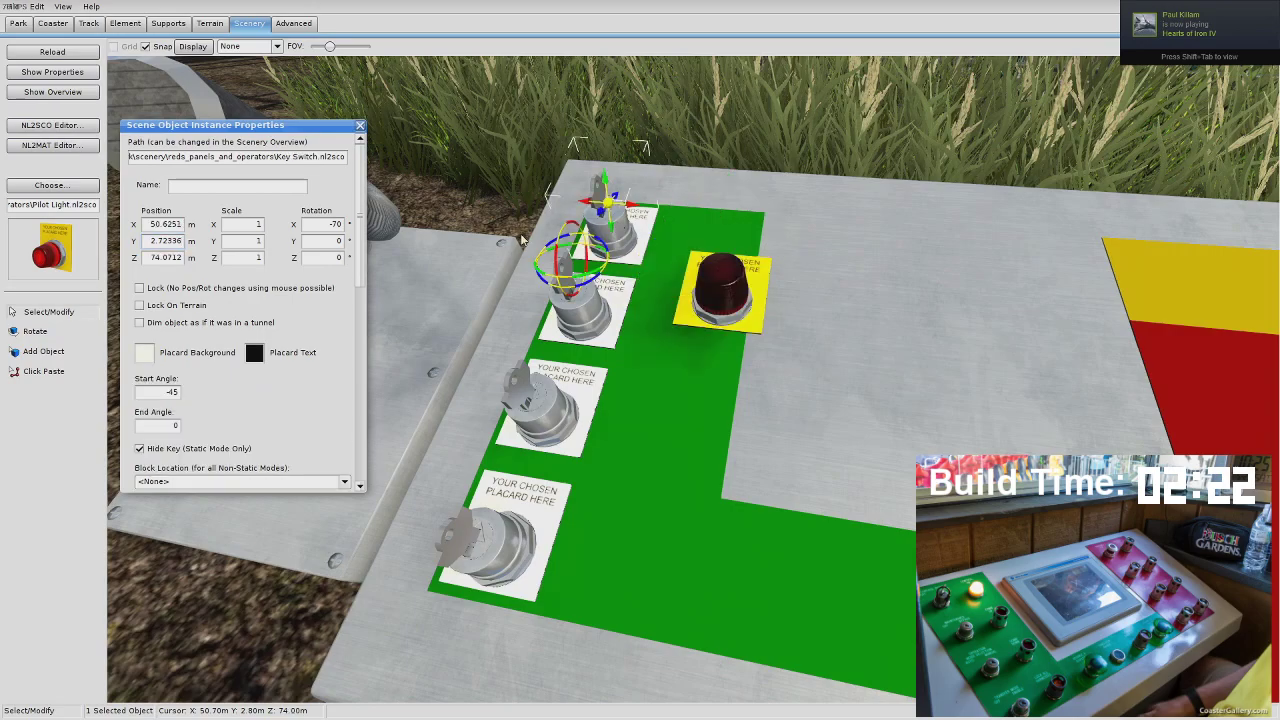
{"action": "left_click_drag", "start_coordinate": [148, 260], "coordinate": [258, 251]}
{"action": "left_click", "coordinate": [727, 283]}
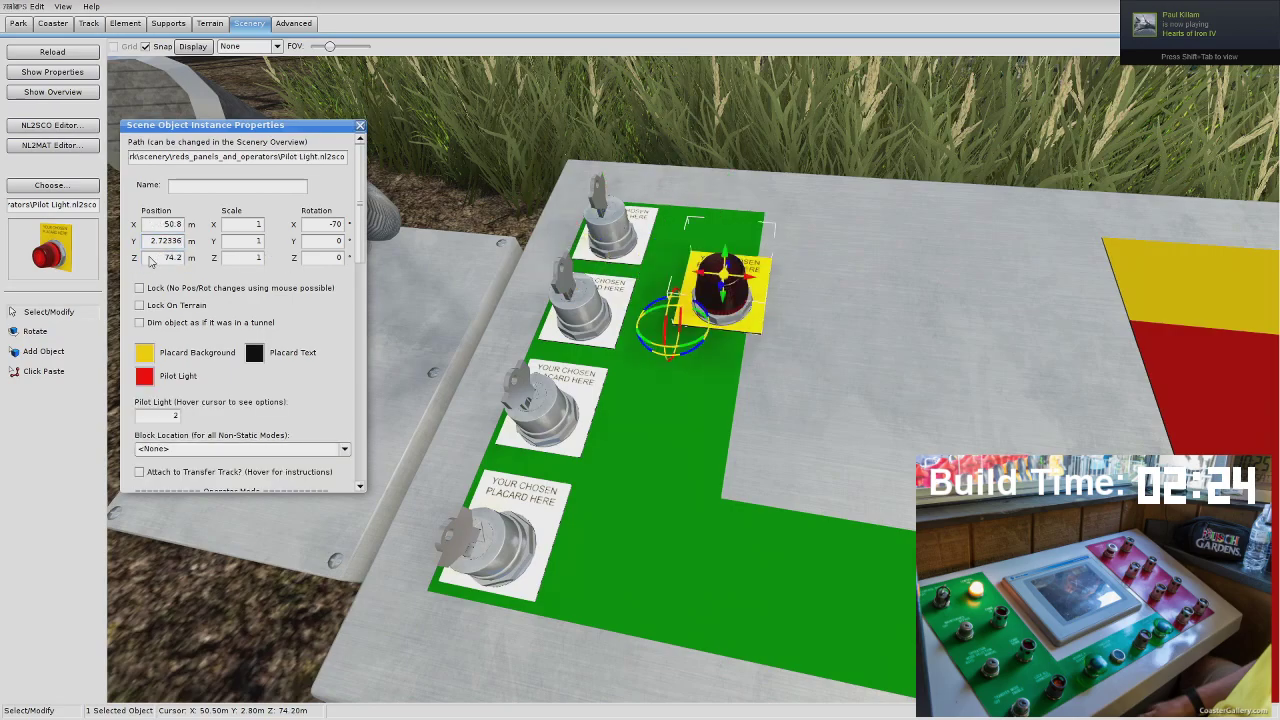
{"action": "left_click_drag", "start_coordinate": [149, 258], "coordinate": [185, 256]}
{"action": "type", "text": "74.0712"}
{"action": "left_click", "coordinate": [168, 242]}
Step: Slide the pilot light sideways along X until it sits on the green zone beside the farthest key switch, and deselect it
{"action": "mouse_move", "coordinate": [615, 327]}
{"action": "right_mouse_down"}
{"action": "mouse_move", "coordinate": [618, 280]}
{"action": "mouse_move", "coordinate": [615, 327]}
{"action": "right_mouse_up"}
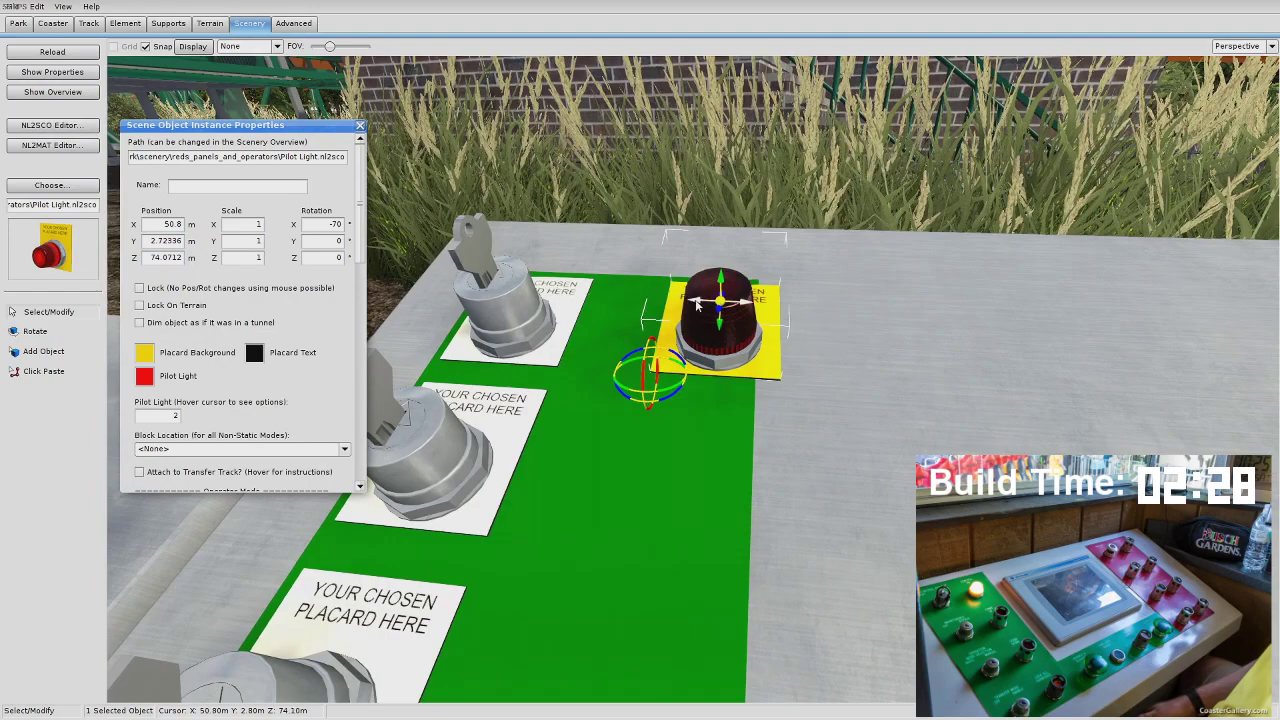
{"action": "left_click_drag", "start_coordinate": [697, 305], "coordinate": [645, 303]}
{"action": "mouse_move", "coordinate": [661, 374]}
{"action": "right_mouse_down"}
{"action": "mouse_move", "coordinate": [715, 368]}
{"action": "mouse_move", "coordinate": [600, 374]}
{"action": "mouse_move", "coordinate": [580, 350]}
{"action": "mouse_move", "coordinate": [730, 440]}
{"action": "mouse_move", "coordinate": [661, 374]}
{"action": "right_mouse_up"}
{"action": "left_click", "coordinate": [661, 374]}
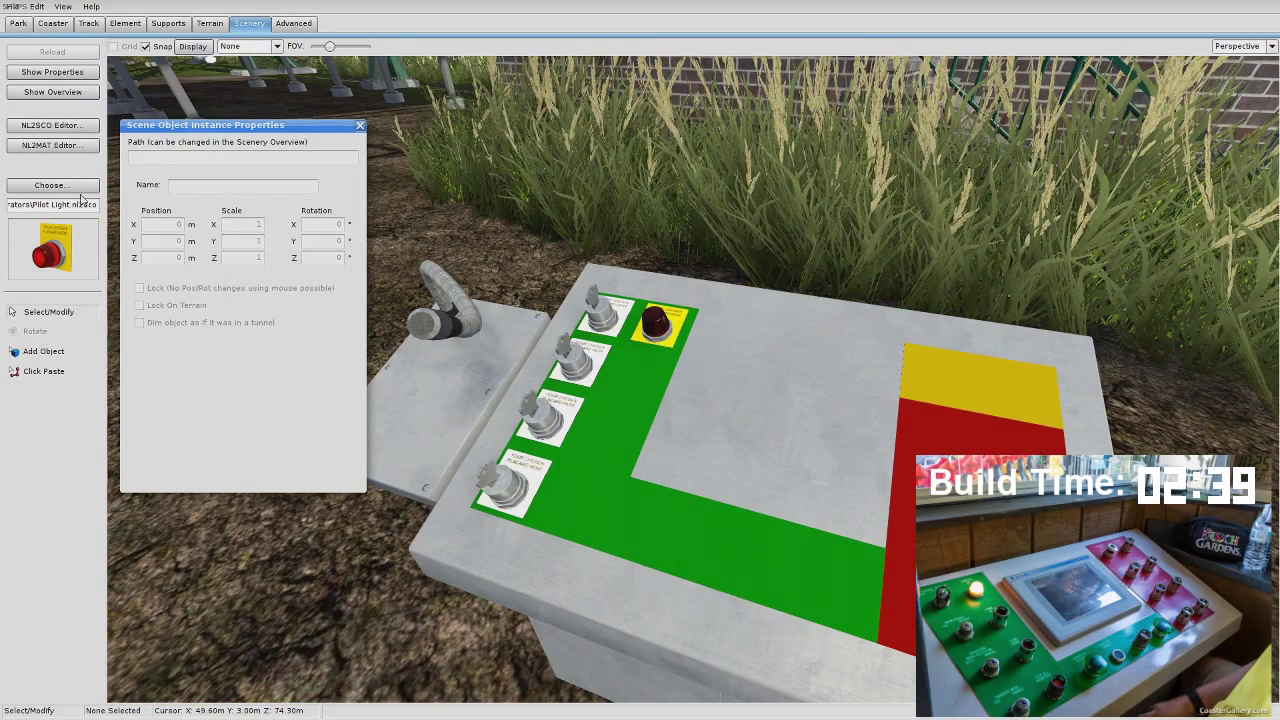
Step: Choose the Push Button (Shielded) scene object and place one on the panel's green zone
{"action": "left_click", "coordinate": [50, 186]}
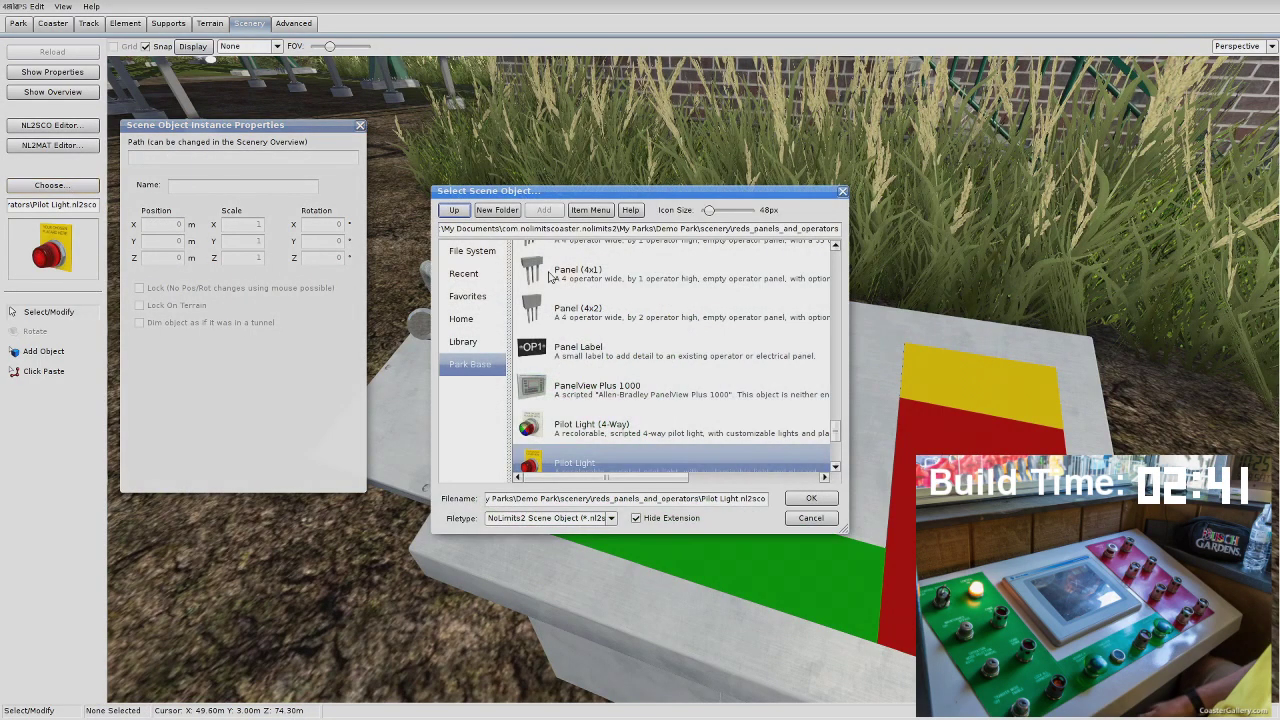
{"action": "scroll", "coordinate": [631, 346], "scroll_direction": "down", "scroll_amount": 2}
{"action": "scroll", "coordinate": [627, 347], "scroll_direction": "down", "scroll_amount": 5}
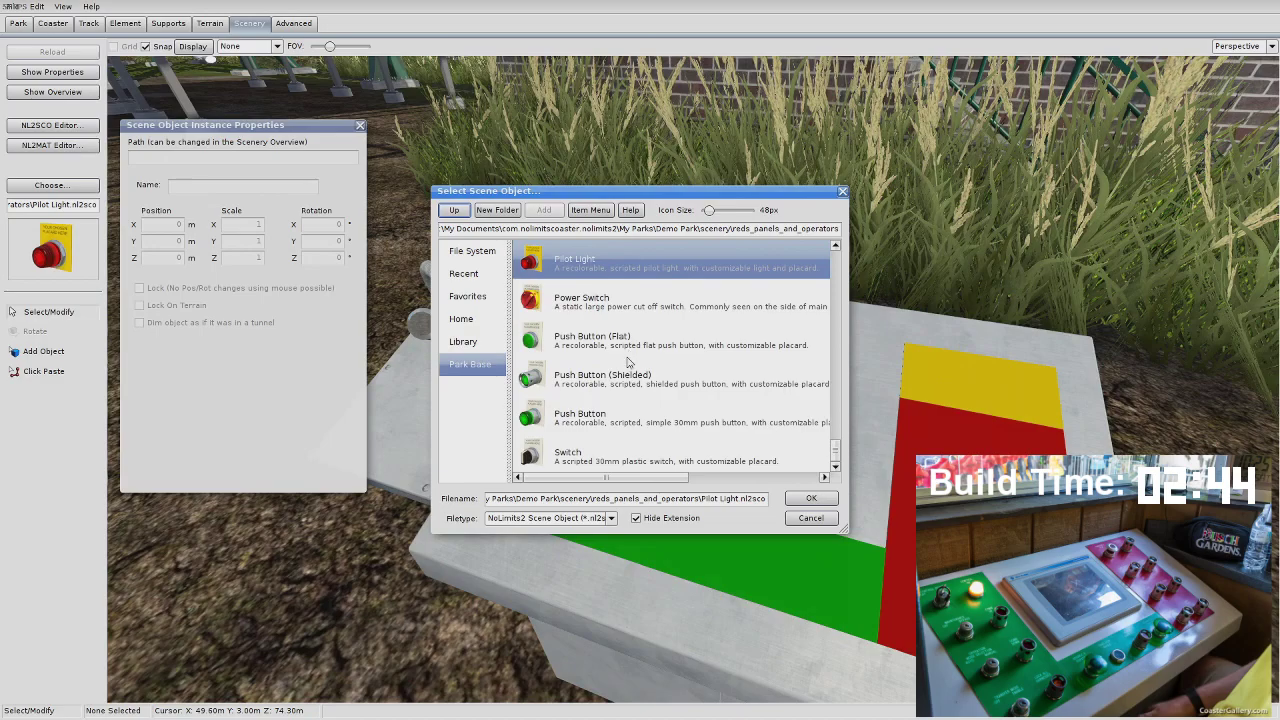
{"action": "left_click", "coordinate": [579, 380]}
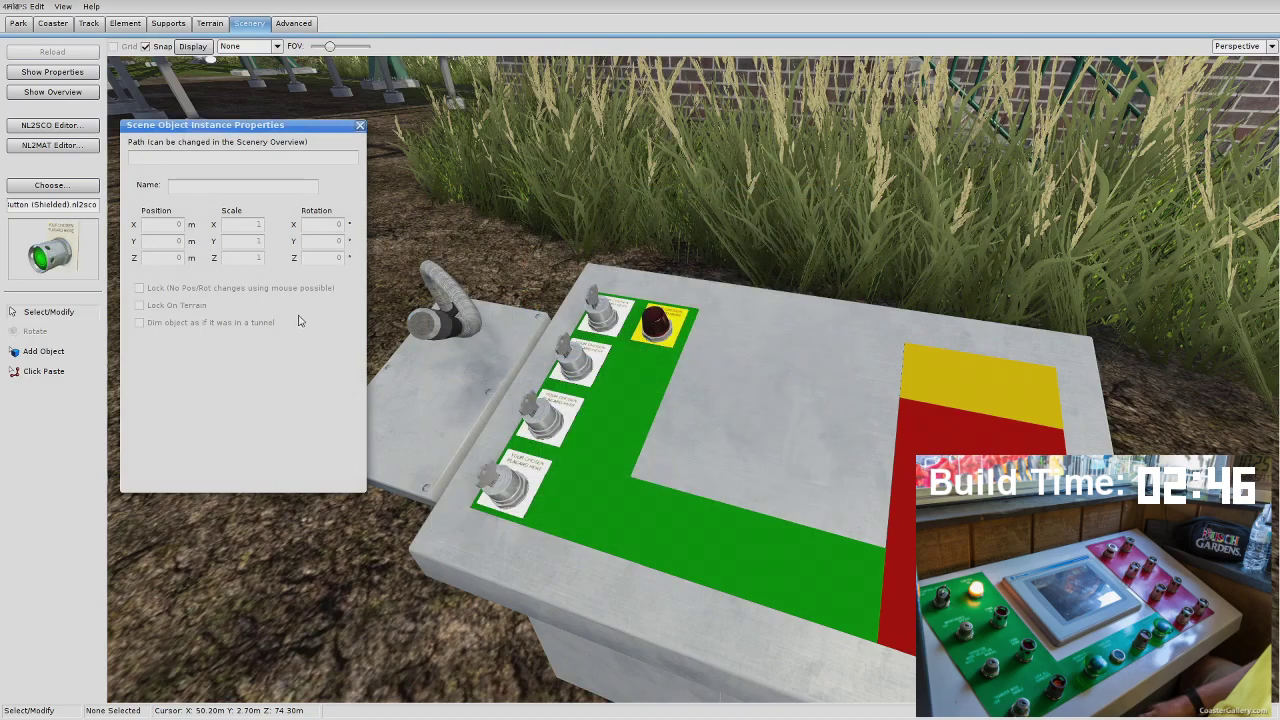
{"action": "left_click", "coordinate": [44, 351]}
{"action": "left_click", "coordinate": [632, 432]}
Step: Copy the second-farthest key switch's Y and Z positions, 2.67696 m and 74.2 m, to the shielded push button
{"action": "left_click", "coordinate": [577, 358]}
{"action": "double_click", "coordinate": [166, 241]}
{"action": "left_click", "coordinate": [634, 432]}
{"action": "type", "text": "2.67696"}
{"action": "left_click", "coordinate": [582, 352]}
{"action": "double_click", "coordinate": [172, 258]}
{"action": "key", "text": "ctrl+c"}
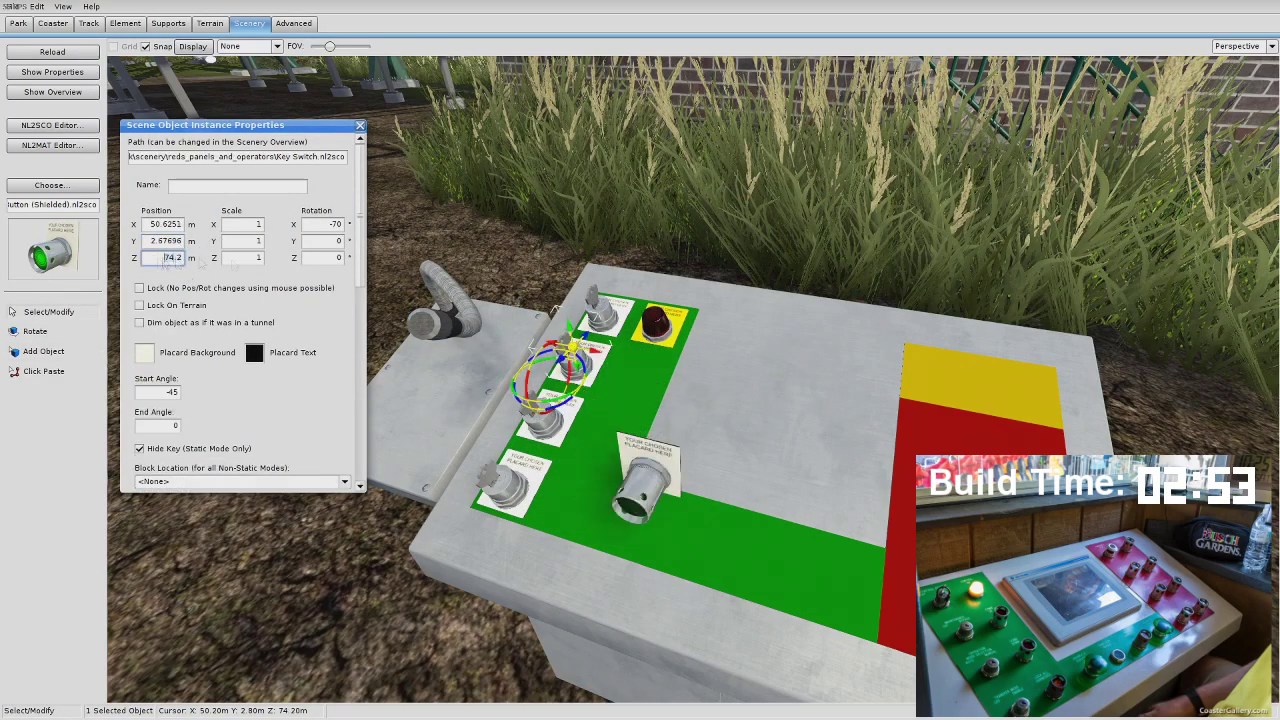
{"action": "left_click", "coordinate": [634, 460]}
{"action": "double_click", "coordinate": [166, 258]}
{"action": "key", "text": "ctrl+v"}
Step: Set the shielded push button's X rotation to -70° and copy the pilot light's X position, 50.7591 m, to it
{"action": "double_click", "coordinate": [328, 225]}
{"action": "type", "text": "-70"}
{"action": "key", "text": "Return"}
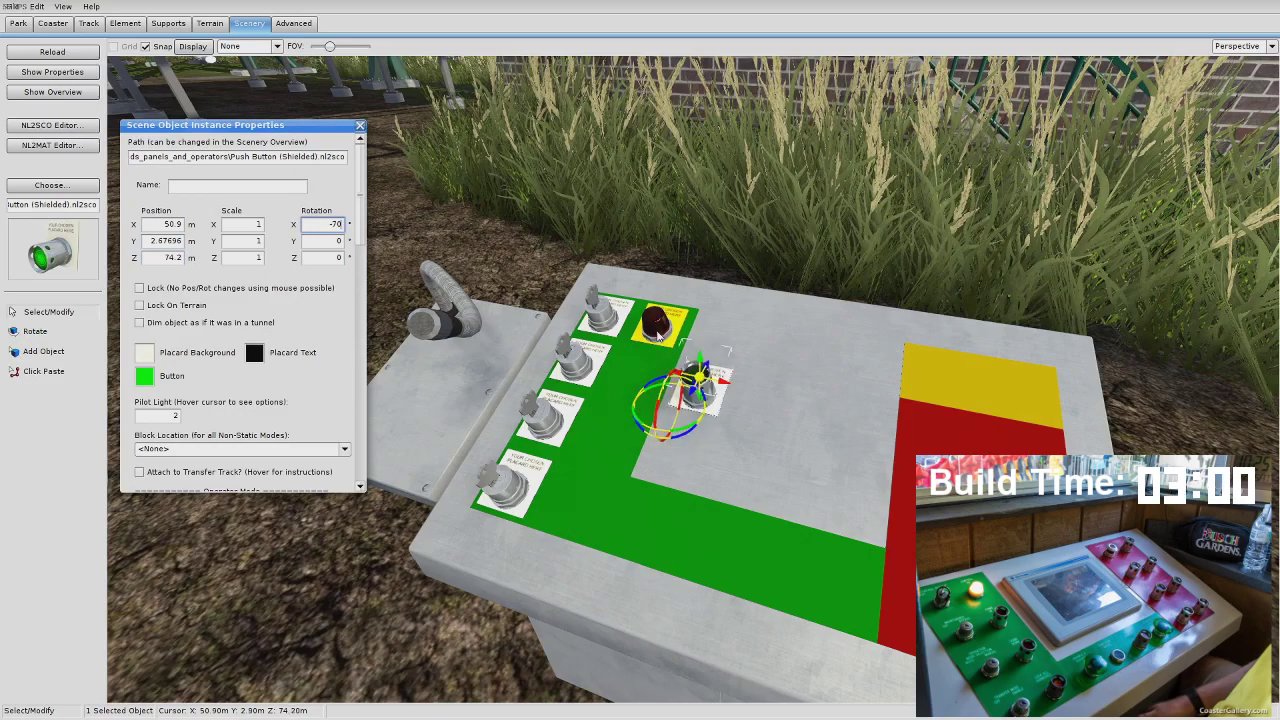
{"action": "left_click", "coordinate": [656, 330]}
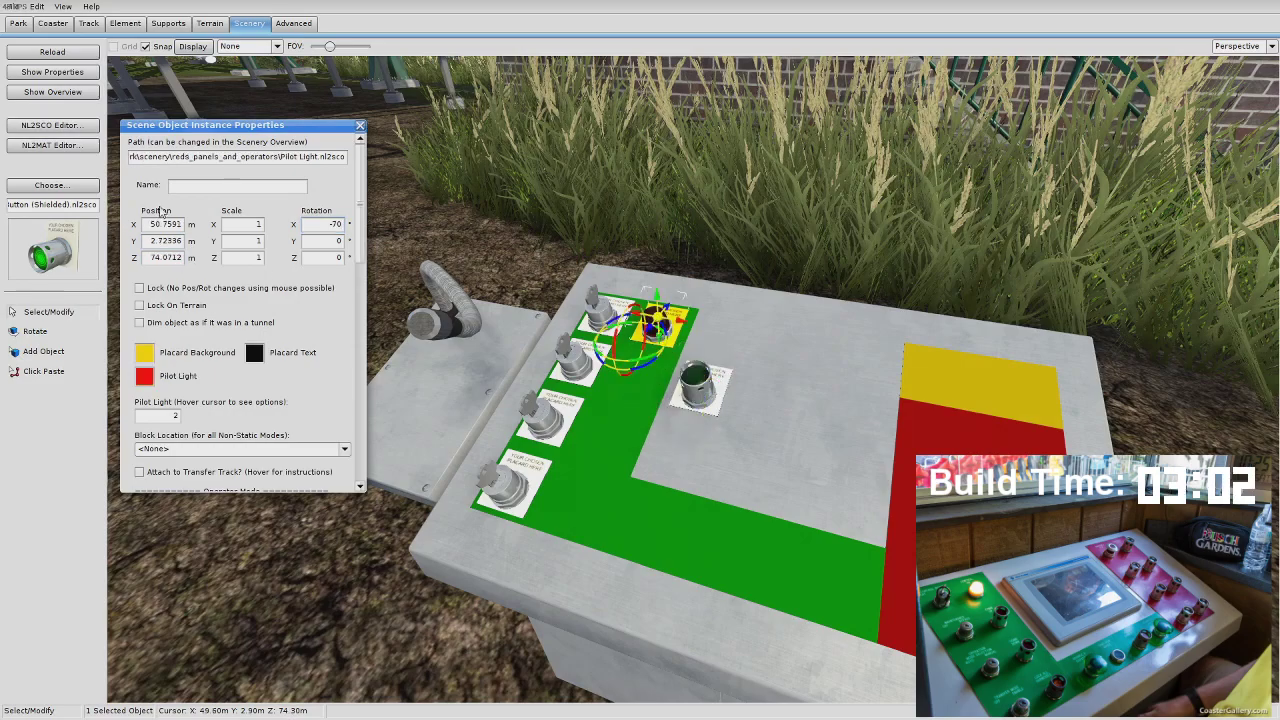
{"action": "left_click", "coordinate": [697, 385]}
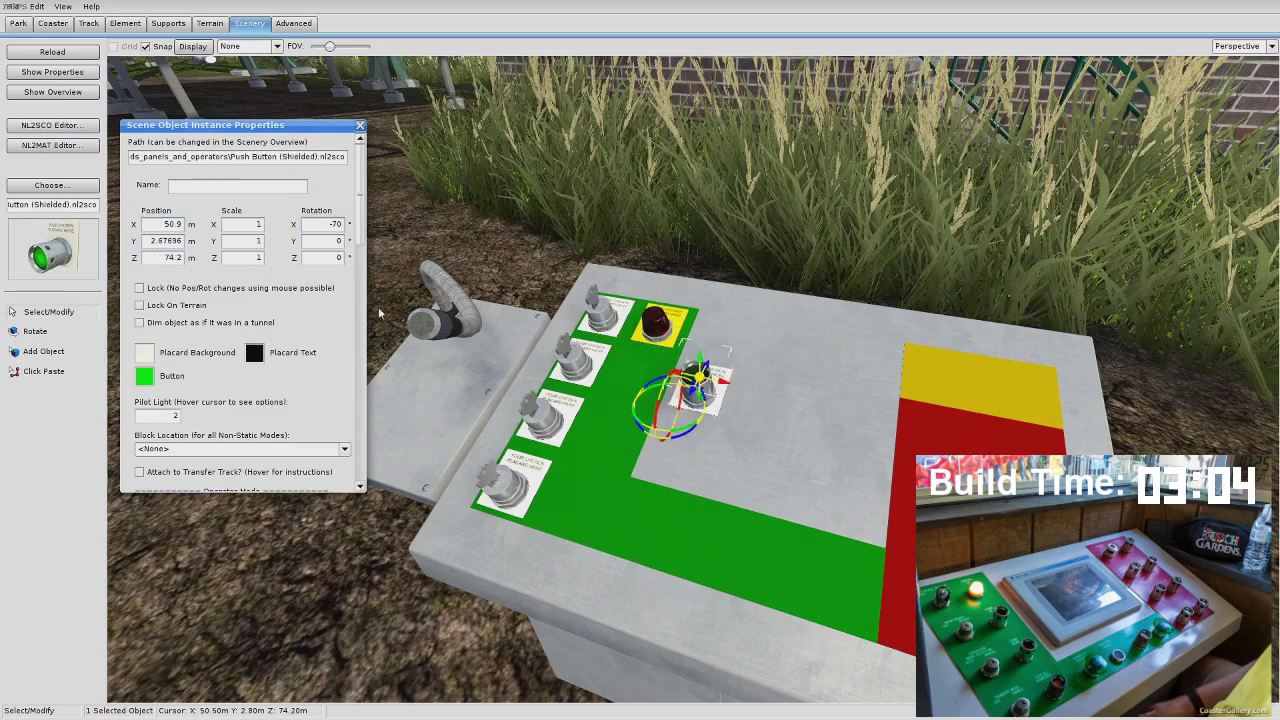
{"action": "left_click", "coordinate": [171, 244]}
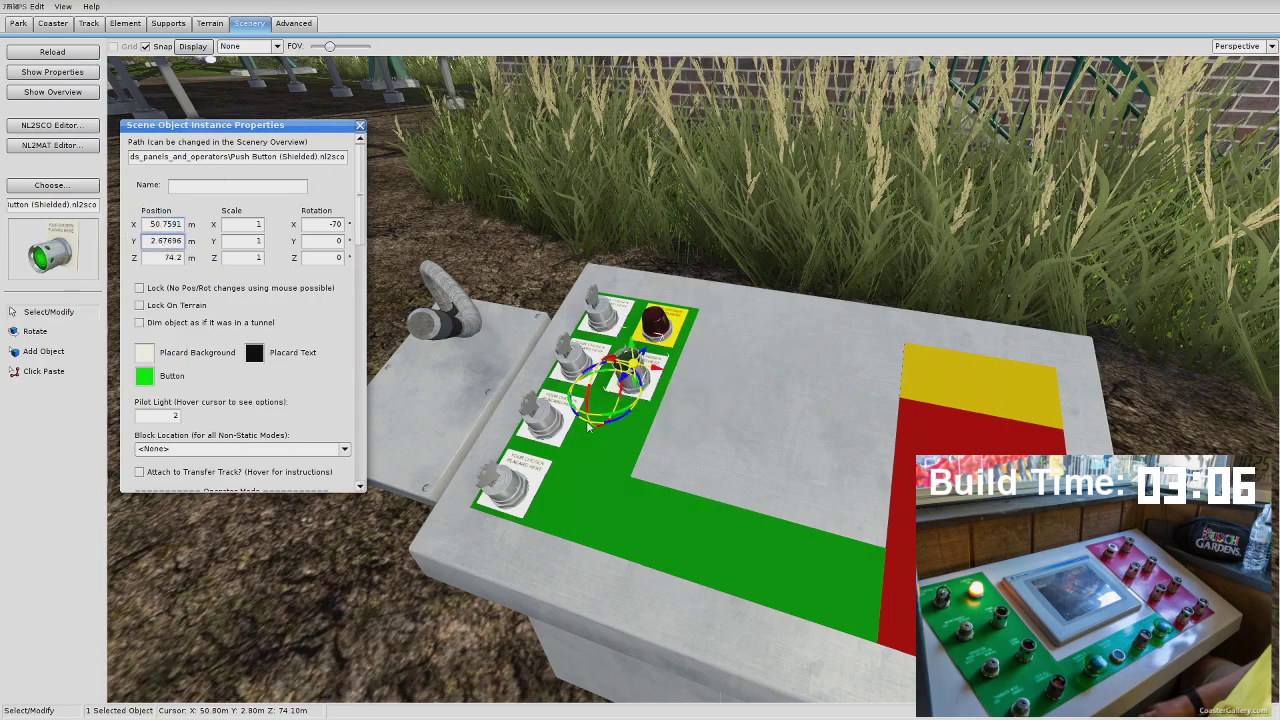
Step: Try lowering the shielded push button to a Y position of 2.65 m
{"action": "double_click", "coordinate": [165, 241]}
{"action": "type", "text": "2.66"}
{"action": "left_click", "coordinate": [156, 261]}
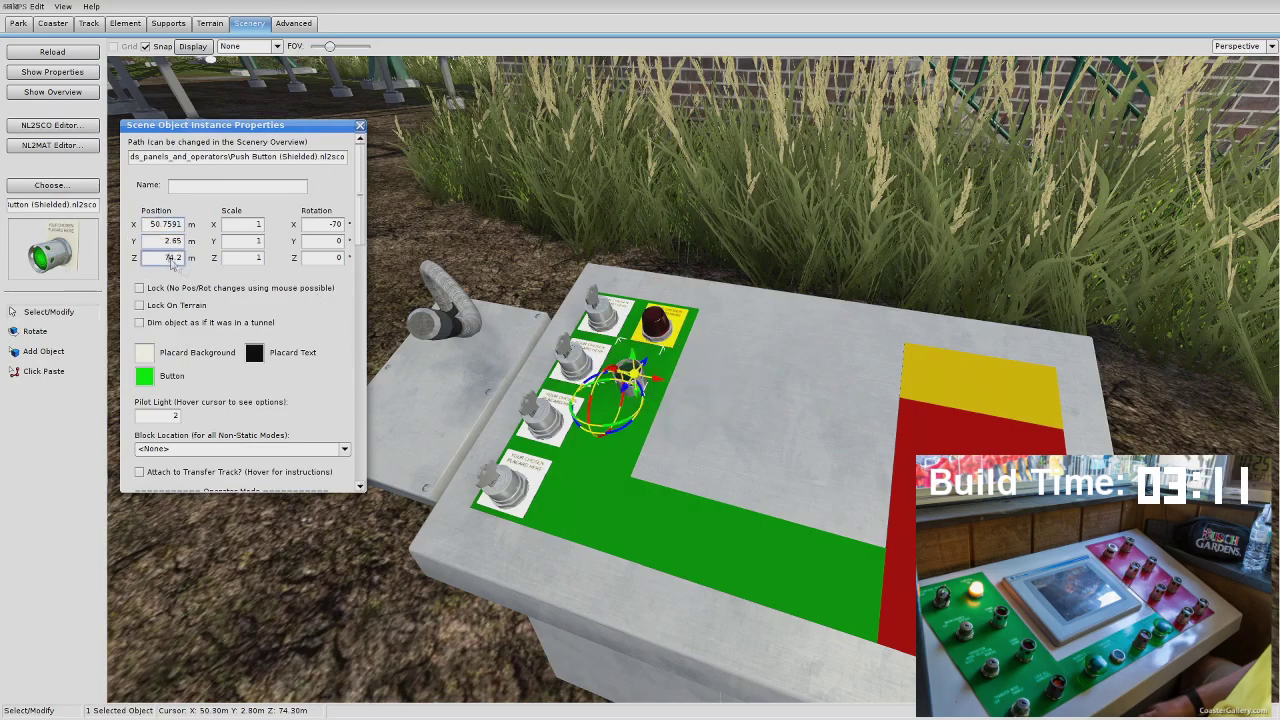
Step: Add a second shielded push button and give it the third key switch's Y and Z positions, 2.6284 m and 74.332 m
{"action": "left_click", "coordinate": [449, 268]}
{"action": "key", "text": "ctrl+v"}
{"action": "left_click", "coordinate": [543, 417]}
{"action": "left_click", "coordinate": [680, 386]}
{"action": "double_click", "coordinate": [165, 241]}
{"action": "type", "text": "2.6284"}
{"action": "left_click", "coordinate": [543, 417]}
{"action": "left_click", "coordinate": [678, 393]}
{"action": "double_click", "coordinate": [165, 258]}
{"action": "type", "text": "74.332"}
Step: Duplicate the shielded push button toward the near edge and copy the nearest key switch's Y position, 2.57968 m, to the duplicate
{"action": "left_click_drag", "start_coordinate": [708, 369], "coordinate": [625, 452]}
{"action": "key", "text": "ctrl+v"}
{"action": "left_click", "coordinate": [512, 482]}
{"action": "double_click", "coordinate": [165, 241]}
{"action": "key", "text": "ctrl+c"}
{"action": "left_click", "coordinate": [650, 457]}
{"action": "double_click", "coordinate": [165, 241]}
{"action": "key", "text": "ctrl+v"}
Step: Copy the nearest key switch's Z position, 74.4651 m, to the third shielded push button
{"action": "left_click", "coordinate": [515, 480]}
{"action": "double_click", "coordinate": [168, 258]}
{"action": "key", "text": "ctrl+c"}
{"action": "left_click", "coordinate": [650, 457]}
{"action": "double_click", "coordinate": [172, 257]}
{"action": "key", "text": "ctrl+v"}
Step: Copy the farthest shielded push button's X position, 50.7591 m, to the one nearest the panel's front edge
{"action": "left_click", "coordinate": [645, 382]}
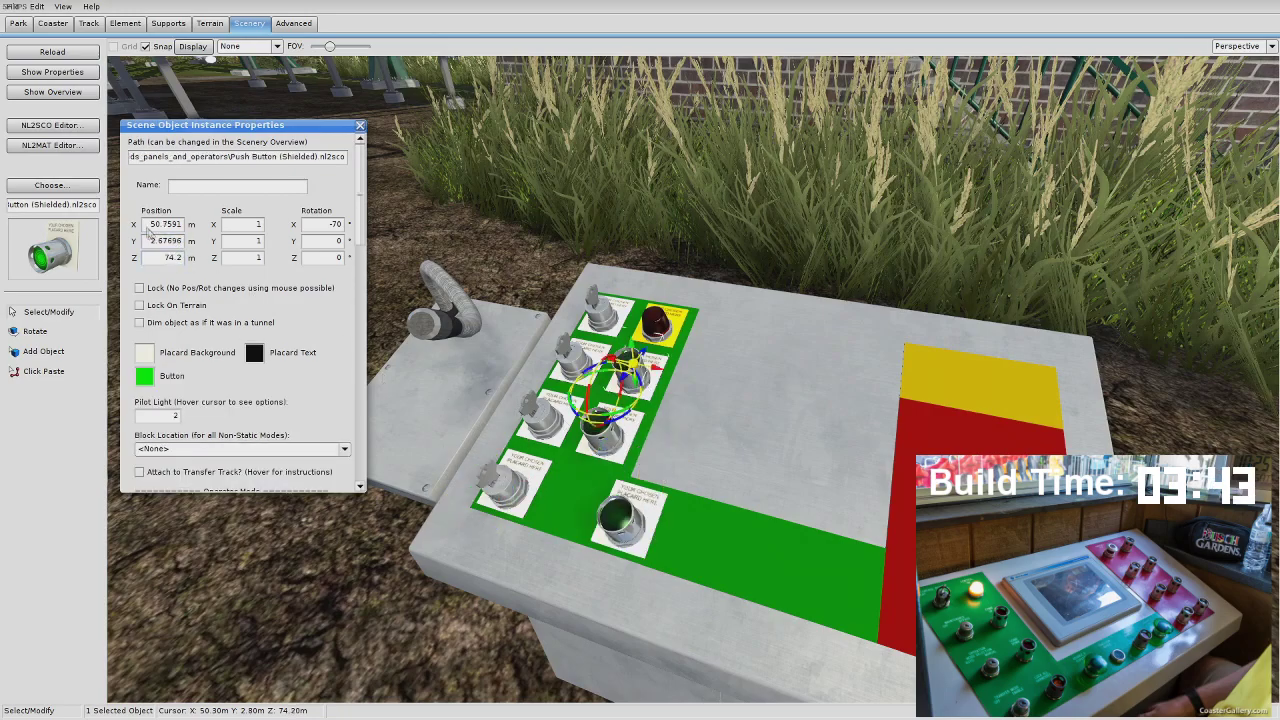
{"action": "left_click", "coordinate": [620, 514]}
{"action": "double_click", "coordinate": [165, 224]}
{"action": "type", "text": "50.7591"}
{"action": "left_click", "coordinate": [163, 241]}
Step: Close the instance properties, choose the Mushroom Button object, and place one beside the nearest shielded push button
{"action": "left_click", "coordinate": [360, 126]}
{"action": "left_click", "coordinate": [53, 185]}
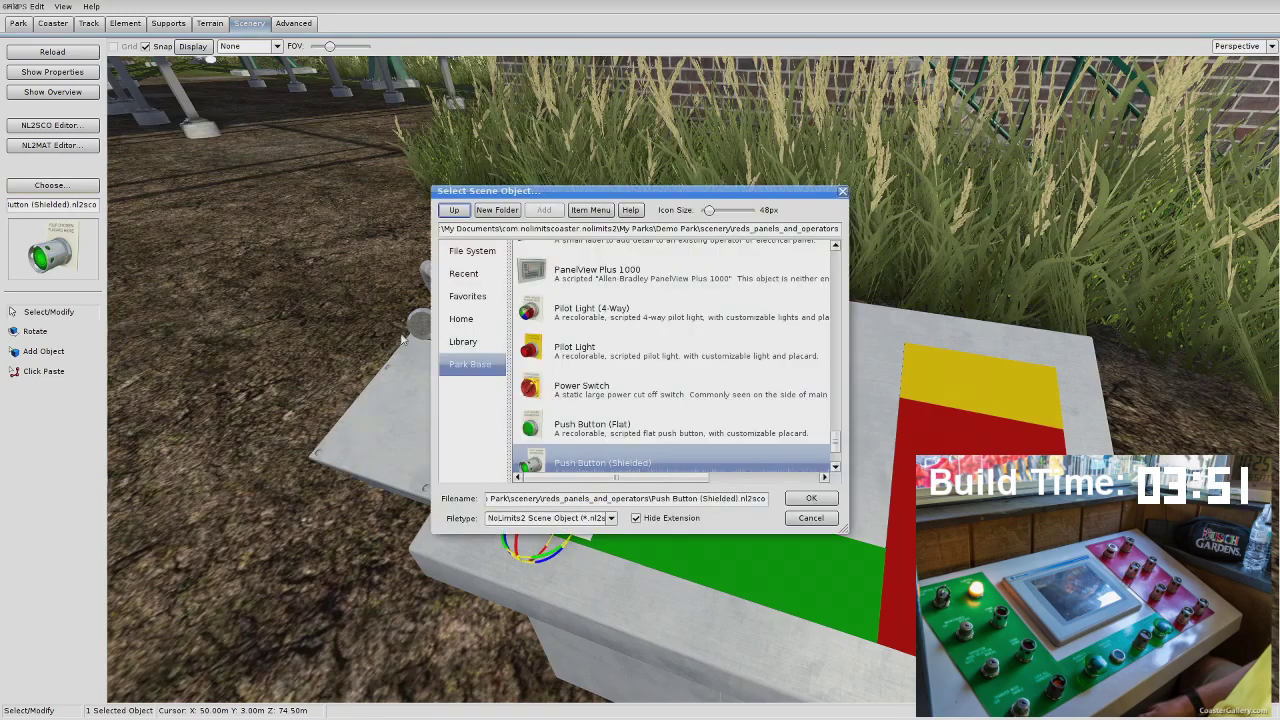
{"action": "scroll", "coordinate": [637, 394], "scroll_direction": "down", "scroll_amount": 2}
{"action": "scroll", "coordinate": [637, 394], "scroll_direction": "up", "scroll_amount": 10}
{"action": "double_click", "coordinate": [636, 394]}
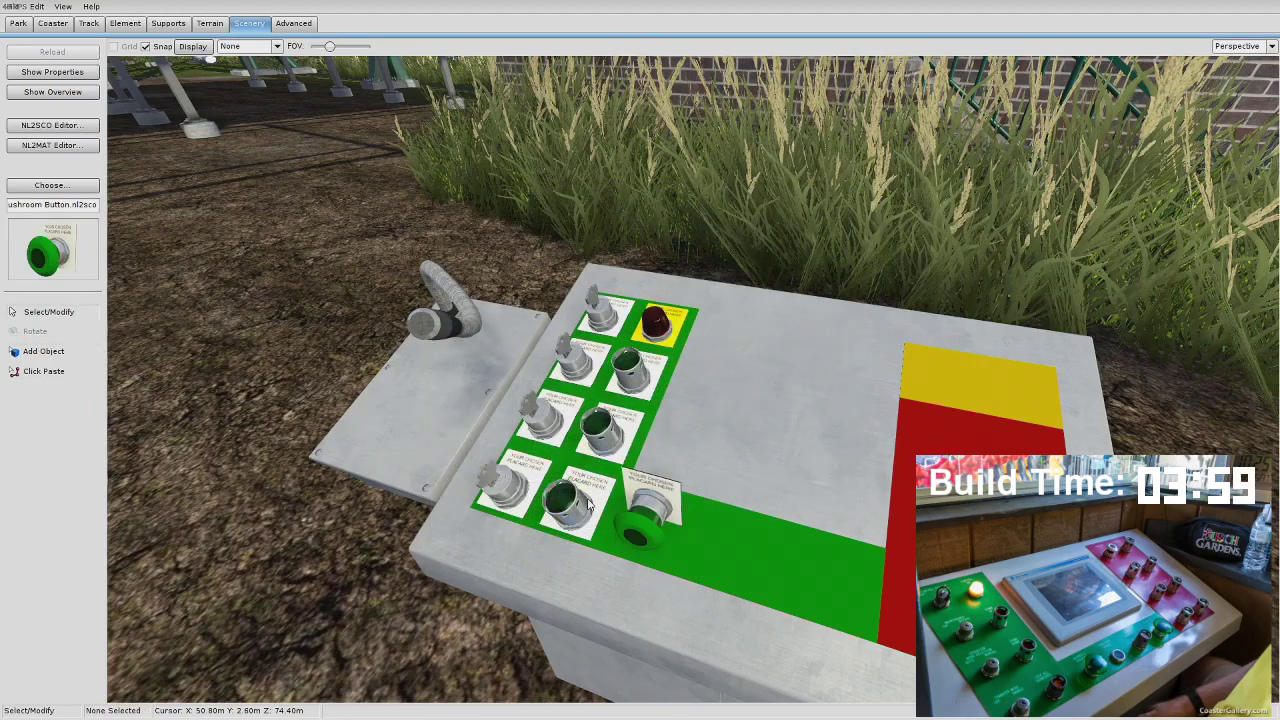
Step: Copy the adjacent shielded button's Y 2.57968 m and Z 74.4651 m to the mushroom button, and set its X rotation to -70°
{"action": "left_click", "coordinate": [645, 505]}
{"action": "double_click", "coordinate": [168, 241]}
{"action": "type", "text": "2.57968"}
{"action": "left_click", "coordinate": [572, 496]}
{"action": "left_click", "coordinate": [643, 508]}
{"action": "double_click", "coordinate": [172, 258]}
{"action": "key", "text": "ctrl+v"}
{"action": "double_click", "coordinate": [334, 225]}
{"action": "type", "text": "-70"}
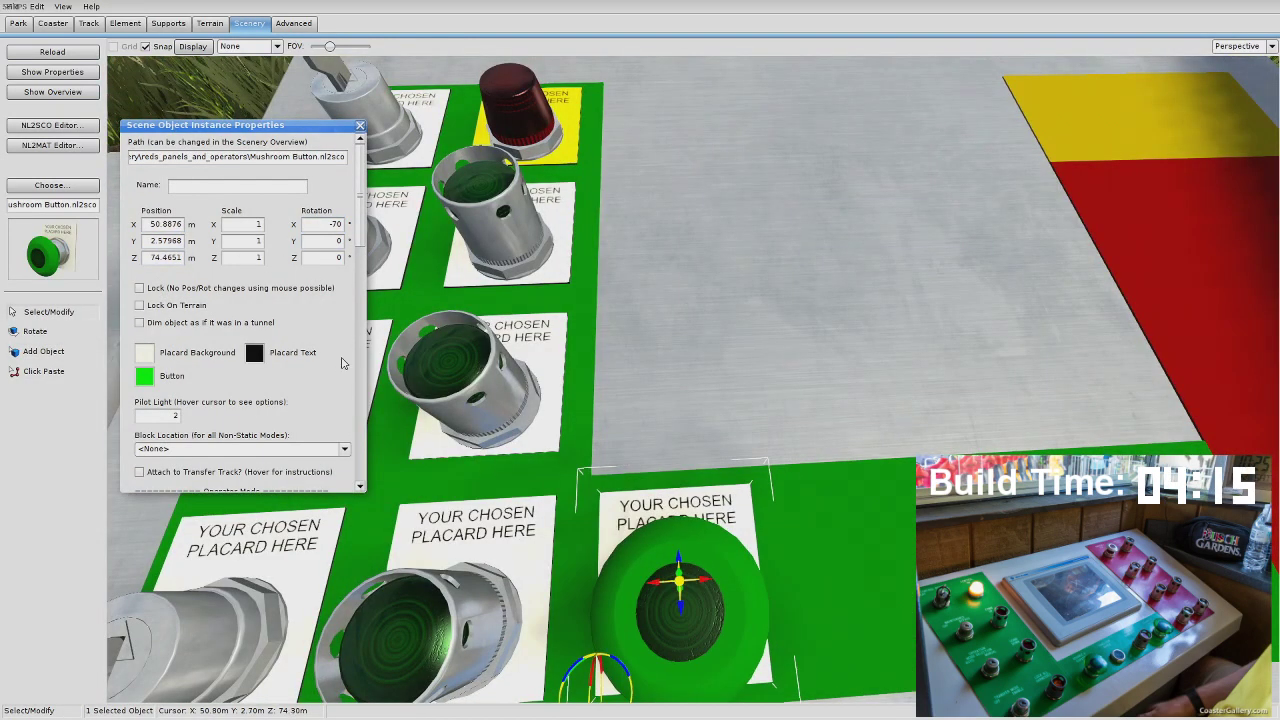
Step: Place a Push Button (Flat) beside the mushroom button on the green zone and set its X rotation to -70°
{"action": "left_click", "coordinate": [60, 188]}
{"action": "scroll", "coordinate": [672, 377], "scroll_direction": "down", "scroll_amount": 10}
{"action": "double_click", "coordinate": [640, 337]}
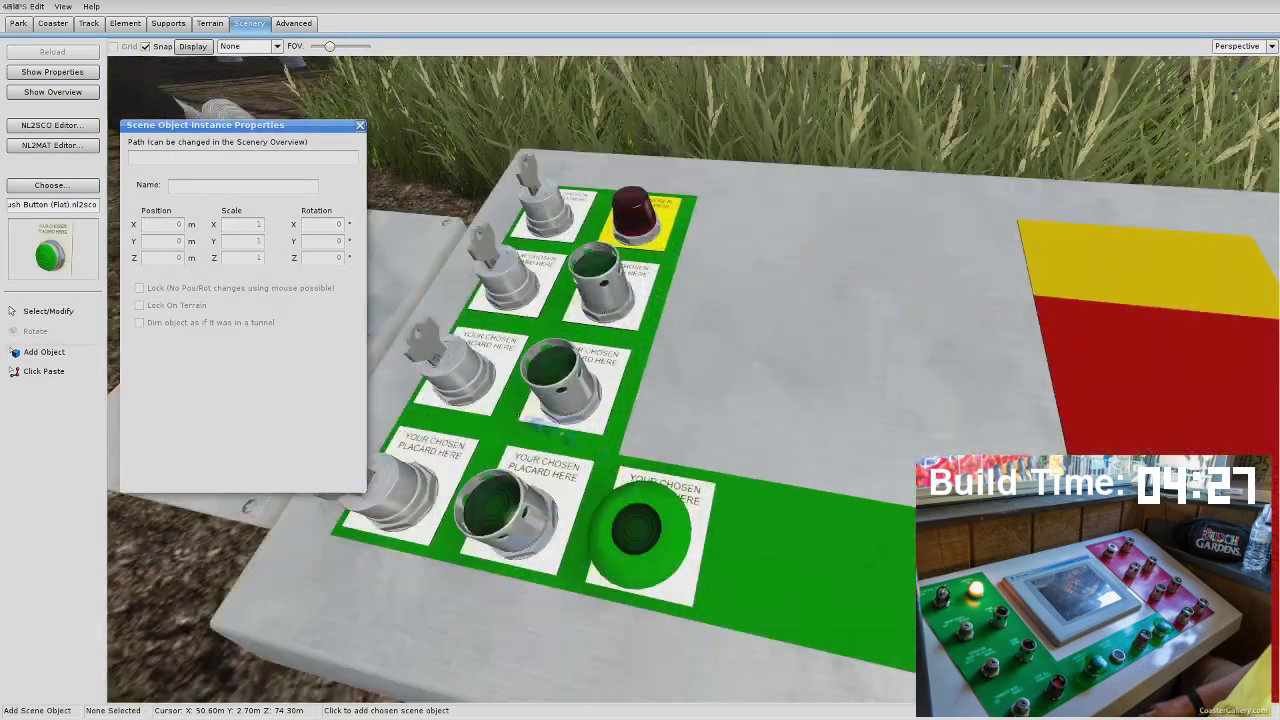
{"action": "left_click", "coordinate": [776, 528]}
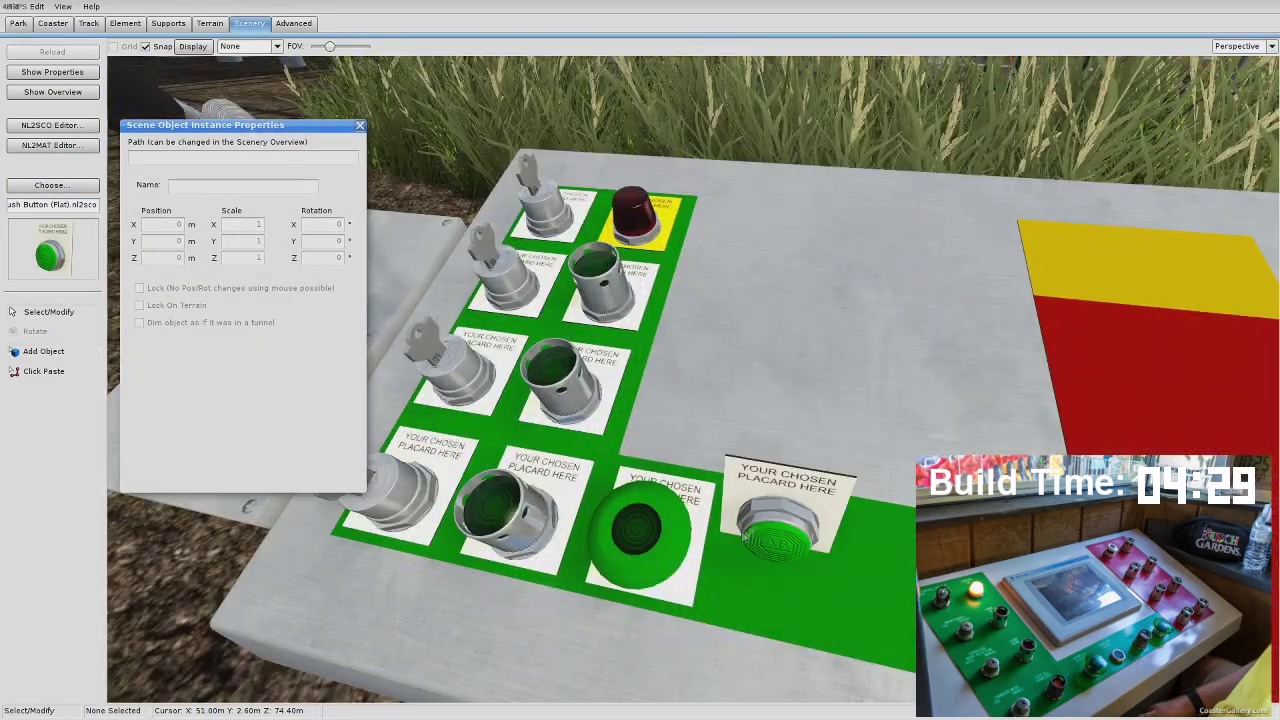
{"action": "left_click", "coordinate": [757, 500]}
{"action": "double_click", "coordinate": [330, 225]}
{"action": "type", "text": "-70"}
Step: Copy the mushroom button's Z and Y positions, 74.4651 m and 2.57968 m, to the flat push button
{"action": "left_click", "coordinate": [640, 535]}
{"action": "double_click", "coordinate": [166, 258]}
{"action": "left_click", "coordinate": [775, 500]}
{"action": "left_click", "coordinate": [640, 535]}
{"action": "double_click", "coordinate": [166, 241]}
{"action": "key", "text": "ctrl+c"}
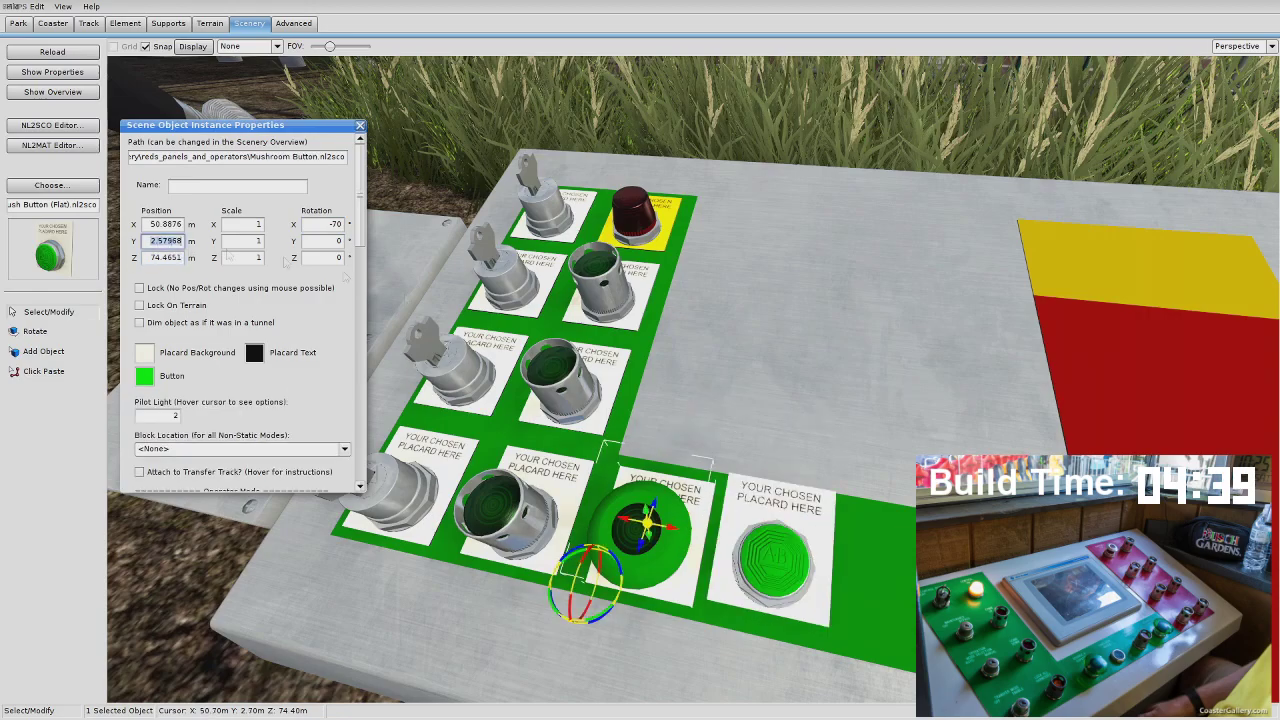
{"action": "left_click", "coordinate": [773, 560]}
{"action": "double_click", "coordinate": [166, 241]}
{"action": "key", "text": "ctrl+v"}
{"action": "left_click", "coordinate": [254, 260]}
Step: Place another Push Button (Shielded) near the flat push button and set its X rotation to -70°
{"action": "left_click", "coordinate": [53, 186]}
{"action": "scroll", "coordinate": [686, 363], "scroll_direction": "down", "scroll_amount": 3}
{"action": "double_click", "coordinate": [686, 376]}
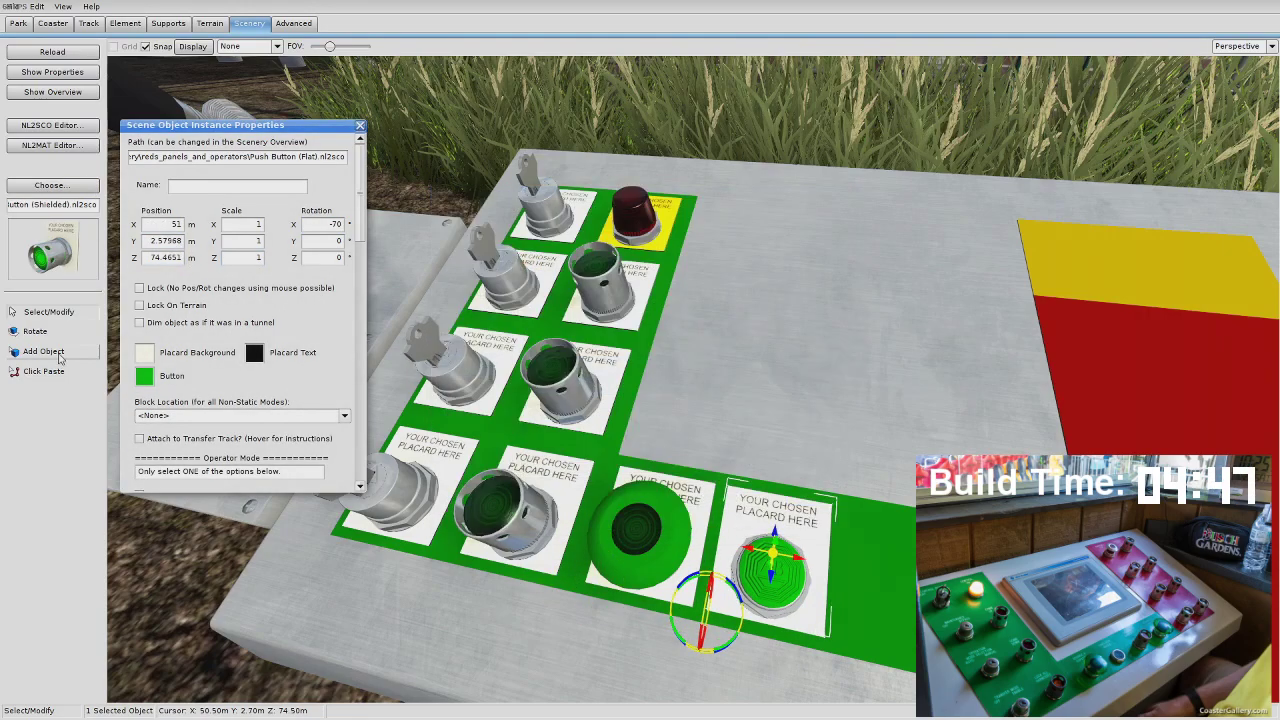
{"action": "left_click", "coordinate": [60, 357]}
{"action": "right_click_drag", "start_coordinate": [640, 400], "coordinate": [750, 380]}
{"action": "left_click", "coordinate": [755, 348]}
{"action": "left_click", "coordinate": [770, 345]}
{"action": "double_click", "coordinate": [330, 225]}
{"action": "type", "text": "-70"}
Step: Align the new shielded push button with the flat push button's row along the green zone's near edge
{"action": "left_click", "coordinate": [657, 485]}
{"action": "double_click", "coordinate": [166, 241]}
{"action": "left_click", "coordinate": [746, 293]}
{"action": "left_click_drag", "start_coordinate": [746, 293], "coordinate": [775, 440]}
Step: Duplicate the mushroom button and slide the copy along X to the end of the green row, past the shielded button
{"action": "left_click", "coordinate": [530, 490]}
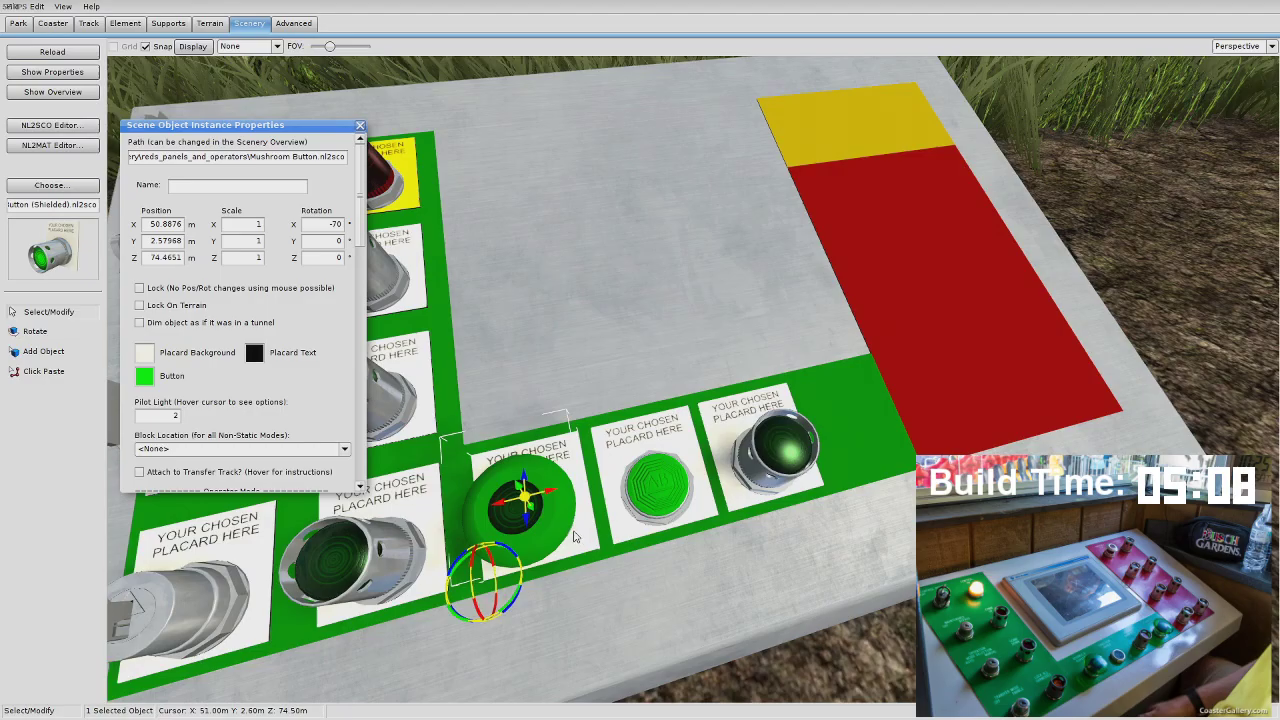
{"action": "key", "text": "ctrl+v"}
{"action": "left_click_drag", "start_coordinate": [665, 468], "coordinate": [892, 420]}
Step: Nudge the buttons in the green zone's front row along X until they are evenly spaced, and deselect them
{"action": "right_click_drag", "start_coordinate": [648, 374], "coordinate": [690, 440]}
{"action": "scroll", "coordinate": [640, 388], "scroll_direction": "down", "scroll_amount": 5}
{"action": "left_click_drag", "start_coordinate": [697, 389], "coordinate": [606, 387]}
{"action": "left_click", "coordinate": [594, 390]}
{"action": "scroll", "coordinate": [600, 390], "scroll_direction": "up", "scroll_amount": 3}
{"action": "left_click", "coordinate": [797, 434]}
{"action": "left_click_drag", "start_coordinate": [819, 424], "coordinate": [804, 422]}
{"action": "left_click", "coordinate": [638, 392]}
{"action": "left_click_drag", "start_coordinate": [640, 388], "coordinate": [632, 387]}
{"action": "left_click", "coordinate": [784, 434]}
{"action": "left_click_drag", "start_coordinate": [803, 420], "coordinate": [799, 420]}
{"action": "scroll", "coordinate": [697, 440], "scroll_direction": "down", "scroll_amount": 5}
{"action": "left_click", "coordinate": [697, 588]}
Step: Choose the E-Stop Button object, place one on the yellow zone, and set its X rotation to -70°
{"action": "right_click_drag", "start_coordinate": [691, 449], "coordinate": [680, 420]}
{"action": "scroll", "coordinate": [680, 420], "scroll_direction": "up", "scroll_amount": 3}
{"action": "left_click", "coordinate": [52, 185]}
{"action": "scroll", "coordinate": [592, 345], "scroll_direction": "up", "scroll_amount": 10}
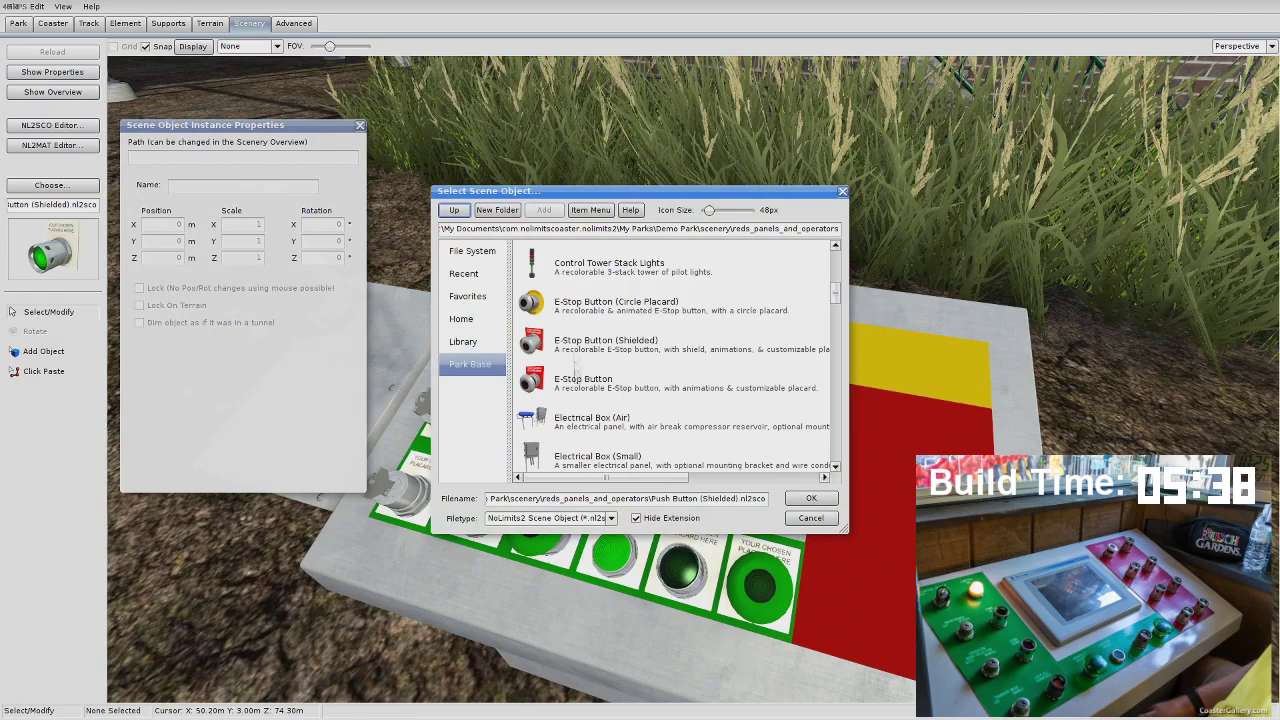
{"action": "double_click", "coordinate": [578, 381]}
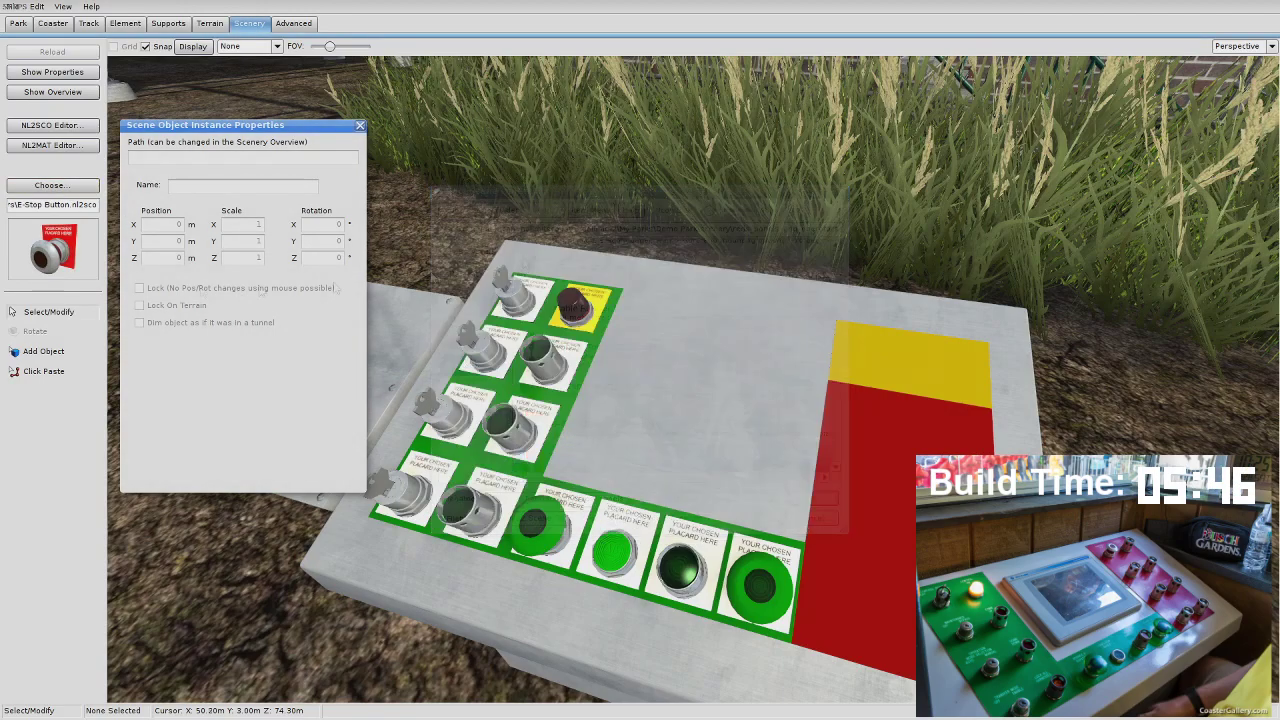
{"action": "left_click", "coordinate": [43, 351]}
{"action": "left_click", "coordinate": [932, 350]}
{"action": "left_click", "coordinate": [934, 345]}
{"action": "left_click_drag", "start_coordinate": [326, 225], "coordinate": [391, 235]}
{"action": "type", "text": "-70"}
Step: Copy the pilot light's Y 2.72336 m and Z 74.0712 m to the E-Stop button, and slide it along X within the yellow zone
{"action": "left_click", "coordinate": [575, 306]}
{"action": "left_click", "coordinate": [928, 335]}
{"action": "left_click_drag", "start_coordinate": [160, 241], "coordinate": [230, 262]}
{"action": "key", "text": "ctrl+v"}
{"action": "left_click", "coordinate": [575, 306]}
{"action": "left_click", "coordinate": [910, 355]}
{"action": "key", "text": "ctrl+v"}
{"action": "left_click_drag", "start_coordinate": [941, 366], "coordinate": [901, 358]}
{"action": "left_click", "coordinate": [300, 285]}
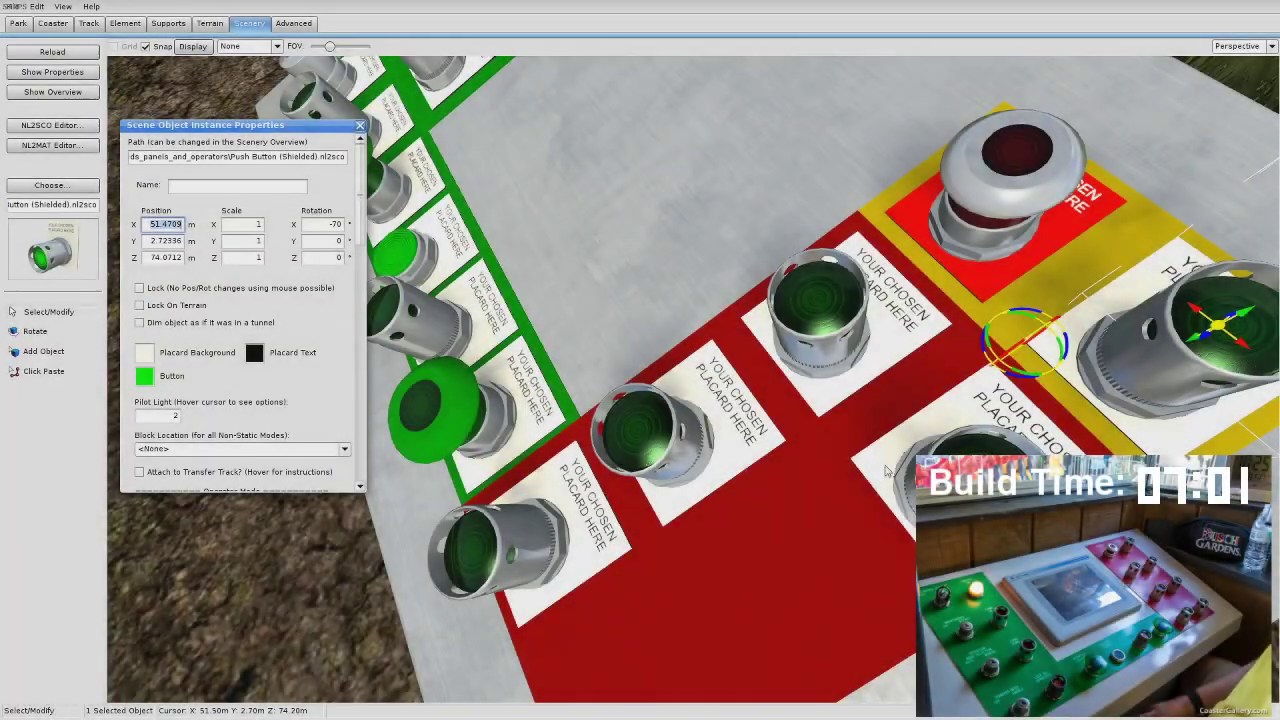
Step: Give the farthest shielded button in the red zone's outer column the yellow-zone button's X position, 51.4709 m
{"action": "left_click_drag", "start_coordinate": [1195, 330], "coordinate": [850, 460]}
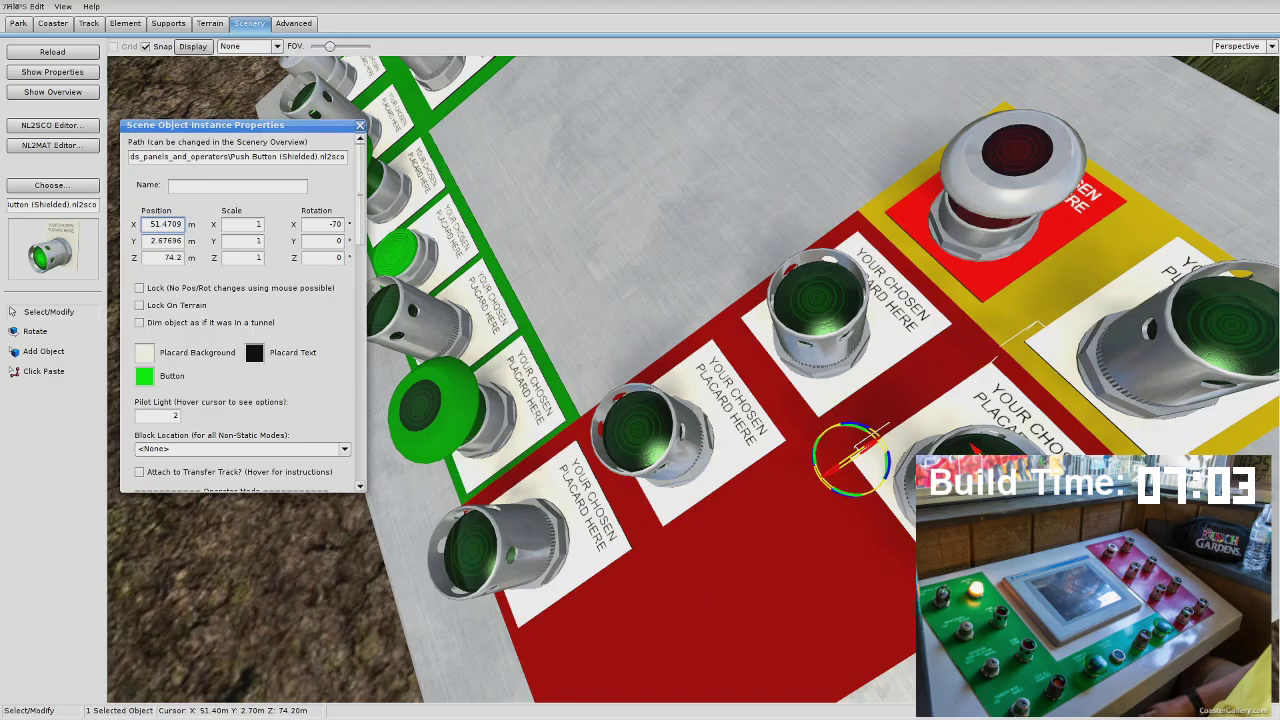
{"action": "right_click_drag", "start_coordinate": [600, 500], "coordinate": [560, 322]}
{"action": "scroll", "coordinate": [566, 396], "scroll_direction": "down", "scroll_amount": 4}
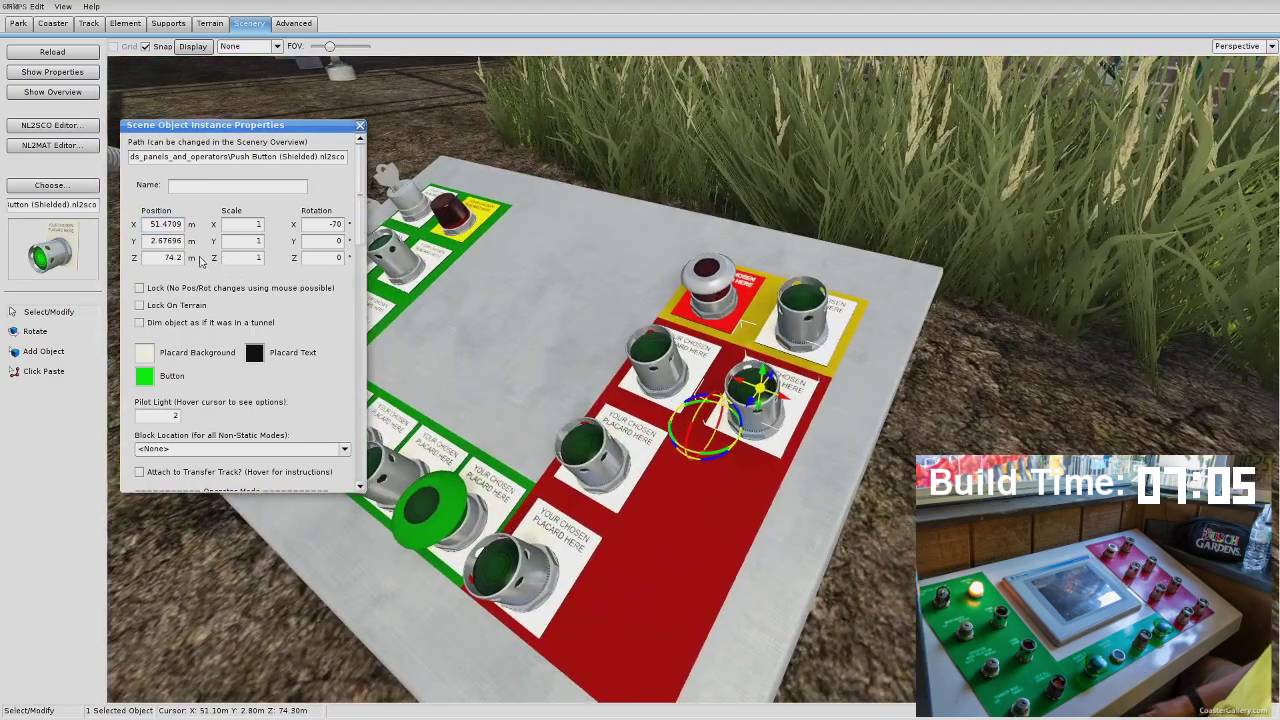
{"action": "left_click_drag", "start_coordinate": [182, 260], "coordinate": [147, 259]}
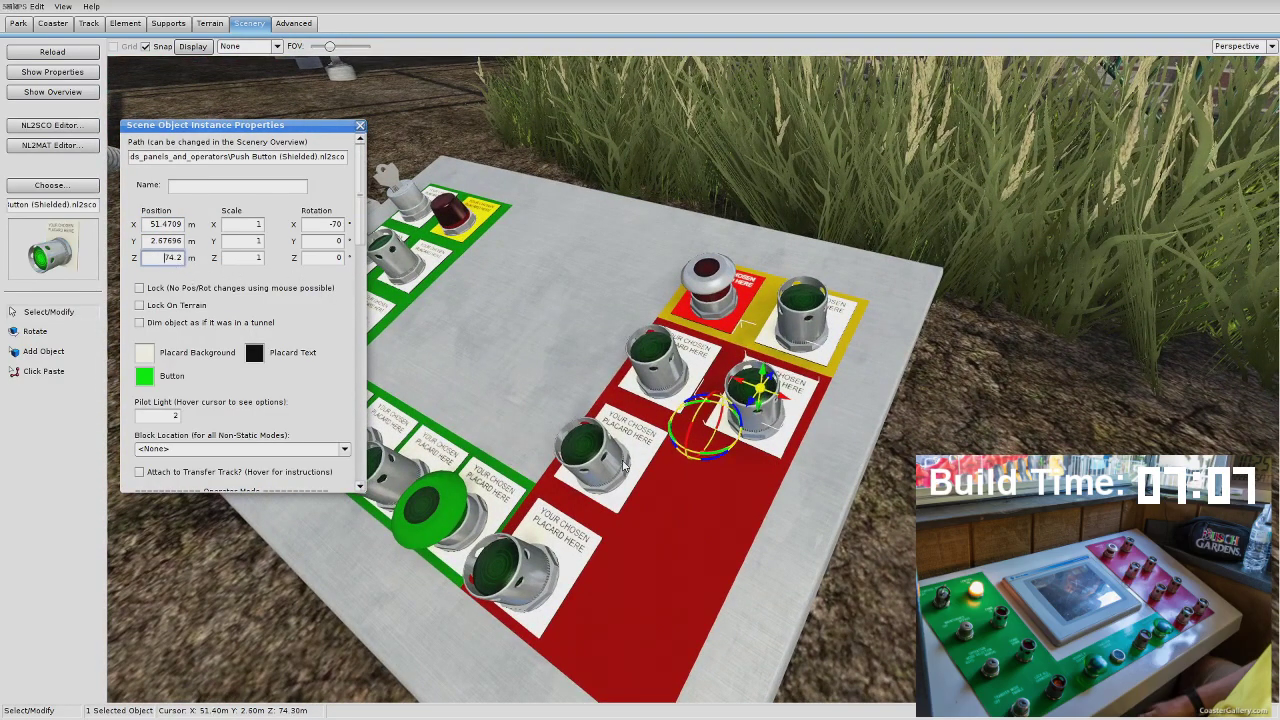
Step: Duplicate the middle shielded button of the inner red column and set the copy's X position to 51.4709 m
{"action": "left_click", "coordinate": [592, 455]}
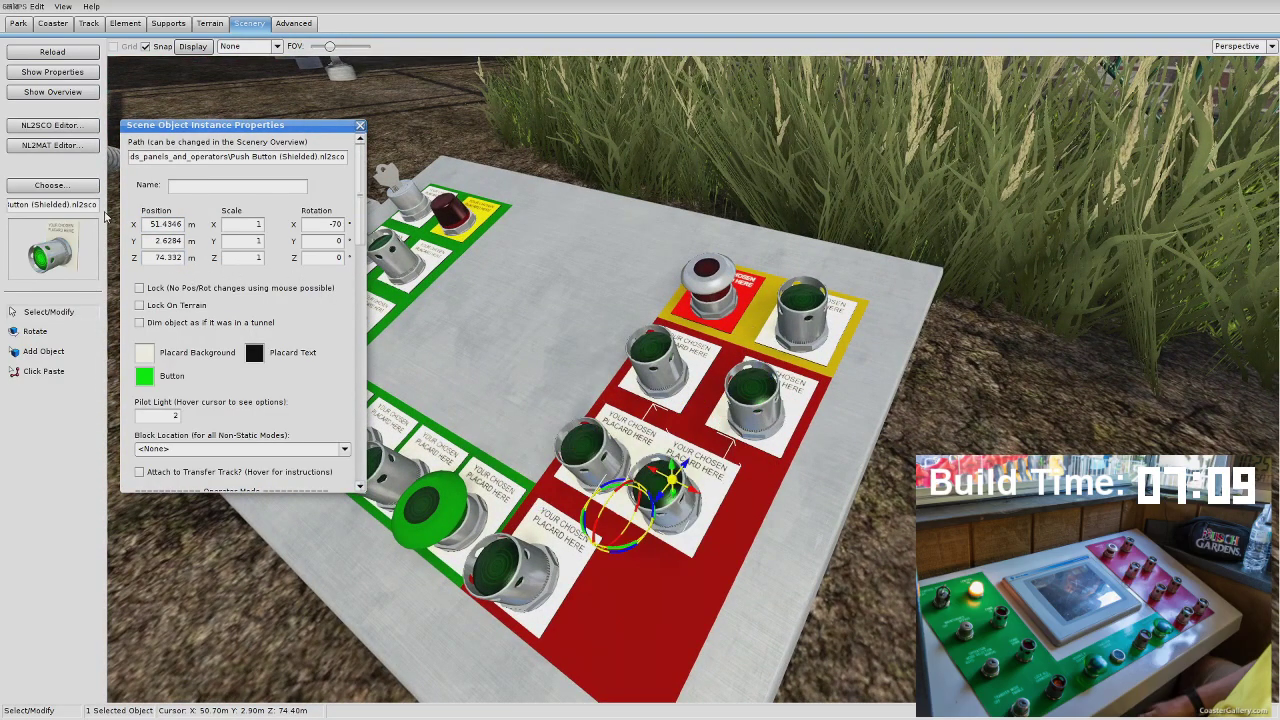
{"action": "left_click_drag", "start_coordinate": [144, 225], "coordinate": [209, 228]}
{"action": "key", "text": "ctrl+v"}
{"action": "left_click", "coordinate": [174, 241]}
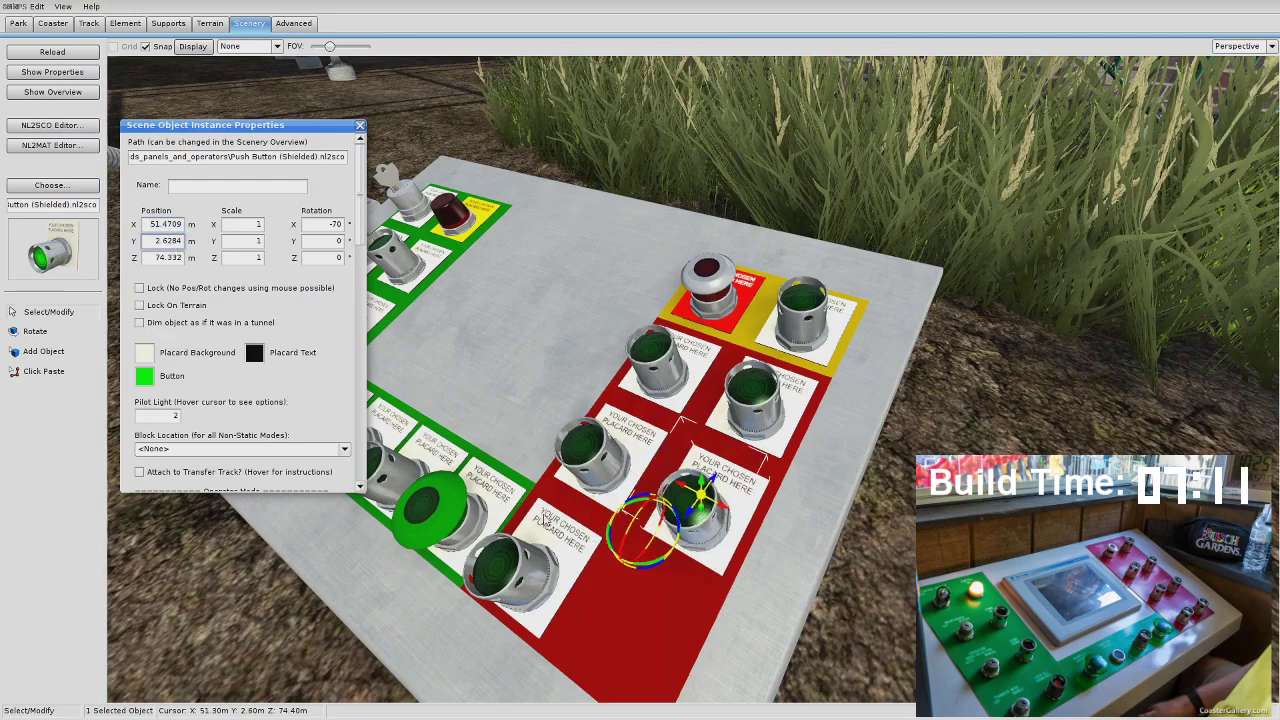
Step: Duplicate the nearest shielded button of the inner red column into the outer column at X position 51.4709 m
{"action": "left_click", "coordinate": [555, 540]}
{"action": "left_click_drag", "start_coordinate": [539, 568], "coordinate": [626, 631], "text": "shift"}
{"action": "left_click_drag", "start_coordinate": [143, 227], "coordinate": [212, 229]}
{"action": "key", "text": "ctrl+v"}
{"action": "left_click", "coordinate": [177, 243]}
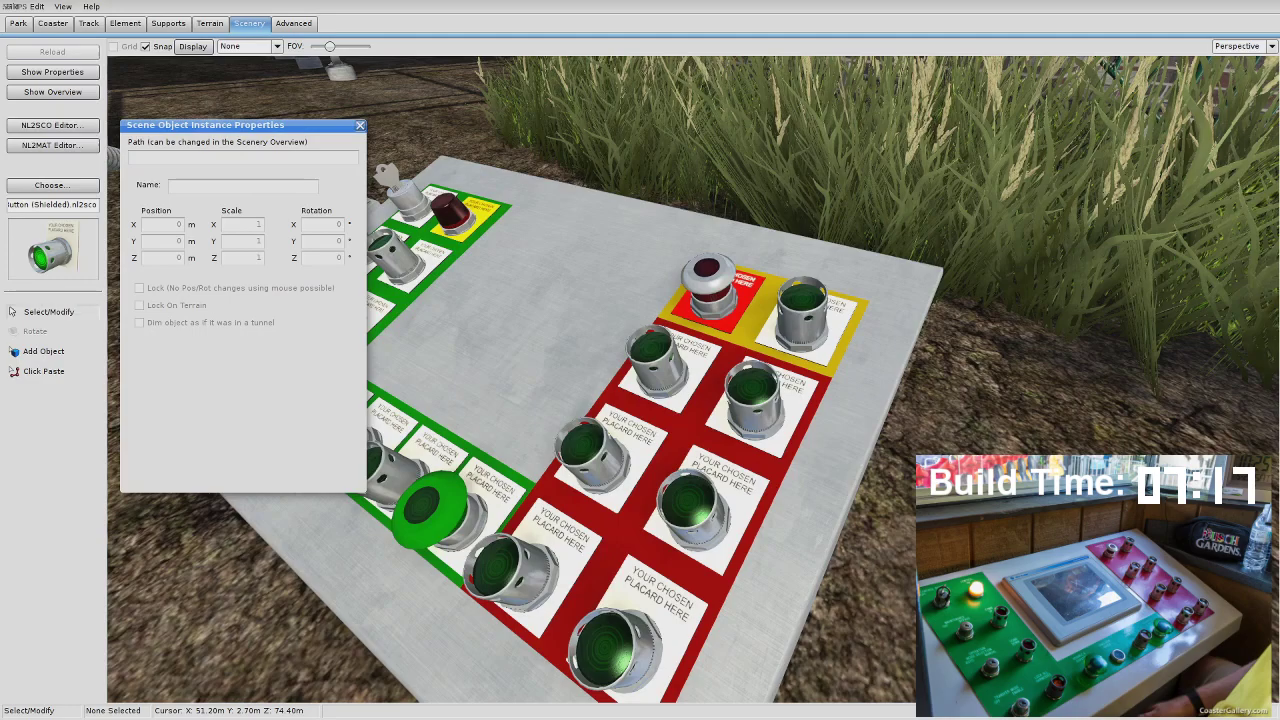
Step: Close the instance properties and examine the main panel's button layout and the empty side box from several angles
{"action": "key", "text": "alt+Tab"}
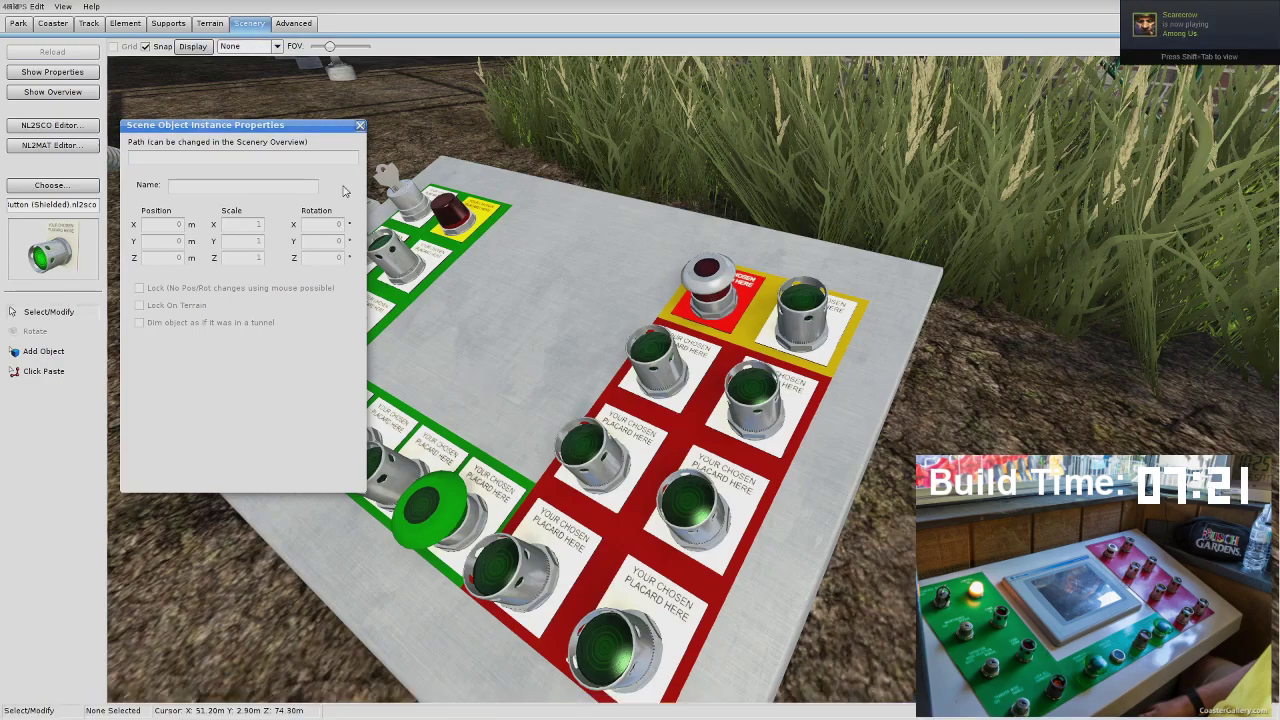
{"action": "left_click", "coordinate": [360, 127]}
{"action": "scroll", "coordinate": [361, 128], "scroll_direction": "down", "scroll_amount": 5}
{"action": "right_click_drag", "start_coordinate": [361, 128], "coordinate": [560, 150]}
{"action": "scroll", "coordinate": [620, 375], "scroll_direction": "up", "scroll_amount": 3}
{"action": "right_click_drag", "start_coordinate": [560, 380], "coordinate": [431, 297]}
{"action": "scroll", "coordinate": [620, 375], "scroll_direction": "down", "scroll_amount": 5}
{"action": "scroll", "coordinate": [700, 355], "scroll_direction": "up", "scroll_amount": 4}
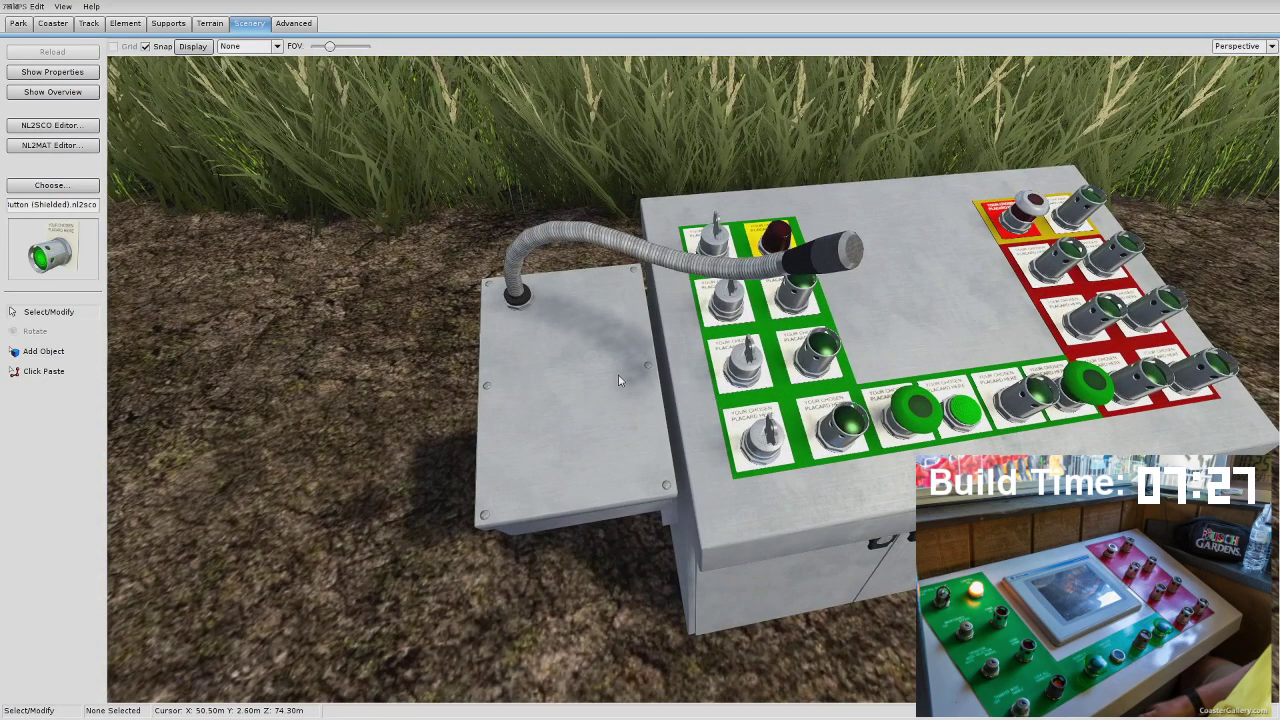
{"action": "right_click_drag", "start_coordinate": [597, 369], "coordinate": [663, 424]}
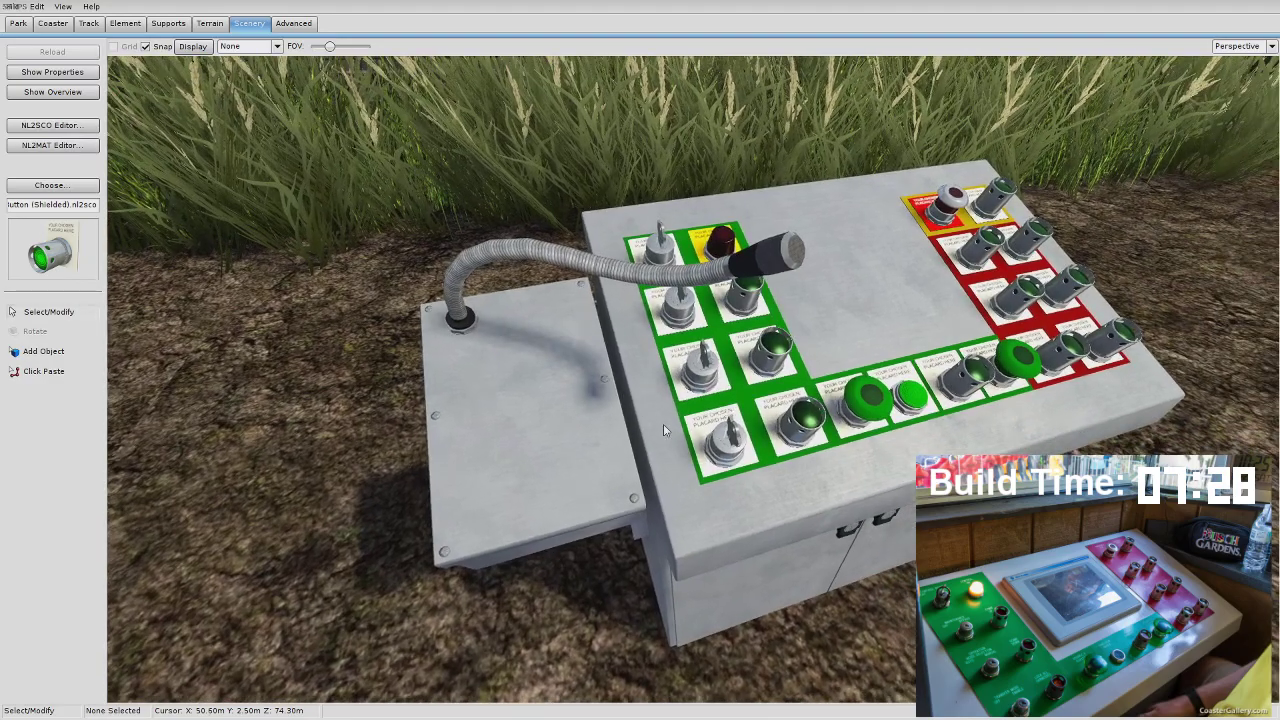
Step: Populate the side box beside the main panel with four flat push buttons and one Switch
{"action": "left_click", "coordinate": [52, 185]}
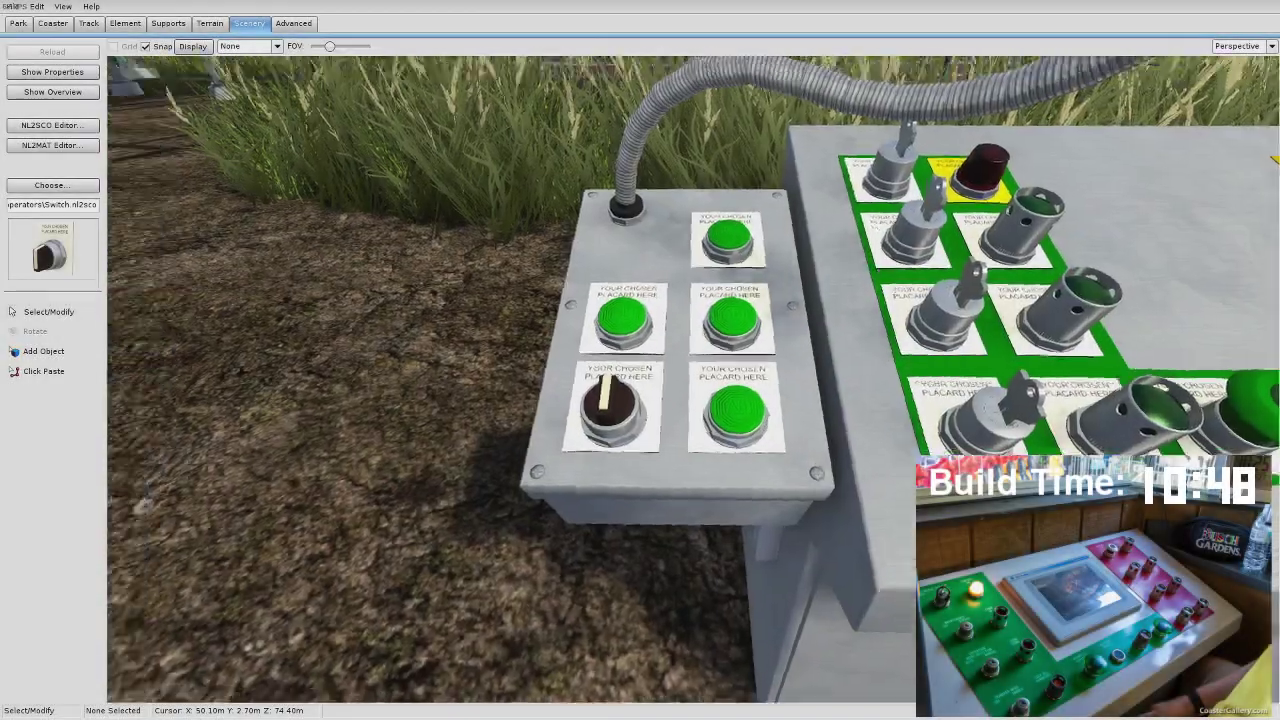
{"action": "right_click_drag", "start_coordinate": [403, 404], "coordinate": [430, 390]}
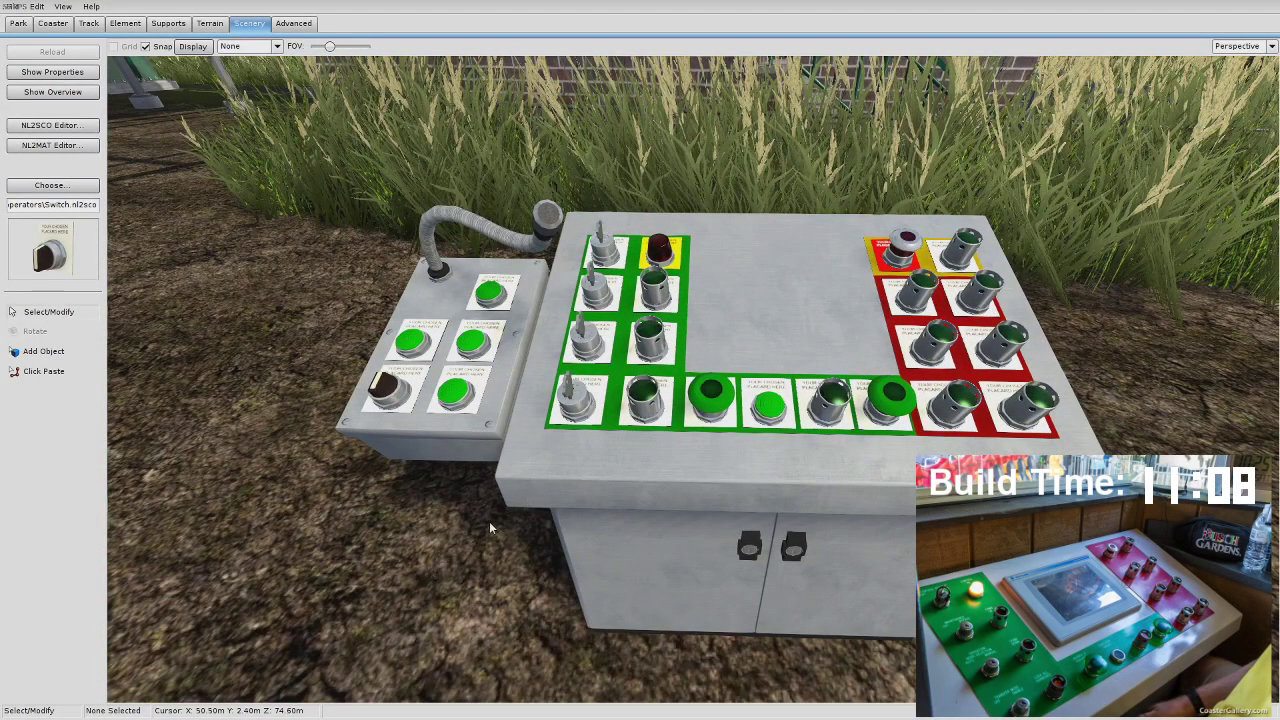
{"action": "right_click_drag", "start_coordinate": [489, 521], "coordinate": [506, 492]}
Step: Open the properties of the rearmost key switch in the main panel's green column and name it starting with "Dive - Main."
{"action": "key", "text": "super"}
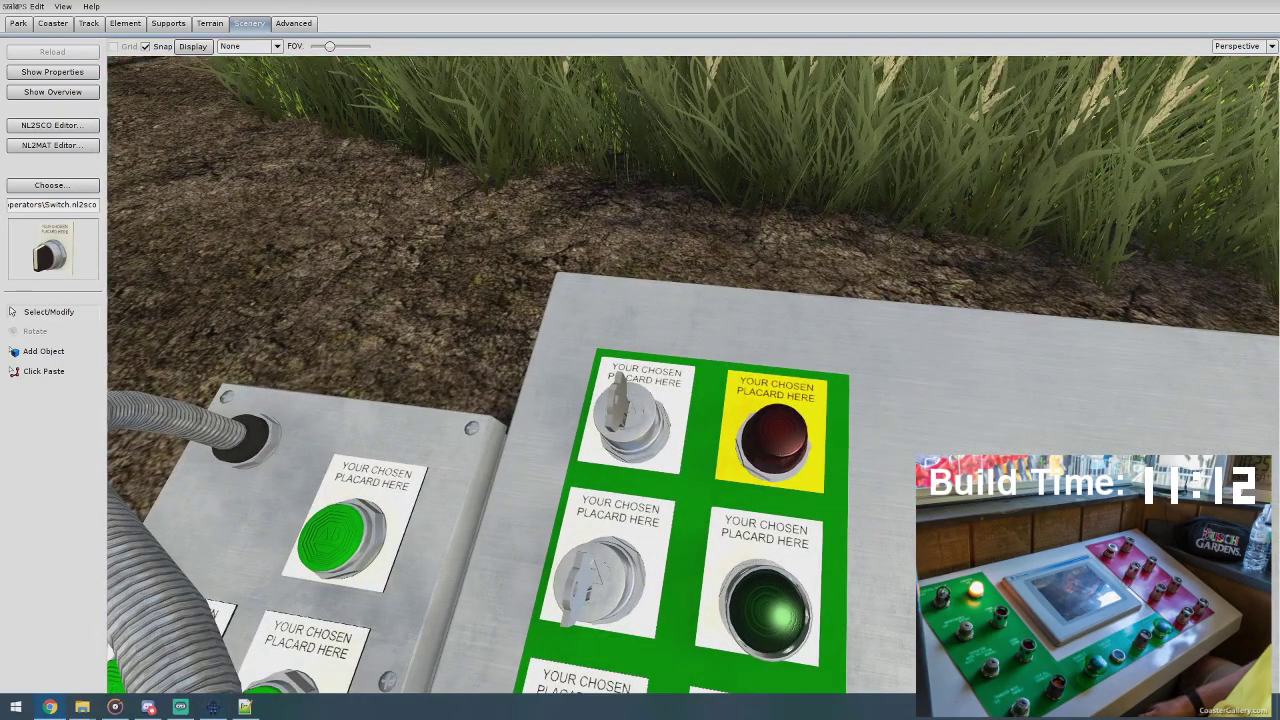
{"action": "left_click", "coordinate": [480, 412]}
{"action": "mouse_move", "coordinate": [456, 393]}
{"action": "right_mouse_down"}
{"action": "mouse_move", "coordinate": [452, 378]}
{"action": "mouse_move", "coordinate": [460, 400]}
{"action": "right_mouse_up"}
{"action": "double_click", "coordinate": [598, 470]}
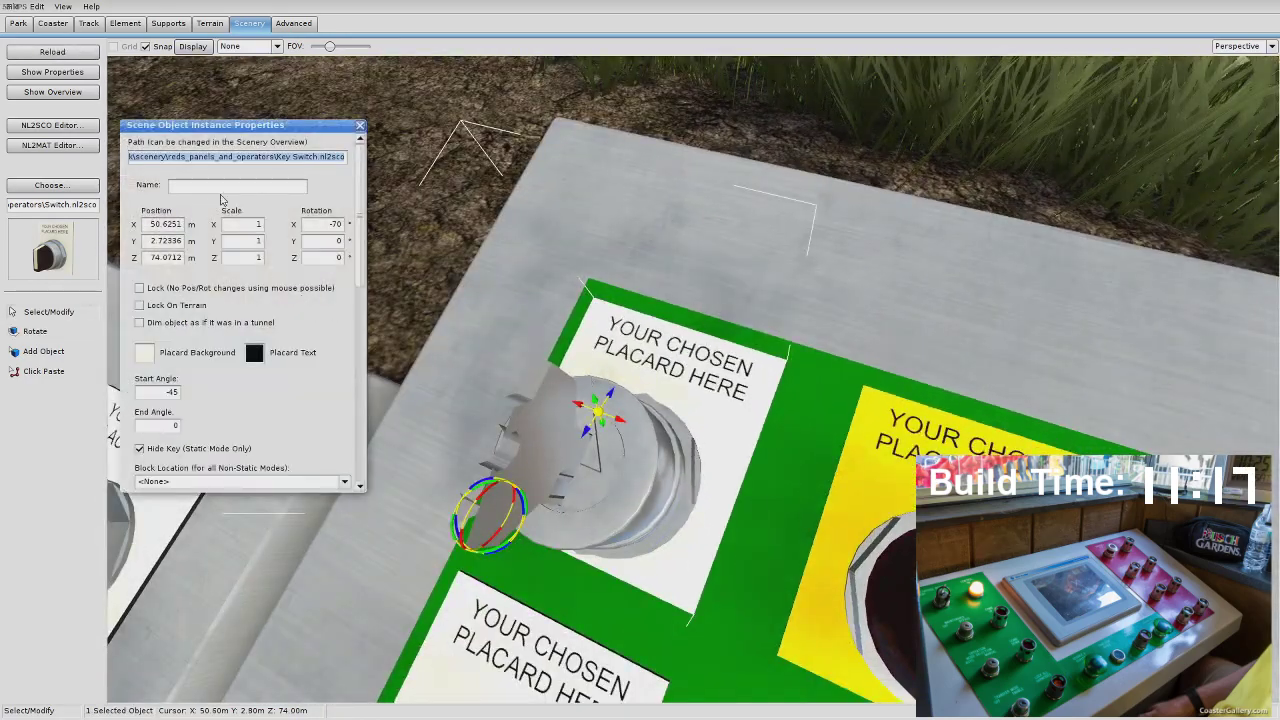
{"action": "left_click", "coordinate": [210, 189]}
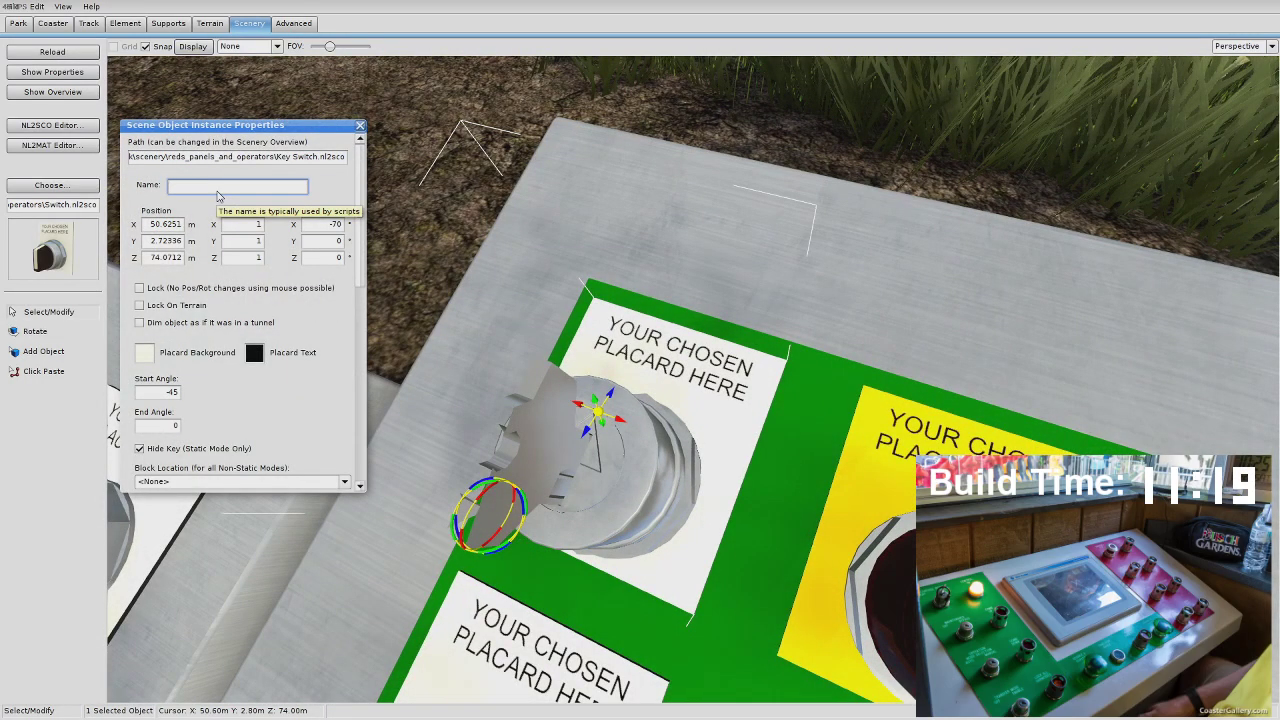
{"action": "type", "text": "Dive - Ma"}
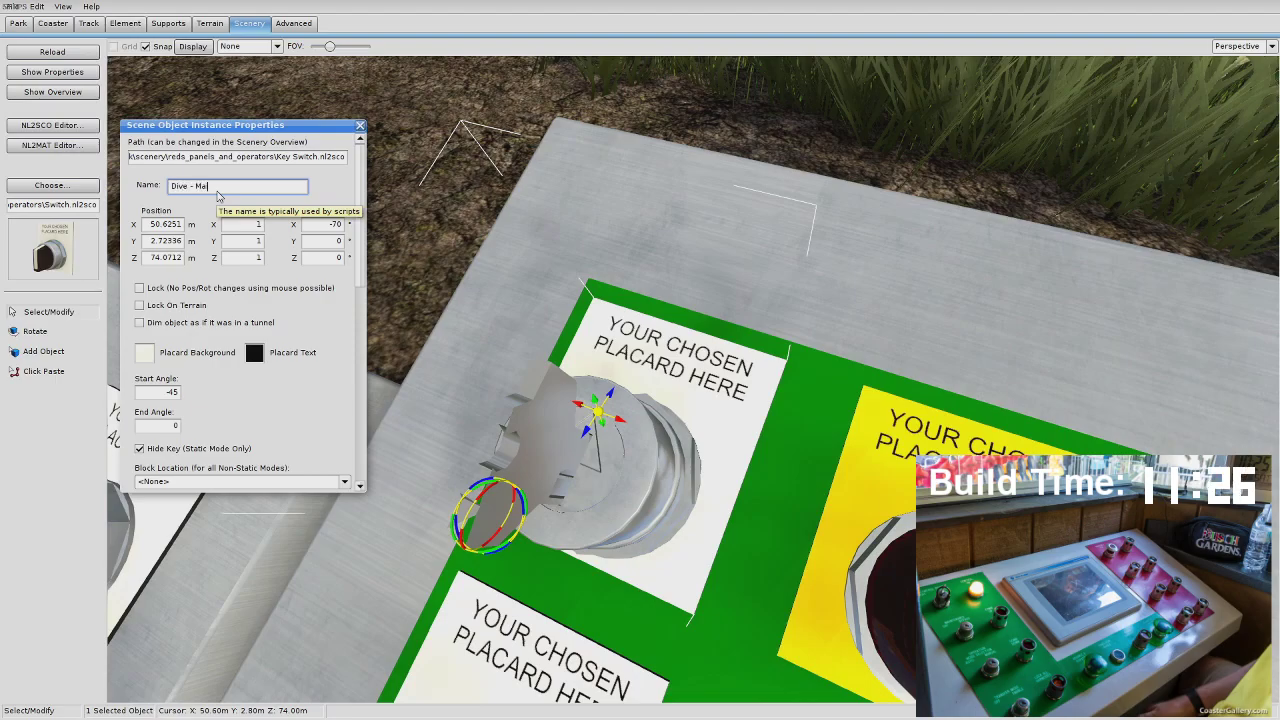
{"action": "type", "text": "in."}
Step: Review the rearmost key switch's options and change its placard from Operation Mode to Control Power (Off / On)
{"action": "scroll", "coordinate": [225, 200], "scroll_direction": "down", "scroll_amount": 5}
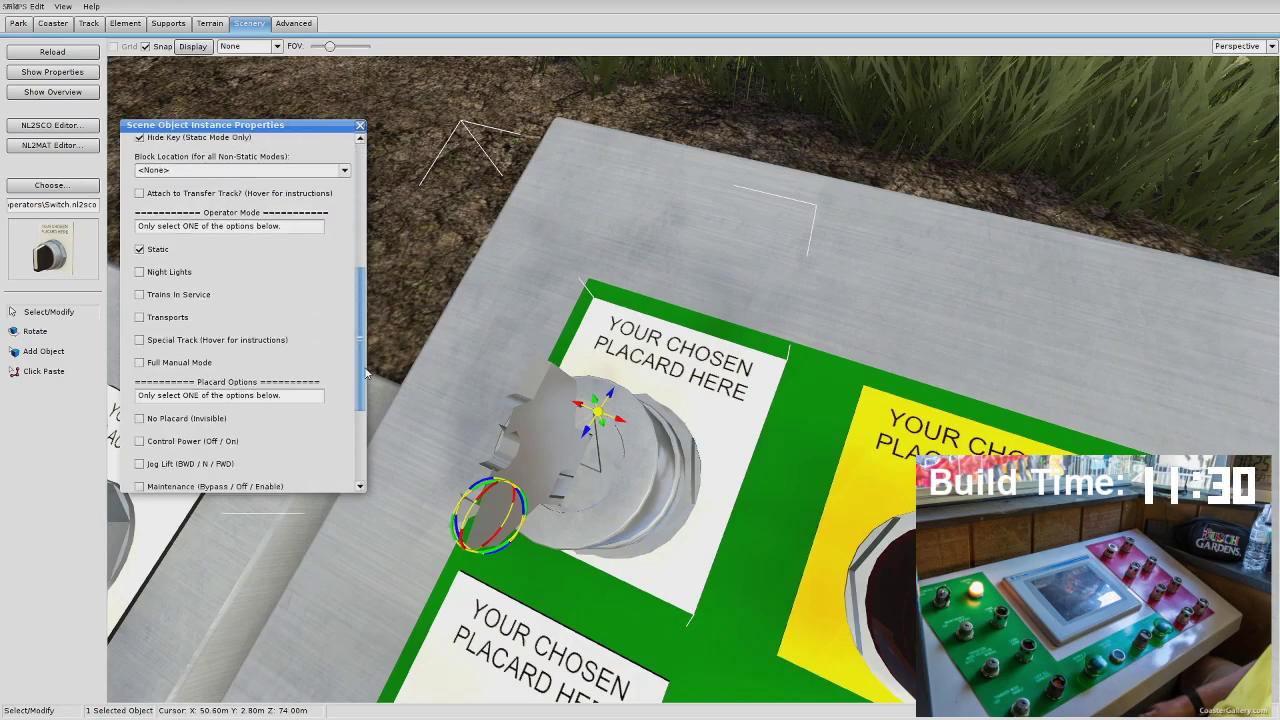
{"action": "scroll", "coordinate": [235, 203], "scroll_direction": "up", "scroll_amount": 5}
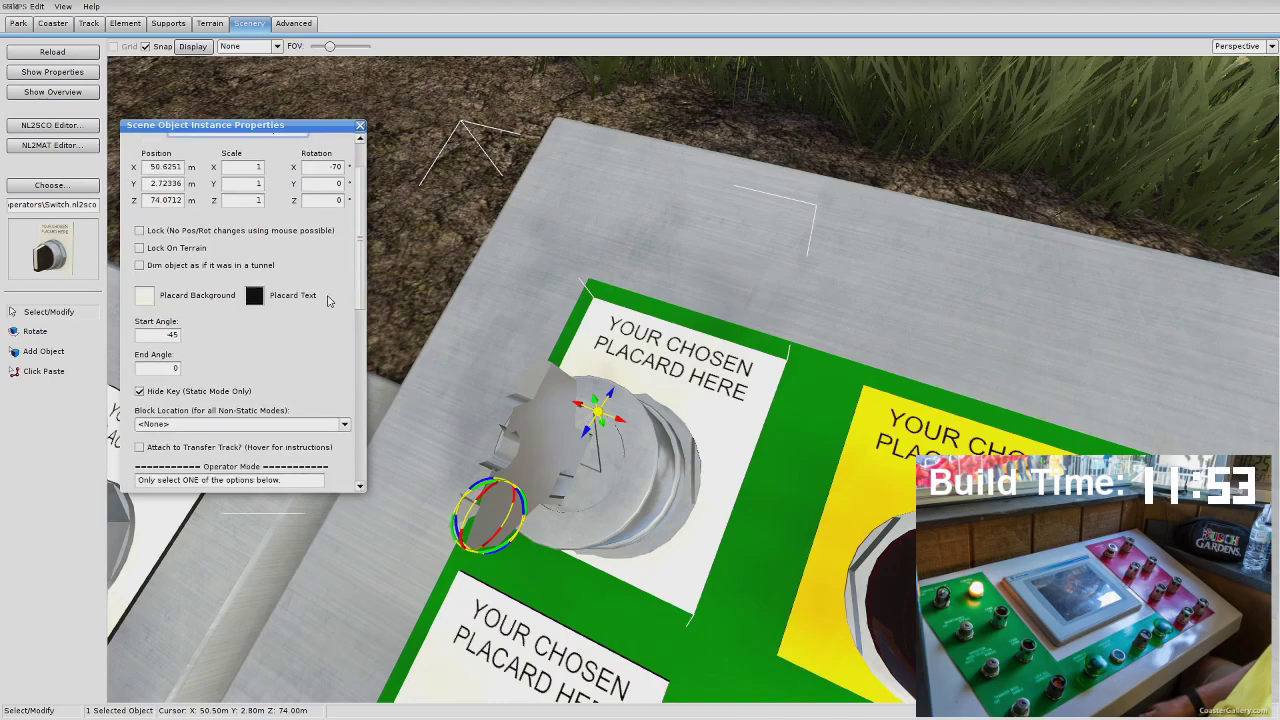
{"action": "scroll", "coordinate": [364, 289], "scroll_direction": "down", "scroll_amount": 2}
{"action": "scroll", "coordinate": [364, 289], "scroll_direction": "down", "scroll_amount": 1}
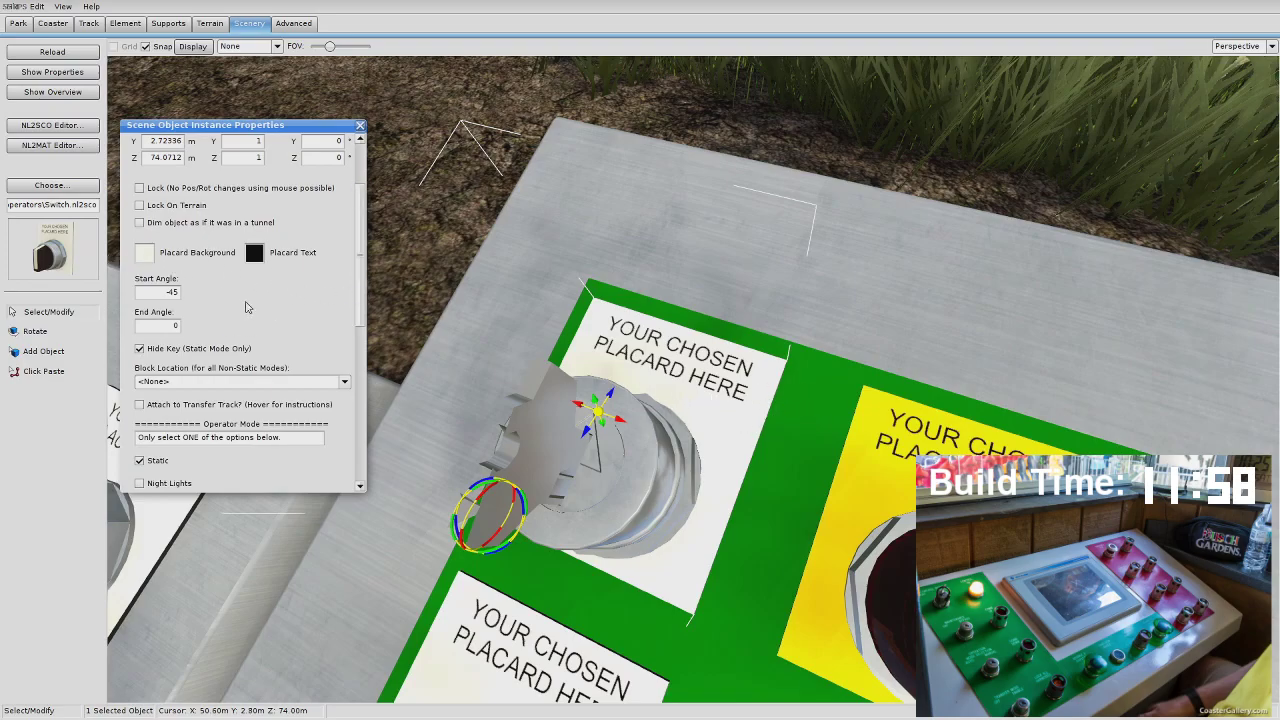
{"action": "left_click_drag", "start_coordinate": [359, 268], "coordinate": [362, 280]}
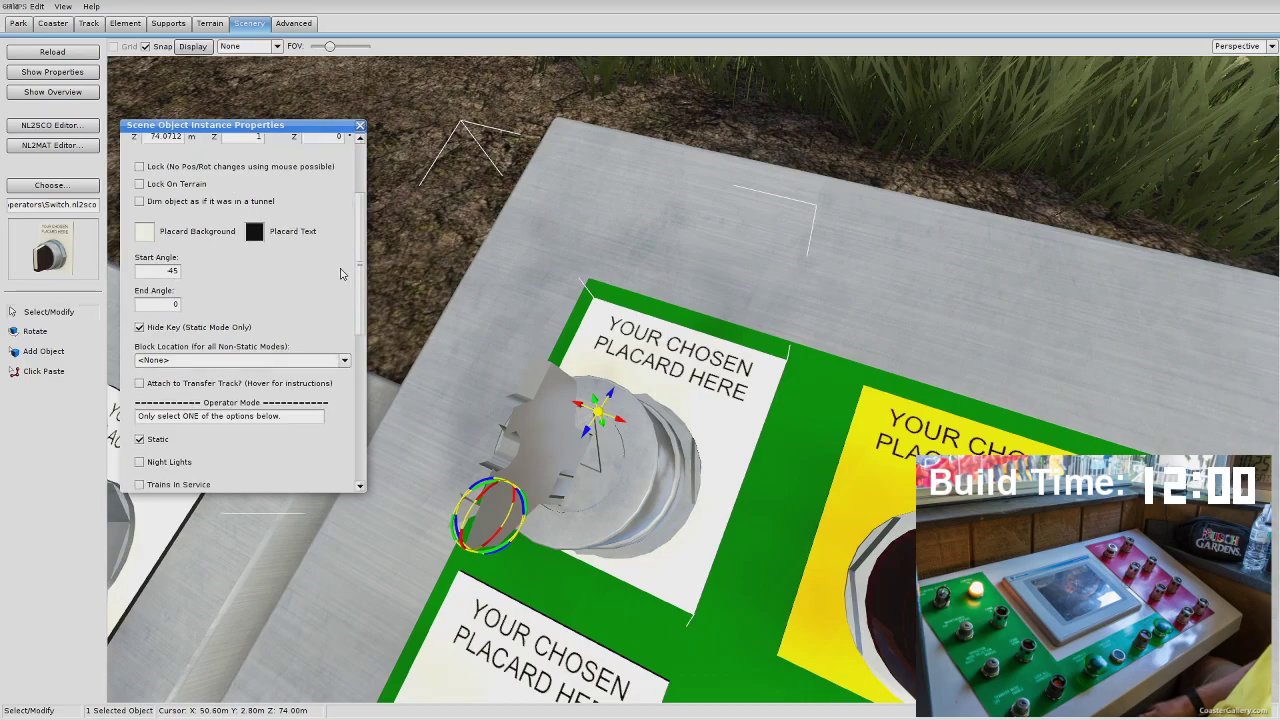
{"action": "scroll", "coordinate": [357, 276], "scroll_direction": "down", "scroll_amount": 1}
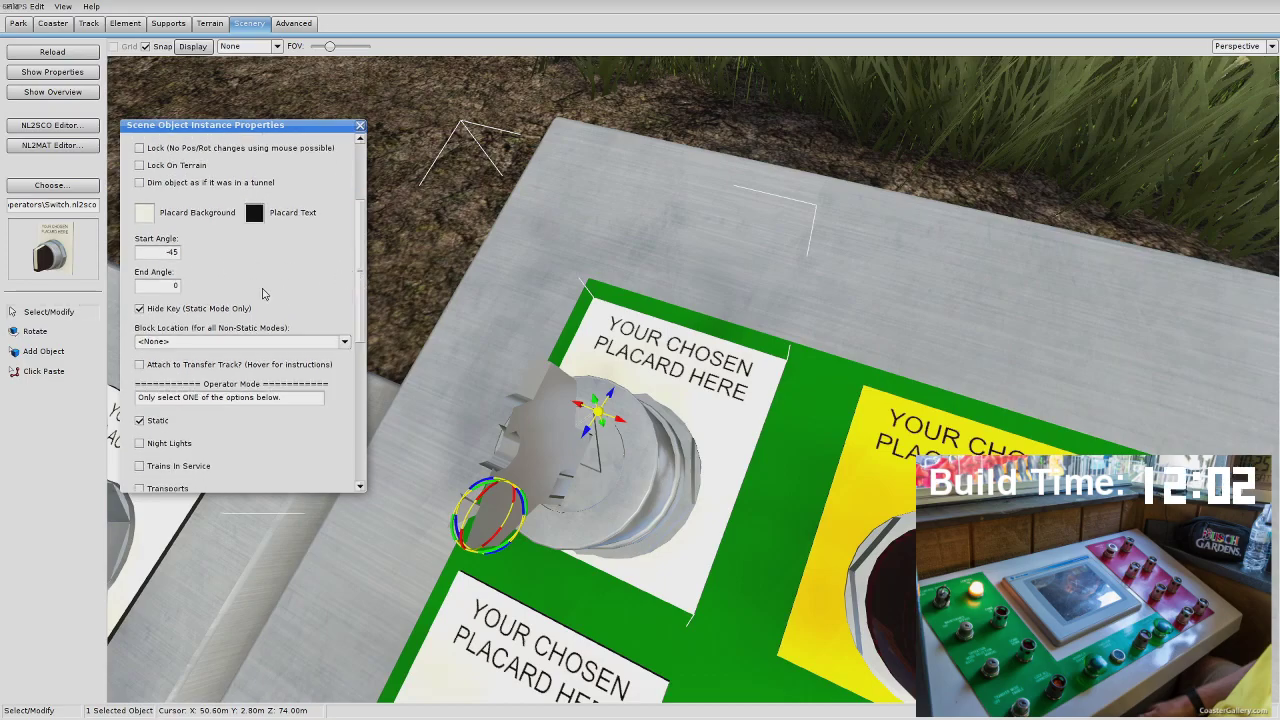
{"action": "left_click_drag", "start_coordinate": [361, 289], "coordinate": [362, 432]}
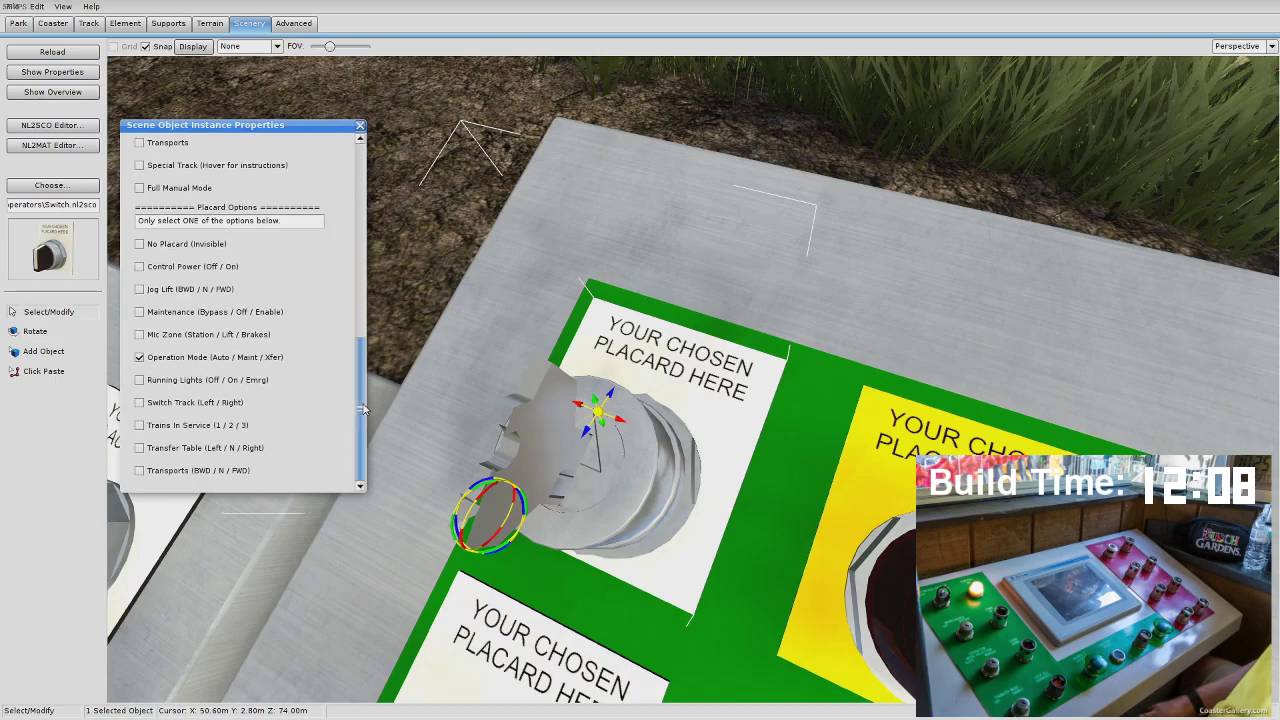
{"action": "mouse_move", "coordinate": [362, 408]}
{"action": "left_mouse_down"}
{"action": "mouse_move", "coordinate": [362, 280]}
{"action": "mouse_move", "coordinate": [363, 426]}
{"action": "left_mouse_up"}
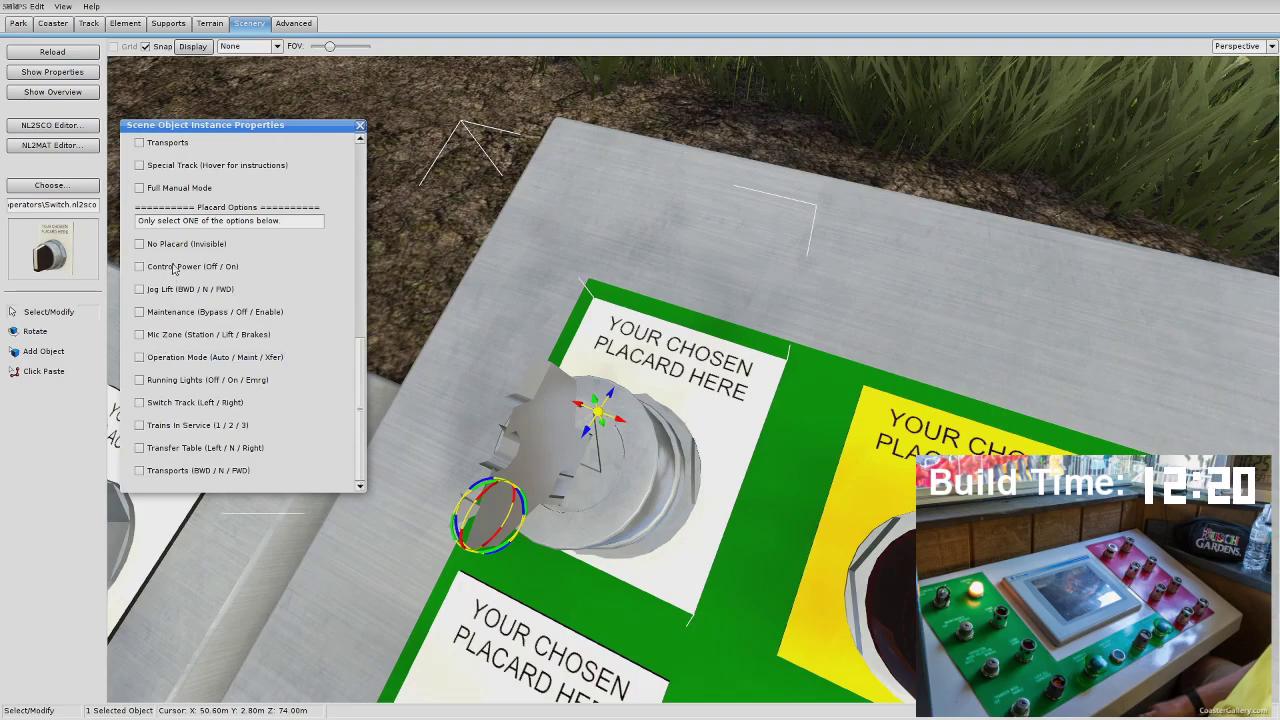
Step: Keep the key switch in Static operator mode and assign its block location to Dive Coaster/Station
{"action": "left_click_drag", "start_coordinate": [359, 390], "coordinate": [366, 320]}
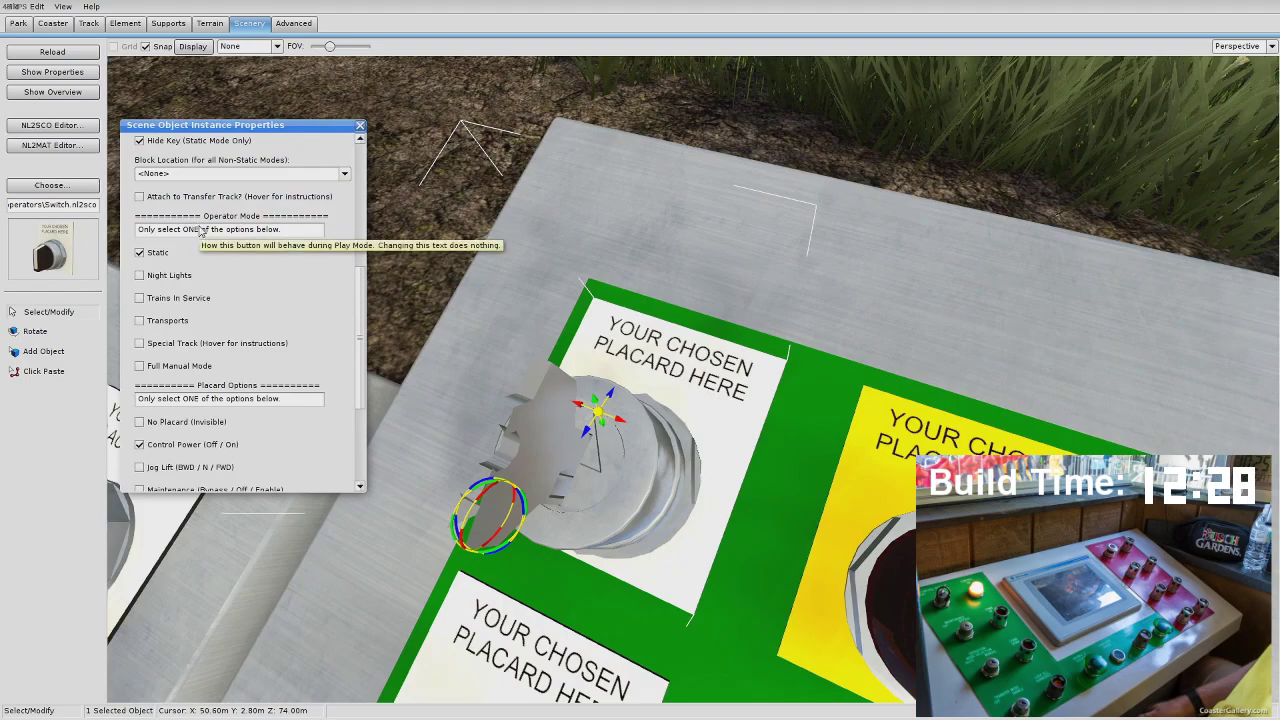
{"action": "scroll", "coordinate": [360, 286], "scroll_direction": "up", "scroll_amount": 1}
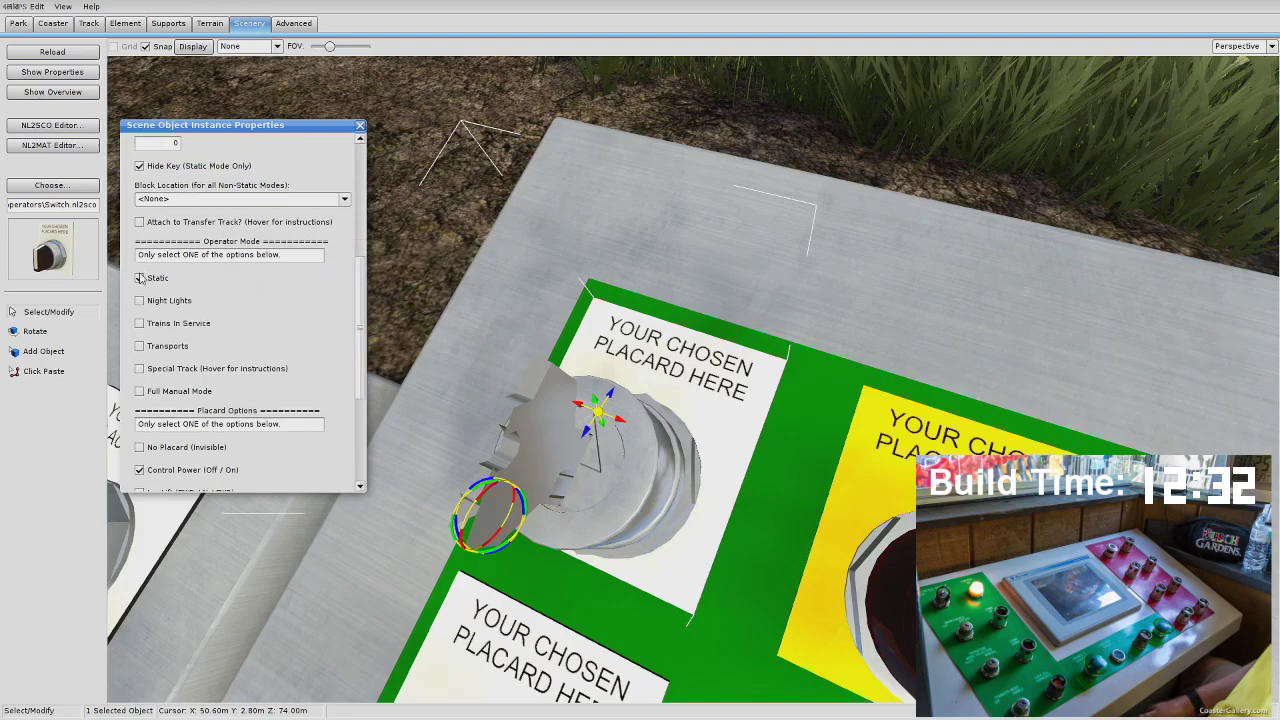
{"action": "scroll", "coordinate": [230, 304], "scroll_direction": "up", "scroll_amount": 3}
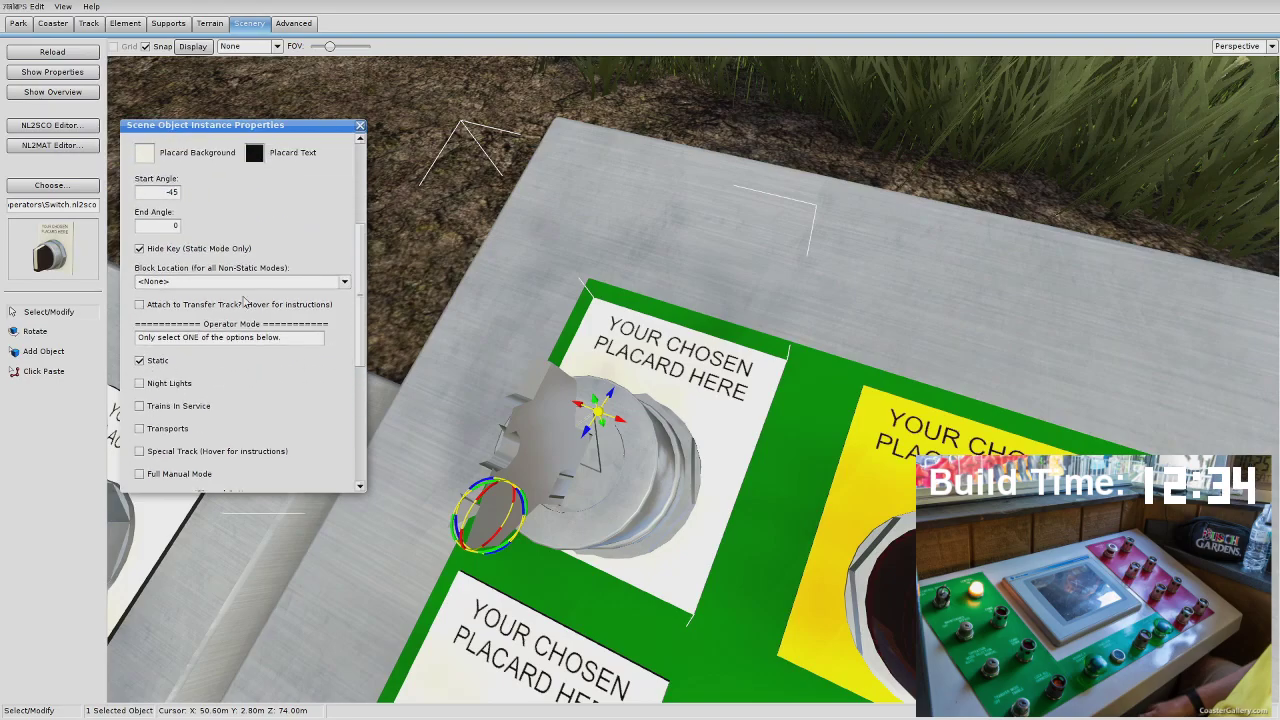
{"action": "mouse_move", "coordinate": [256, 312]}
{"action": "scroll", "coordinate": [360, 295], "scroll_direction": "down", "scroll_amount": 2}
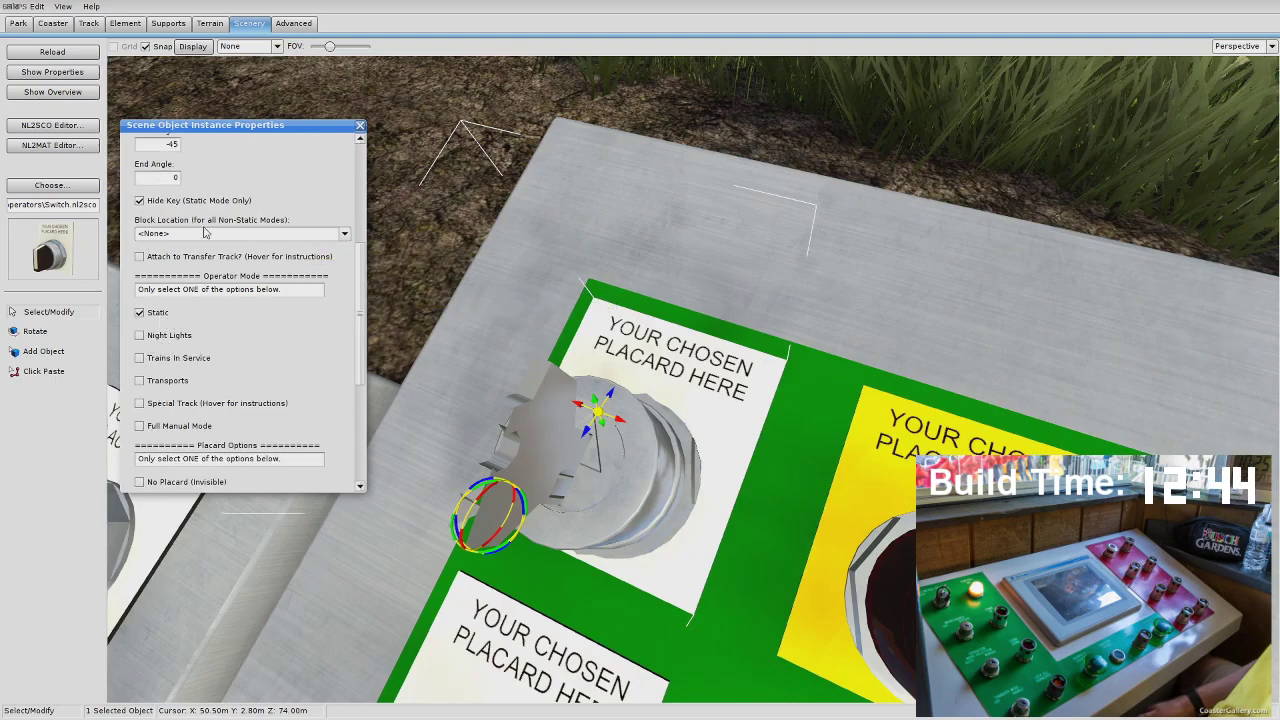
{"action": "scroll", "coordinate": [360, 277], "scroll_direction": "up", "scroll_amount": 1}
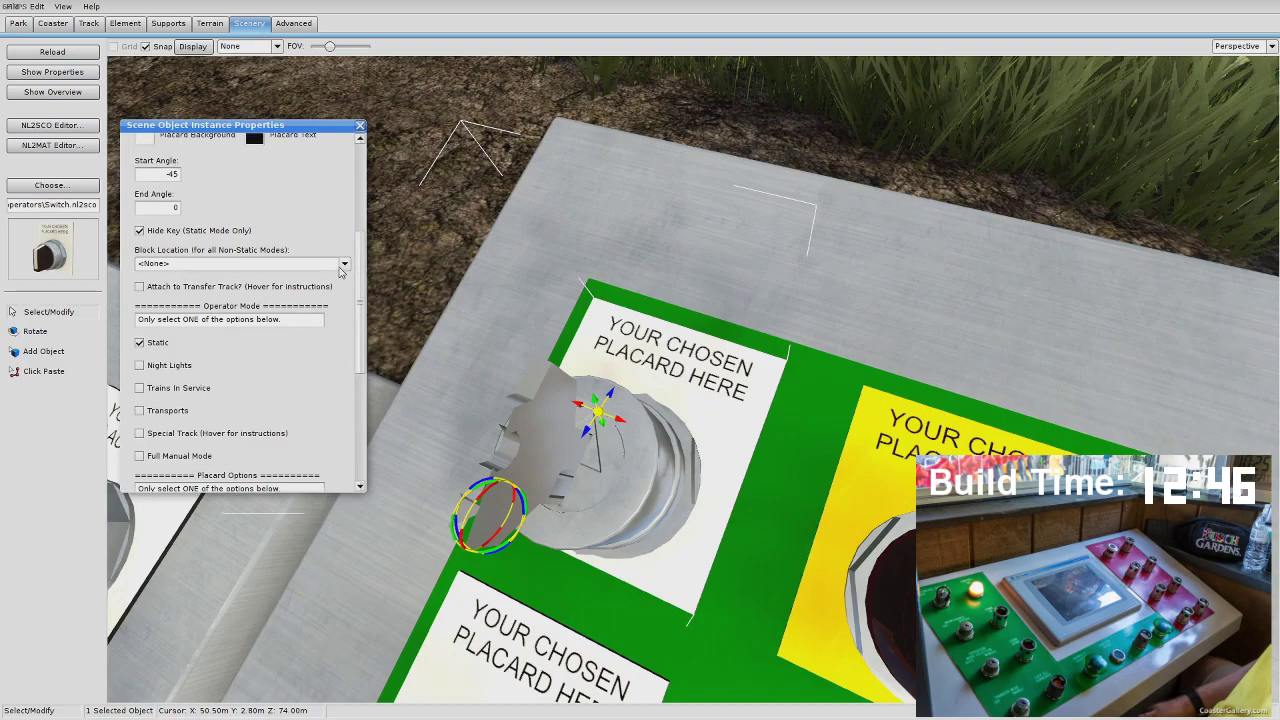
{"action": "left_click", "coordinate": [344, 268]}
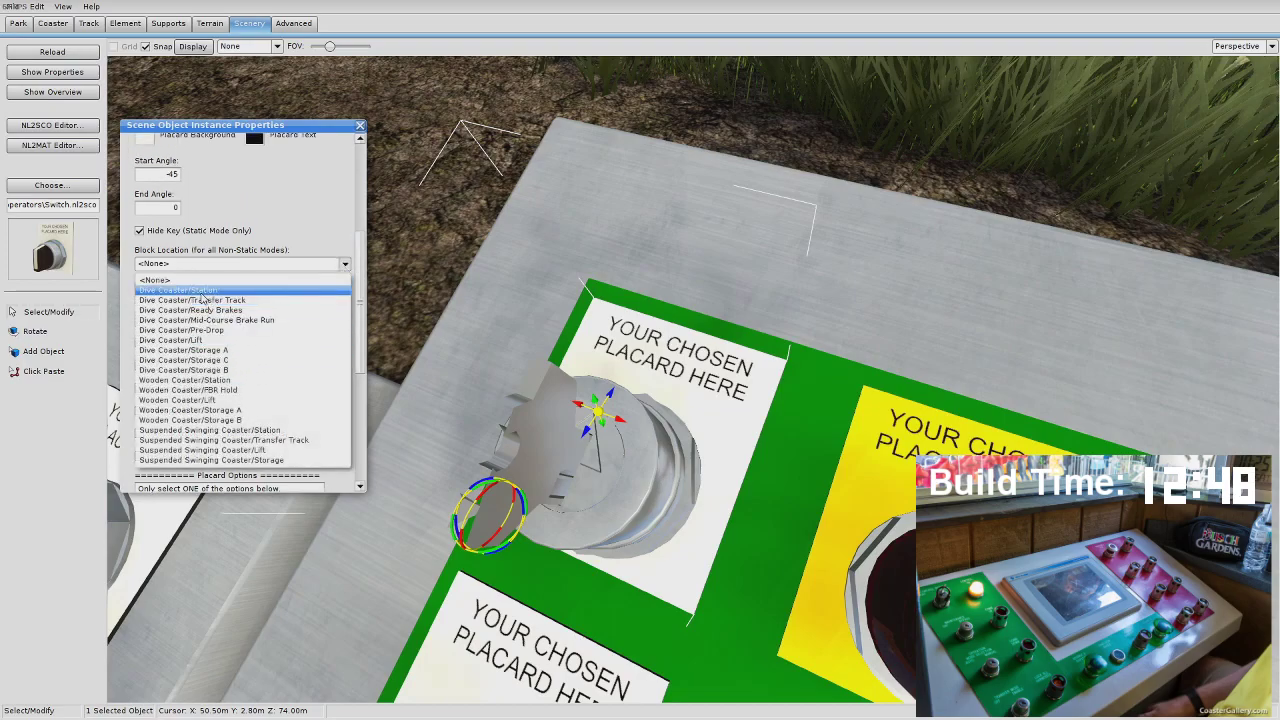
{"action": "left_click", "coordinate": [201, 292]}
{"action": "scroll", "coordinate": [275, 325], "scroll_direction": "up", "scroll_amount": 1}
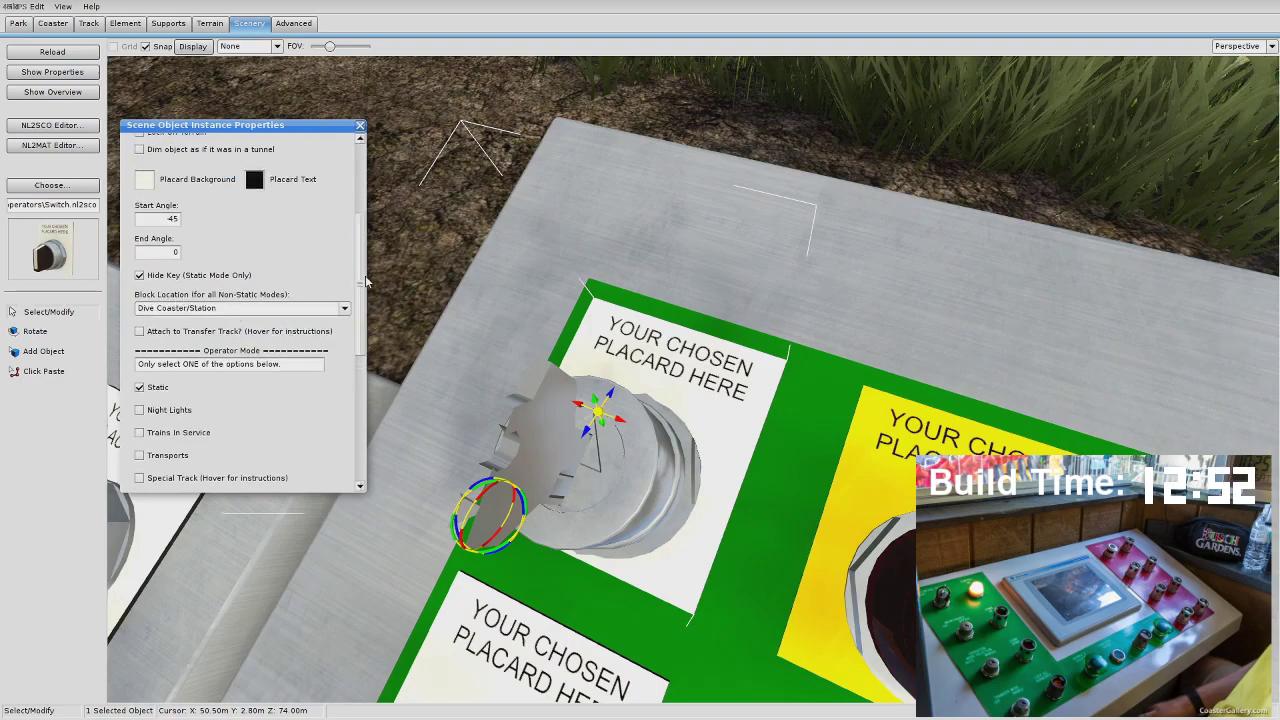
Step: Turn off Hide Key for the Control Power key switch and set its start angle to 45
{"action": "left_click_drag", "start_coordinate": [360, 276], "coordinate": [357, 269]}
{"action": "mouse_move", "coordinate": [193, 297]}
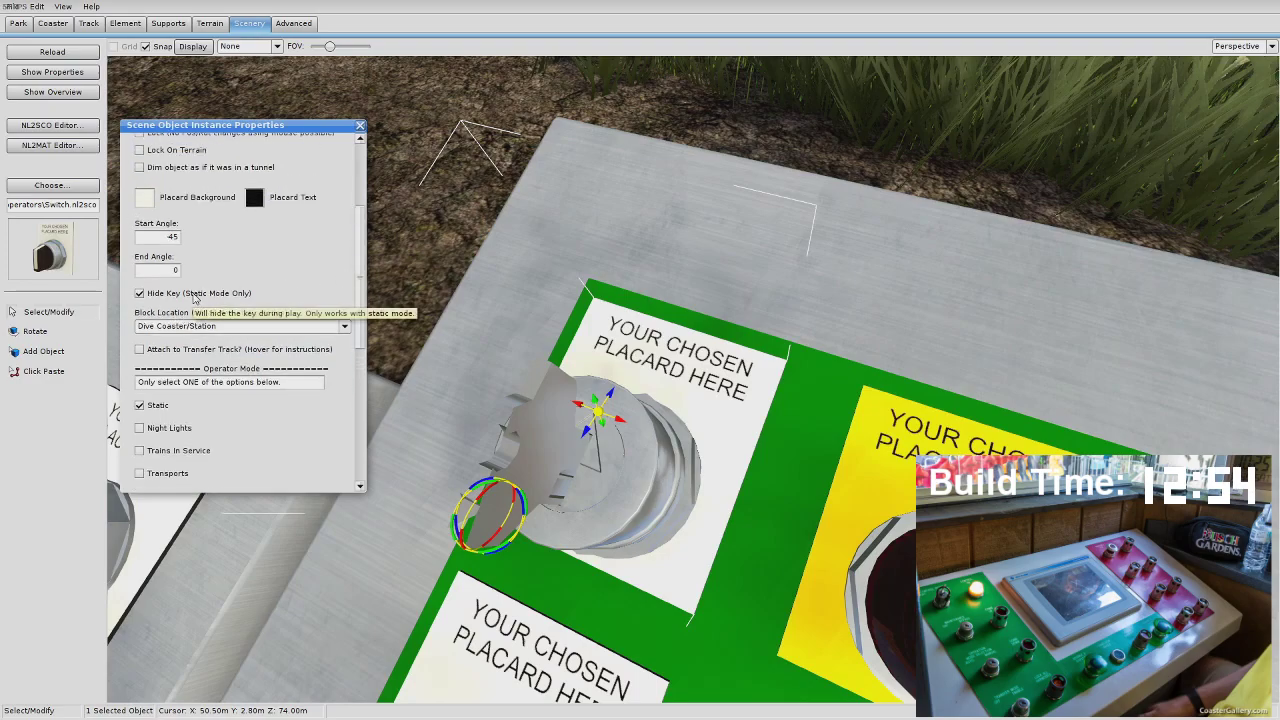
{"action": "left_click", "coordinate": [196, 296]}
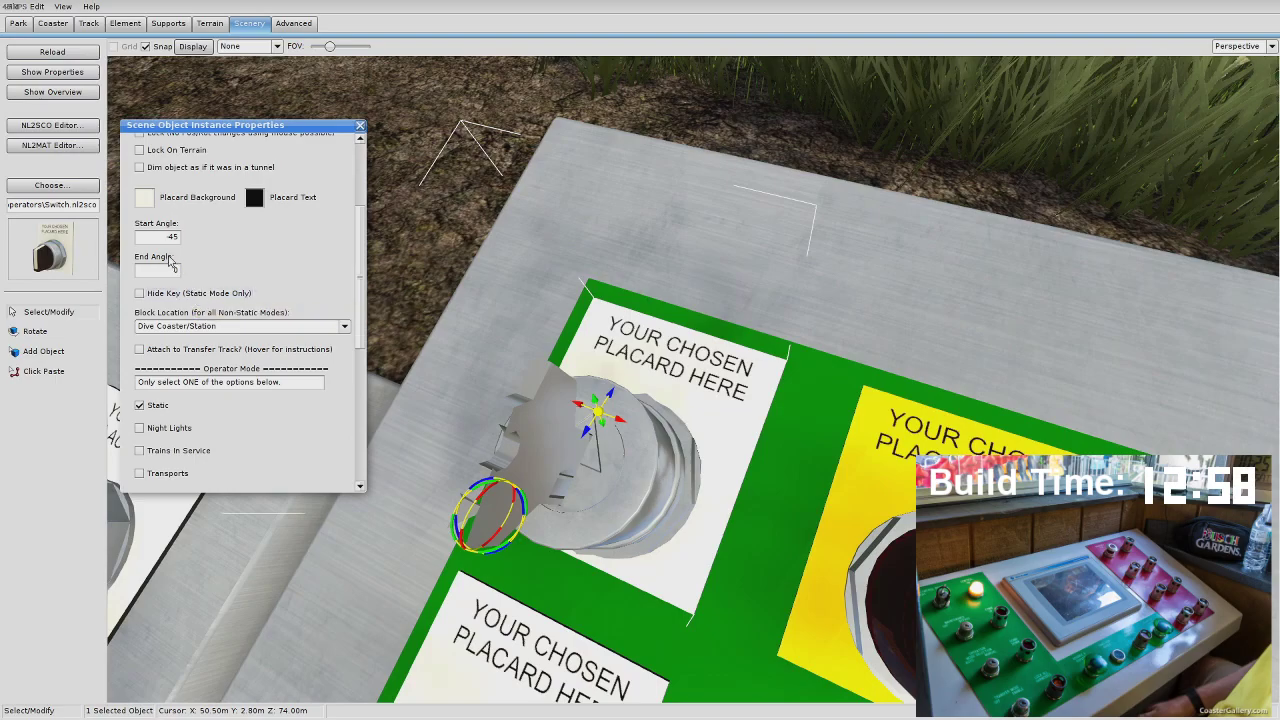
{"action": "scroll", "coordinate": [363, 284], "scroll_direction": "up", "scroll_amount": 1}
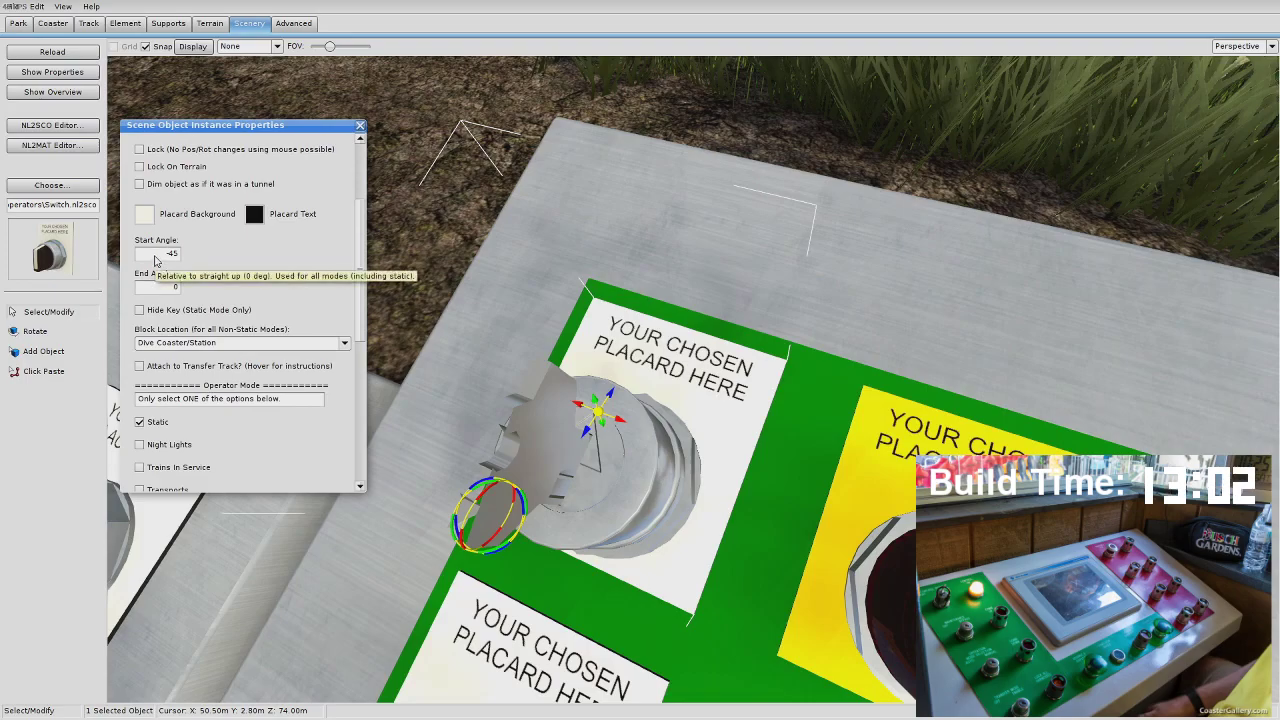
{"action": "left_click", "coordinate": [160, 257]}
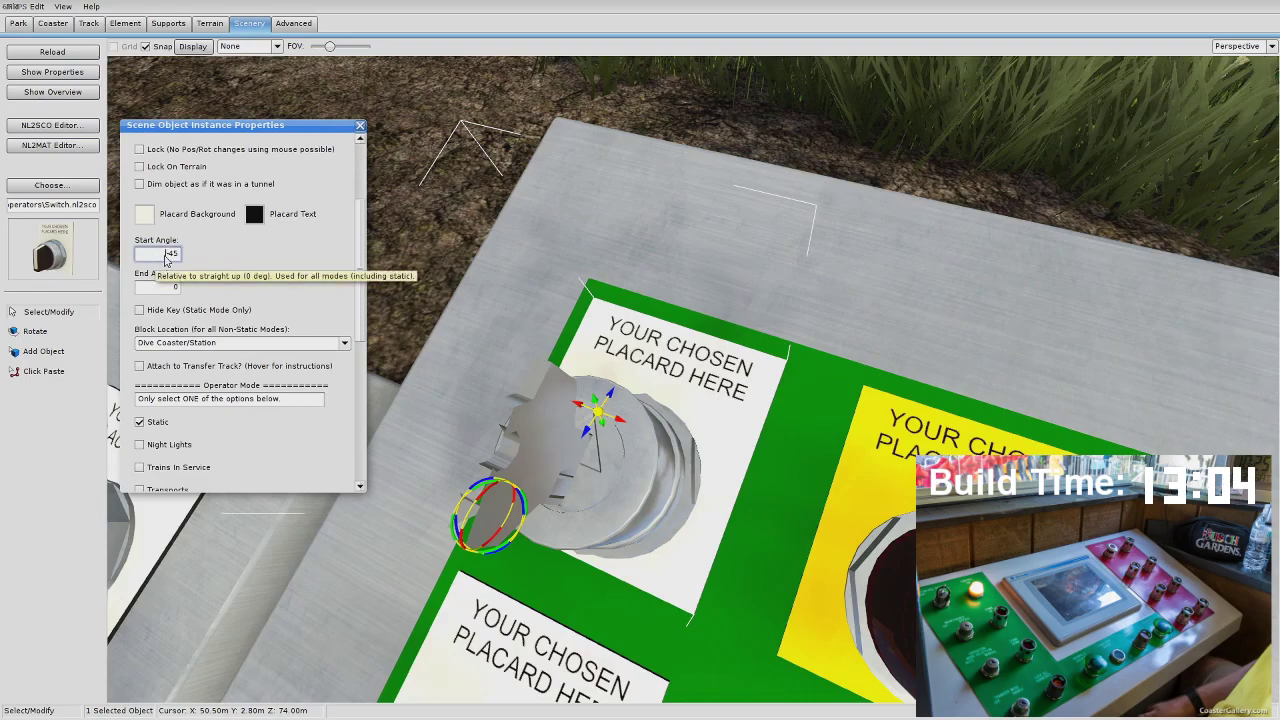
{"action": "left_click", "coordinate": [167, 256]}
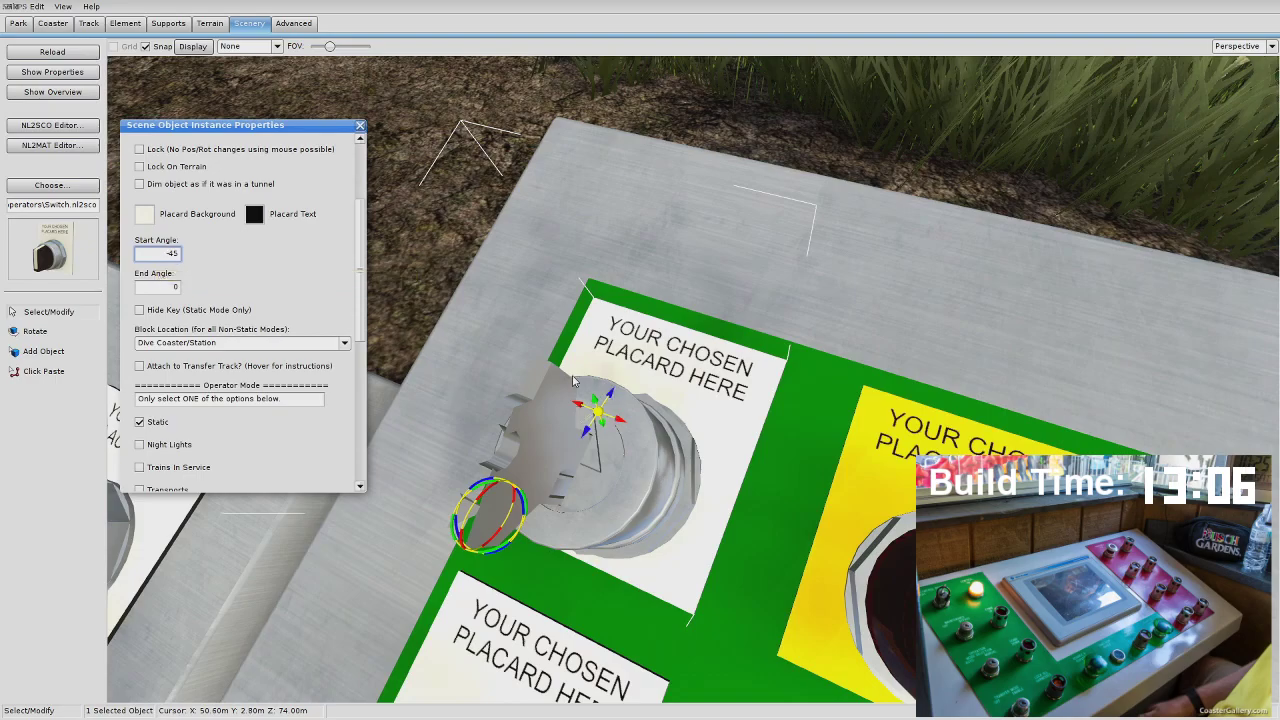
{"action": "double_click", "coordinate": [166, 257]}
{"action": "left_click", "coordinate": [149, 292]}
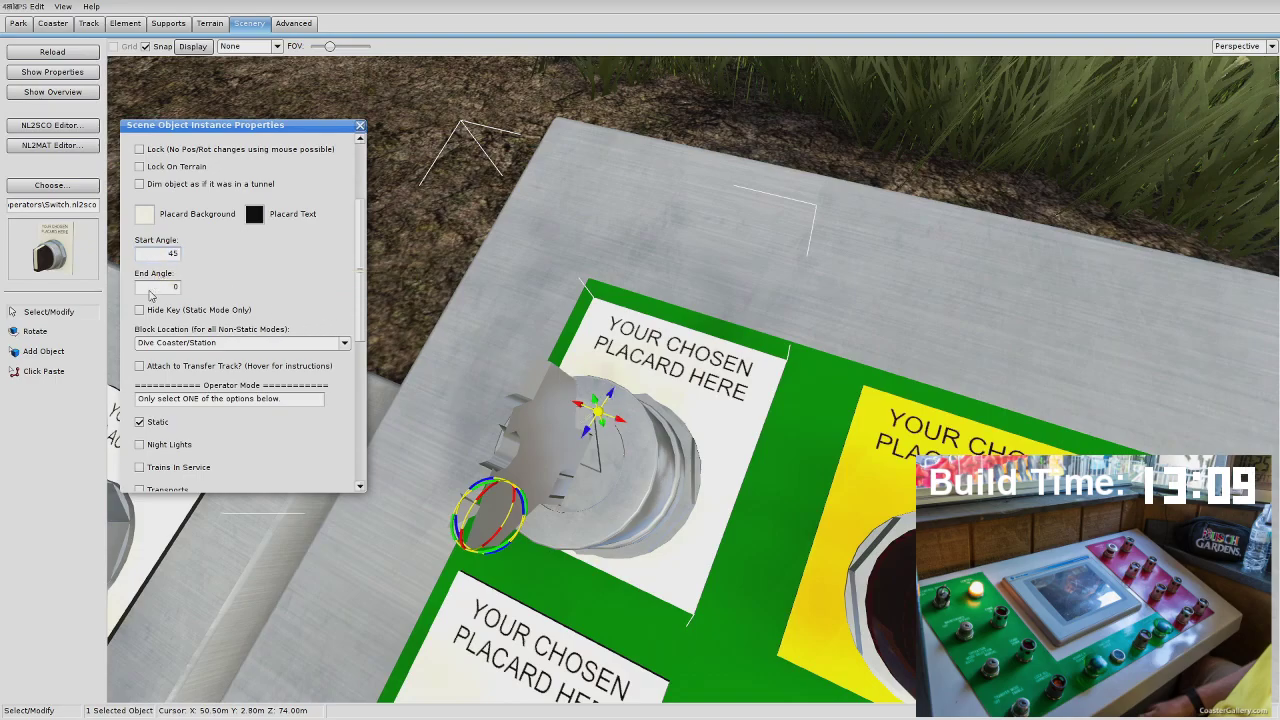
Step: Close the instance properties, save the project and view the Control Power key switch in play mode
{"action": "left_click", "coordinate": [360, 125]}
{"action": "left_click", "coordinate": [289, 237]}
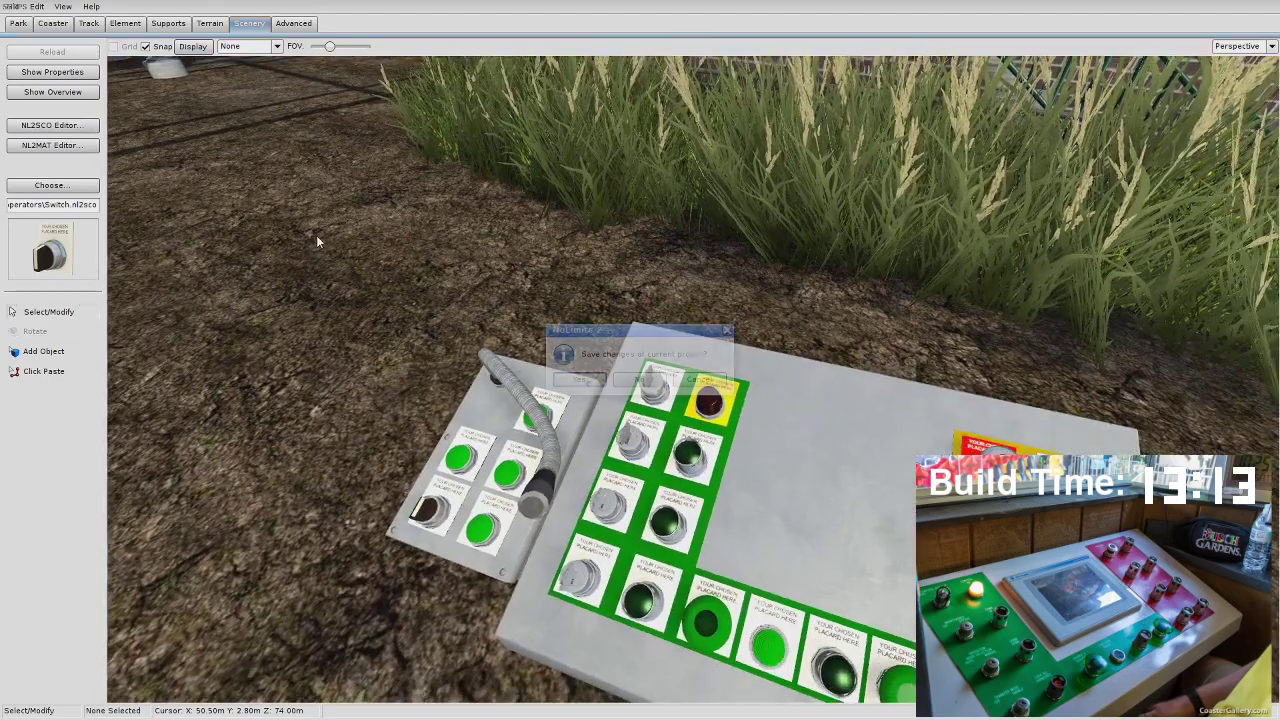
{"action": "left_click", "coordinate": [581, 385]}
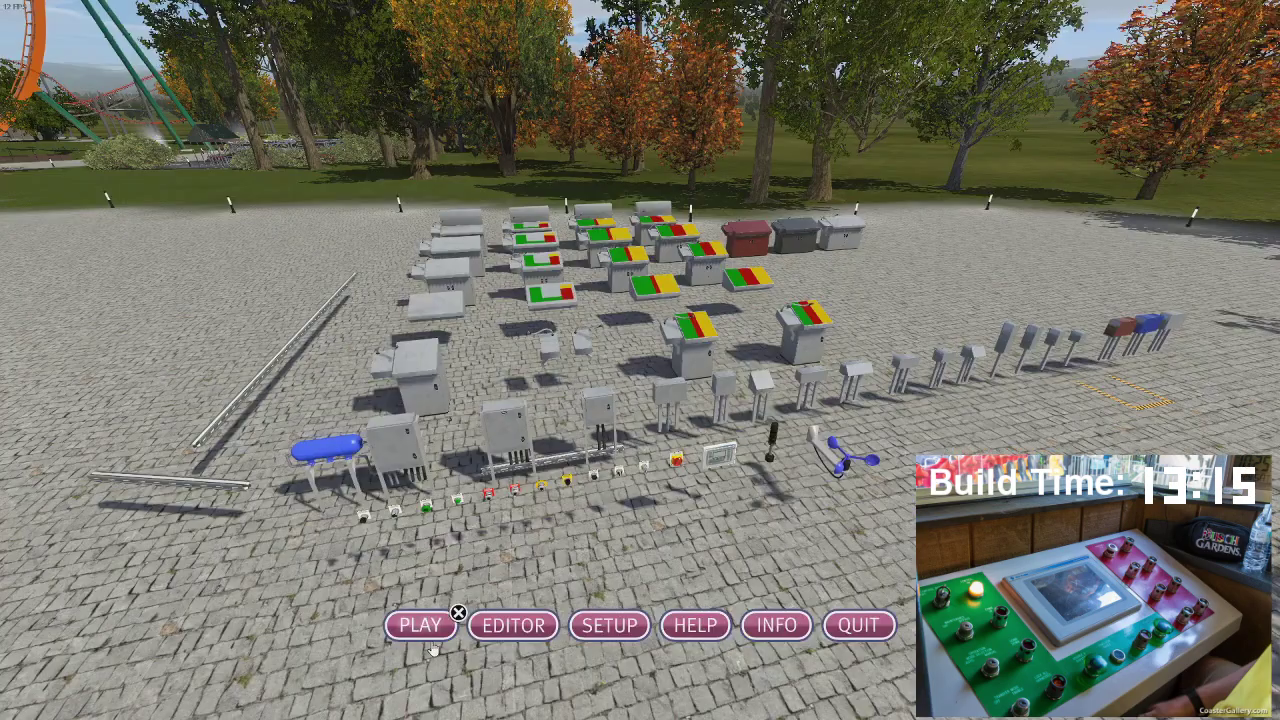
{"action": "left_click", "coordinate": [428, 622]}
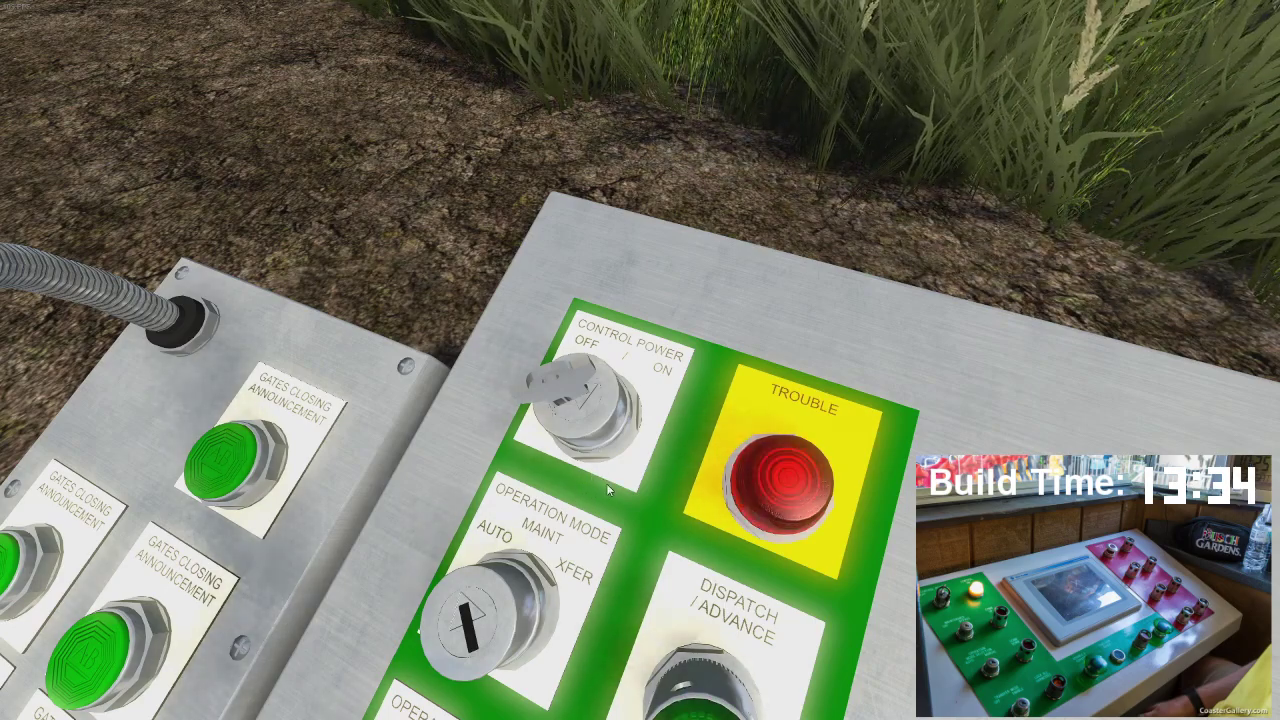
Step: Return to the editor and change the second key switch's placard in the green column to Maintenance (Bypass / Off / Enable)
{"action": "key", "text": "Escape"}
{"action": "left_click", "coordinate": [514, 625]}
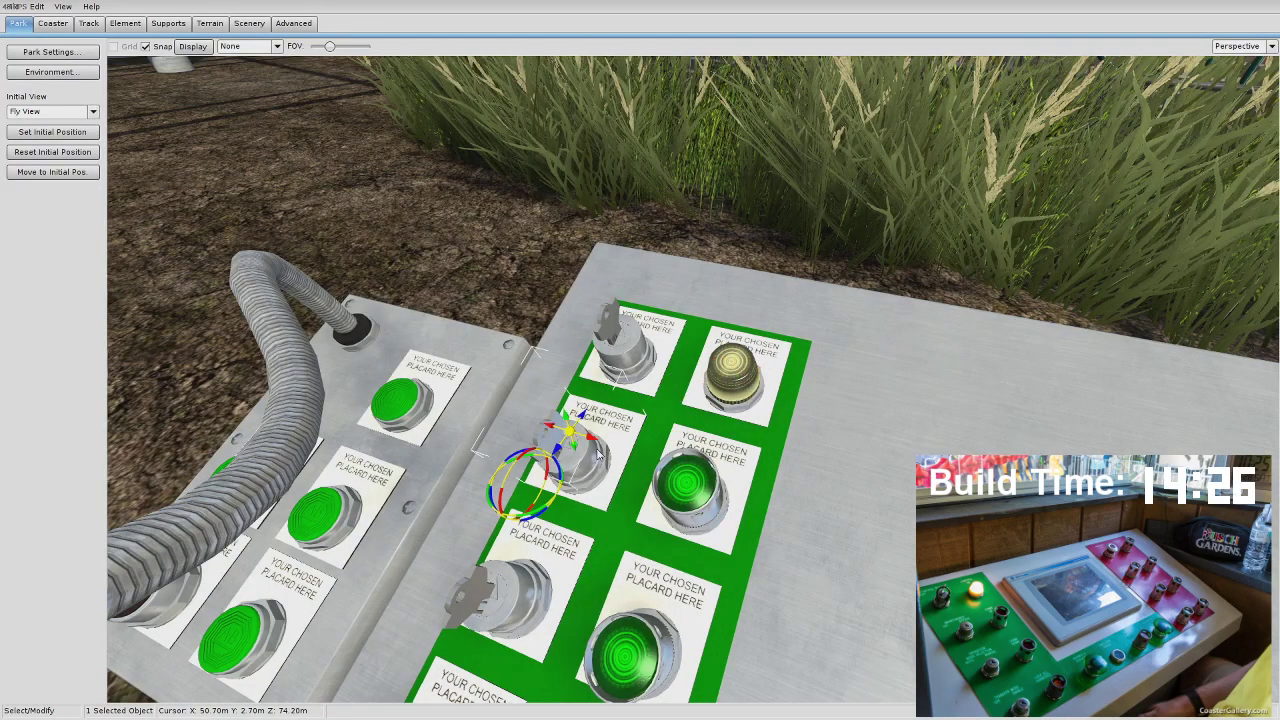
{"action": "double_click", "coordinate": [611, 466]}
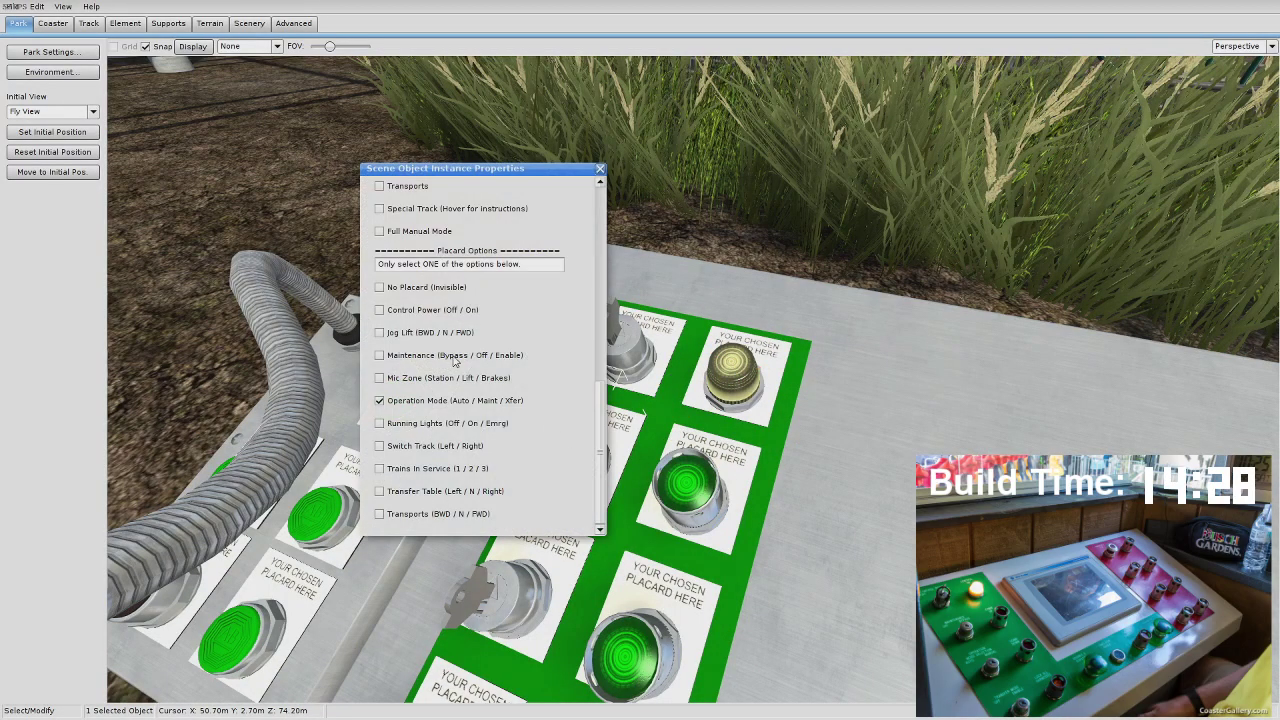
{"action": "scroll", "coordinate": [453, 362], "scroll_direction": "up", "scroll_amount": 3}
{"action": "scroll", "coordinate": [453, 362], "scroll_direction": "up", "scroll_amount": 5}
{"action": "scroll", "coordinate": [430, 385], "scroll_direction": "down", "scroll_amount": 10}
{"action": "left_click", "coordinate": [400, 360]}
Step: Change the Maintenance key switch's operator mode from Static to Full Manual Mode
{"action": "left_click_drag", "start_coordinate": [601, 408], "coordinate": [596, 338]}
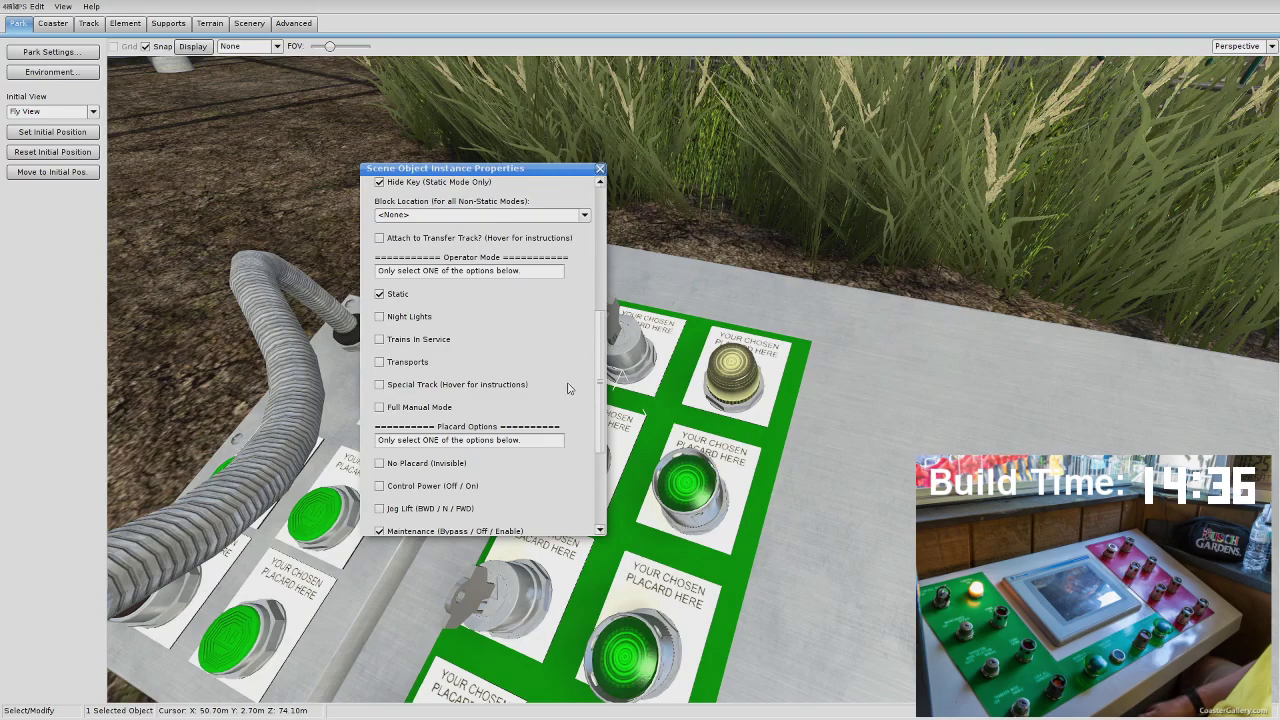
{"action": "scroll", "coordinate": [569, 395], "scroll_direction": "down", "scroll_amount": 2}
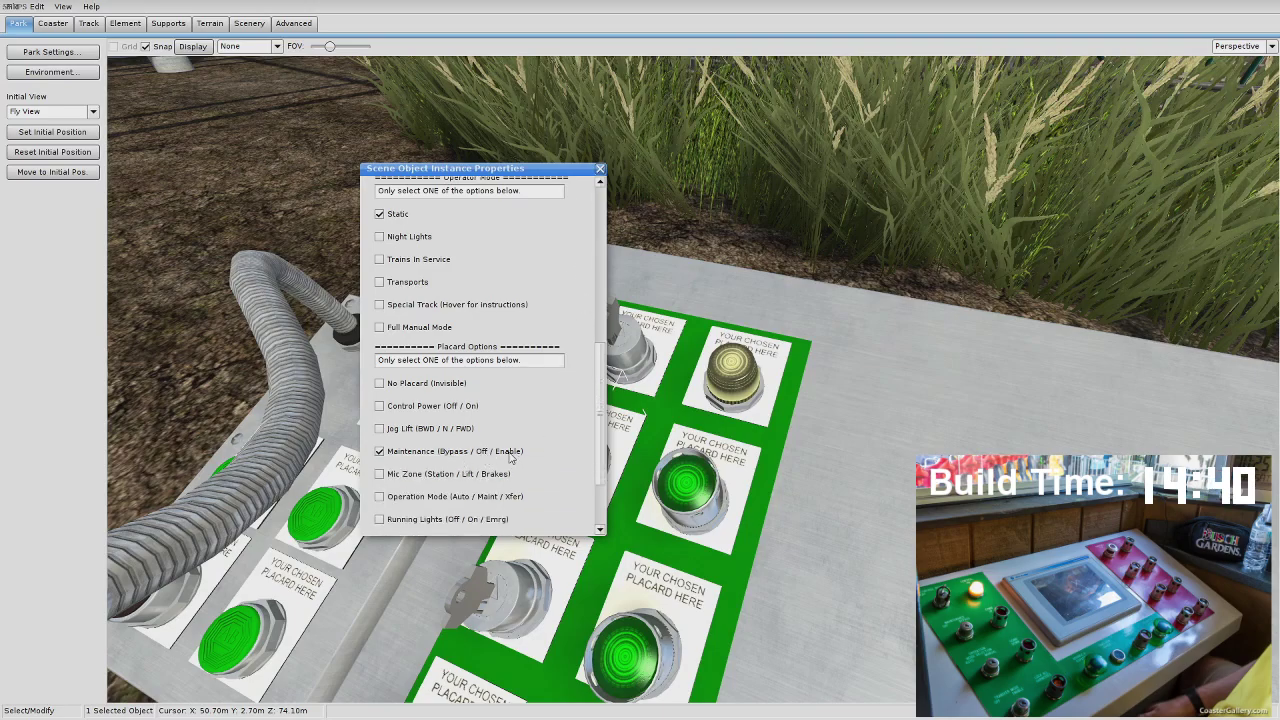
{"action": "left_click", "coordinate": [410, 329]}
{"action": "scroll", "coordinate": [434, 345], "scroll_direction": "up", "scroll_amount": 1}
{"action": "scroll", "coordinate": [395, 300], "scroll_direction": "up", "scroll_amount": 1}
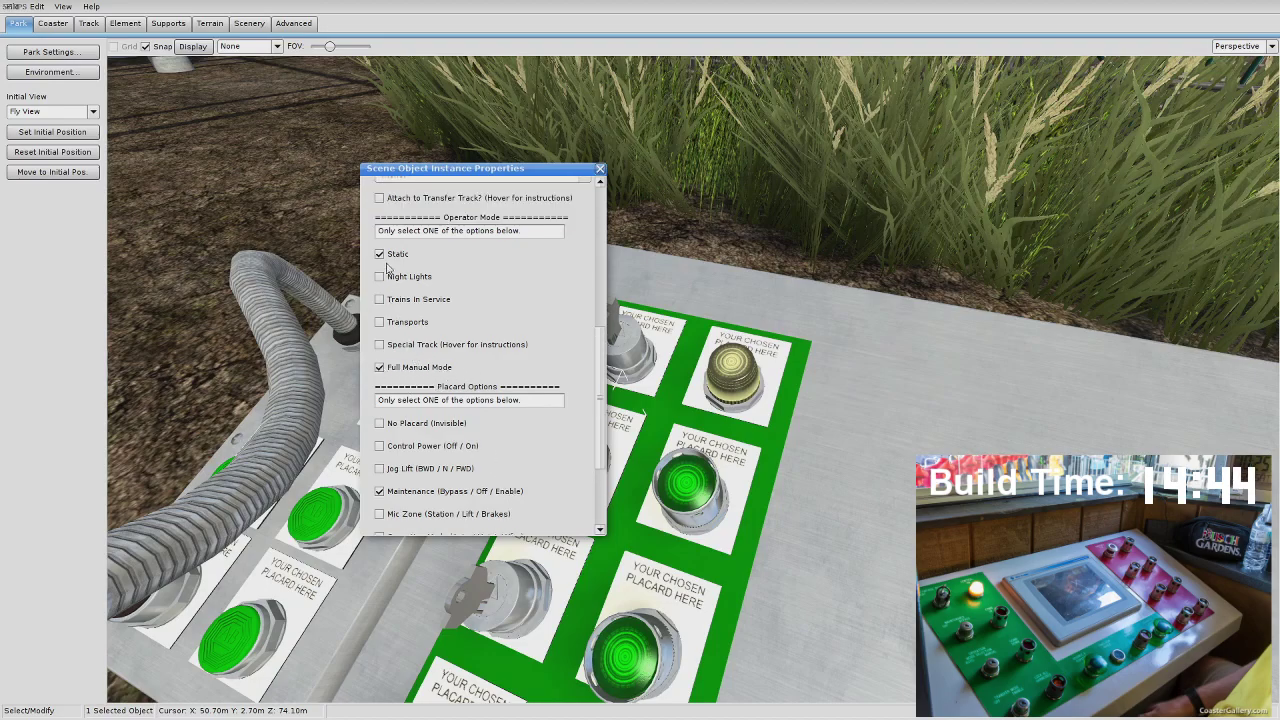
{"action": "left_click", "coordinate": [391, 259]}
{"action": "mouse_move", "coordinate": [601, 352]}
{"action": "left_mouse_down"}
{"action": "mouse_move", "coordinate": [601, 326]}
{"action": "mouse_move", "coordinate": [602, 347]}
{"action": "left_mouse_up"}
{"action": "scroll", "coordinate": [603, 347], "scroll_direction": "down", "scroll_amount": 5}
{"action": "scroll", "coordinate": [449, 409], "scroll_direction": "up", "scroll_amount": 2}
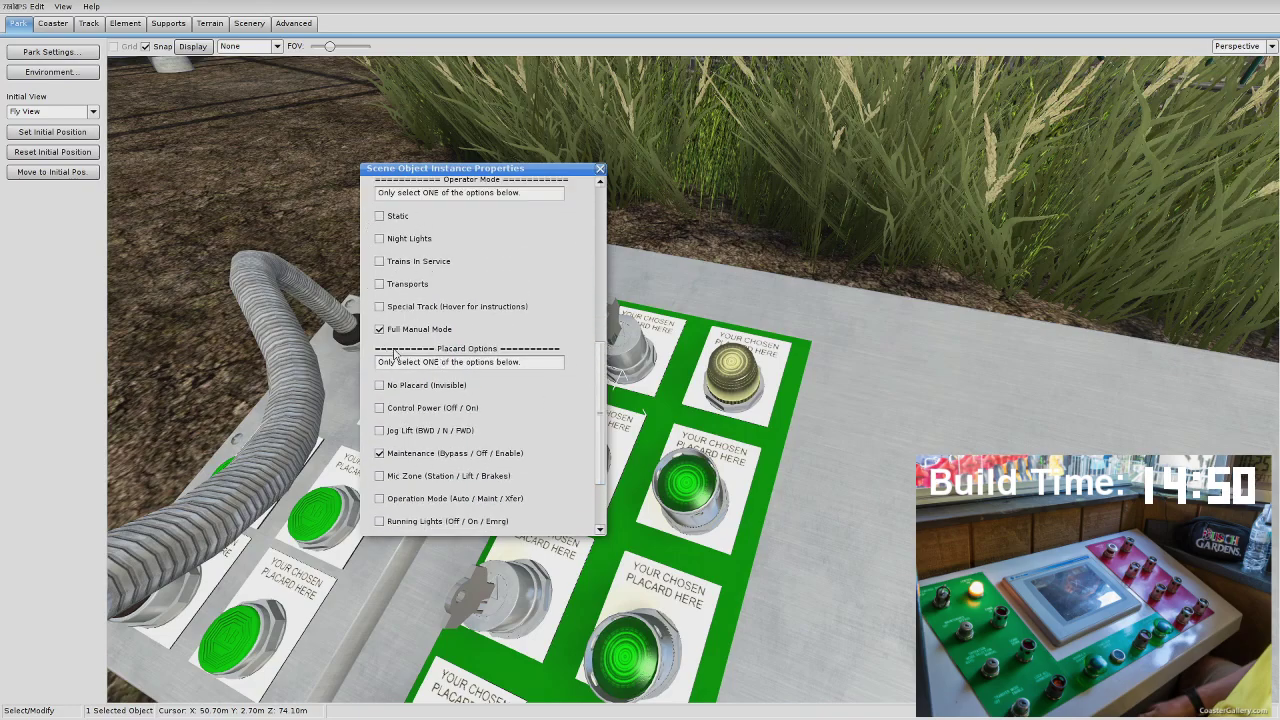
Step: Set the Maintenance key switch's block location to Dive Coaster/Station and check the Special Track instructions
{"action": "scroll", "coordinate": [454, 370], "scroll_direction": "up", "scroll_amount": 6}
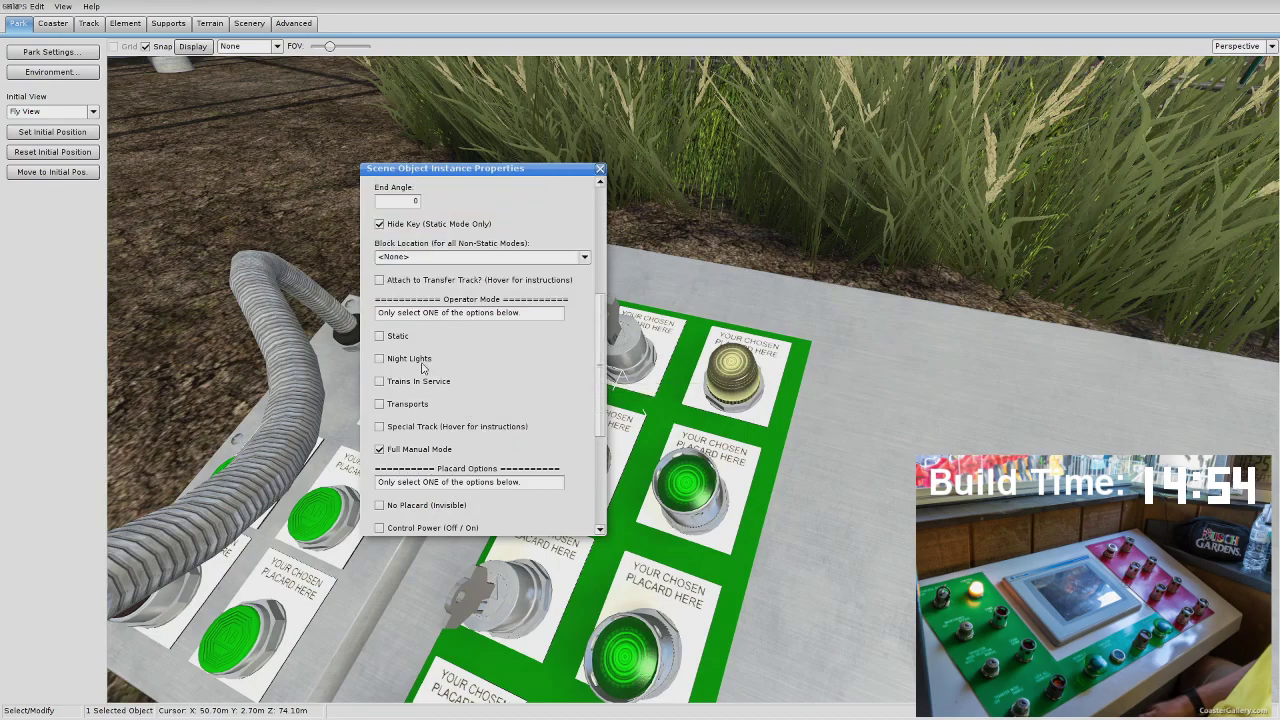
{"action": "left_click", "coordinate": [452, 258]}
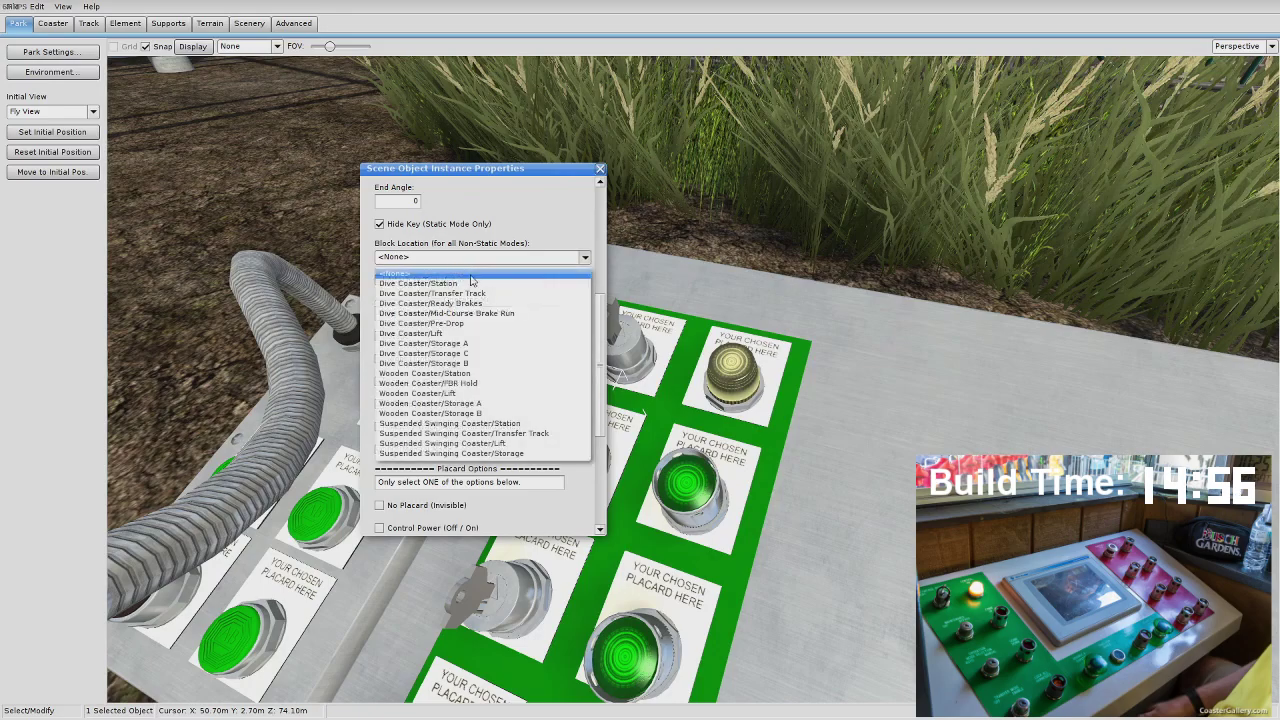
{"action": "left_click", "coordinate": [463, 288]}
{"action": "scroll", "coordinate": [597, 328], "scroll_direction": "up", "scroll_amount": 1}
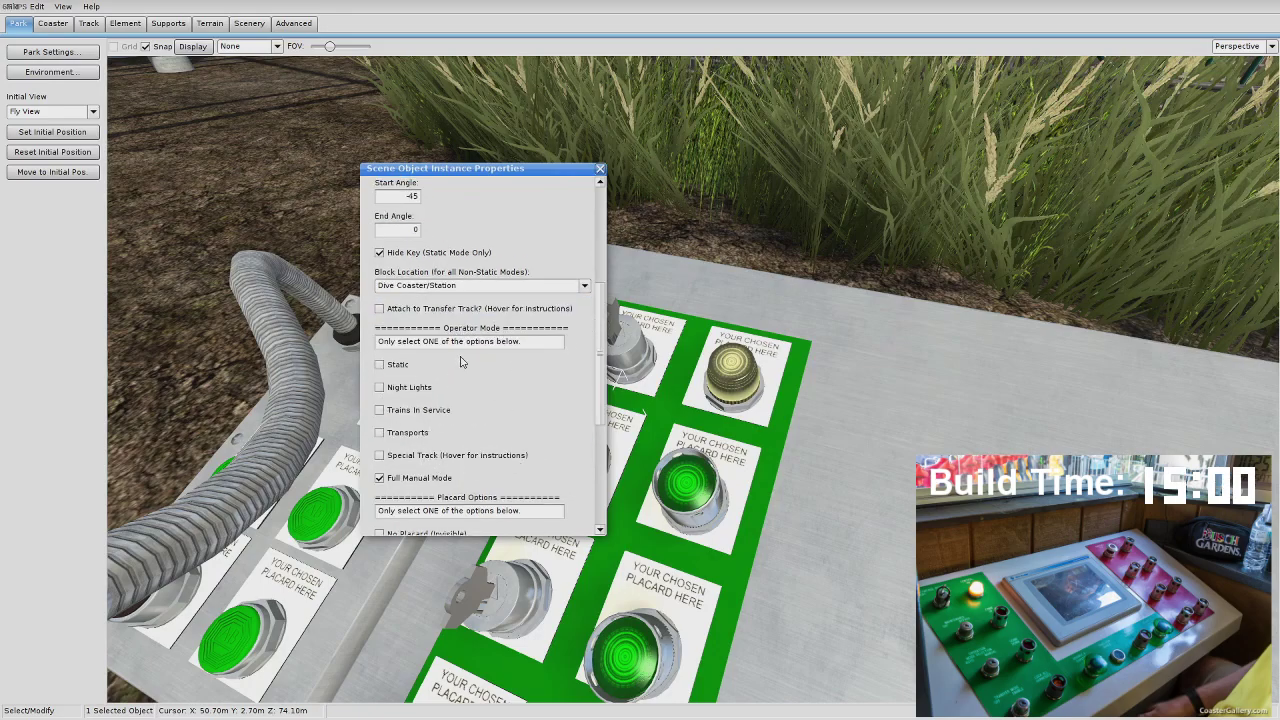
{"action": "mouse_move", "coordinate": [416, 487]}
{"action": "mouse_move", "coordinate": [456, 460]}
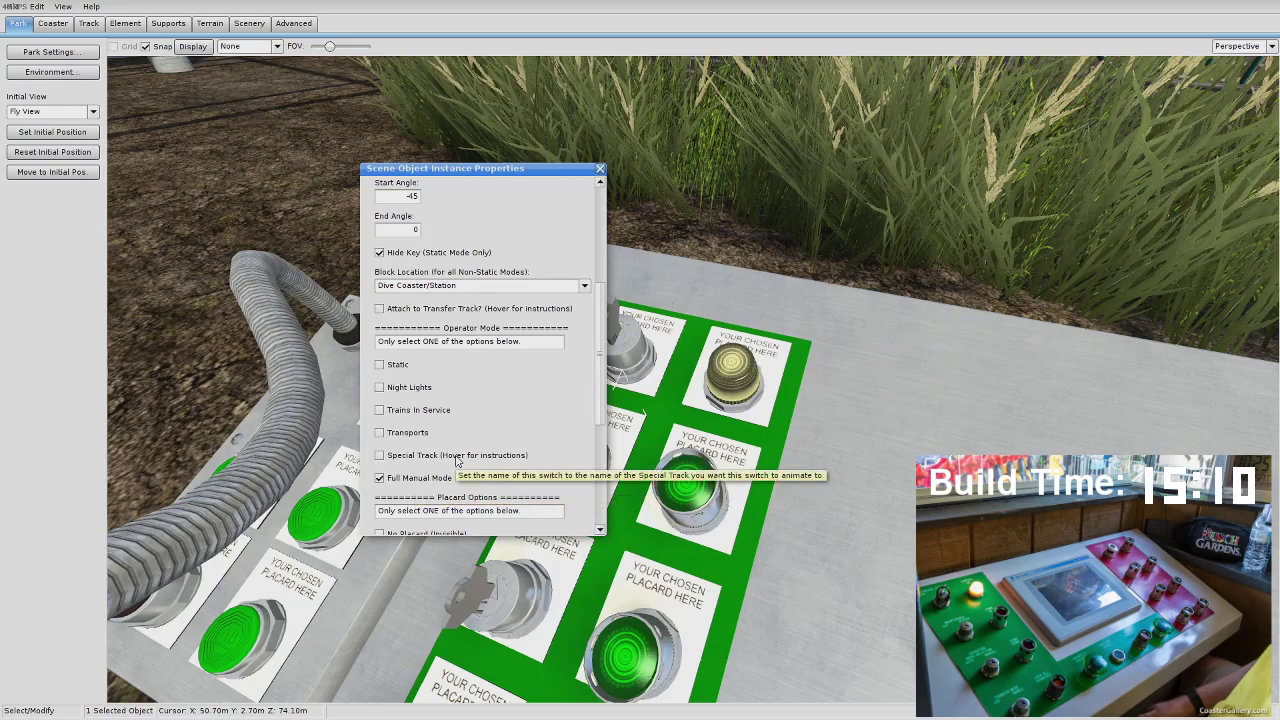
{"action": "scroll", "coordinate": [418, 343], "scroll_direction": "up", "scroll_amount": 3}
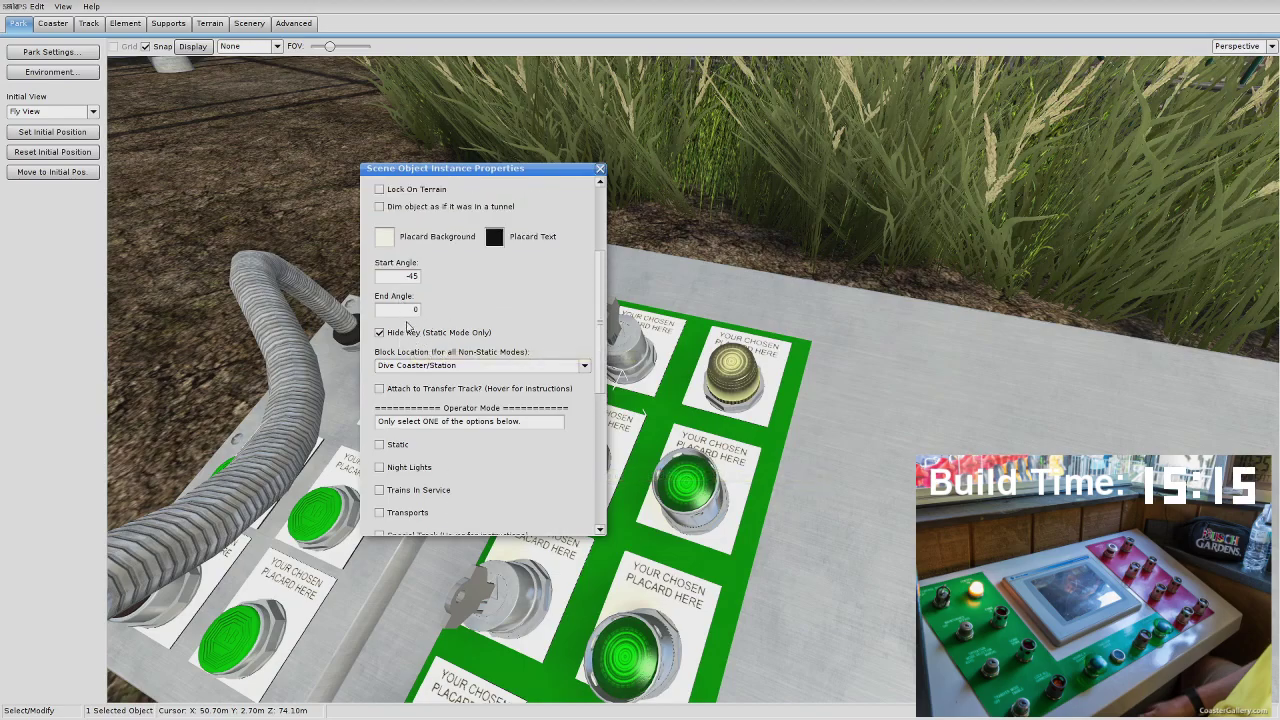
Step: Set the Maintenance key switch's start angle to 0 and end angle to 45, and close its properties
{"action": "left_click_drag", "start_coordinate": [602, 298], "coordinate": [578, 487]}
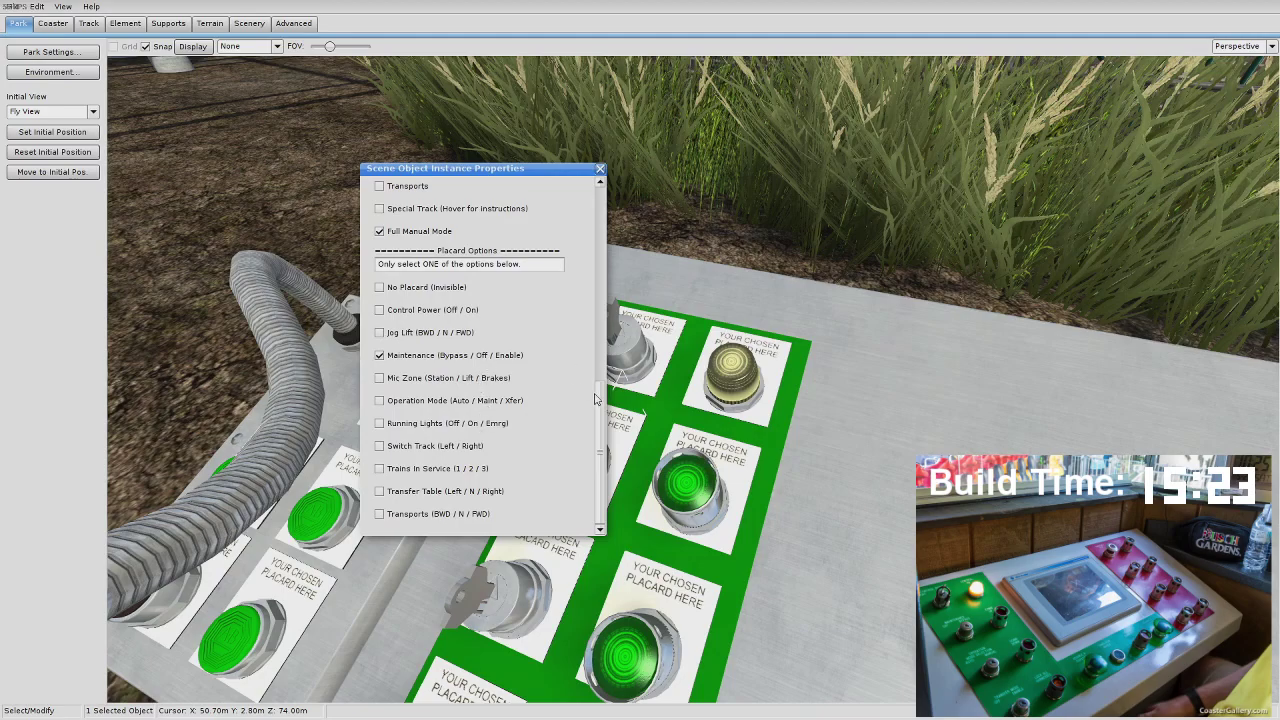
{"action": "left_click_drag", "start_coordinate": [595, 400], "coordinate": [599, 225]}
{"action": "double_click", "coordinate": [392, 393]}
{"action": "type", "text": "0"}
{"action": "scroll", "coordinate": [590, 352], "scroll_direction": "down", "scroll_amount": 1}
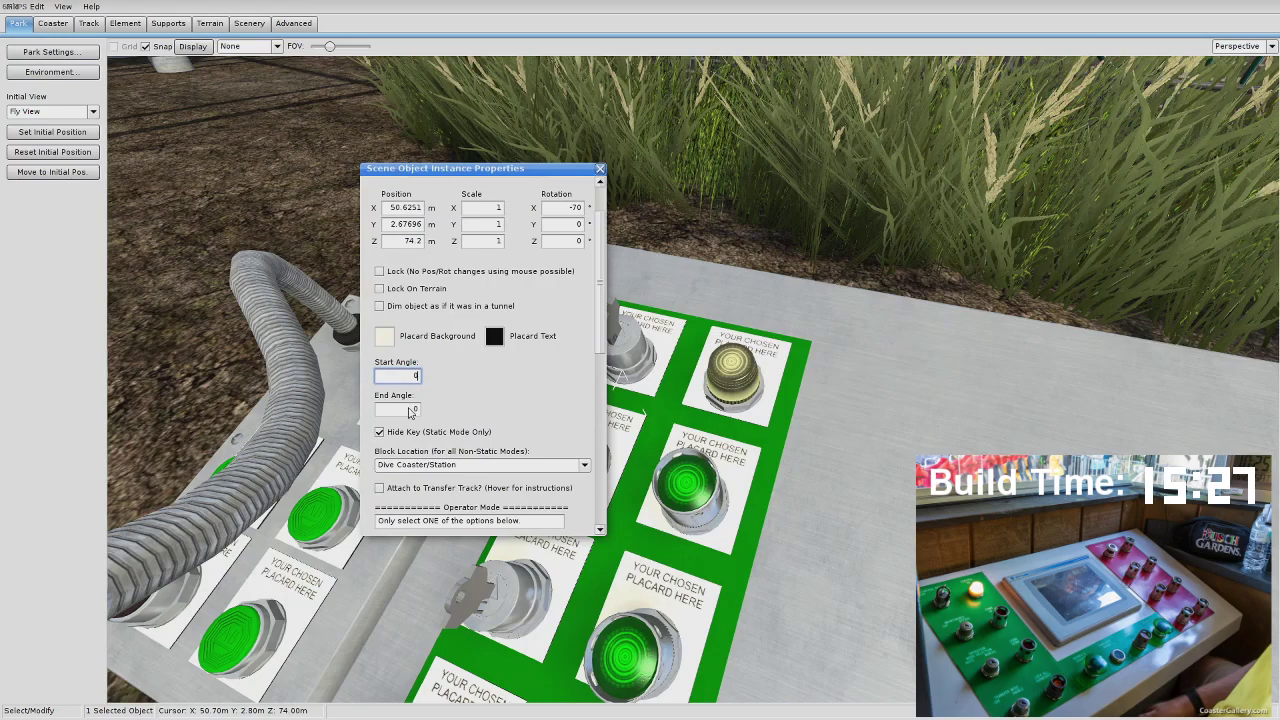
{"action": "left_click", "coordinate": [459, 406]}
{"action": "double_click", "coordinate": [411, 410]}
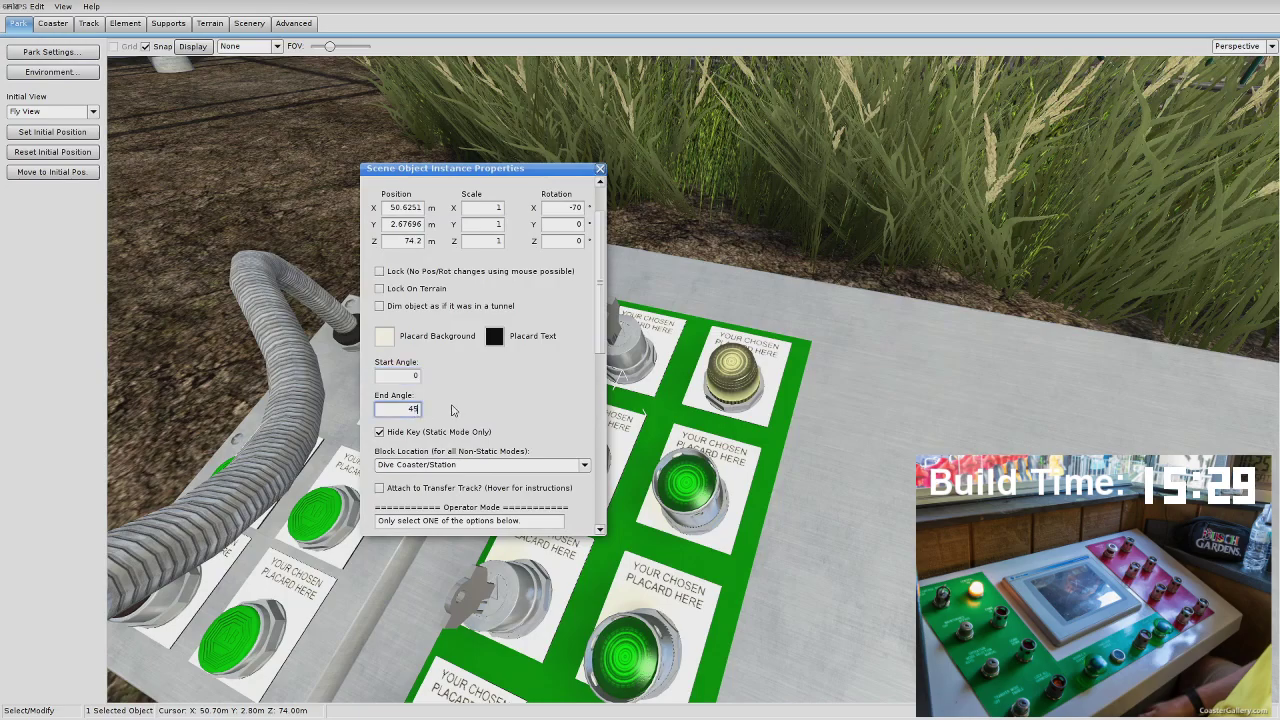
{"action": "left_click", "coordinate": [600, 170]}
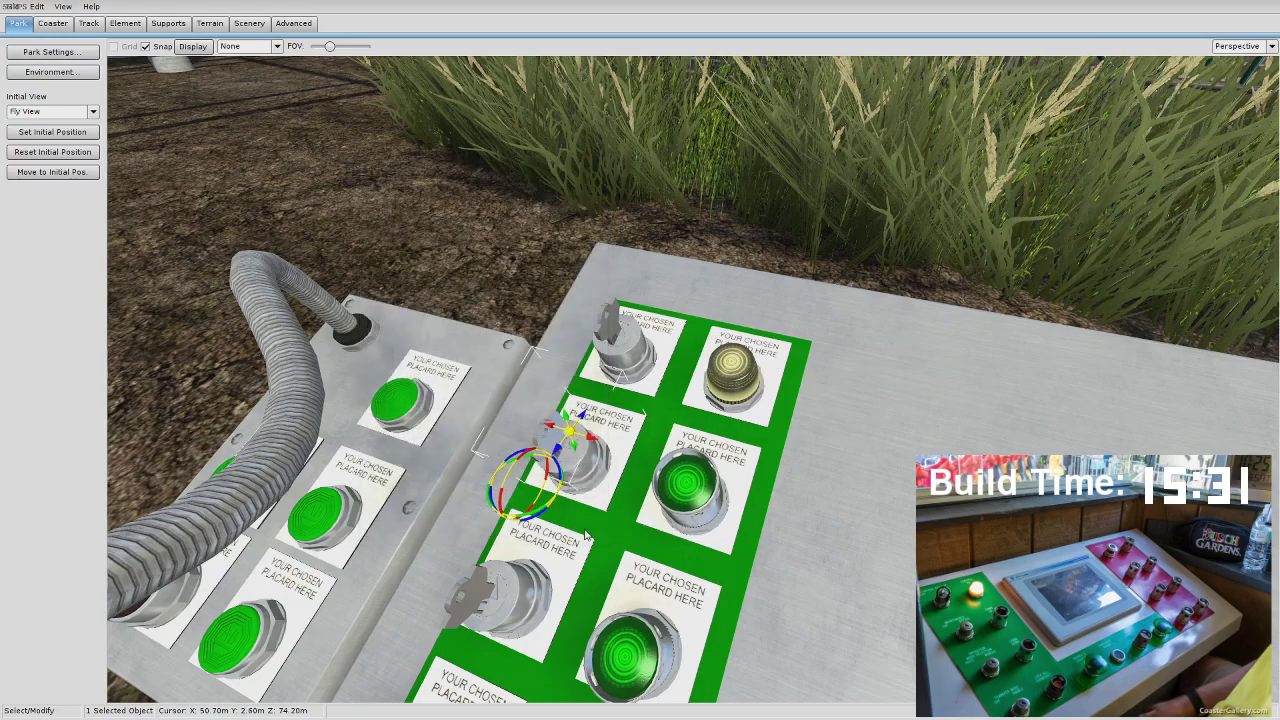
Step: Name the third key switch in the green column "Dive - Main - Operation Mode" and choose the Operation Mode (Auto / Maint / Xfer) placard
{"action": "right_click_drag", "start_coordinate": [587, 536], "coordinate": [520, 610]}
{"action": "double_click", "coordinate": [622, 449]}
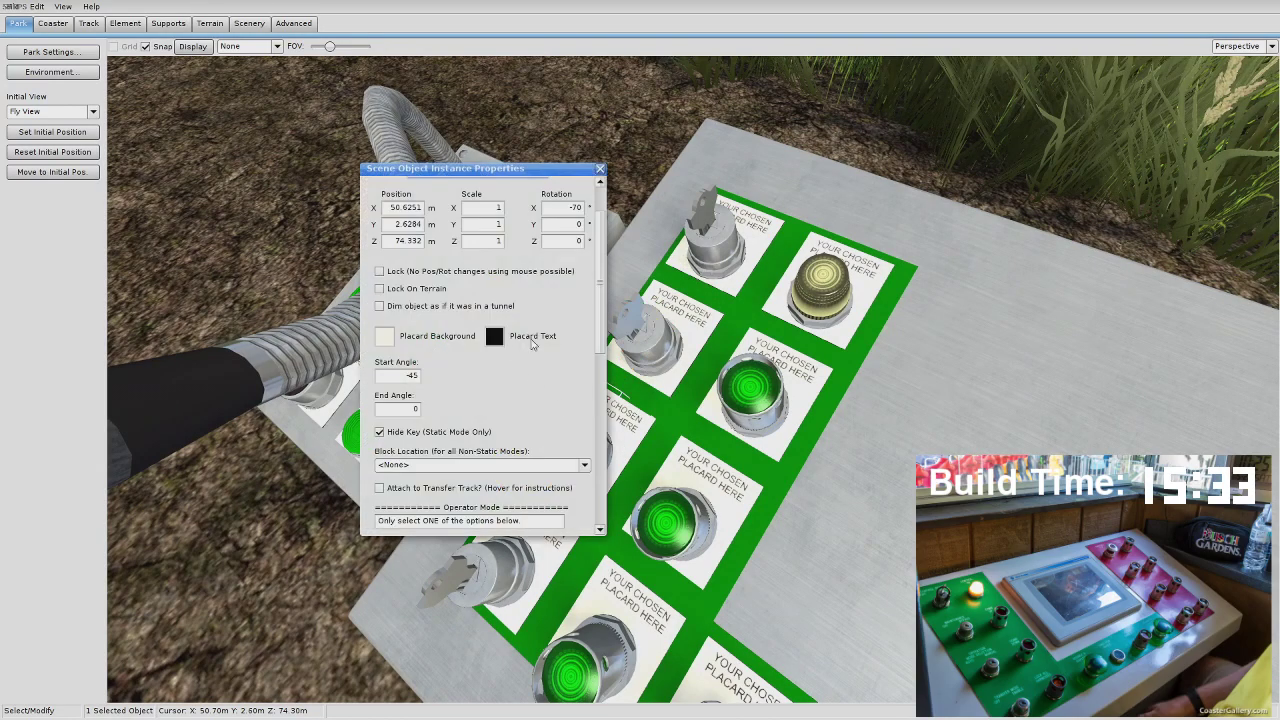
{"action": "scroll", "coordinate": [470, 240], "scroll_direction": "up", "scroll_amount": 2}
{"action": "type", "text": "Dive - Main - Operation Mode"}
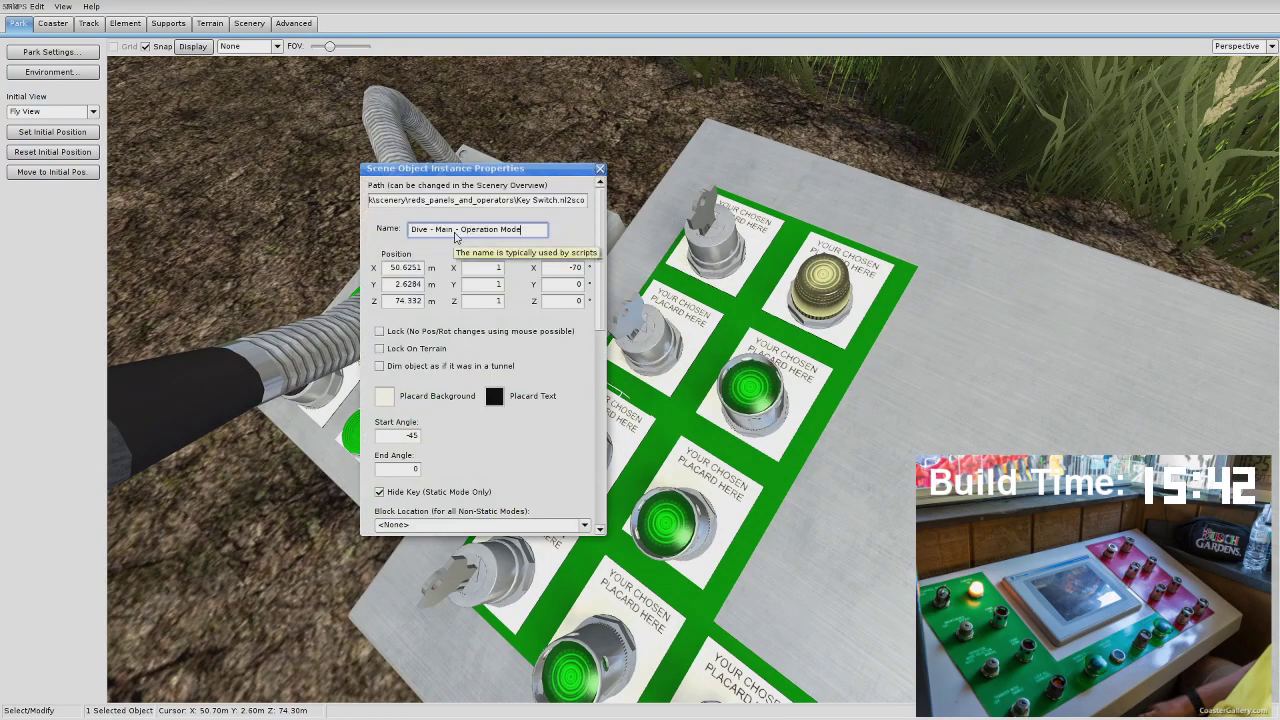
{"action": "left_click_drag", "start_coordinate": [600, 242], "coordinate": [598, 414]}
{"action": "left_click", "coordinate": [380, 399]}
Step: Set the Operation Mode key switch's end angle to 45 and close its properties
{"action": "scroll", "coordinate": [597, 418], "scroll_direction": "up", "scroll_amount": 10}
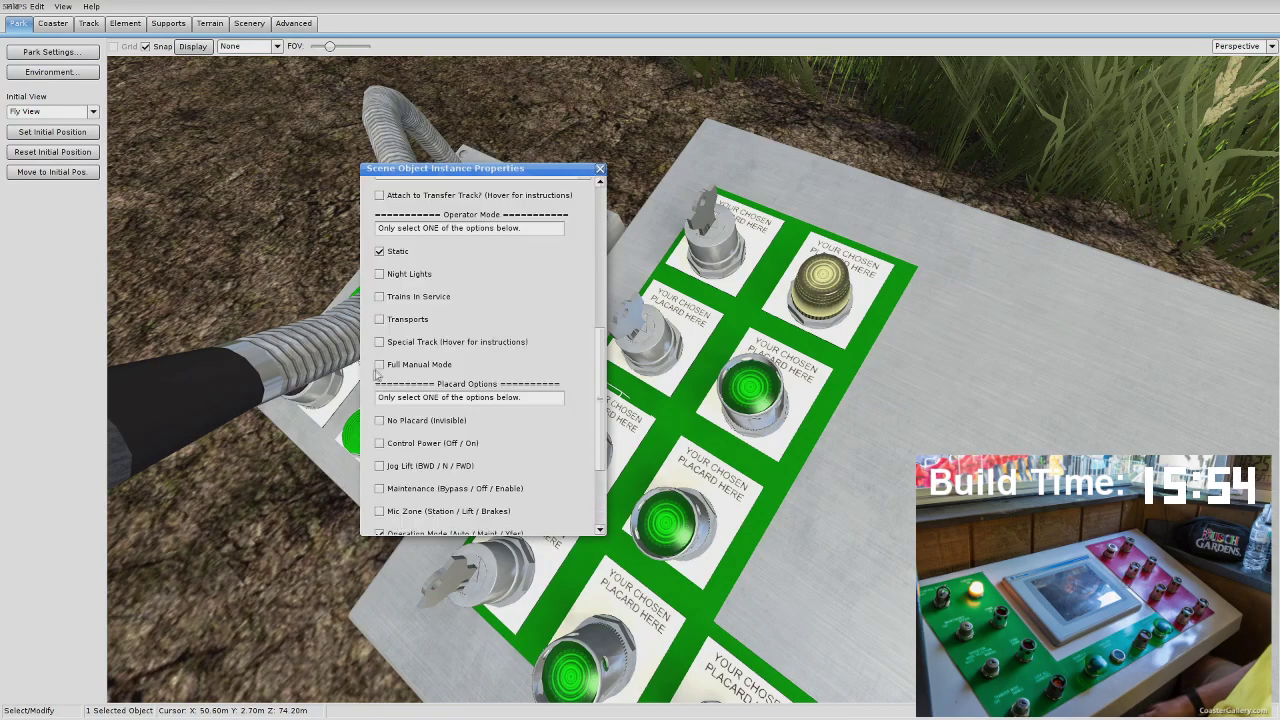
{"action": "double_click", "coordinate": [414, 297]}
{"action": "type", "text": "45"}
{"action": "left_click", "coordinate": [600, 169]}
Step: Open the fourth key switch's properties and choose the Running Lights (Off / On / Emrg) placard
{"action": "right_click_drag", "start_coordinate": [594, 320], "coordinate": [590, 433]}
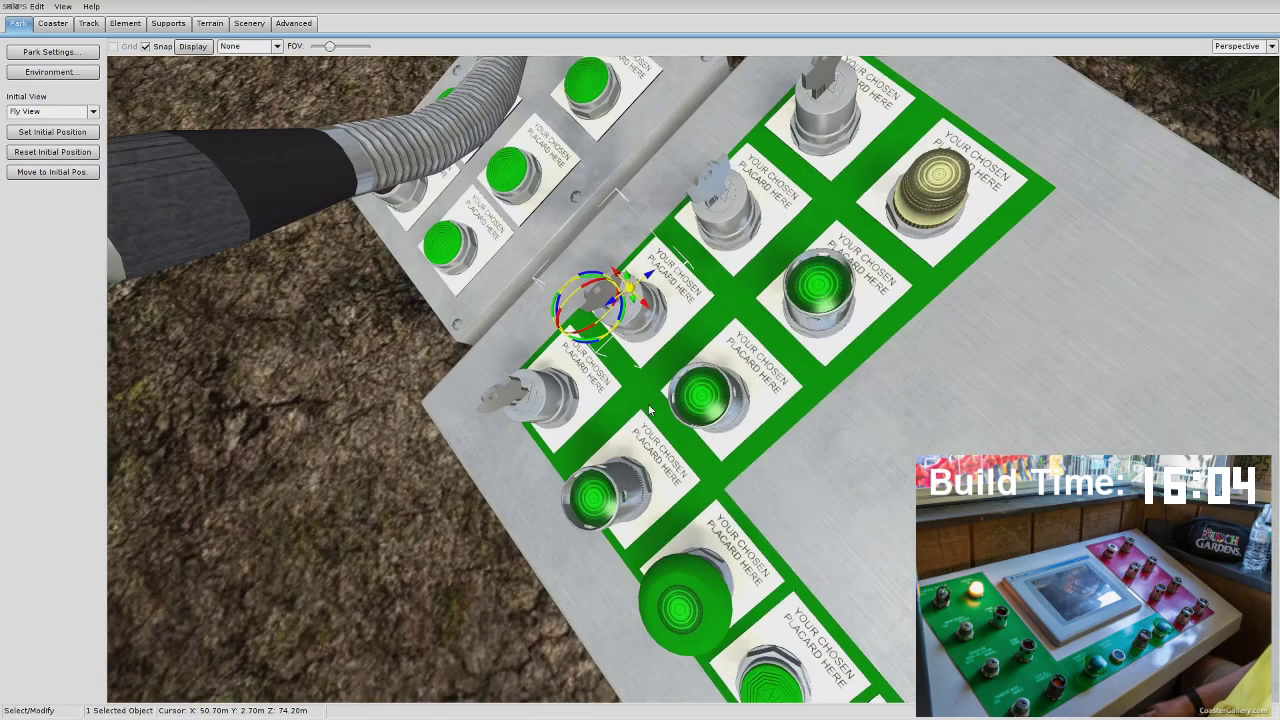
{"action": "left_click", "coordinate": [578, 400]}
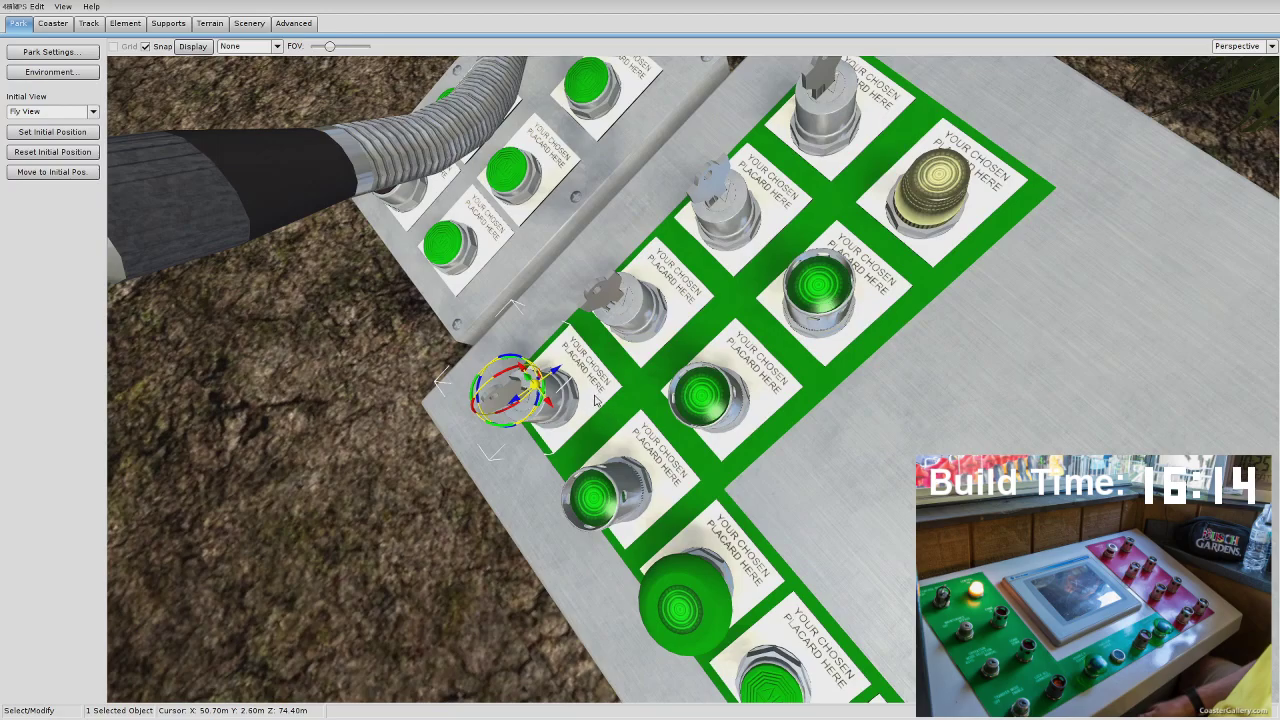
{"action": "double_click", "coordinate": [593, 393]}
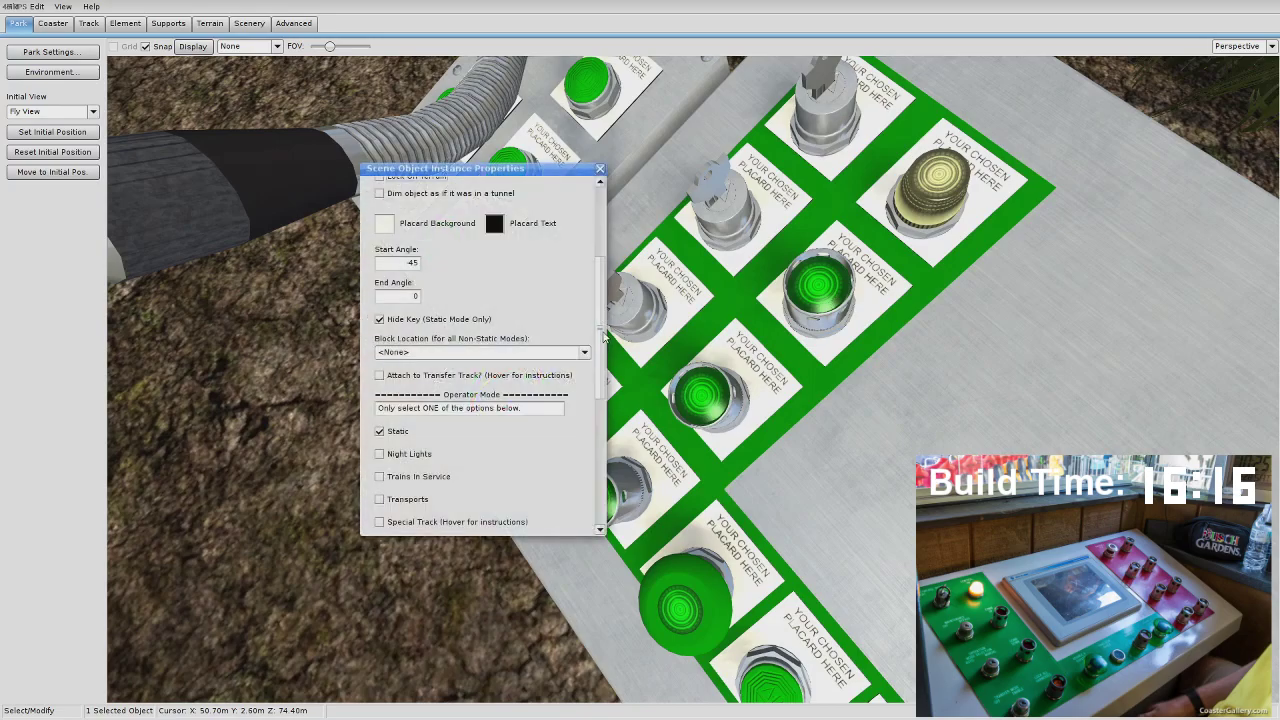
{"action": "scroll", "coordinate": [603, 500], "scroll_direction": "down", "scroll_amount": 10}
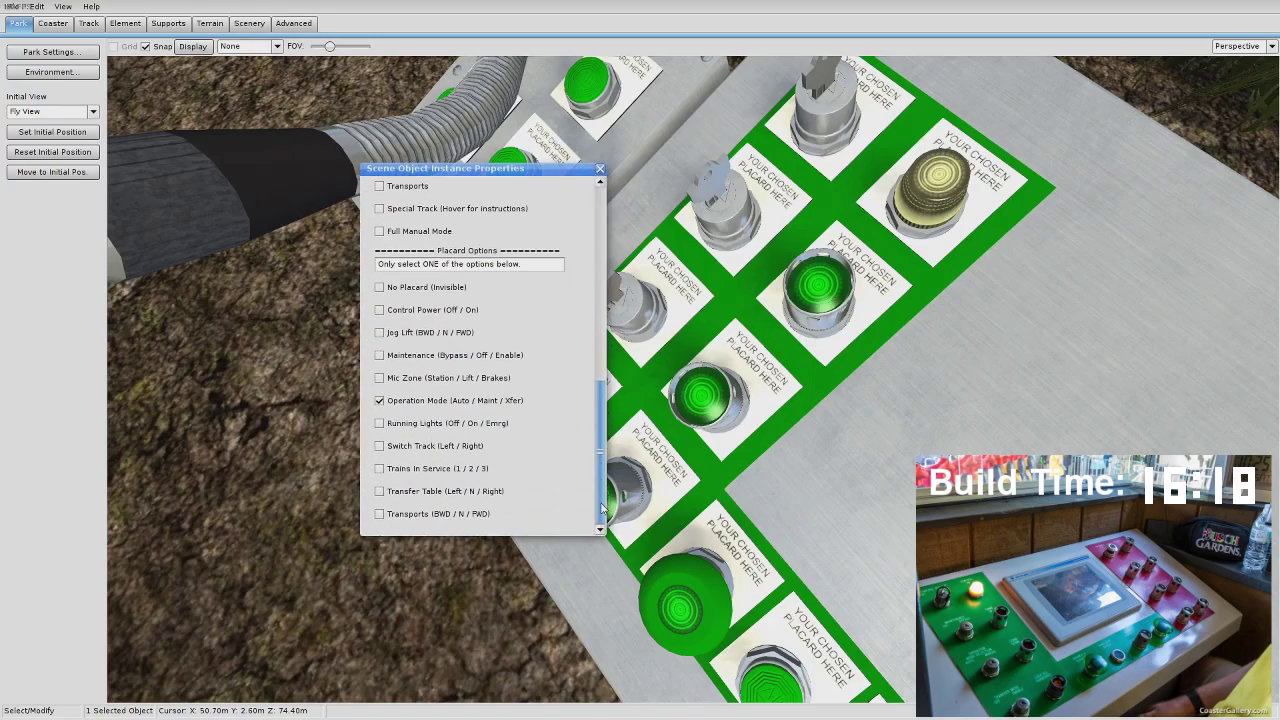
{"action": "left_click", "coordinate": [420, 427]}
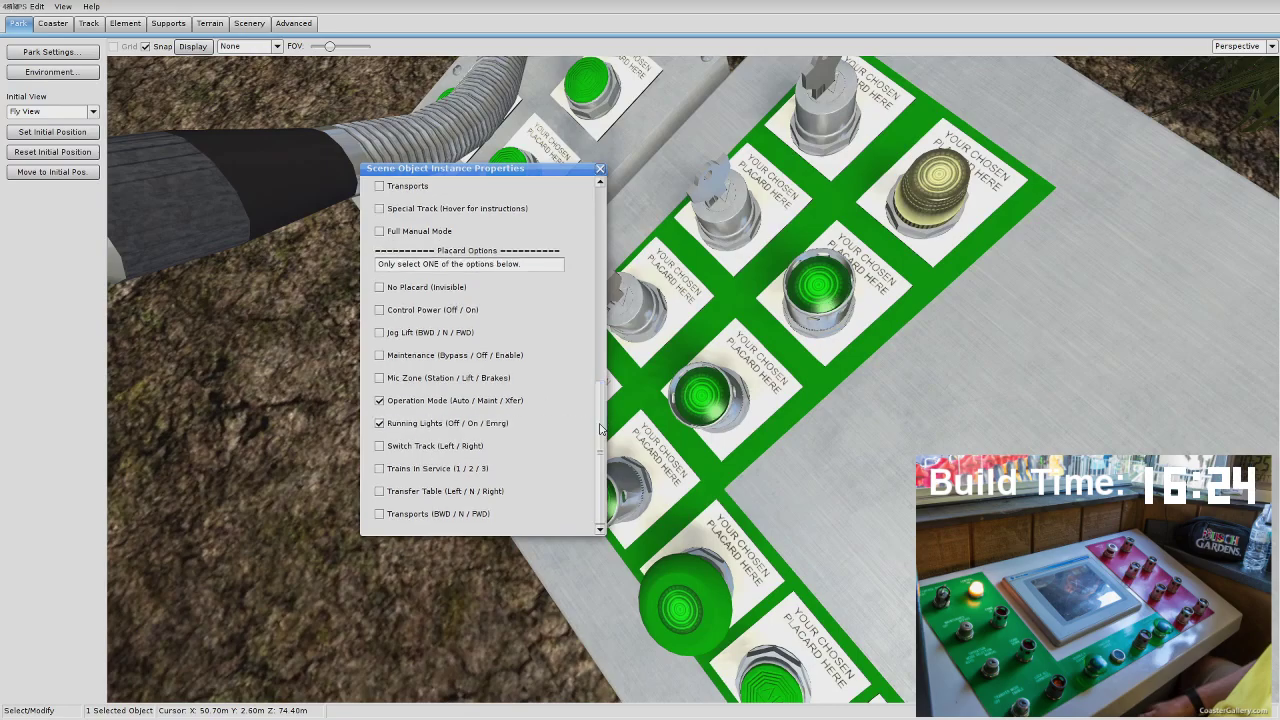
Step: Change the Running Lights key switch's operator mode from Static to Night Lights and clear its Operation Mode placard option
{"action": "left_click_drag", "start_coordinate": [599, 428], "coordinate": [600, 373]}
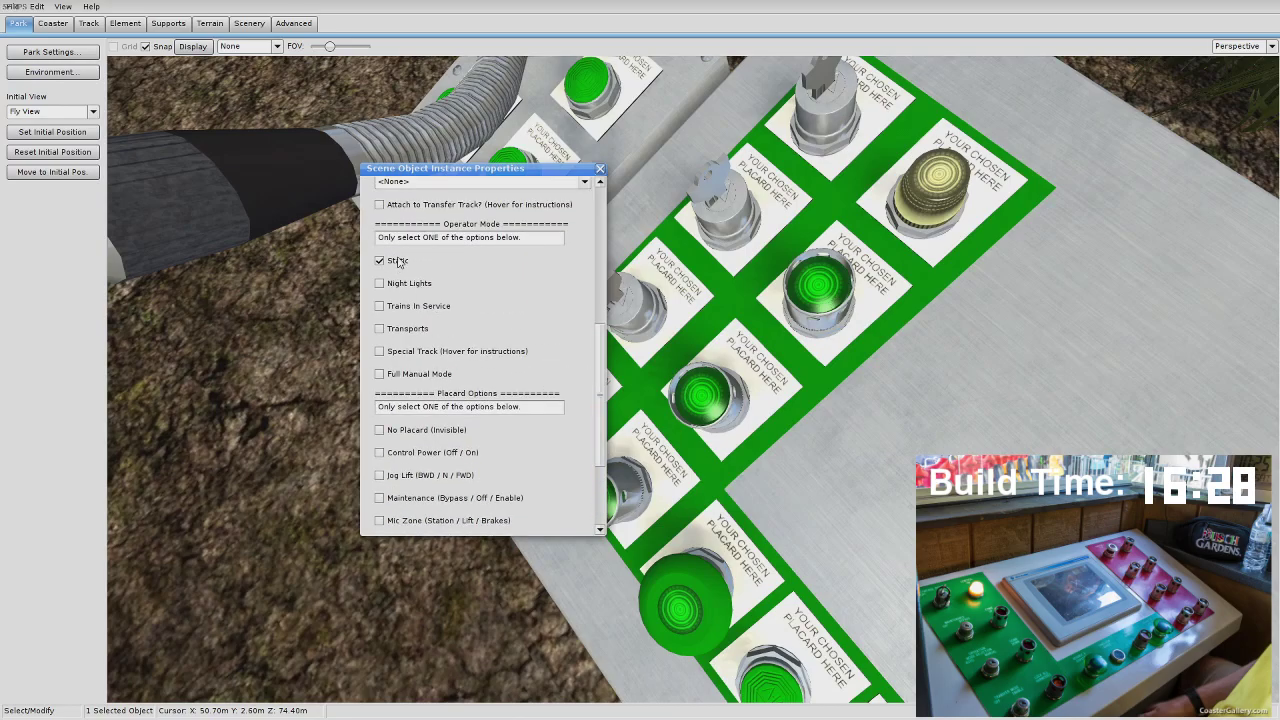
{"action": "scroll", "coordinate": [424, 380], "scroll_direction": "down", "scroll_amount": 2}
{"action": "scroll", "coordinate": [424, 380], "scroll_direction": "up", "scroll_amount": 2}
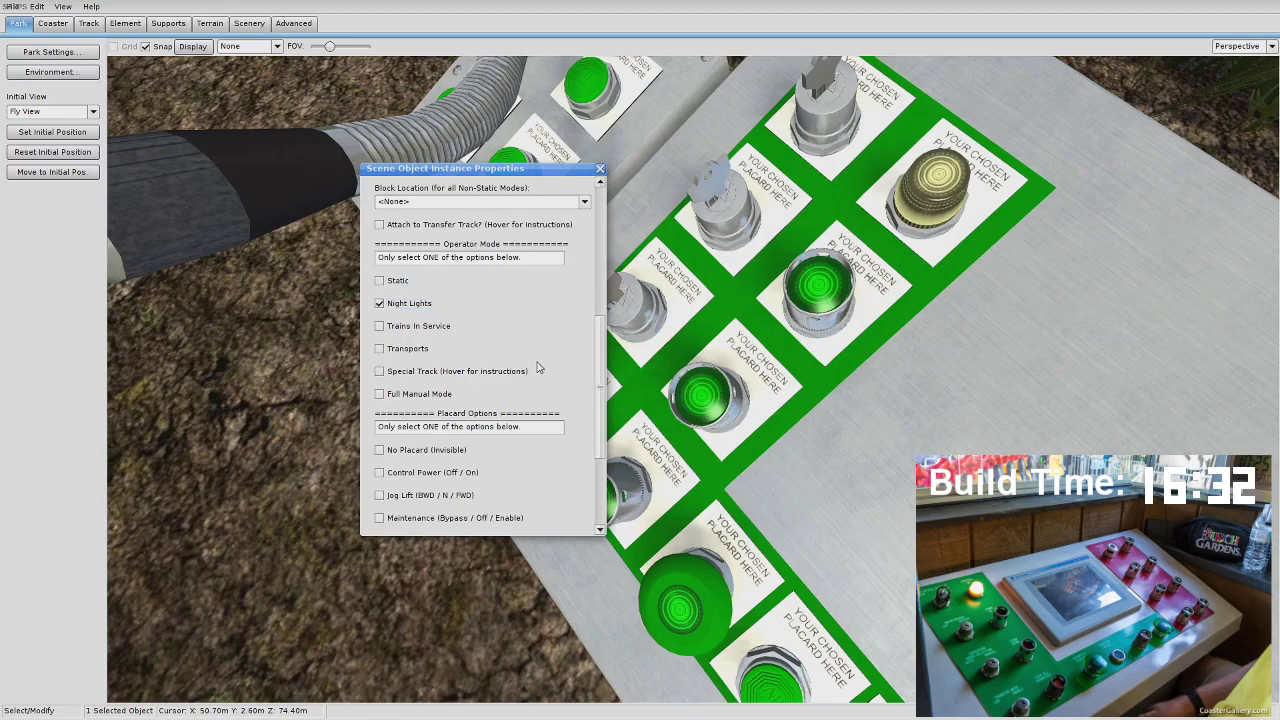
{"action": "scroll", "coordinate": [511, 368], "scroll_direction": "down", "scroll_amount": 5}
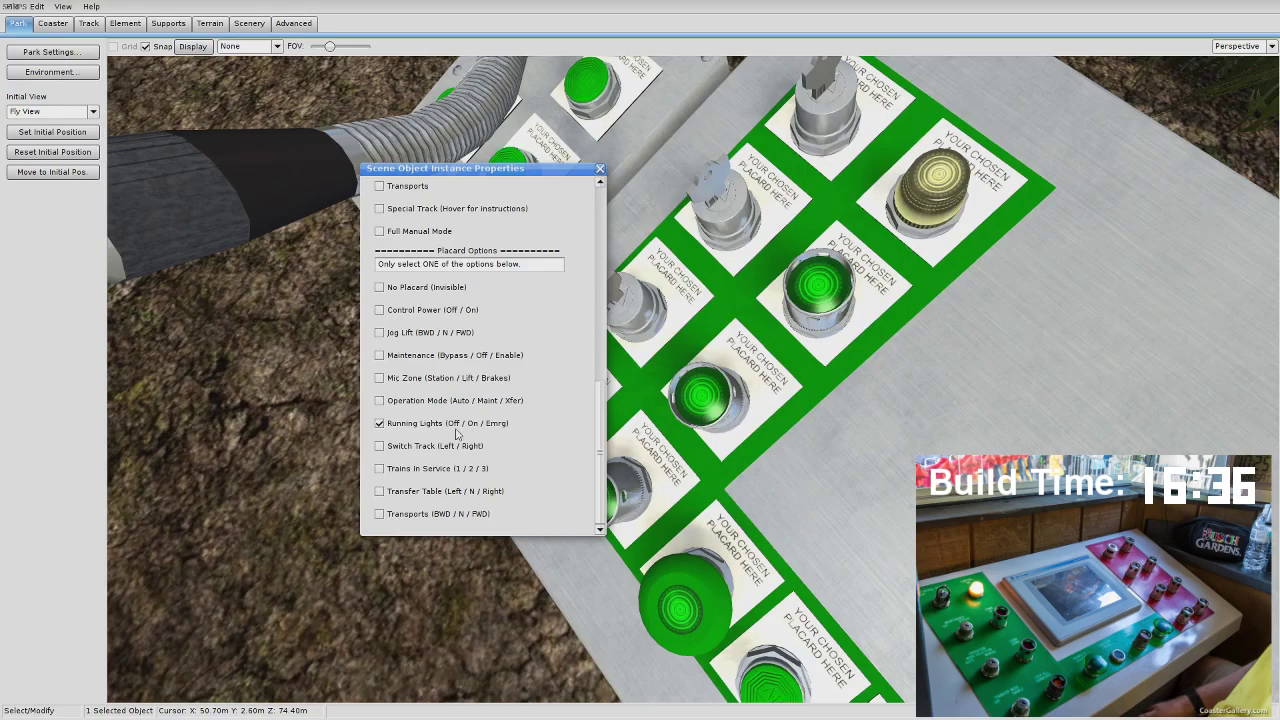
Step: Set the Running Lights key switch's end angle to 45
{"action": "scroll", "coordinate": [600, 435], "scroll_direction": "up", "scroll_amount": 10}
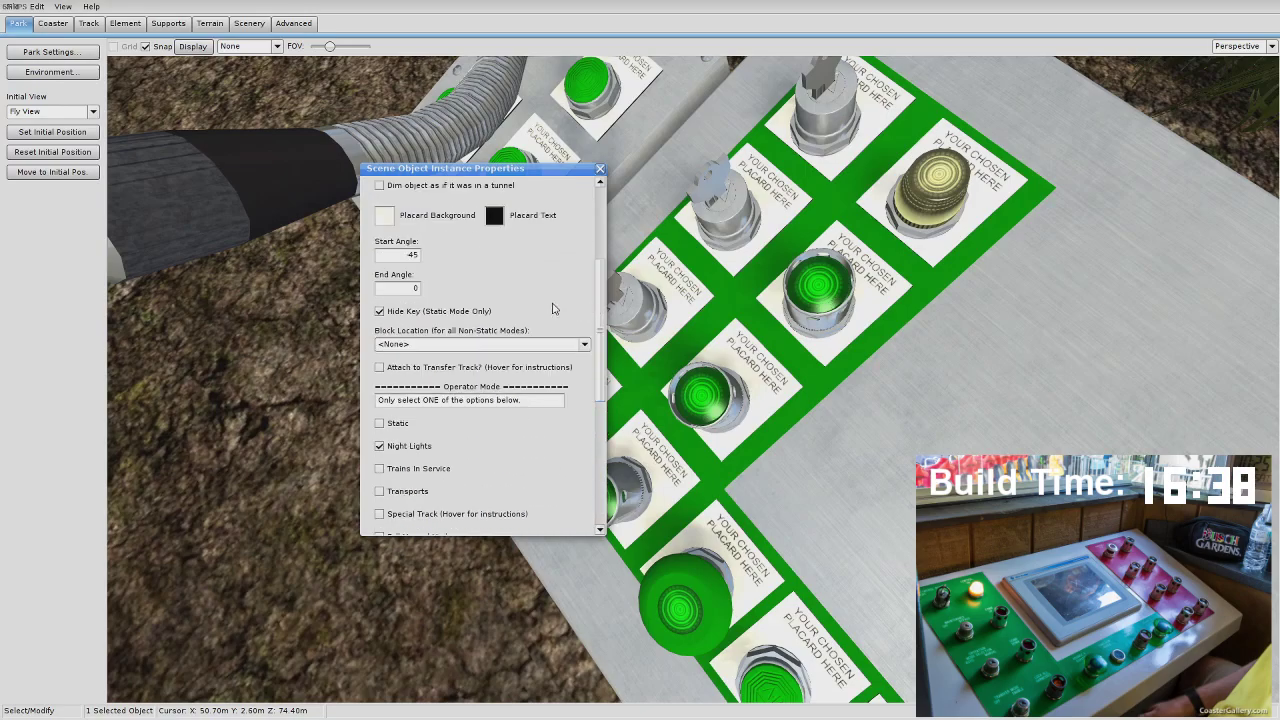
{"action": "left_click", "coordinate": [400, 257]}
{"action": "left_click", "coordinate": [401, 289]}
{"action": "left_click_drag", "start_coordinate": [599, 291], "coordinate": [580, 400]}
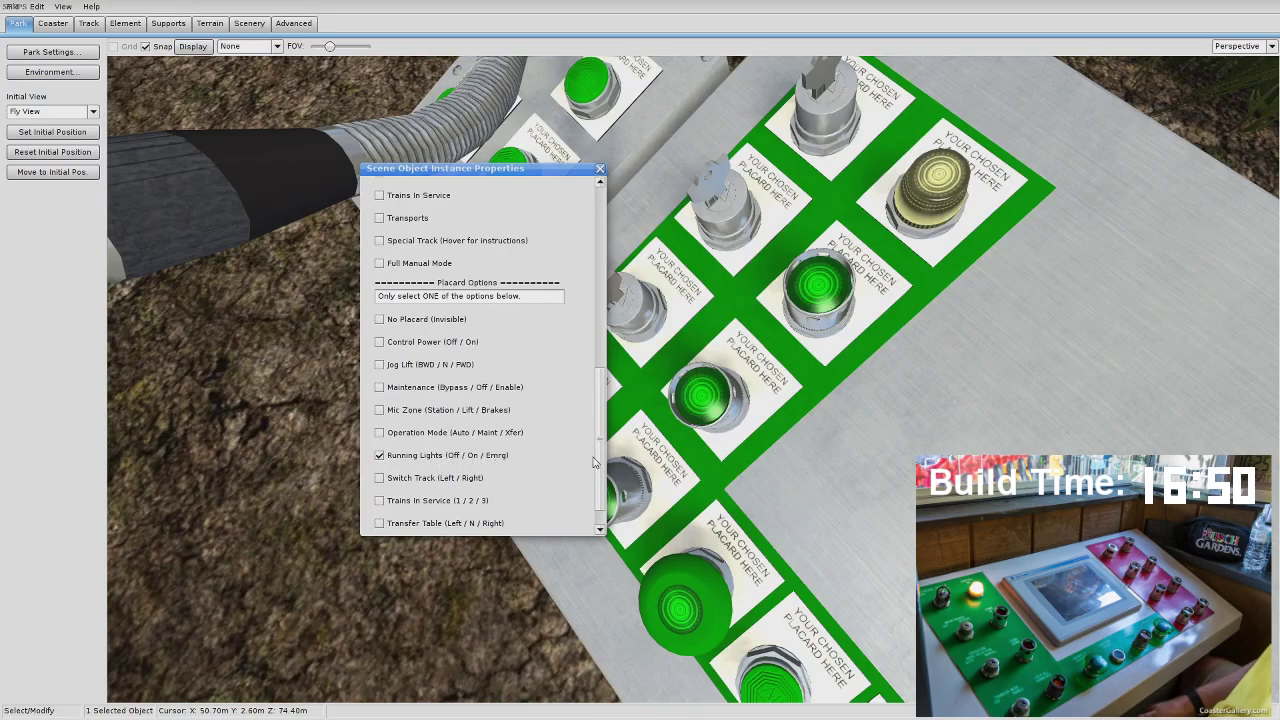
{"action": "scroll", "coordinate": [403, 290], "scroll_direction": "up", "scroll_amount": 5}
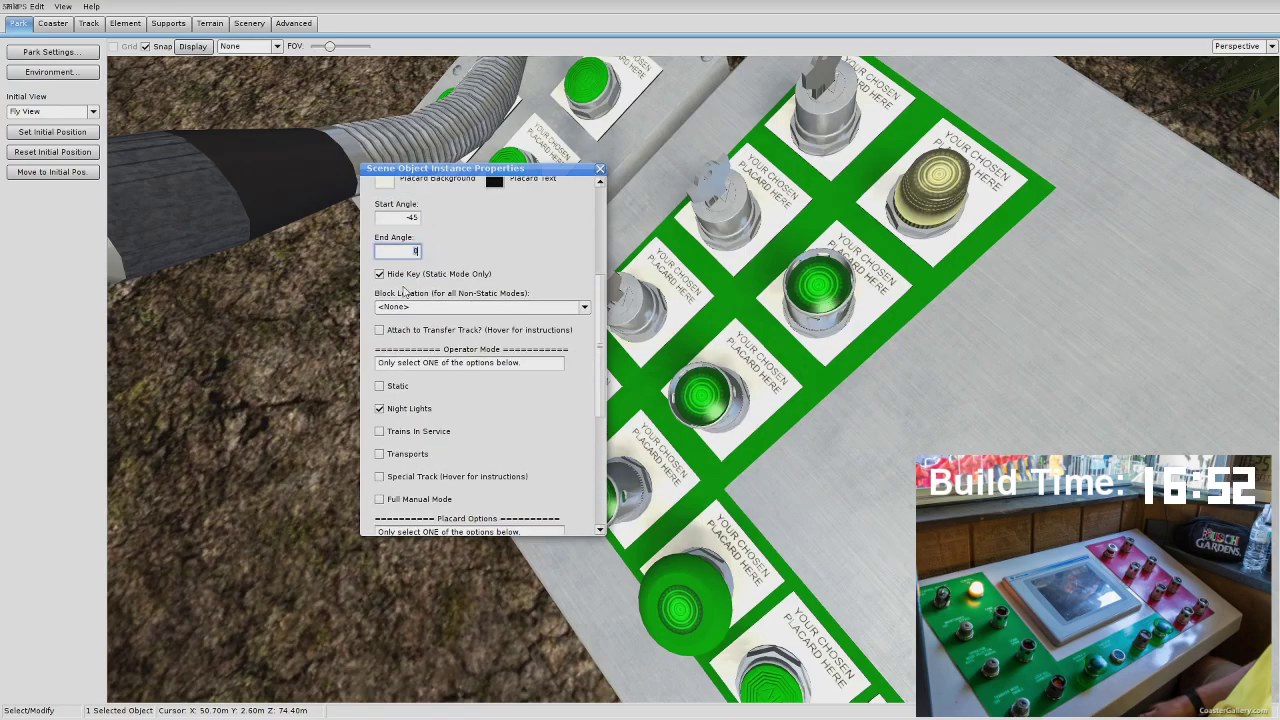
{"action": "type", "text": "45"}
{"action": "scroll", "coordinate": [483, 294], "scroll_direction": "up", "scroll_amount": 1}
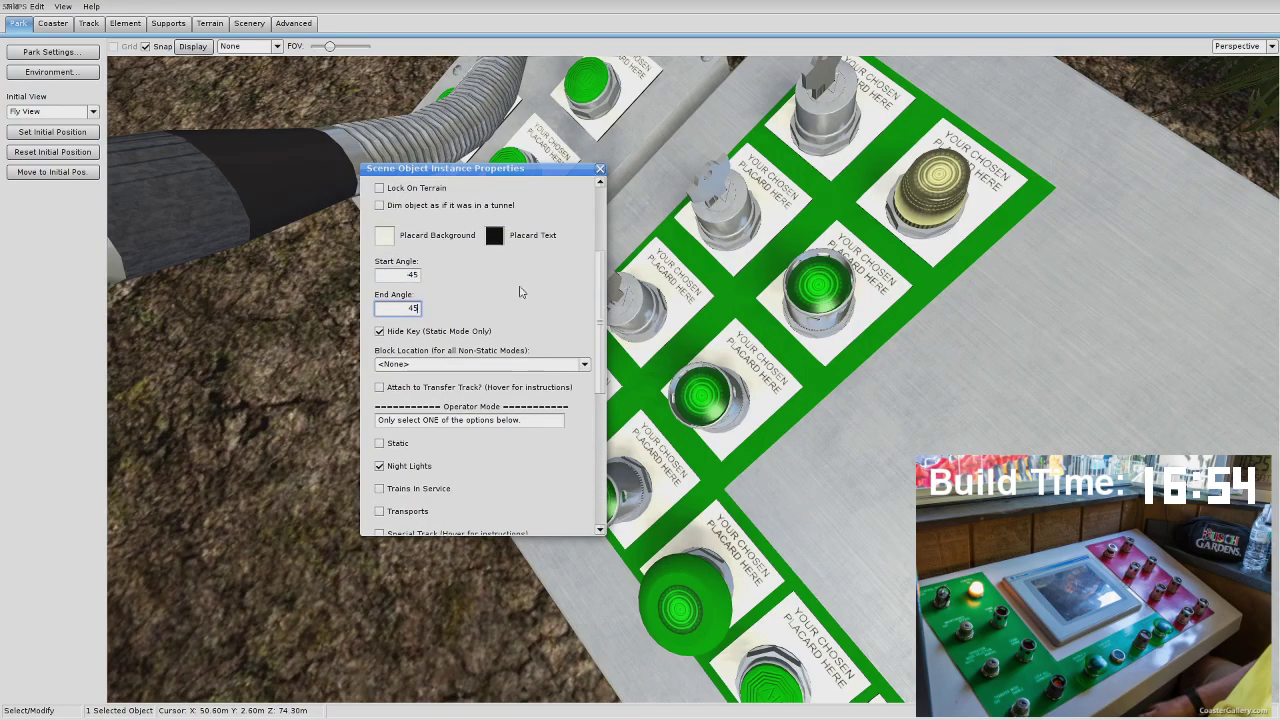
Step: Set the Running Lights key switch's block location to Dive Coaster/Station and close its properties
{"action": "left_click", "coordinate": [444, 366]}
{"action": "left_click", "coordinate": [440, 377]}
{"action": "left_click", "coordinate": [426, 368]}
{"action": "left_click", "coordinate": [437, 393]}
{"action": "left_click", "coordinate": [600, 169]}
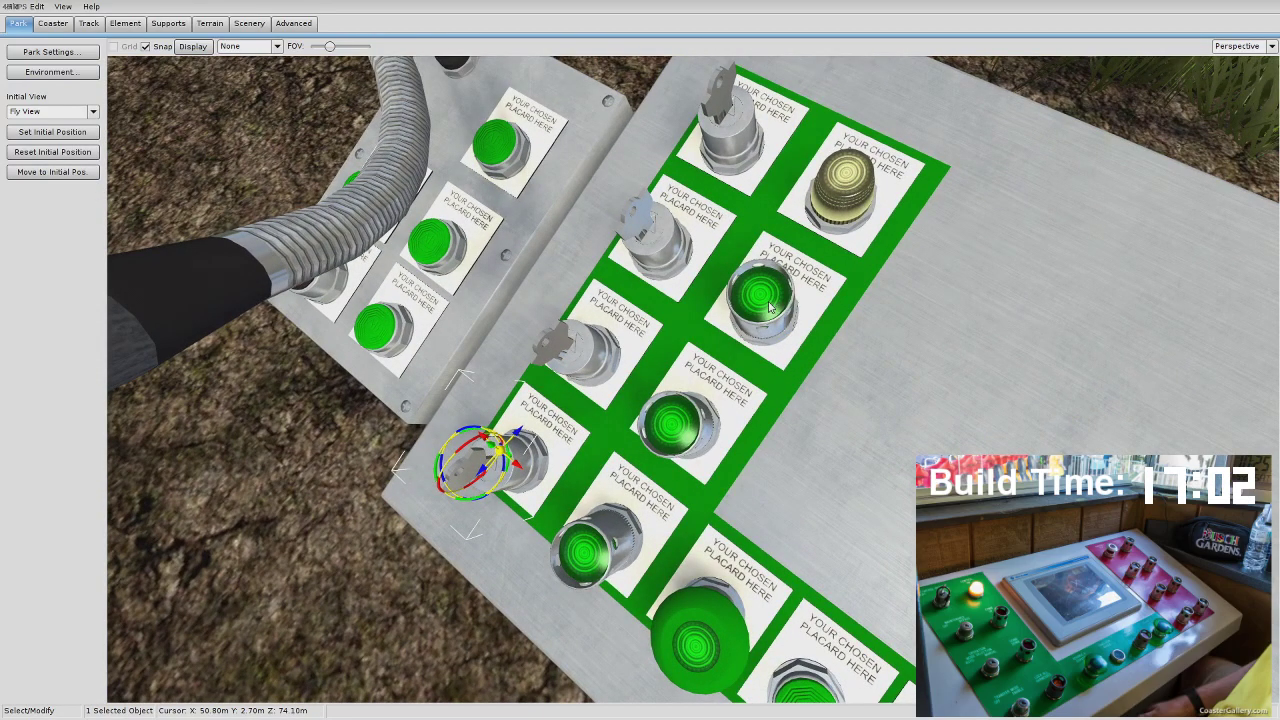
Step: Set the options of the shielded push button beside the Maintenance key switch, with Dive Coaster/Station as its block location
{"action": "left_click", "coordinate": [769, 298]}
{"action": "double_click", "coordinate": [778, 317]}
{"action": "left_click_drag", "start_coordinate": [601, 242], "coordinate": [604, 305]}
{"action": "left_click", "coordinate": [380, 376]}
{"action": "left_click", "coordinate": [381, 263]}
{"action": "scroll", "coordinate": [562, 371], "scroll_direction": "up", "scroll_amount": 3}
{"action": "left_click", "coordinate": [540, 275]}
{"action": "left_click", "coordinate": [434, 311]}
{"action": "scroll", "coordinate": [437, 320], "scroll_direction": "up", "scroll_amount": 3}
Step: Change the color of the shielded push button beside the Maintenance key switch to blue
{"action": "left_click", "coordinate": [385, 261]}
{"action": "left_click", "coordinate": [641, 316]}
{"action": "left_click", "coordinate": [726, 237]}
{"action": "scroll", "coordinate": [467, 311], "scroll_direction": "up", "scroll_amount": 1}
{"action": "left_click", "coordinate": [704, 424]}
{"action": "left_click", "coordinate": [764, 295]}
{"action": "scroll", "coordinate": [480, 300], "scroll_direction": "up", "scroll_amount": 3}
Step: Enter a name beginning with "Dive - Main -" for the blue shielded push button
{"action": "left_click", "coordinate": [431, 215]}
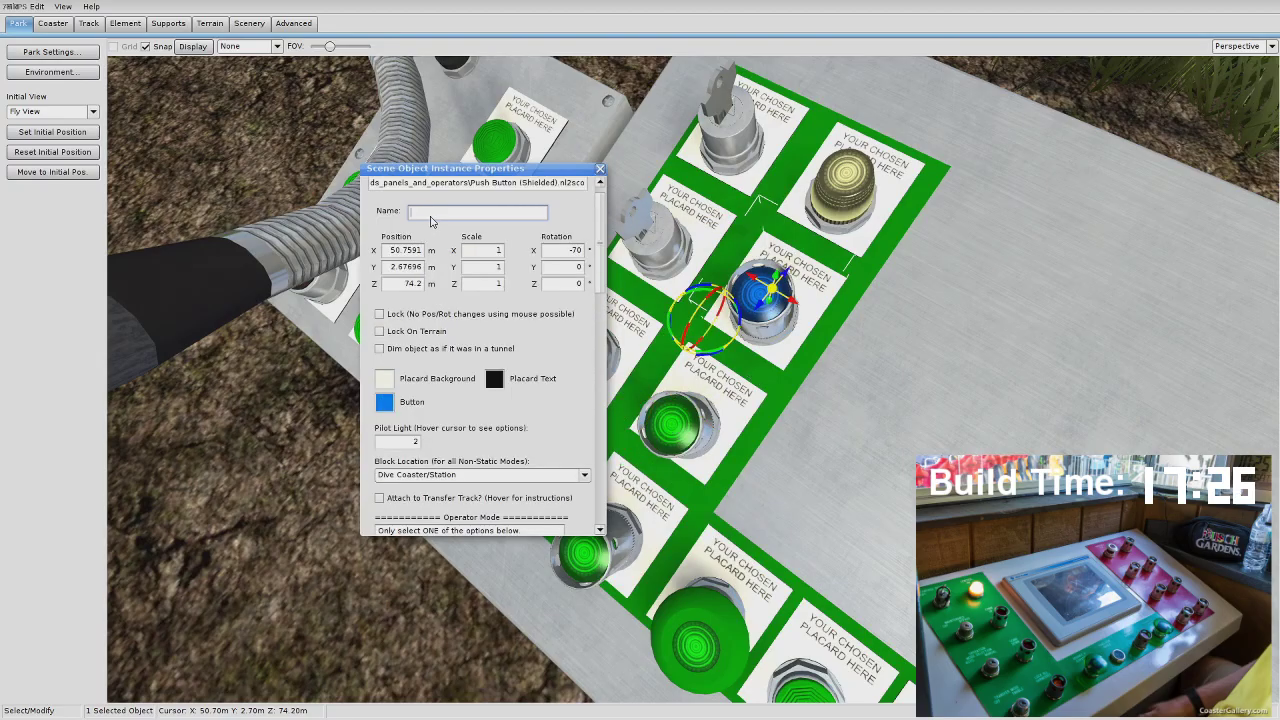
{"action": "type", "text": "Dive - M<a"}
{"action": "key", "text": "Return"}
{"action": "double_click", "coordinate": [733, 128]}
{"action": "left_click", "coordinate": [478, 212]}
{"action": "type", "text": "Dive - Main - Awkkr"}
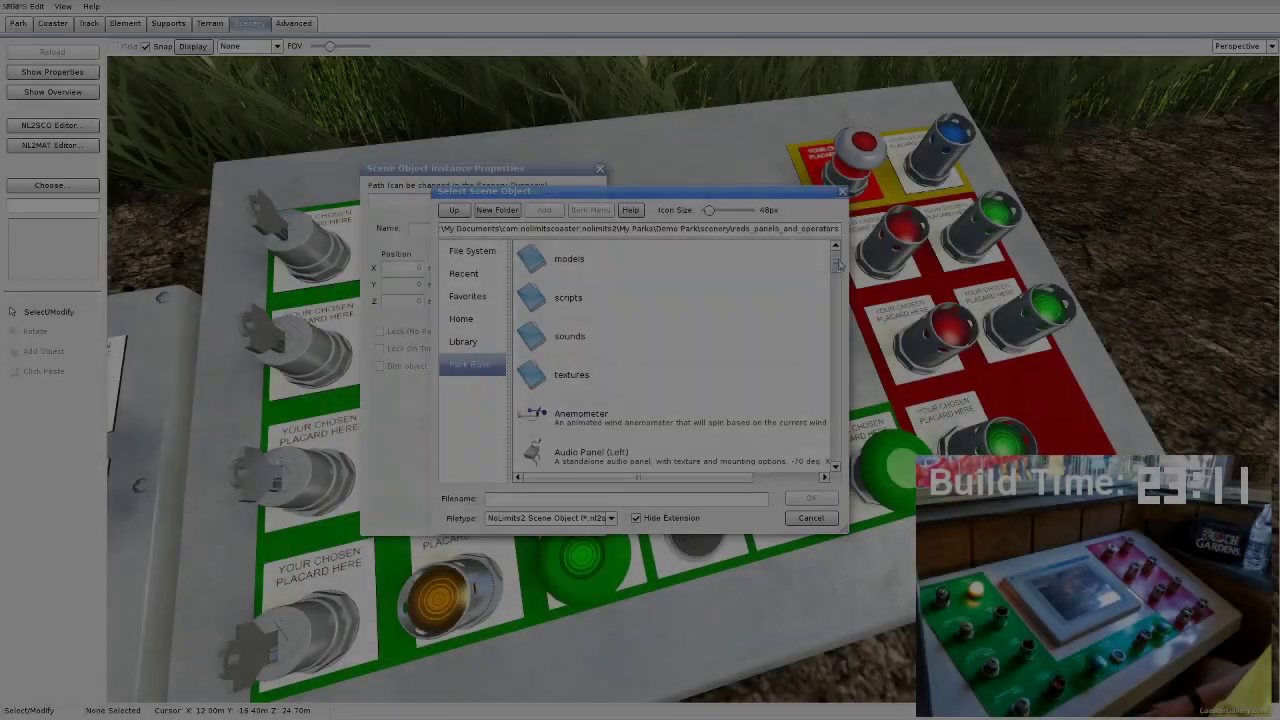
Step: Add a Switch scene object near the red column's empty cell, with Y position 2.57968 and X rotation -70
{"action": "key", "text": "Return"}
{"action": "left_click", "coordinate": [968, 427]}
{"action": "left_click", "coordinate": [1083, 300]}
{"action": "double_click", "coordinate": [405, 285]}
{"action": "type", "text": "2.57968"}
{"action": "double_click", "coordinate": [566, 268]}
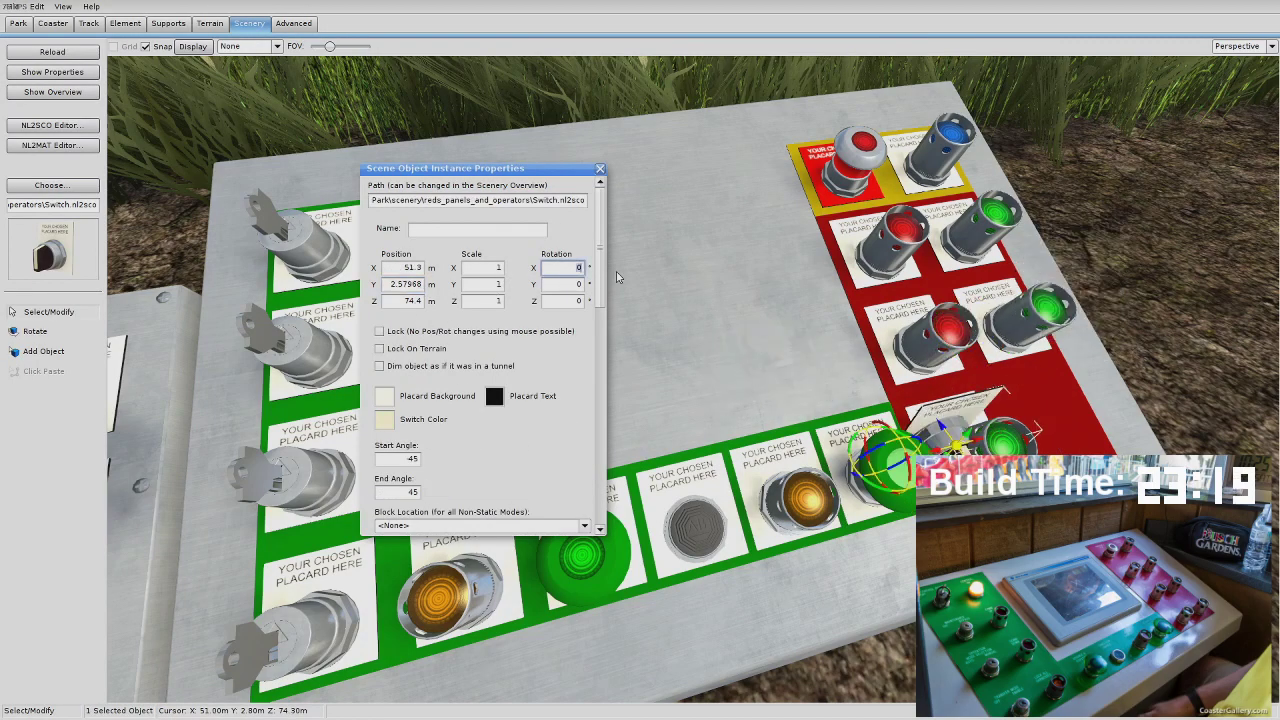
{"action": "type", "text": "-70"}
Step: Move the switch into the red section's empty cell and match its X position to the green button above, 51.4709 m
{"action": "left_click", "coordinate": [893, 452]}
{"action": "left_click", "coordinate": [925, 412]}
{"action": "left_click_drag", "start_coordinate": [934, 400], "coordinate": [1038, 412]}
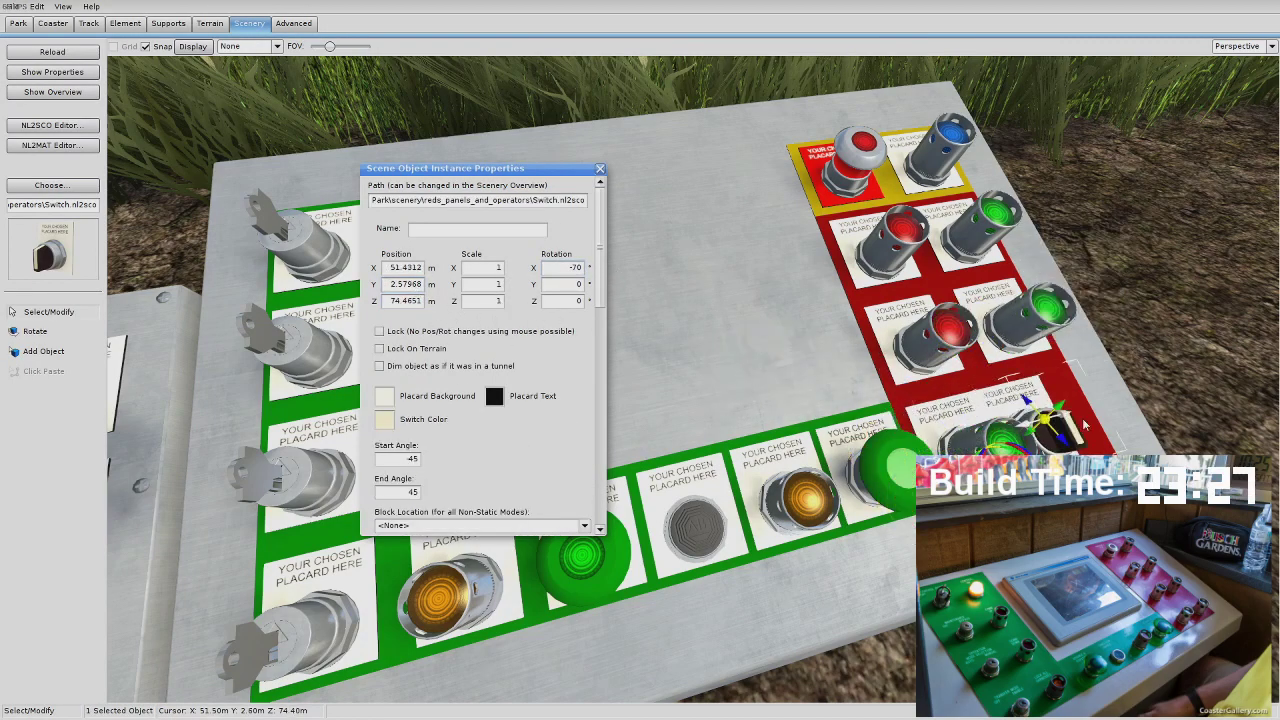
{"action": "left_click", "coordinate": [1046, 306]}
{"action": "double_click", "coordinate": [405, 268]}
{"action": "left_click", "coordinate": [1038, 414]}
{"action": "double_click", "coordinate": [405, 268]}
{"action": "key", "text": "ctrl+v"}
{"action": "key", "text": "Tab"}
Step: Copy the name of the green button above to the switch and edit it to "Dive - Main - Transports"
{"action": "left_click", "coordinate": [1046, 306]}
{"action": "double_click", "coordinate": [478, 230]}
{"action": "left_click", "coordinate": [1088, 424]}
{"action": "left_click", "coordinate": [449, 231]}
{"action": "key", "text": "ctrl+v"}
{"action": "left_click_drag", "start_coordinate": [460, 230], "coordinate": [537, 232]}
{"action": "type", "text": "Maintenance"}
Step: Choose the Transports placard for the new switch, set its start angle to 0 and close its properties
{"action": "left_click_drag", "start_coordinate": [600, 270], "coordinate": [612, 495]}
{"action": "left_click", "coordinate": [379, 513]}
{"action": "scroll", "coordinate": [480, 380], "scroll_direction": "up", "scroll_amount": 15}
{"action": "left_click", "coordinate": [600, 169]}
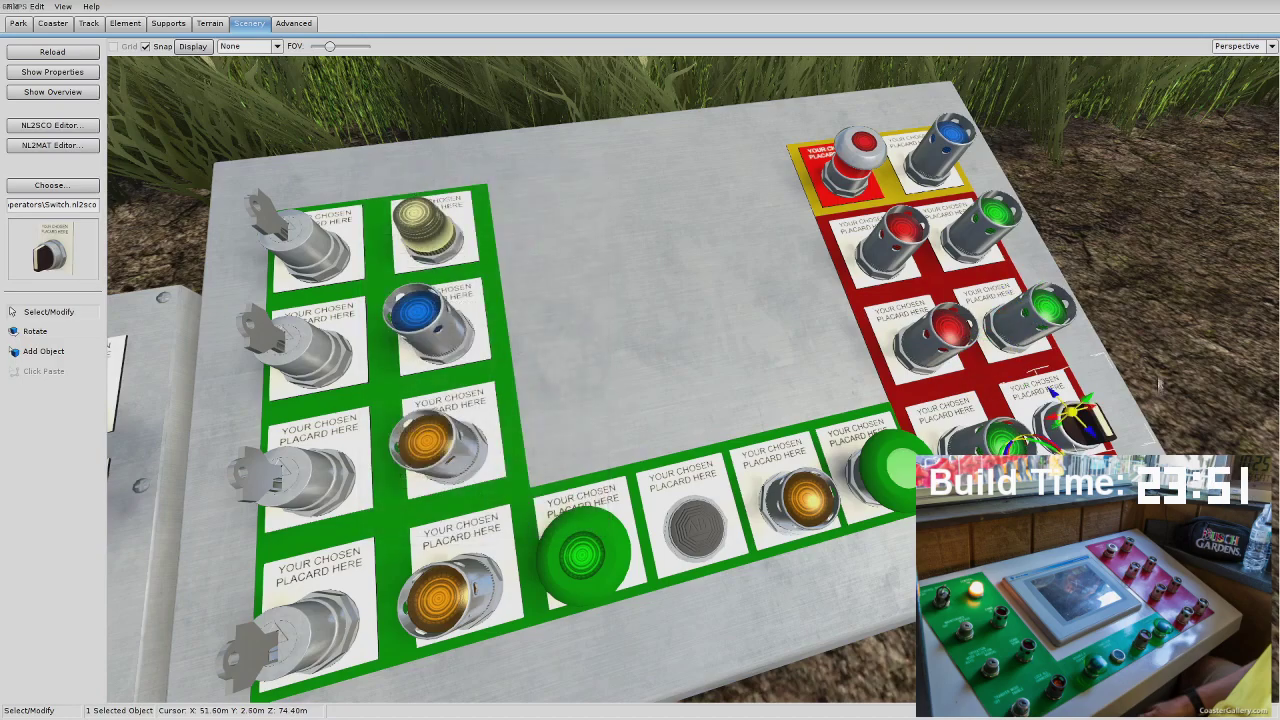
Step: Review the whole panel and check the properties of the red section's lowest green button and the neighbouring Transports switch
{"action": "left_click", "coordinate": [795, 380]}
{"action": "scroll", "coordinate": [795, 380], "scroll_direction": "down", "scroll_amount": 5}
{"action": "right_click_drag", "start_coordinate": [795, 380], "coordinate": [720, 380]}
{"action": "scroll", "coordinate": [690, 380], "scroll_direction": "up", "scroll_amount": 3}
{"action": "right_click_drag", "start_coordinate": [657, 332], "coordinate": [659, 359]}
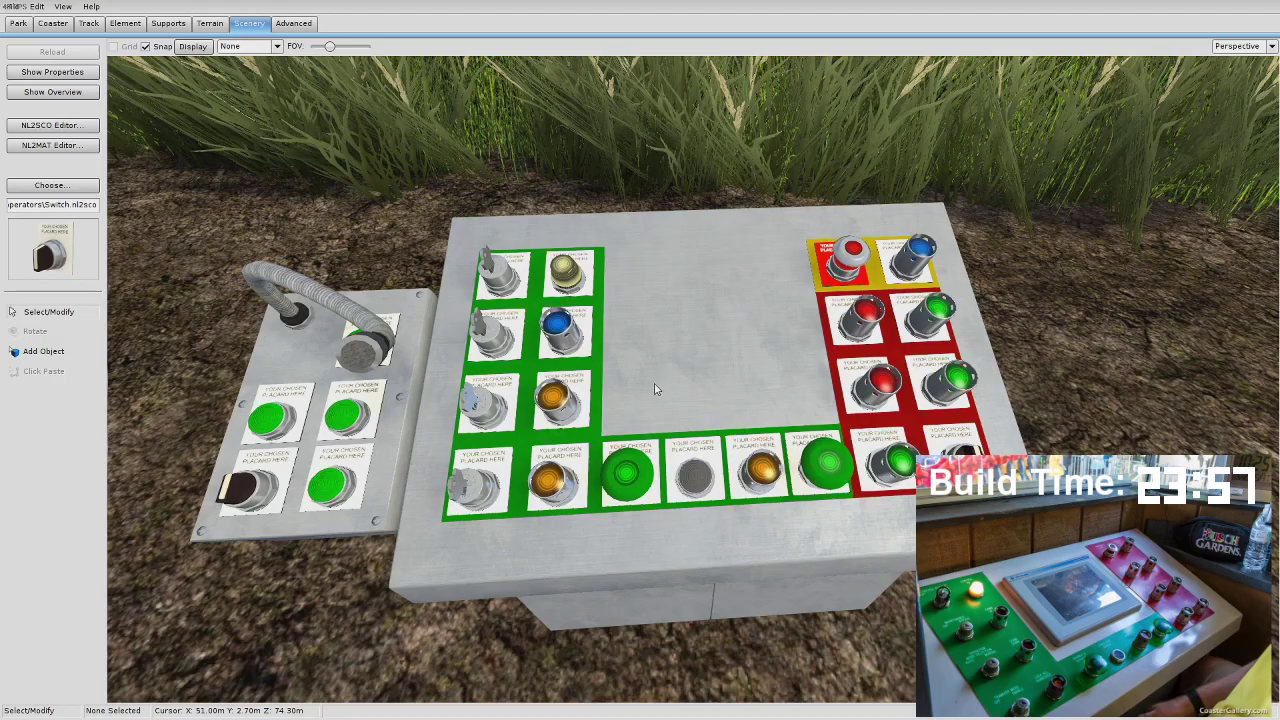
{"action": "right_click_drag", "start_coordinate": [572, 379], "coordinate": [615, 400]}
{"action": "scroll", "coordinate": [572, 379], "scroll_direction": "up", "scroll_amount": 5}
{"action": "scroll", "coordinate": [572, 379], "scroll_direction": "down", "scroll_amount": 4}
{"action": "double_click", "coordinate": [678, 426]}
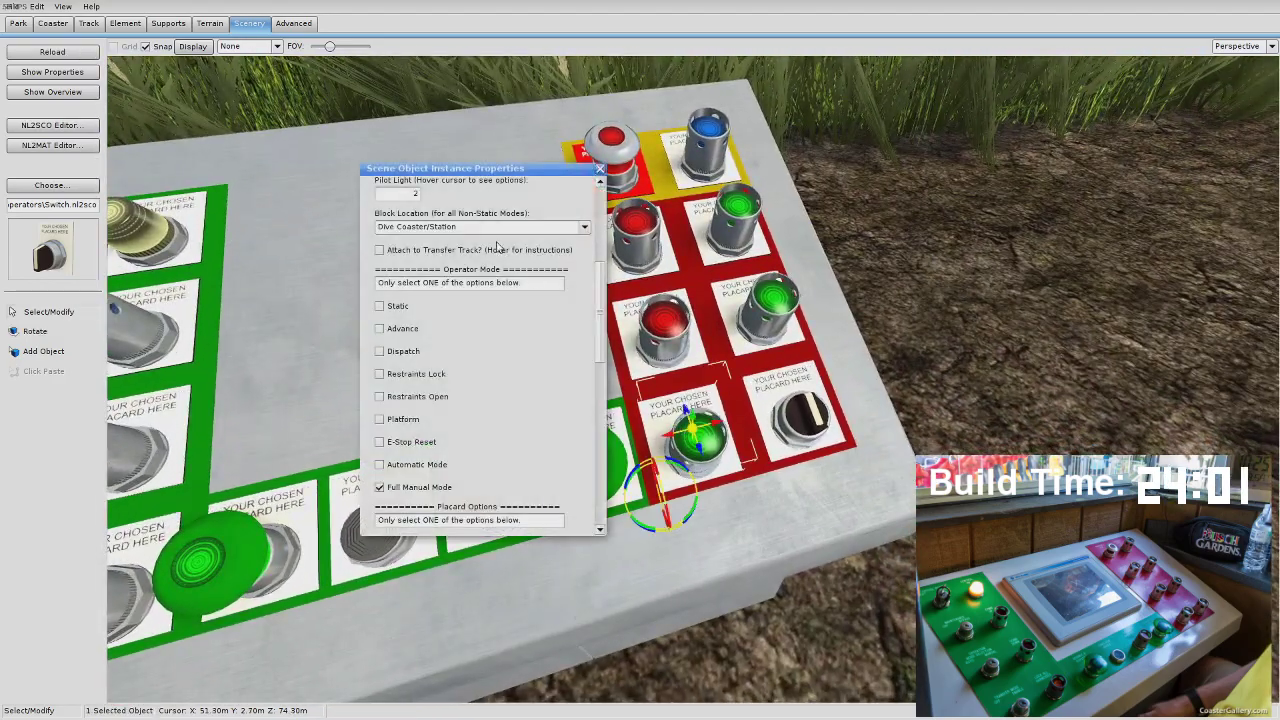
{"action": "left_click", "coordinate": [772, 384]}
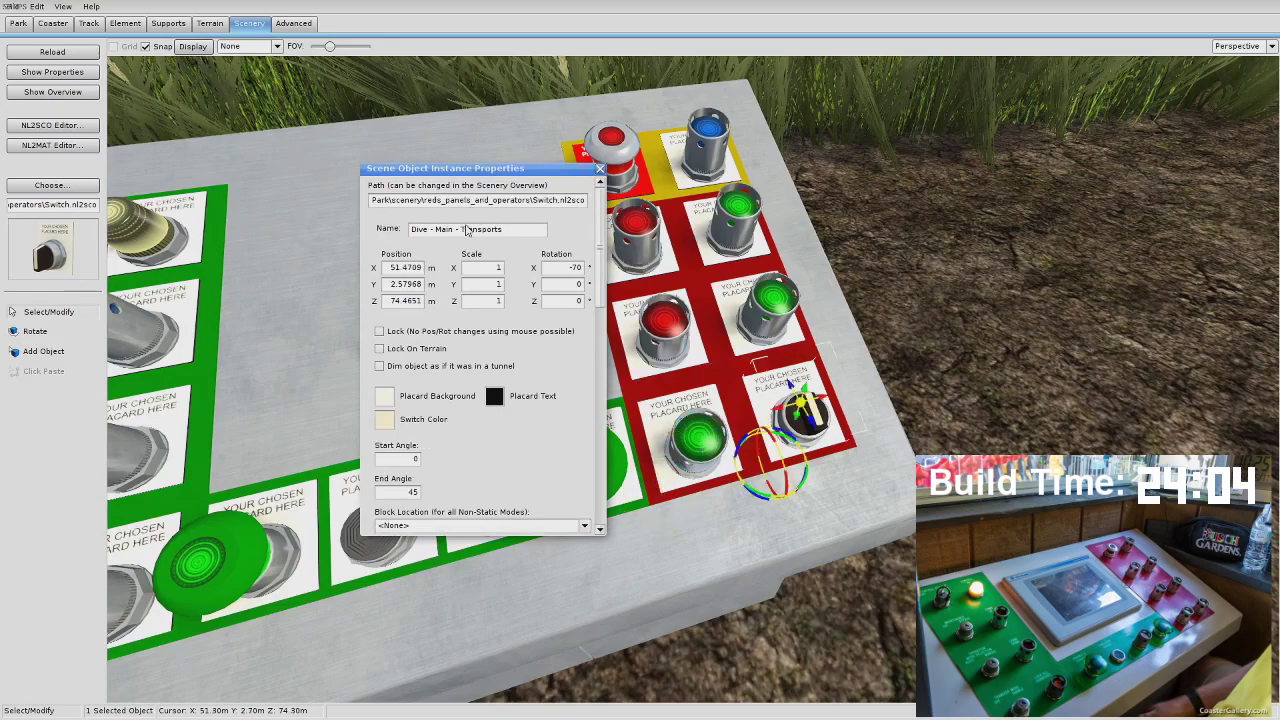
{"action": "left_click", "coordinate": [600, 170]}
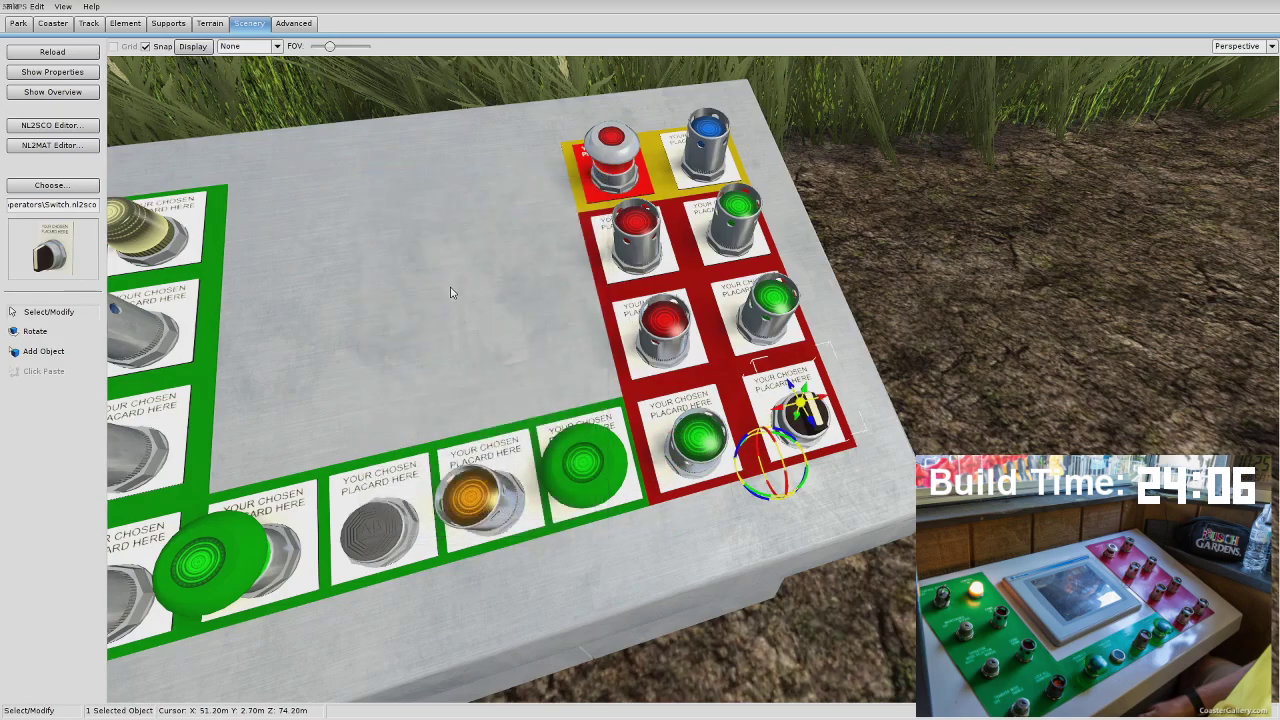
Step: Choose the PanelView Plus 1000 from the park's reds_panels_and_operators folder as the scene object for placement
{"action": "left_click", "coordinate": [960, 361]}
{"action": "right_click_drag", "start_coordinate": [194, 296], "coordinate": [545, 300]}
{"action": "right_click_drag", "start_coordinate": [303, 311], "coordinate": [299, 311]}
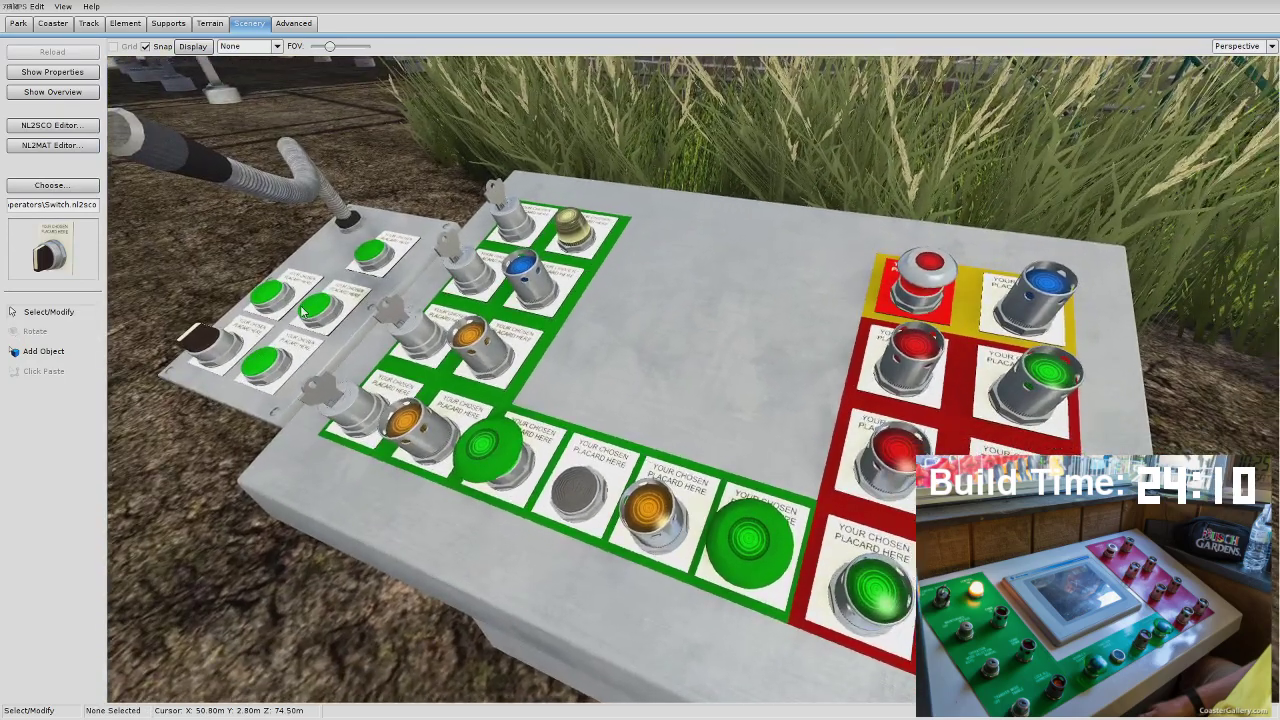
{"action": "left_click", "coordinate": [35, 190]}
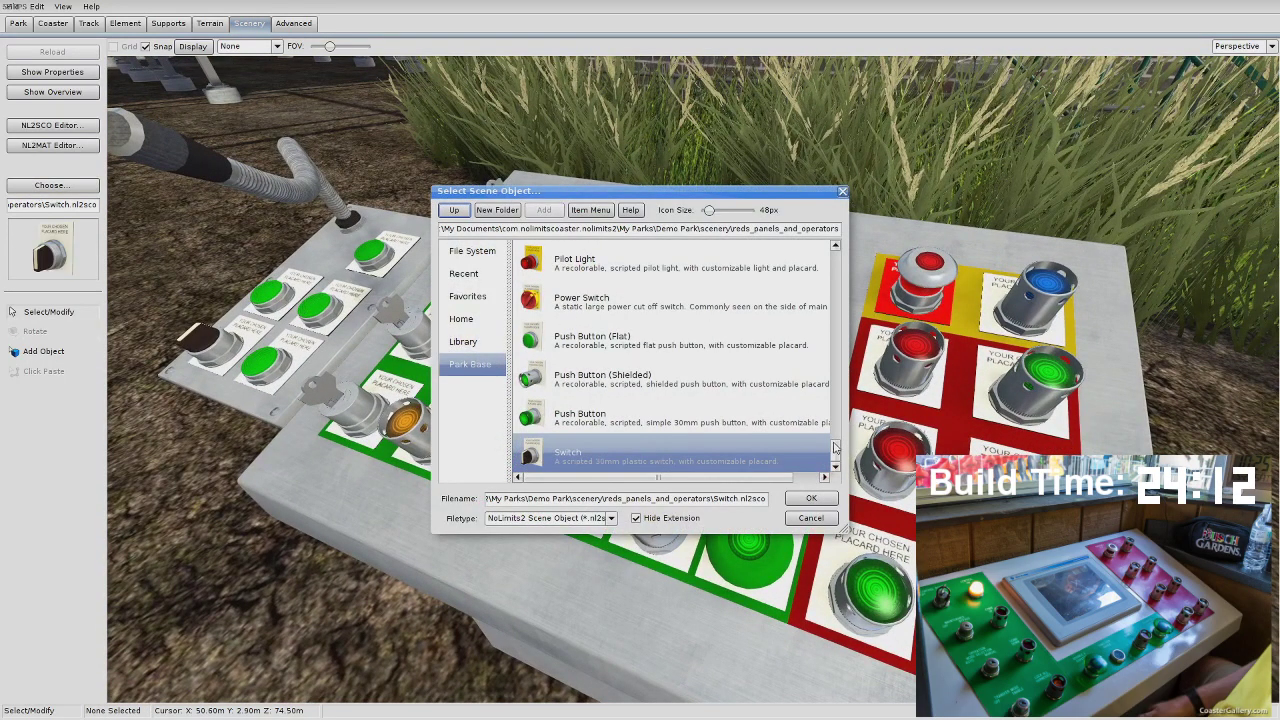
{"action": "scroll", "coordinate": [838, 352], "scroll_direction": "up", "scroll_amount": 5}
{"action": "left_click_drag", "start_coordinate": [840, 354], "coordinate": [853, 436]}
{"action": "double_click", "coordinate": [650, 322]}
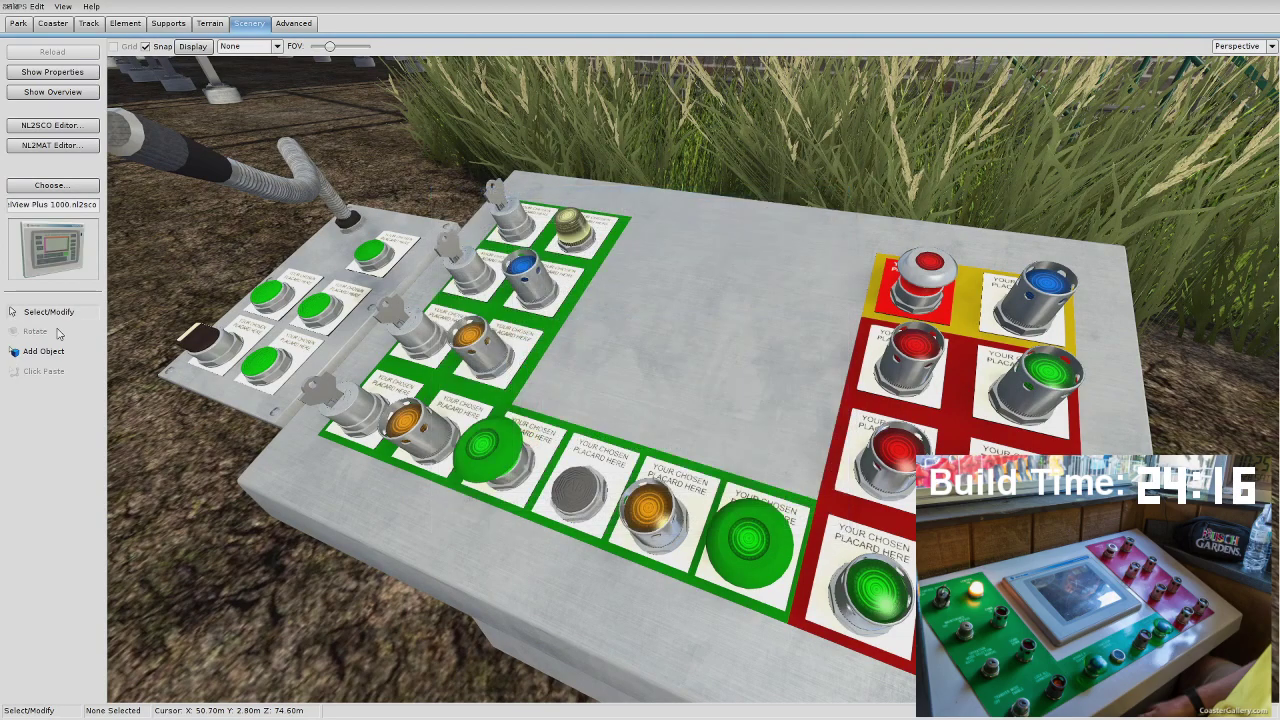
Step: Add the PanelView Plus 1000 scenery object in the empty centre area of the control console
{"action": "left_click", "coordinate": [58, 352]}
{"action": "left_click", "coordinate": [643, 329]}
{"action": "left_click", "coordinate": [48, 311]}
{"action": "scroll", "coordinate": [640, 309], "scroll_direction": "down", "scroll_amount": 4}
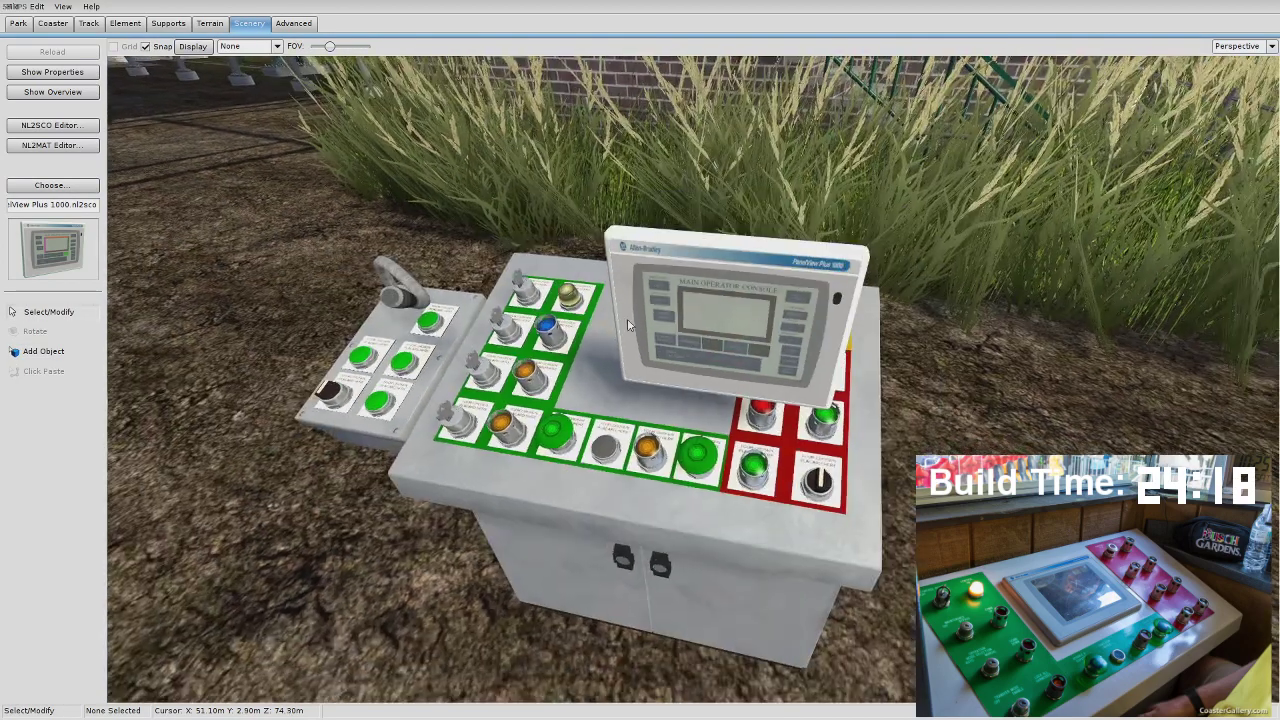
Step: Set the PanelView's X rotation to -70° so it lies back along the console's surface
{"action": "double_click", "coordinate": [651, 285]}
{"action": "left_click", "coordinate": [555, 268]}
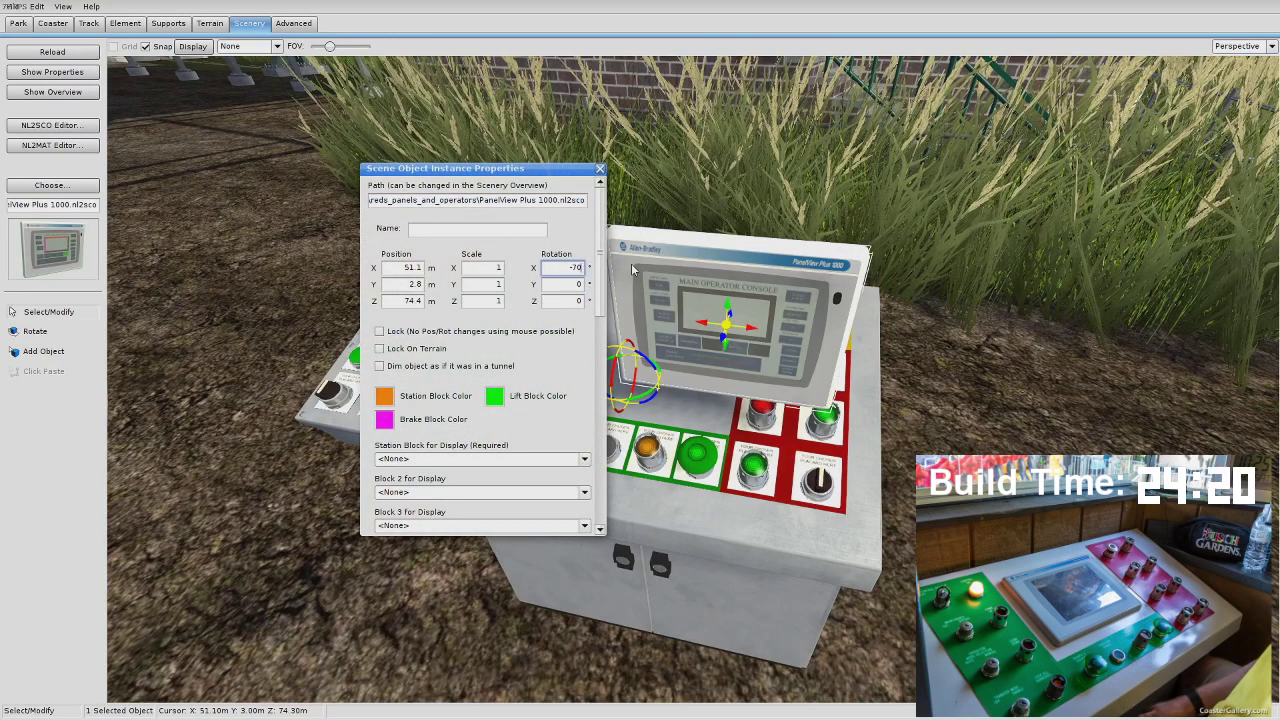
{"action": "key", "text": "Return"}
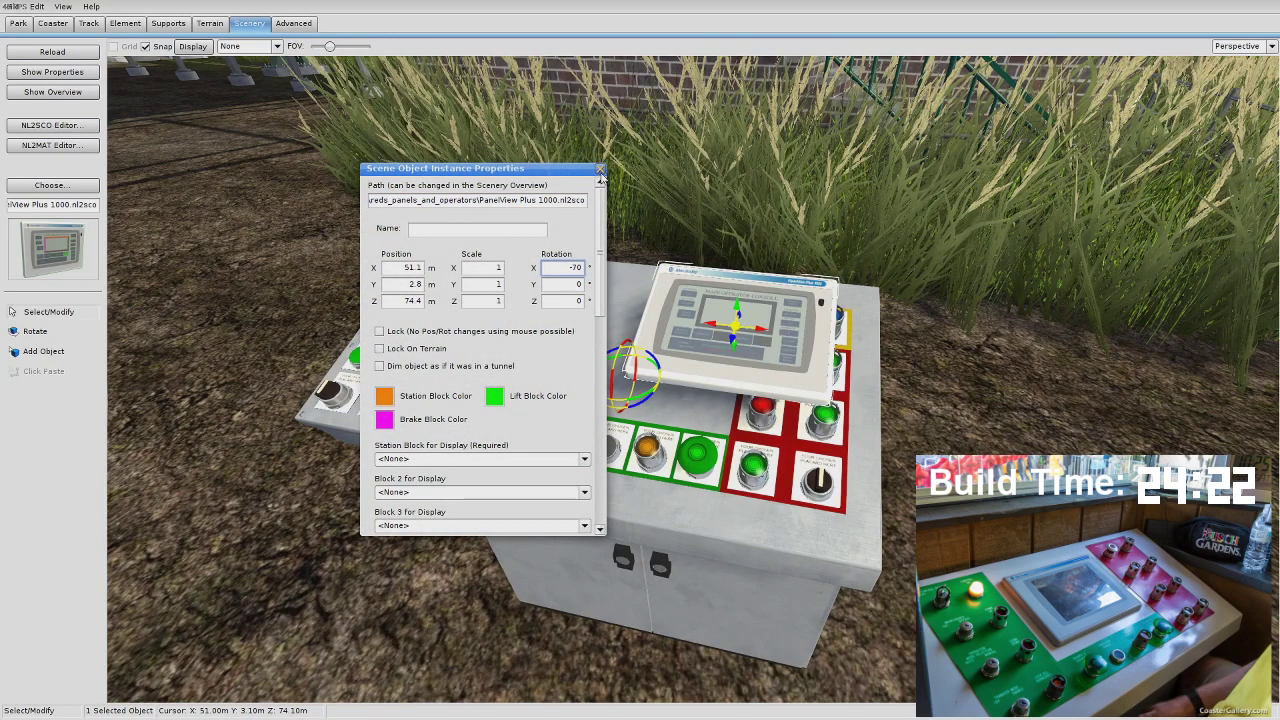
{"action": "left_click", "coordinate": [600, 170]}
Step: Move the PanelView down onto the console surface, centred between the green and red button sections
{"action": "left_click_drag", "start_coordinate": [740, 310], "coordinate": [664, 344]}
{"action": "right_click_drag", "start_coordinate": [664, 344], "coordinate": [610, 360]}
{"action": "right_click_drag", "start_coordinate": [607, 288], "coordinate": [730, 322]}
{"action": "left_click_drag", "start_coordinate": [785, 348], "coordinate": [850, 347]}
{"action": "right_click_drag", "start_coordinate": [850, 347], "coordinate": [608, 350]}
{"action": "mouse_move", "coordinate": [608, 354]}
{"action": "left_mouse_down"}
{"action": "mouse_move", "coordinate": [612, 364]}
{"action": "mouse_move", "coordinate": [624, 338]}
{"action": "left_mouse_up"}
{"action": "right_click_drag", "start_coordinate": [624, 338], "coordinate": [710, 366]}
{"action": "left_click_drag", "start_coordinate": [710, 366], "coordinate": [703, 367]}
{"action": "left_click", "coordinate": [1094, 408]}
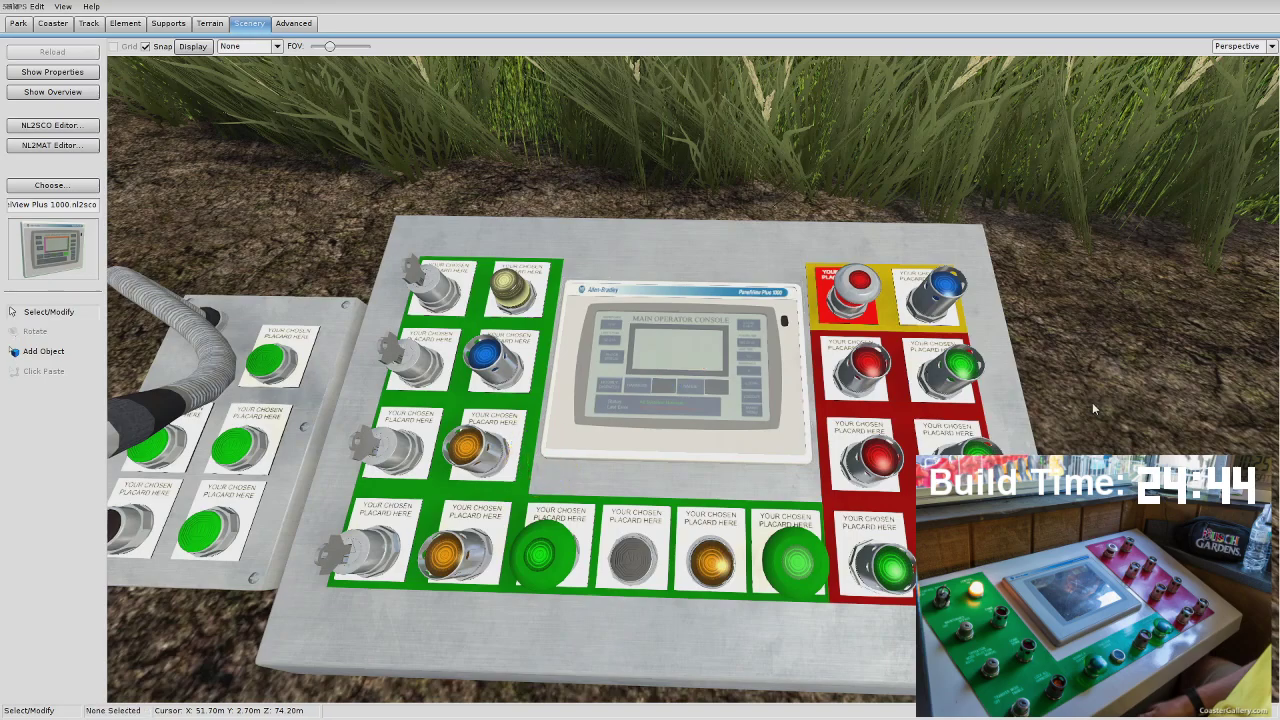
Step: Name the PanelView object "Dive - Main - PanelView" in its instance properties
{"action": "double_click", "coordinate": [763, 415]}
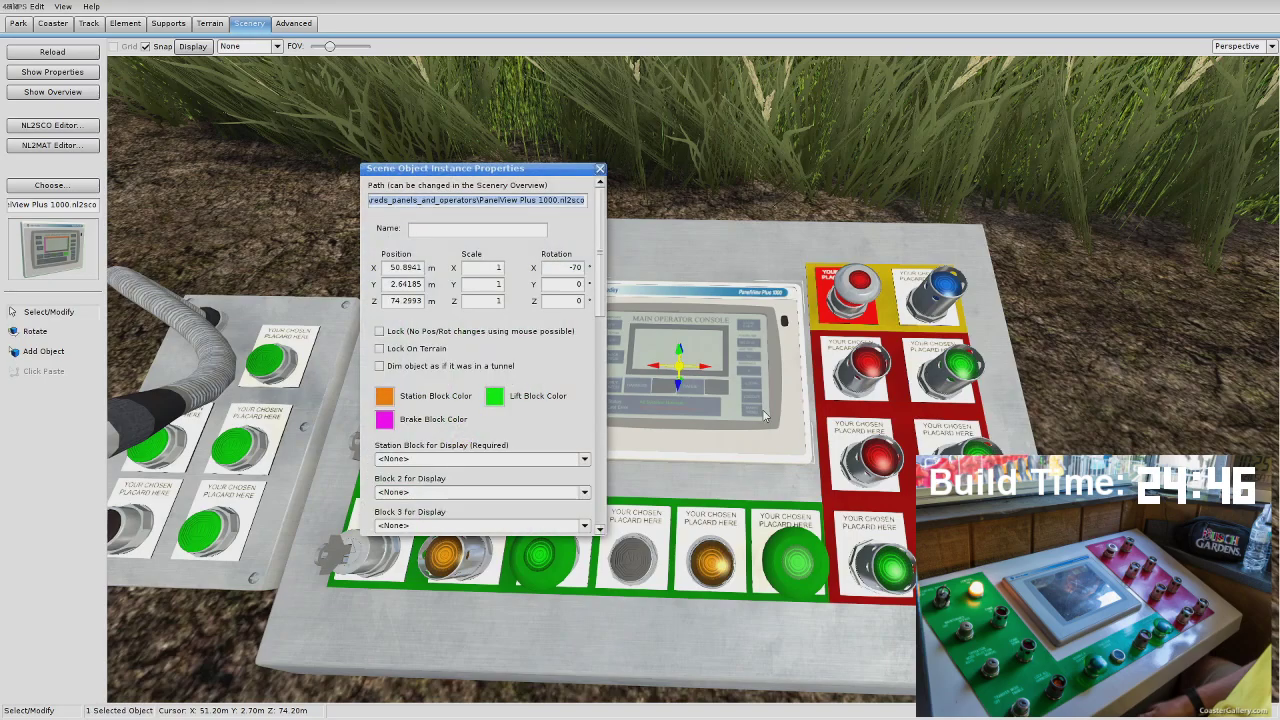
{"action": "left_click", "coordinate": [496, 231]}
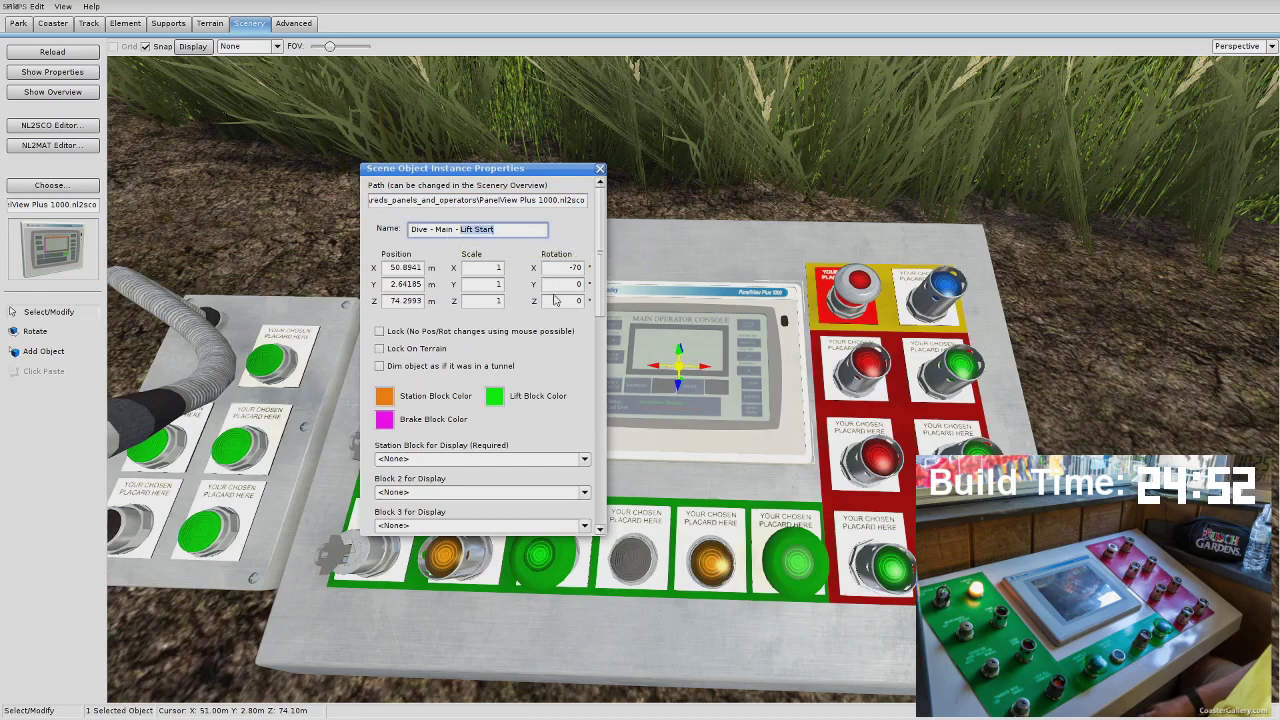
{"action": "scroll", "coordinate": [556, 302], "scroll_direction": "down", "scroll_amount": 1}
{"action": "scroll", "coordinate": [505, 372], "scroll_direction": "up", "scroll_amount": 1}
{"action": "type", "text": "PanelView"}
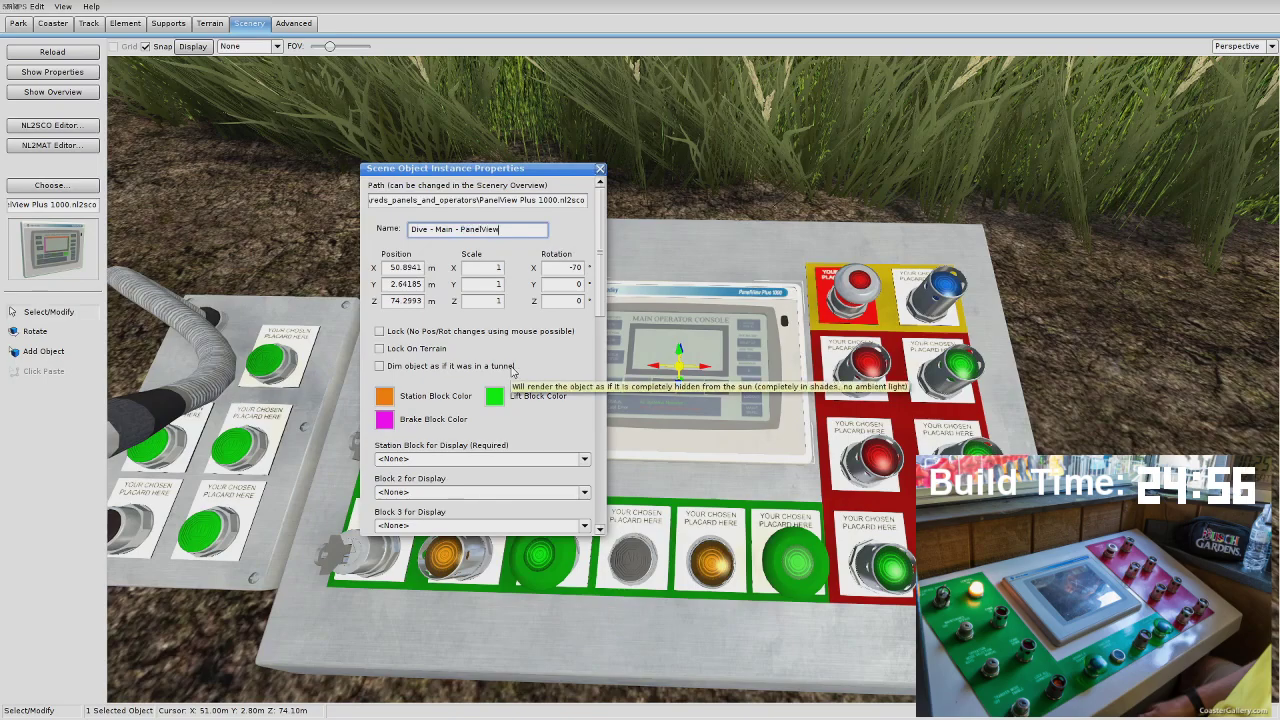
Step: Set the PanelView's required station block for display to Dive Coaster/Station
{"action": "scroll", "coordinate": [512, 372], "scroll_direction": "down", "scroll_amount": 2}
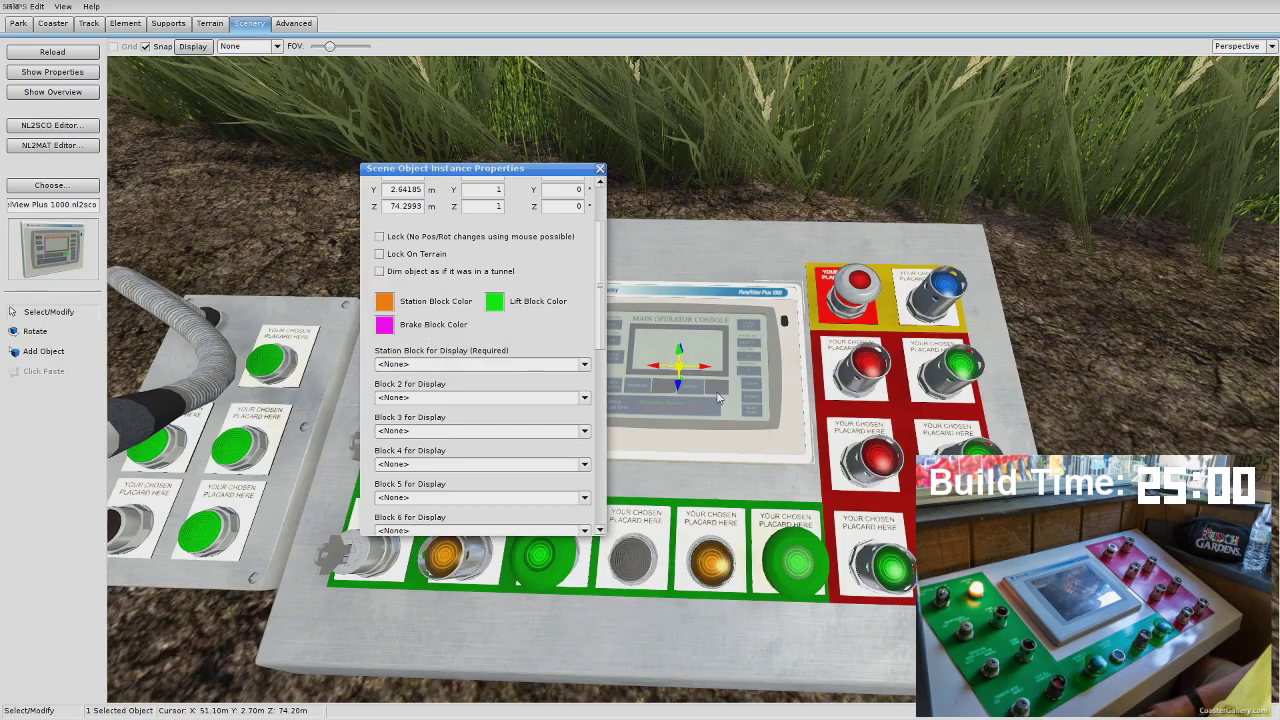
{"action": "middle_click_drag", "start_coordinate": [738, 395], "coordinate": [760, 404]}
{"action": "scroll", "coordinate": [760, 404], "scroll_direction": "up", "scroll_amount": 4}
{"action": "scroll", "coordinate": [760, 404], "scroll_direction": "down", "scroll_amount": 1}
{"action": "left_click_drag", "start_coordinate": [533, 173], "coordinate": [377, 164]}
{"action": "scroll", "coordinate": [594, 272], "scroll_direction": "up", "scroll_amount": 5}
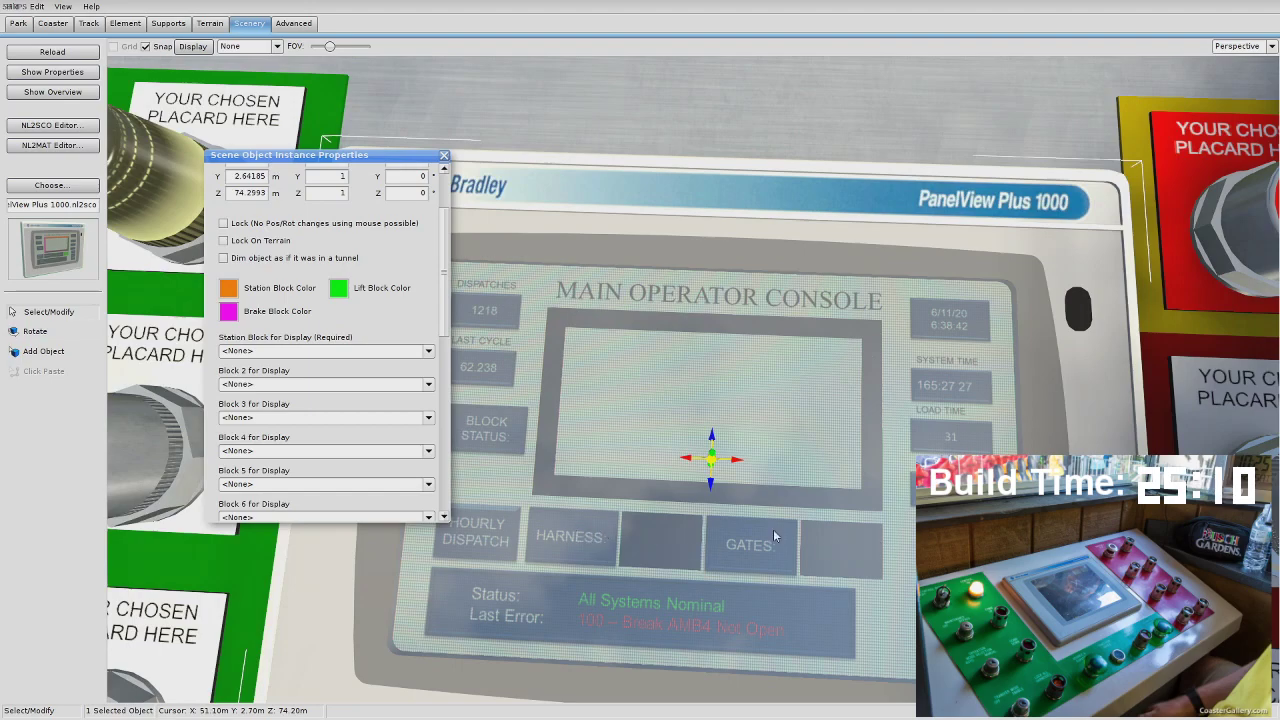
{"action": "scroll", "coordinate": [424, 337], "scroll_direction": "down", "scroll_amount": 2}
{"action": "left_click", "coordinate": [311, 308]}
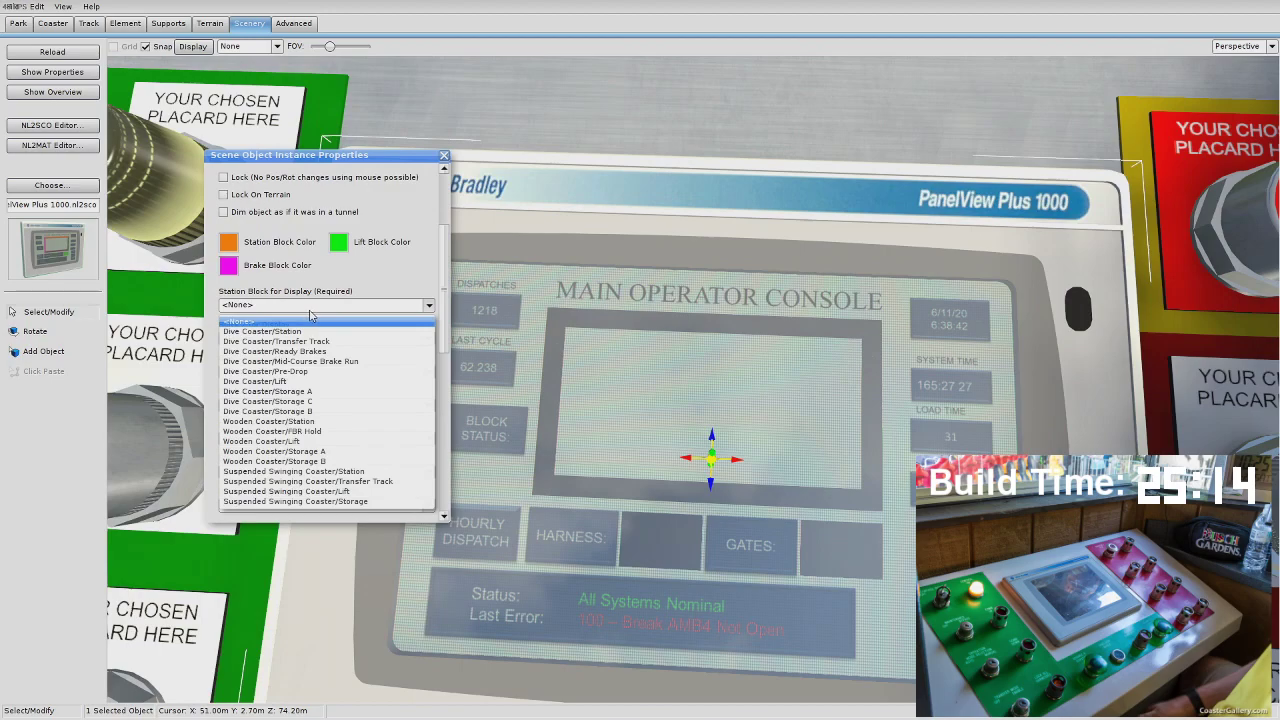
{"action": "left_click", "coordinate": [300, 332]}
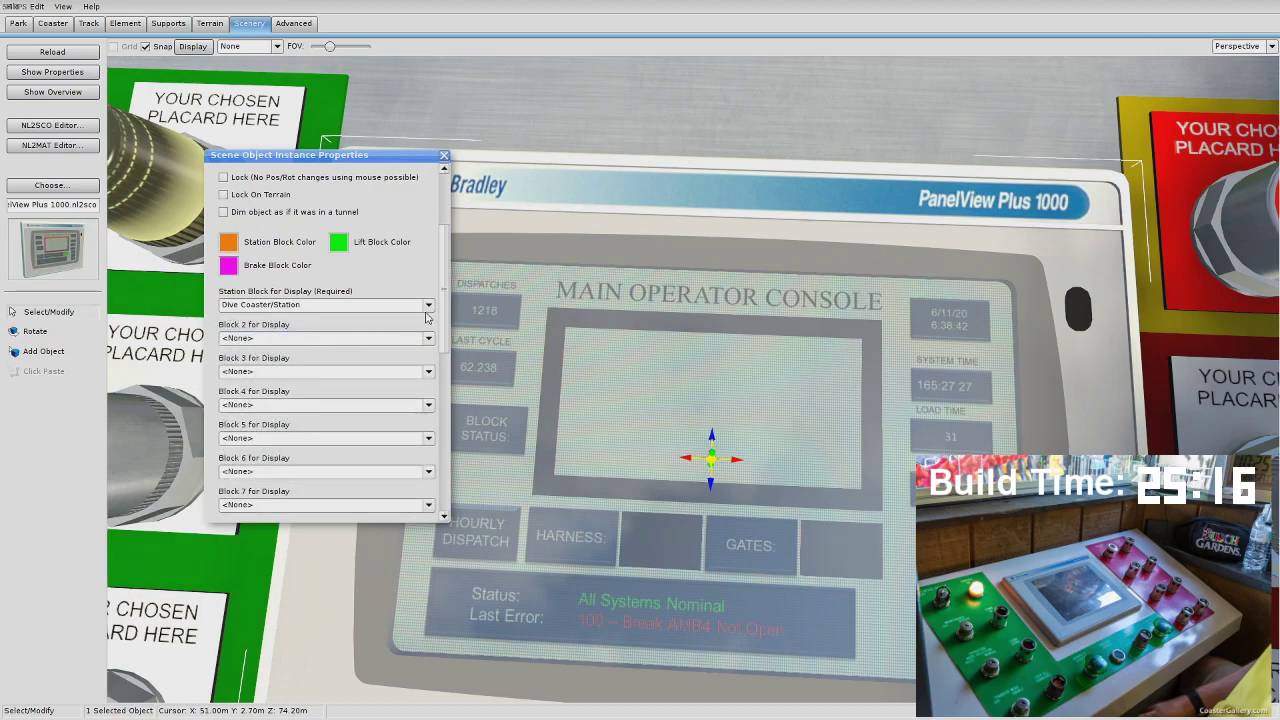
Step: Assign Dive Coaster/Lift, Dive Coaster/Pre-Drop and Dive Coaster/Mid-Course Brake Run to the PanelView's display blocks 2, 3 and 4
{"action": "left_click", "coordinate": [308, 339]}
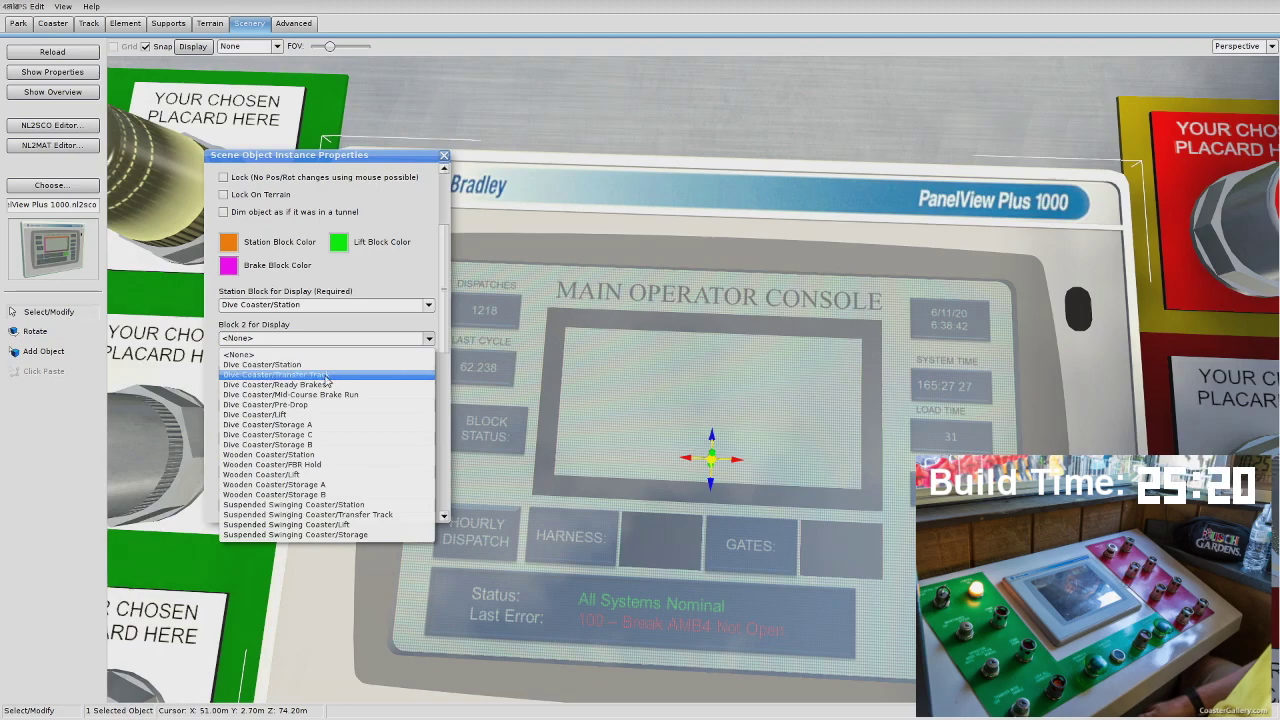
{"action": "left_click", "coordinate": [297, 415]}
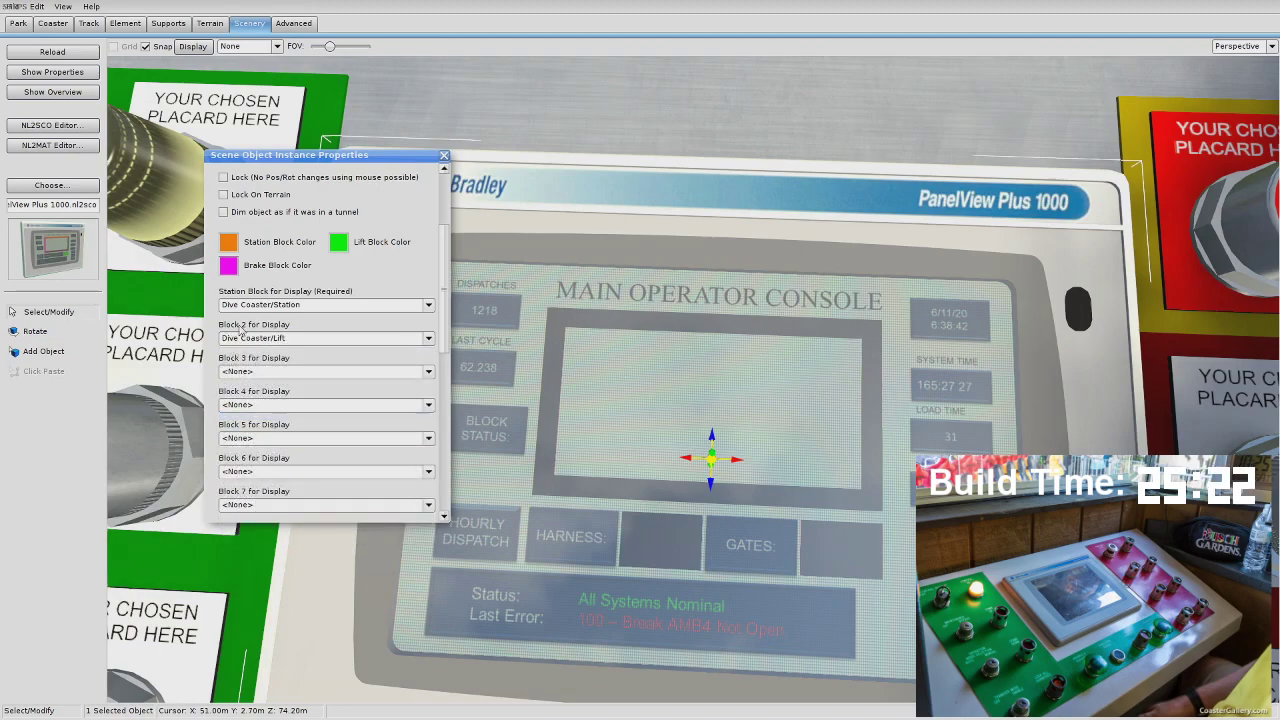
{"action": "left_click", "coordinate": [277, 372]}
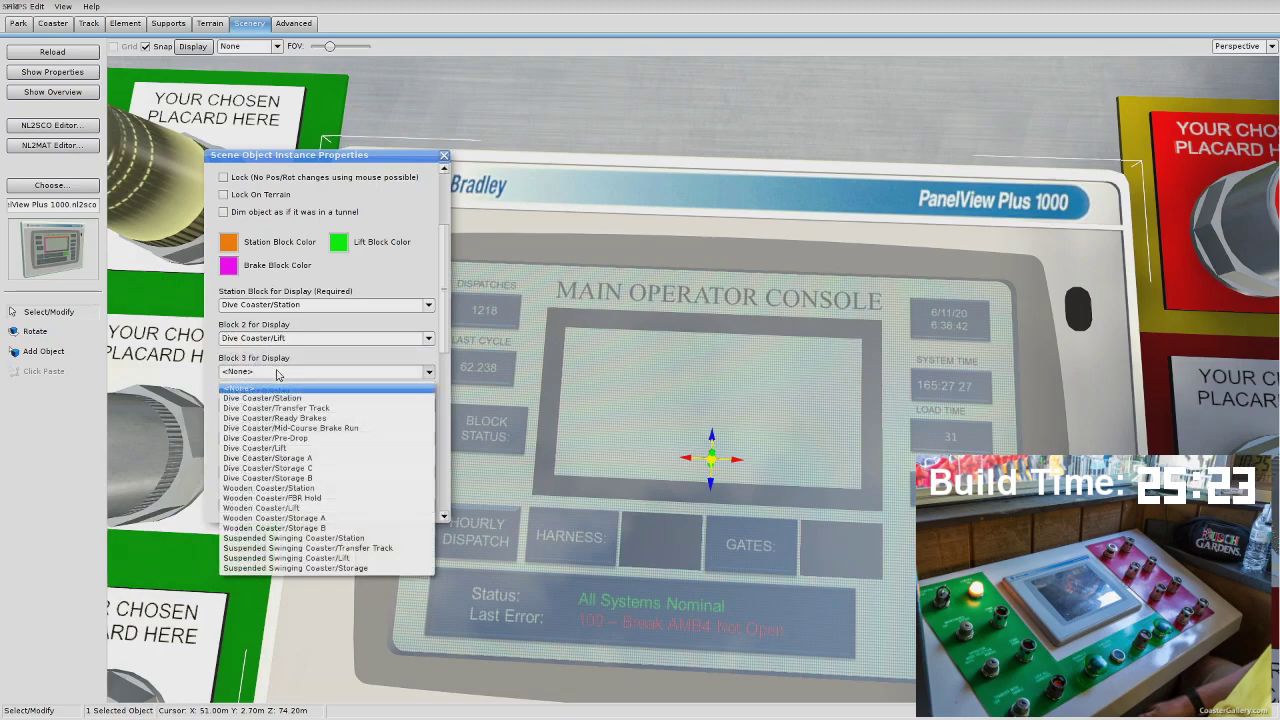
{"action": "left_click", "coordinate": [327, 438]}
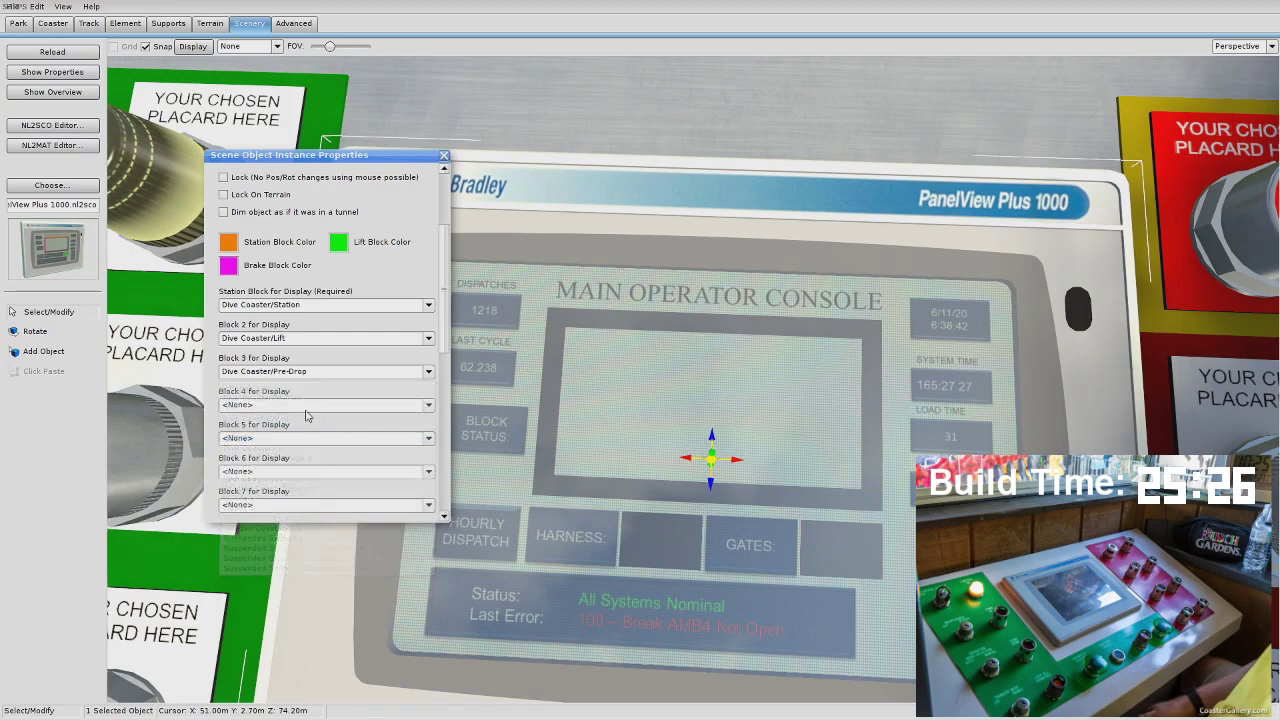
{"action": "left_click", "coordinate": [291, 405]}
{"action": "left_click", "coordinate": [290, 460]}
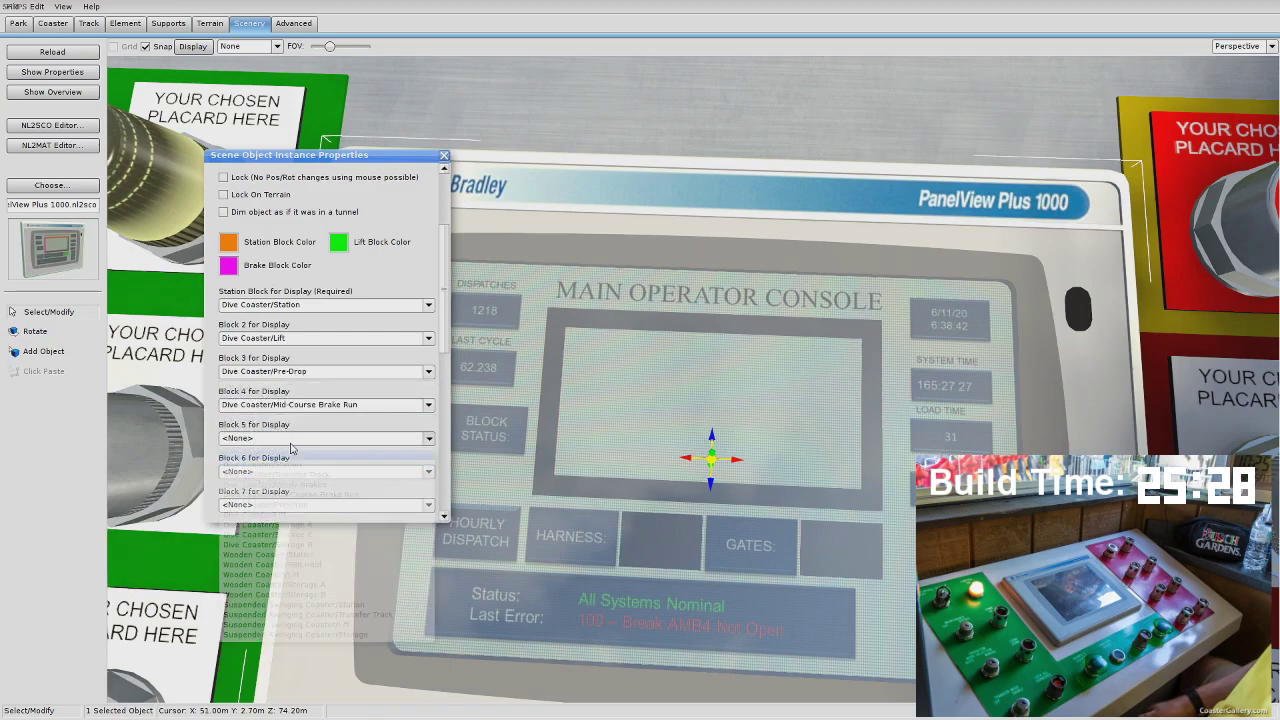
Step: Assign Dive Coaster/Ready Brakes to the PanelView's display block 5 and Dive Coaster/Transfer Track to block 6
{"action": "left_click", "coordinate": [300, 438]}
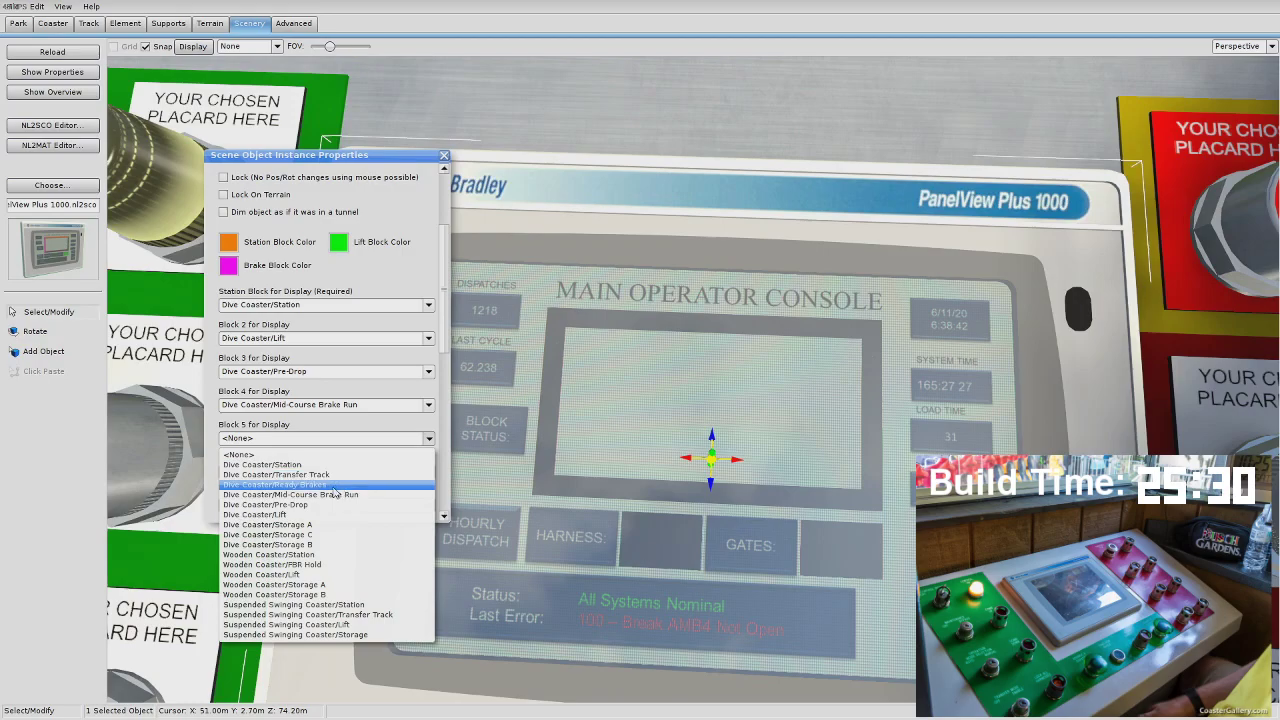
{"action": "left_click", "coordinate": [334, 486]}
{"action": "left_click", "coordinate": [323, 471]}
{"action": "left_click", "coordinate": [337, 508]}
{"action": "scroll", "coordinate": [343, 453], "scroll_direction": "down", "scroll_amount": 3}
{"action": "right_click_drag", "start_coordinate": [640, 400], "coordinate": [580, 441]}
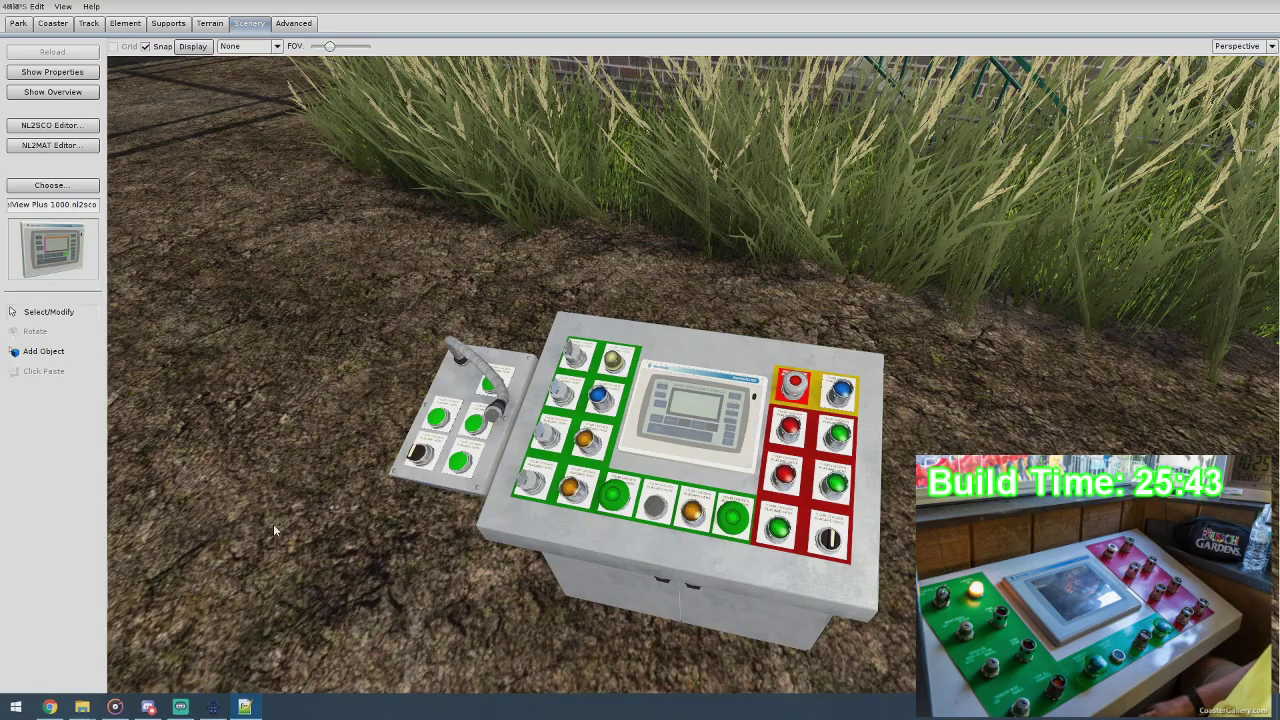
Step: Run the park in play mode and check the message log for script errors from the console objects
{"action": "left_click", "coordinate": [277, 531]}
{"action": "right_click_drag", "start_coordinate": [284, 530], "coordinate": [322, 578]}
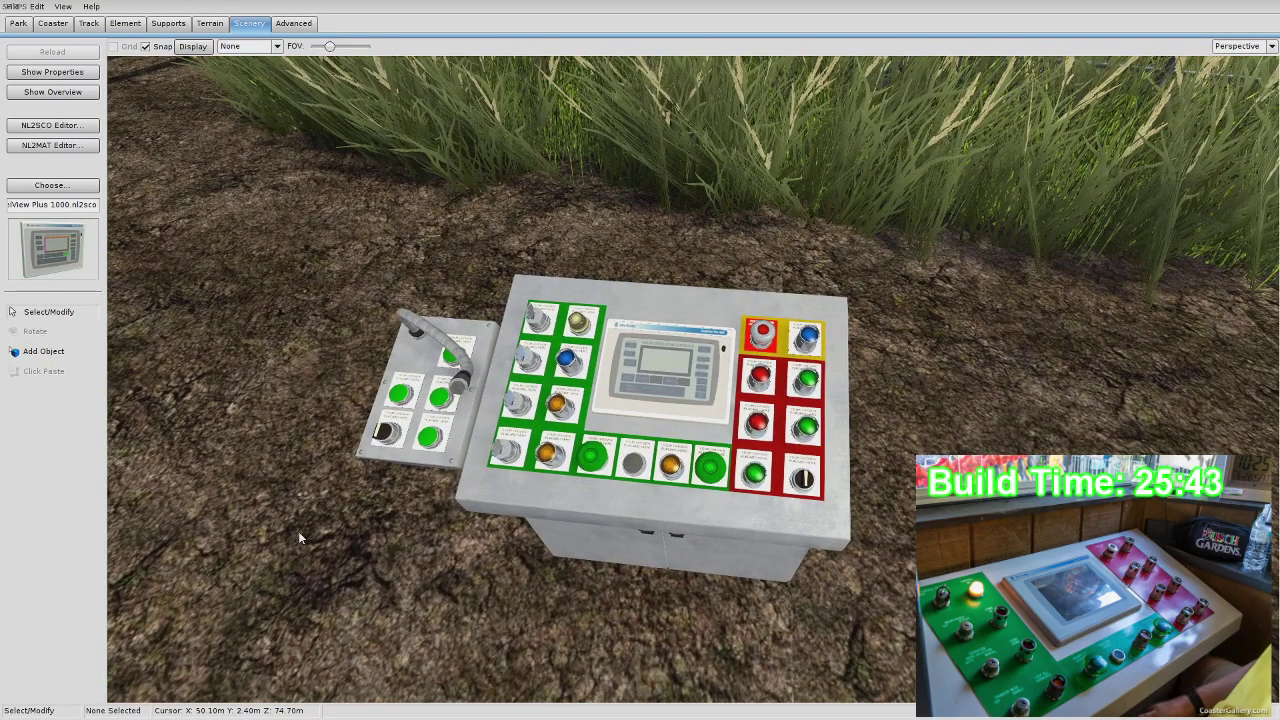
{"action": "scroll", "coordinate": [298, 537], "scroll_direction": "up", "scroll_amount": 2}
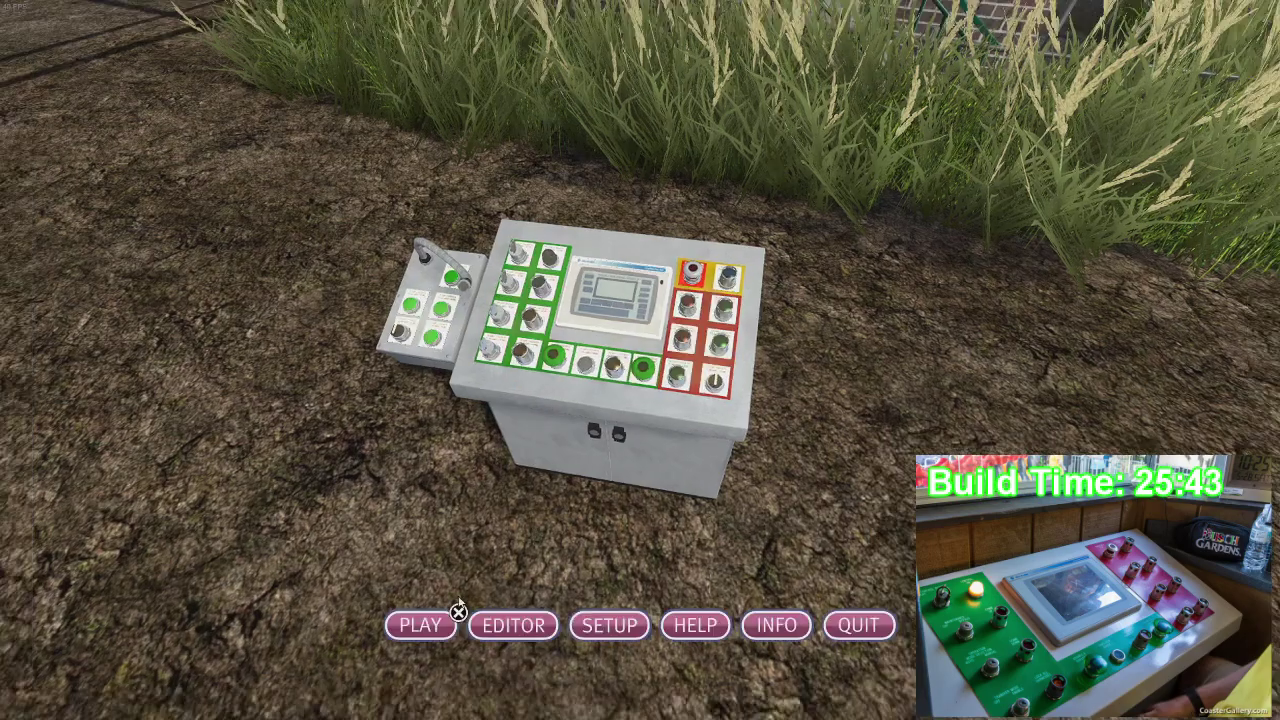
{"action": "left_click", "coordinate": [423, 621]}
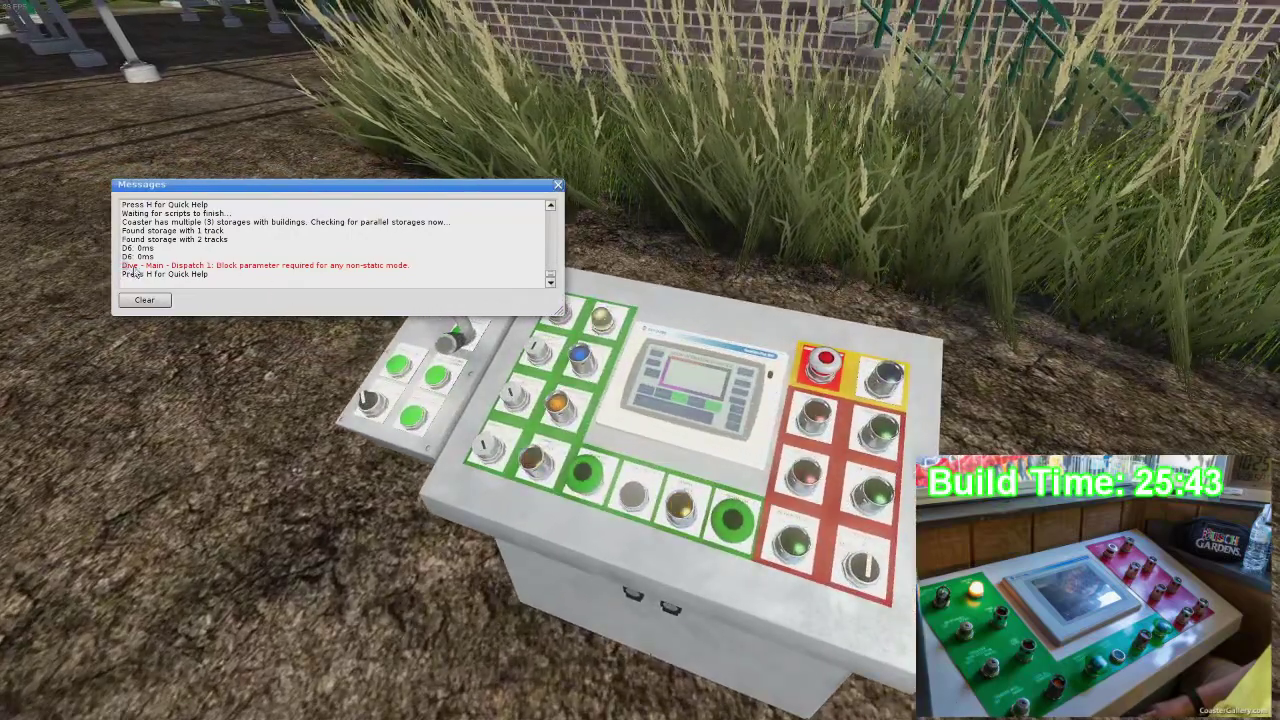
{"action": "left_click_drag", "start_coordinate": [136, 268], "coordinate": [368, 277]}
{"action": "left_click", "coordinate": [389, 279]}
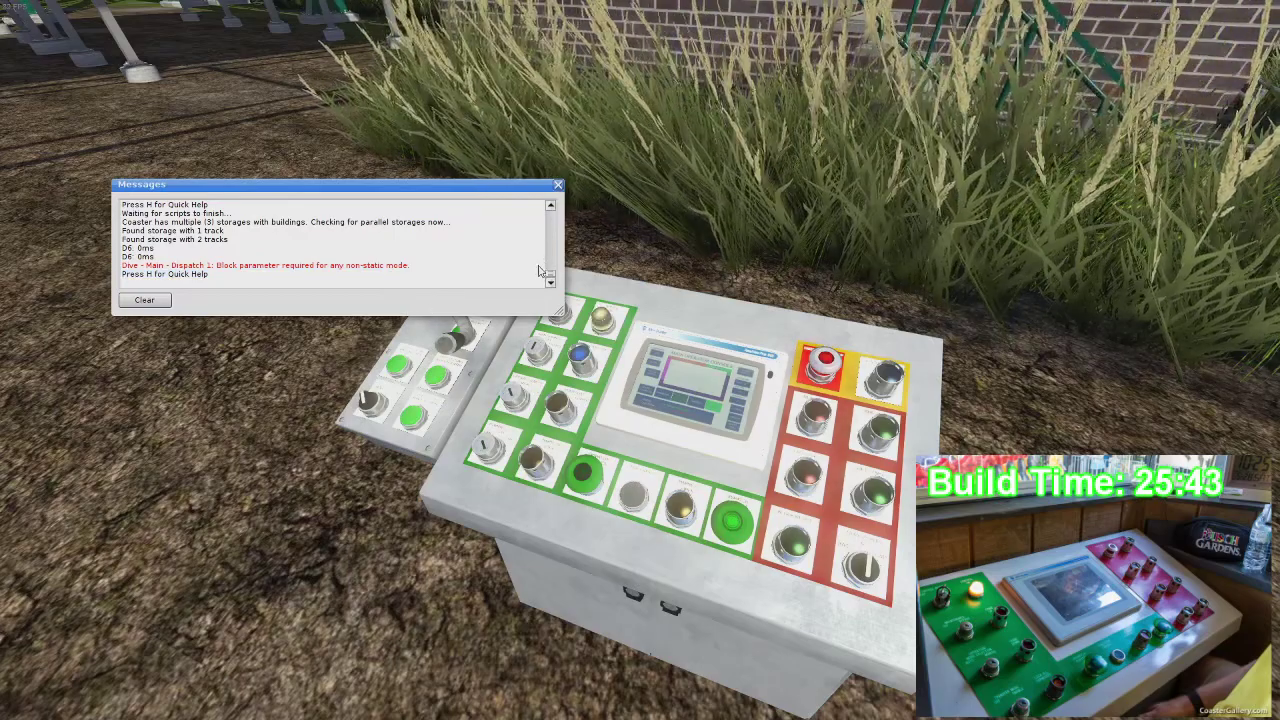
Step: Return to the editor, set the first green dispatch button's block location to Dive Coaster/Station, and close the message log
{"action": "key", "text": "Escape"}
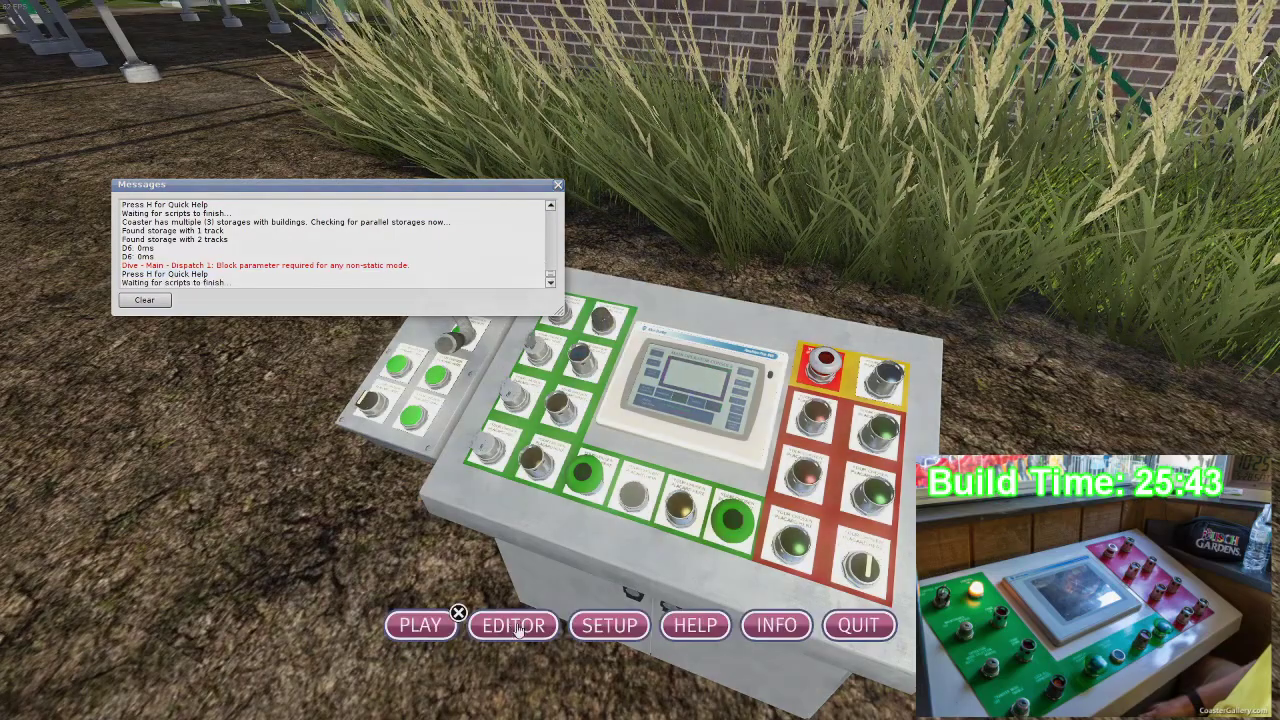
{"action": "left_click", "coordinate": [513, 626]}
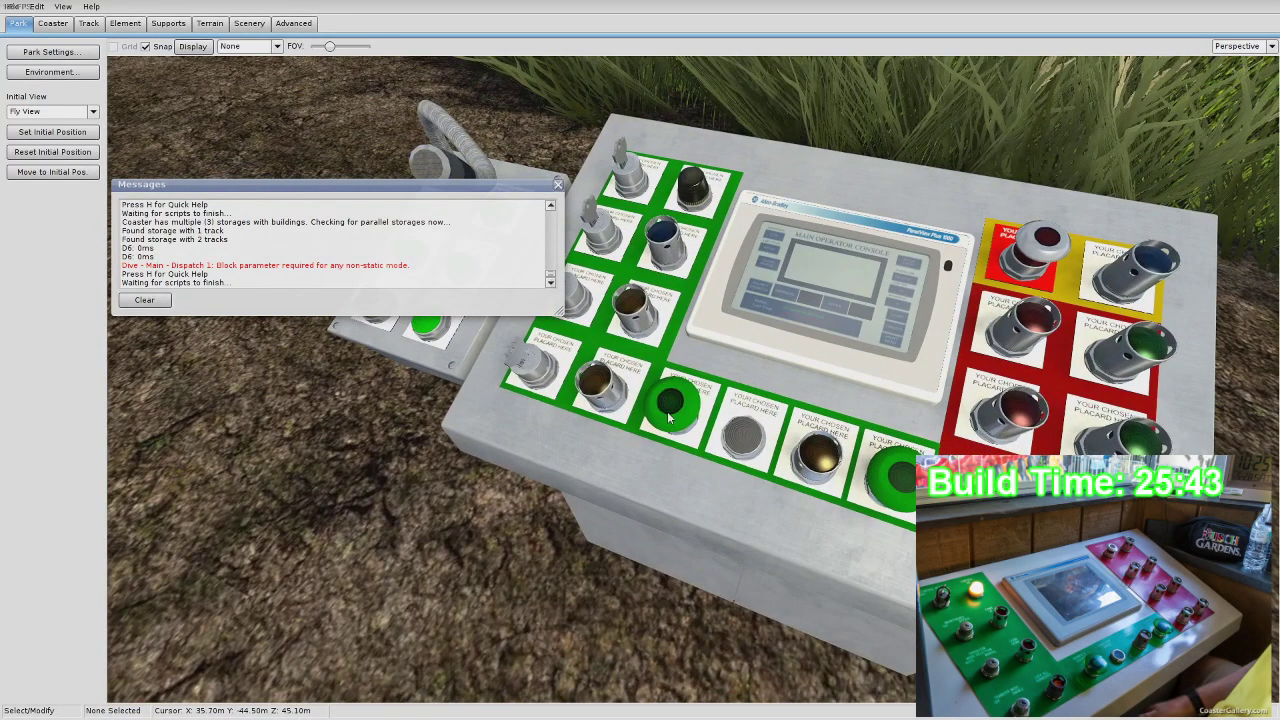
{"action": "left_click", "coordinate": [669, 418]}
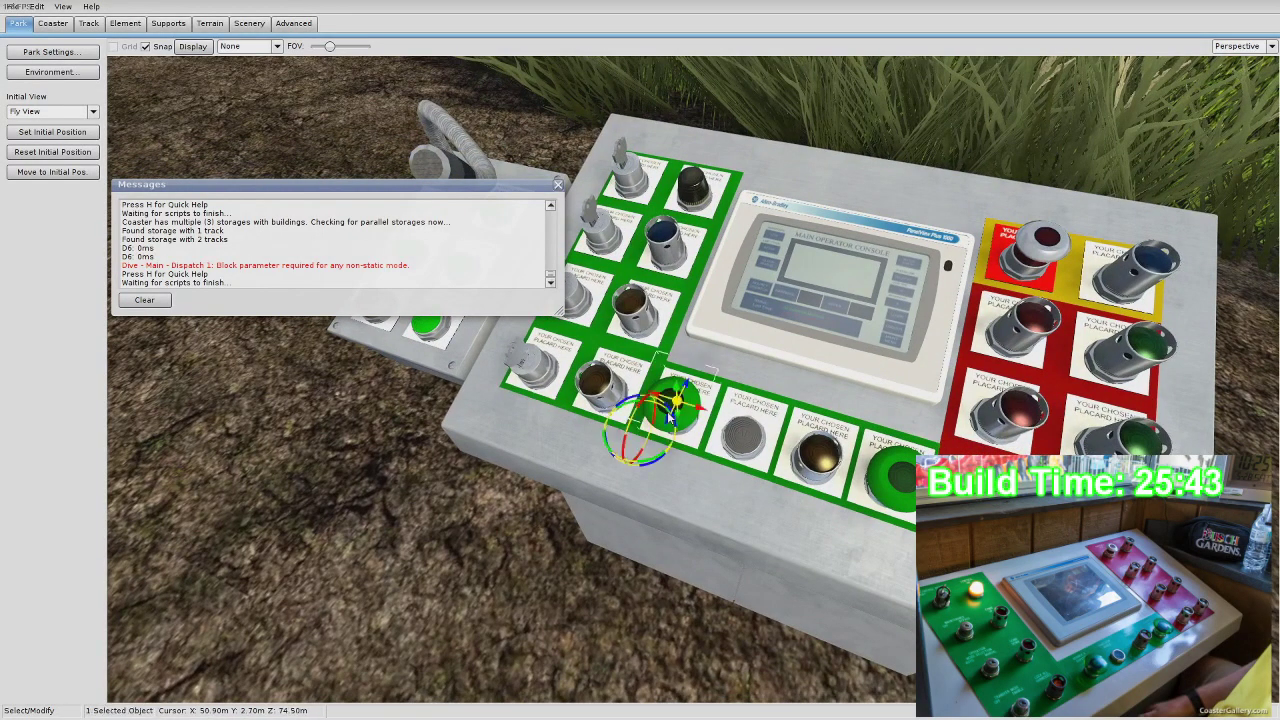
{"action": "double_click", "coordinate": [669, 418]}
{"action": "scroll", "coordinate": [620, 448], "scroll_direction": "down", "scroll_amount": 5}
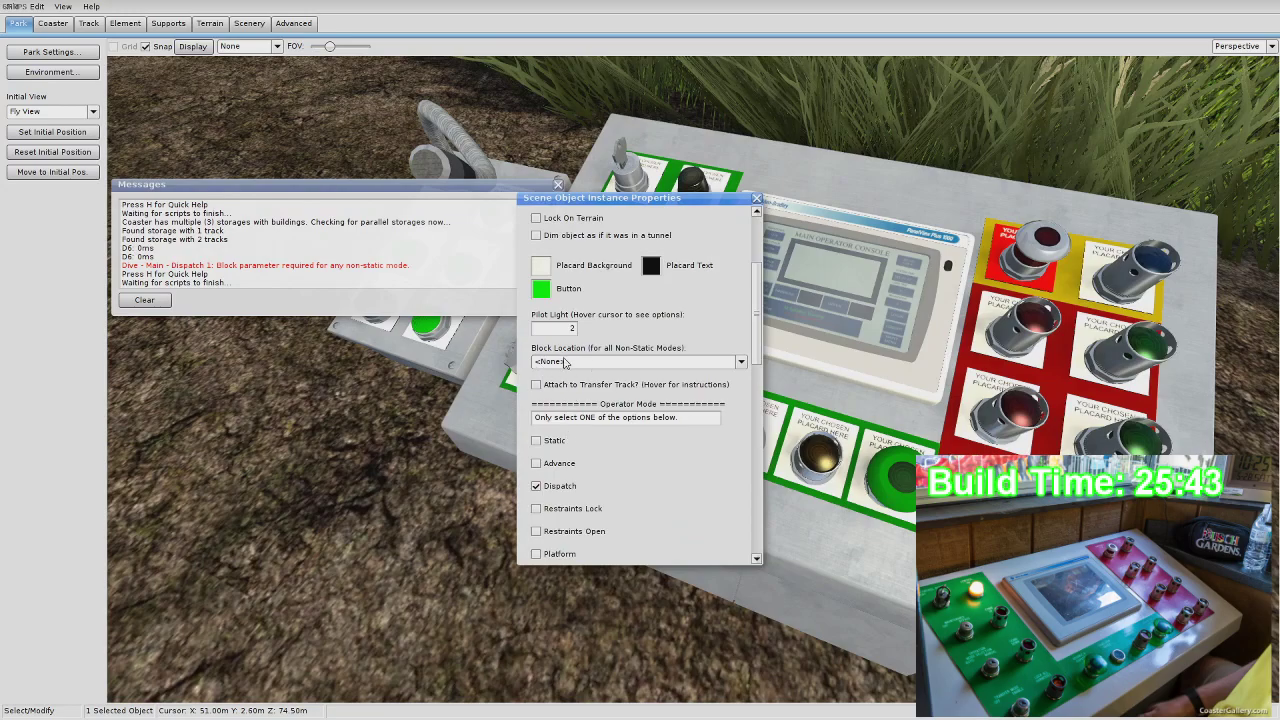
{"action": "left_click", "coordinate": [572, 362]}
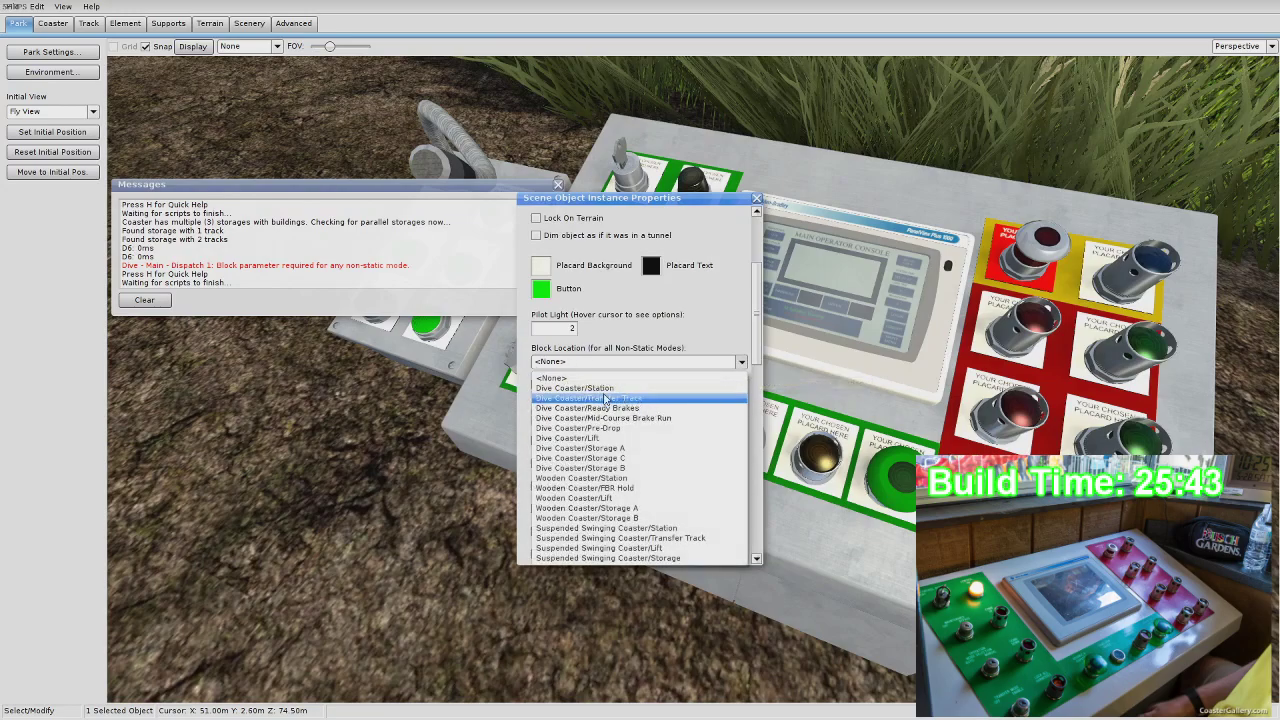
{"action": "left_click", "coordinate": [600, 388]}
{"action": "left_click", "coordinate": [756, 199]}
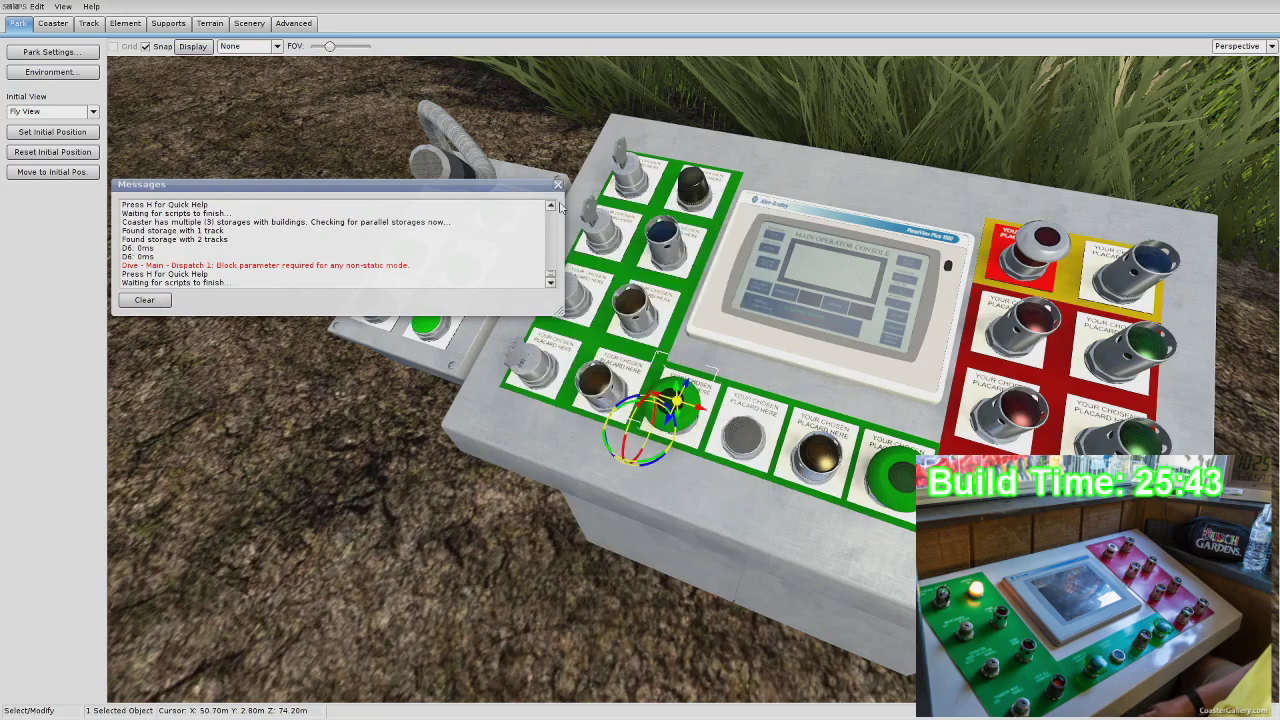
{"action": "left_click", "coordinate": [558, 185]}
{"action": "left_click", "coordinate": [580, 384]}
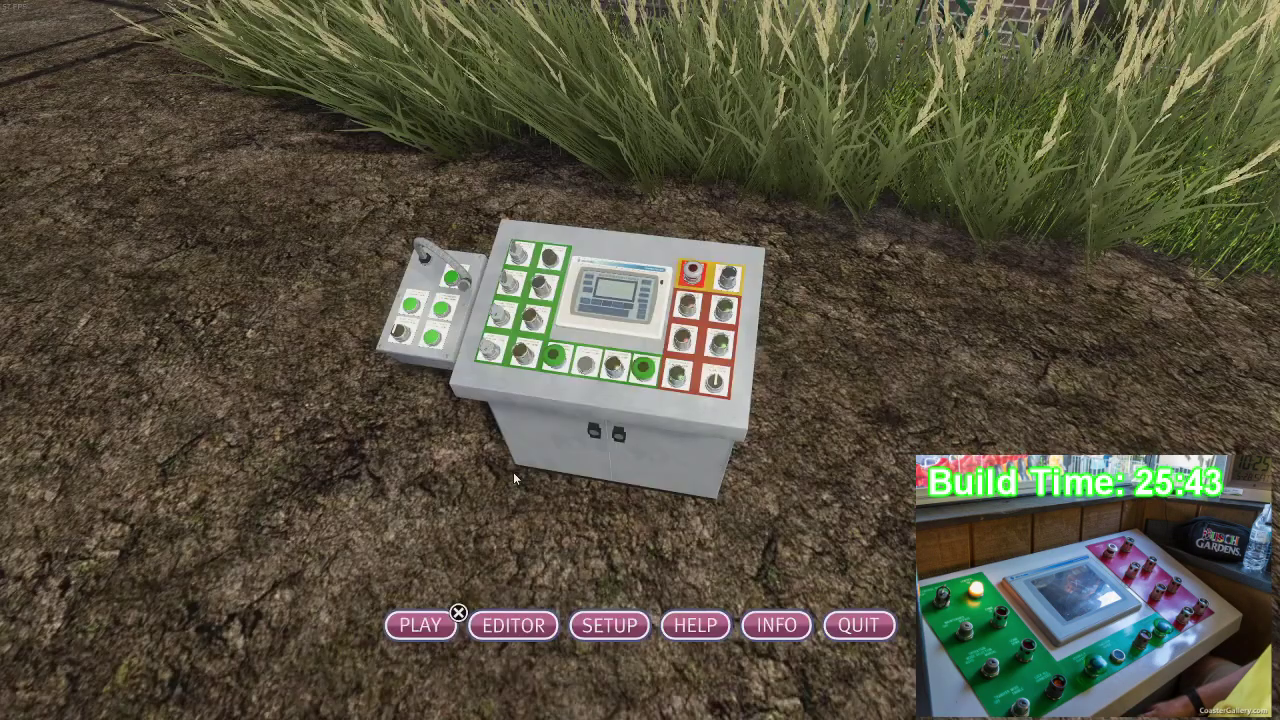
Step: Run the park in play mode again and examine the console's placards, indicator lights and PanelView display
{"action": "left_click", "coordinate": [445, 612]}
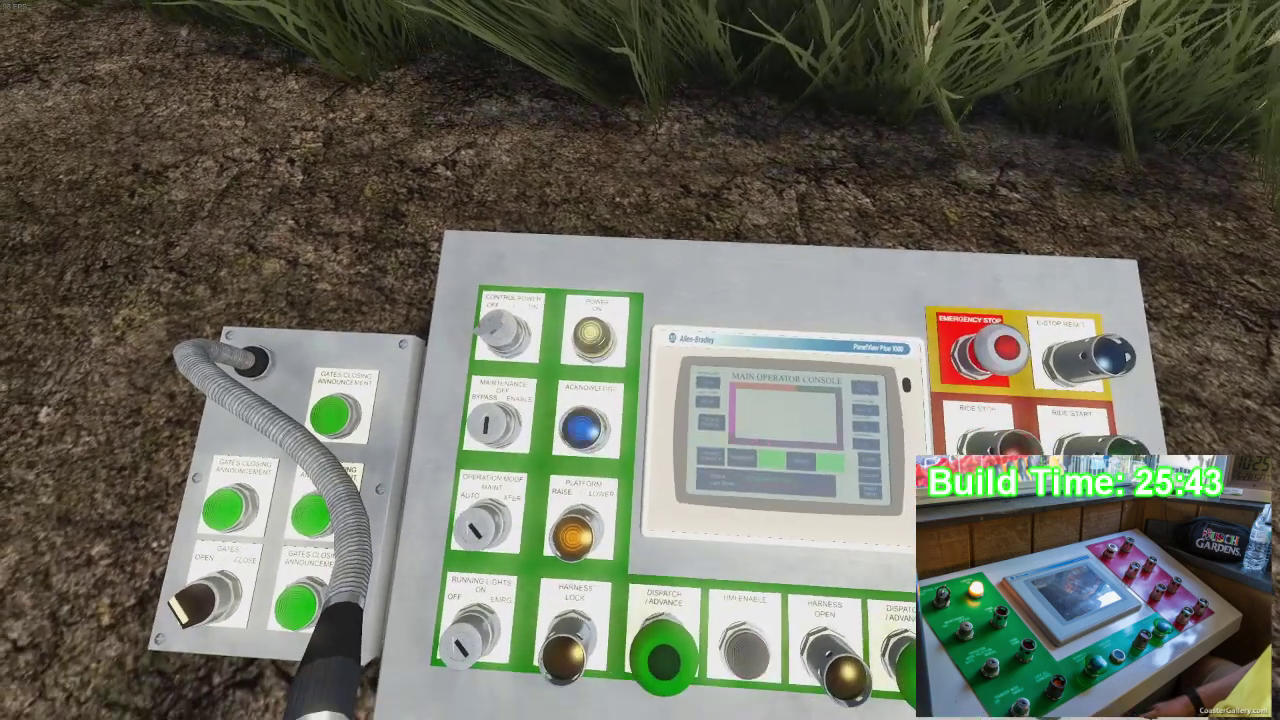
{"action": "key", "text": "alt+Tab"}
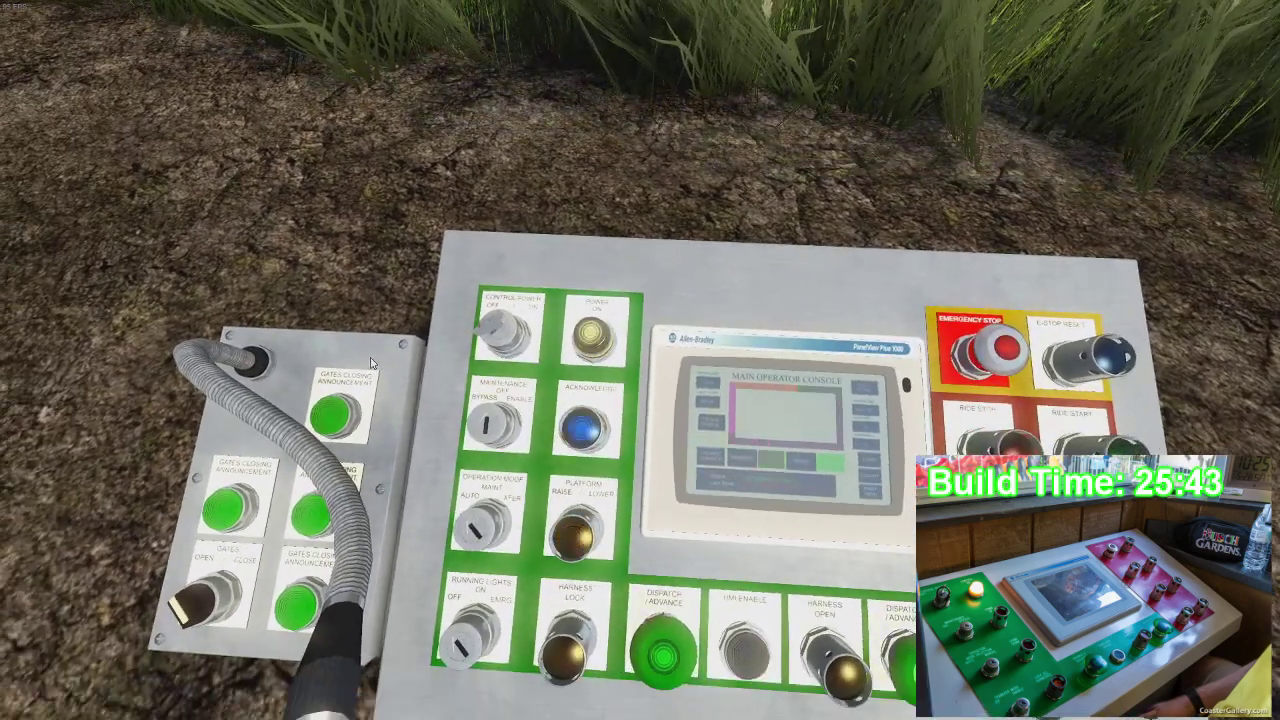
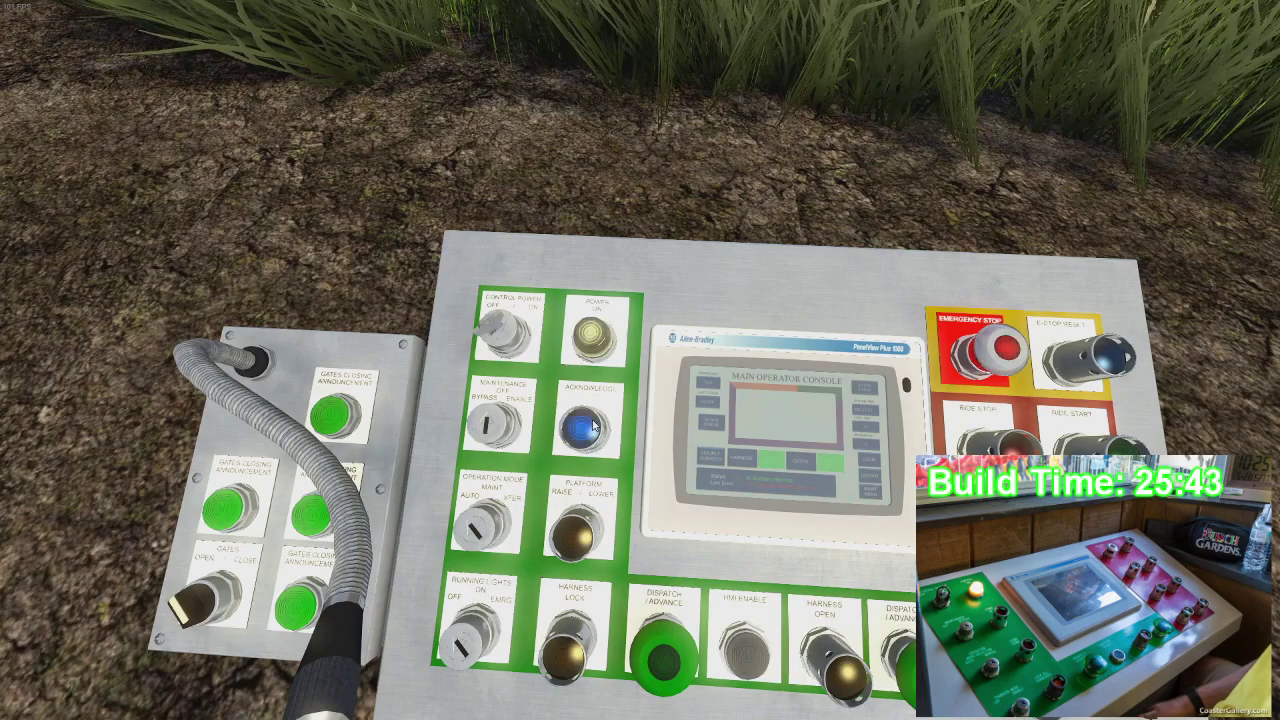
{"action": "right_click_drag", "start_coordinate": [577, 455], "coordinate": [579, 450]}
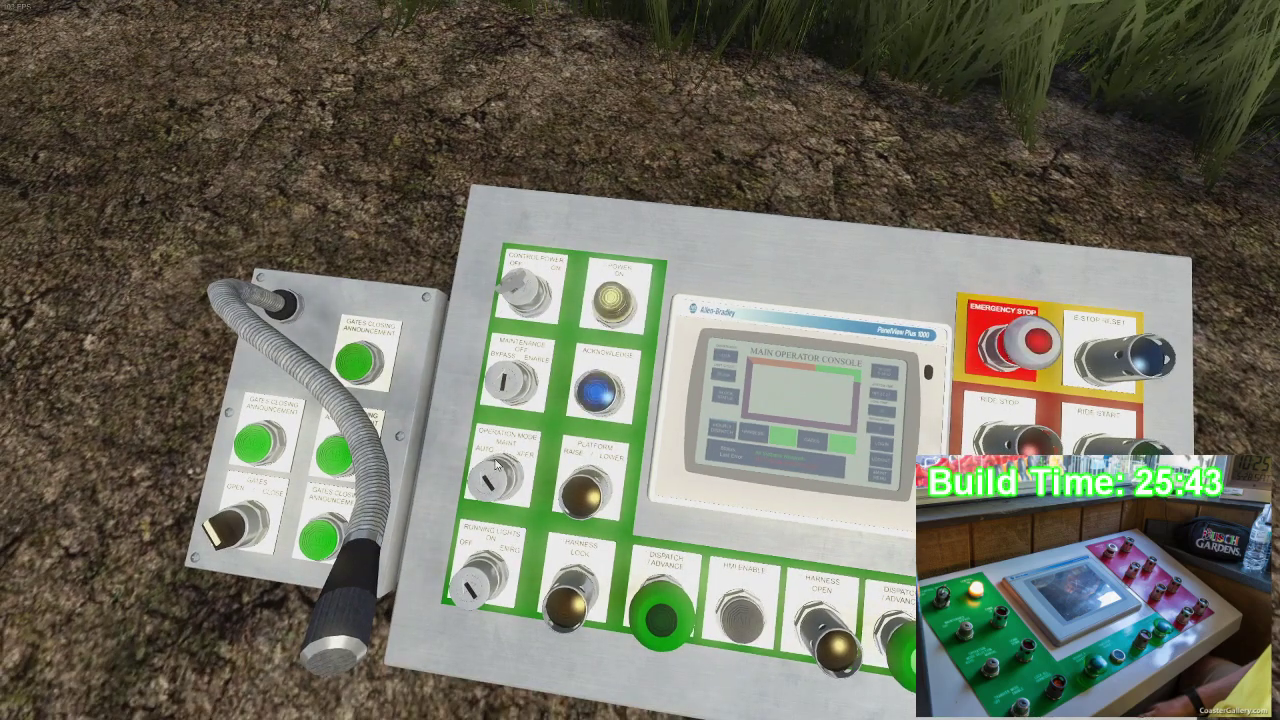
{"action": "mouse_move", "coordinate": [571, 463]}
{"action": "right_mouse_down"}
{"action": "mouse_move", "coordinate": [565, 430]}
{"action": "mouse_move", "coordinate": [577, 448]}
{"action": "right_mouse_up"}
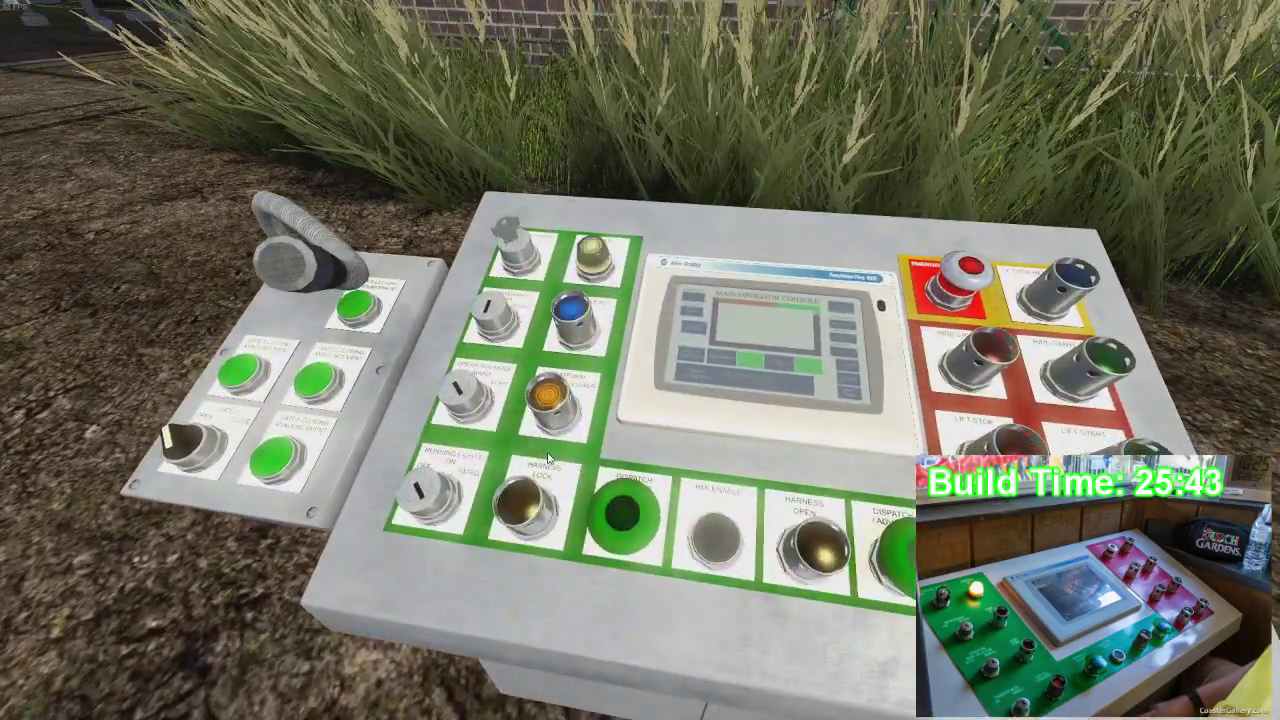
{"action": "right_click_drag", "start_coordinate": [540, 457], "coordinate": [565, 440]}
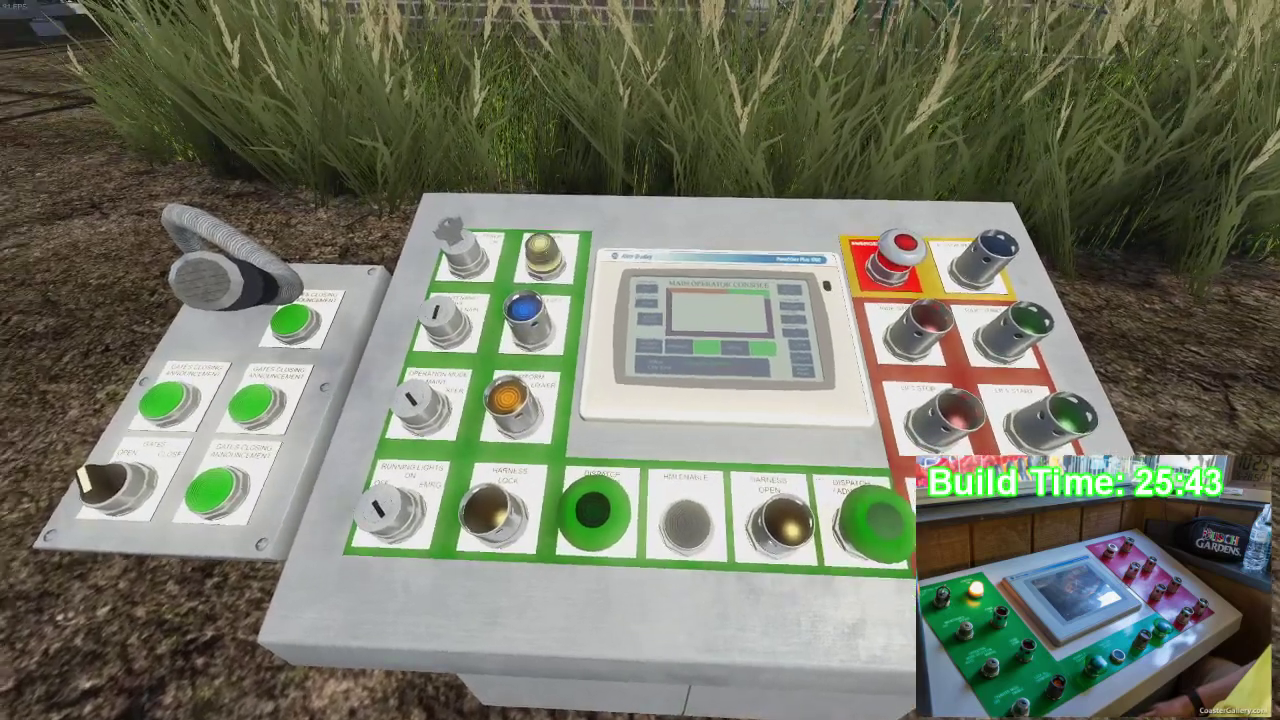
Step: Open the Dive Coaster control panel in play mode, switch the emergency stop on and off to test the console lights, and close the panel
{"action": "key", "text": "F2"}
{"action": "left_click_drag", "start_coordinate": [614, 257], "coordinate": [616, 102]}
{"action": "left_click", "coordinate": [788, 122]}
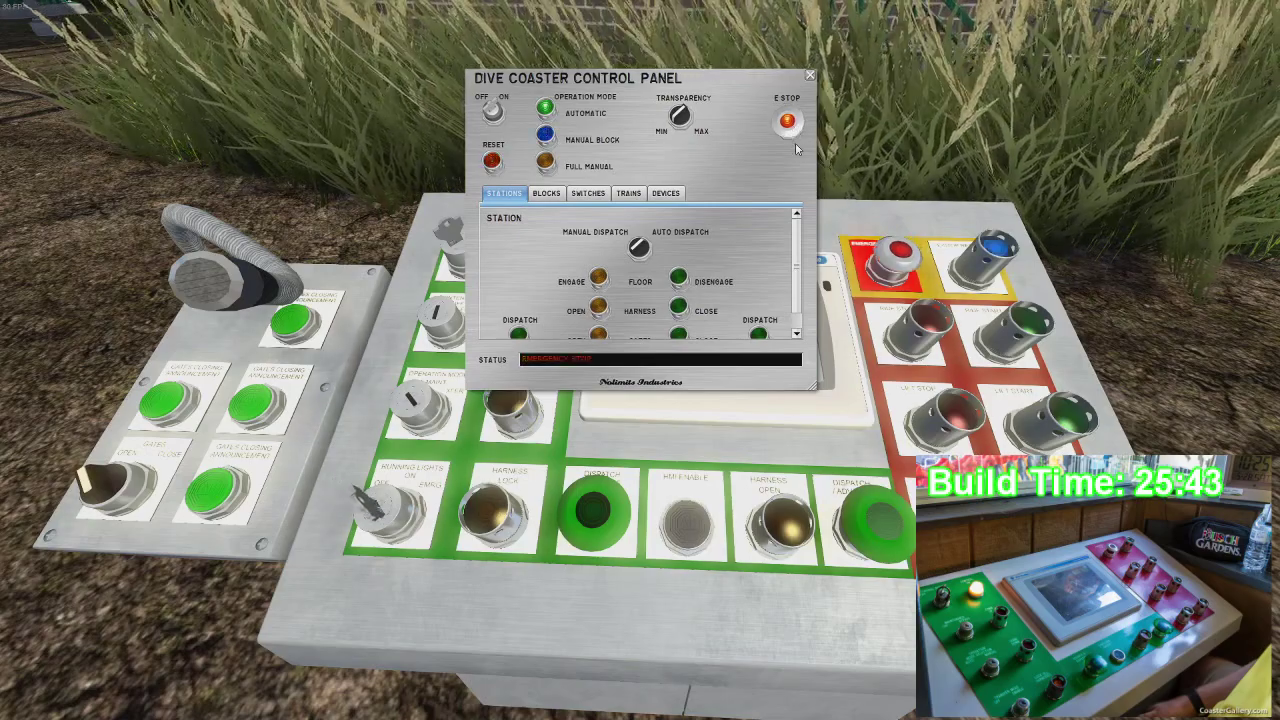
{"action": "left_click", "coordinate": [789, 123]}
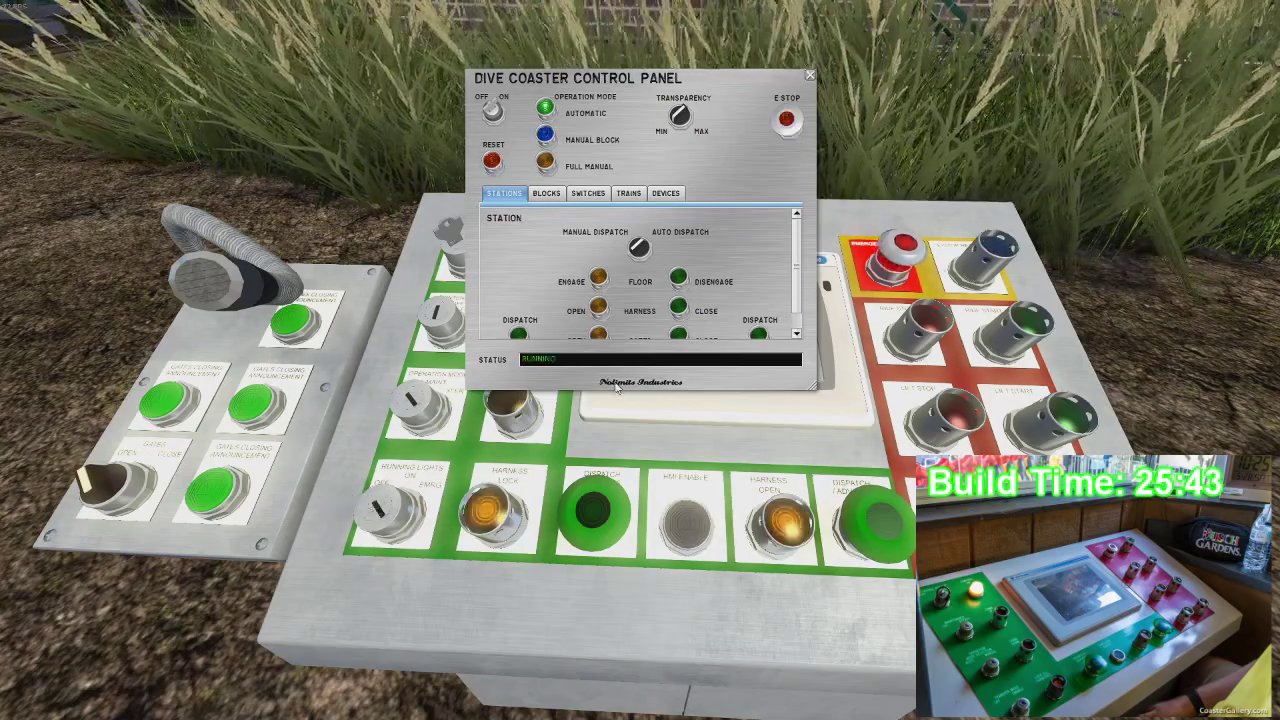
{"action": "left_click", "coordinate": [787, 121]}
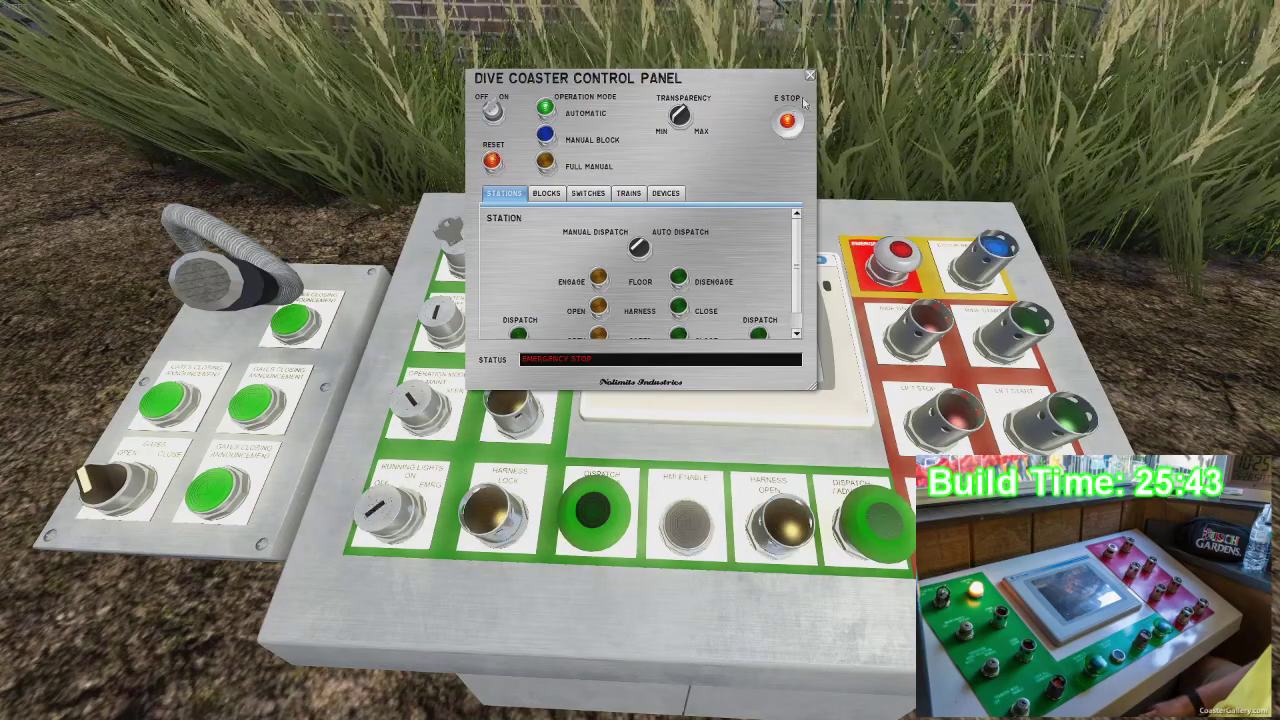
{"action": "left_click", "coordinate": [787, 122]}
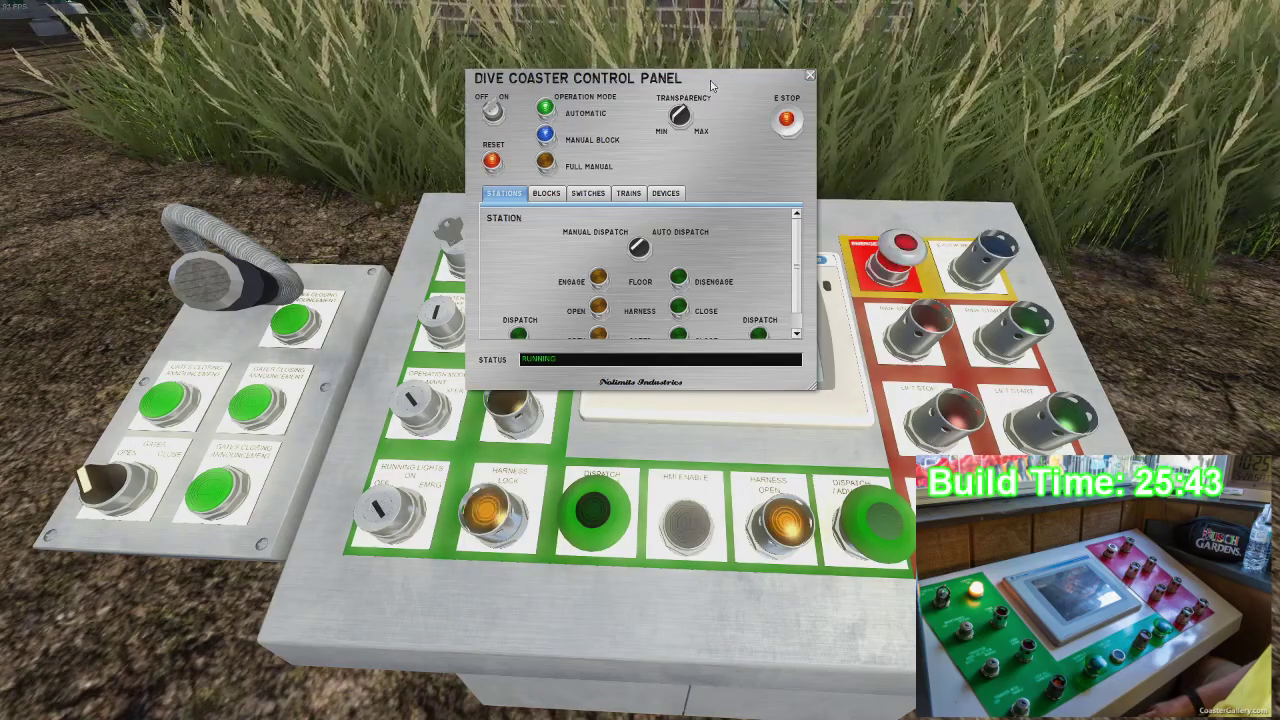
{"action": "left_click_drag", "start_coordinate": [711, 80], "coordinate": [838, 105]}
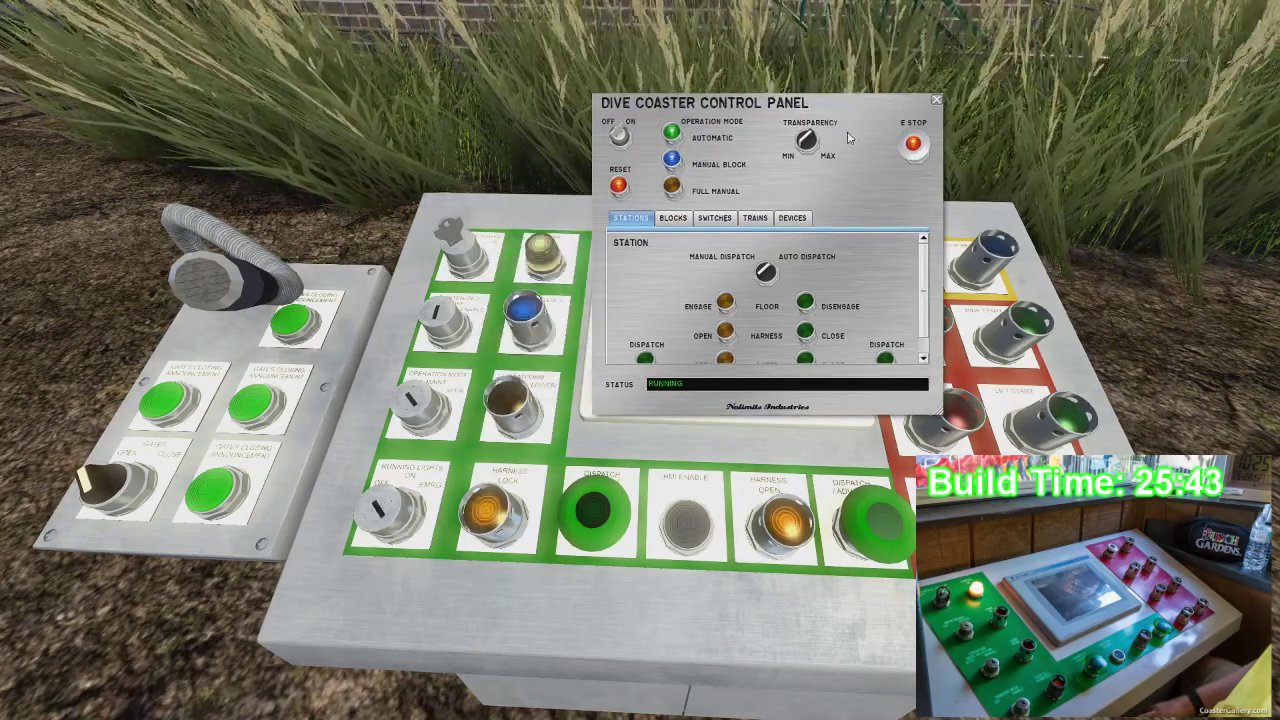
{"action": "left_click", "coordinate": [935, 100]}
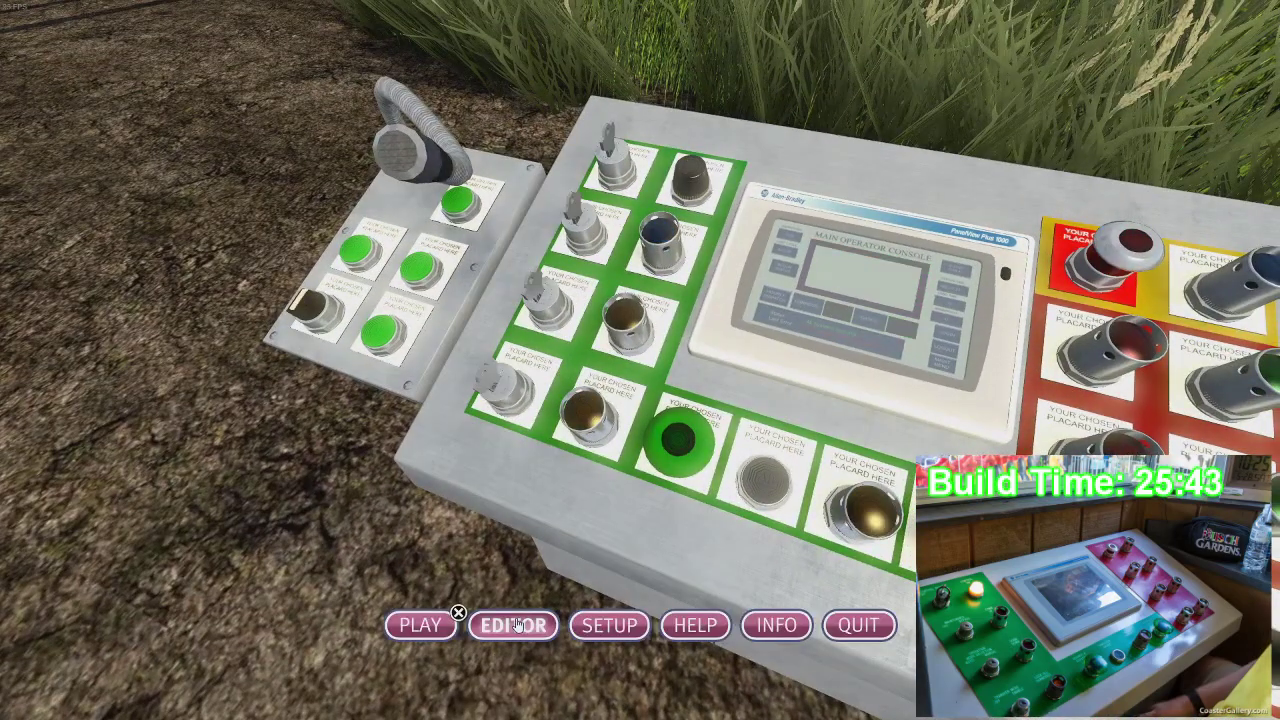
Step: Return to the editor and set the yellow pilot light's static light option to 1 so it stays on
{"action": "left_click", "coordinate": [514, 625]}
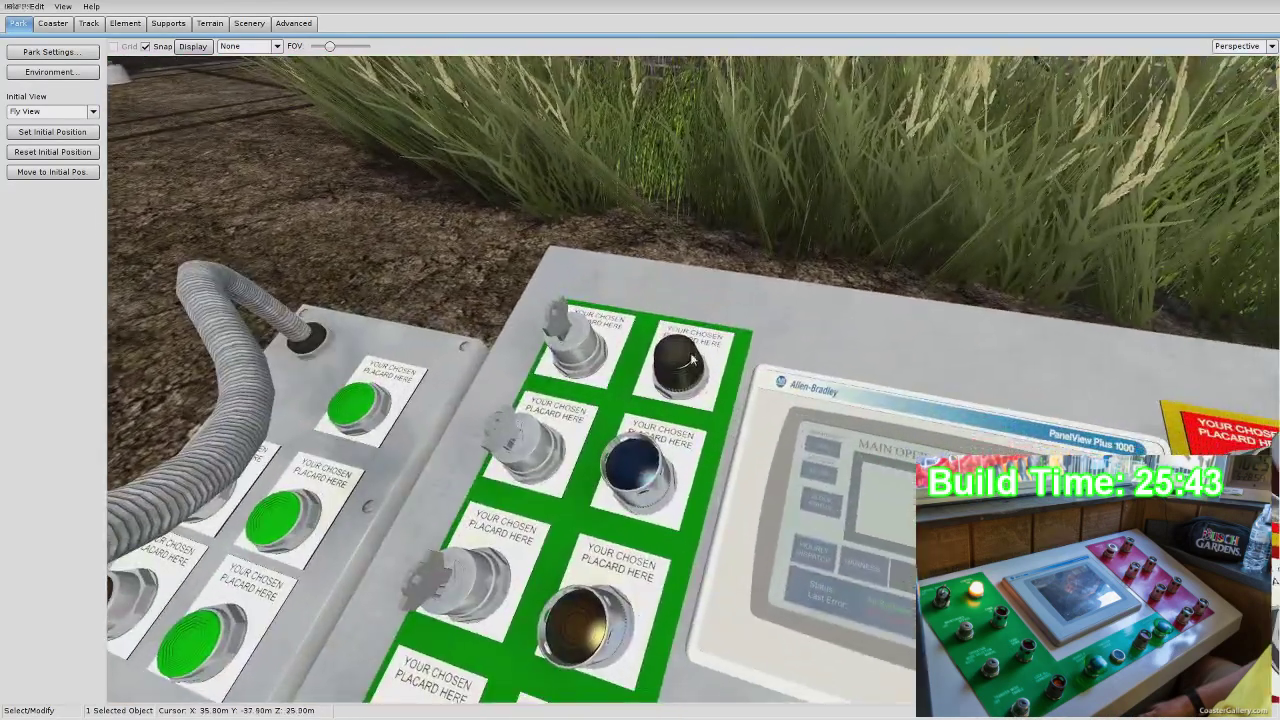
{"action": "double_click", "coordinate": [690, 360]}
{"action": "scroll", "coordinate": [665, 370], "scroll_direction": "down", "scroll_amount": 4}
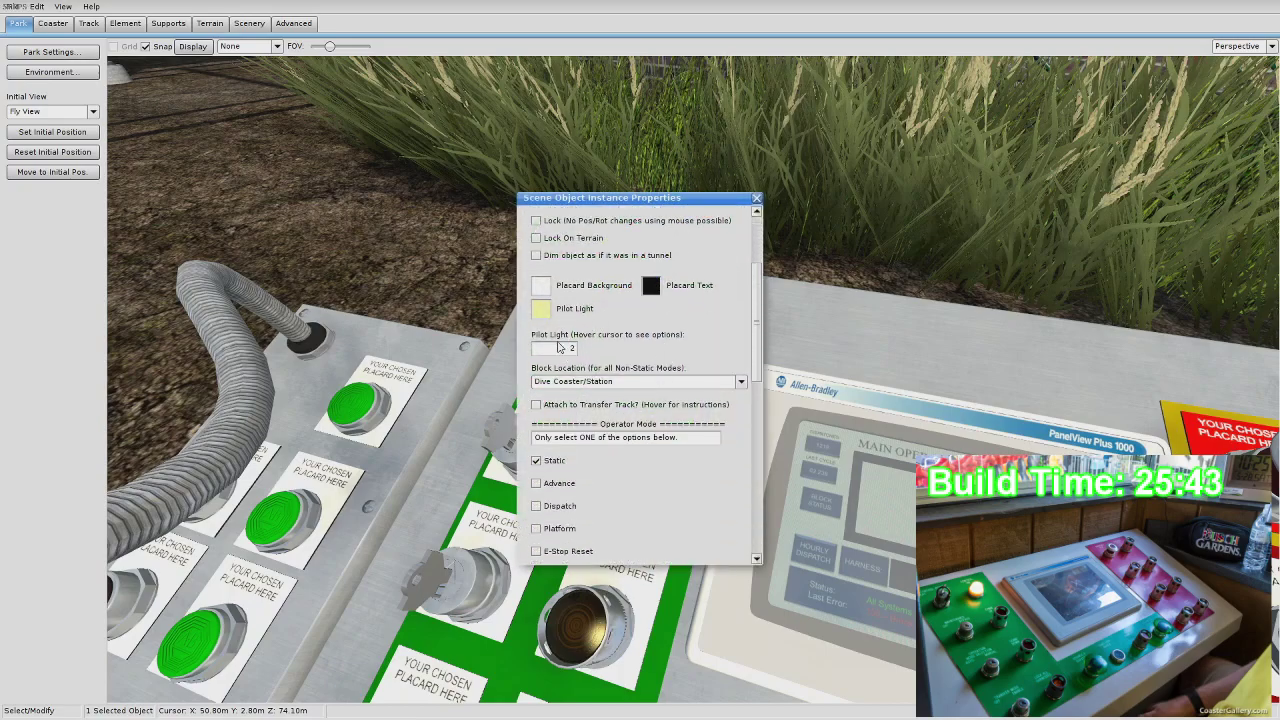
{"action": "mouse_move", "coordinate": [553, 354]}
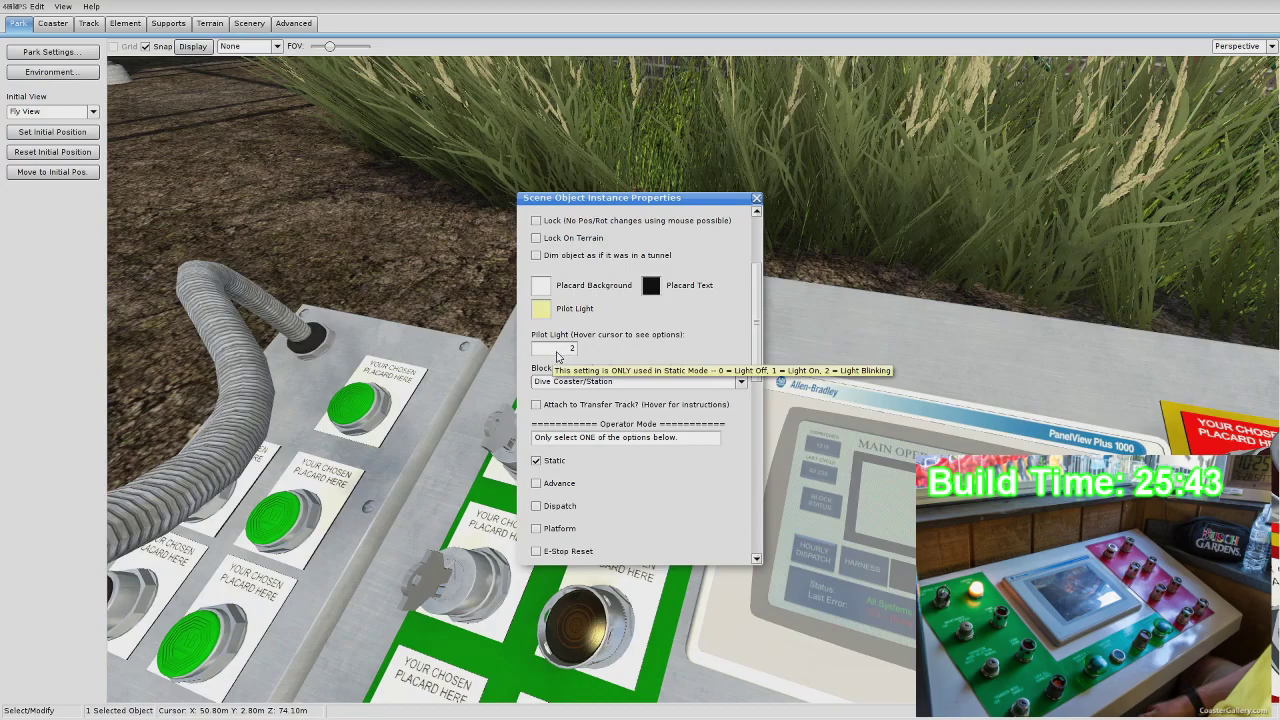
{"action": "type", "text": "1"}
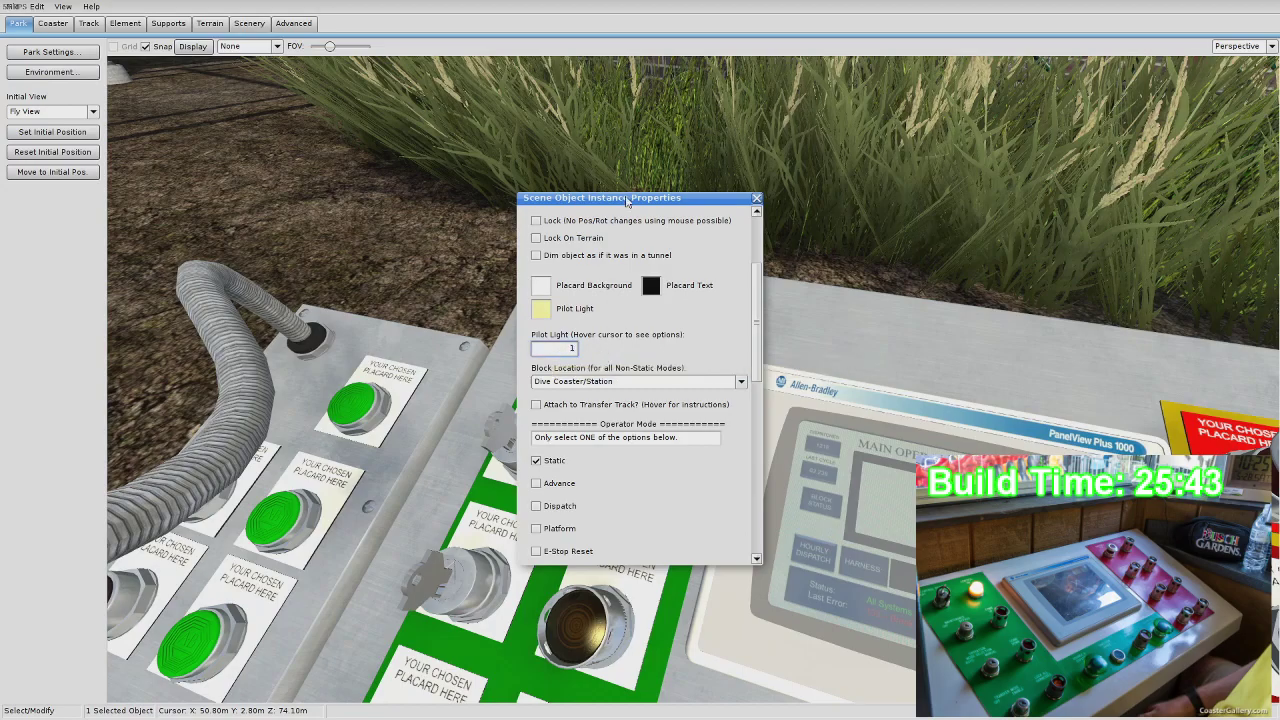
Step: Switch the blue shielded button's operator mode from Static to Full Manual Mode and close its properties
{"action": "left_click_drag", "start_coordinate": [627, 202], "coordinate": [356, 131]}
{"action": "left_click", "coordinate": [648, 468]}
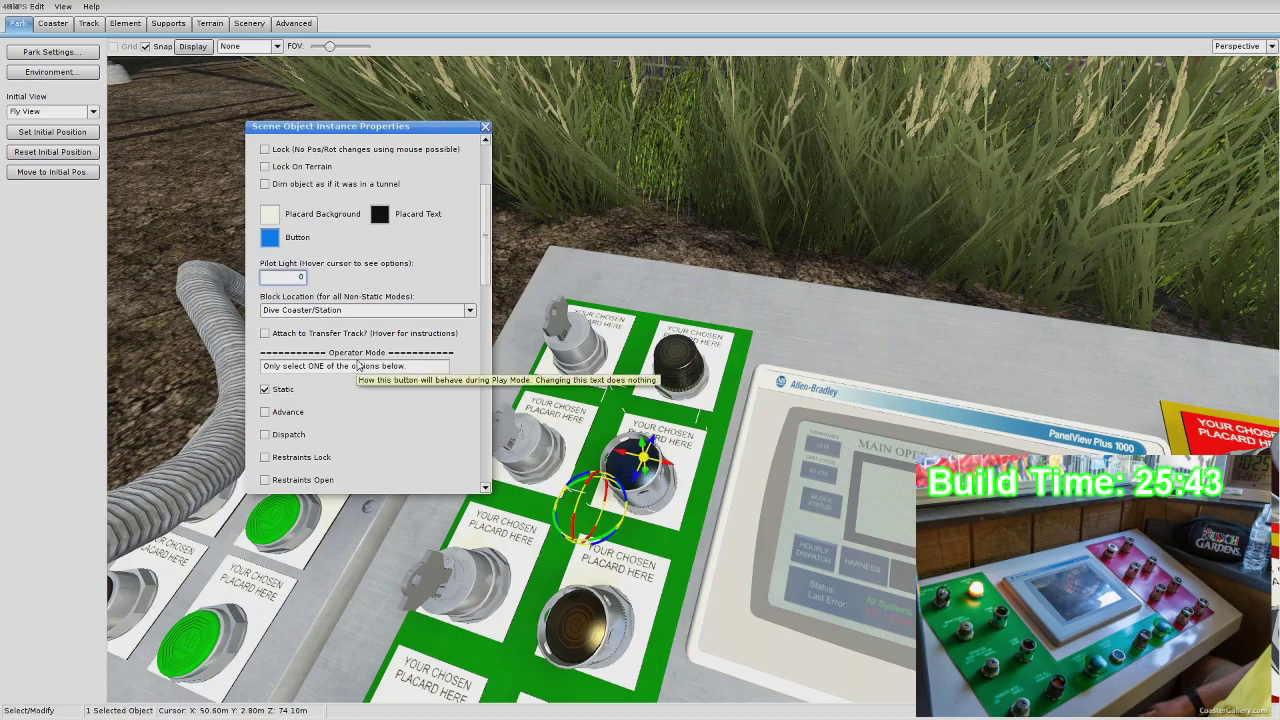
{"action": "scroll", "coordinate": [340, 397], "scroll_direction": "down", "scroll_amount": 3}
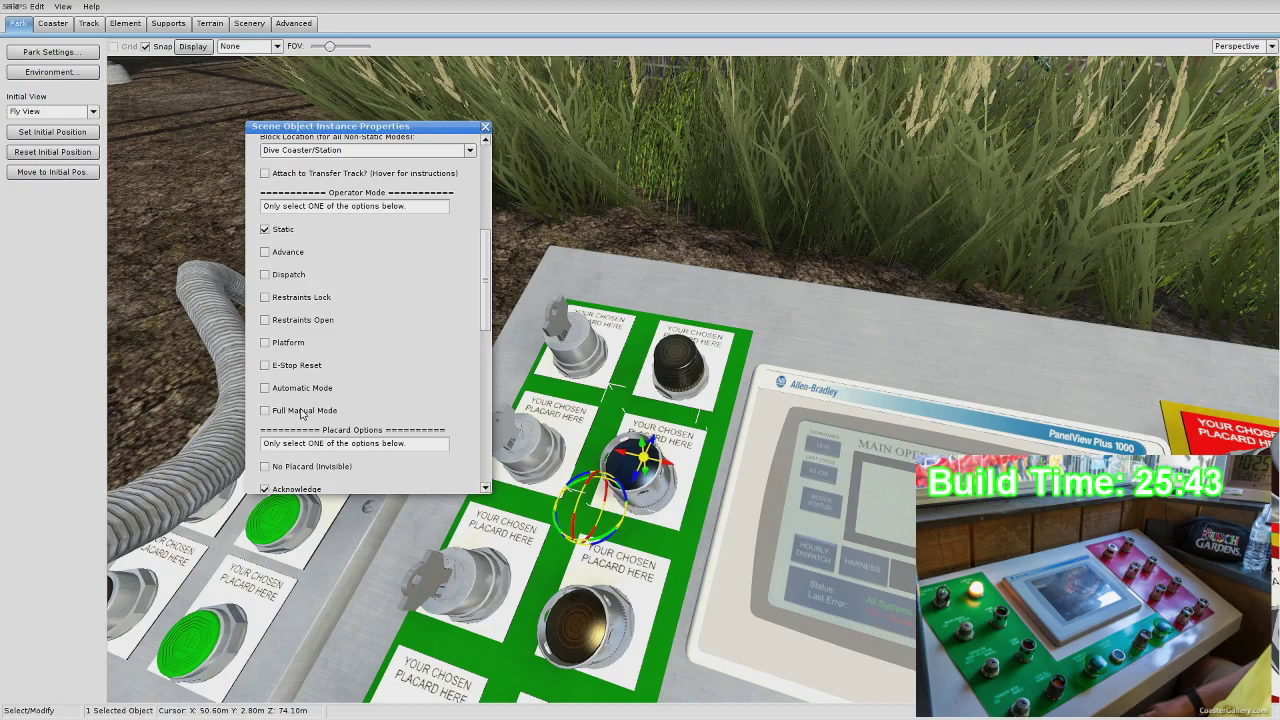
{"action": "left_click", "coordinate": [280, 231]}
{"action": "scroll", "coordinate": [324, 211], "scroll_direction": "up", "scroll_amount": 1}
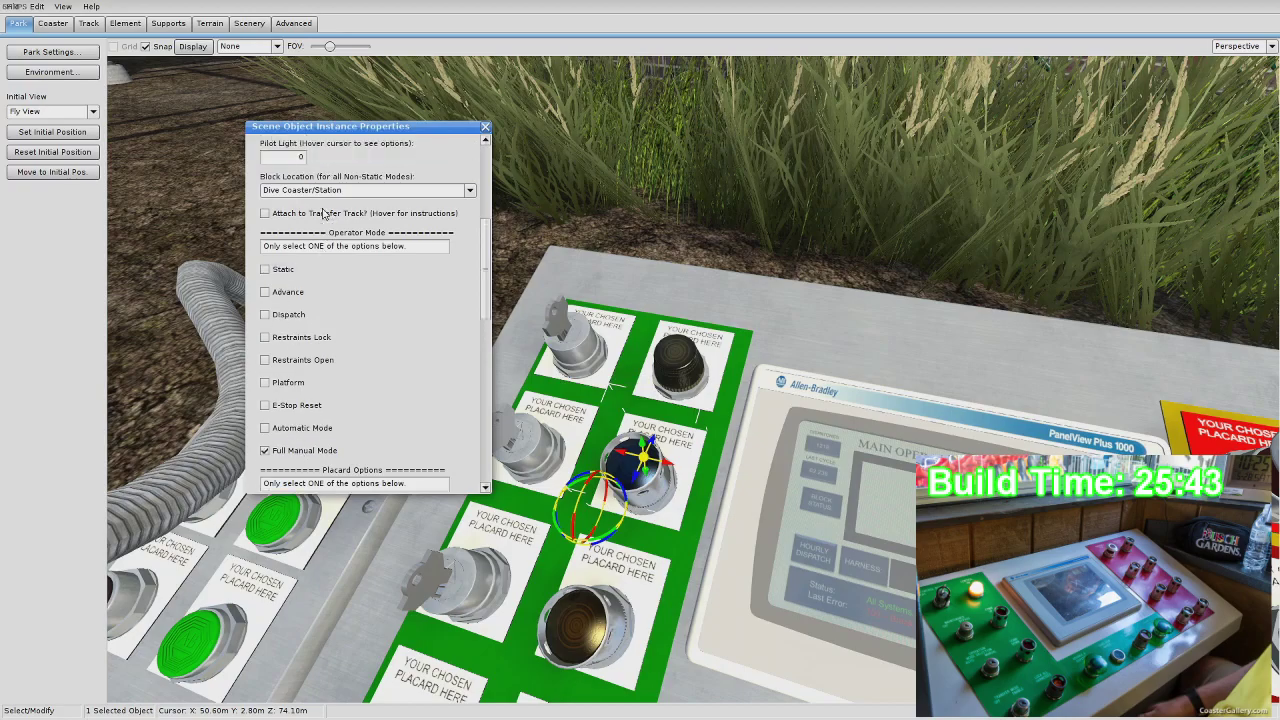
{"action": "scroll", "coordinate": [355, 265], "scroll_direction": "down", "scroll_amount": 3}
{"action": "scroll", "coordinate": [490, 294], "scroll_direction": "up", "scroll_amount": 3}
{"action": "left_click", "coordinate": [485, 127]}
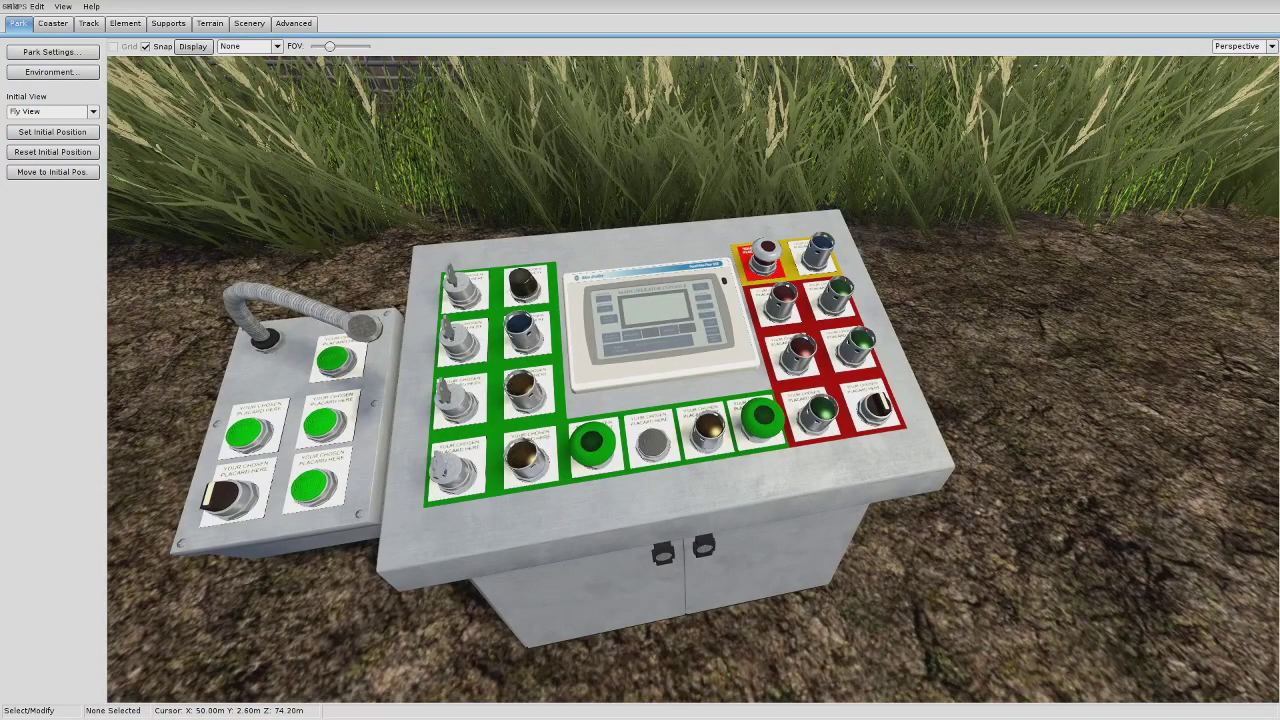
Step: Copy the complete console with all its buttons and side panel, and click-paste it onto the station platform near the gate post
{"action": "key", "text": "super"}
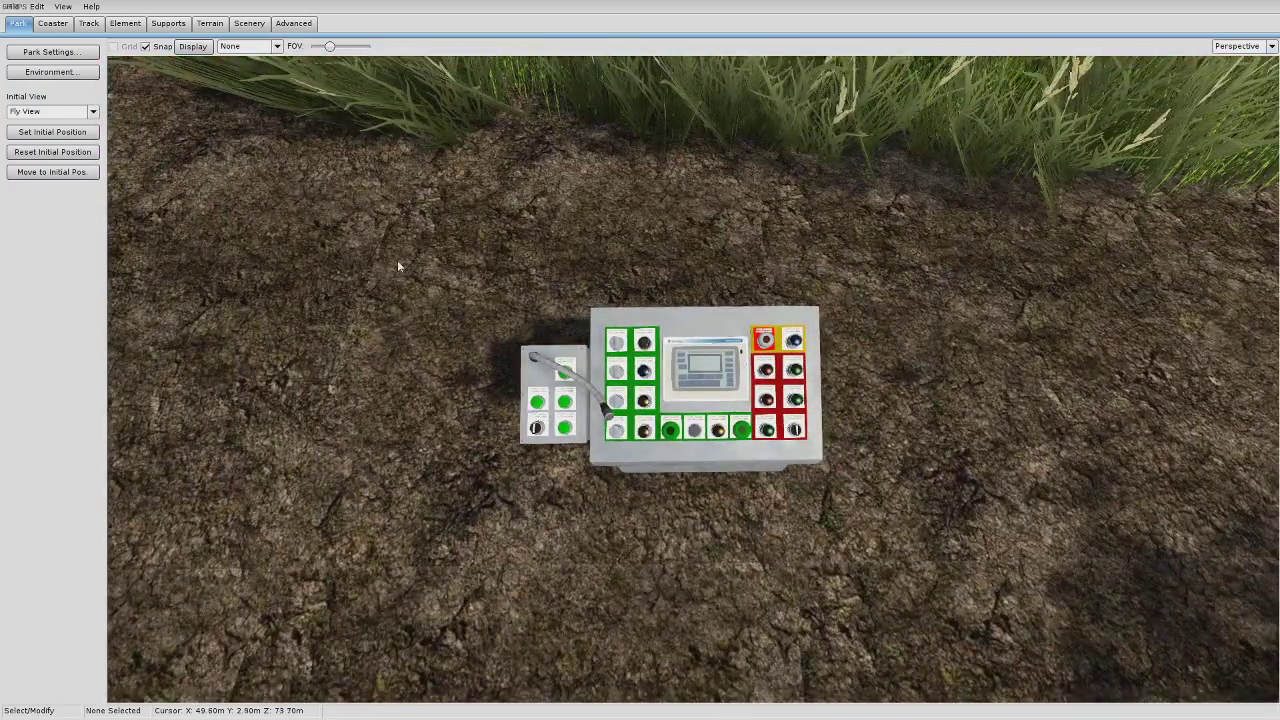
{"action": "left_click_drag", "start_coordinate": [416, 254], "coordinate": [331, 25]}
{"action": "right_click_drag", "start_coordinate": [635, 210], "coordinate": [680, 70]}
{"action": "right_click_drag", "start_coordinate": [640, 150], "coordinate": [554, 286]}
{"action": "left_click", "coordinate": [554, 286]}
{"action": "left_click_drag", "start_coordinate": [467, 283], "coordinate": [913, 545]}
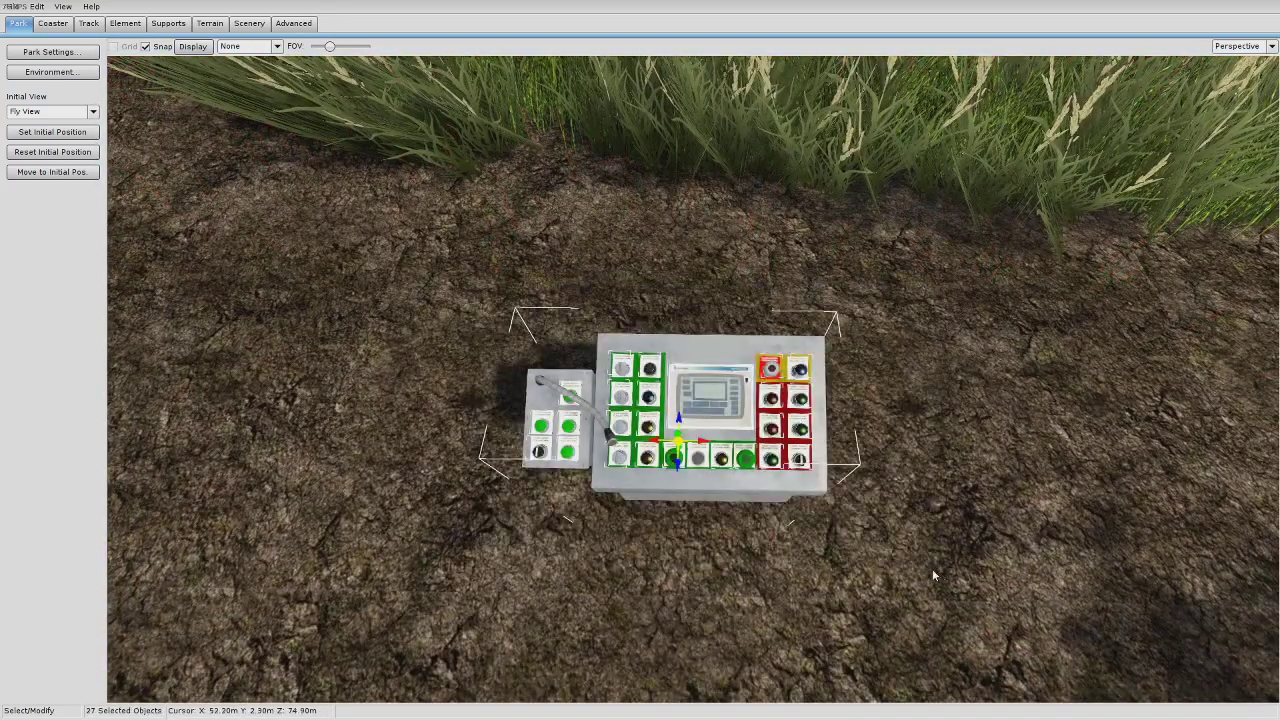
{"action": "left_click", "coordinate": [249, 24]}
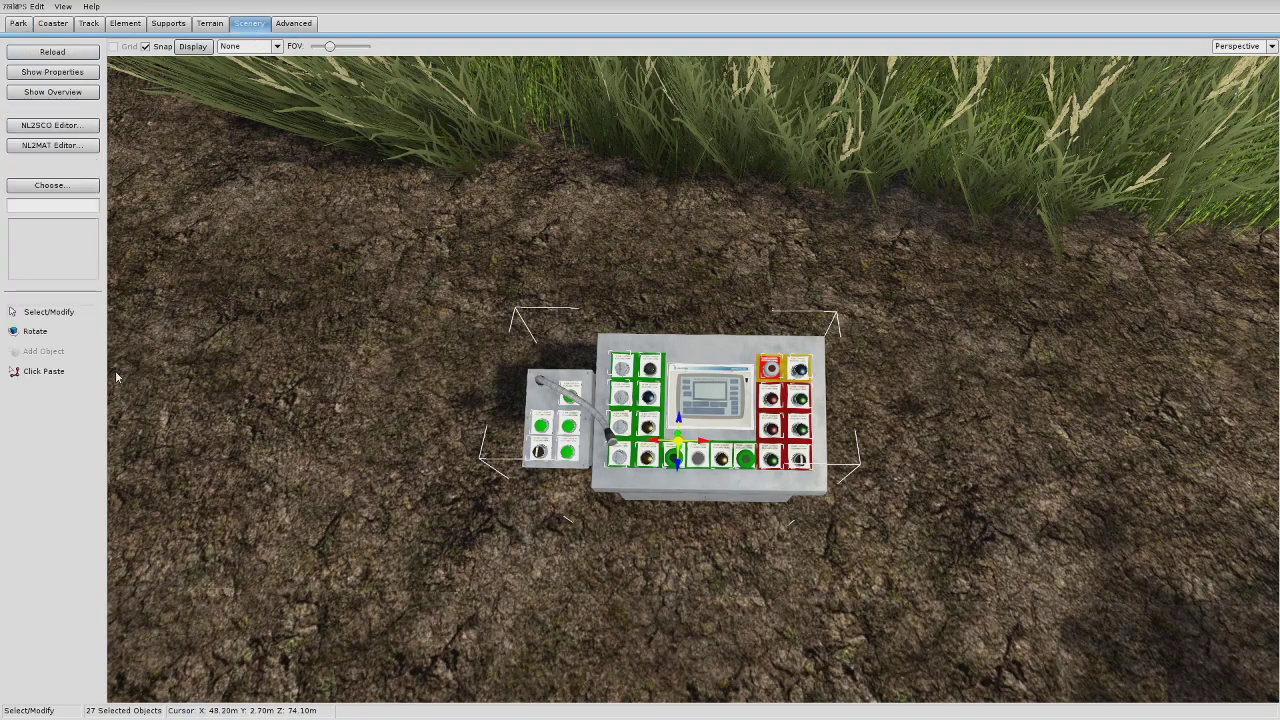
{"action": "left_click", "coordinate": [43, 372]}
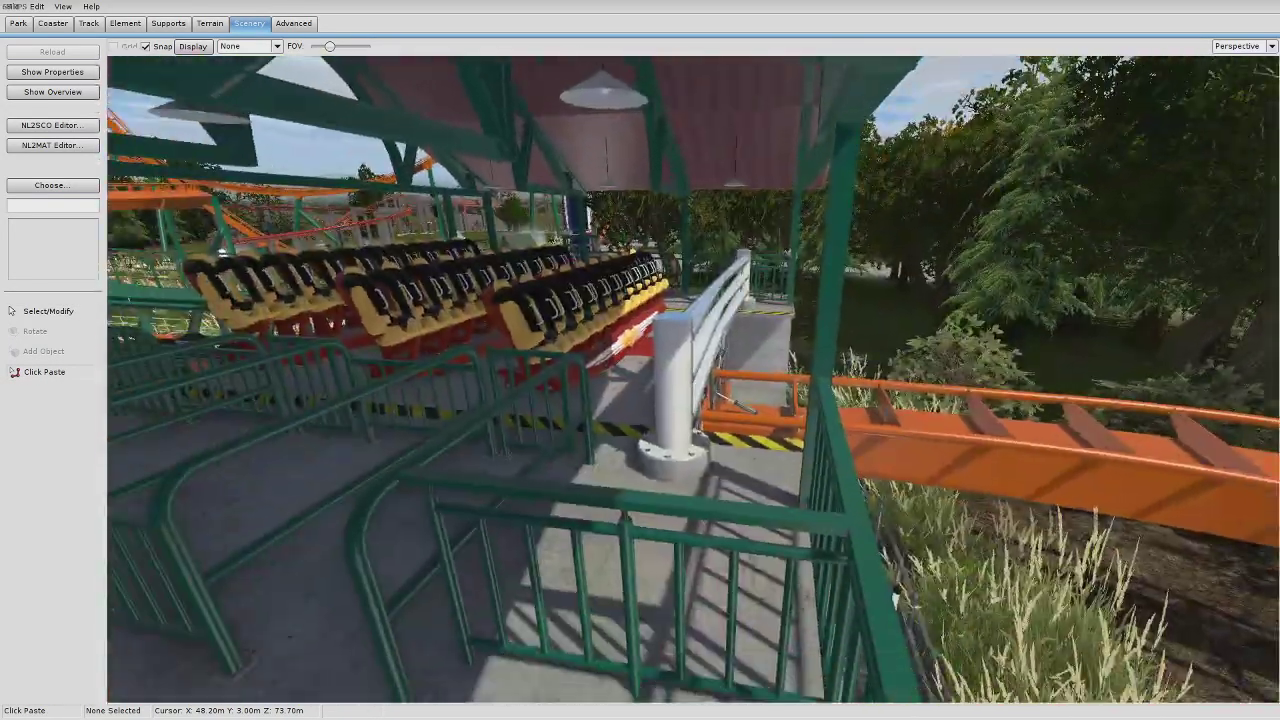
{"action": "right_click_drag", "start_coordinate": [615, 485], "coordinate": [646, 475]}
{"action": "left_click", "coordinate": [692, 508]}
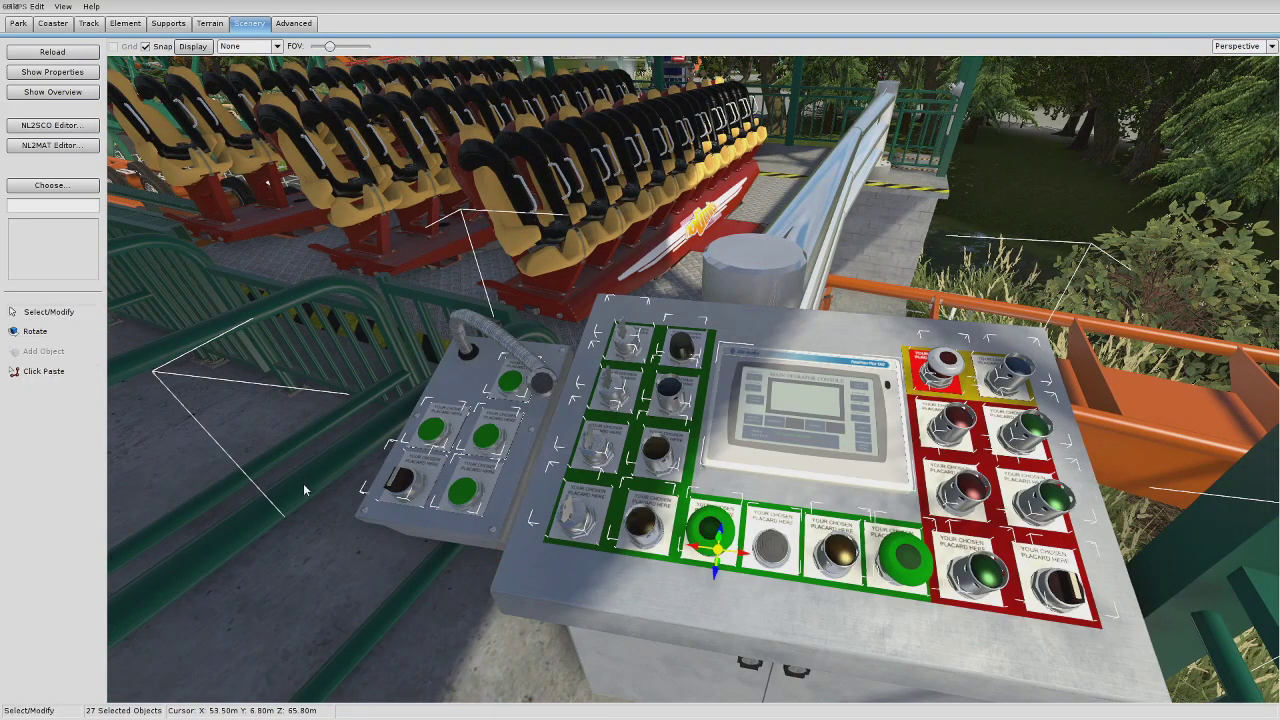
Step: Move the pasted console across the platform into the corner between the gate post and the green railing
{"action": "right_click_drag", "start_coordinate": [304, 490], "coordinate": [308, 510]}
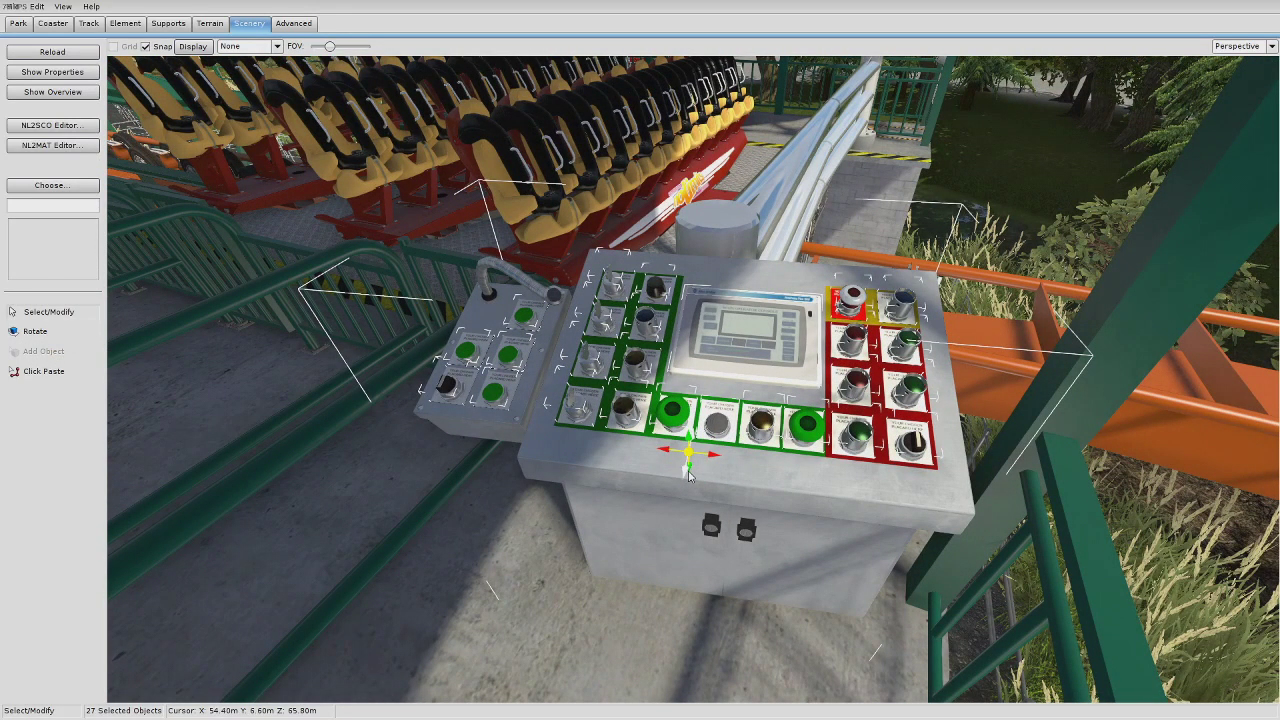
{"action": "left_click_drag", "start_coordinate": [688, 472], "coordinate": [671, 568]}
{"action": "left_click_drag", "start_coordinate": [681, 500], "coordinate": [684, 475]}
{"action": "mouse_move", "coordinate": [624, 442]}
{"action": "right_mouse_down"}
{"action": "mouse_move", "coordinate": [610, 495]}
{"action": "mouse_move", "coordinate": [592, 455]}
{"action": "mouse_move", "coordinate": [618, 470]}
{"action": "mouse_move", "coordinate": [613, 454]}
{"action": "right_mouse_up"}
{"action": "left_click_drag", "start_coordinate": [647, 213], "coordinate": [657, 264]}
{"action": "right_click_drag", "start_coordinate": [657, 264], "coordinate": [516, 355]}
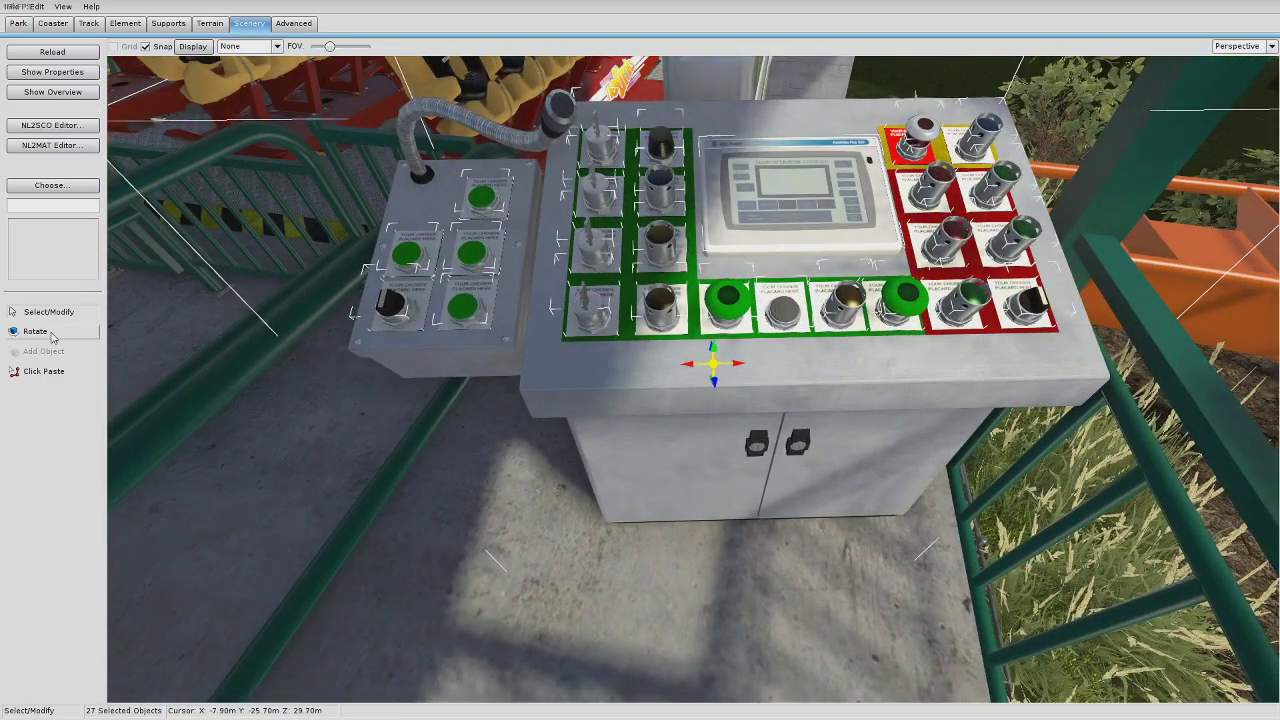
Step: Adjust the pasted console's height so its base rests on the platform floor, and deselect it
{"action": "right_click_drag", "start_coordinate": [688, 421], "coordinate": [440, 375]}
{"action": "key", "text": "Escape"}
{"action": "scroll", "coordinate": [602, 405], "scroll_direction": "down", "scroll_amount": 4}
{"action": "right_click_drag", "start_coordinate": [650, 380], "coordinate": [612, 373]}
{"action": "left_click_drag", "start_coordinate": [582, 279], "coordinate": [610, 303]}
{"action": "right_click_drag", "start_coordinate": [610, 303], "coordinate": [665, 310]}
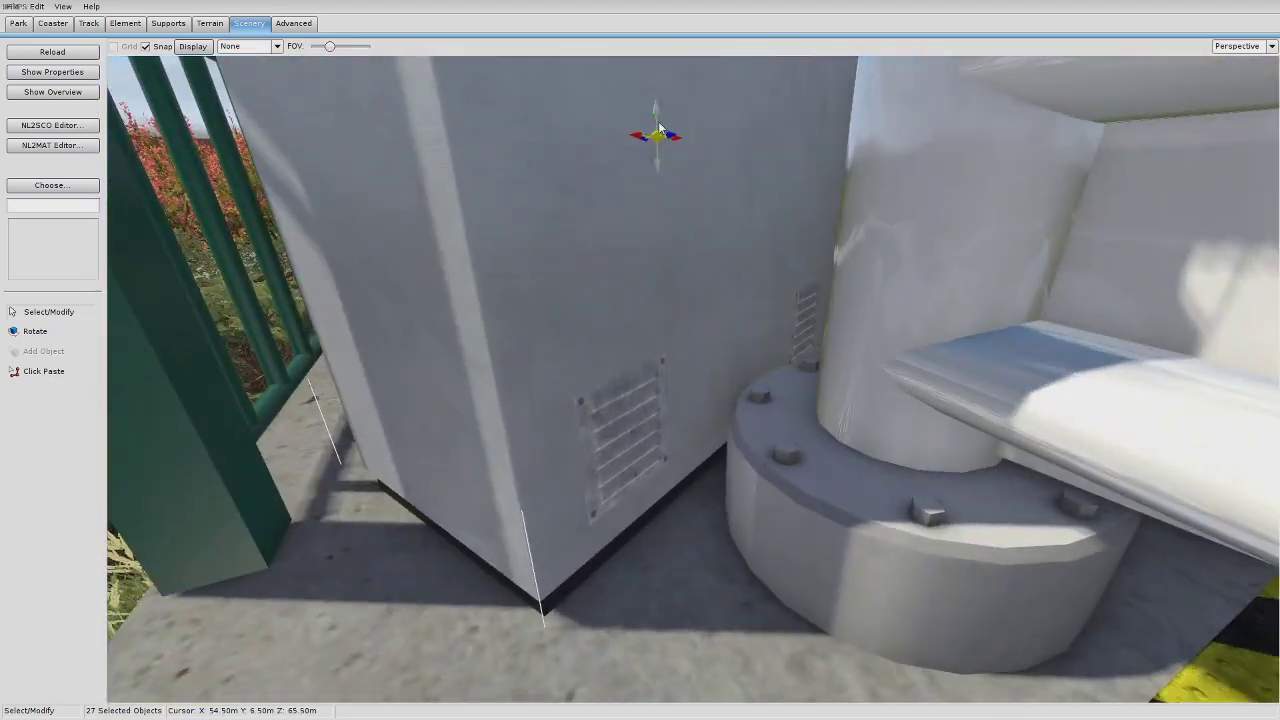
{"action": "left_click_drag", "start_coordinate": [659, 127], "coordinate": [662, 133]}
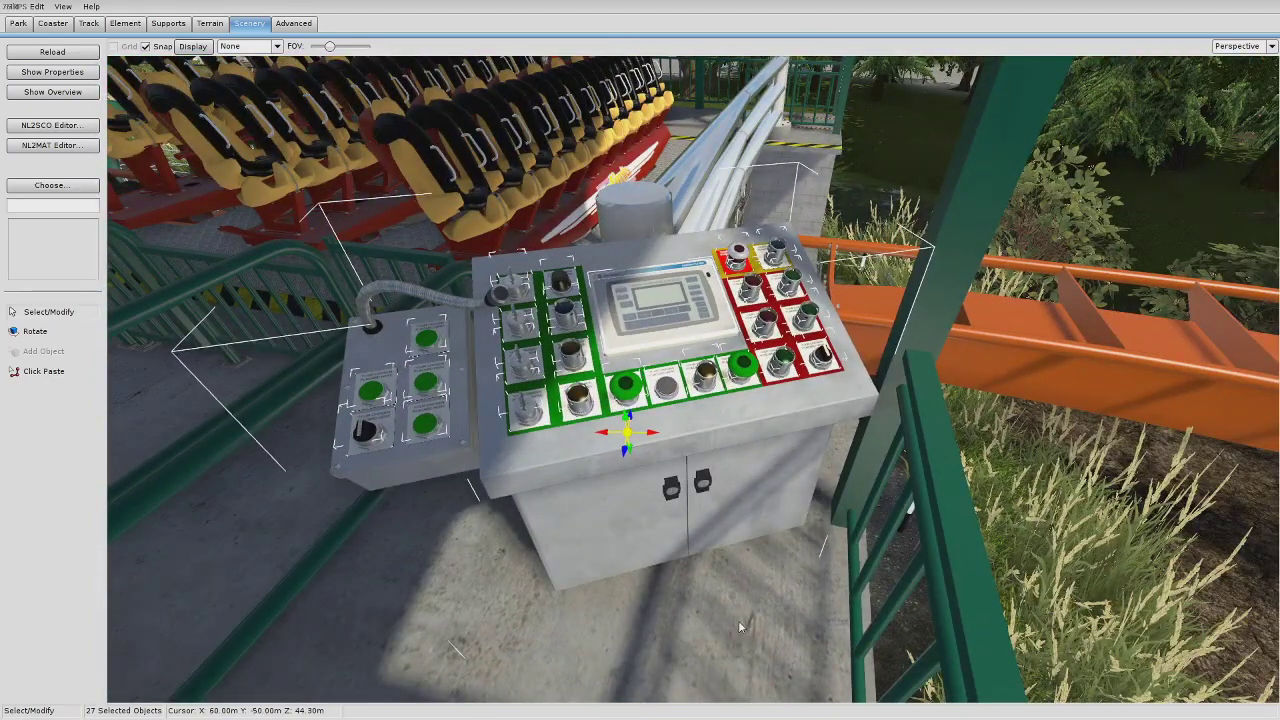
{"action": "left_click", "coordinate": [739, 622]}
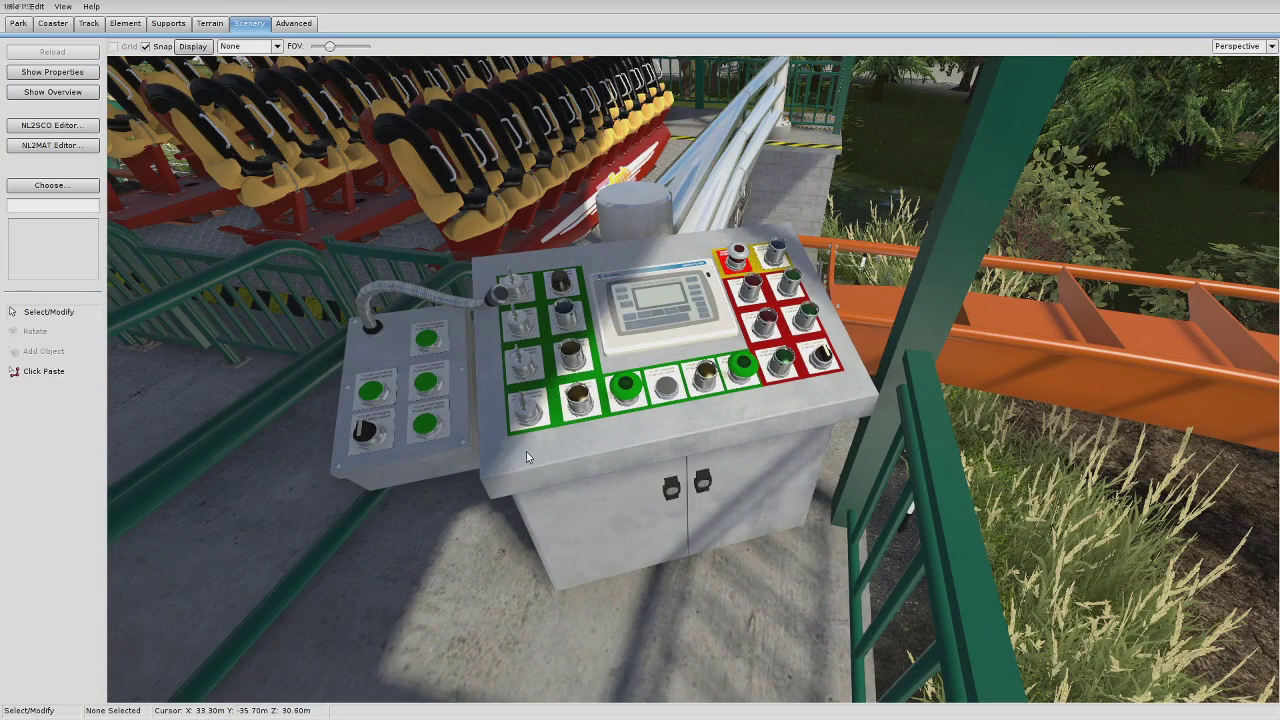
Step: Run the park in play mode and examine the station console's lights and display while trains move through
{"action": "key", "text": "F9"}
{"action": "left_click", "coordinate": [585, 380]}
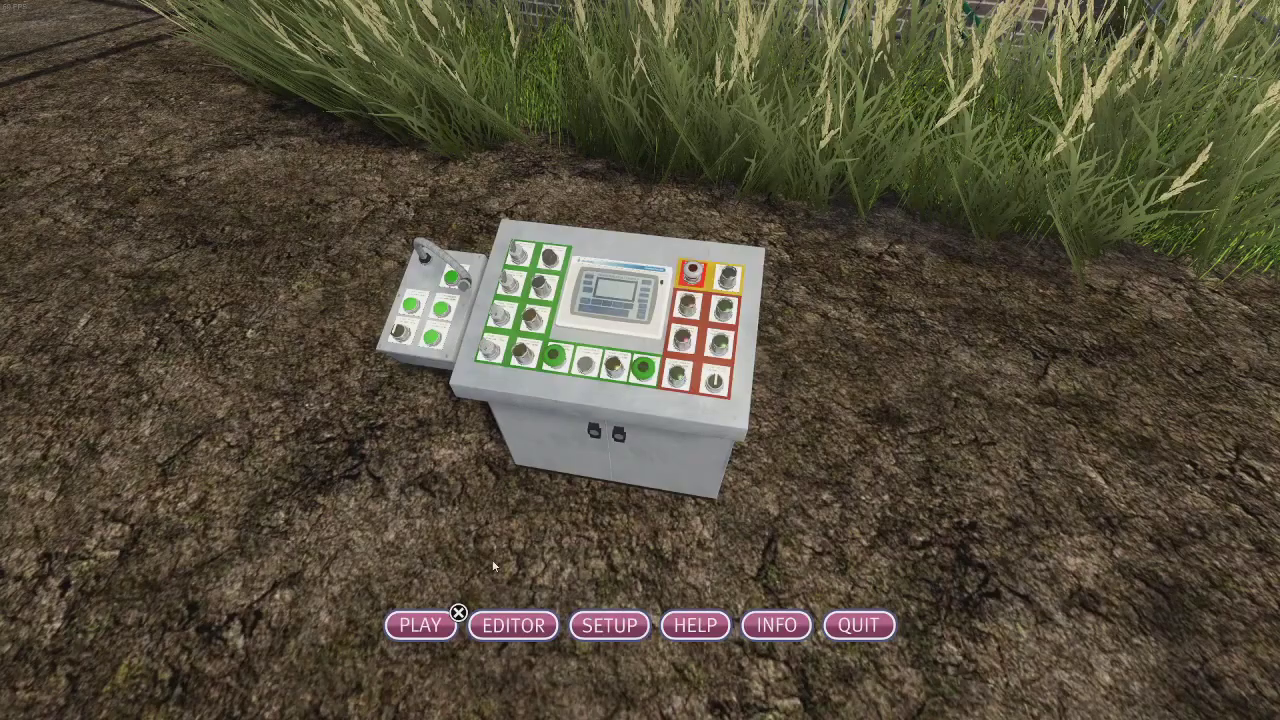
{"action": "left_click", "coordinate": [426, 621]}
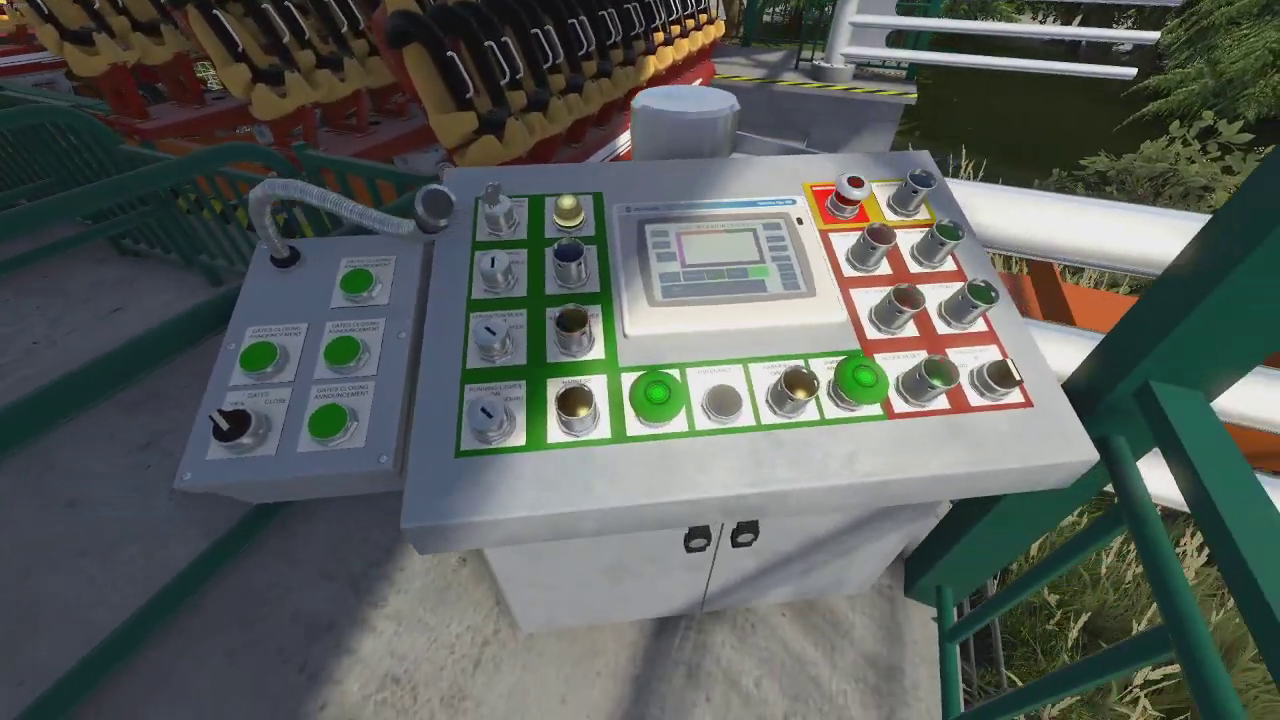
{"action": "key", "text": "w"}
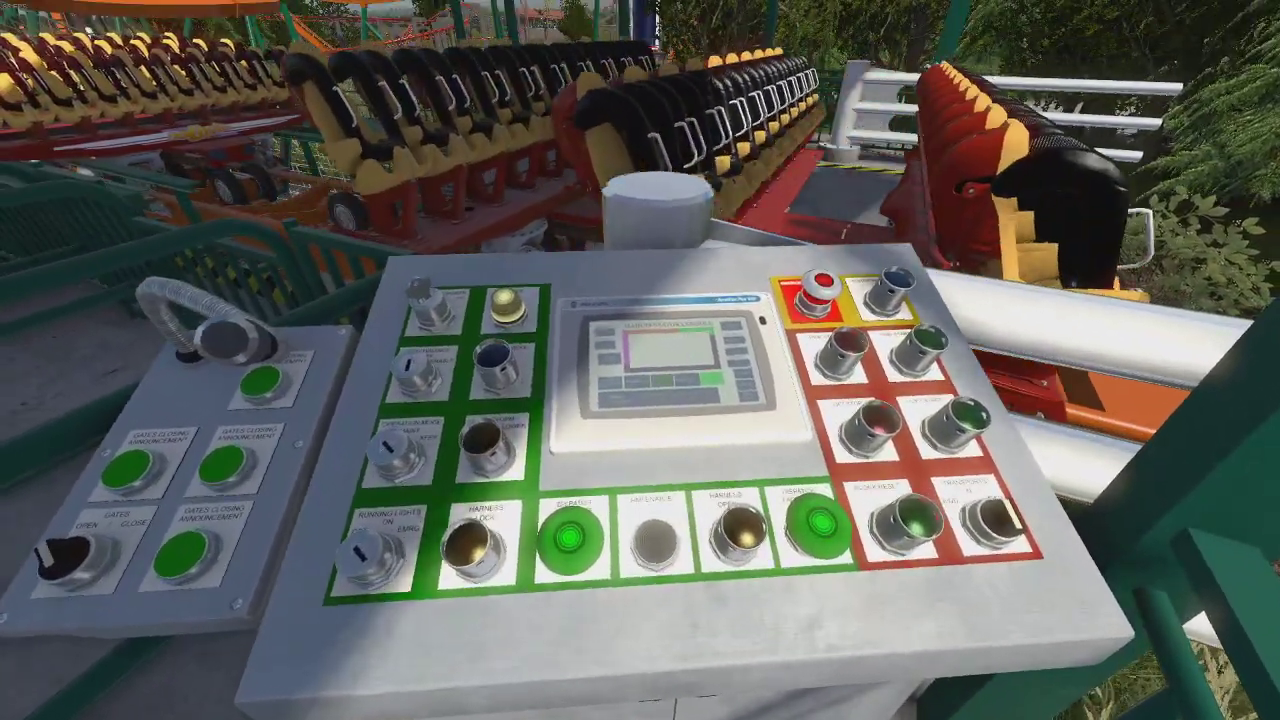
{"action": "key", "text": "Escape"}
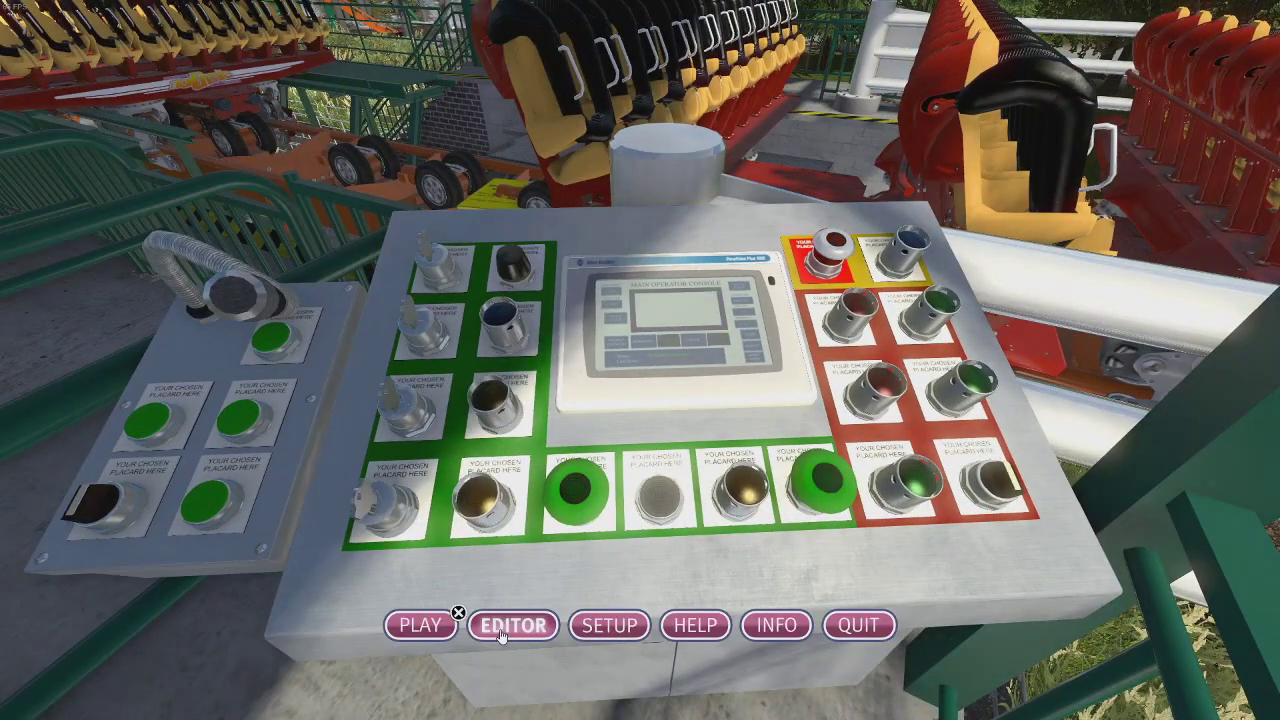
Step: Return to the editor and delete the original console assembly from the ground beside the station
{"action": "left_click", "coordinate": [503, 633]}
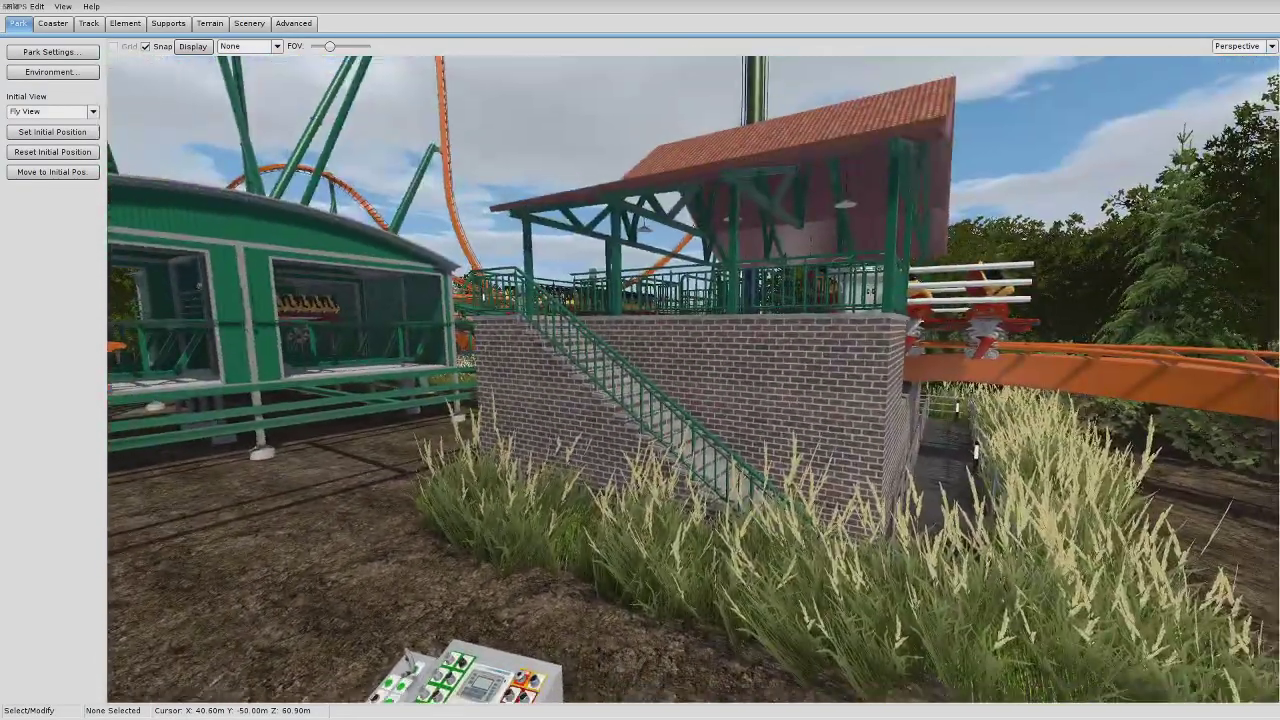
{"action": "right_click_drag", "start_coordinate": [693, 380], "coordinate": [720, 330]}
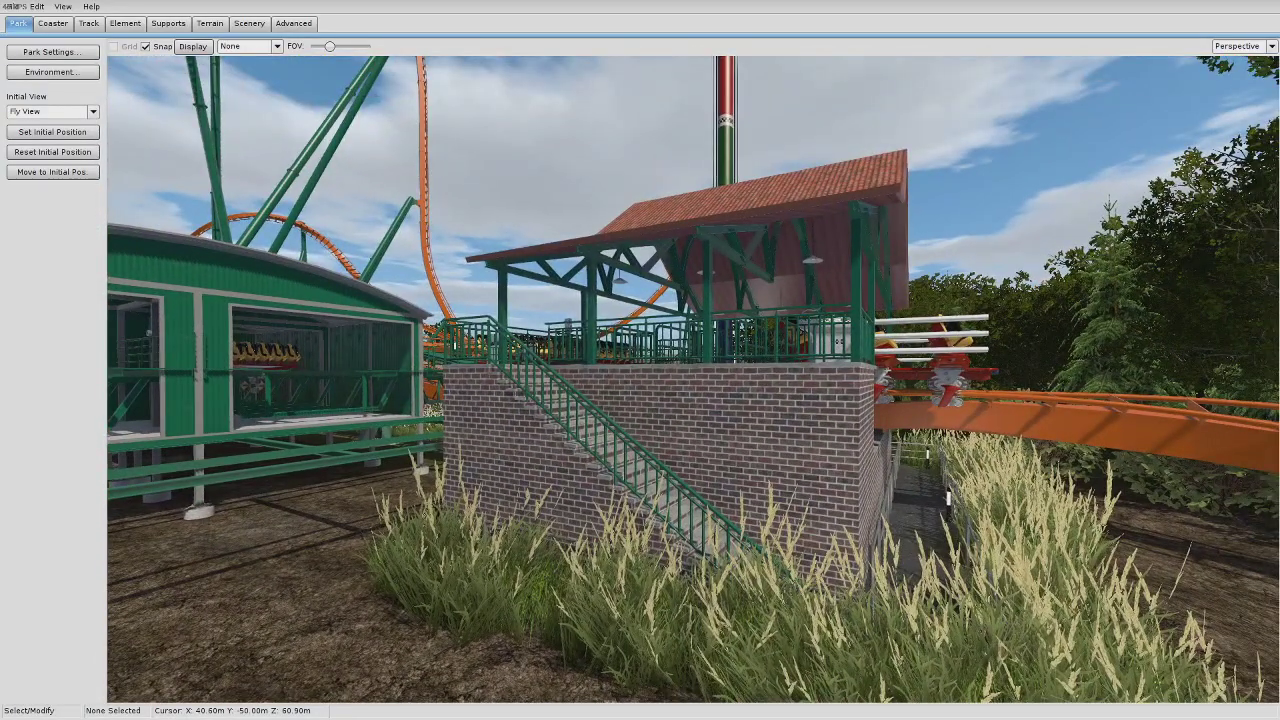
{"action": "key", "text": "w"}
{"action": "right_click_drag", "start_coordinate": [693, 380], "coordinate": [745, 375]}
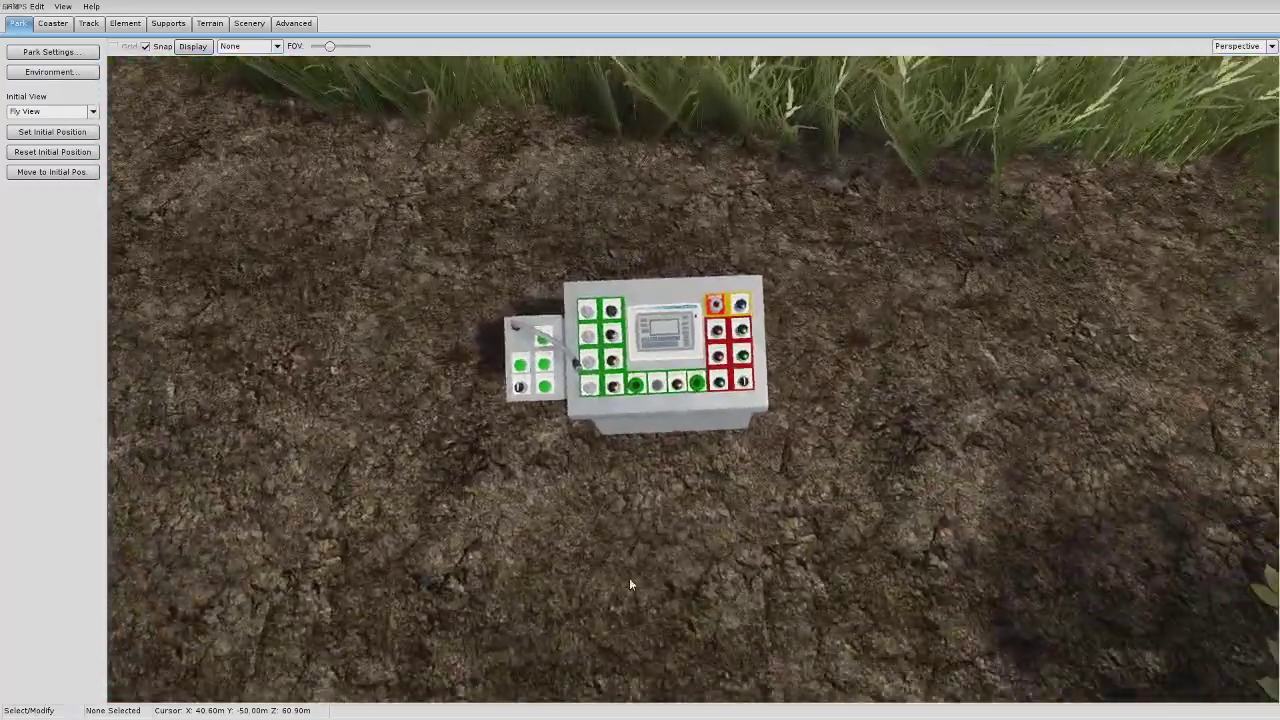
{"action": "left_click_drag", "start_coordinate": [849, 480], "coordinate": [494, 330]}
{"action": "key", "text": "Delete"}
Step: Delete the running lights key switch from the front-left corner of the station console's green section
{"action": "right_click_drag", "start_coordinate": [482, 506], "coordinate": [585, 375]}
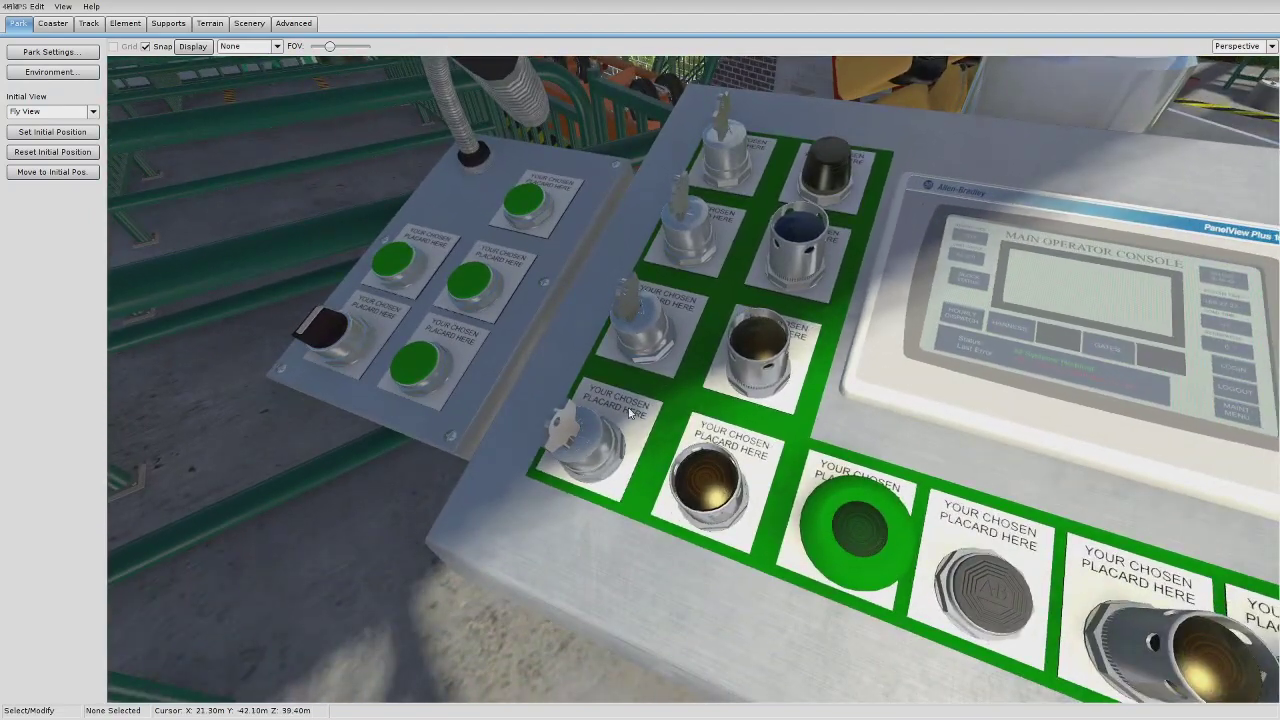
{"action": "left_click", "coordinate": [620, 421]}
{"action": "key", "text": "Delete"}
Step: Add a Switch from the reds_panels_and_operators folder over the empty front-left corner of the console's green section
{"action": "left_click", "coordinate": [236, 21]}
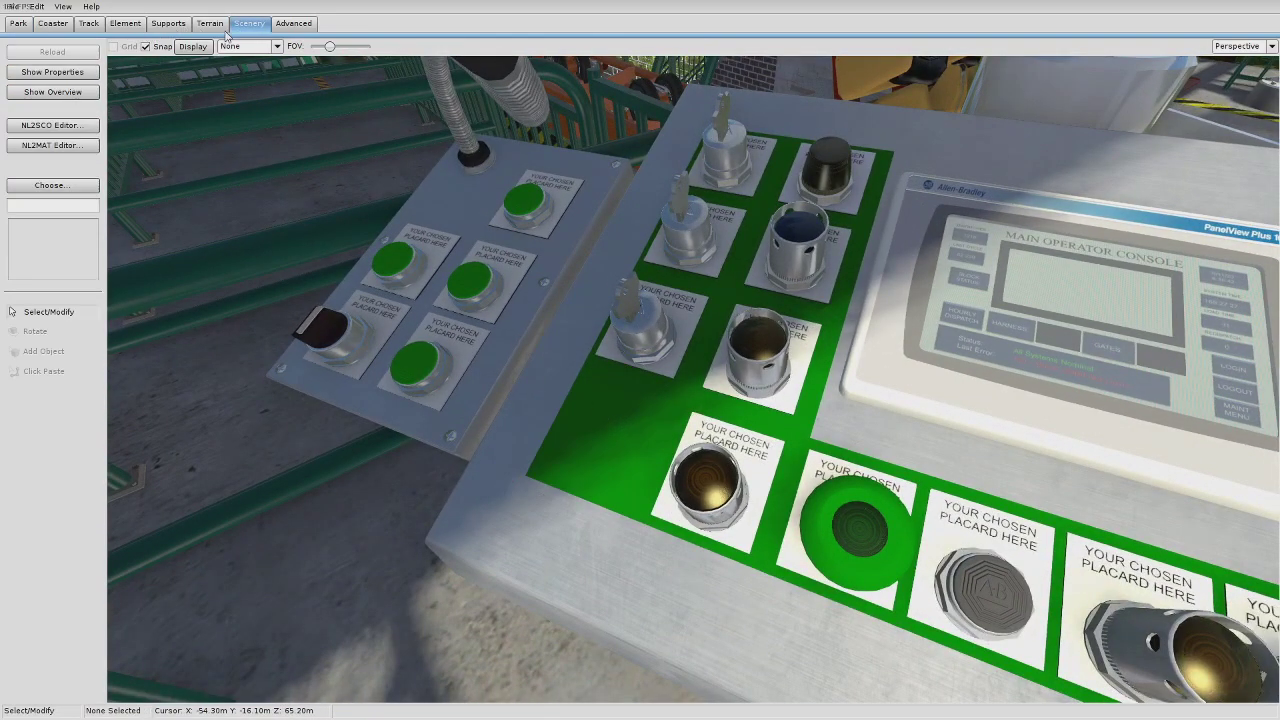
{"action": "left_click", "coordinate": [62, 187]}
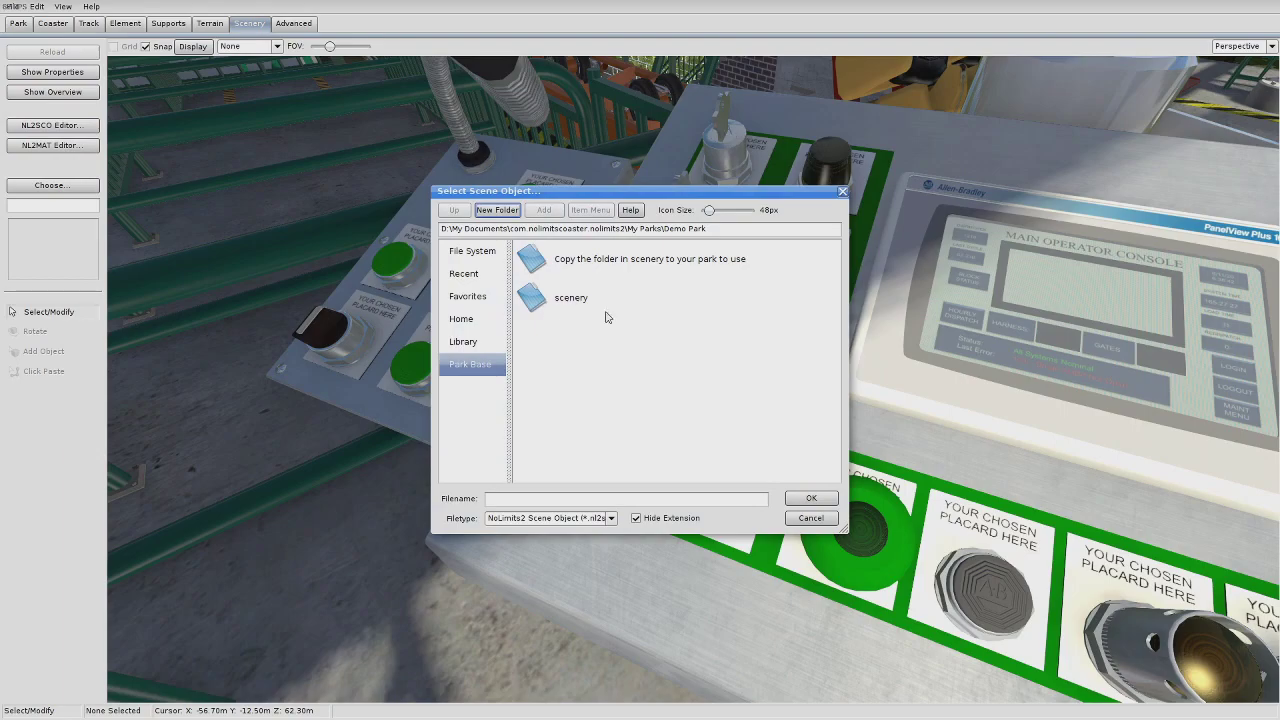
{"action": "double_click", "coordinate": [600, 308]}
{"action": "double_click", "coordinate": [761, 262]}
{"action": "left_click_drag", "start_coordinate": [835, 262], "coordinate": [834, 505]}
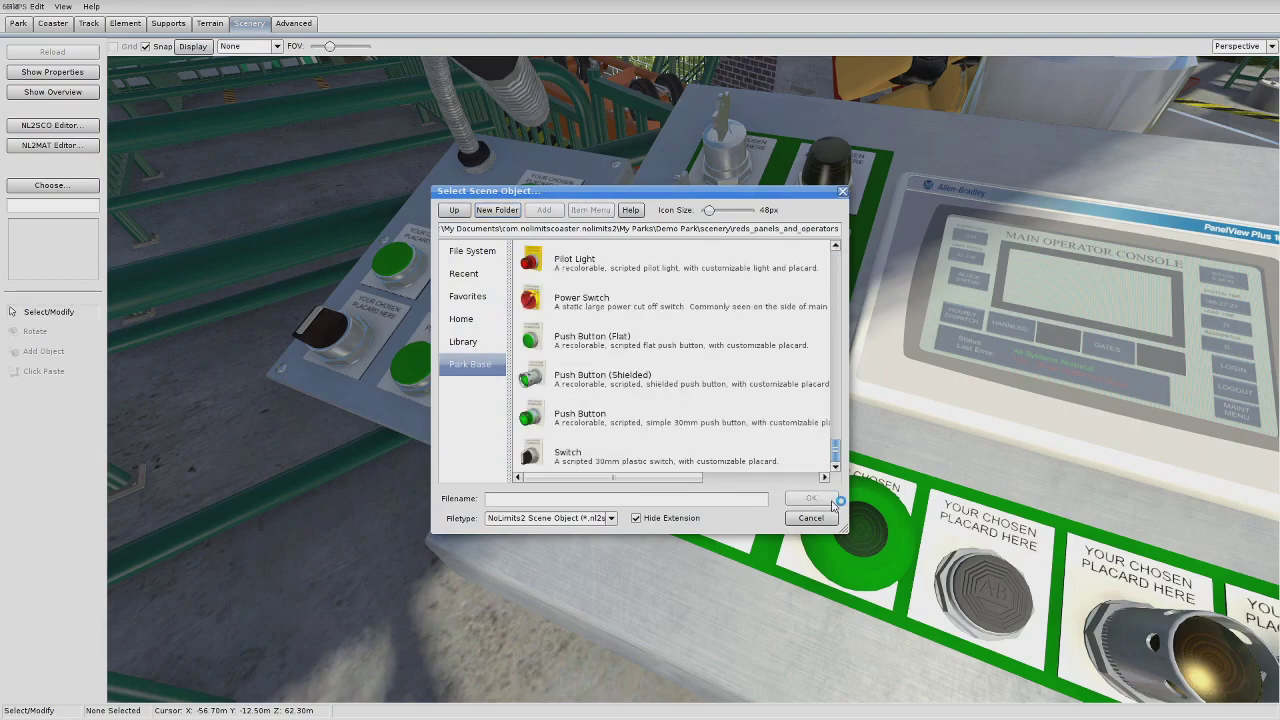
{"action": "double_click", "coordinate": [567, 453]}
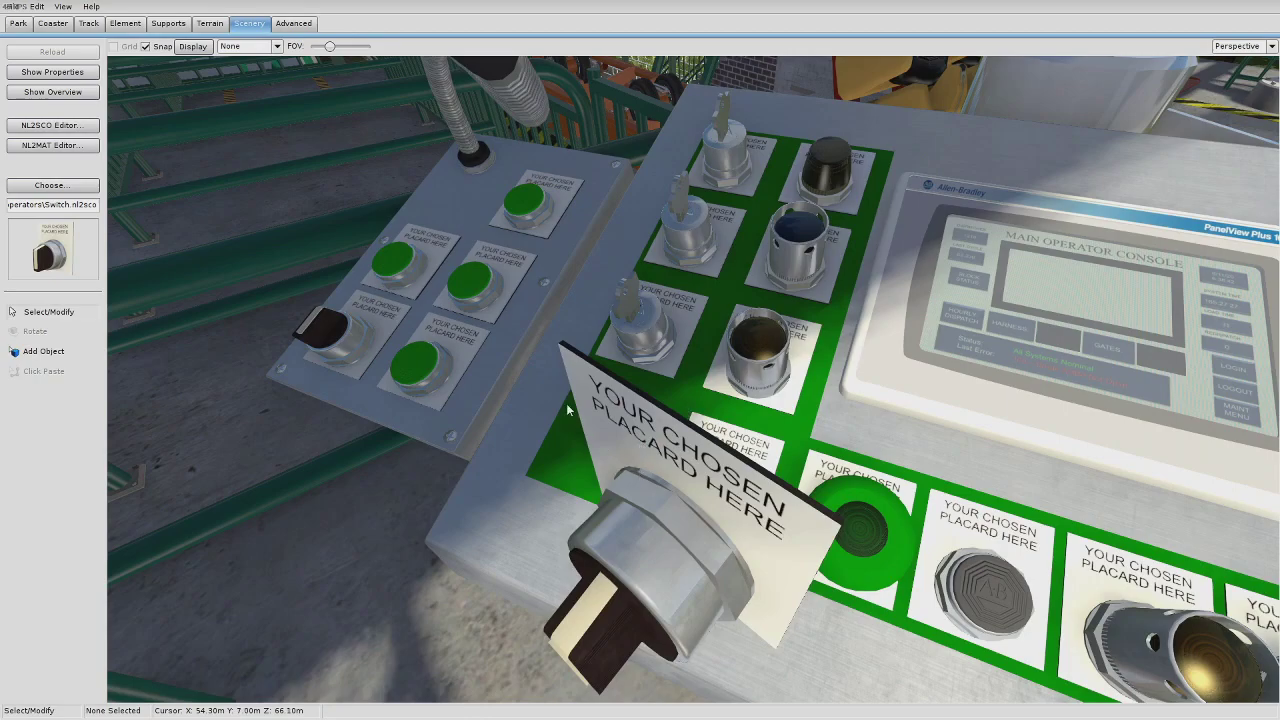
Step: Move the front-most remaining key switch across to the second column of the console's green section and deselect it
{"action": "left_click", "coordinate": [663, 316]}
{"action": "left_click_drag", "start_coordinate": [646, 297], "coordinate": [1011, 489]}
{"action": "left_click_drag", "start_coordinate": [882, 513], "coordinate": [680, 463]}
{"action": "left_click", "coordinate": [478, 499]}
{"action": "right_click_drag", "start_coordinate": [420, 574], "coordinate": [422, 490]}
{"action": "key", "text": "alt+Tab"}
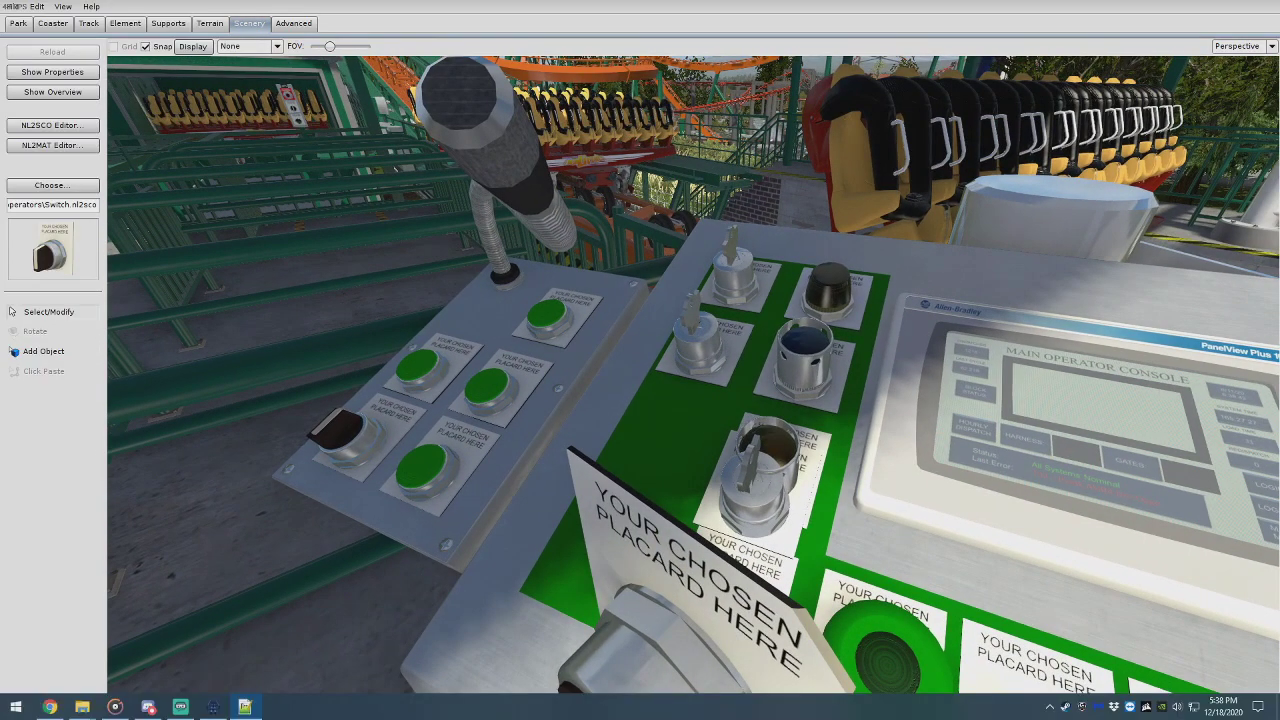
Step: Place a Panel (2x2) from the reds_panels_and_operators folder on the bare ground below the station platform
{"action": "left_click", "coordinate": [296, 570]}
{"action": "right_click_drag", "start_coordinate": [296, 570], "coordinate": [138, 586]}
{"action": "key", "text": "w"}
{"action": "key", "text": "a"}
{"action": "right_click_drag", "start_coordinate": [350, 600], "coordinate": [297, 572]}
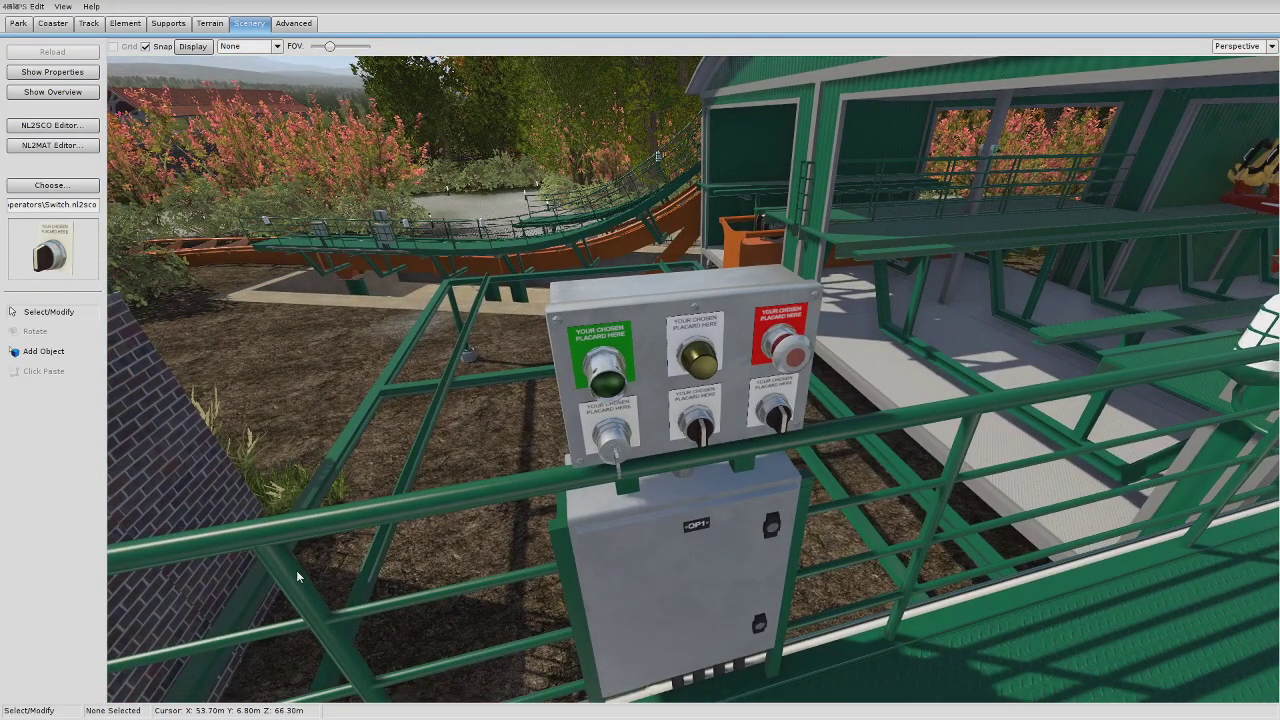
{"action": "right_click_drag", "start_coordinate": [300, 581], "coordinate": [70, 605]}
{"action": "key", "text": "w"}
{"action": "right_click_drag", "start_coordinate": [140, 581], "coordinate": [140, 660]}
{"action": "left_click", "coordinate": [55, 186]}
{"action": "scroll", "coordinate": [610, 420], "scroll_direction": "up", "scroll_amount": 10}
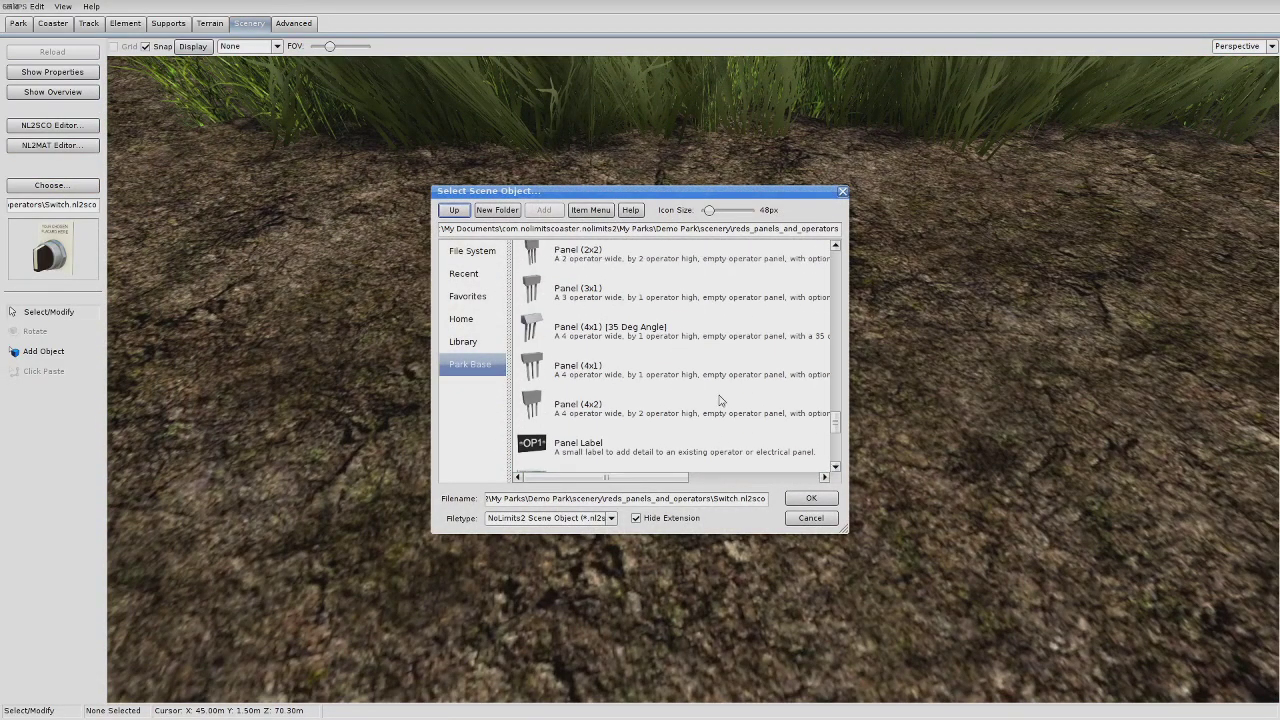
{"action": "left_click", "coordinate": [580, 358]}
{"action": "double_click", "coordinate": [580, 358]}
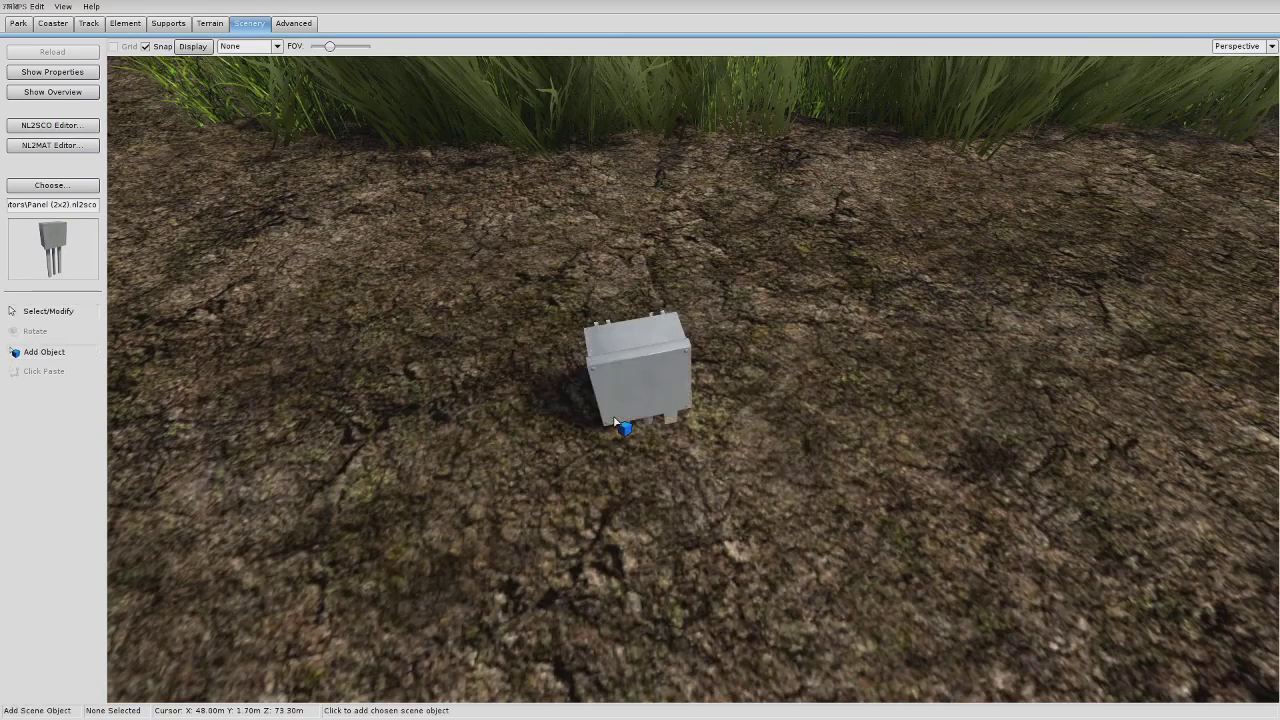
{"action": "left_click", "coordinate": [608, 372]}
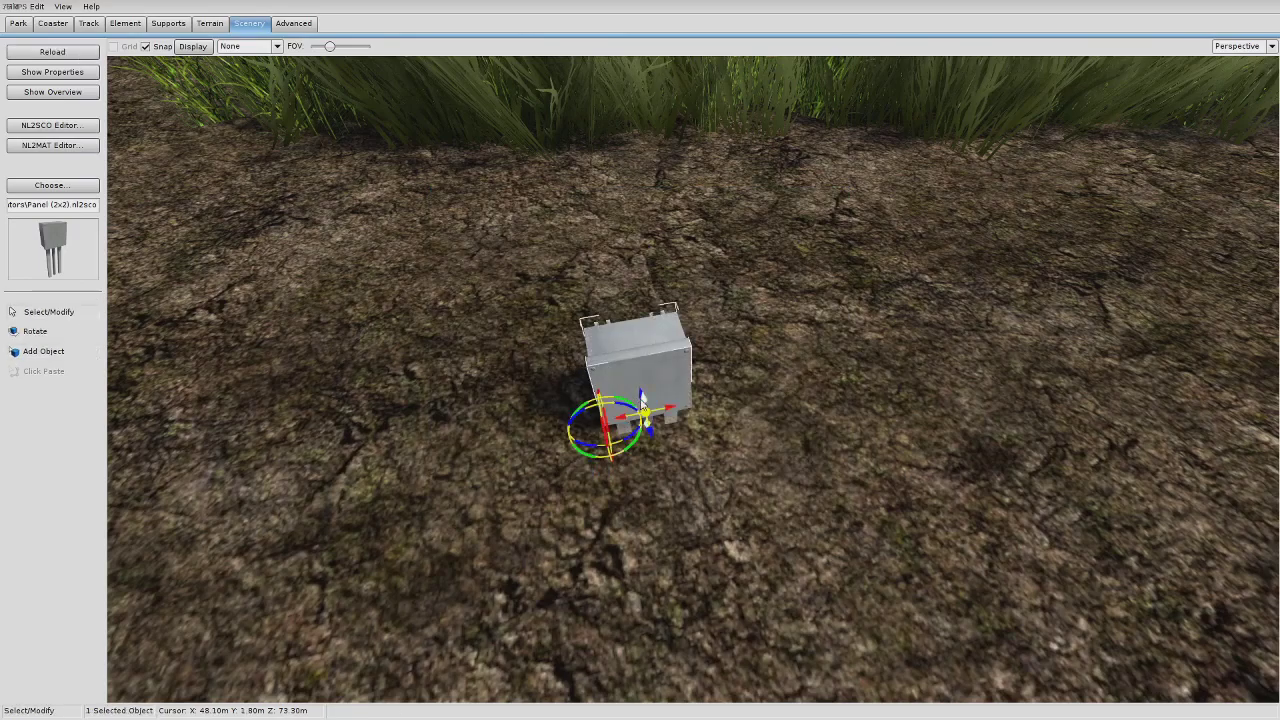
Step: Raise the 2x2 panel to a height of about 2.17 m so its legs stand above the ground
{"action": "left_click_drag", "start_coordinate": [642, 403], "coordinate": [628, 306]}
{"action": "double_click", "coordinate": [616, 208]}
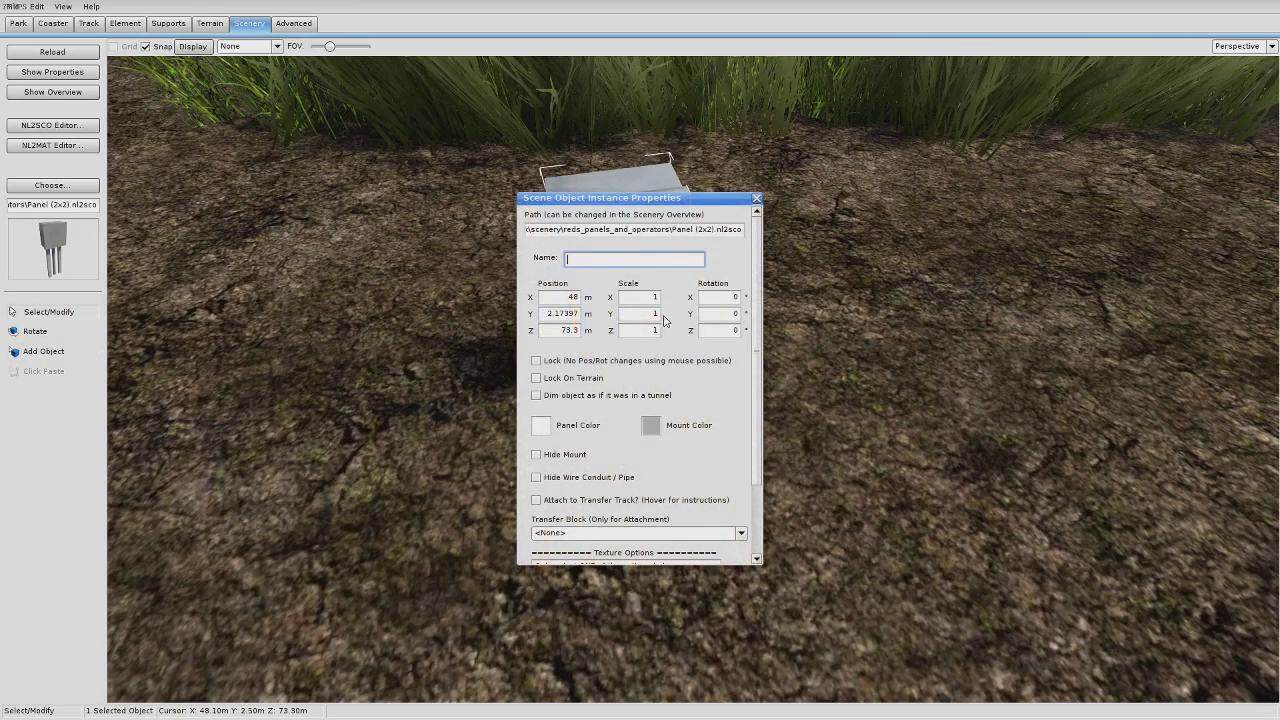
{"action": "left_click", "coordinate": [756, 197]}
Step: Add a Push Button (Flat) in front of the 2x2 panel's face
{"action": "left_click", "coordinate": [52, 185]}
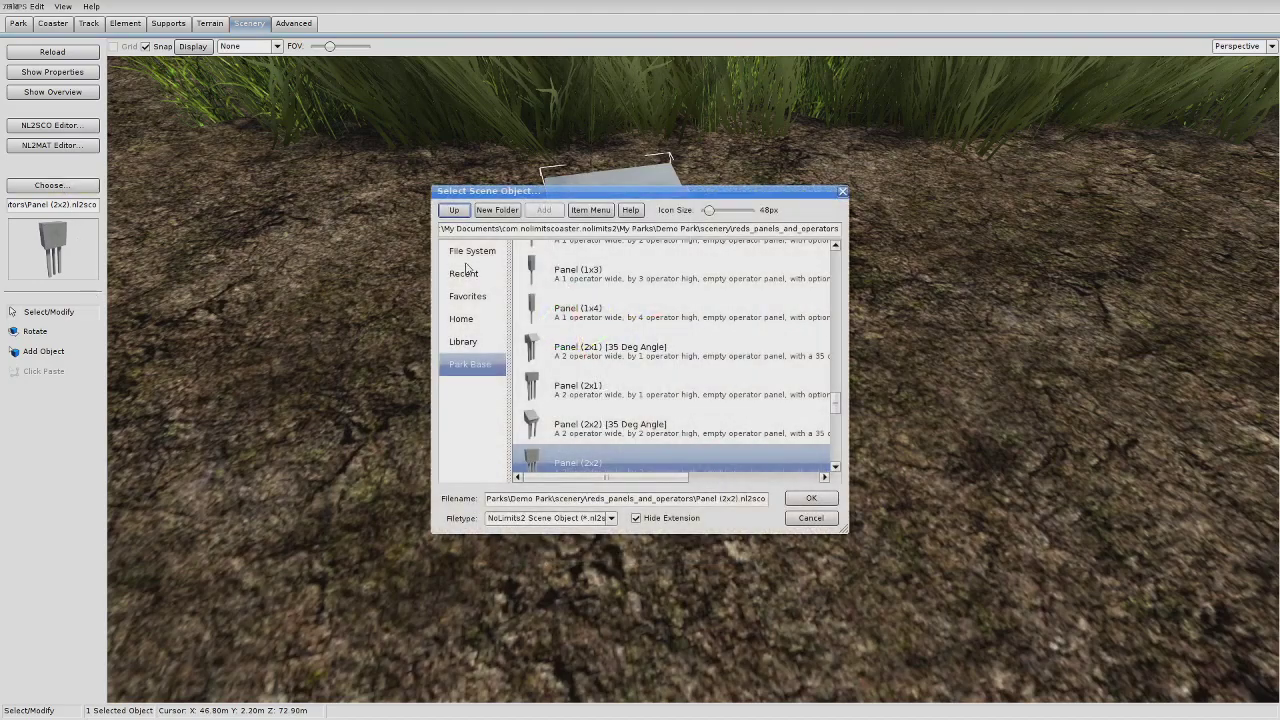
{"action": "scroll", "coordinate": [690, 355], "scroll_direction": "down", "scroll_amount": 5}
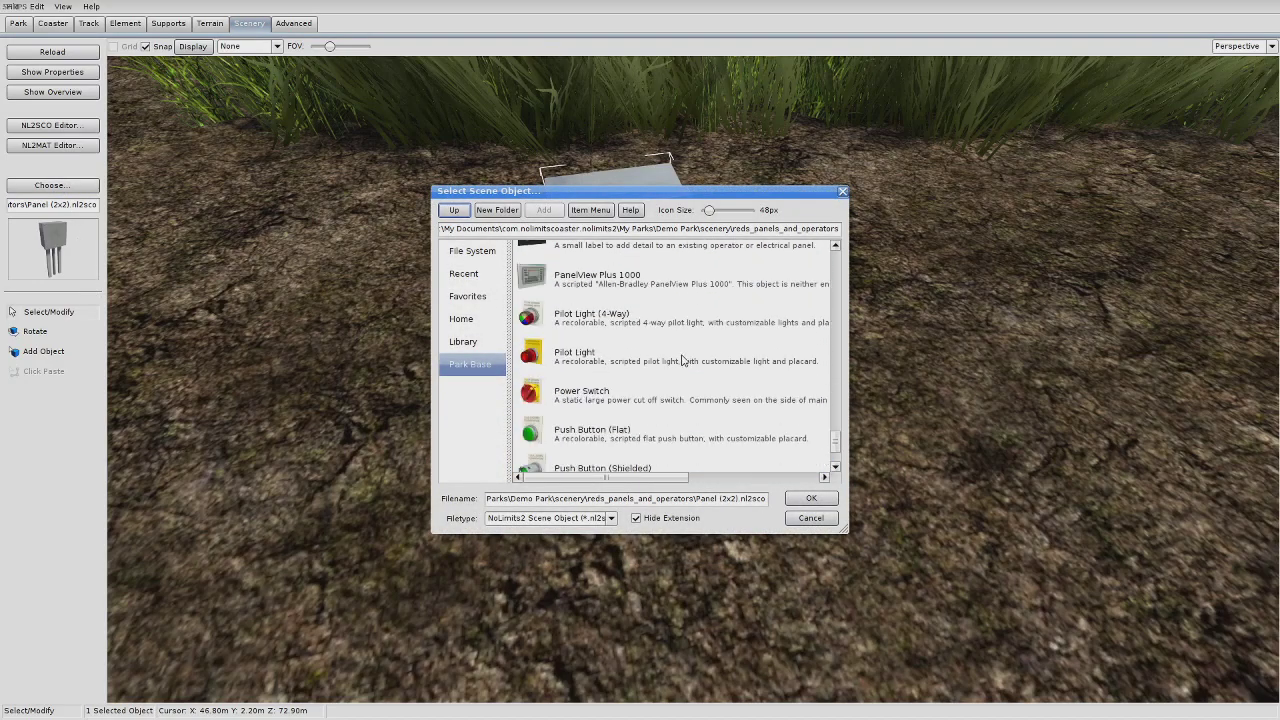
{"action": "double_click", "coordinate": [573, 432]}
{"action": "left_click", "coordinate": [44, 351]}
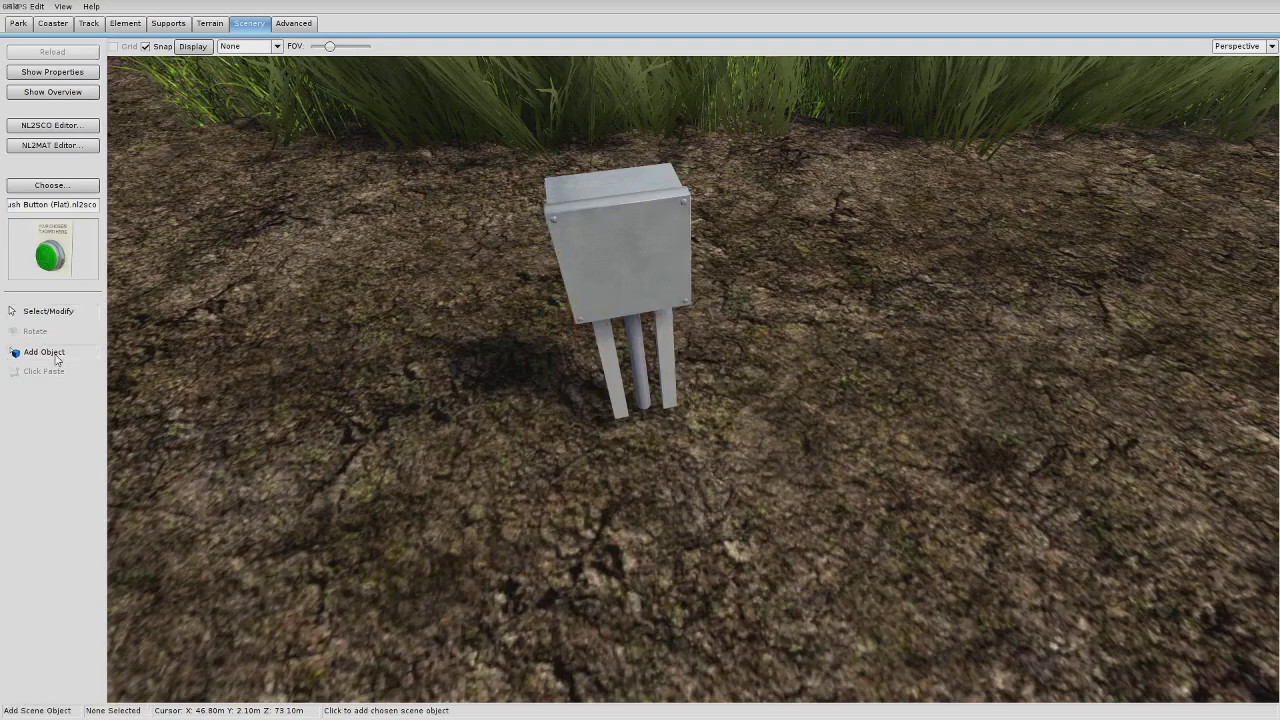
{"action": "left_click", "coordinate": [588, 274]}
{"action": "right_click_drag", "start_coordinate": [588, 381], "coordinate": [609, 382]}
Step: Match the push button's position to the 2x2 panel's origin at X 48, Y 2.17397 and Z 73.3 m
{"action": "double_click", "coordinate": [684, 286]}
{"action": "left_click_drag", "start_coordinate": [662, 199], "coordinate": [376, 207]}
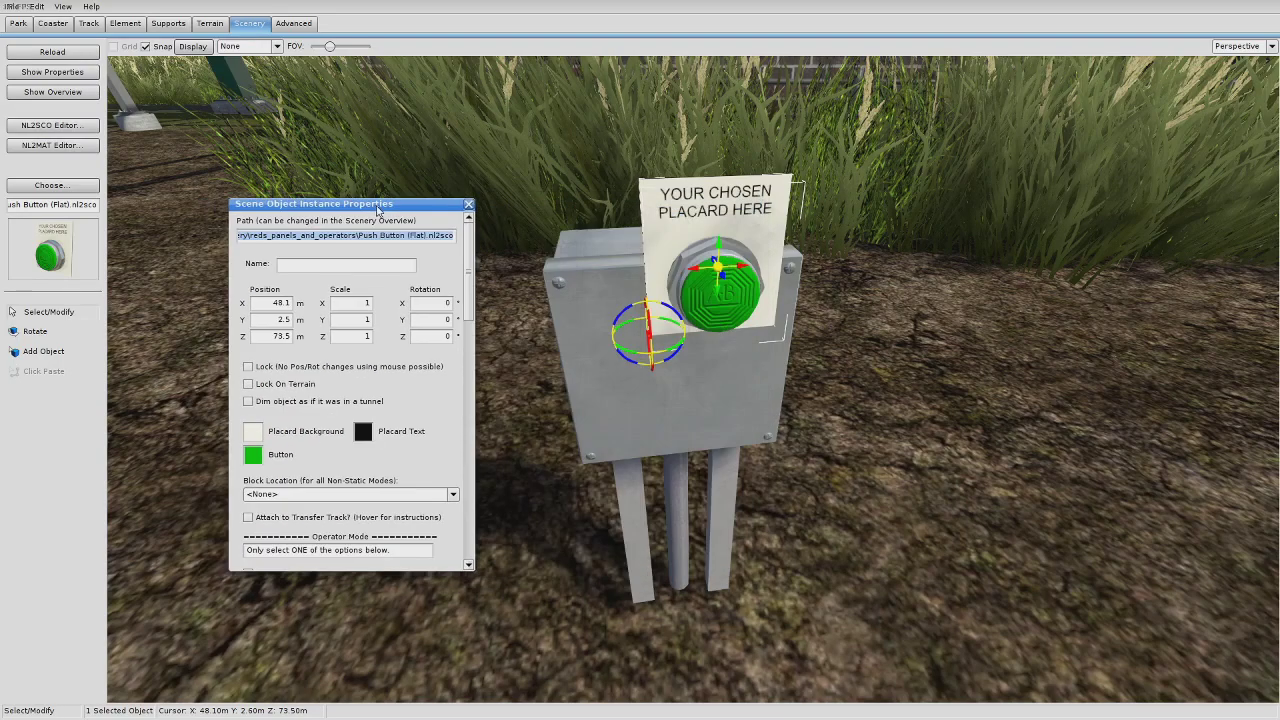
{"action": "left_click", "coordinate": [594, 418]}
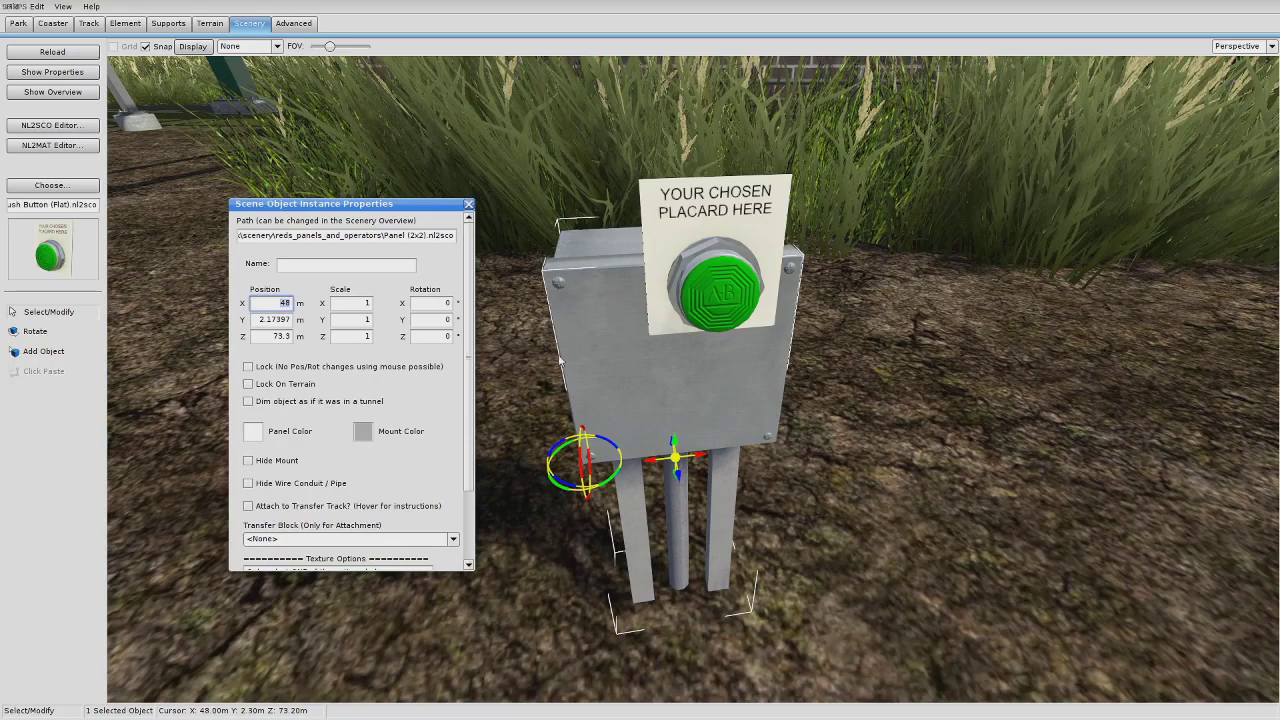
{"action": "left_click", "coordinate": [703, 236]}
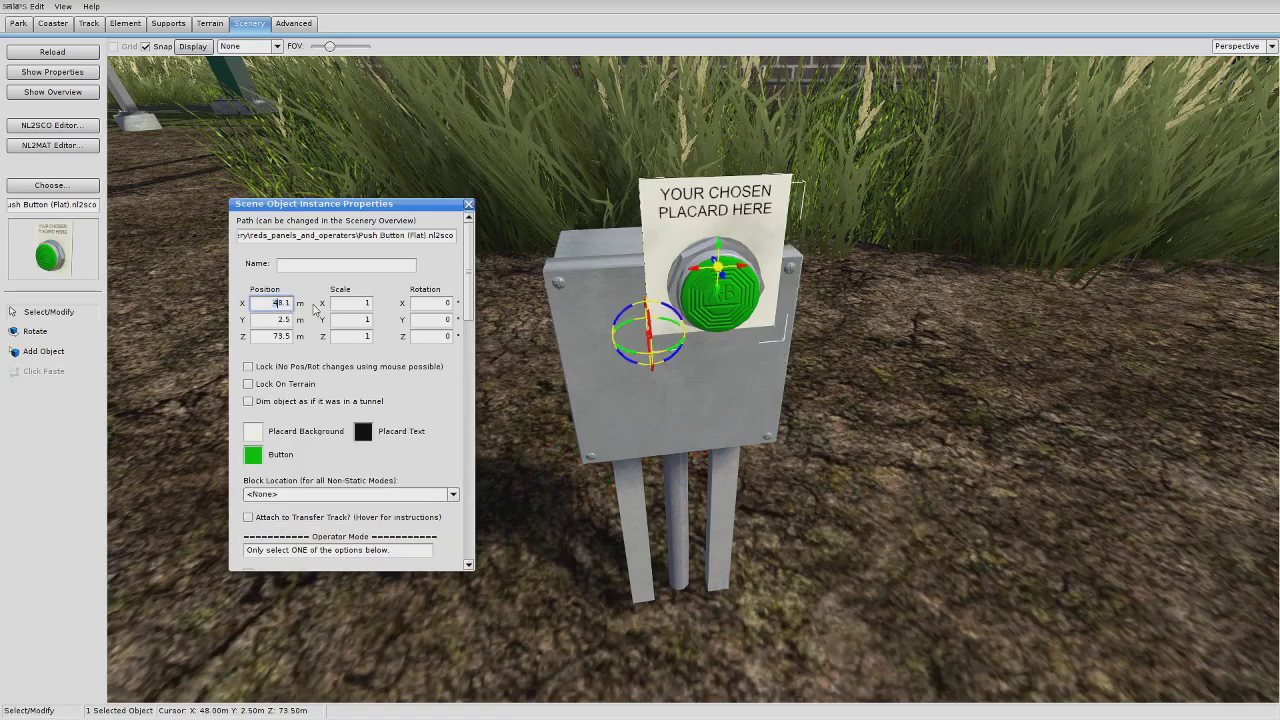
{"action": "left_click", "coordinate": [664, 422]}
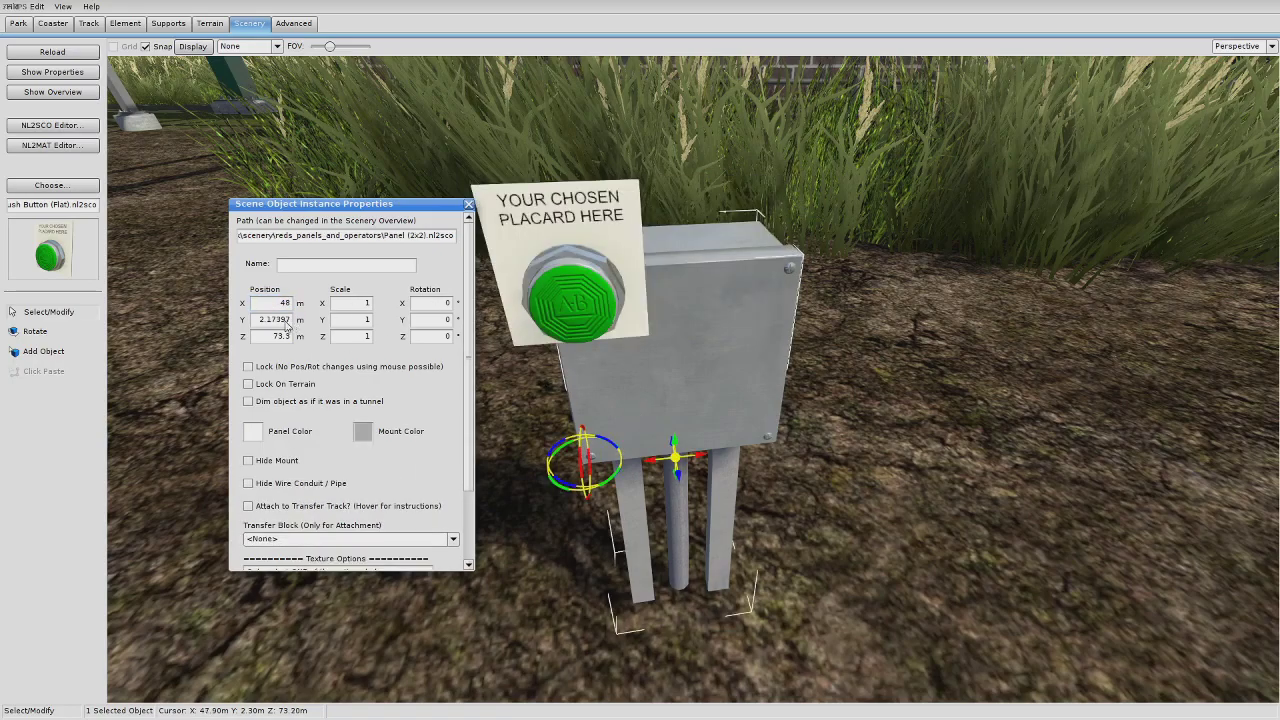
{"action": "left_click", "coordinate": [597, 250]}
{"action": "left_click", "coordinate": [690, 380]}
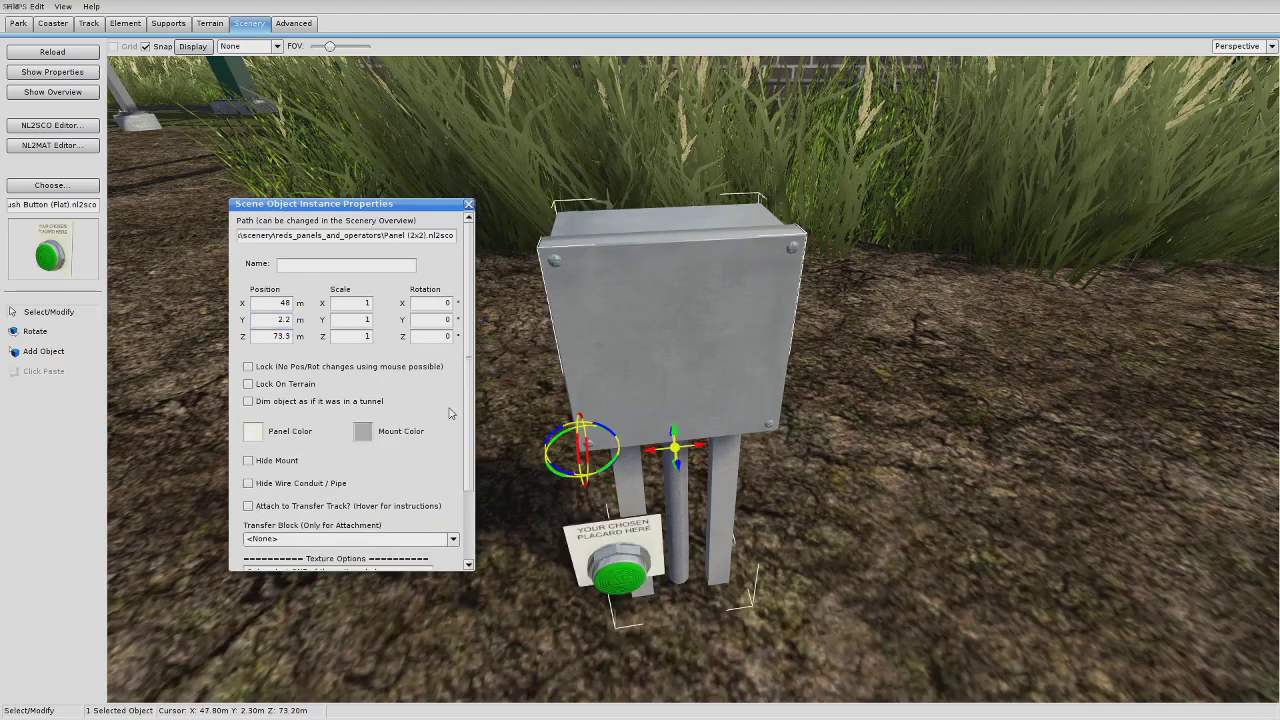
{"action": "key", "text": "ctrl+z"}
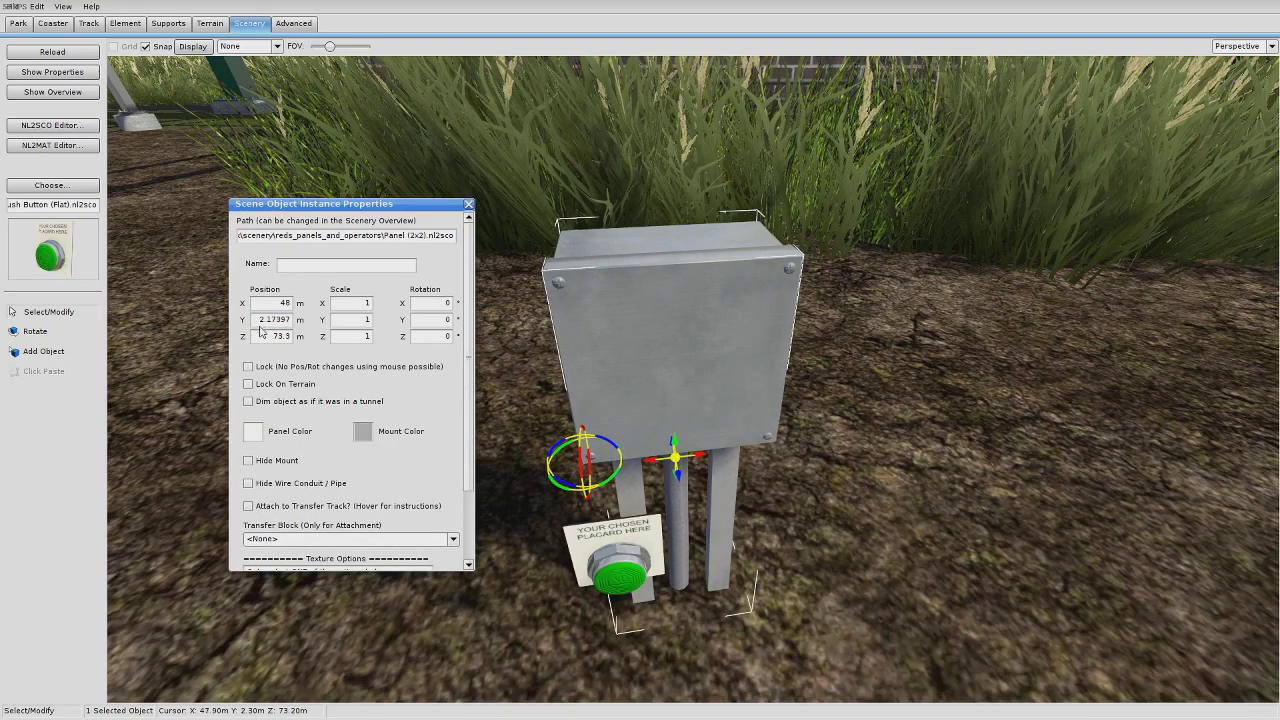
{"action": "left_click", "coordinate": [597, 550]}
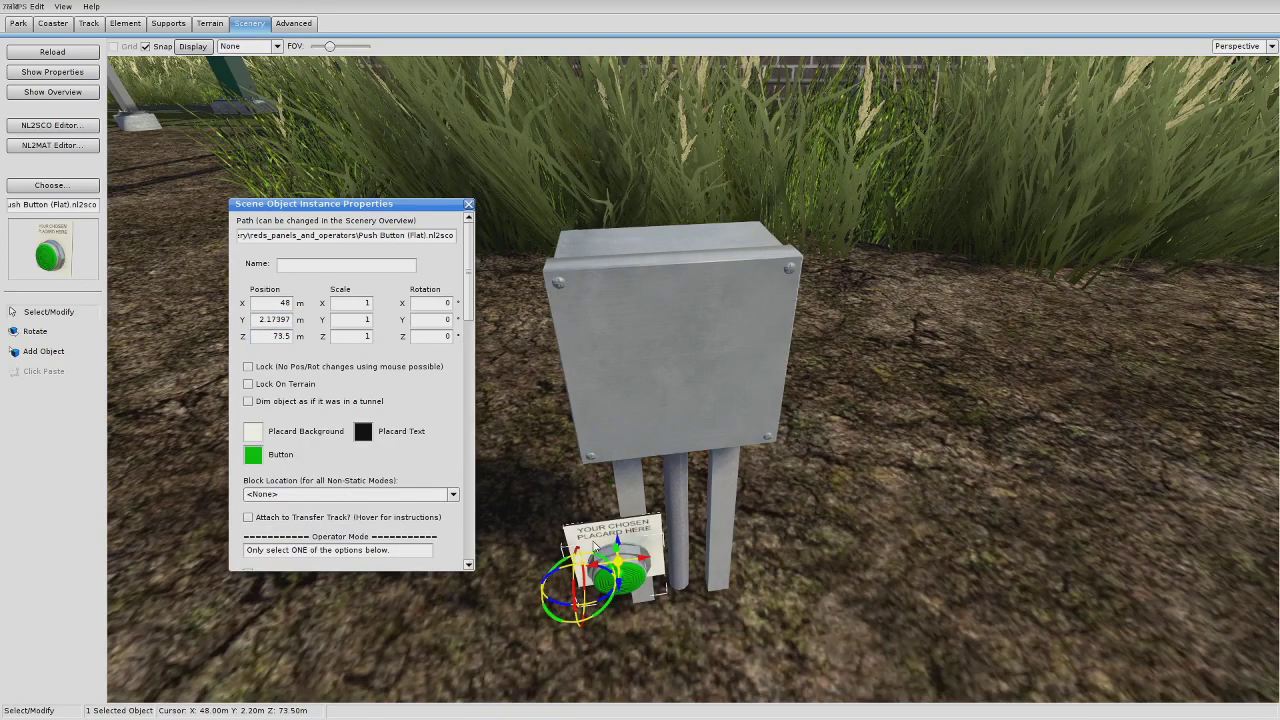
{"action": "left_click", "coordinate": [283, 322]}
Step: Duplicate the push button and place the copy beside it in the lower-right corner of the panel's face
{"action": "right_click_drag", "start_coordinate": [690, 380], "coordinate": [650, 280]}
{"action": "right_click_drag", "start_coordinate": [535, 440], "coordinate": [525, 500]}
{"action": "scroll", "coordinate": [525, 500], "scroll_direction": "up", "scroll_amount": 4}
{"action": "left_click_drag", "start_coordinate": [591, 432], "coordinate": [825, 430]}
{"action": "left_click", "coordinate": [554, 646]}
Step: Copy the 2x2 panel together with both push buttons and paste them onto the green platform beside the railing
{"action": "left_click", "coordinate": [593, 464]}
{"action": "right_click_drag", "start_coordinate": [595, 548], "coordinate": [590, 544]}
{"action": "left_click", "coordinate": [574, 488]}
{"action": "right_click_drag", "start_coordinate": [574, 488], "coordinate": [573, 486]}
{"action": "left_click_drag", "start_coordinate": [583, 338], "coordinate": [621, 372]}
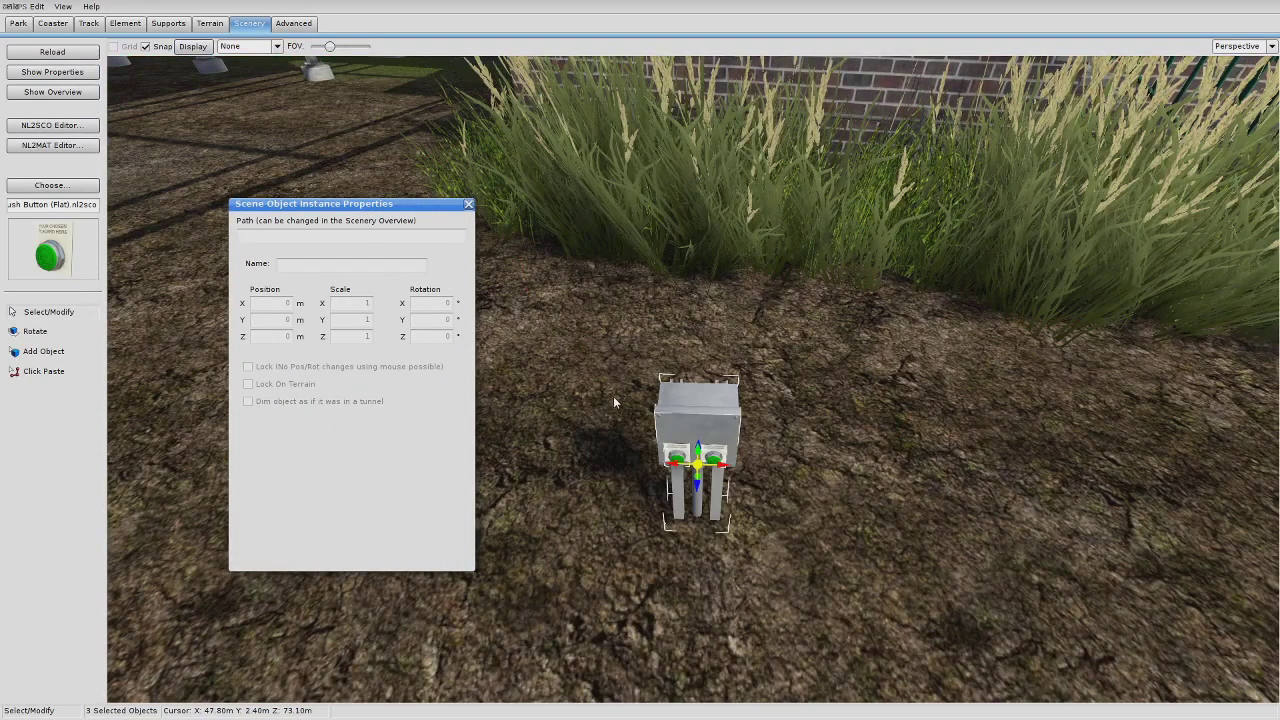
{"action": "left_click", "coordinate": [44, 371]}
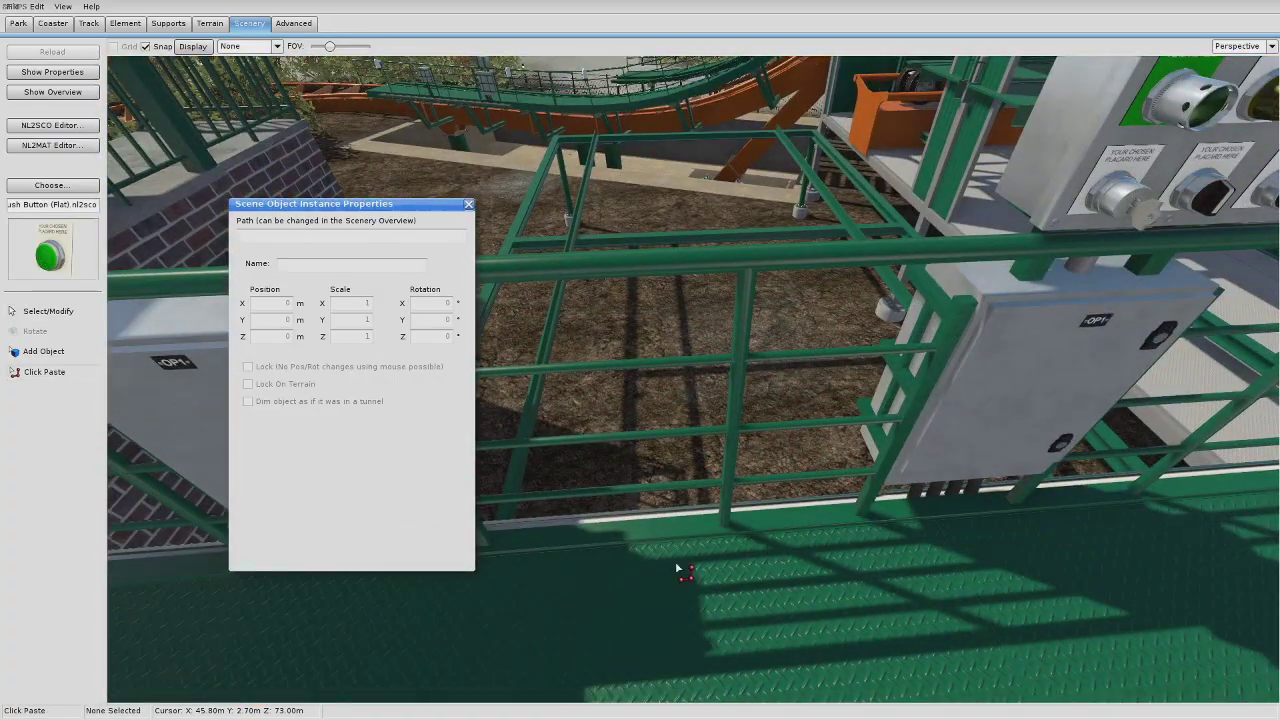
{"action": "left_click", "coordinate": [676, 568]}
Step: Rotate and position the pasted panel against the railing between the OP1 cabinets, facing the platform, and deselect it
{"action": "left_click_drag", "start_coordinate": [666, 578], "coordinate": [648, 369]}
{"action": "left_click", "coordinate": [36, 332]}
{"action": "right_click_drag", "start_coordinate": [648, 369], "coordinate": [610, 270]}
{"action": "scroll", "coordinate": [648, 369], "scroll_direction": "down", "scroll_amount": 4}
{"action": "right_click_drag", "start_coordinate": [588, 424], "coordinate": [597, 444]}
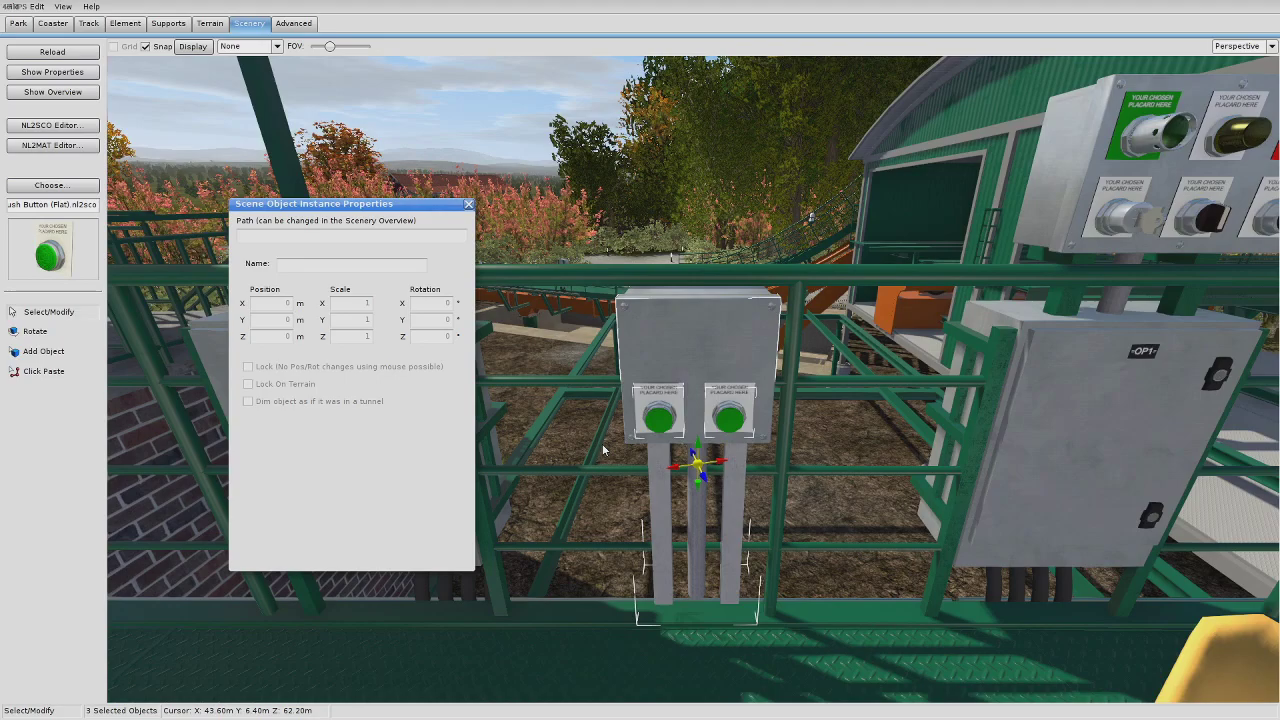
{"action": "left_click", "coordinate": [632, 636]}
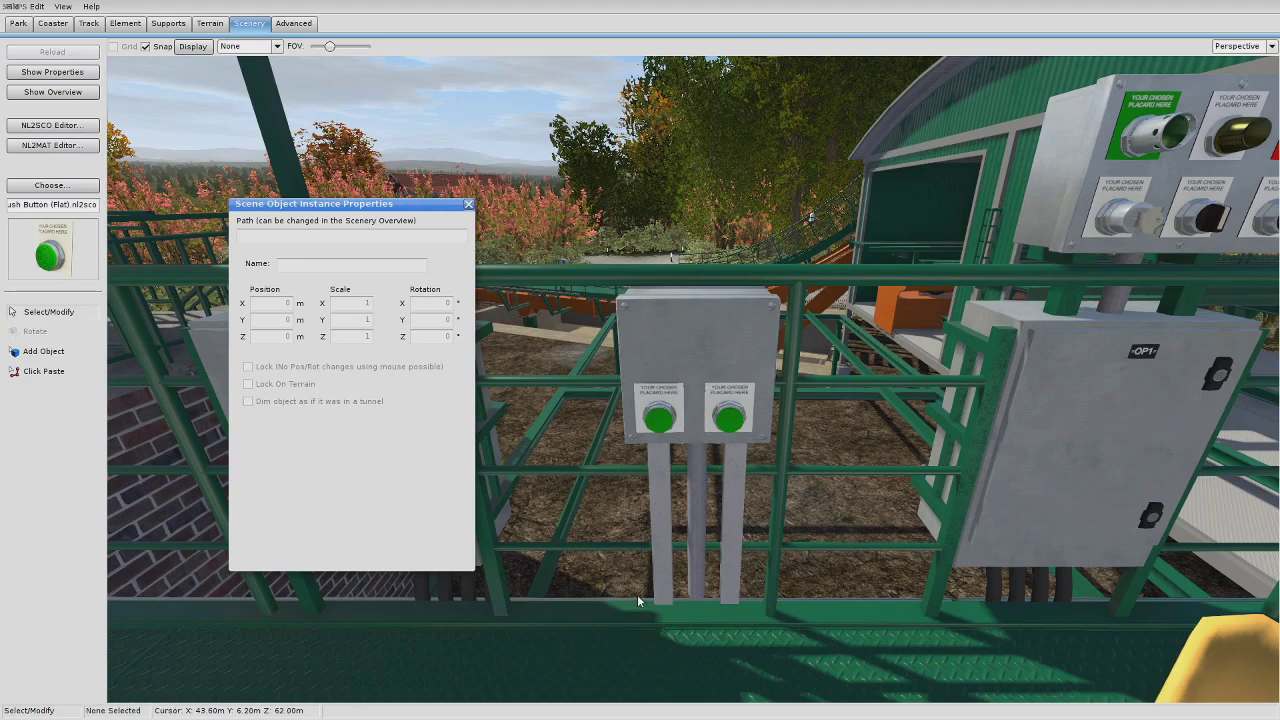
Step: Examine the new panel's placement along the platform railing and its clearance from the parked trains
{"action": "scroll", "coordinate": [666, 518], "scroll_direction": "down", "scroll_amount": 4}
{"action": "right_click_drag", "start_coordinate": [666, 518], "coordinate": [588, 612]}
{"action": "scroll", "coordinate": [666, 518], "scroll_direction": "up", "scroll_amount": 5}
{"action": "scroll", "coordinate": [666, 518], "scroll_direction": "down", "scroll_amount": 4}
{"action": "scroll", "coordinate": [666, 518], "scroll_direction": "up", "scroll_amount": 3}
{"action": "scroll", "coordinate": [666, 518], "scroll_direction": "down", "scroll_amount": 4}
{"action": "scroll", "coordinate": [666, 518], "scroll_direction": "up", "scroll_amount": 2}
{"action": "scroll", "coordinate": [666, 518], "scroll_direction": "down", "scroll_amount": 3}
Step: Run the park in play mode, set the Dive Coaster to manual block operation and move the transfer table right
{"action": "key", "text": "Escape"}
{"action": "left_click", "coordinate": [585, 380]}
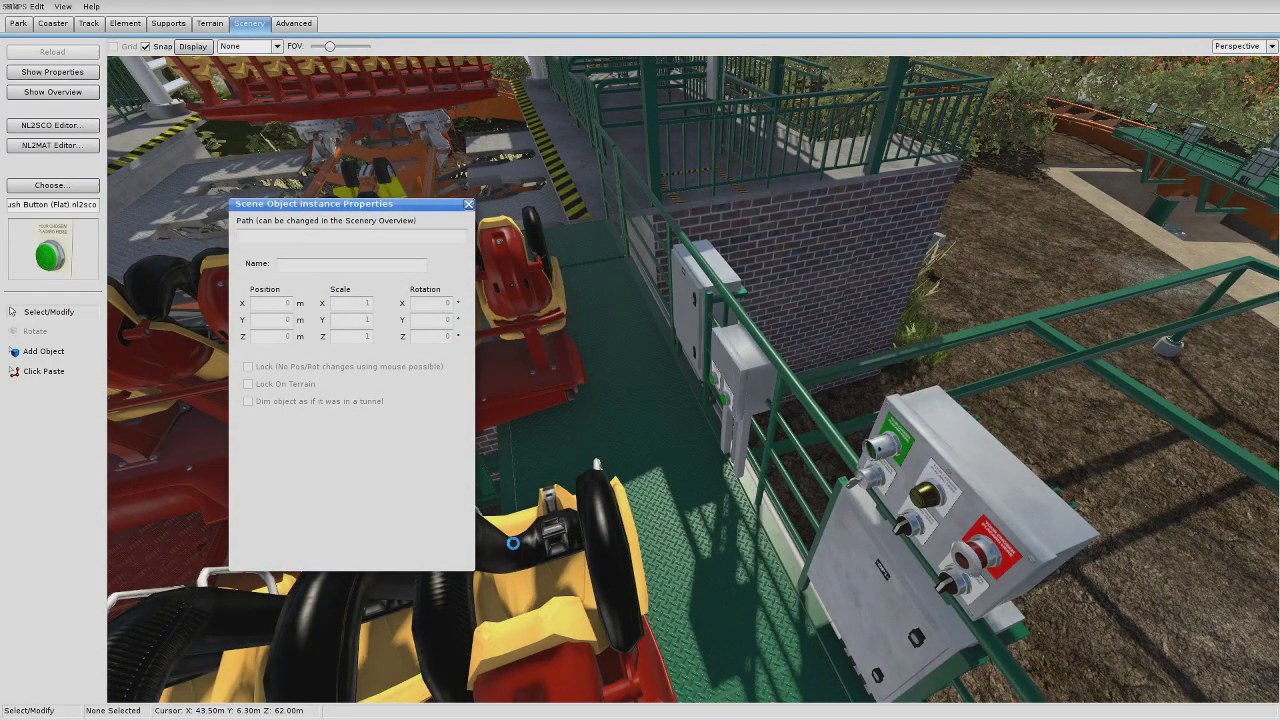
{"action": "left_click", "coordinate": [425, 621]}
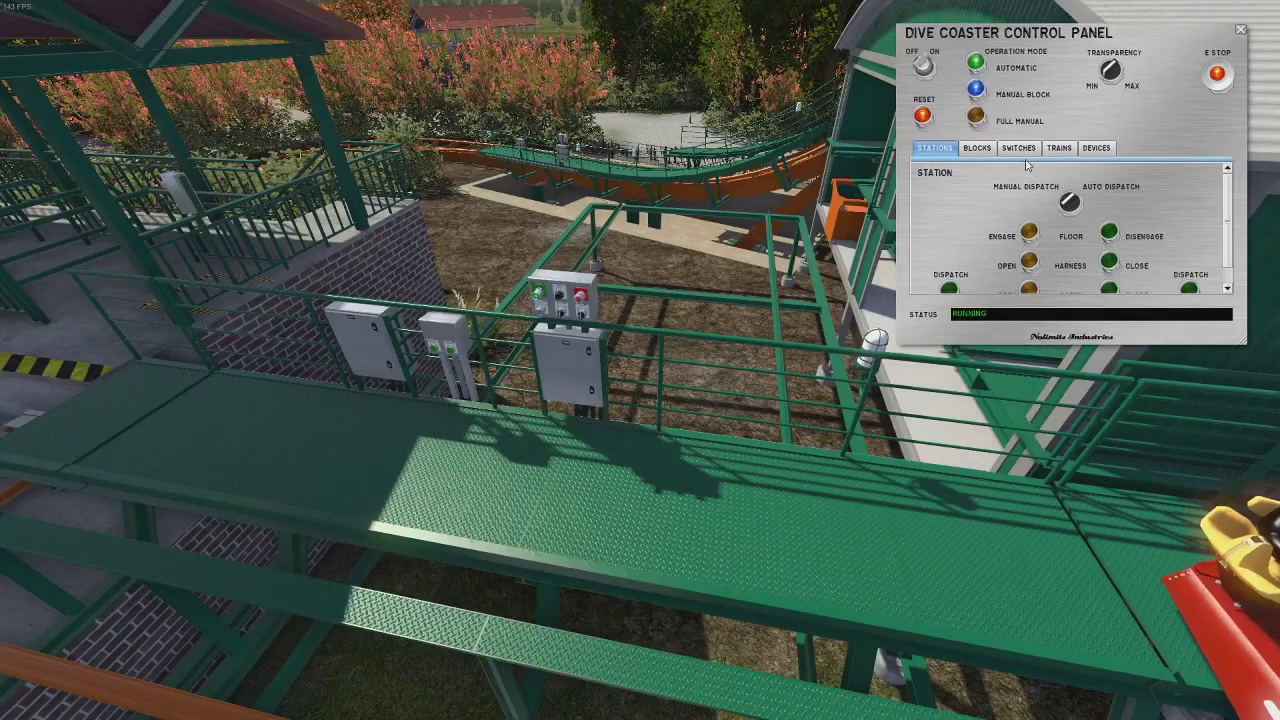
{"action": "key", "text": "plus"}
{"action": "key", "text": "plus"}
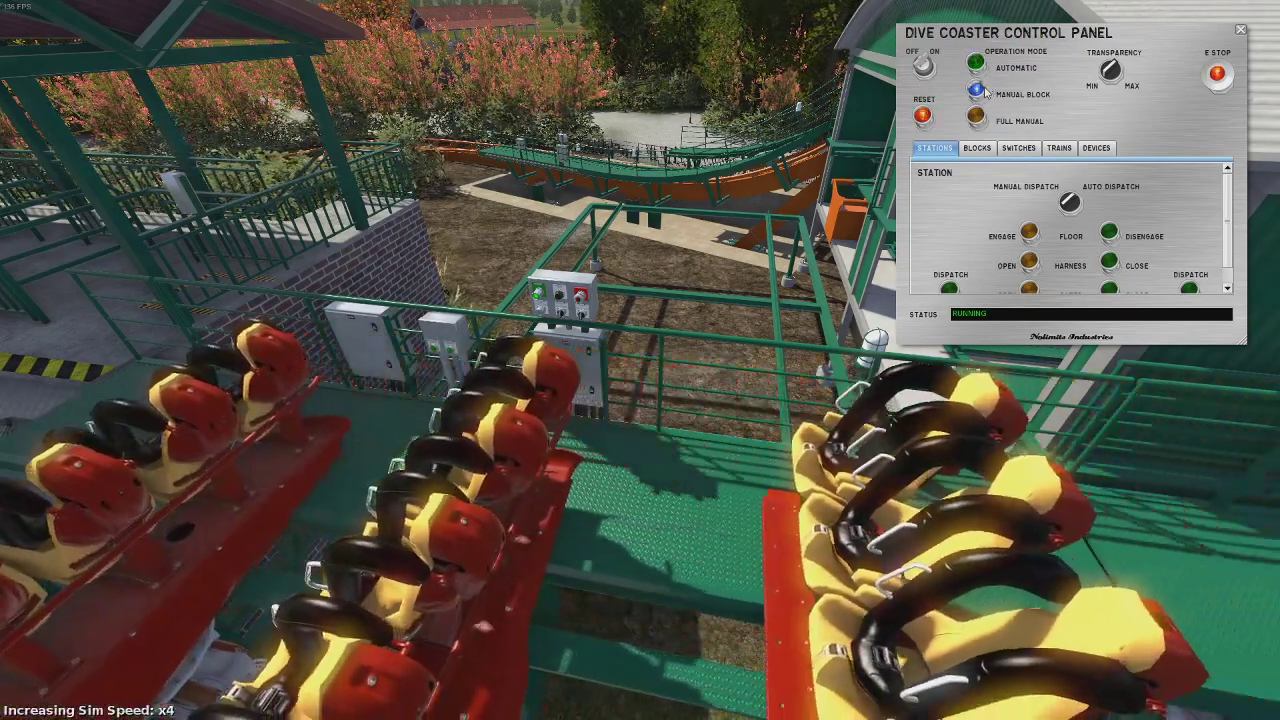
{"action": "left_click", "coordinate": [1019, 148]}
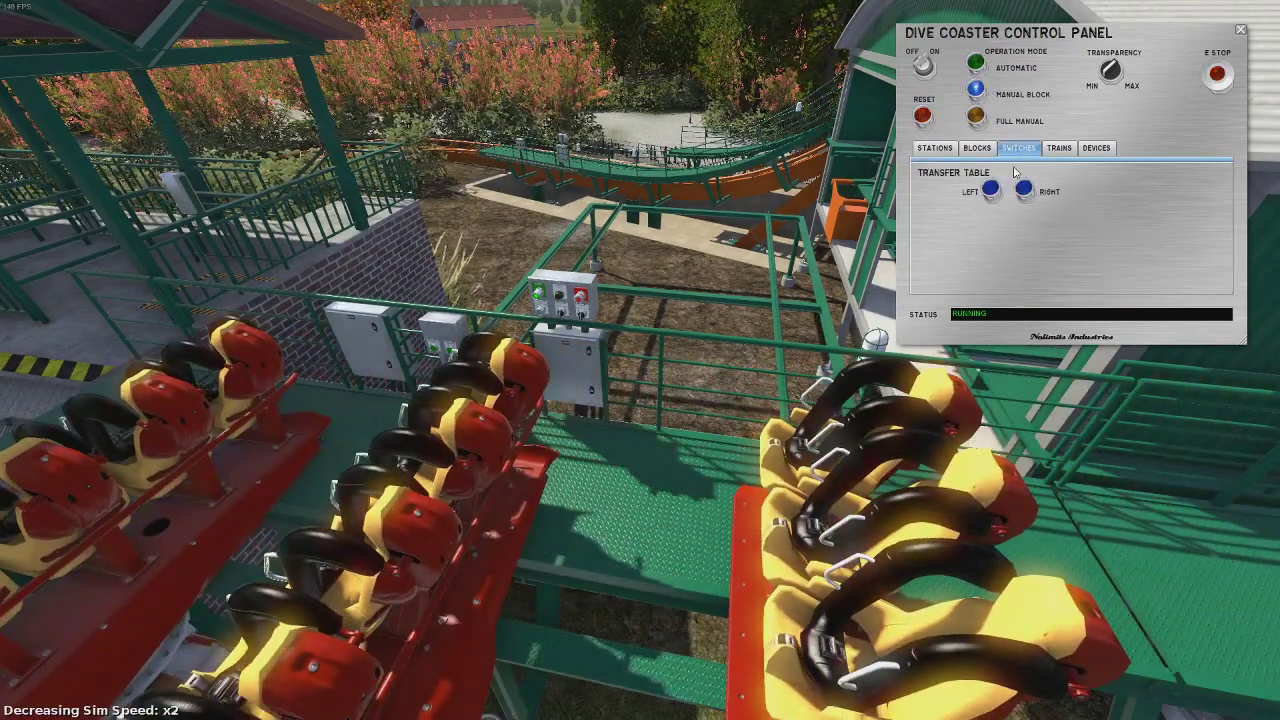
{"action": "right_click", "coordinate": [1023, 203]}
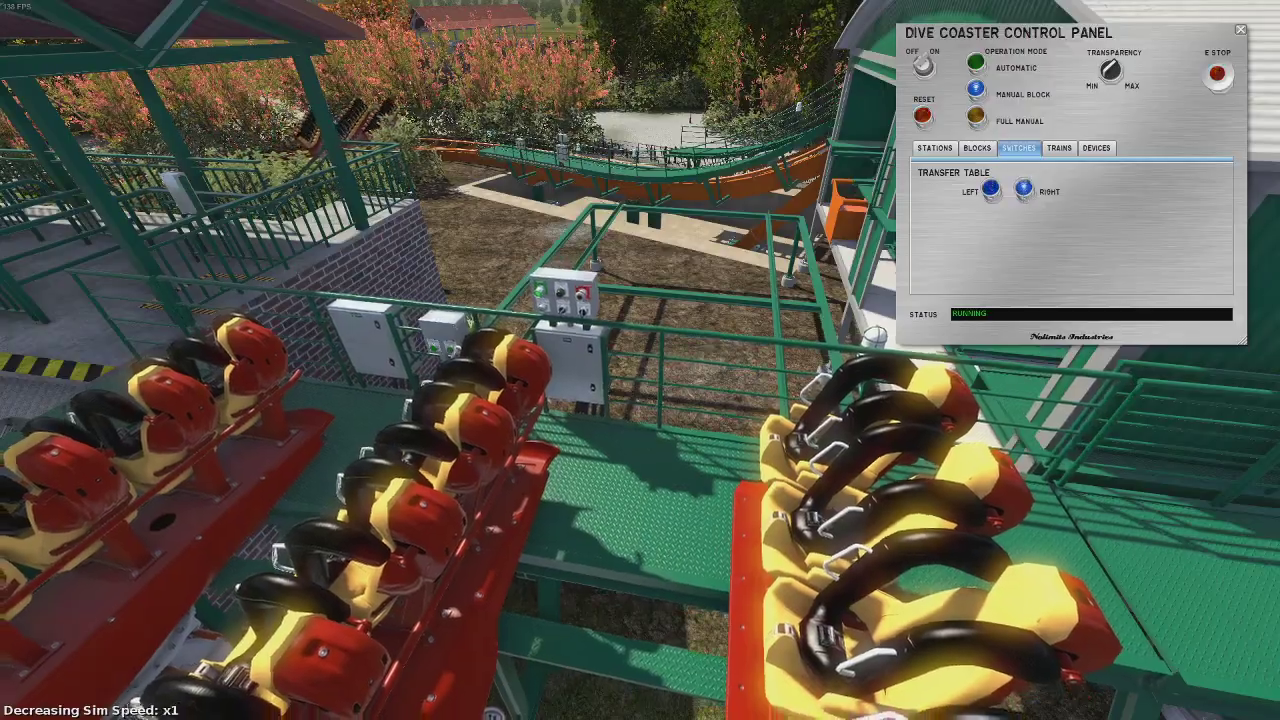
Step: Examine how the button panel stands relative to the moving transfer table, and return to the editor
{"action": "key", "text": "w"}
{"action": "key", "text": "s"}
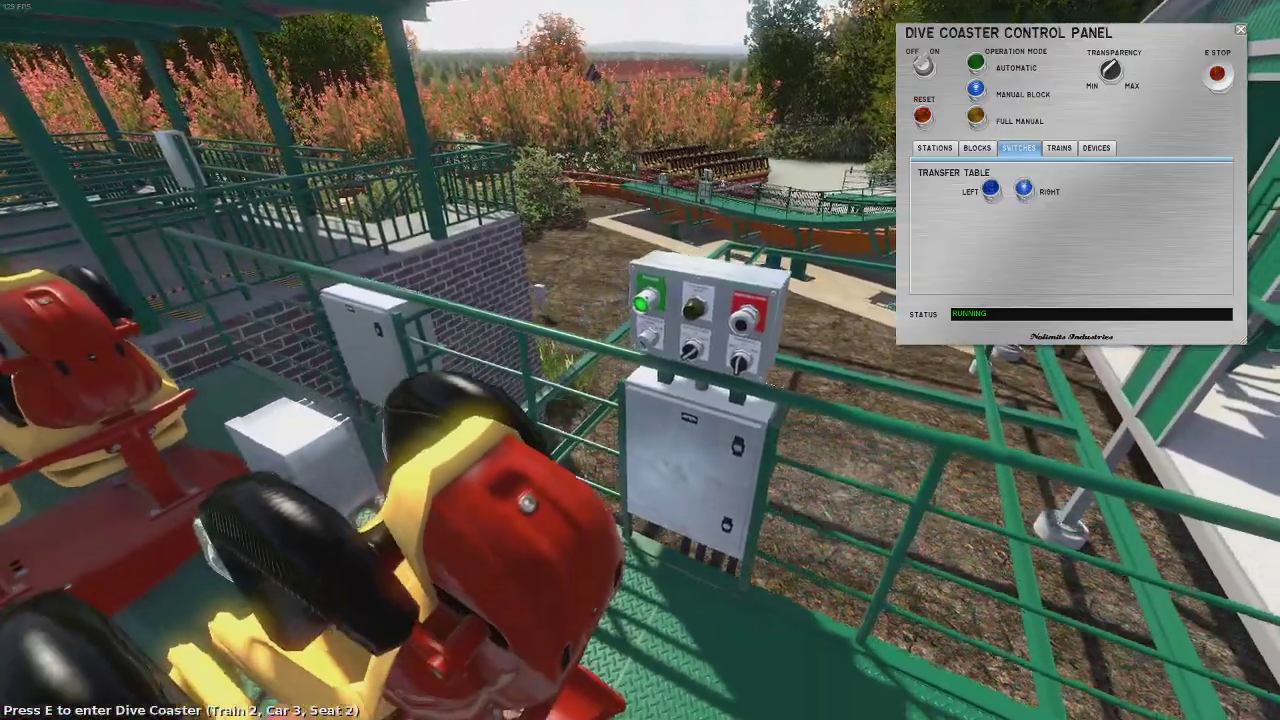
{"action": "key", "text": "w"}
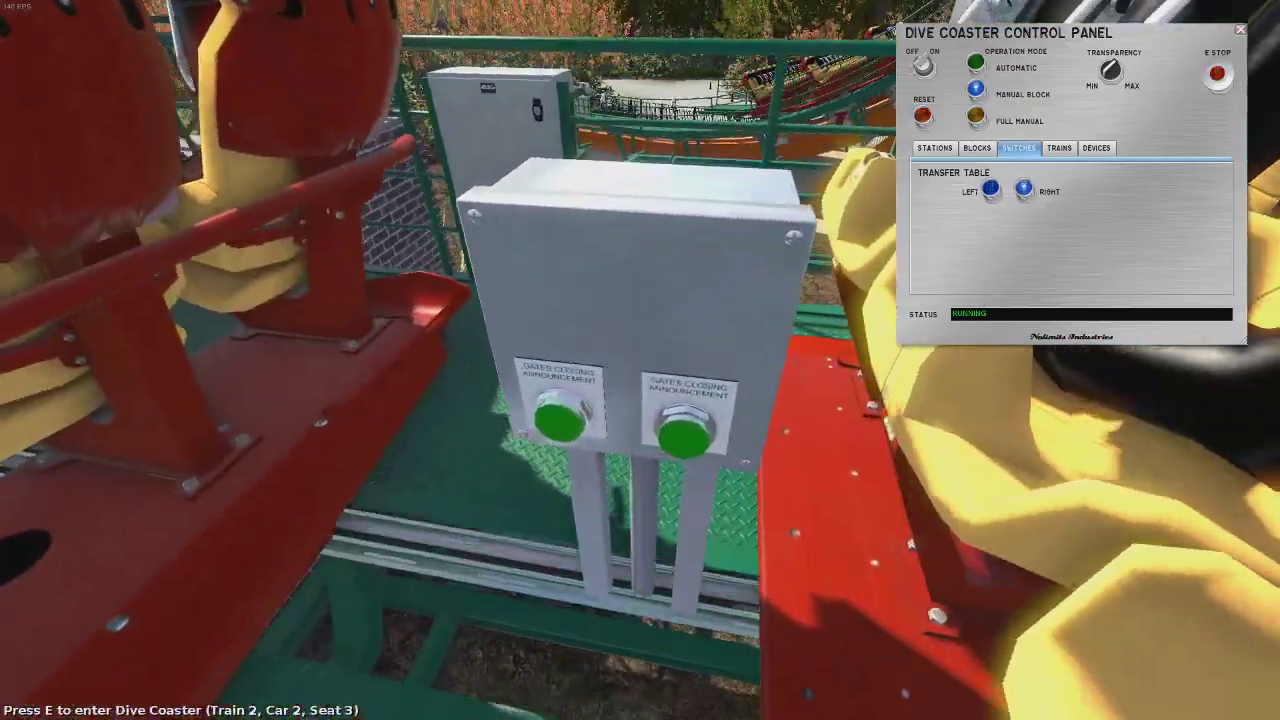
{"action": "key", "text": "s"}
{"action": "key", "text": "w"}
{"action": "left_click", "coordinate": [490, 620]}
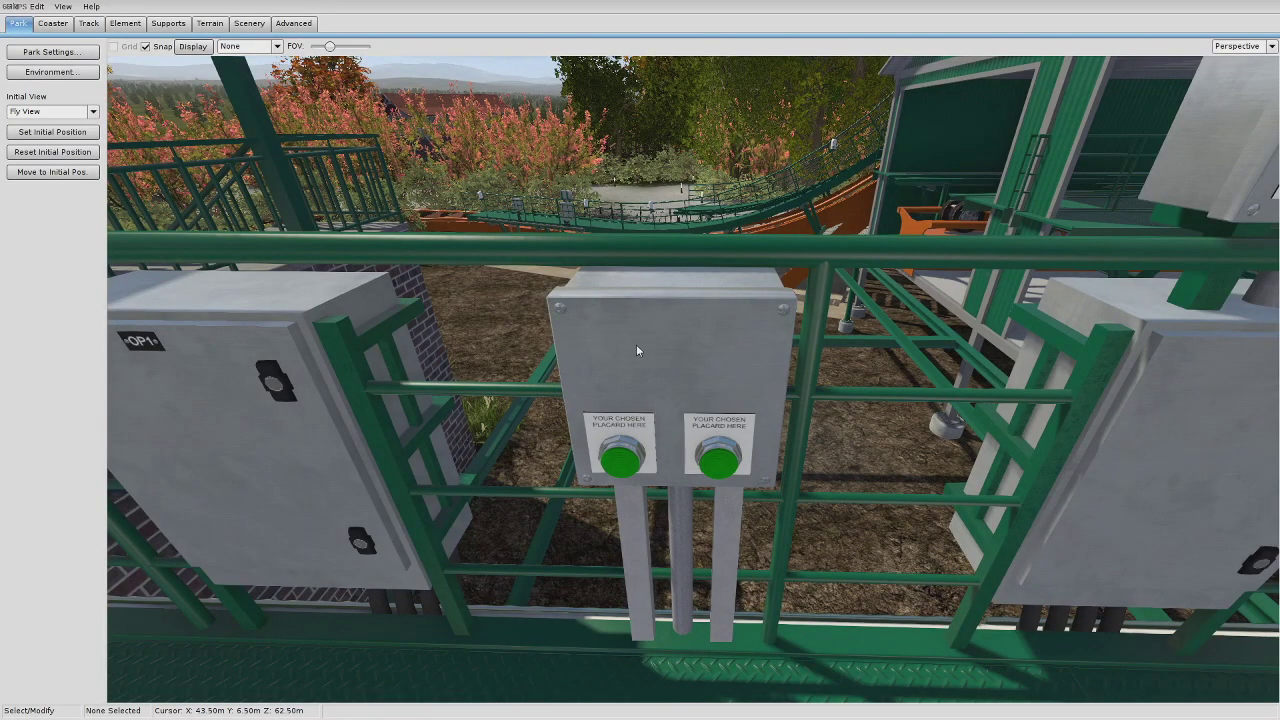
Step: Name the 2x2 panel on the platform "Transfer Table" in its properties
{"action": "double_click", "coordinate": [636, 344]}
{"action": "left_click_drag", "start_coordinate": [603, 202], "coordinate": [319, 149]}
{"action": "scroll", "coordinate": [468, 263], "scroll_direction": "down", "scroll_amount": 2}
{"action": "scroll", "coordinate": [472, 250], "scroll_direction": "up", "scroll_amount": 2}
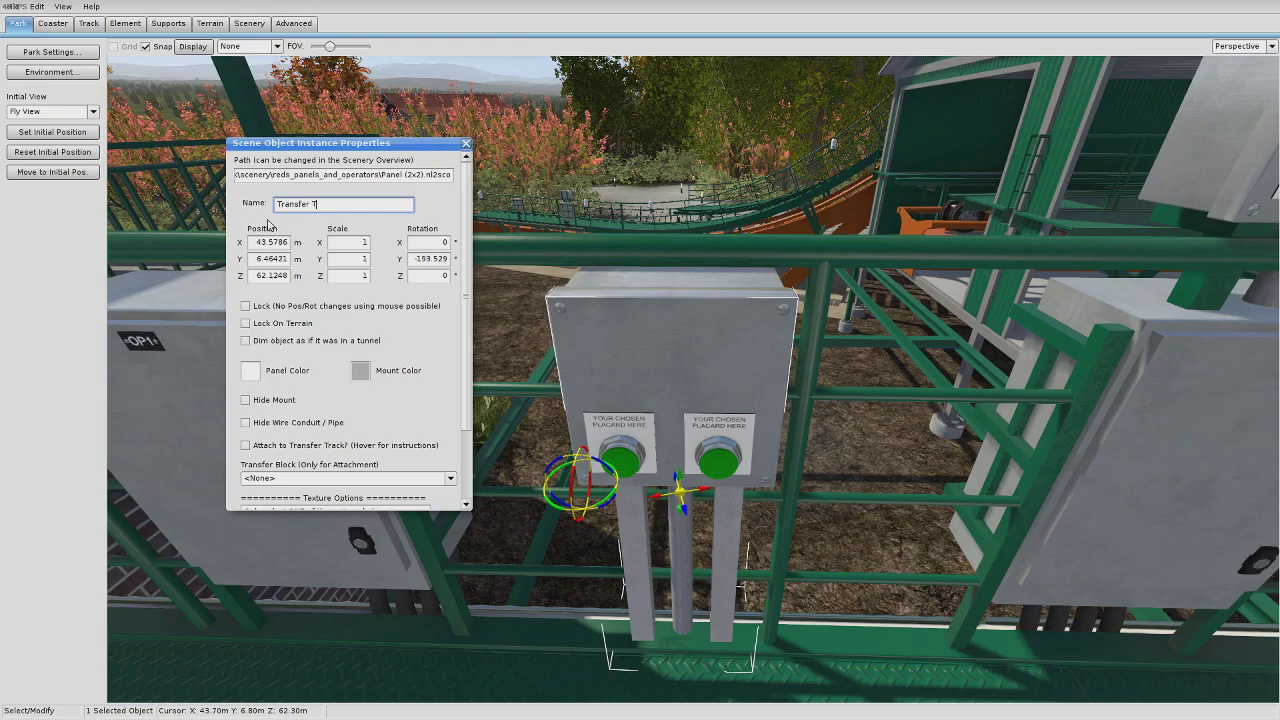
Step: Assign the Transfer Table panel to the Dive Coaster/Transfer Track block and enable its attachment to the transfer track
{"action": "scroll", "coordinate": [449, 318], "scroll_direction": "down", "scroll_amount": 2}
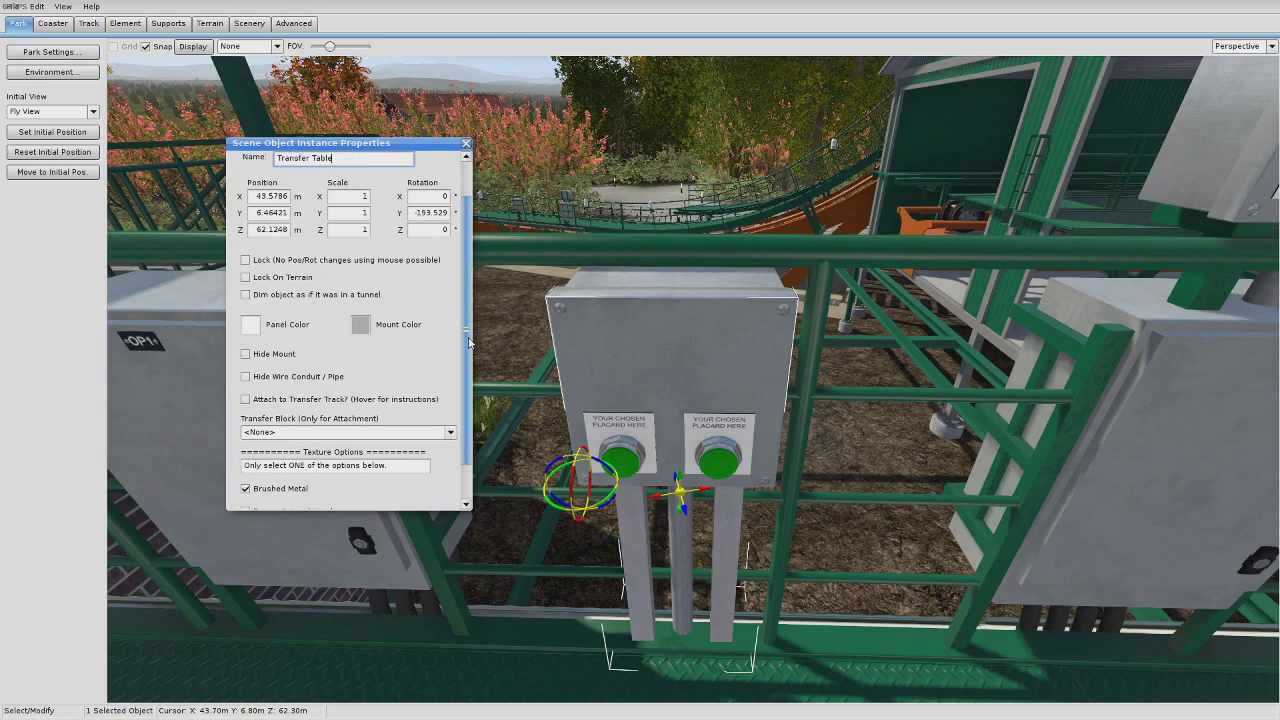
{"action": "left_click", "coordinate": [295, 424]}
{"action": "left_click", "coordinate": [297, 424]}
{"action": "left_click", "coordinate": [299, 424]}
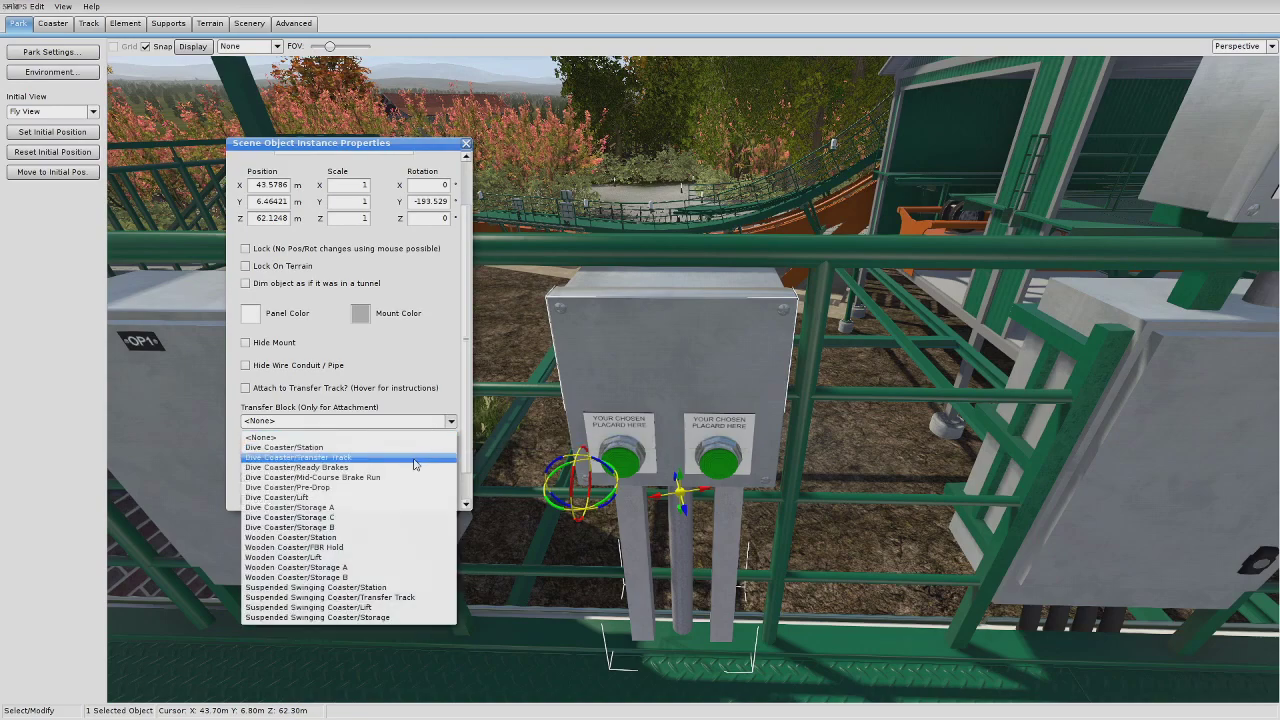
{"action": "left_click", "coordinate": [335, 458]}
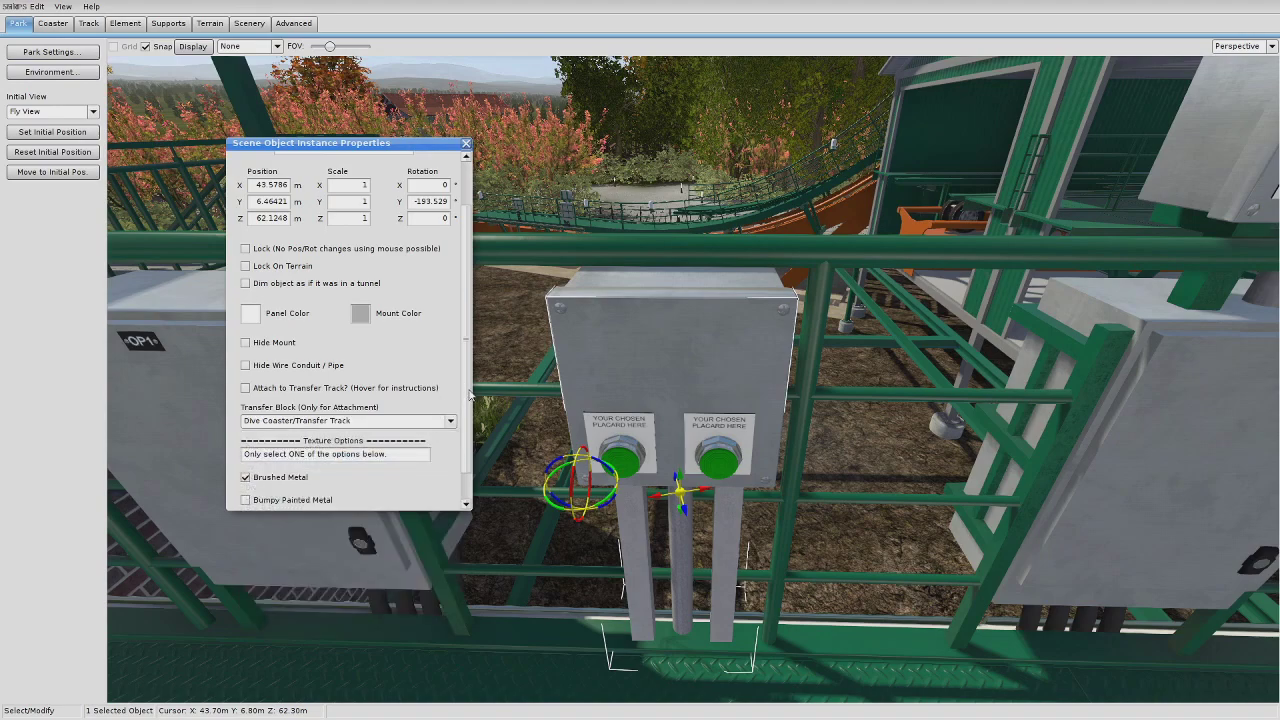
{"action": "scroll", "coordinate": [440, 306], "scroll_direction": "up", "scroll_amount": 3}
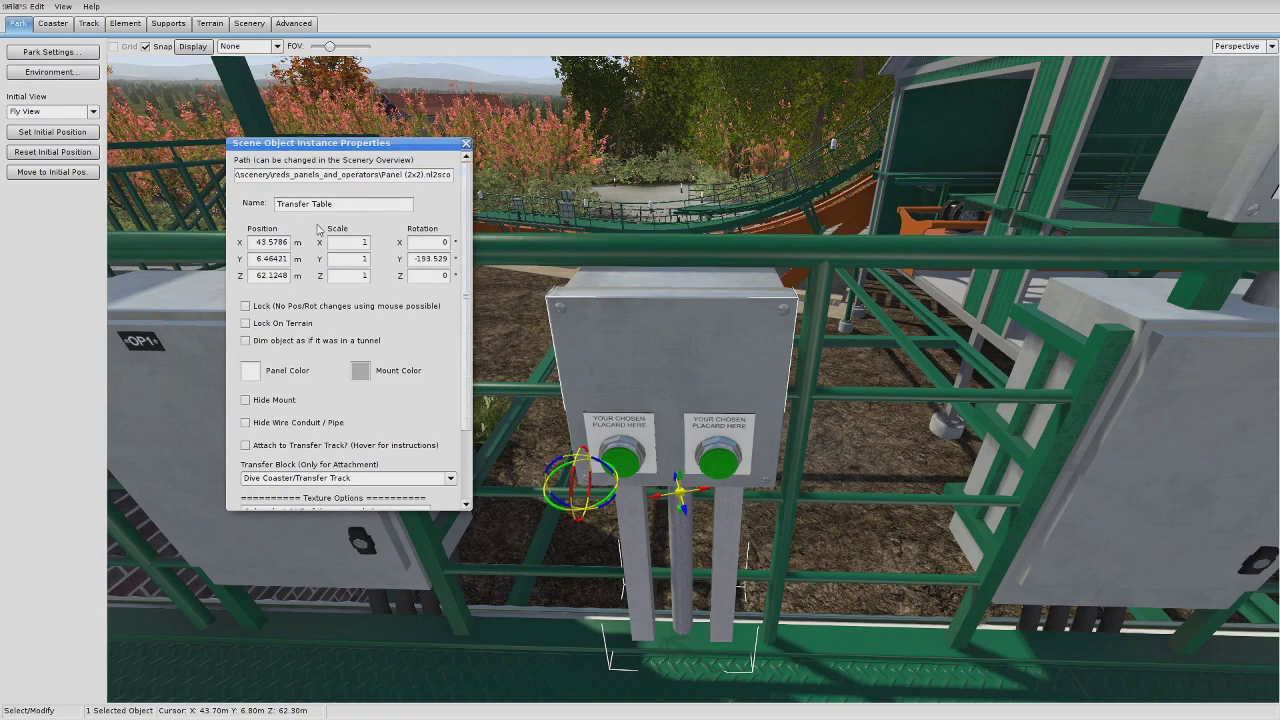
{"action": "scroll", "coordinate": [457, 378], "scroll_direction": "down", "scroll_amount": 3}
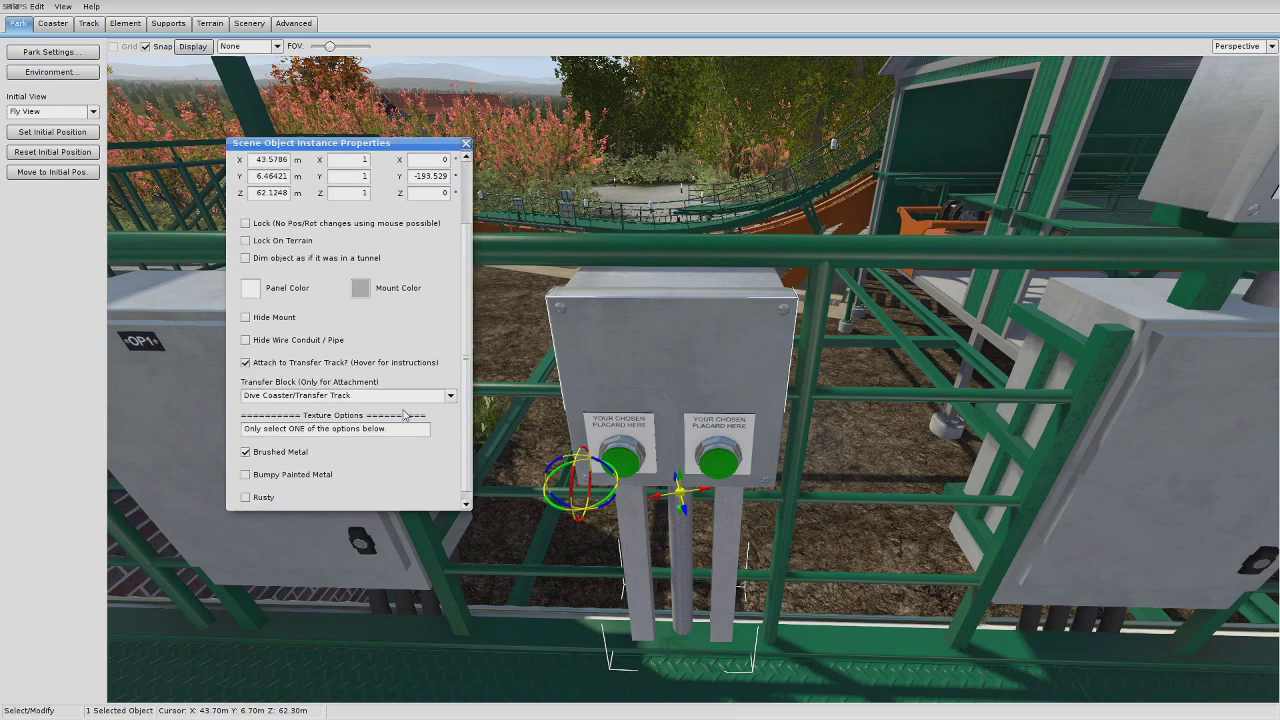
{"action": "scroll", "coordinate": [393, 282], "scroll_direction": "up", "scroll_amount": 3}
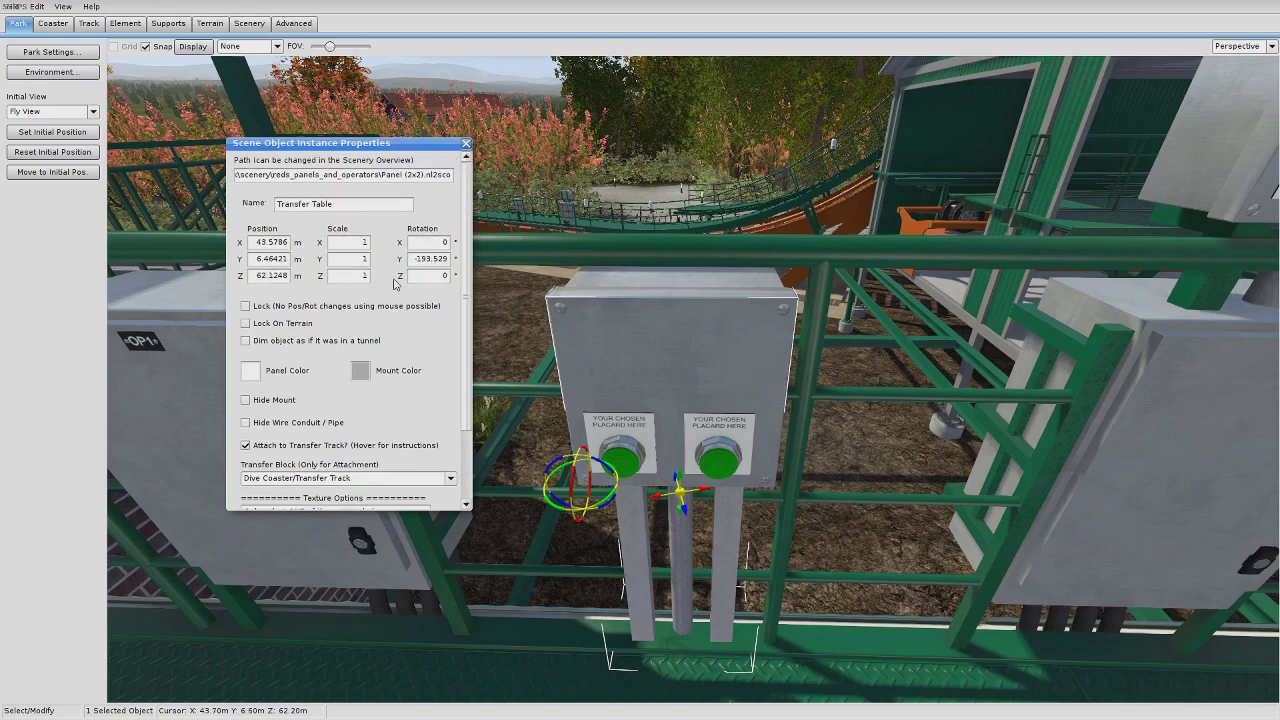
Step: Set the block location of the panel's left push button to Dive Coaster/Transfer Track
{"action": "left_click", "coordinate": [614, 428]}
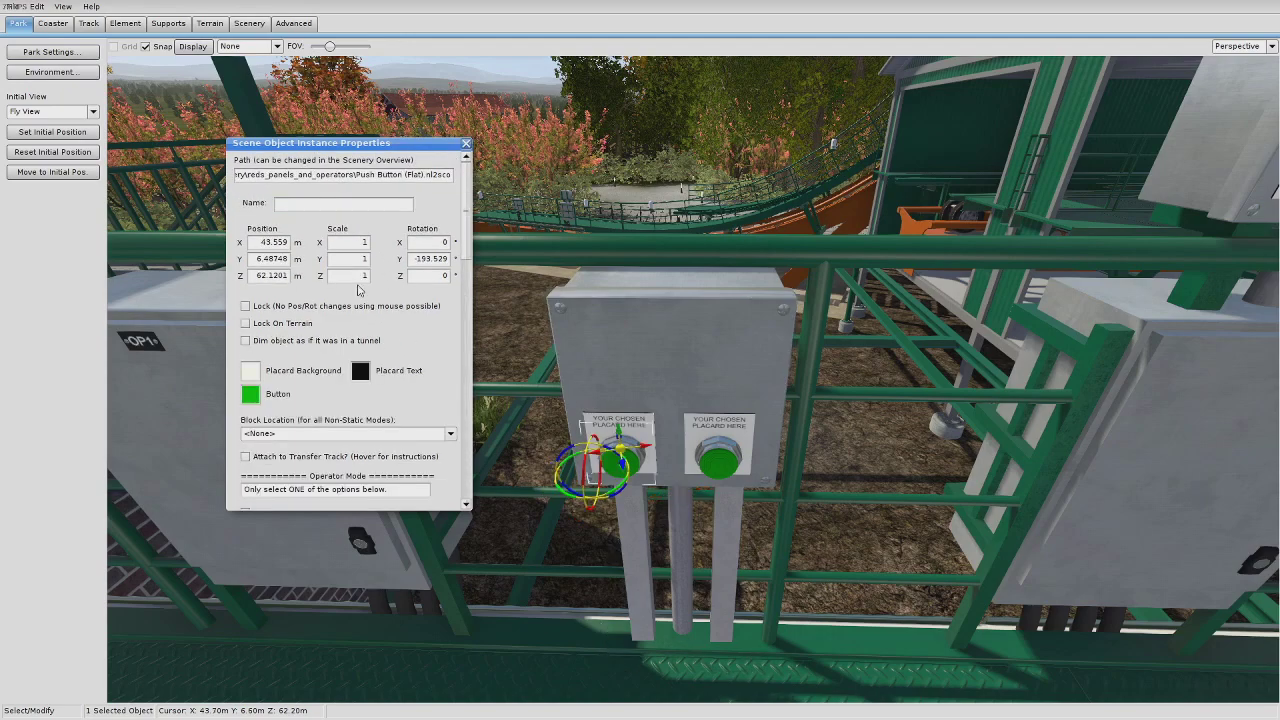
{"action": "scroll", "coordinate": [335, 290], "scroll_direction": "down", "scroll_amount": 2}
{"action": "left_click", "coordinate": [327, 358]}
{"action": "left_click", "coordinate": [328, 360]}
{"action": "left_click", "coordinate": [338, 358]}
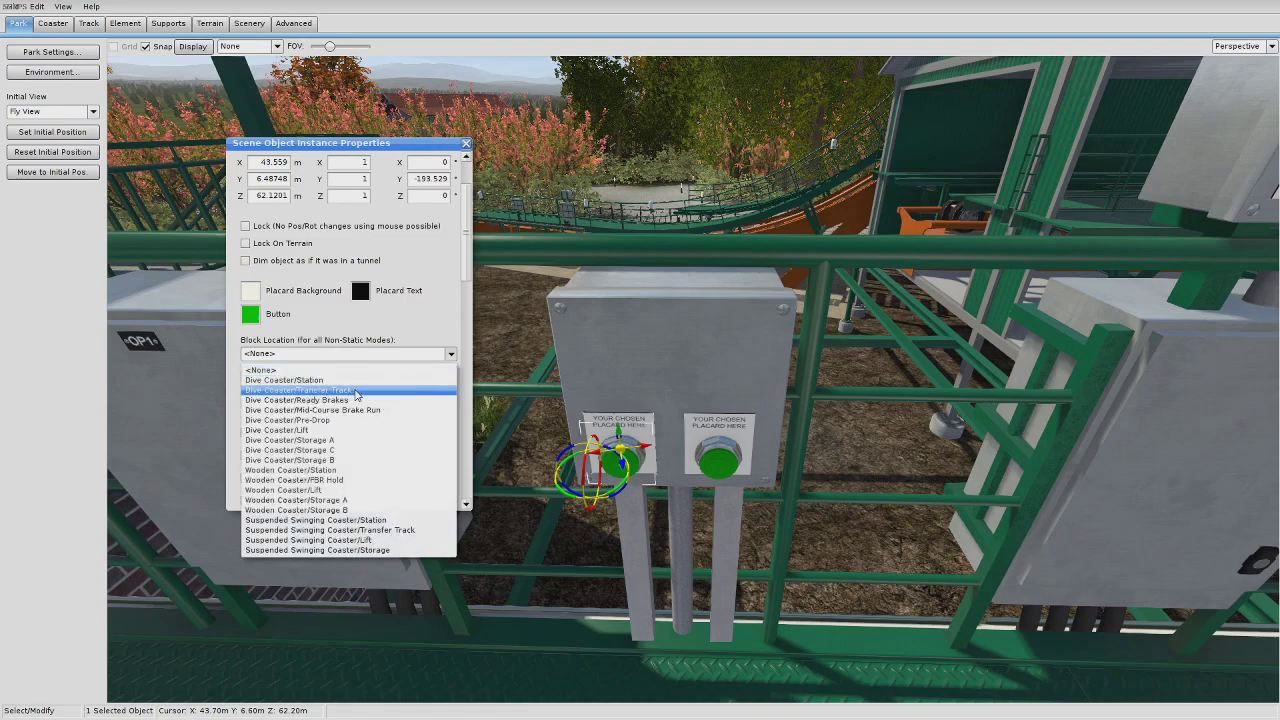
{"action": "left_click", "coordinate": [355, 391]}
Step: Set the right push button's block location to Dive Coaster/Transfer Track, attach it to the transfer track and name it "Transfer Table"
{"action": "left_click", "coordinate": [719, 455]}
{"action": "left_click", "coordinate": [450, 354]}
{"action": "left_click", "coordinate": [340, 390]}
{"action": "left_click", "coordinate": [247, 375]}
{"action": "scroll", "coordinate": [335, 300], "scroll_direction": "up", "scroll_amount": 2}
{"action": "type", "text": "Transfer Table"}
{"action": "left_click", "coordinate": [466, 143]}
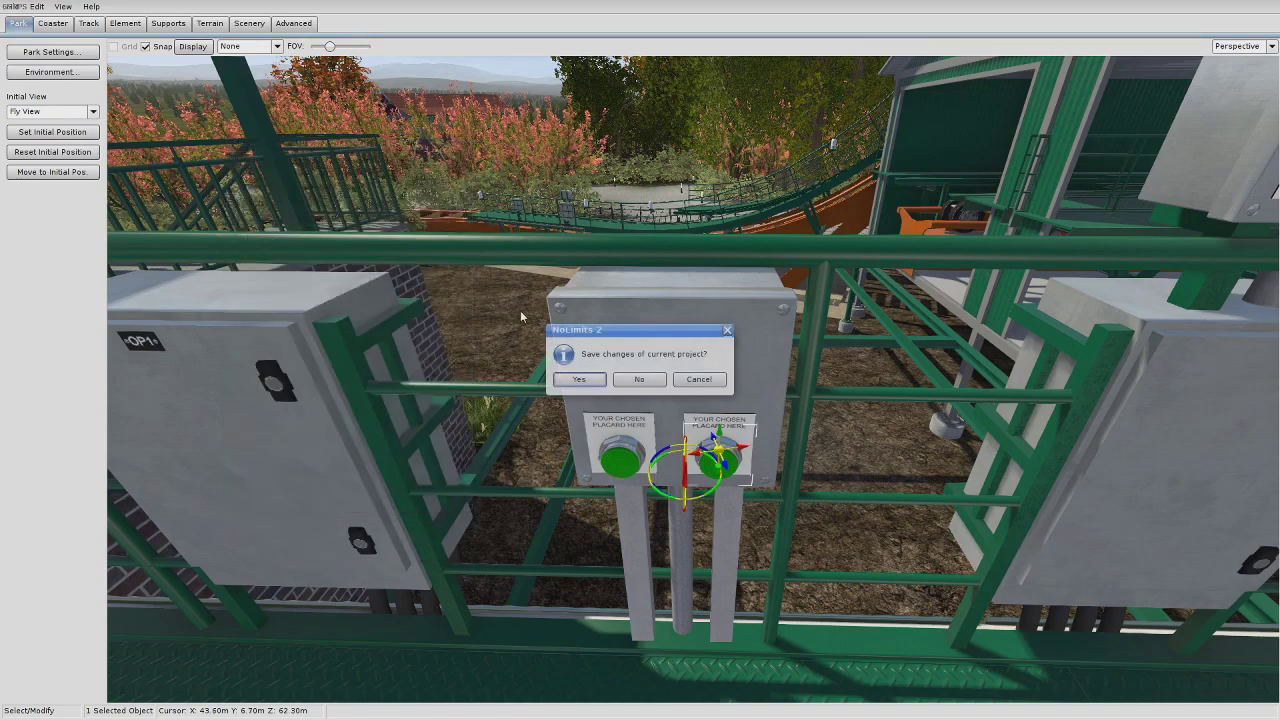
Step: Save the project, run the park in play mode and put the Dive Coaster in manual operation, briefly speeding up the simulation
{"action": "left_click", "coordinate": [579, 379]}
{"action": "key", "text": "c"}
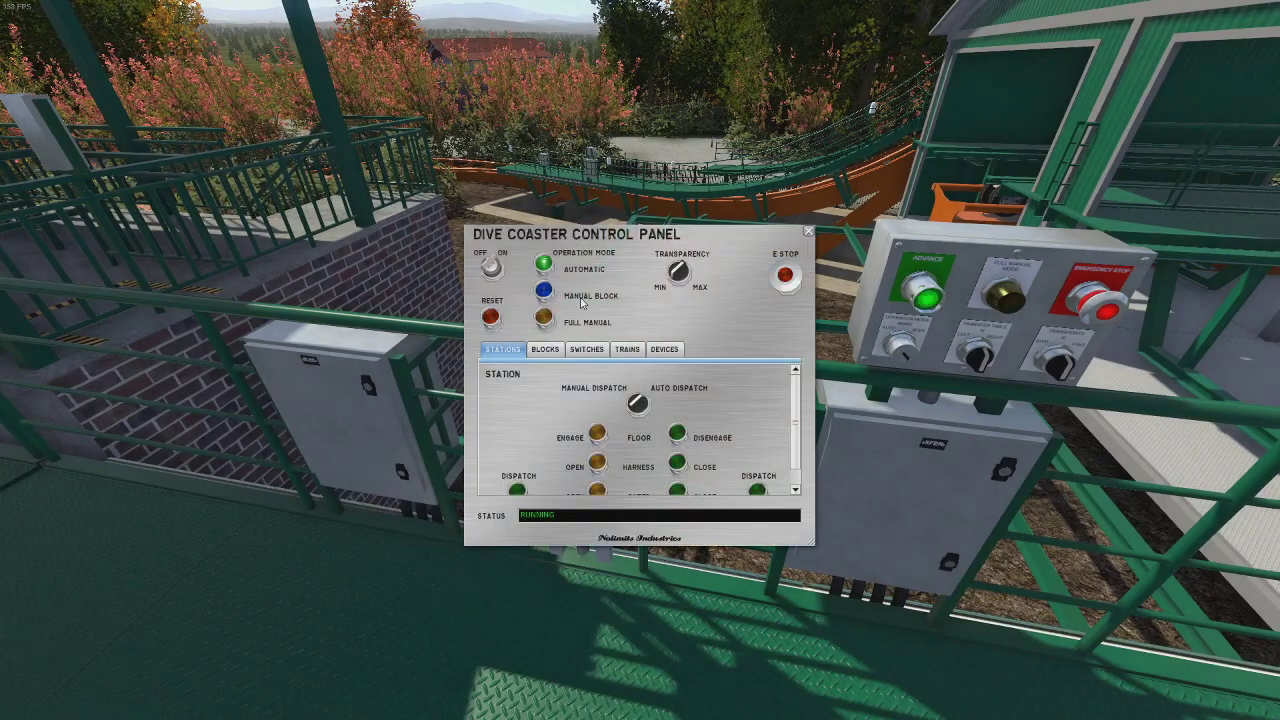
{"action": "key", "text": "KP_Add"}
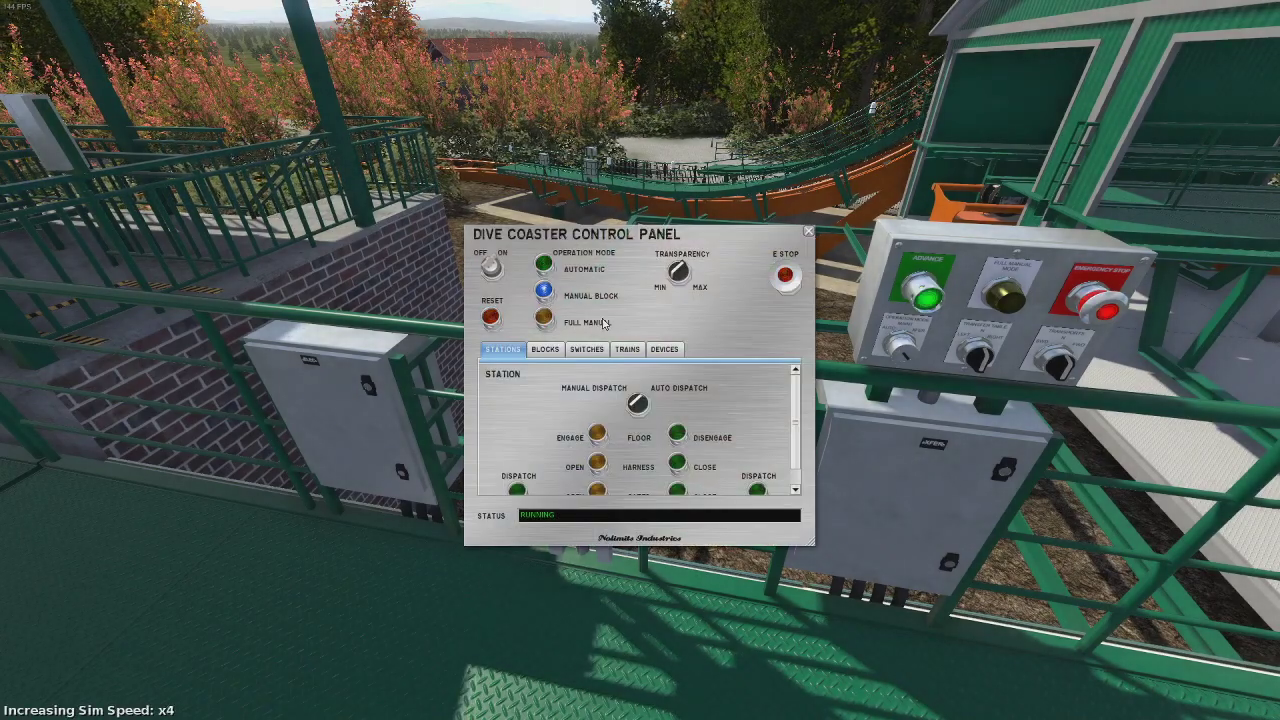
{"action": "key", "text": "KP_Subtract"}
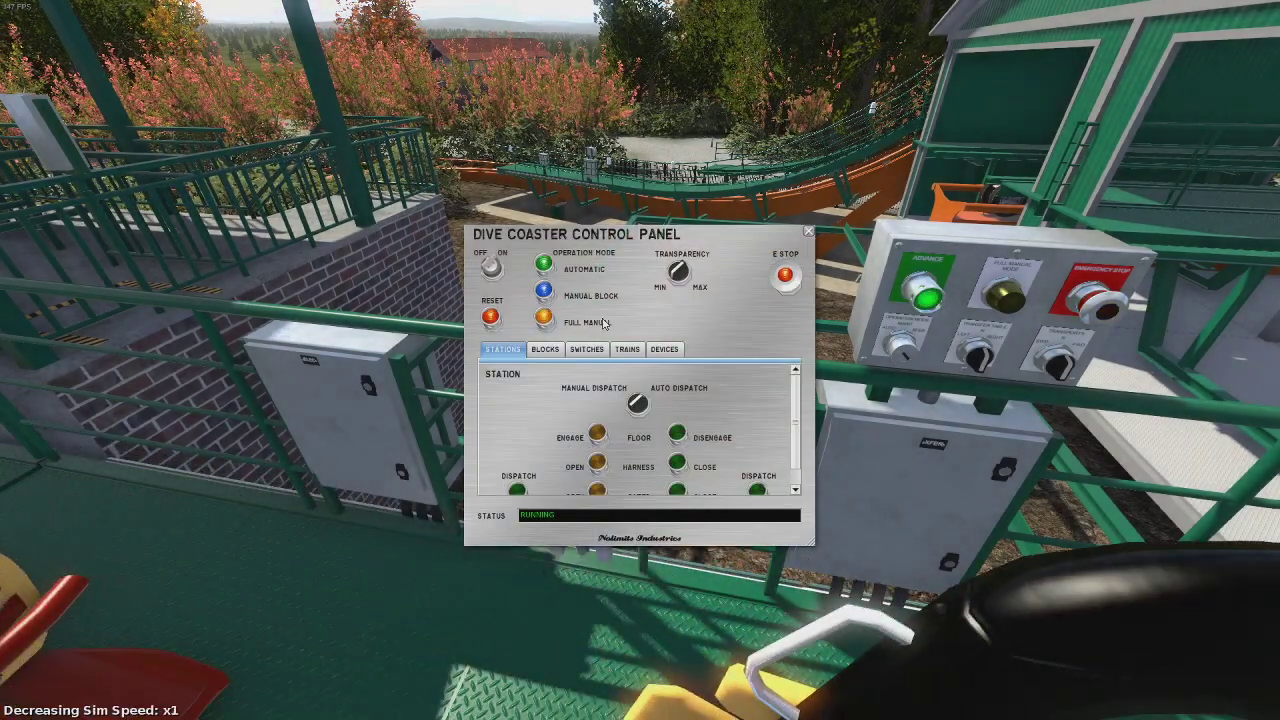
Step: Move the transfer table right and examine how the attached button panel behaves on the platform
{"action": "left_click", "coordinate": [587, 349]}
{"action": "left_click", "coordinate": [595, 399]}
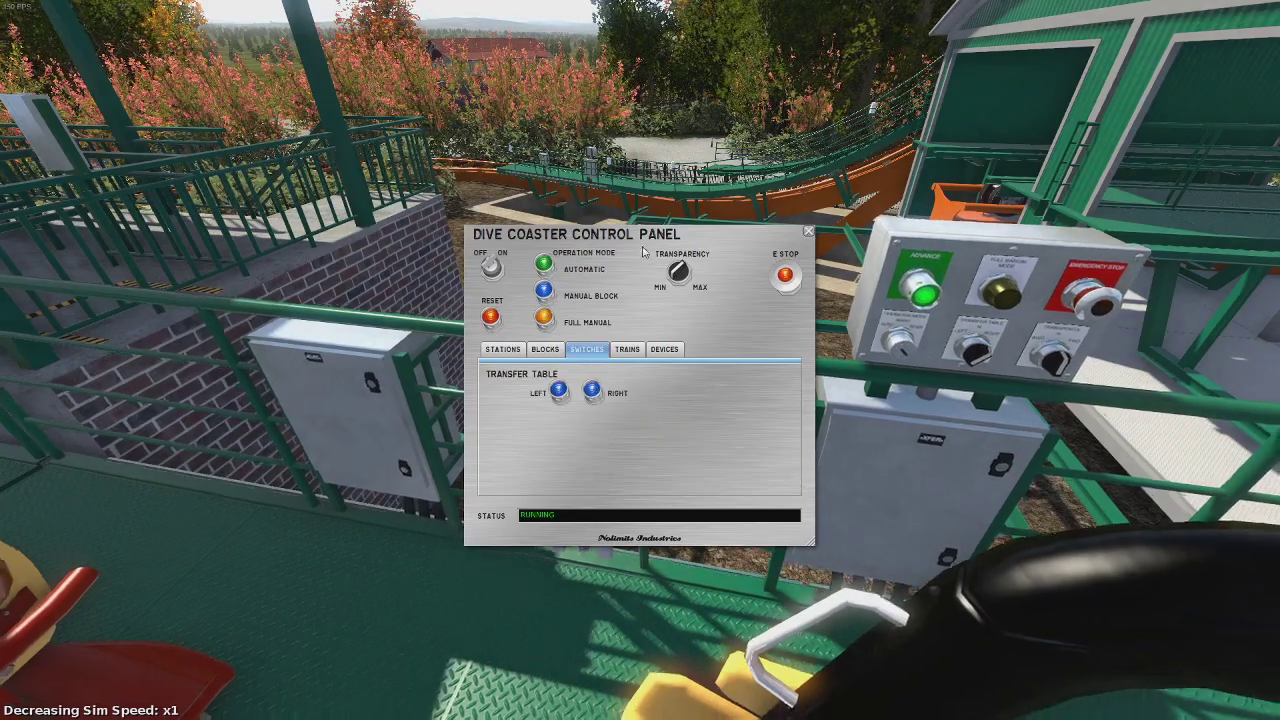
{"action": "left_click_drag", "start_coordinate": [650, 238], "coordinate": [1038, 122]}
{"action": "key", "text": "w"}
{"action": "key", "text": "s"}
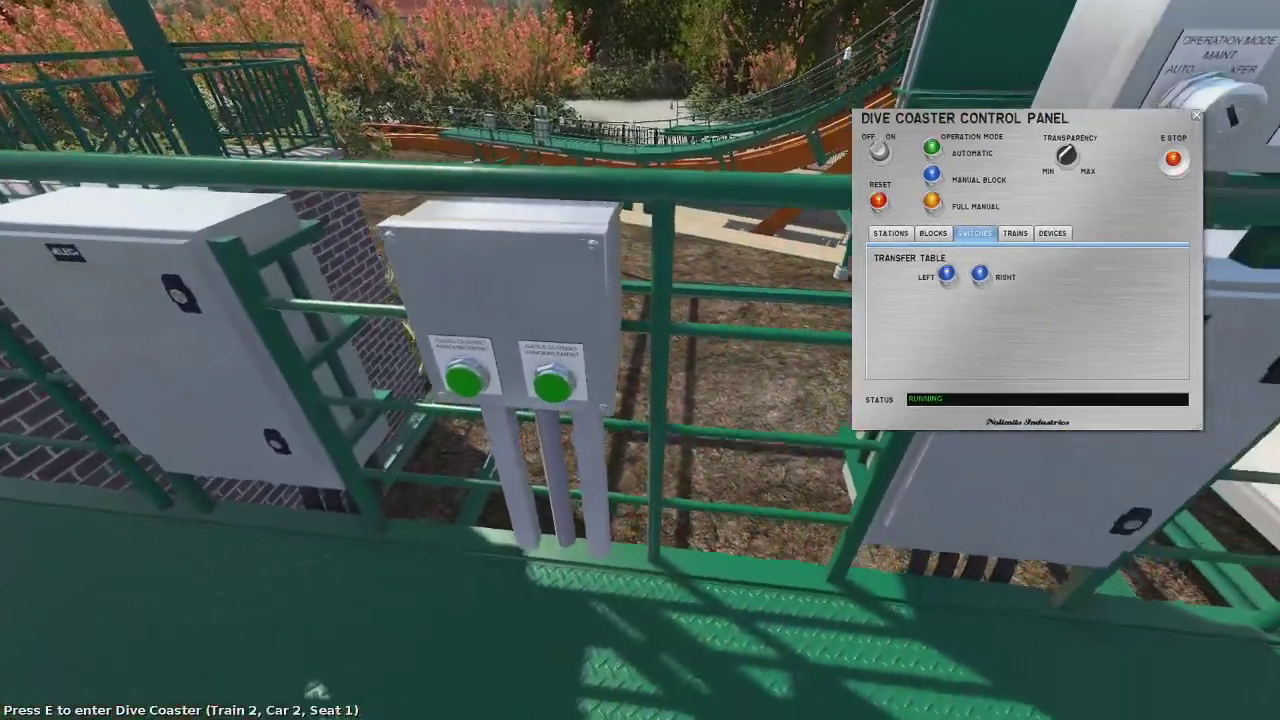
Step: In the editor, go to the paved display area of panels and examine the stack light's colour, pilot light and mode properties
{"action": "key", "text": "s"}
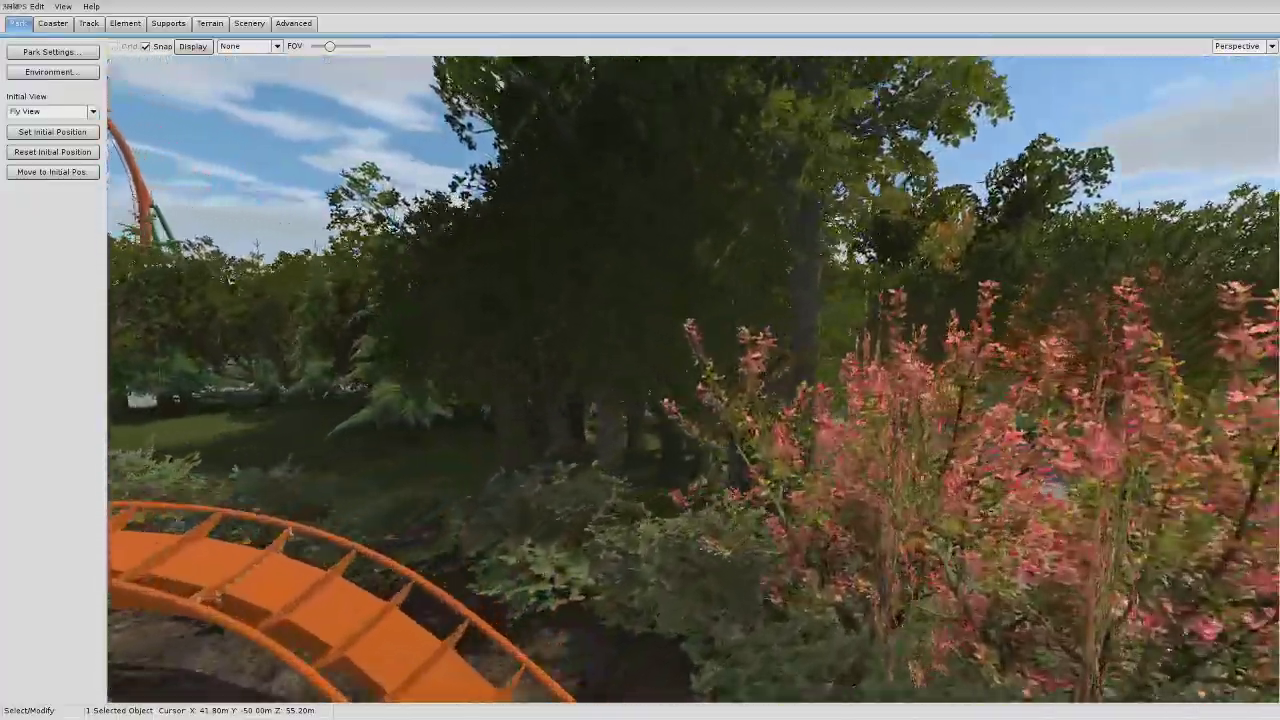
{"action": "key", "text": "w"}
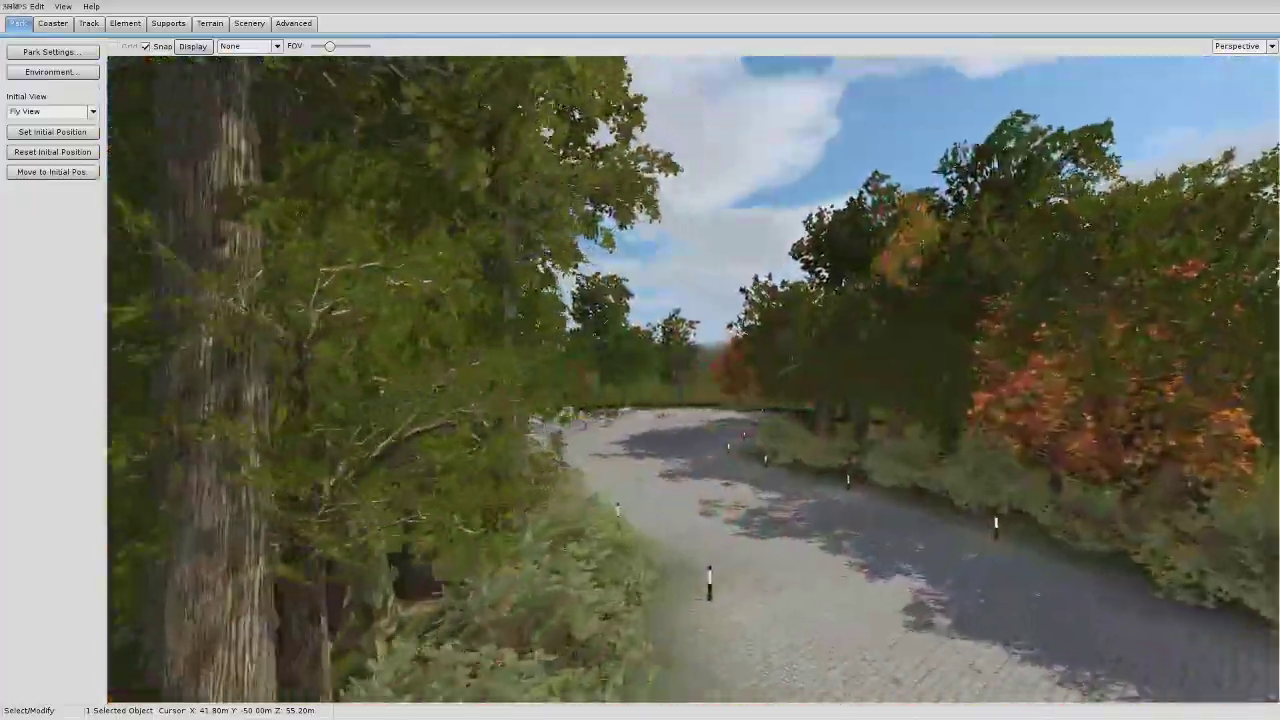
{"action": "key", "text": "w"}
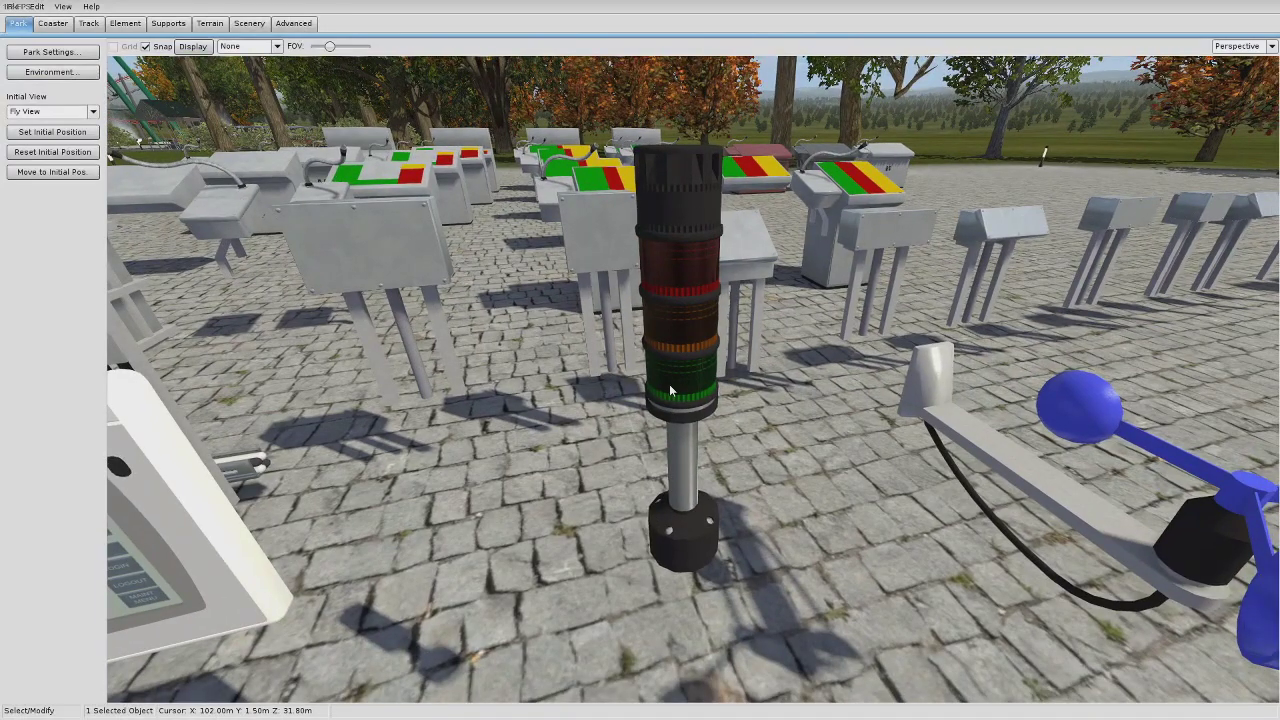
{"action": "double_click", "coordinate": [669, 384]}
{"action": "scroll", "coordinate": [646, 380], "scroll_direction": "down", "scroll_amount": 5}
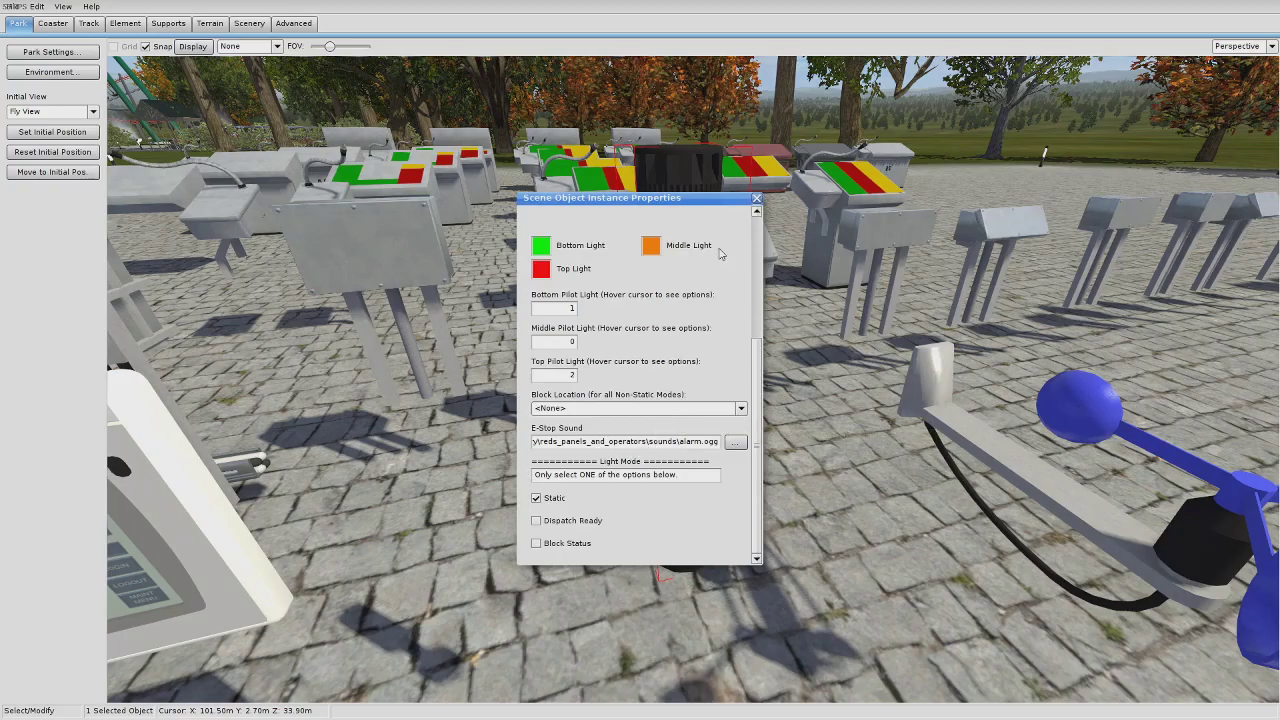
{"action": "left_click", "coordinate": [756, 199]}
Step: Examine the properties of the blue anemometer beside the stack light
{"action": "left_click", "coordinate": [569, 498]}
{"action": "right_click_drag", "start_coordinate": [569, 498], "coordinate": [693, 455]}
{"action": "left_click", "coordinate": [693, 455]}
{"action": "double_click", "coordinate": [693, 455]}
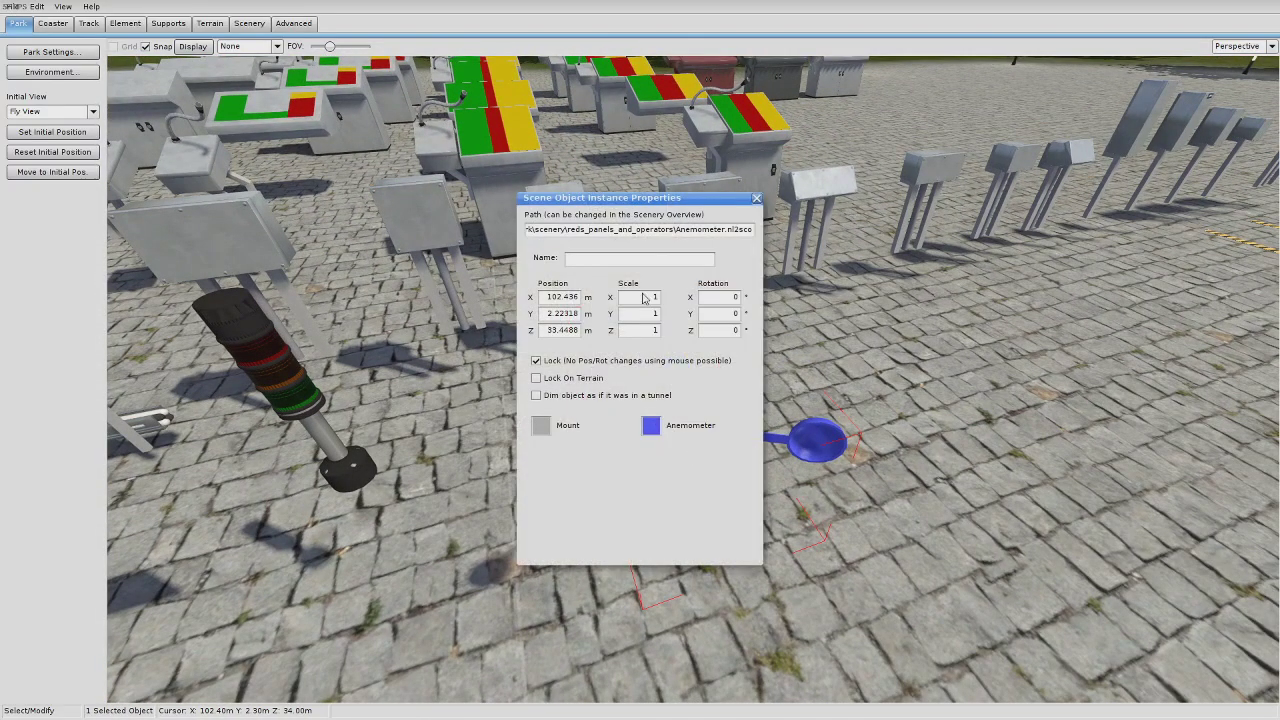
{"action": "left_click_drag", "start_coordinate": [632, 203], "coordinate": [400, 138]}
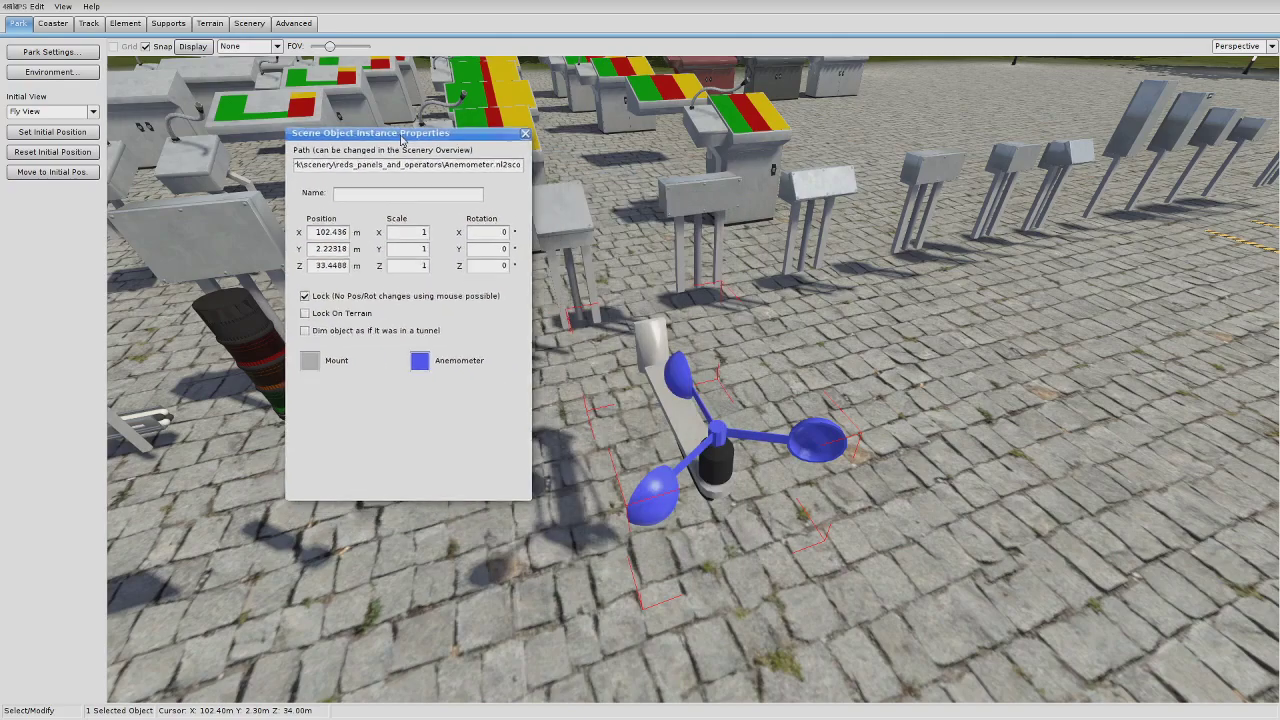
{"action": "left_click", "coordinate": [526, 134]}
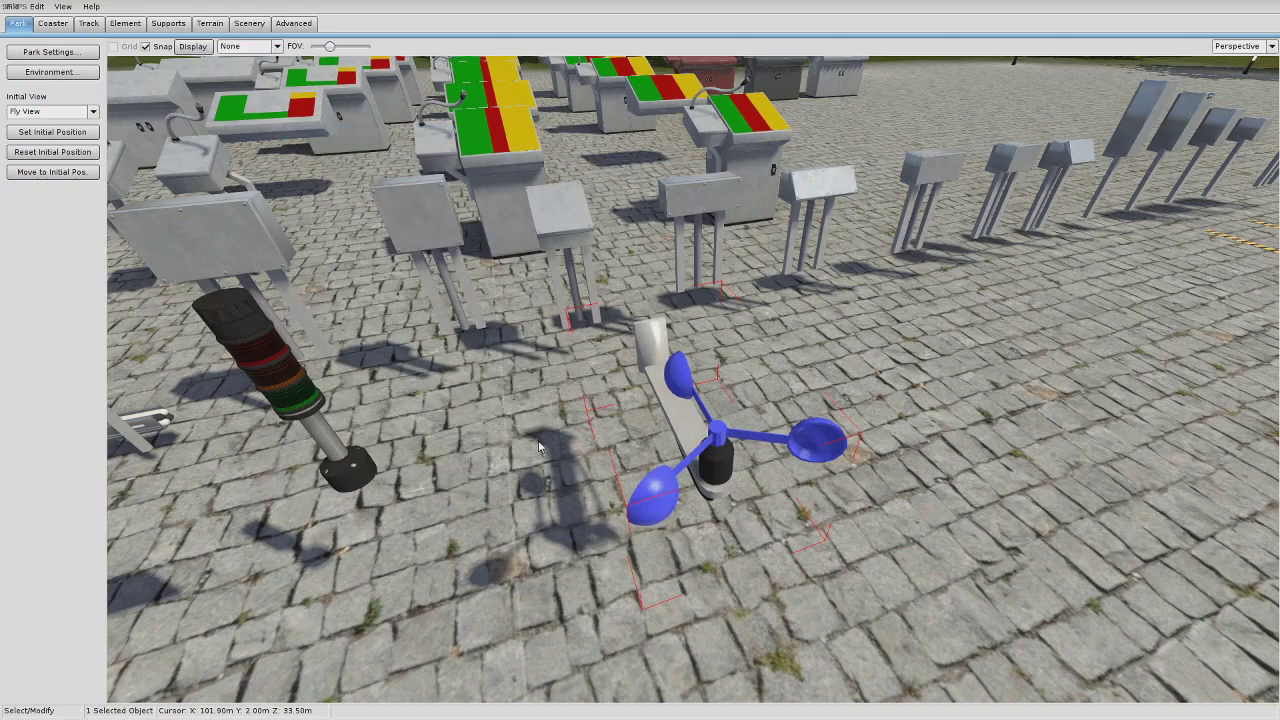
Step: Run the park in play mode at the anemometer and set the weather's wind to maximum
{"action": "left_click", "coordinate": [540, 449]}
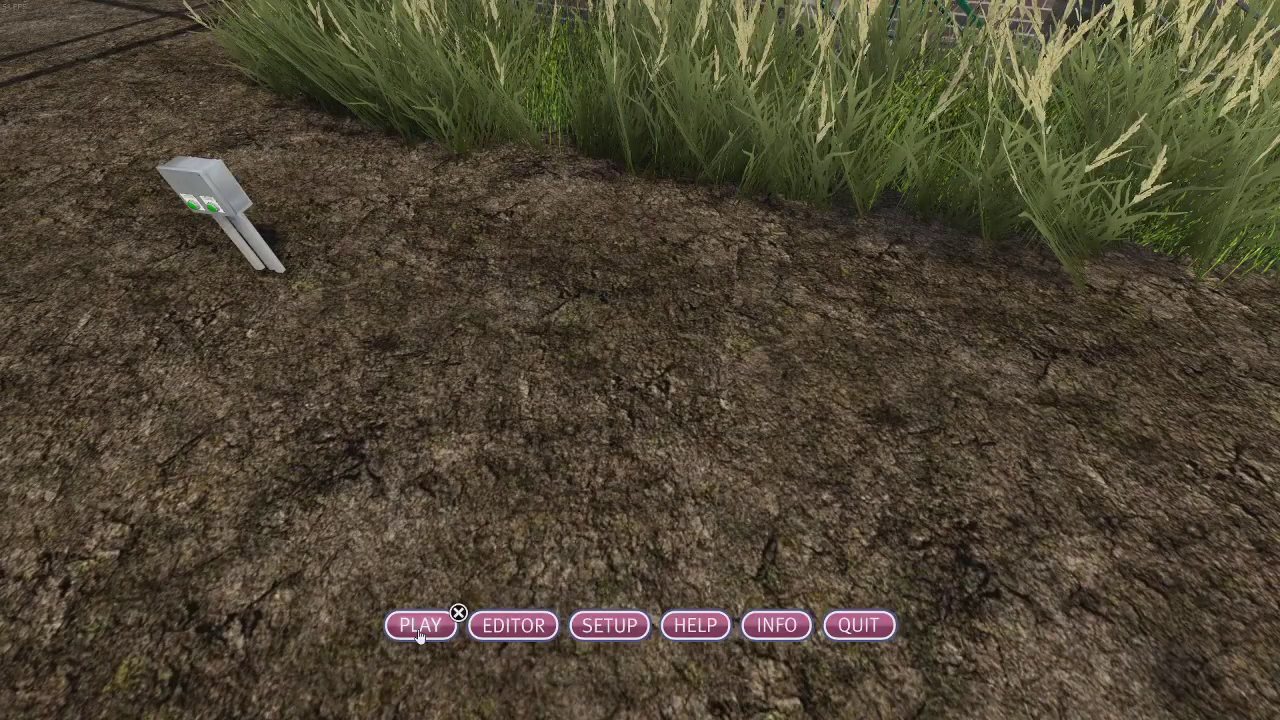
{"action": "left_click", "coordinate": [419, 630]}
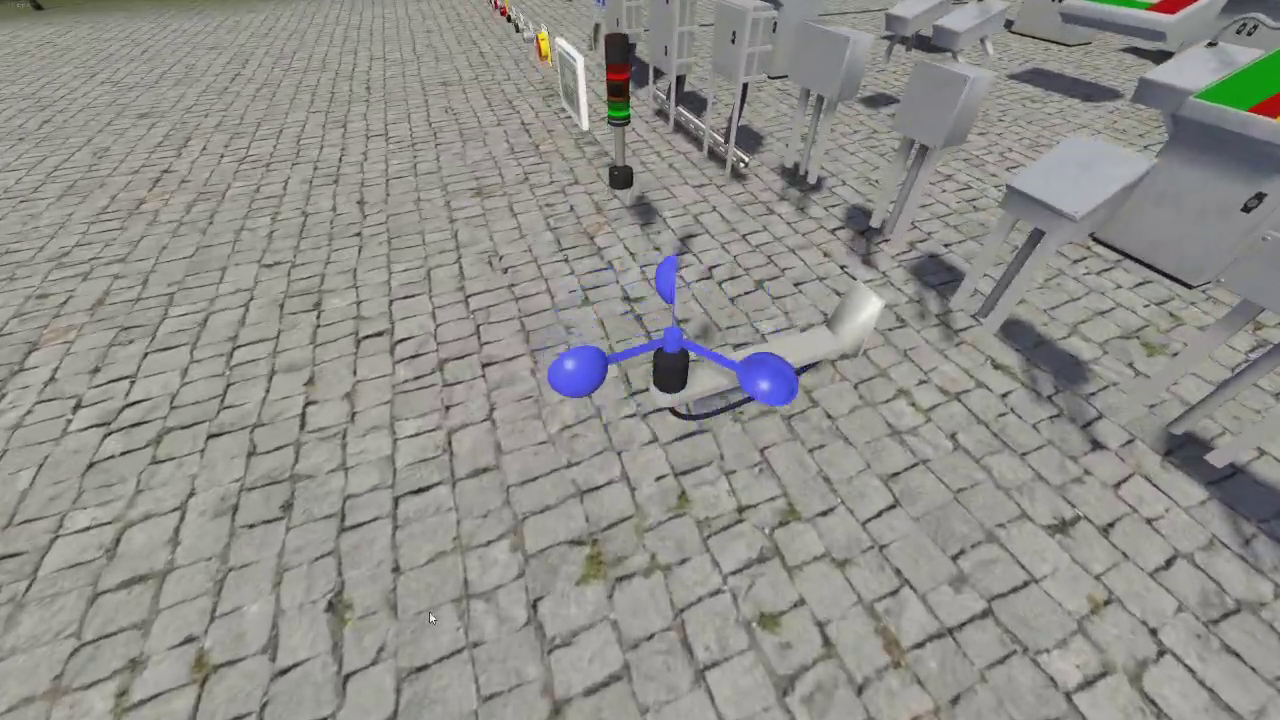
{"action": "key", "text": "F6"}
{"action": "key", "text": "Escape"}
{"action": "key", "text": "F7"}
{"action": "left_click_drag", "start_coordinate": [550, 191], "coordinate": [401, 40]}
{"action": "left_click_drag", "start_coordinate": [301, 143], "coordinate": [301, 78]}
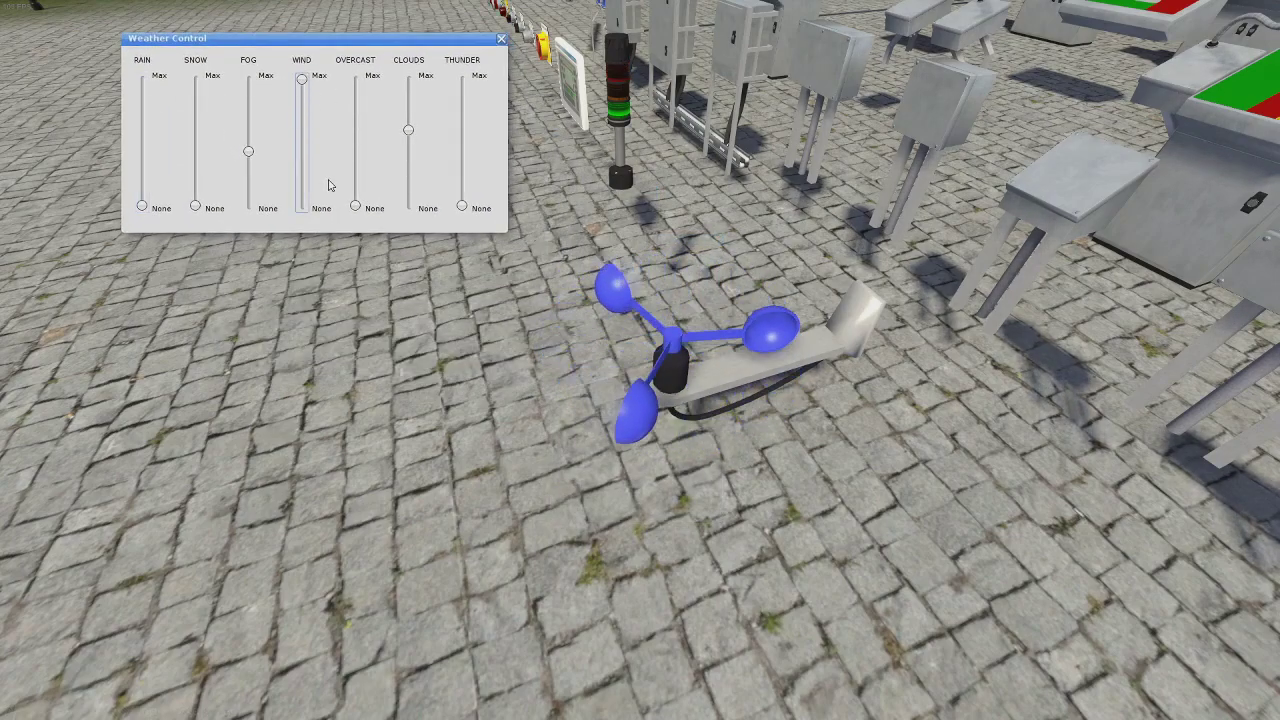
Step: Examine the spinning anemometer from several sides, reduce the wind to about half strength and close the weather controls
{"action": "left_click_drag", "start_coordinate": [419, 379], "coordinate": [385, 302]}
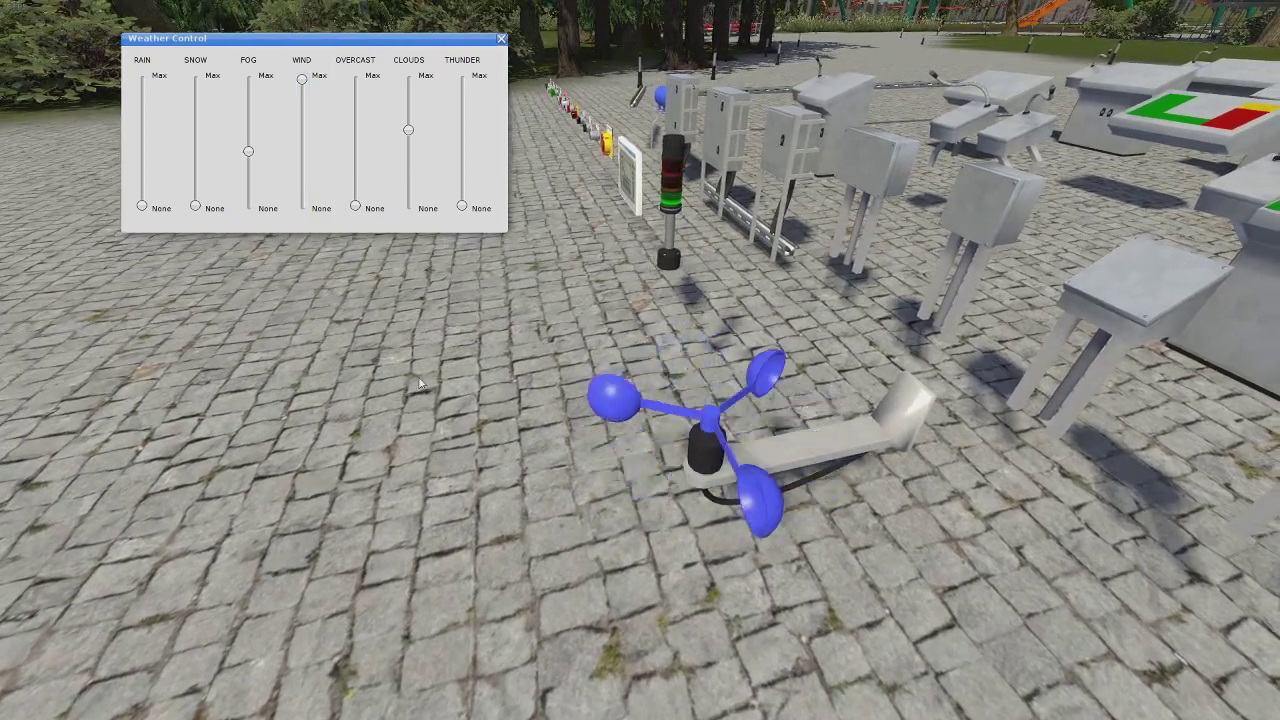
{"action": "key", "text": "a"}
{"action": "left_click_drag", "start_coordinate": [420, 383], "coordinate": [453, 398]}
{"action": "key", "text": "w"}
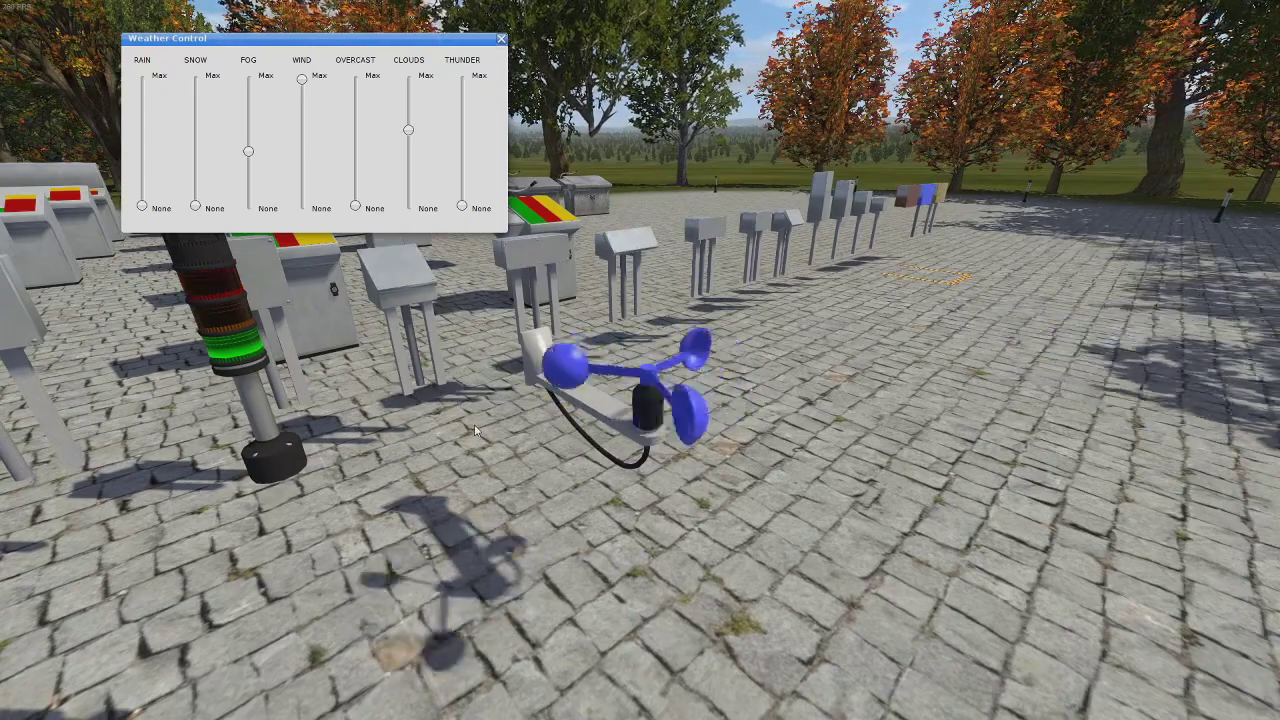
{"action": "left_click_drag", "start_coordinate": [301, 79], "coordinate": [301, 152]}
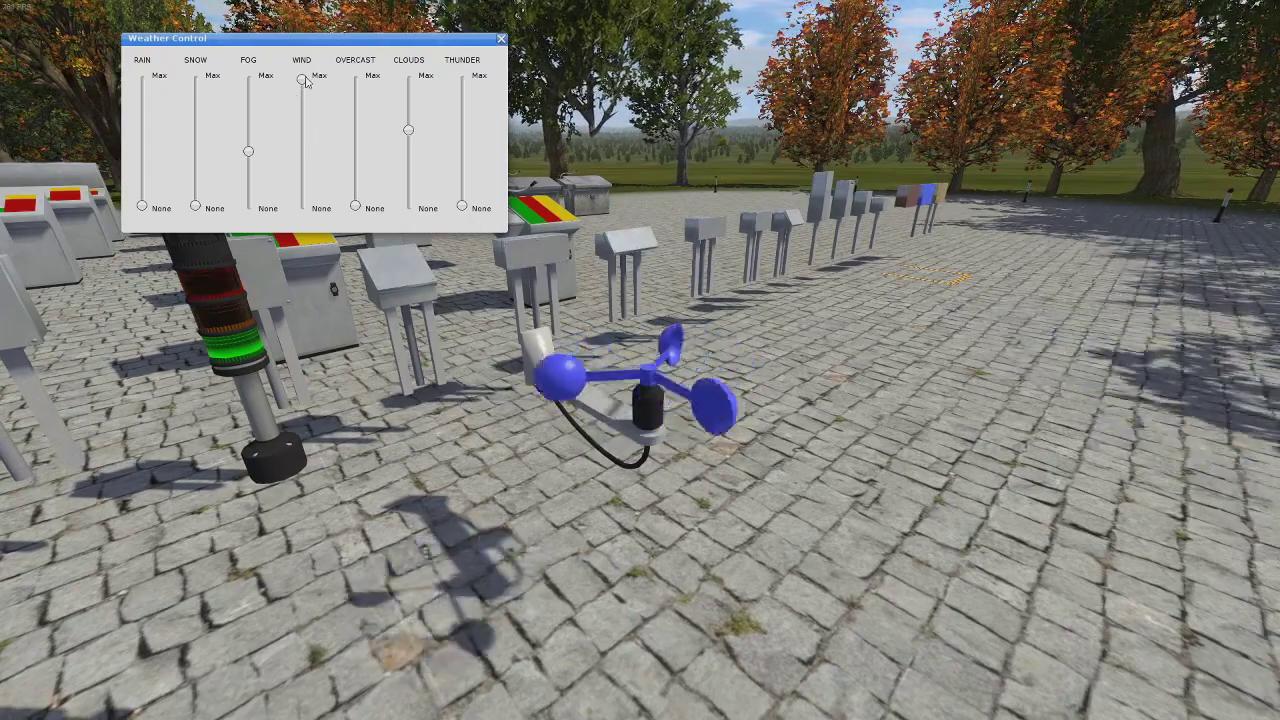
{"action": "left_click", "coordinate": [501, 38]}
Step: Examine the electrical boxes and the cable runner beneath them in the display area, and return to the editor
{"action": "left_click_drag", "start_coordinate": [500, 200], "coordinate": [320, 205]}
{"action": "key", "text": "s"}
{"action": "key", "text": "d"}
{"action": "key", "text": "a"}
{"action": "key", "text": "w"}
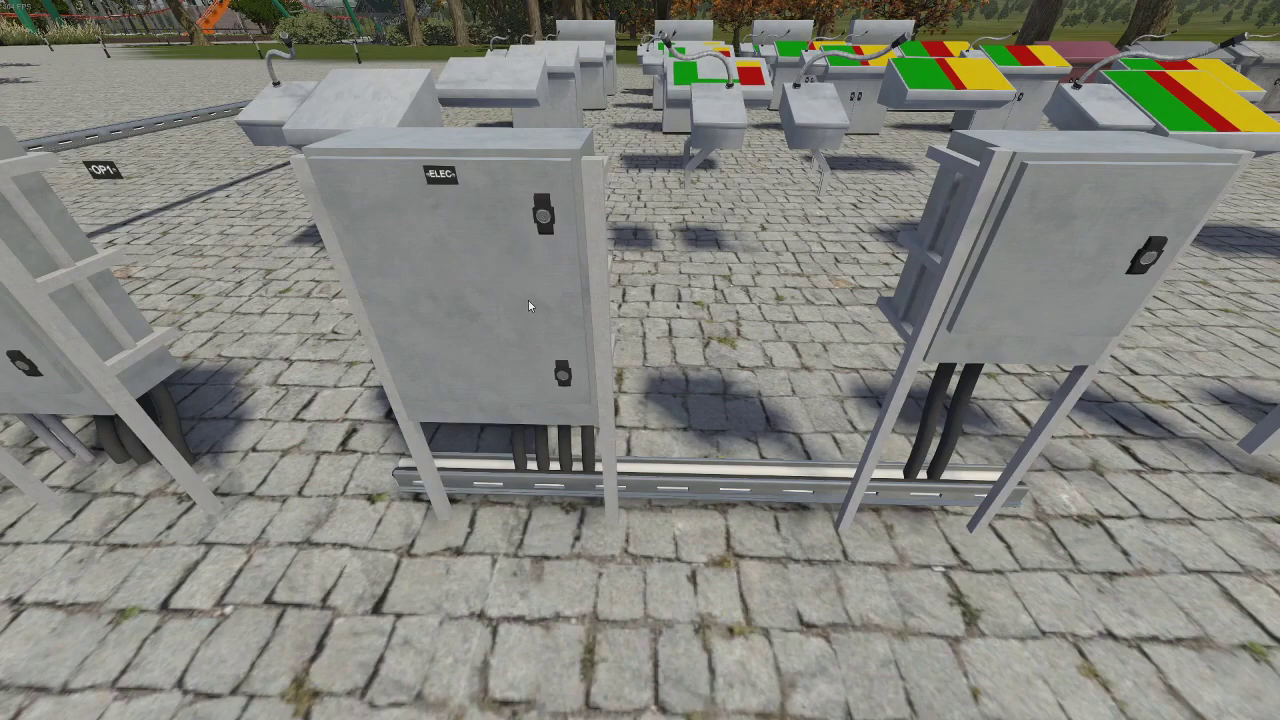
{"action": "left_click", "coordinate": [505, 622]}
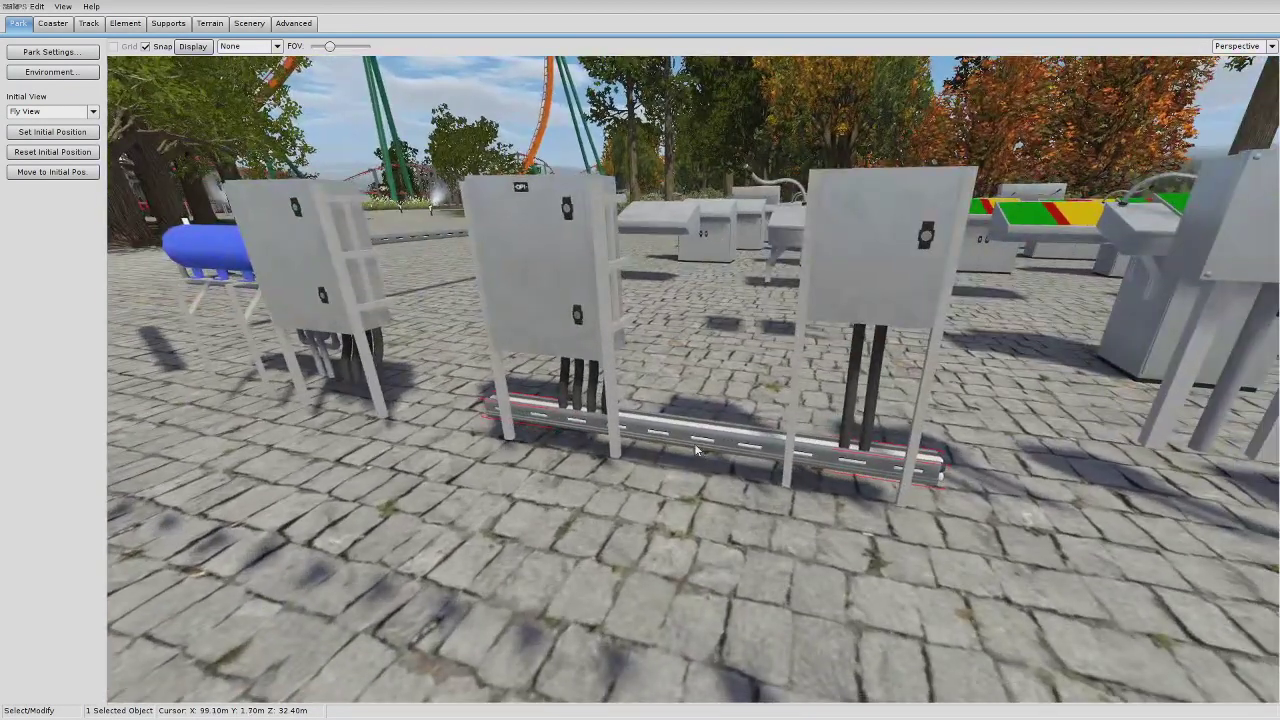
Step: Unlock the 2 m cable runner under the electrical boxes and move it forward, clear of their legs
{"action": "double_click", "coordinate": [667, 424]}
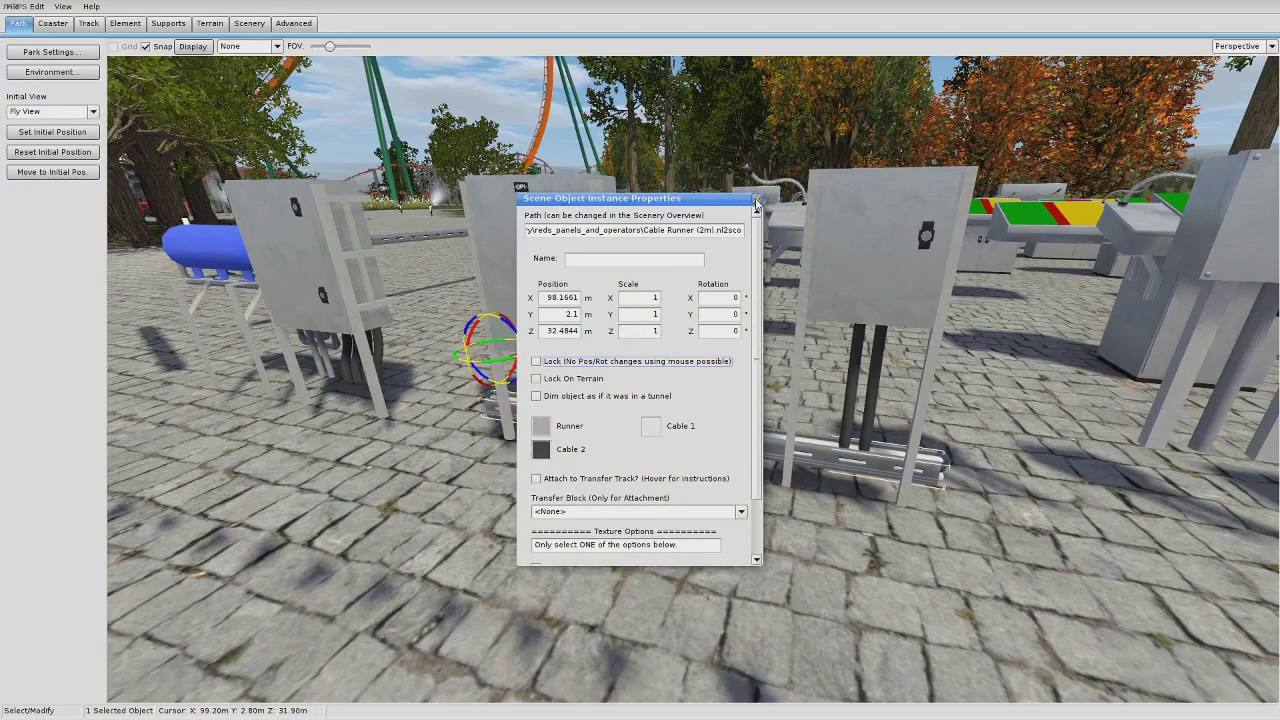
{"action": "left_click", "coordinate": [757, 198]}
{"action": "left_click_drag", "start_coordinate": [700, 445], "coordinate": [443, 663]}
Step: Match the cable runner's position to that of the electrical box, setting its Z position to 32.4844 m
{"action": "double_click", "coordinate": [542, 268]}
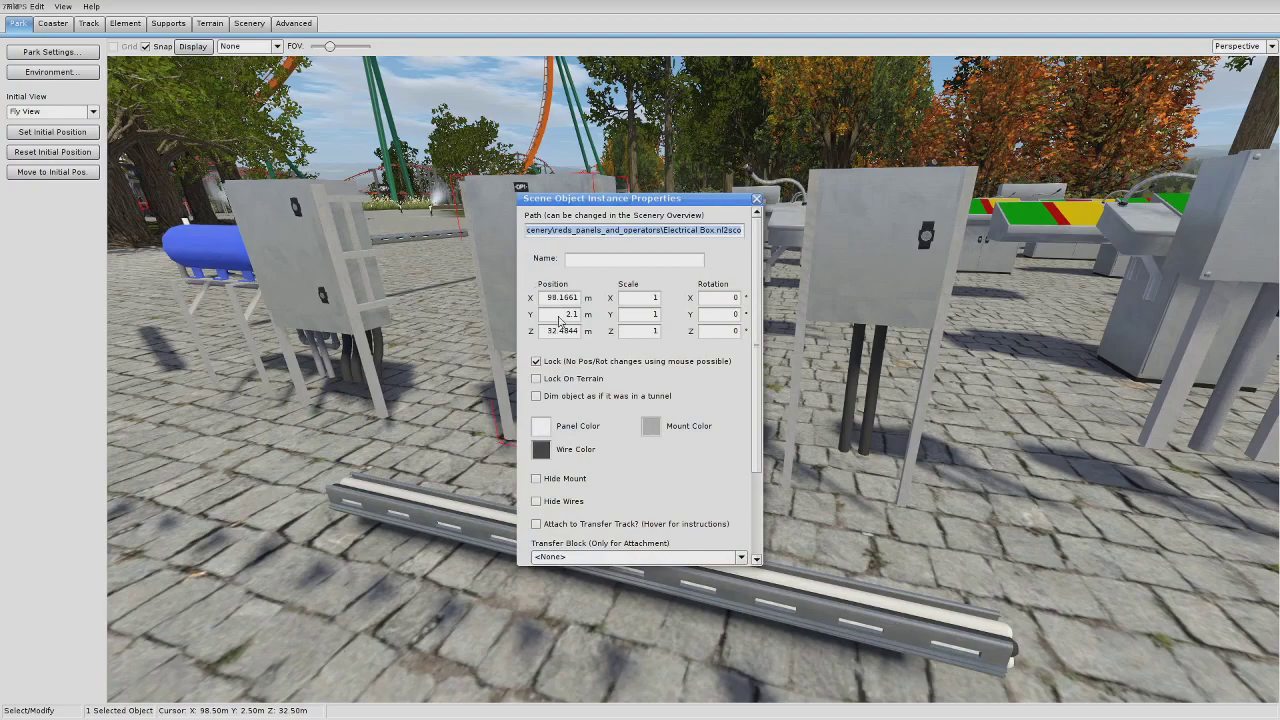
{"action": "double_click", "coordinate": [410, 513]}
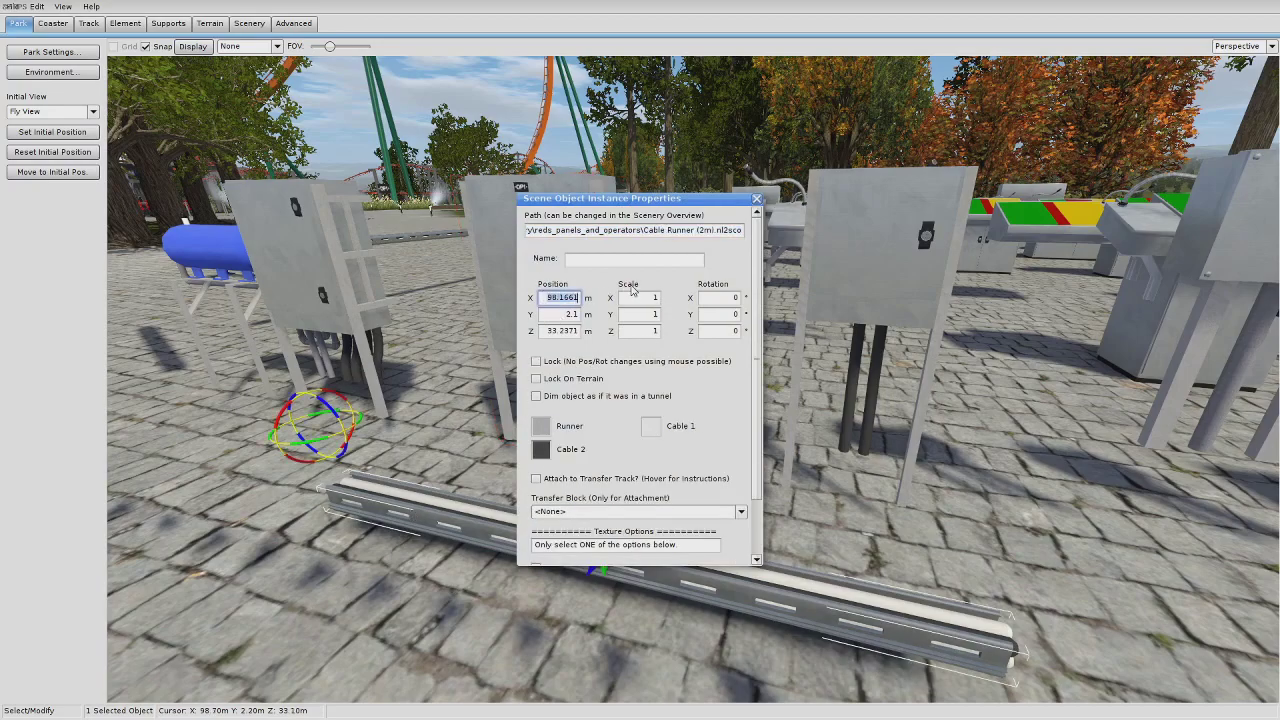
{"action": "left_click", "coordinate": [519, 243]}
{"action": "left_click", "coordinate": [419, 504]}
{"action": "left_click", "coordinate": [502, 278]}
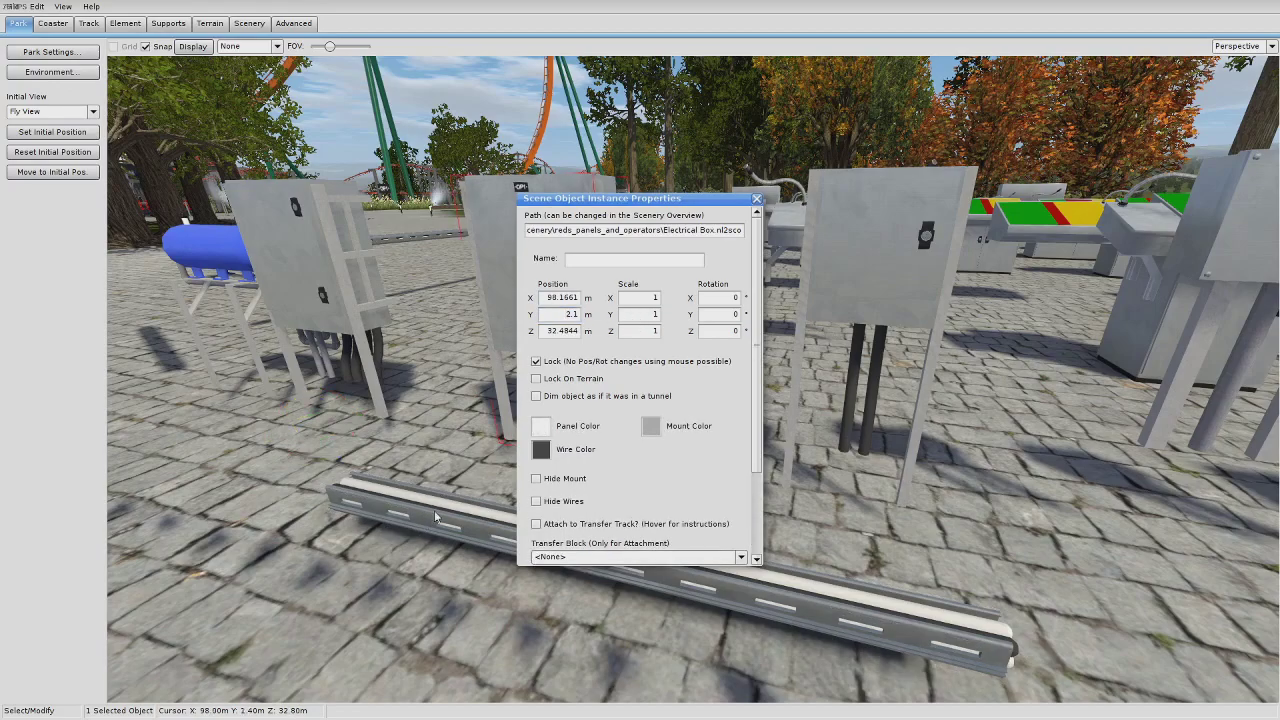
{"action": "left_click", "coordinate": [459, 495]}
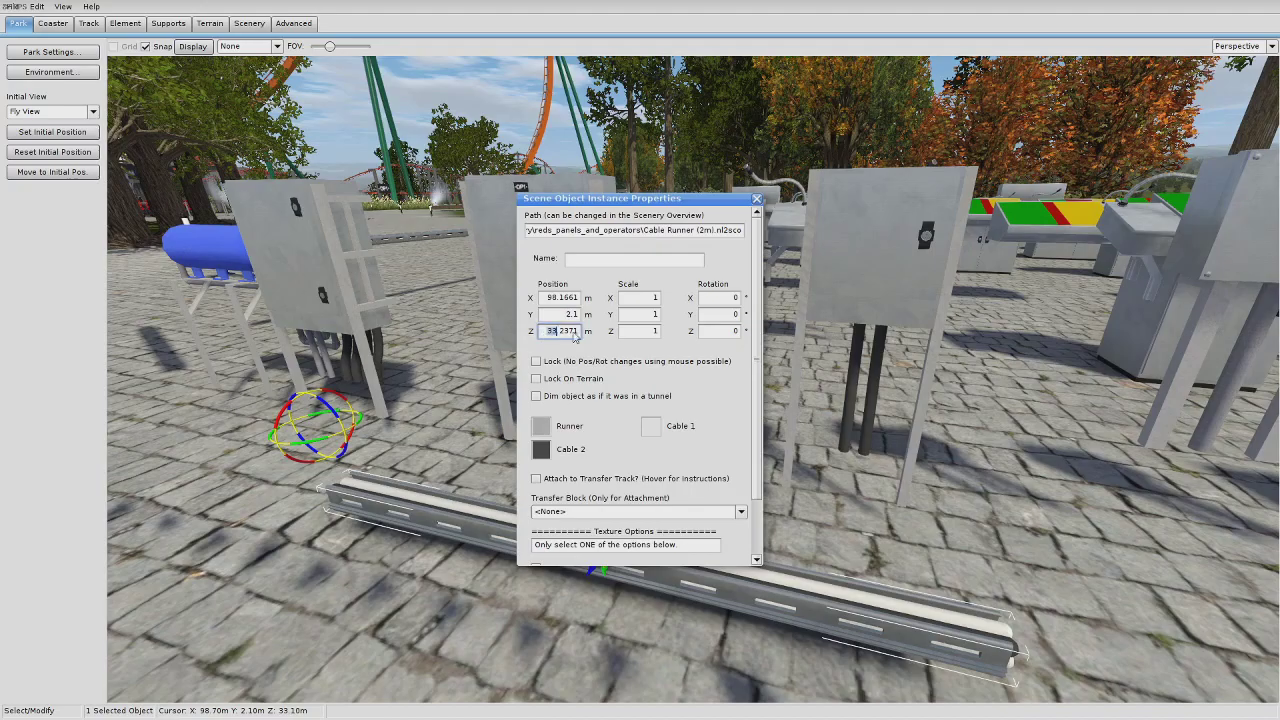
{"action": "type", "text": "32.4844"}
{"action": "left_click", "coordinate": [575, 318]}
Step: Move the cable runner under the electrical boxes to X 98.2 m, Z 32.5 m and review its texture options
{"action": "left_click_drag", "start_coordinate": [697, 202], "coordinate": [577, 220]}
{"action": "left_click", "coordinate": [638, 216]}
{"action": "right_click_drag", "start_coordinate": [638, 218], "coordinate": [725, 347]}
{"action": "left_click_drag", "start_coordinate": [695, 417], "coordinate": [709, 422]}
{"action": "double_click", "coordinate": [710, 428]}
{"action": "scroll", "coordinate": [443, 560], "scroll_direction": "down", "scroll_amount": 2}
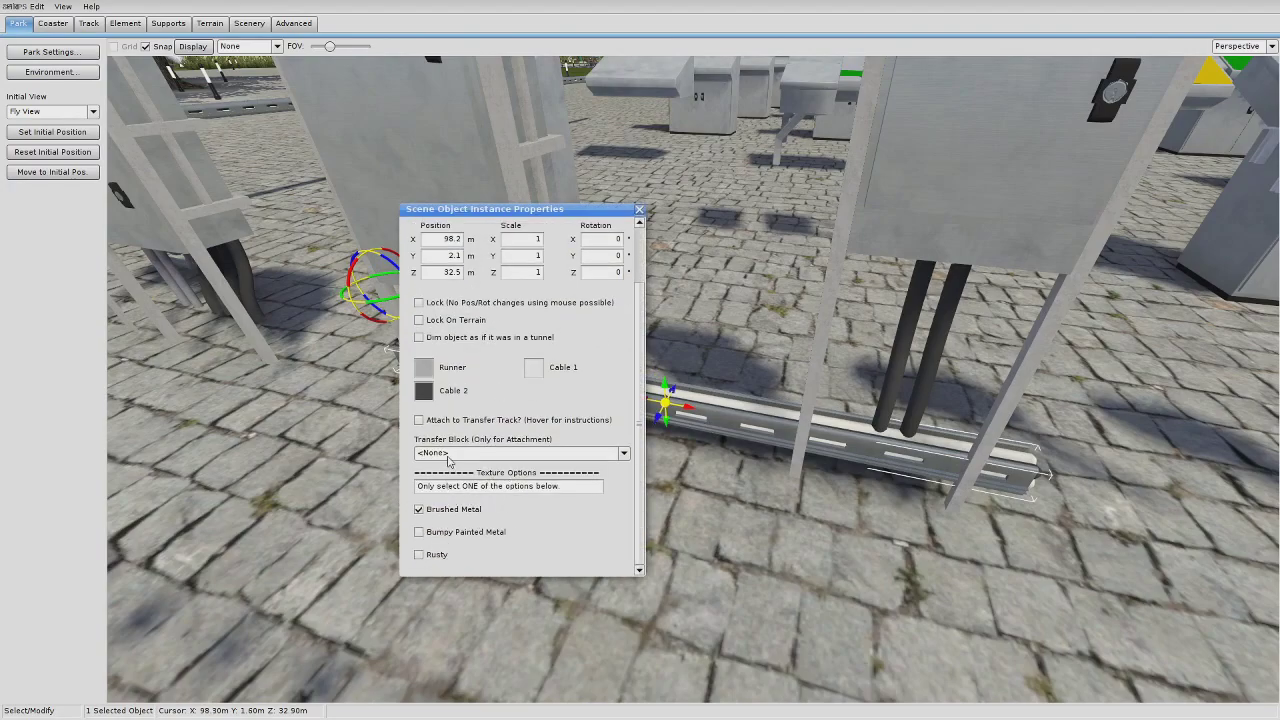
{"action": "left_click", "coordinate": [640, 212]}
Step: Examine the electrical boxes above the cable runner and review the available options of the OP1 label
{"action": "left_click", "coordinate": [605, 538]}
{"action": "scroll", "coordinate": [605, 538], "scroll_direction": "down", "scroll_amount": 3}
{"action": "right_click_drag", "start_coordinate": [575, 460], "coordinate": [550, 438]}
{"action": "double_click", "coordinate": [523, 276]}
{"action": "scroll", "coordinate": [589, 415], "scroll_direction": "down", "scroll_amount": 2}
{"action": "left_click", "coordinate": [641, 211]}
{"action": "left_click", "coordinate": [575, 474]}
{"action": "scroll", "coordinate": [575, 474], "scroll_direction": "down", "scroll_amount": 4}
{"action": "scroll", "coordinate": [550, 438], "scroll_direction": "up", "scroll_amount": 4}
{"action": "scroll", "coordinate": [630, 385], "scroll_direction": "up", "scroll_amount": 4}
{"action": "right_click_drag", "start_coordinate": [625, 425], "coordinate": [672, 386]}
{"action": "double_click", "coordinate": [655, 388]}
{"action": "scroll", "coordinate": [555, 422], "scroll_direction": "down", "scroll_amount": 5}
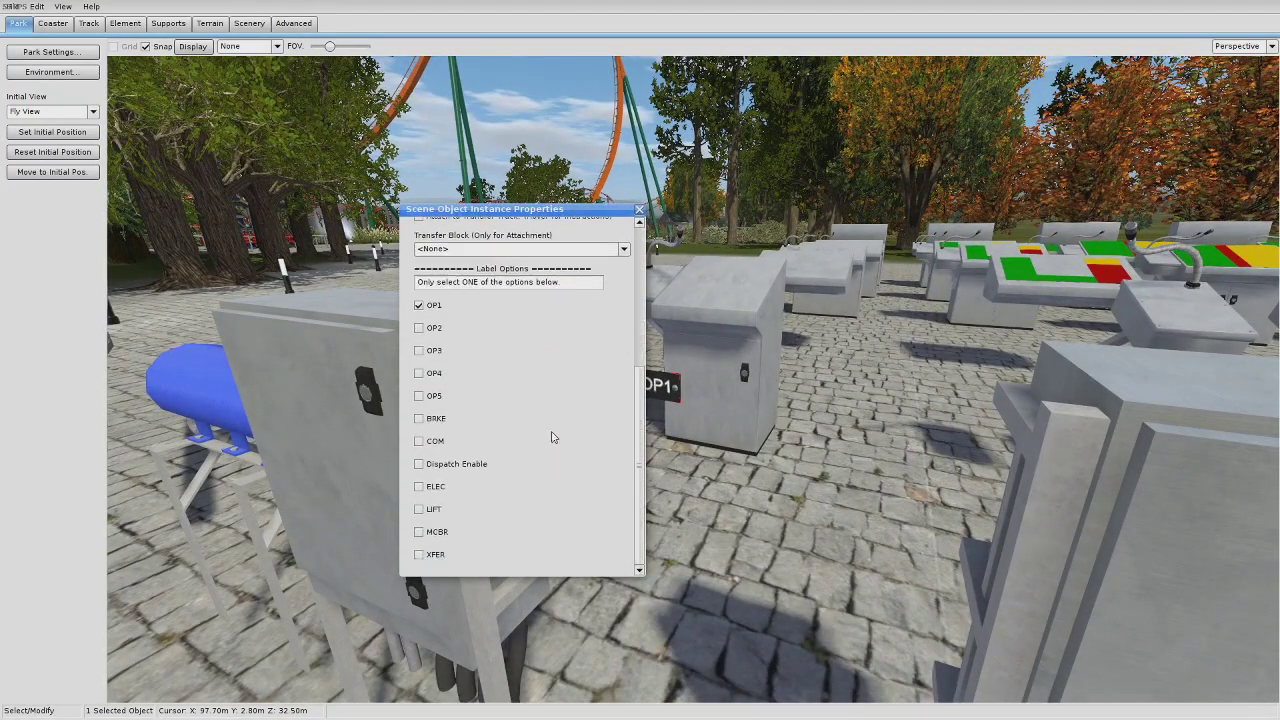
{"action": "left_click_drag", "start_coordinate": [549, 213], "coordinate": [475, 221]}
{"action": "right_click_drag", "start_coordinate": [600, 372], "coordinate": [634, 379]}
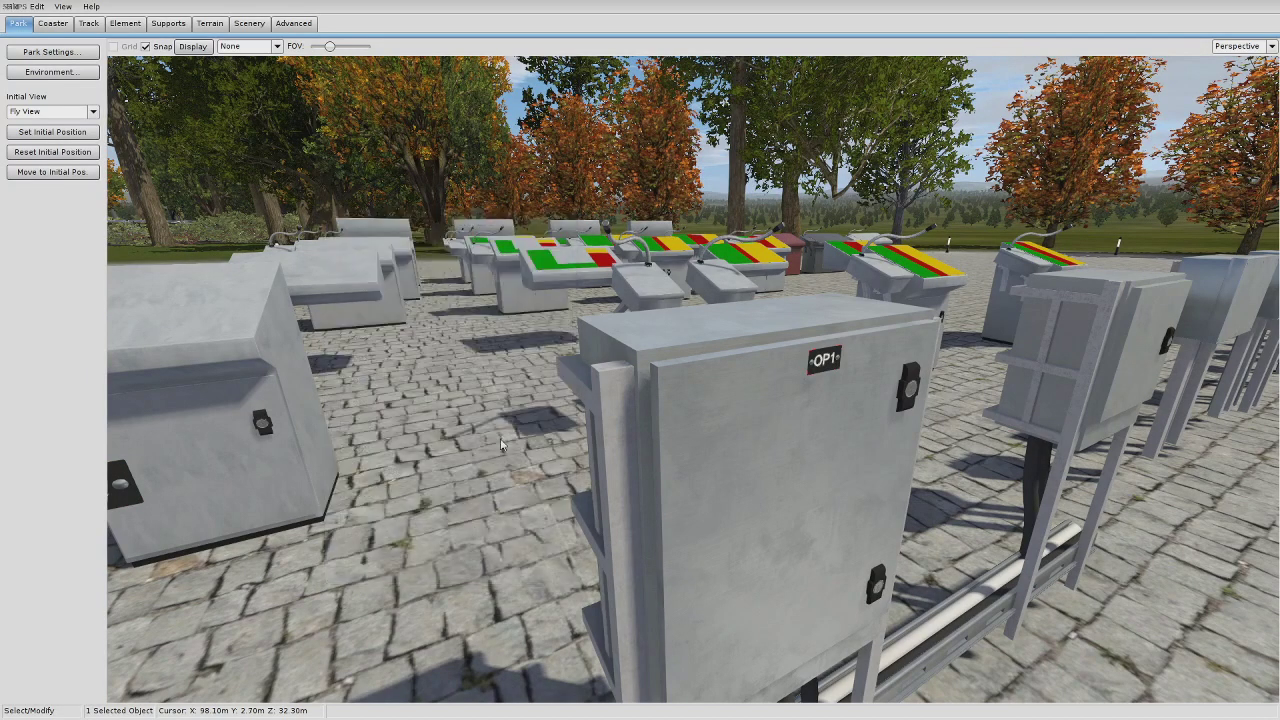
Step: Examine the push buttons carrying the "YOUR CHOSEN PLACARD HERE" placards in front of the blue air tank
{"action": "left_click", "coordinate": [487, 476]}
{"action": "right_click_drag", "start_coordinate": [487, 476], "coordinate": [346, 500]}
{"action": "scroll", "coordinate": [496, 541], "scroll_direction": "up", "scroll_amount": 3}
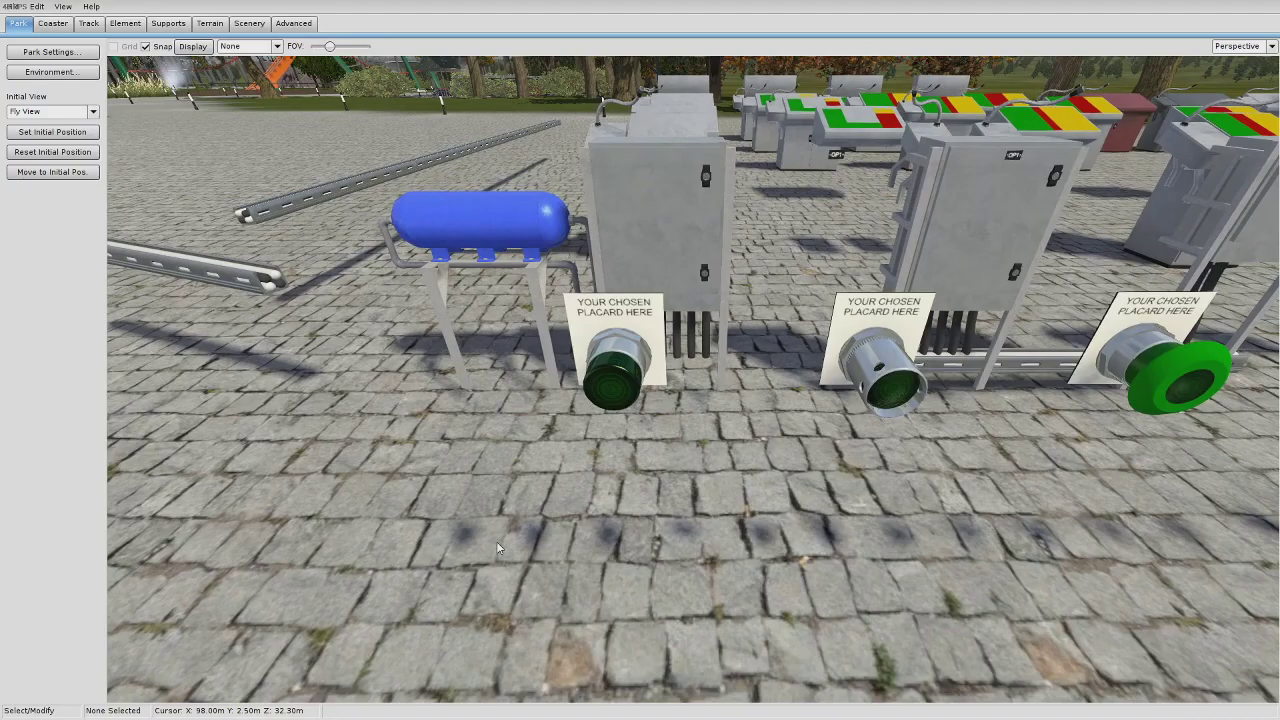
{"action": "right_click_drag", "start_coordinate": [496, 541], "coordinate": [556, 590]}
{"action": "scroll", "coordinate": [550, 502], "scroll_direction": "down", "scroll_amount": 2}
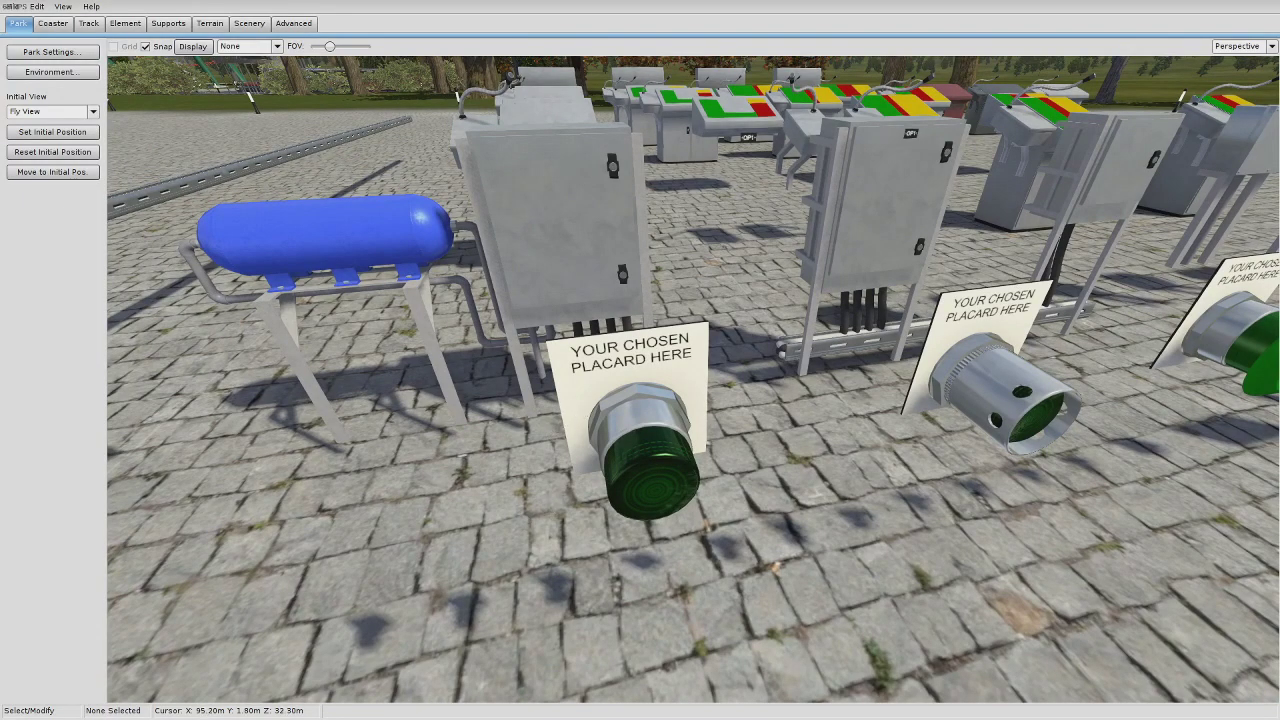
Step: Switch to File Explorer and open the textures\placards folder inside reds_panels_and_operators
{"action": "key", "text": "super"}
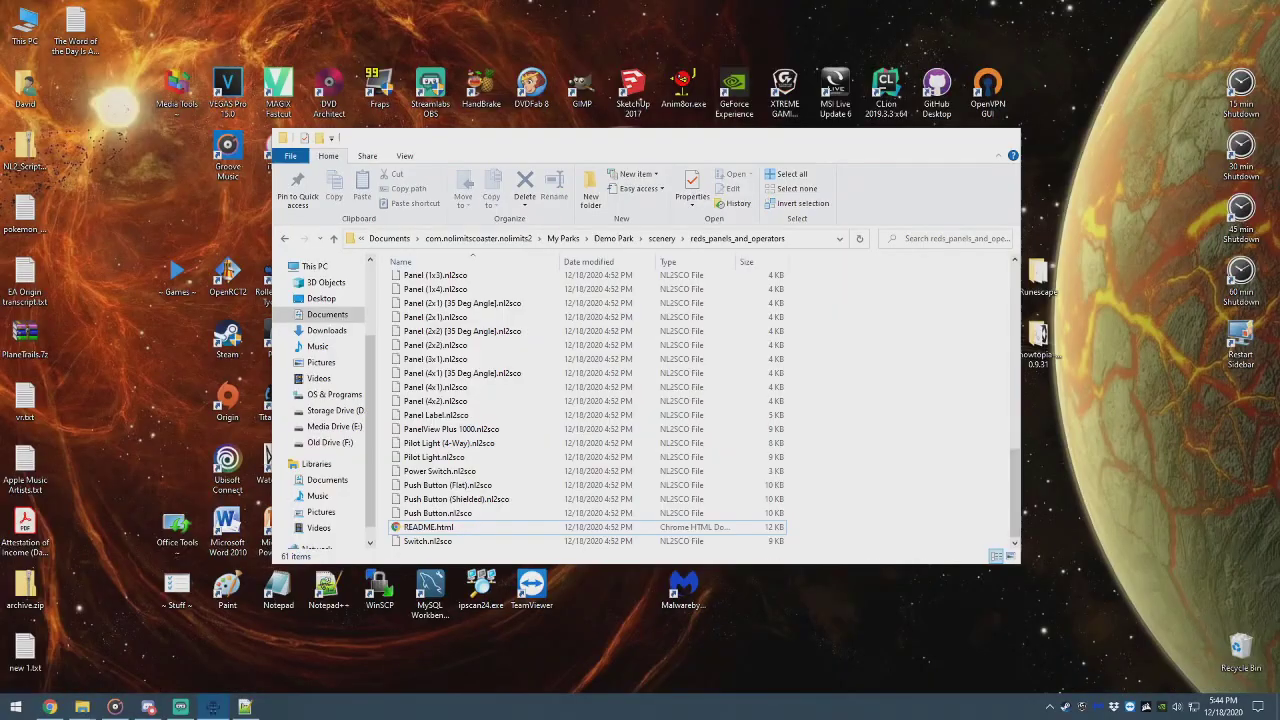
{"action": "left_click", "coordinate": [82, 707]}
{"action": "scroll", "coordinate": [664, 309], "scroll_direction": "up", "scroll_amount": 13}
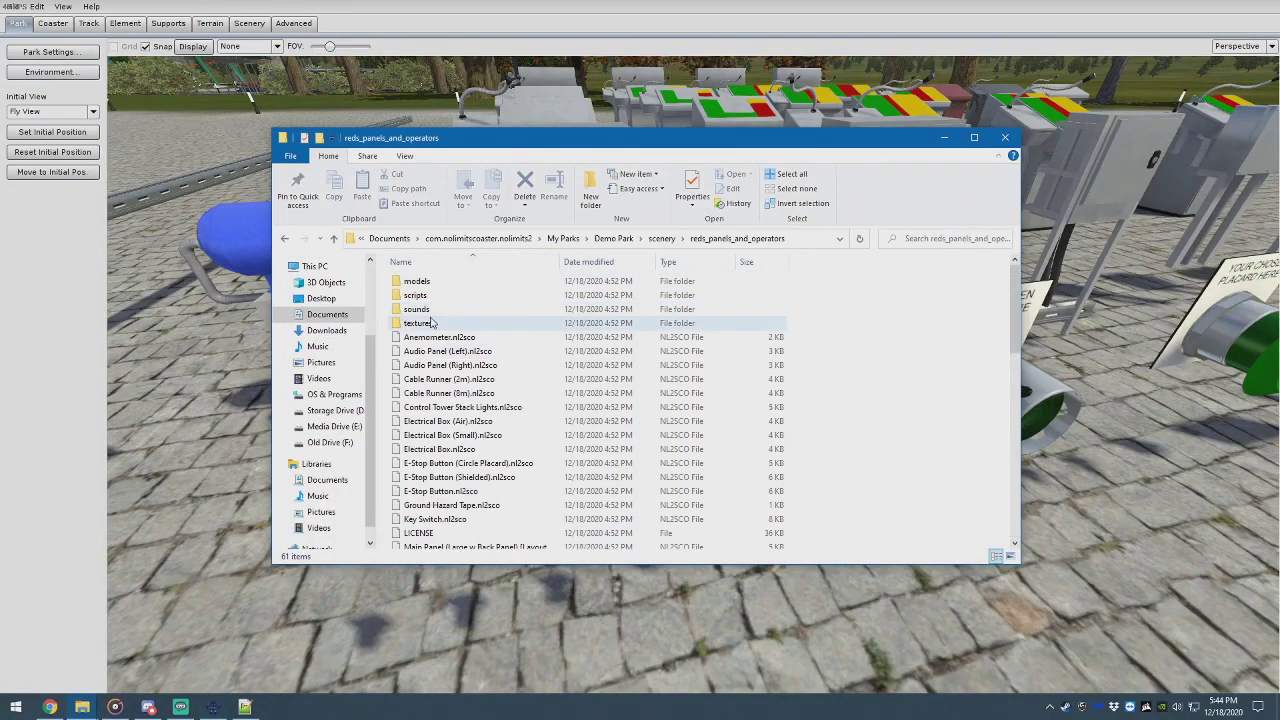
{"action": "double_click", "coordinate": [430, 323]}
{"action": "double_click", "coordinate": [419, 337]}
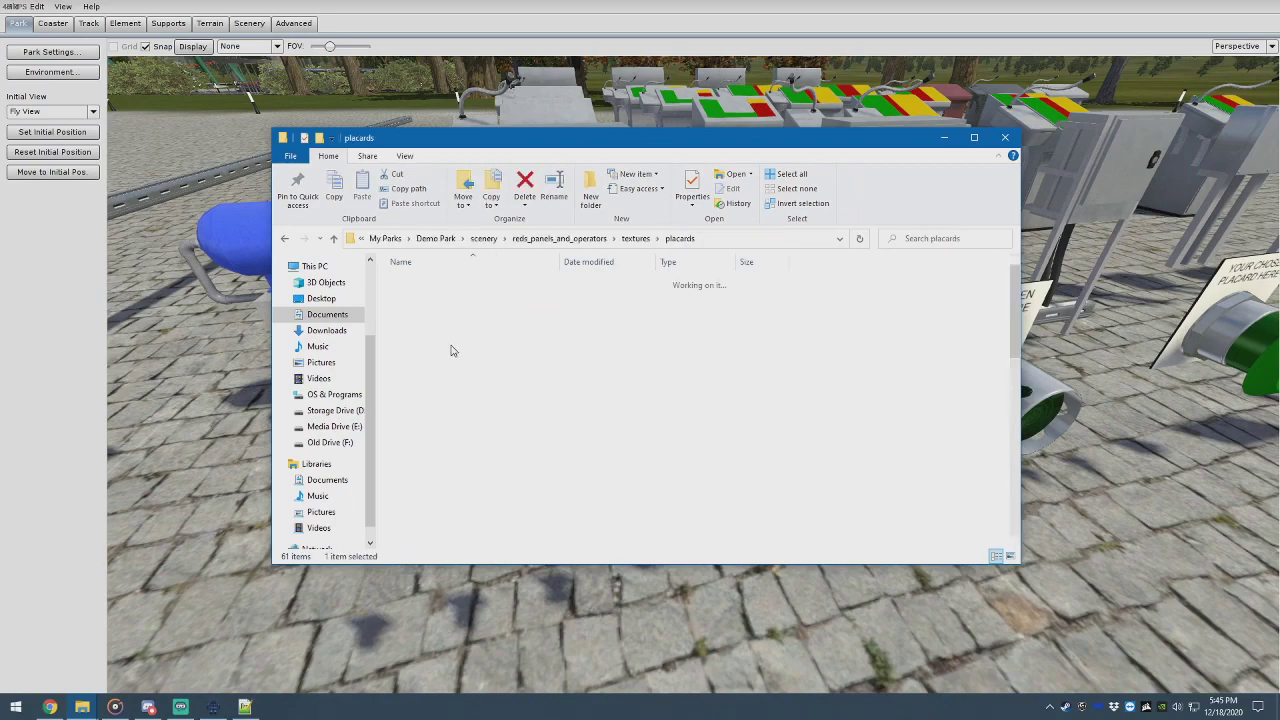
Step: Look through the supplied placard images in the placards folder
{"action": "scroll", "coordinate": [600, 400], "scroll_direction": "down", "scroll_amount": 3}
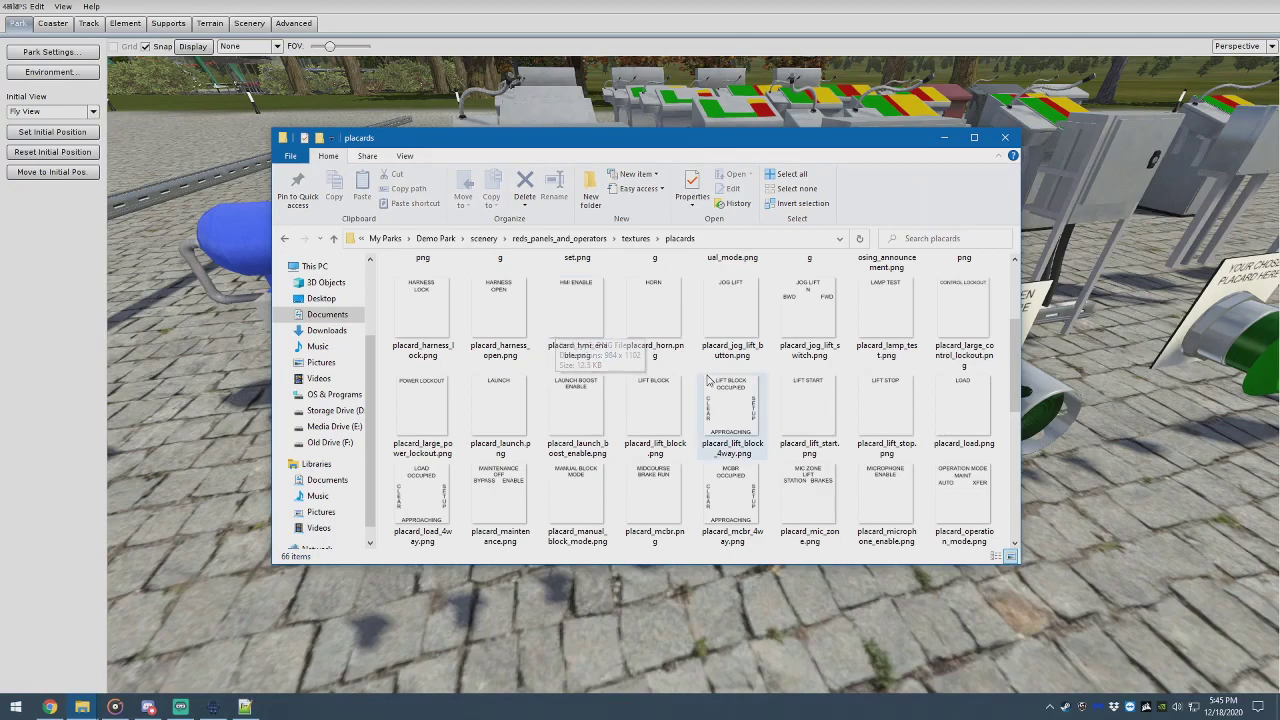
{"action": "scroll", "coordinate": [735, 405], "scroll_direction": "up", "scroll_amount": 2}
{"action": "left_click_drag", "start_coordinate": [835, 148], "coordinate": [791, 146]}
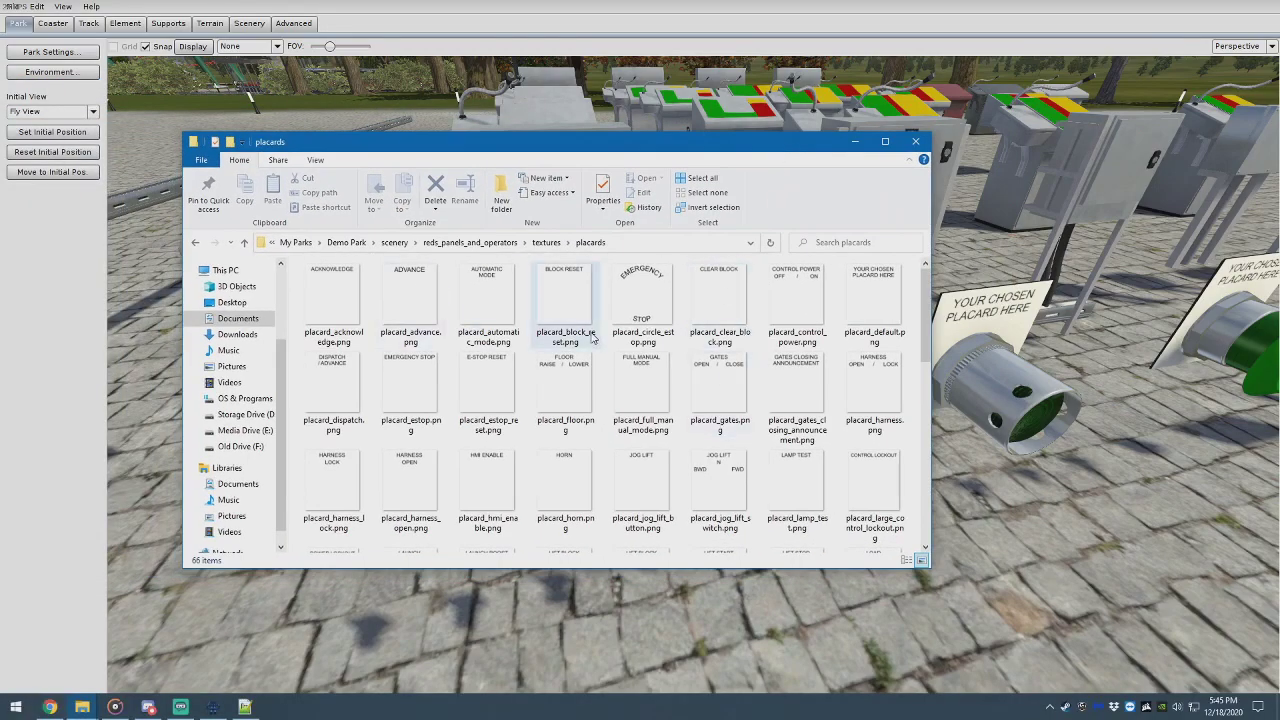
{"action": "scroll", "coordinate": [609, 364], "scroll_direction": "down", "scroll_amount": 7}
{"action": "scroll", "coordinate": [645, 370], "scroll_direction": "up", "scroll_amount": 7}
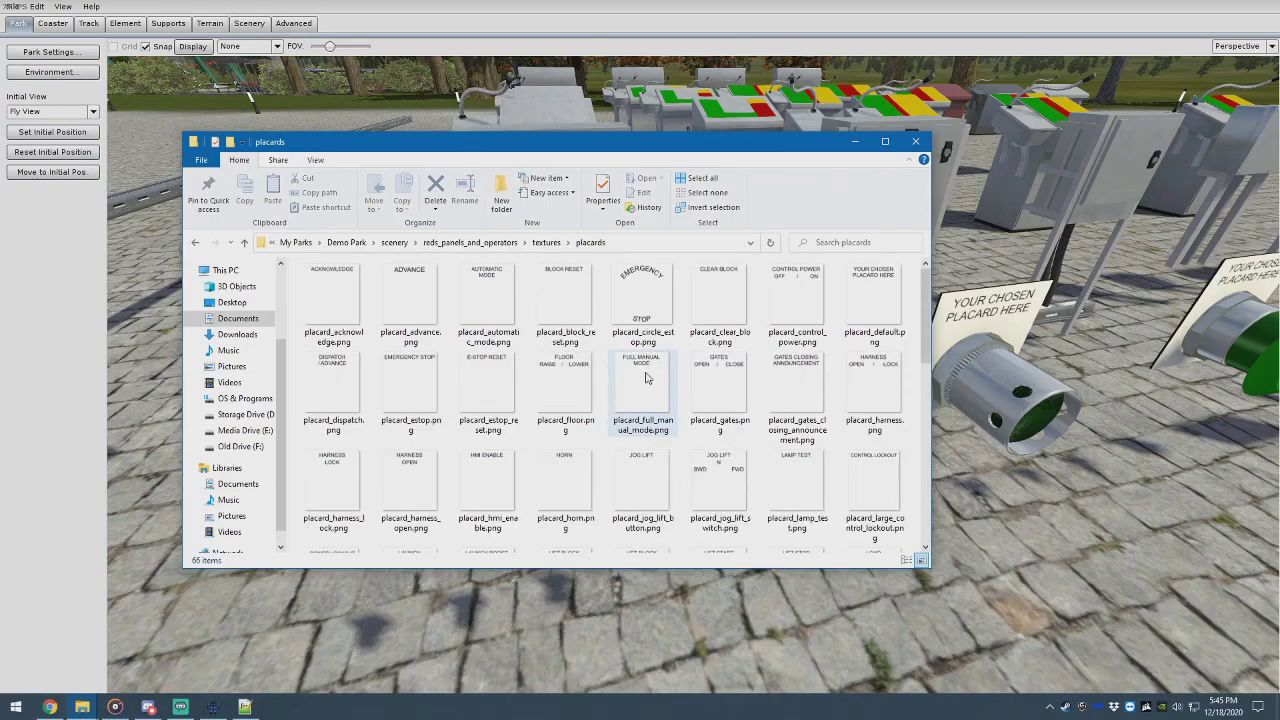
Step: Duplicate placard_acknowledge.png within the placards folder
{"action": "left_click", "coordinate": [339, 315]}
{"action": "key", "text": "ctrl+c"}
{"action": "key", "text": "ctrl+v"}
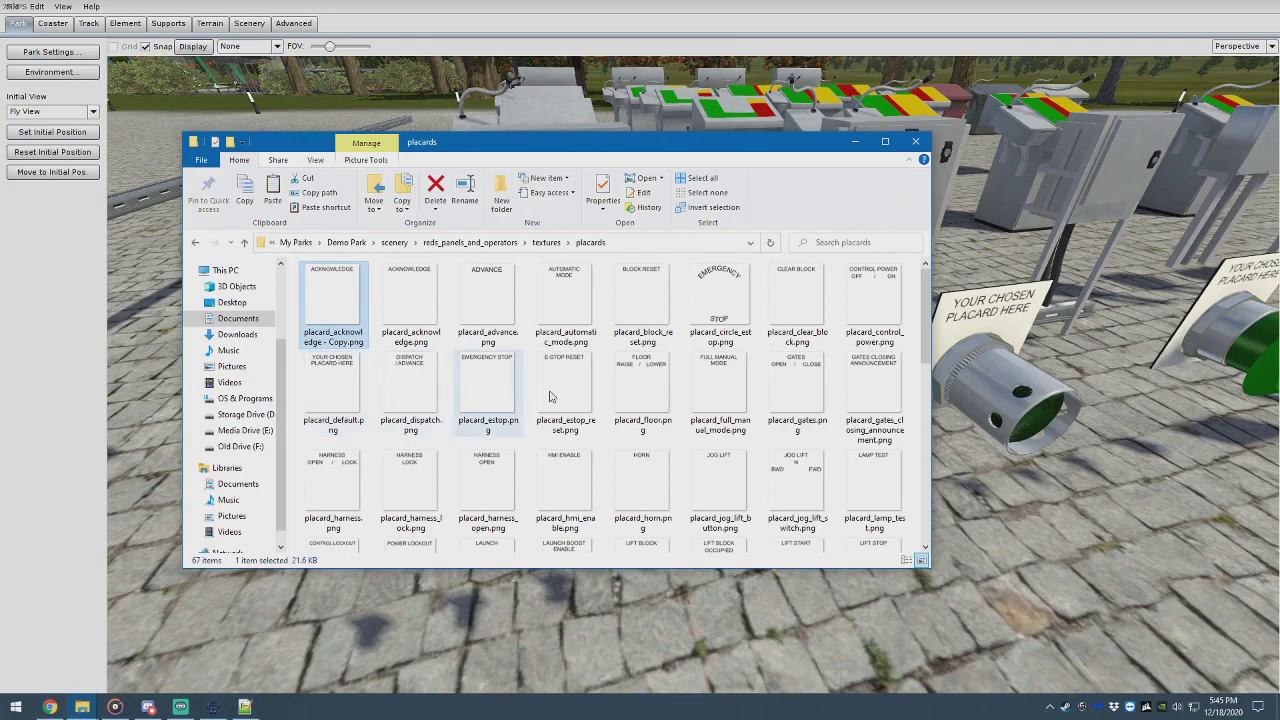
Step: Rename the copied placard image to placard_panik.png
{"action": "key", "text": "F2"}
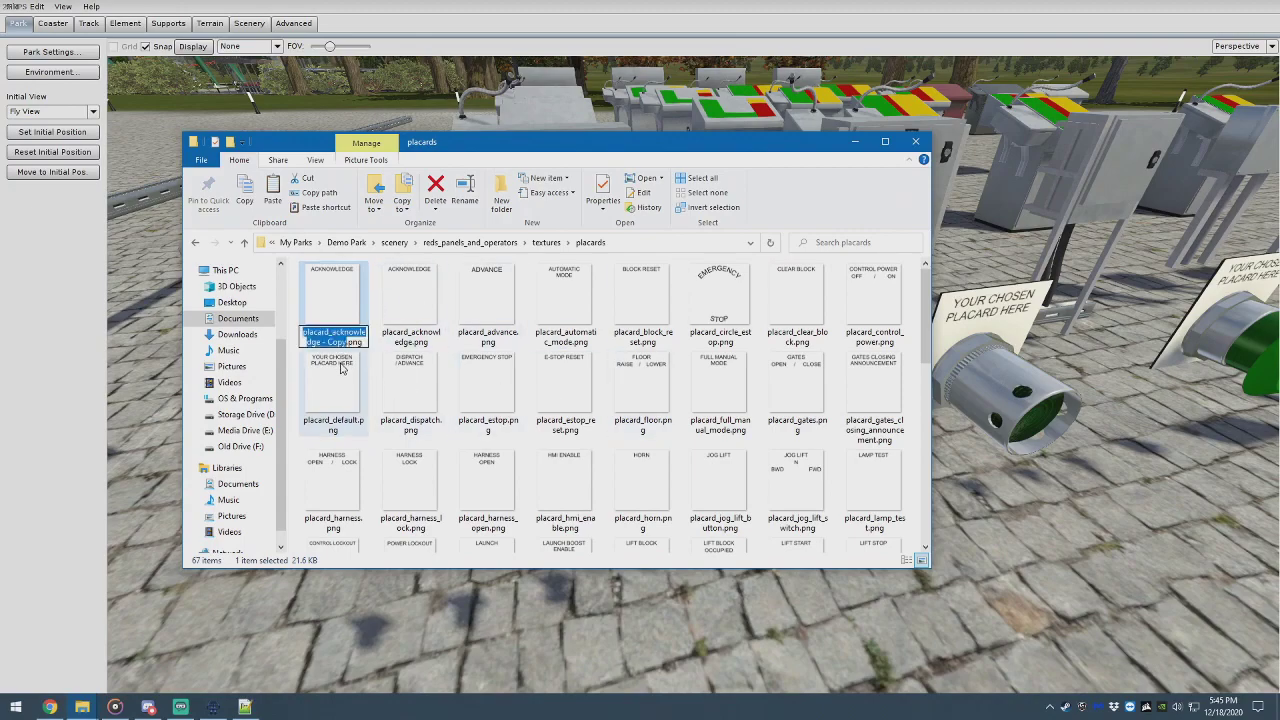
{"action": "key", "text": "Right"}
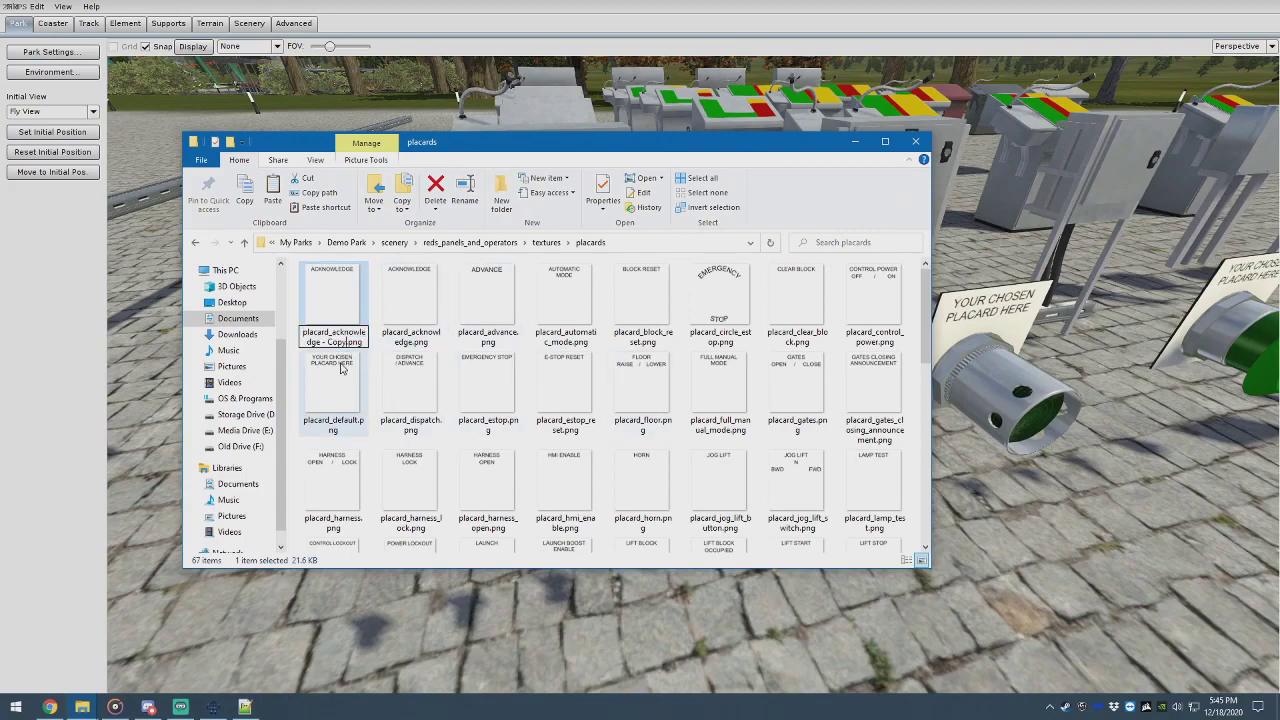
{"action": "key", "text": "BackSpace"}
{"action": "key", "text": "BackSpace"}
{"action": "key", "text": "BackSpace"}
{"action": "key", "text": "BackSpace"}
{"action": "key", "text": "BackSpace"}
{"action": "key", "text": "BackSpace"}
{"action": "key", "text": "BackSpace"}
{"action": "key", "text": "BackSpace"}
{"action": "key", "text": "BackSpace"}
{"action": "key", "text": "BackSpace"}
{"action": "key", "text": "BackSpace"}
{"action": "key", "text": "BackSpace"}
{"action": "key", "text": "BackSpace"}
{"action": "key", "text": "BackSpace"}
{"action": "key", "text": "BackSpace"}
{"action": "key", "text": "BackSpace"}
{"action": "key", "text": "BackSpace"}
{"action": "key", "text": "BackSpace"}
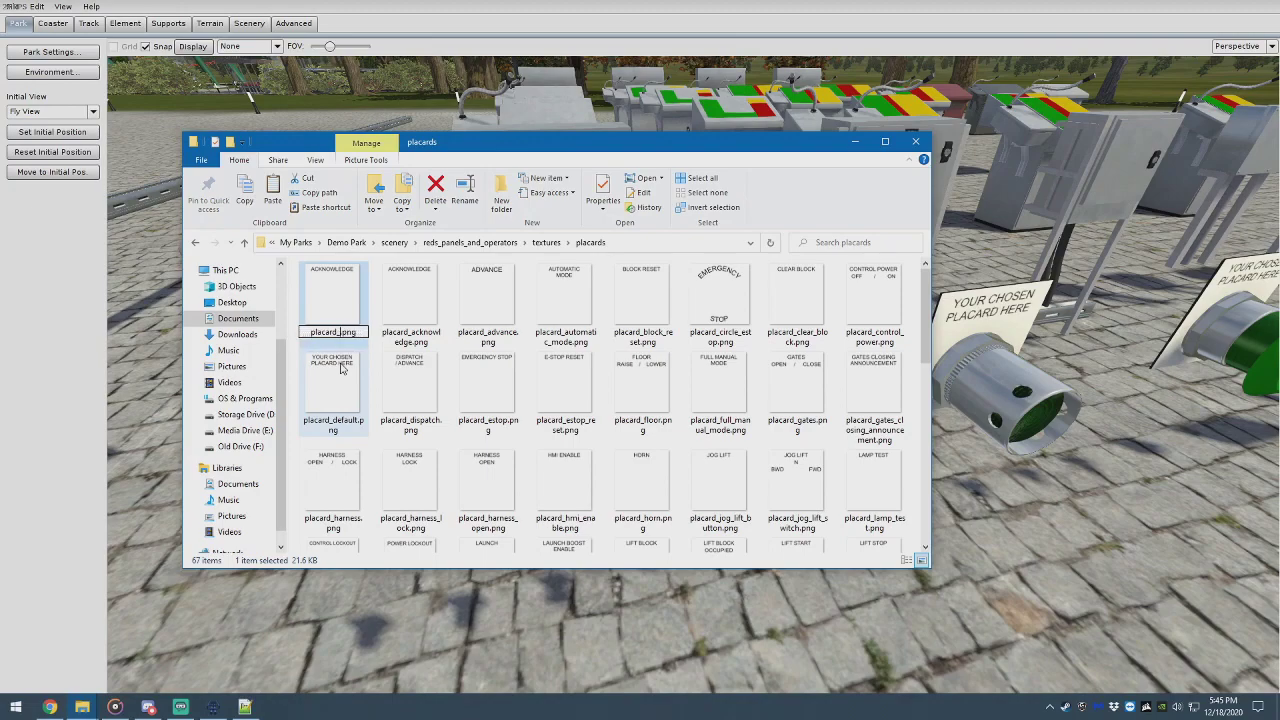
{"action": "type", "text": "panik"}
{"action": "key", "text": "Return"}
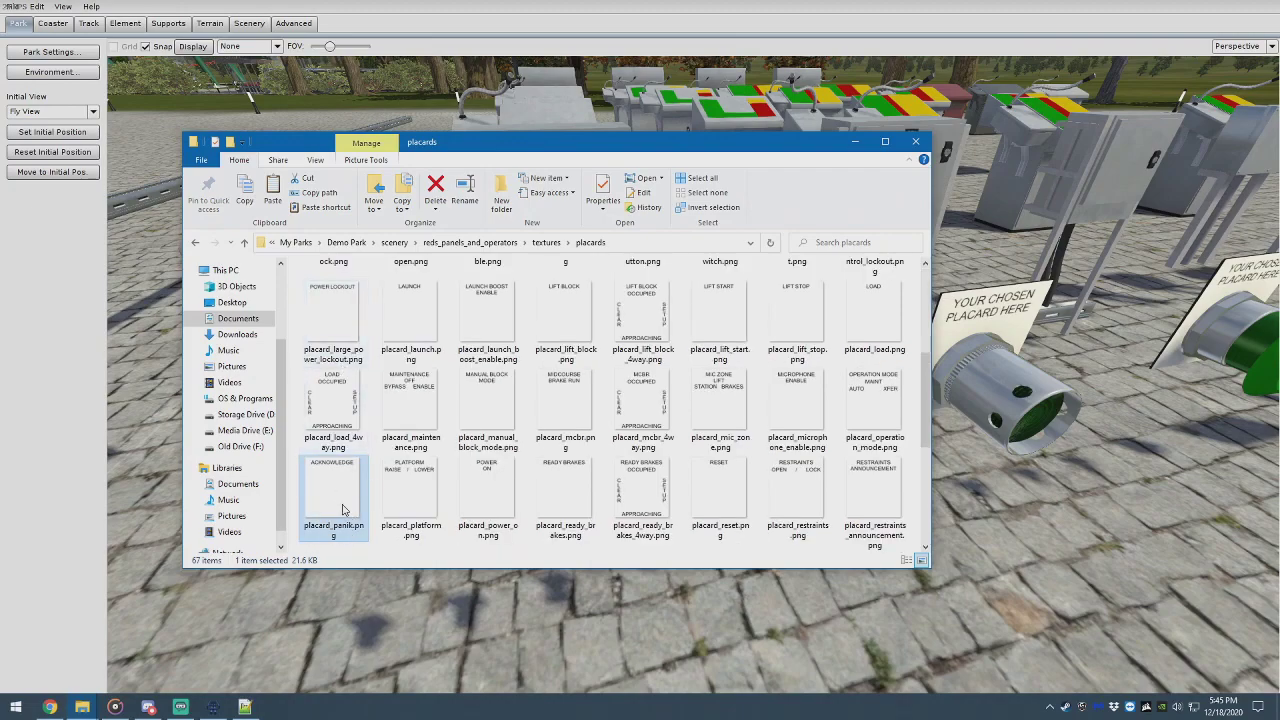
Step: Open placard_panik.png in GIMP and delete its existing ACKNOWLEDGE layer
{"action": "right_click", "coordinate": [345, 511]}
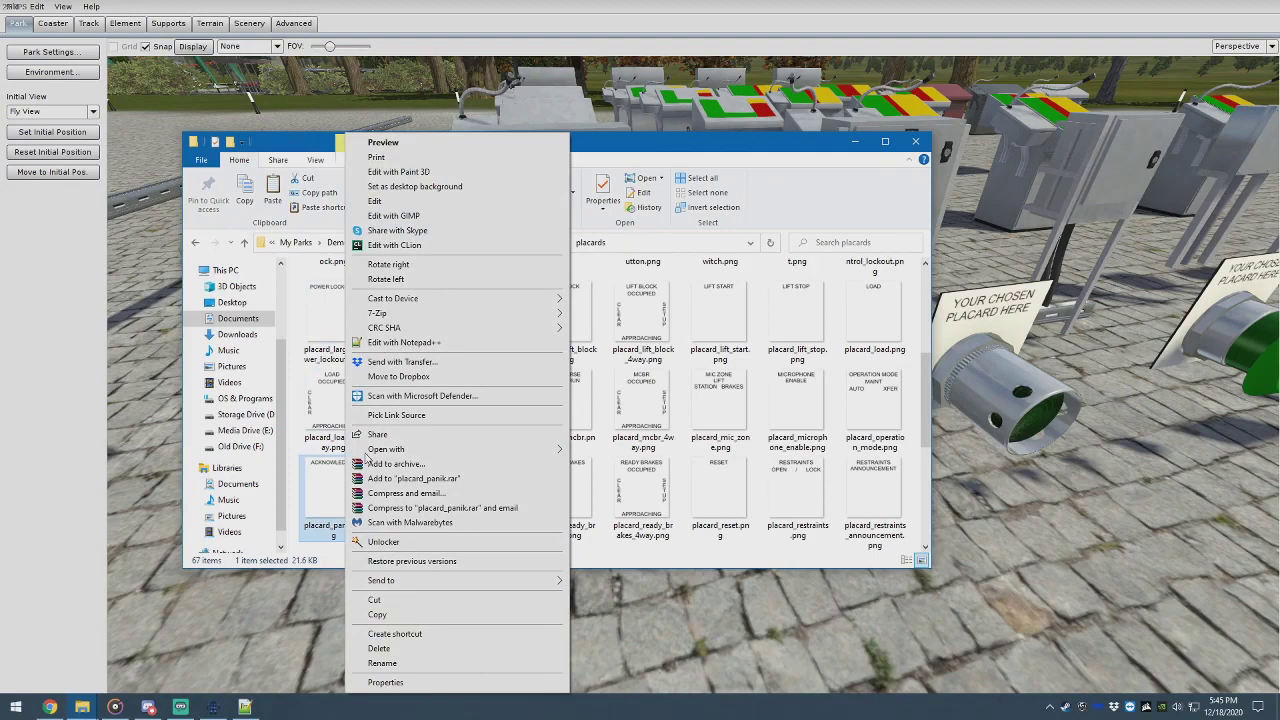
{"action": "left_click", "coordinate": [410, 218]}
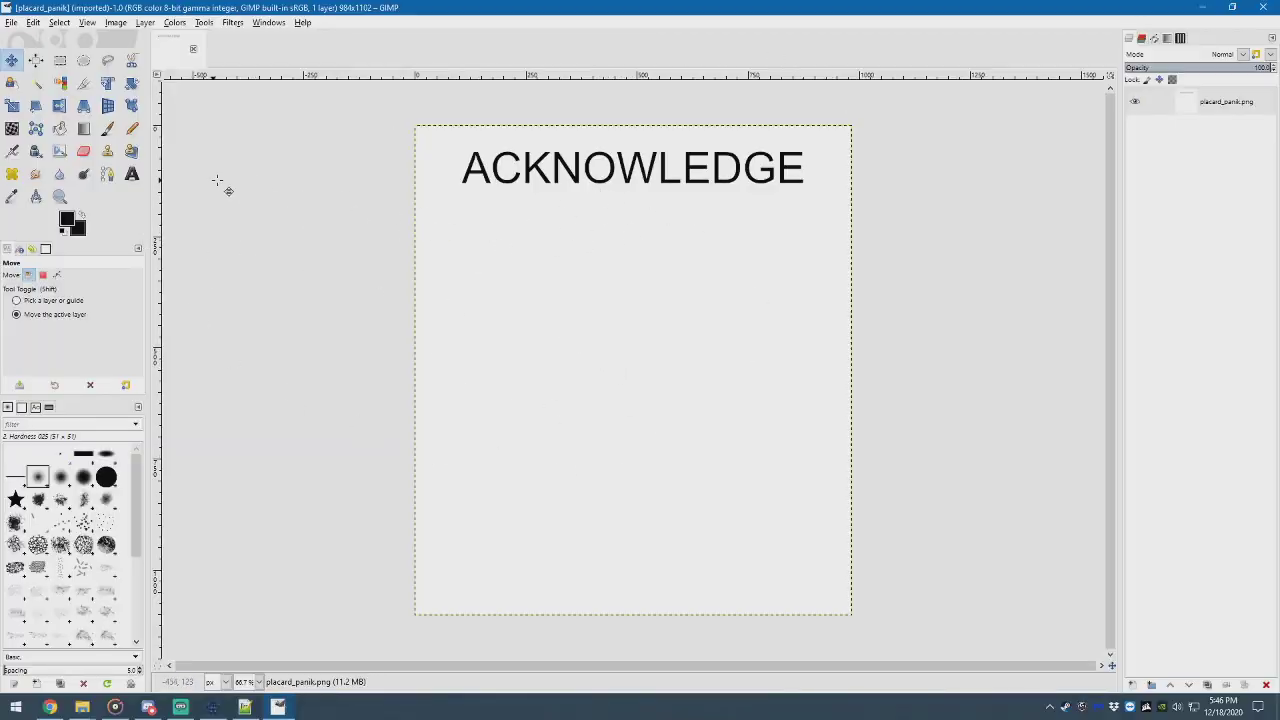
{"action": "left_click", "coordinate": [1221, 112]}
{"action": "left_click", "coordinate": [1265, 685]}
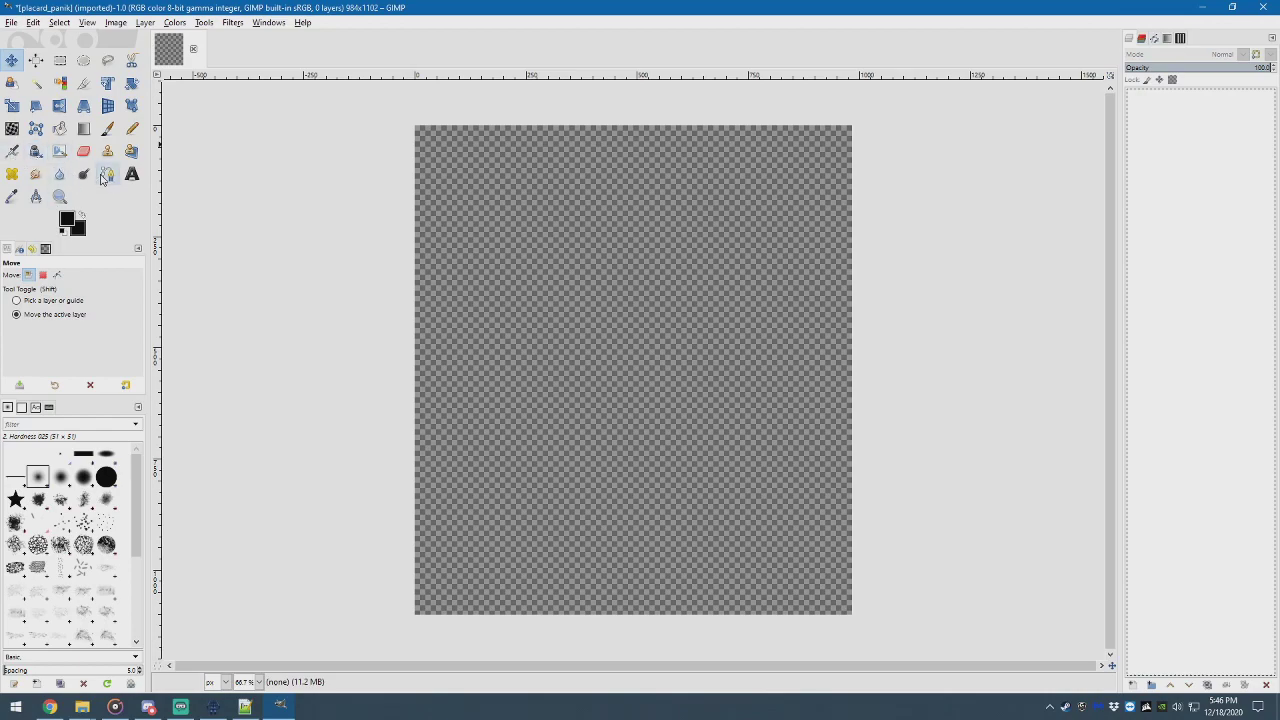
Step: Swap the foreground colour to white and add a white-filled 984 × 1102 px layer named back
{"action": "left_click", "coordinate": [59, 128]}
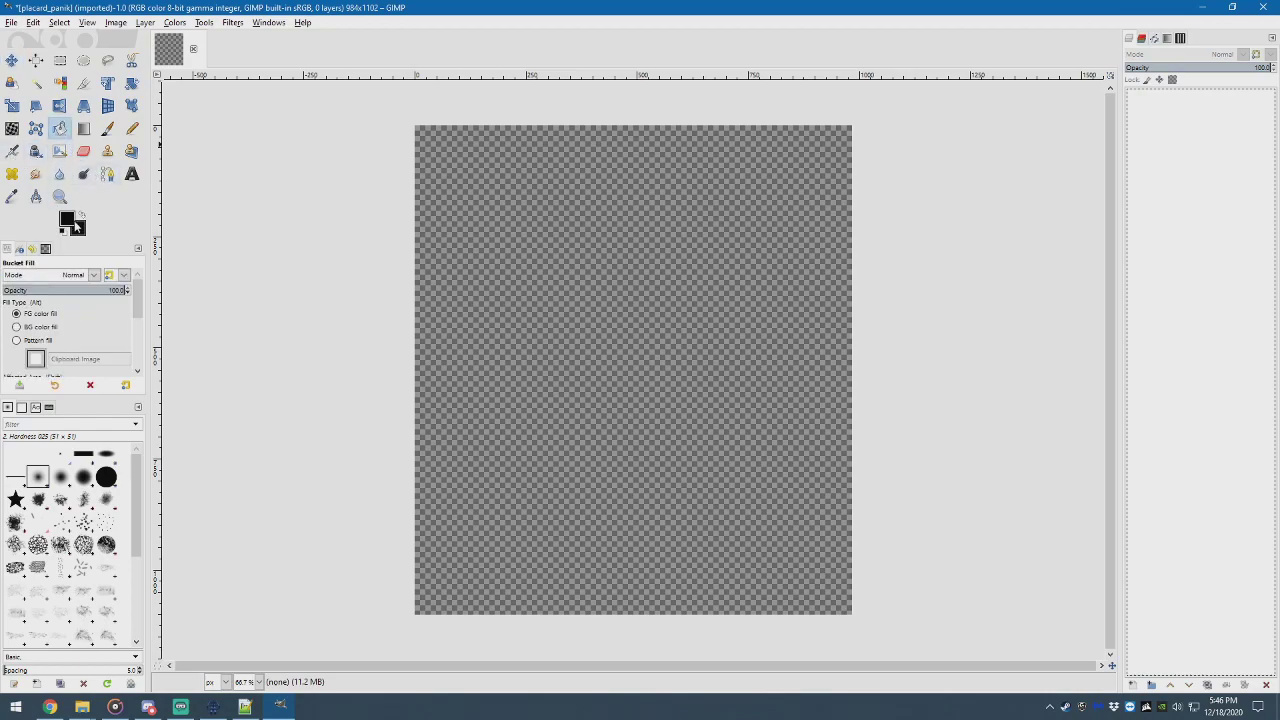
{"action": "left_click", "coordinate": [82, 214]}
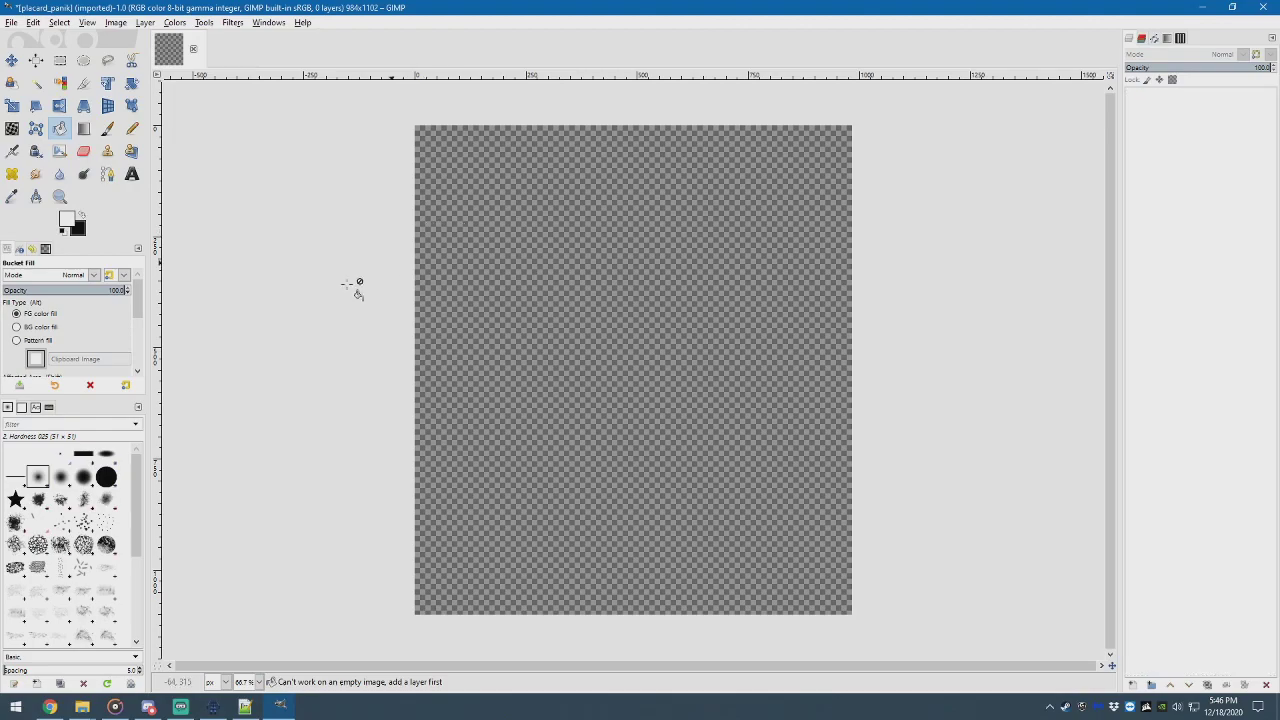
{"action": "left_click", "coordinate": [1133, 686]}
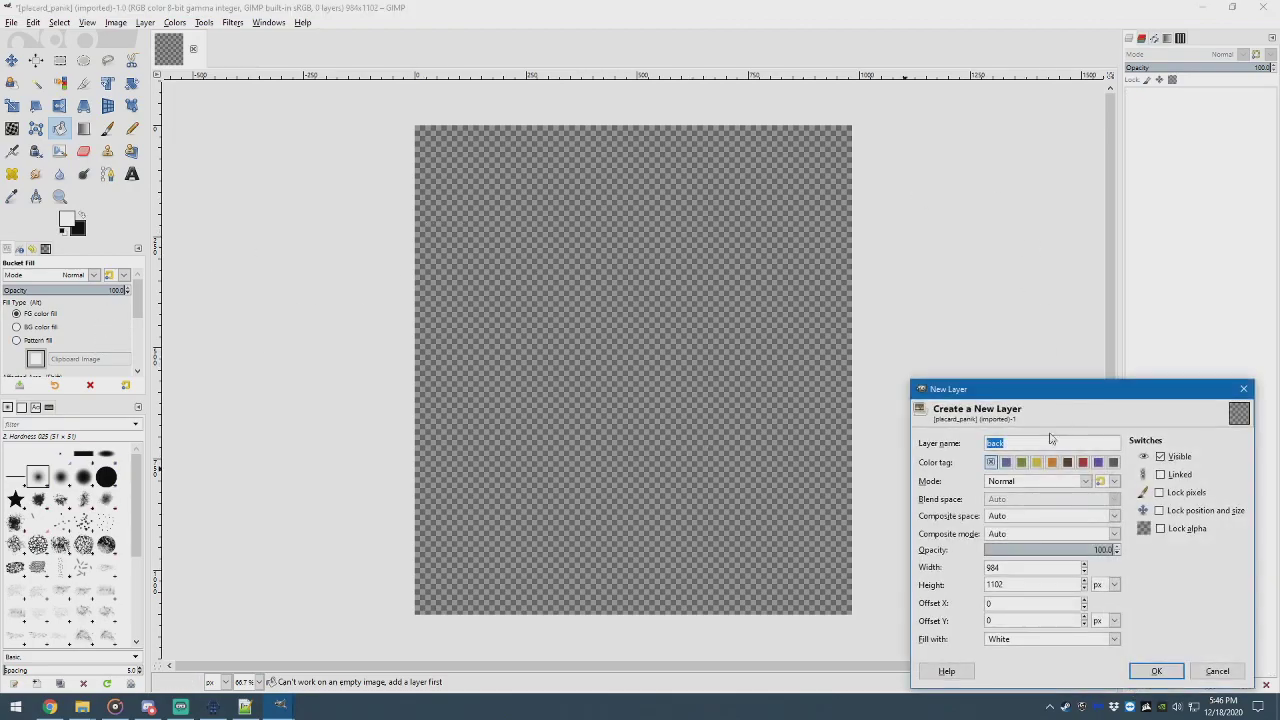
{"action": "left_click_drag", "start_coordinate": [1033, 391], "coordinate": [793, 207]}
{"action": "left_click", "coordinate": [895, 487]}
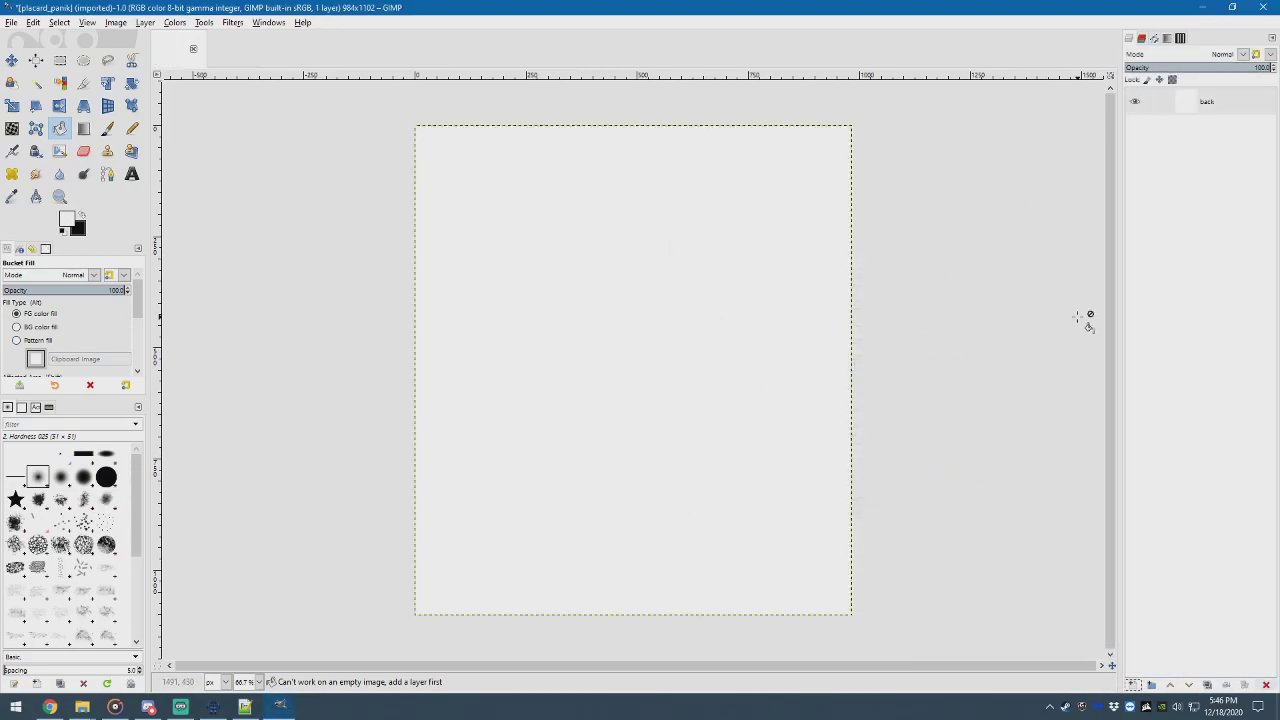
Step: Draw a text box across the upper part of the placard and set its font to Arial
{"action": "left_click", "coordinate": [132, 174]}
{"action": "left_click_drag", "start_coordinate": [459, 134], "coordinate": [830, 266]}
{"action": "left_click", "coordinate": [13, 280]}
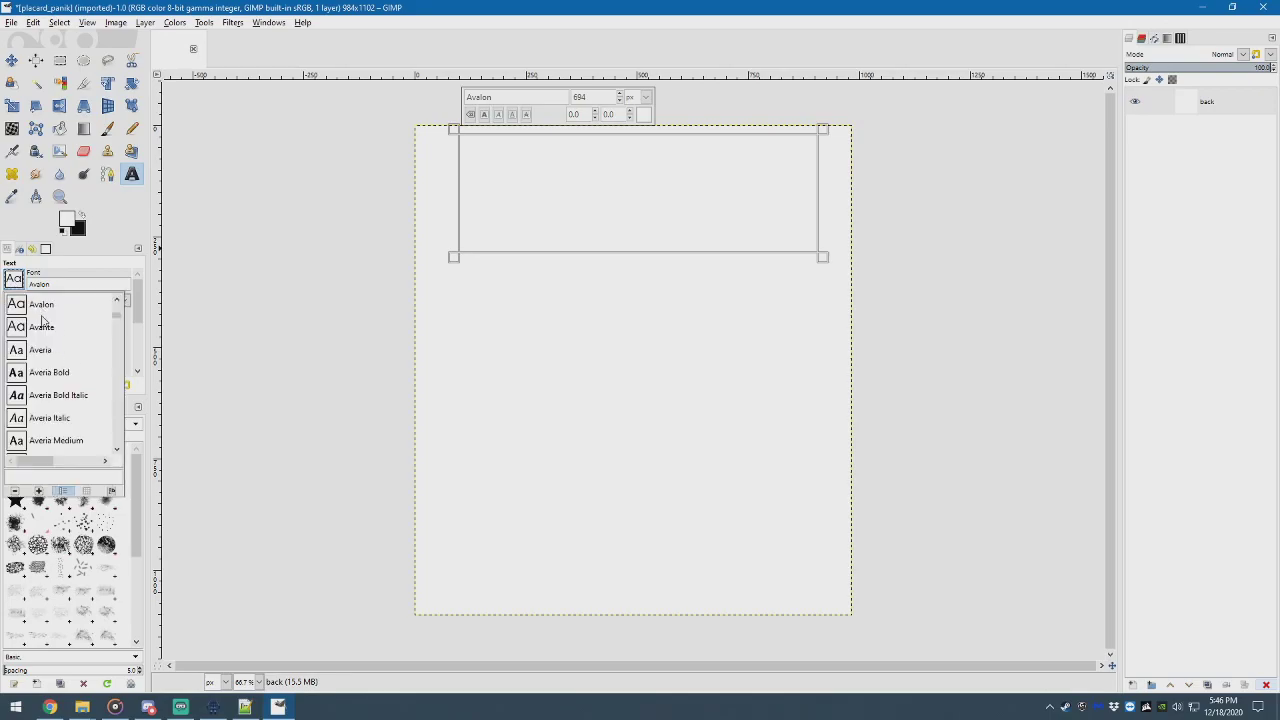
{"action": "scroll", "coordinate": [61, 354], "scroll_direction": "down", "scroll_amount": 10}
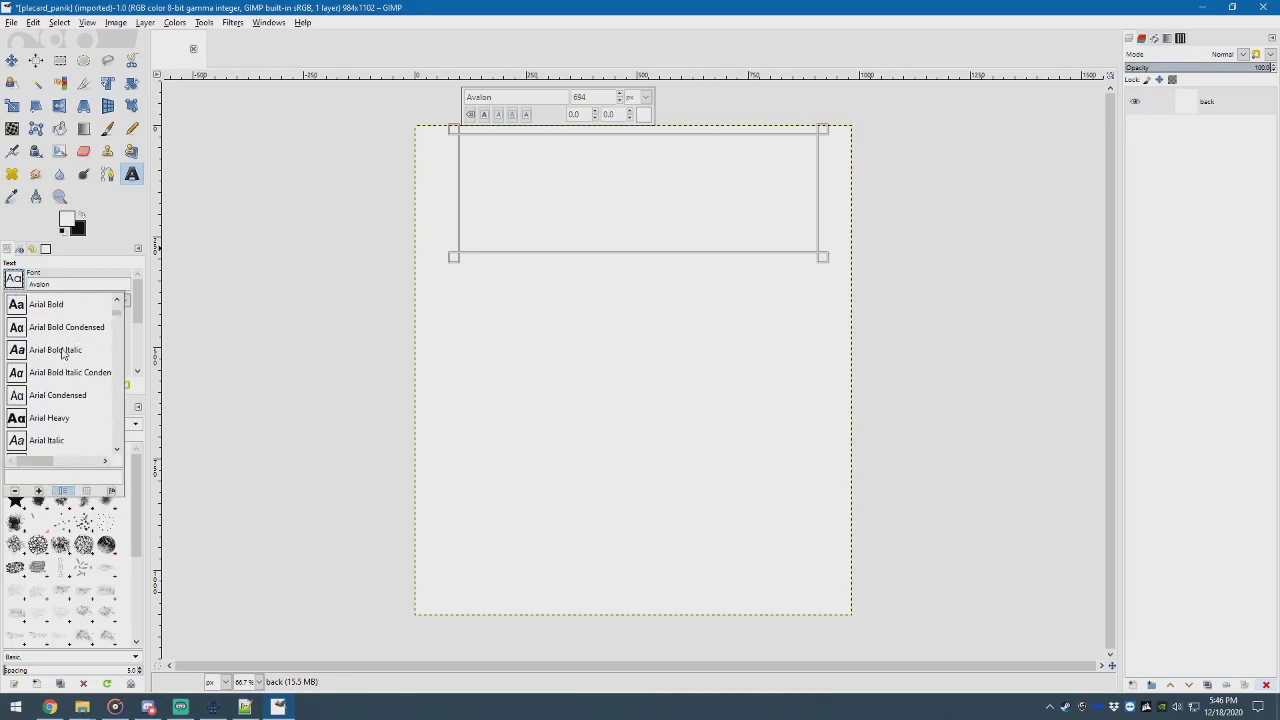
{"action": "scroll", "coordinate": [62, 354], "scroll_direction": "up", "scroll_amount": 1}
{"action": "left_click", "coordinate": [44, 337]}
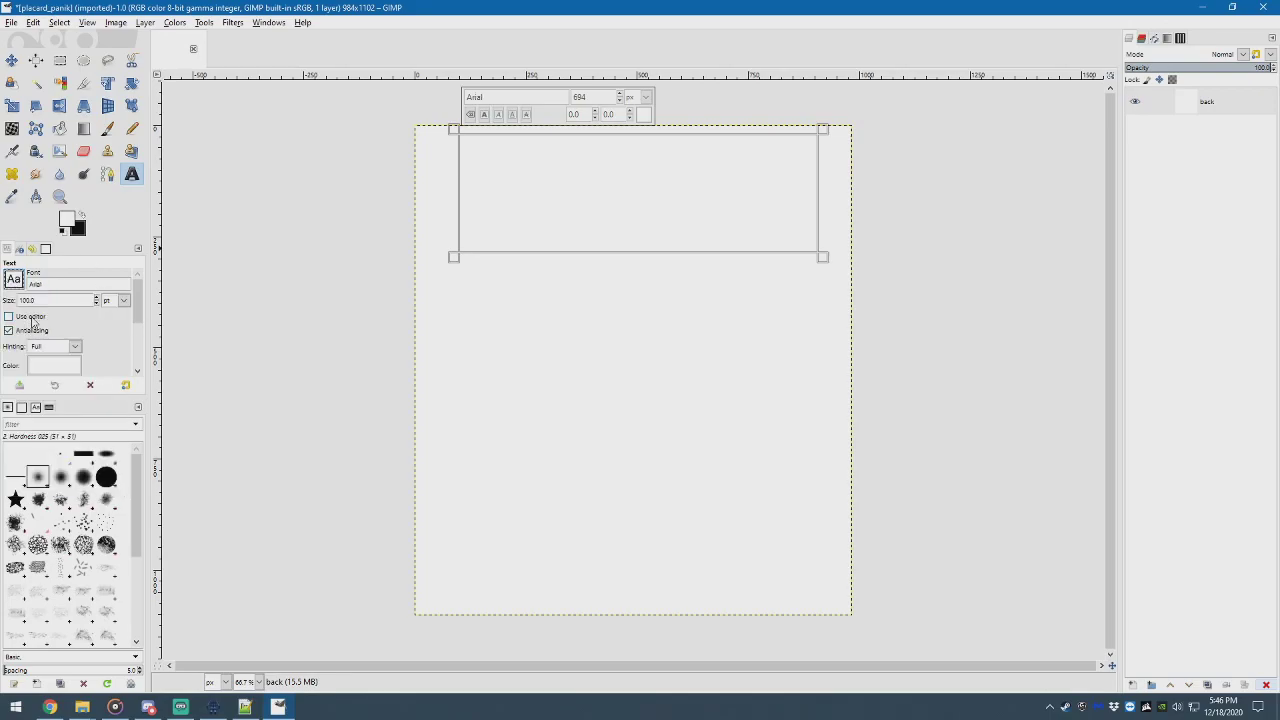
Step: Enter placeholder text in the text box and set the text size to 10 mm
{"action": "left_click", "coordinate": [633, 190]}
{"action": "type", "text": "awd"}
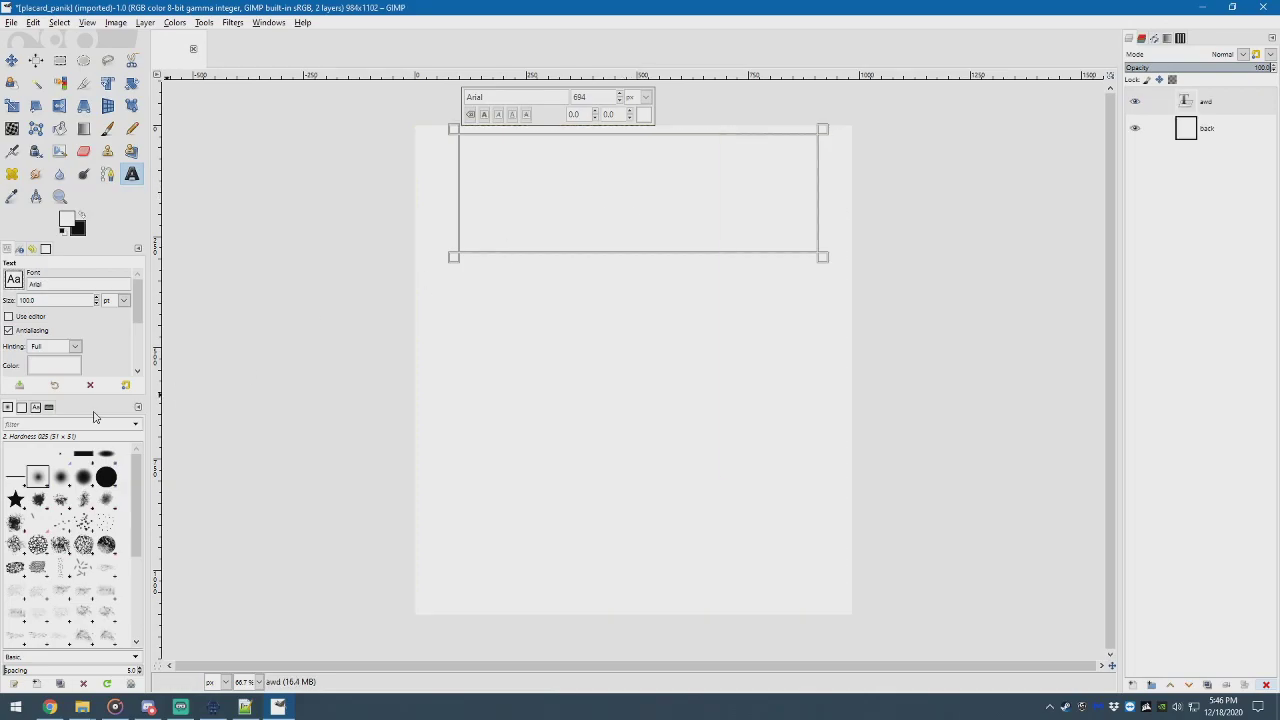
{"action": "left_click", "coordinate": [112, 301]}
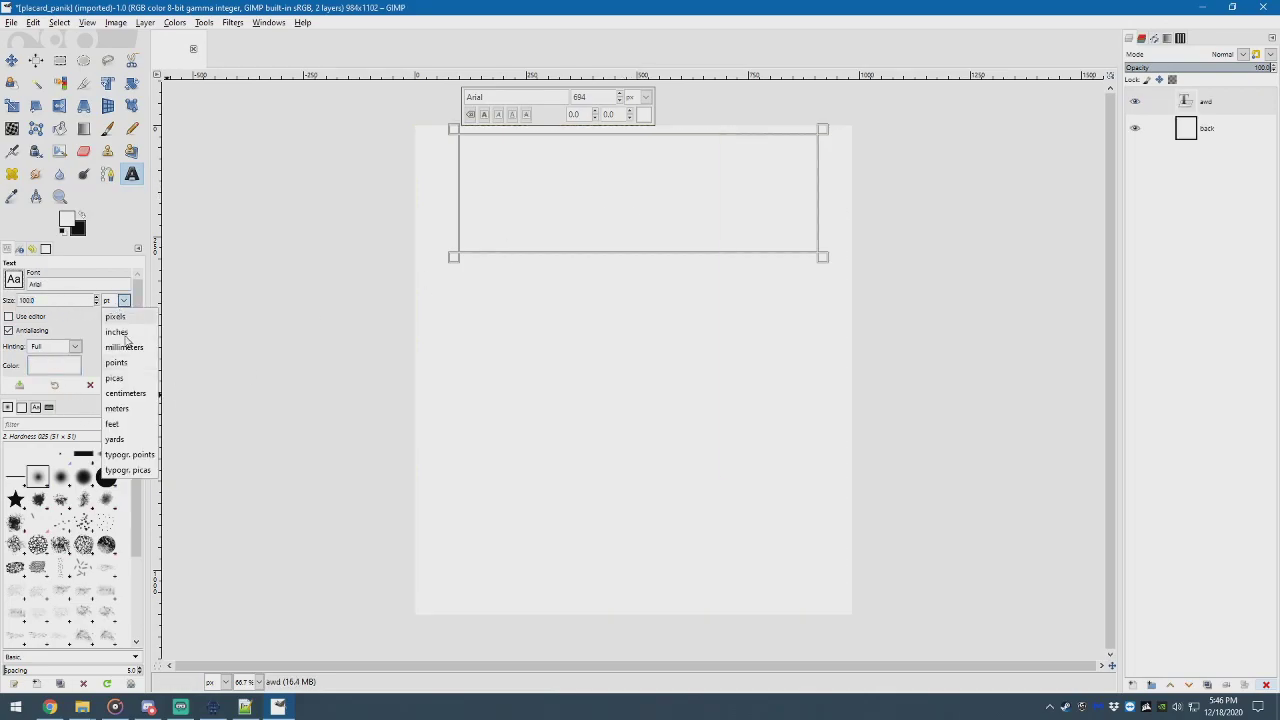
{"action": "left_click", "coordinate": [122, 344]}
{"action": "type", "text": "10"}
{"action": "key", "text": "Return"}
{"action": "type", "text": "awd"}
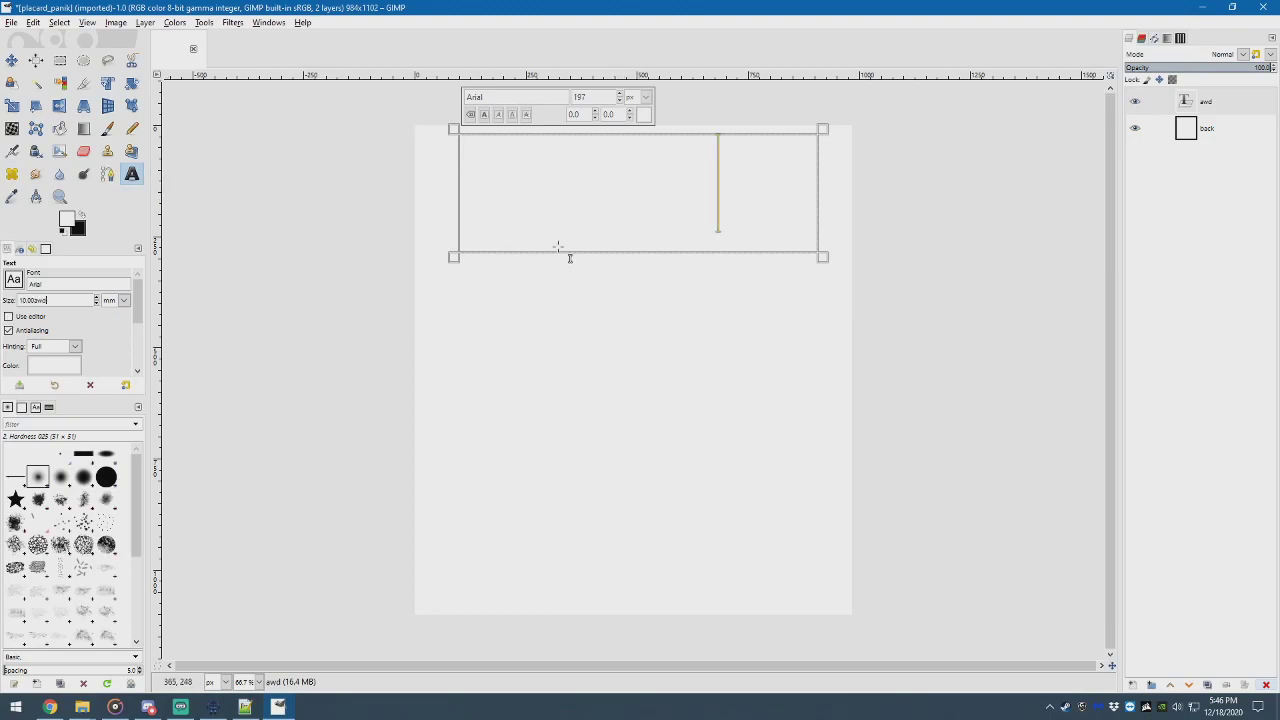
{"action": "left_click", "coordinate": [642, 225]}
{"action": "type", "text": "rgrg"}
Step: Change the placeholder text's colour to black
{"action": "left_click", "coordinate": [54, 365]}
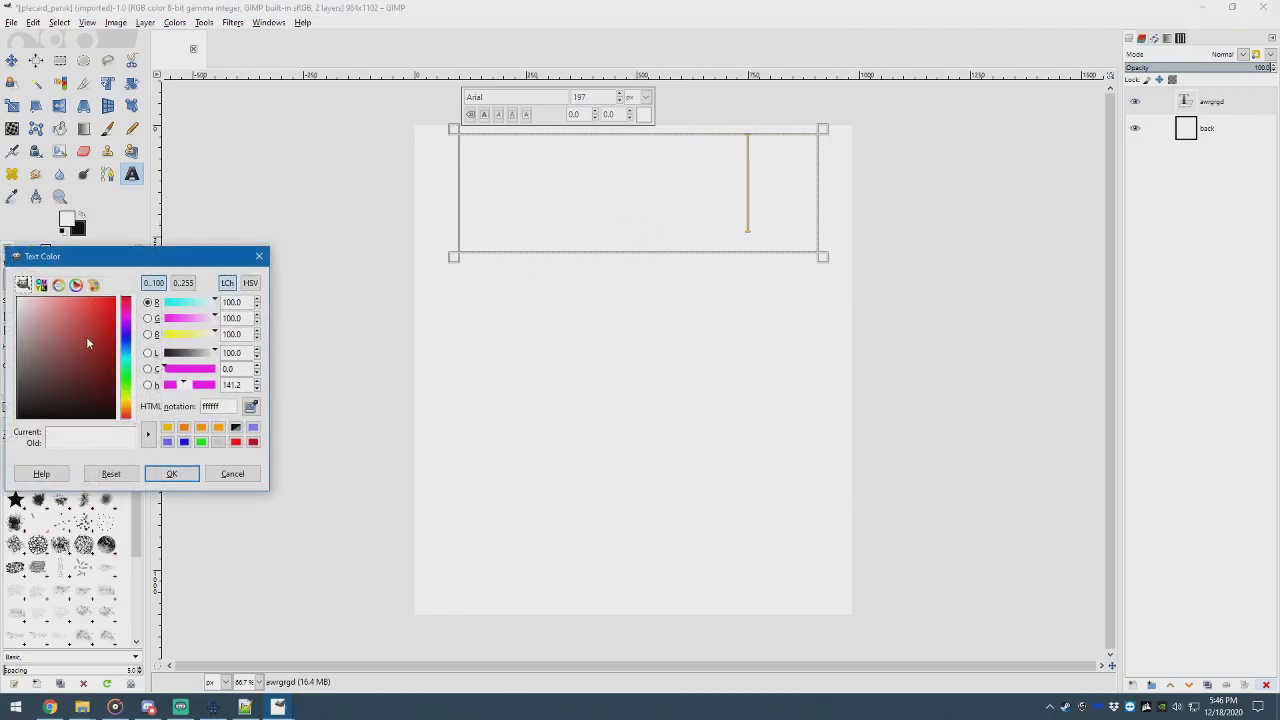
{"action": "left_click_drag", "start_coordinate": [81, 346], "coordinate": [87, 479]}
{"action": "left_click", "coordinate": [189, 472]}
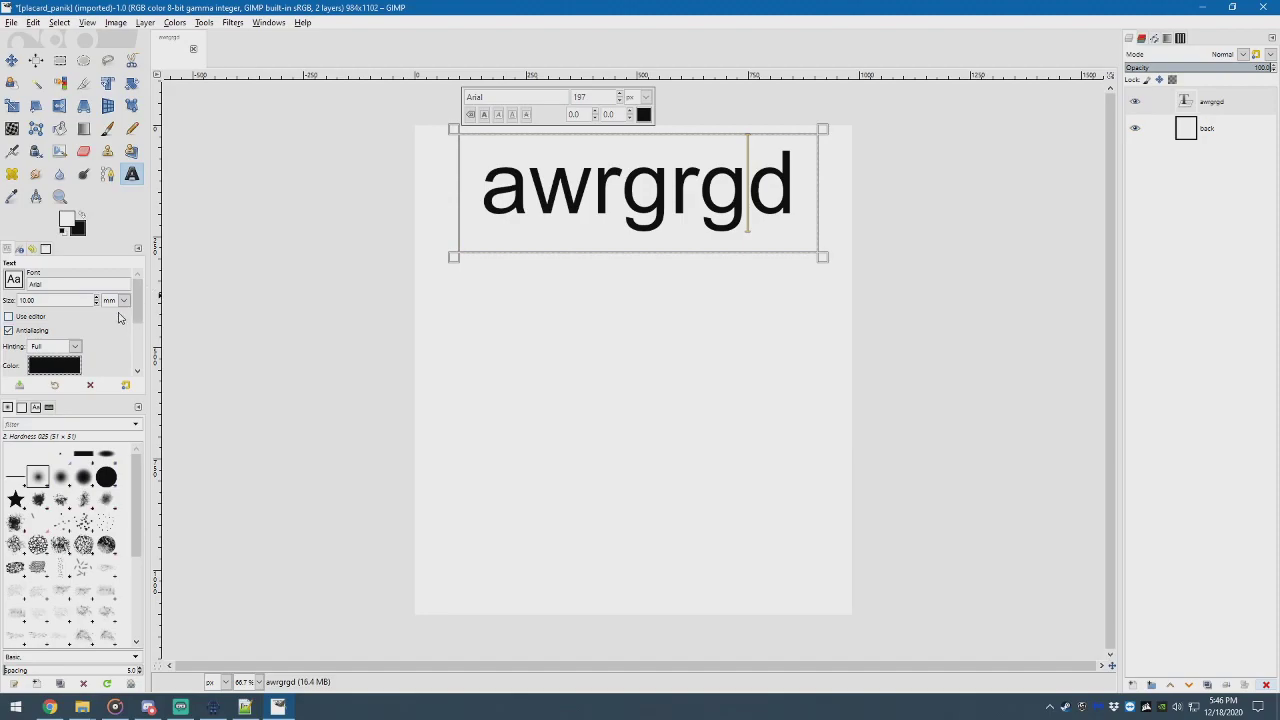
Step: Try a text size of 5 mm and settle on 6 mm
{"action": "left_click", "coordinate": [44, 300]}
{"action": "type", "text": "5"}
{"action": "key", "text": "Return"}
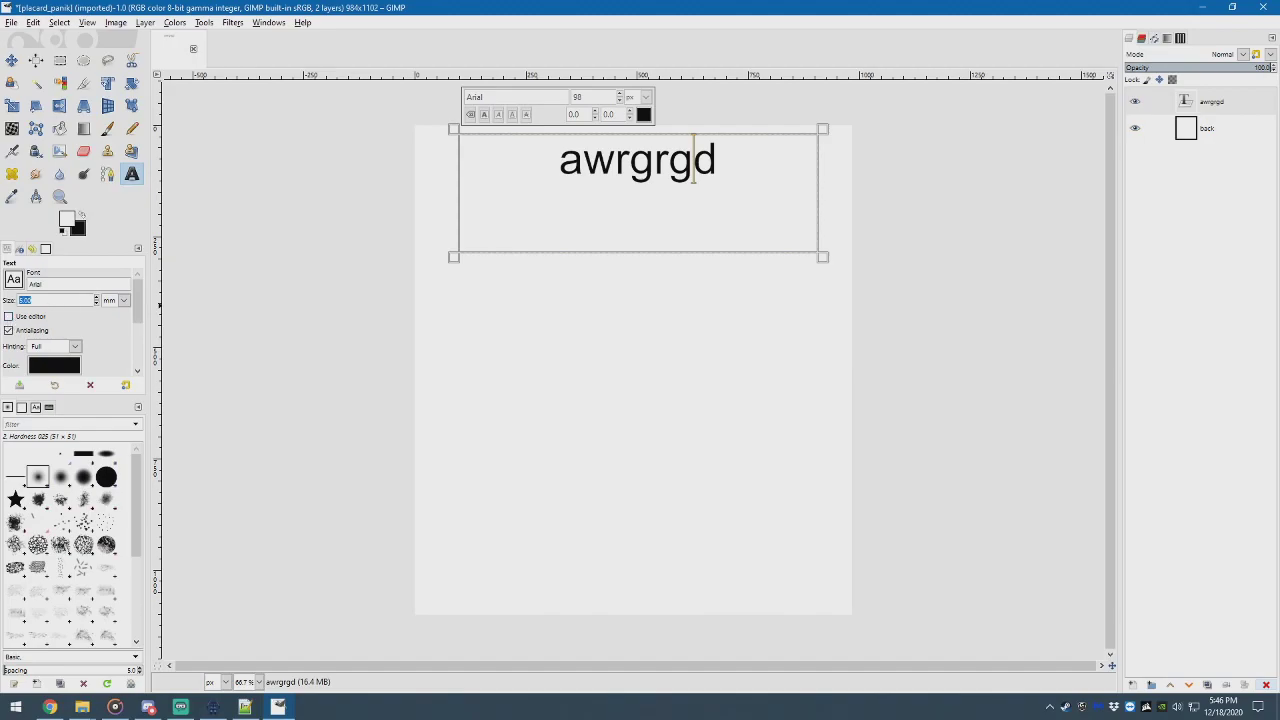
{"action": "type", "text": "6"}
{"action": "key", "text": "Return"}
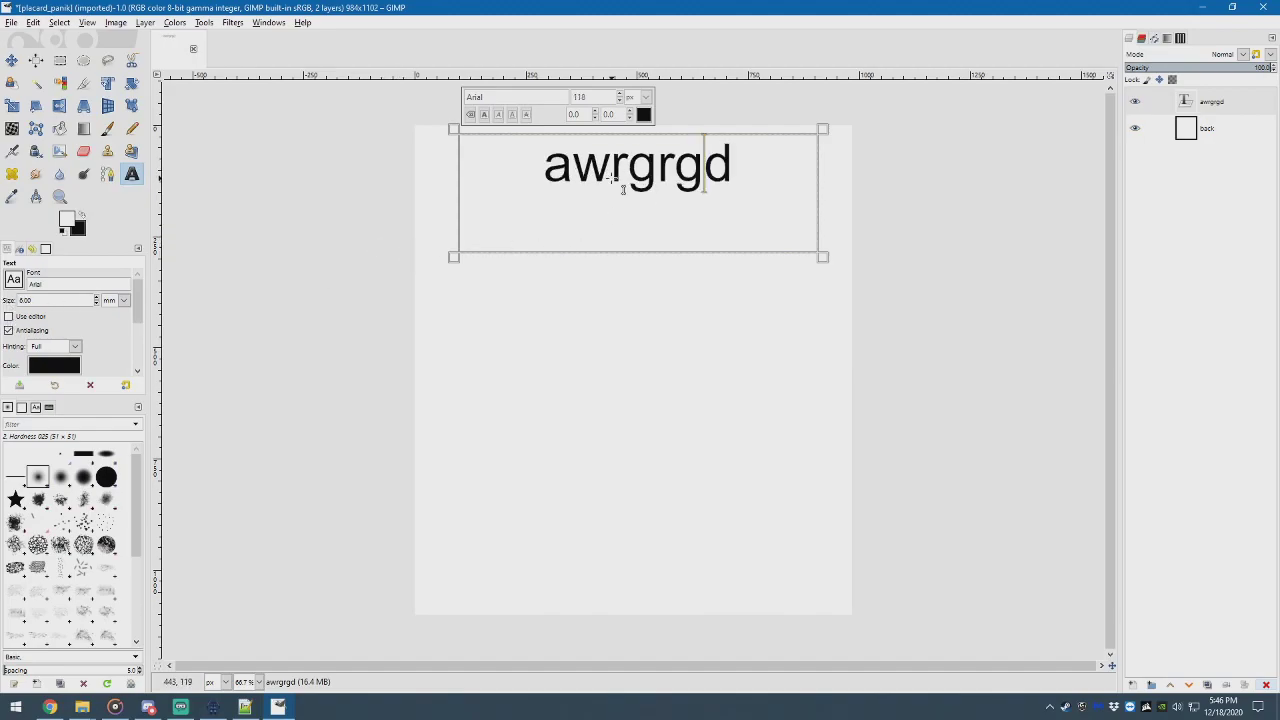
Step: Replace all of the placeholder text with "PANIK"
{"action": "left_click", "coordinate": [767, 180]}
{"action": "left_click_drag", "start_coordinate": [767, 180], "coordinate": [556, 185]}
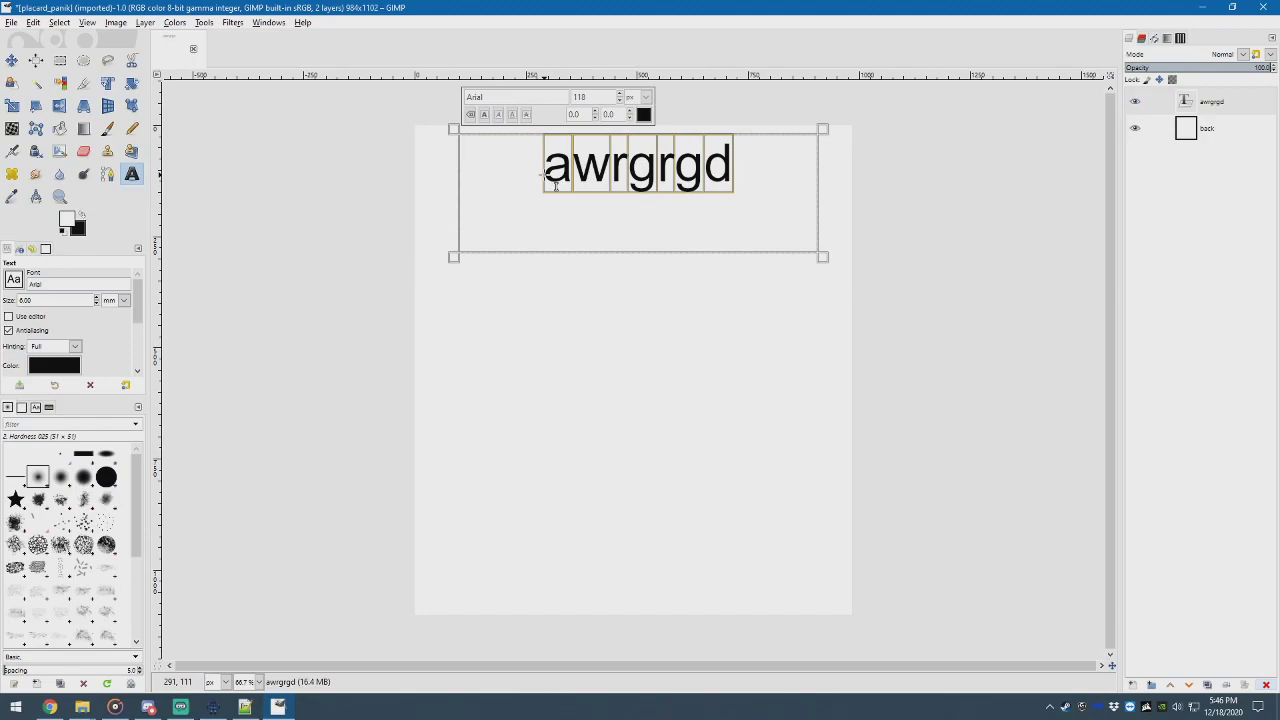
{"action": "type", "text": "PANIK"}
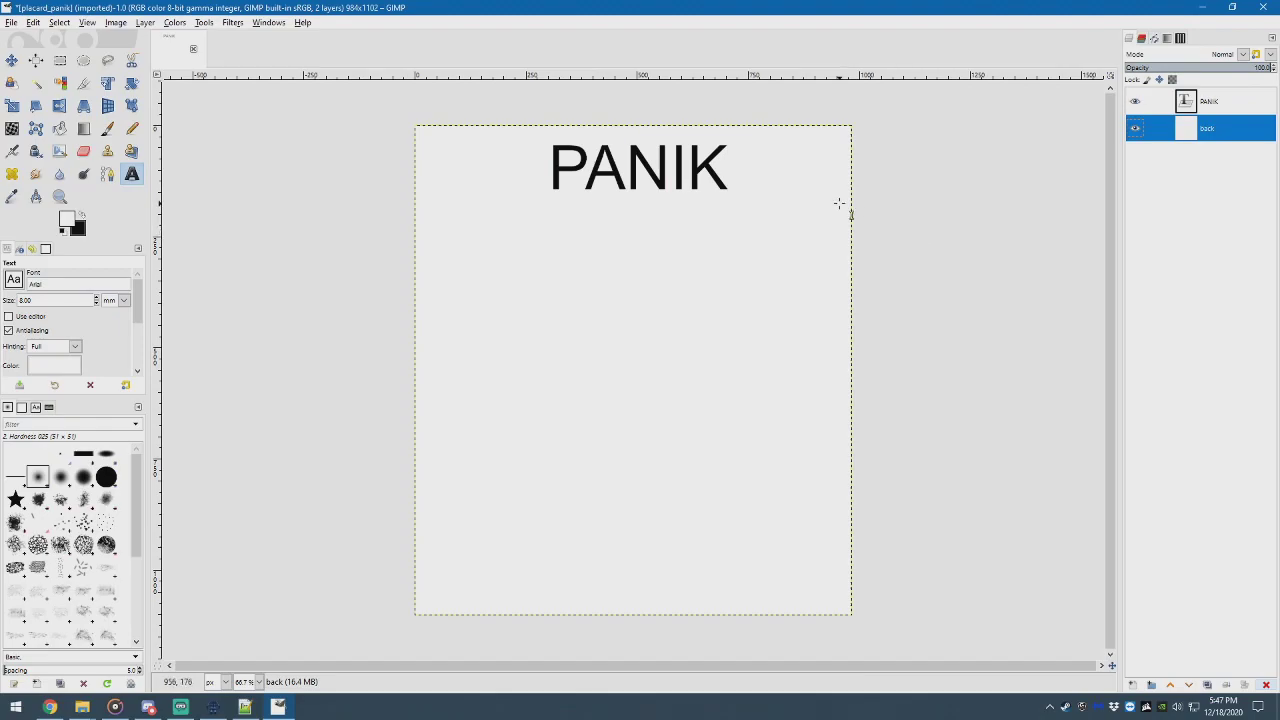
Step: Export the finished image over placard_panik.png and switch back to the NoLimits 2 park editor
{"action": "scroll", "coordinate": [802, 228], "scroll_direction": "down", "scroll_amount": 2, "text": "ctrl"}
{"action": "scroll", "coordinate": [805, 235], "scroll_direction": "up", "scroll_amount": 1, "text": "ctrl"}
{"action": "left_click", "coordinate": [11, 22]}
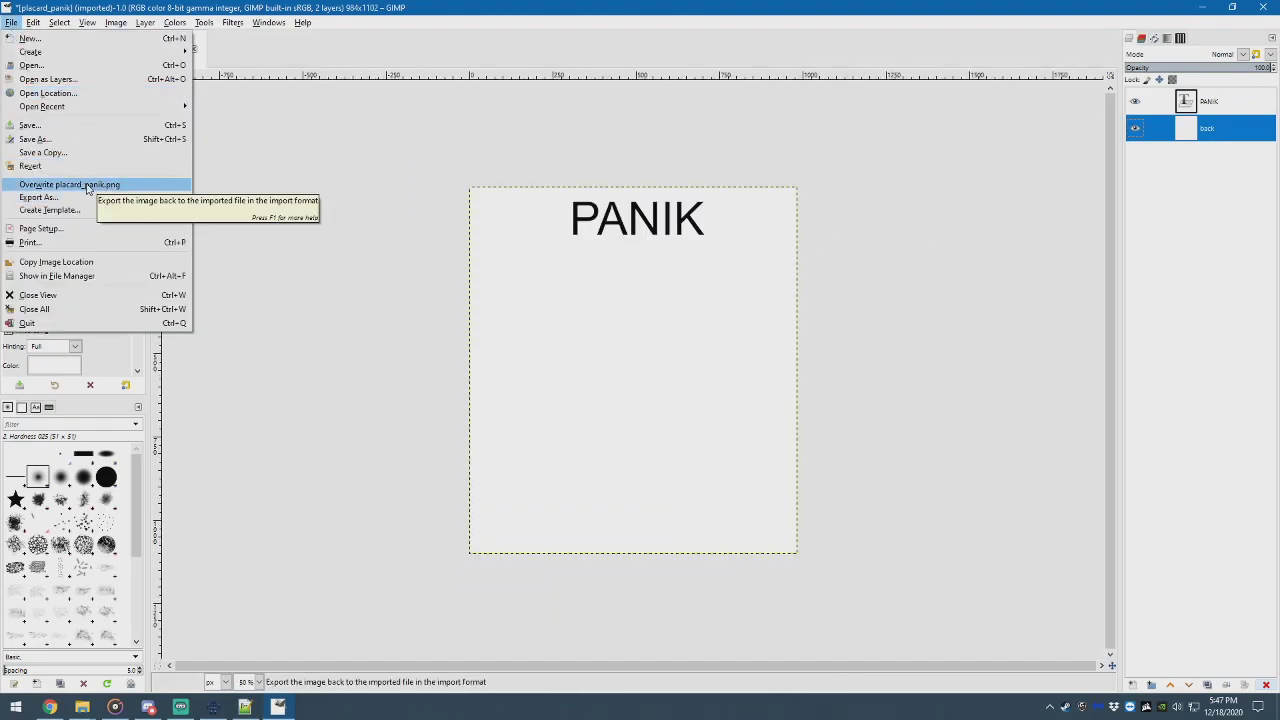
{"action": "left_click", "coordinate": [109, 189]}
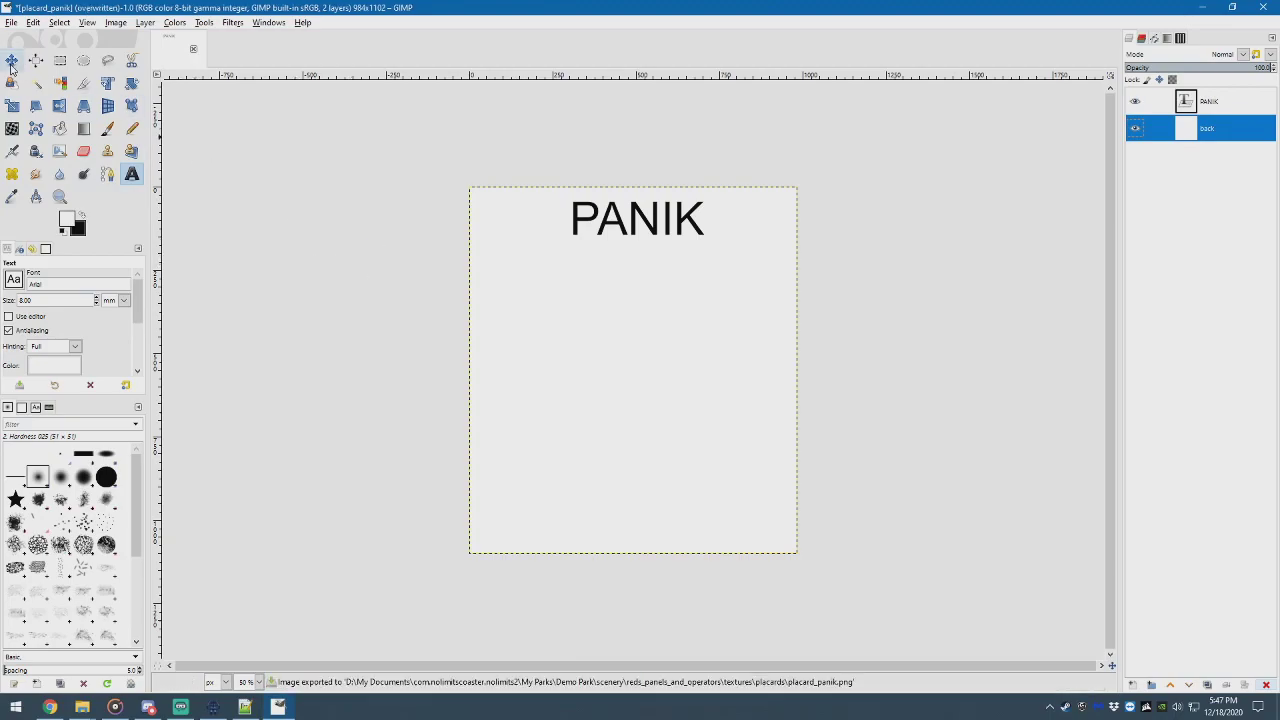
{"action": "left_click", "coordinate": [1200, 12]}
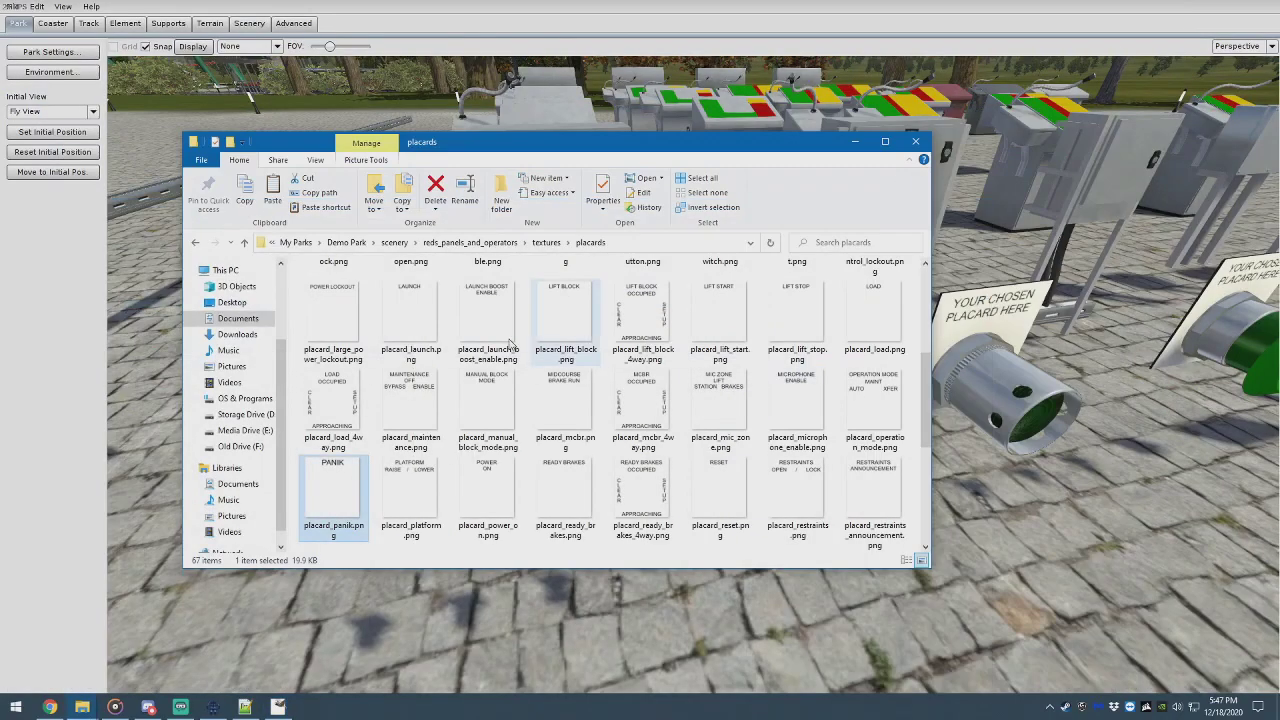
{"action": "left_click", "coordinate": [866, 137]}
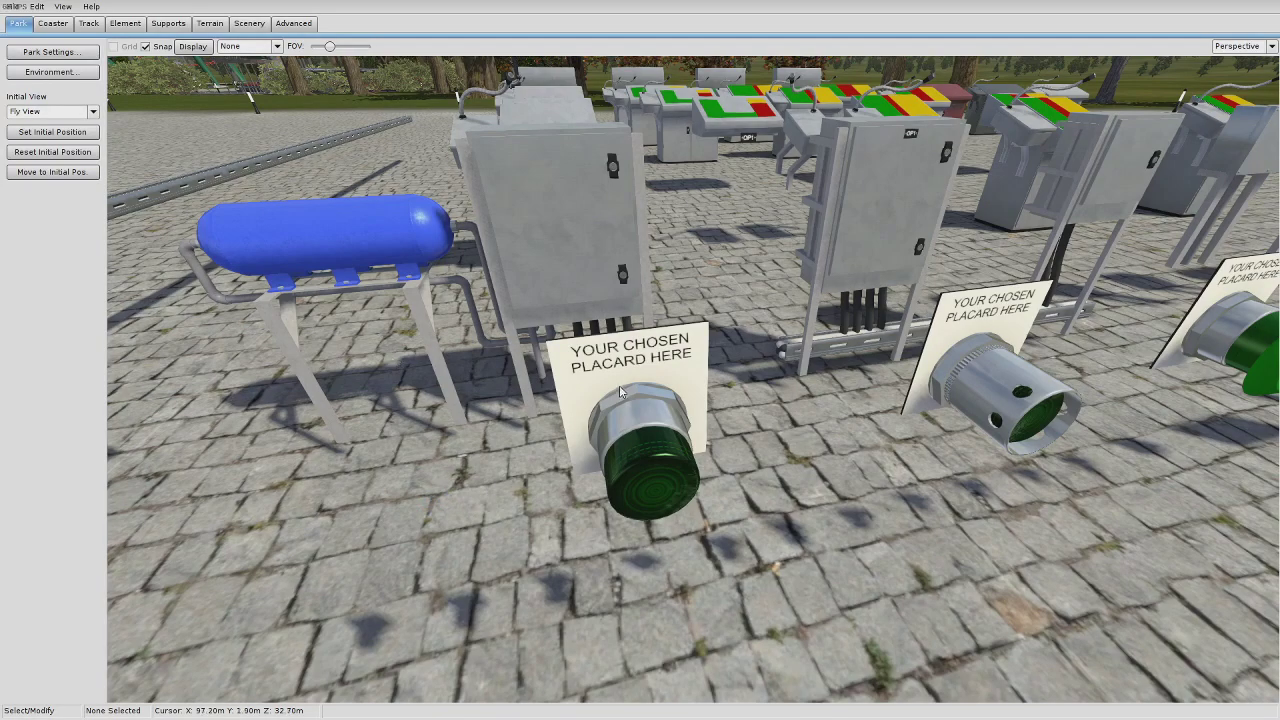
Step: Select the pilot light with the yellow placard and open its scenery object in the NL2SCO Editor
{"action": "left_click", "coordinate": [617, 397]}
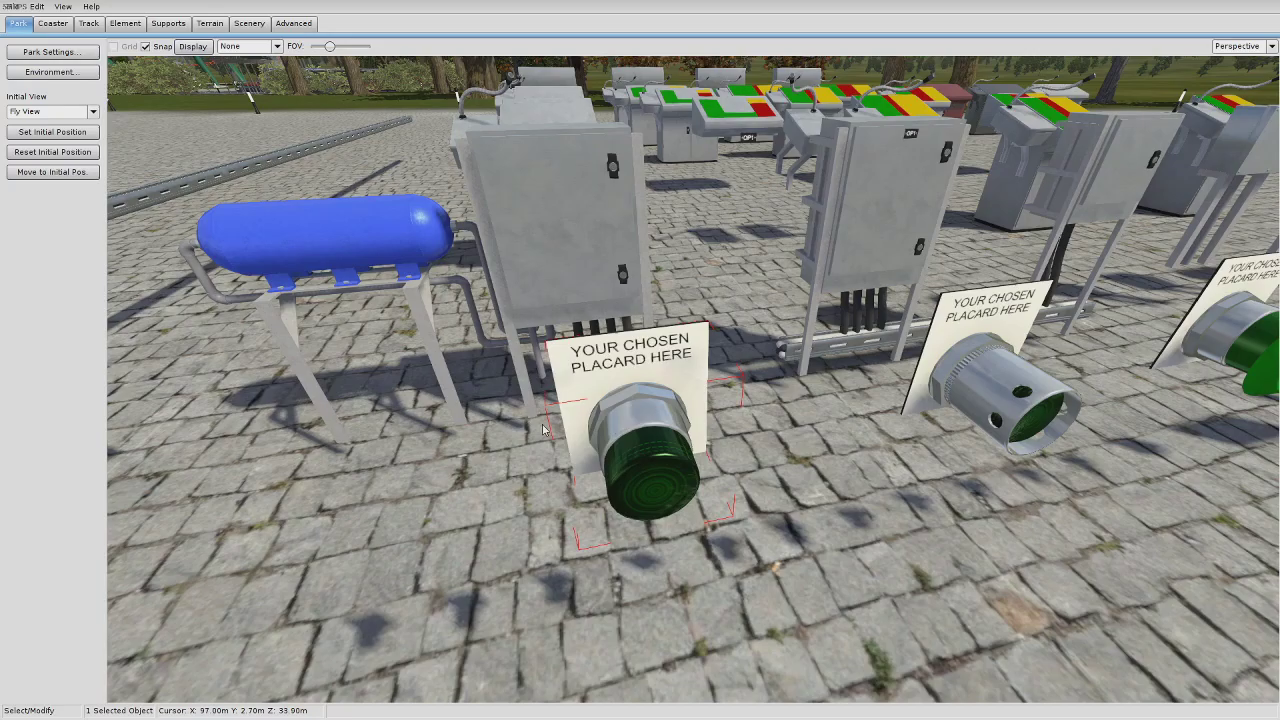
{"action": "right_click_drag", "start_coordinate": [543, 430], "coordinate": [606, 366]}
{"action": "key", "text": "s"}
{"action": "key", "text": "w"}
{"action": "key", "text": "w"}
{"action": "key", "text": "s"}
{"action": "key", "text": "w"}
{"action": "left_click", "coordinate": [676, 369]}
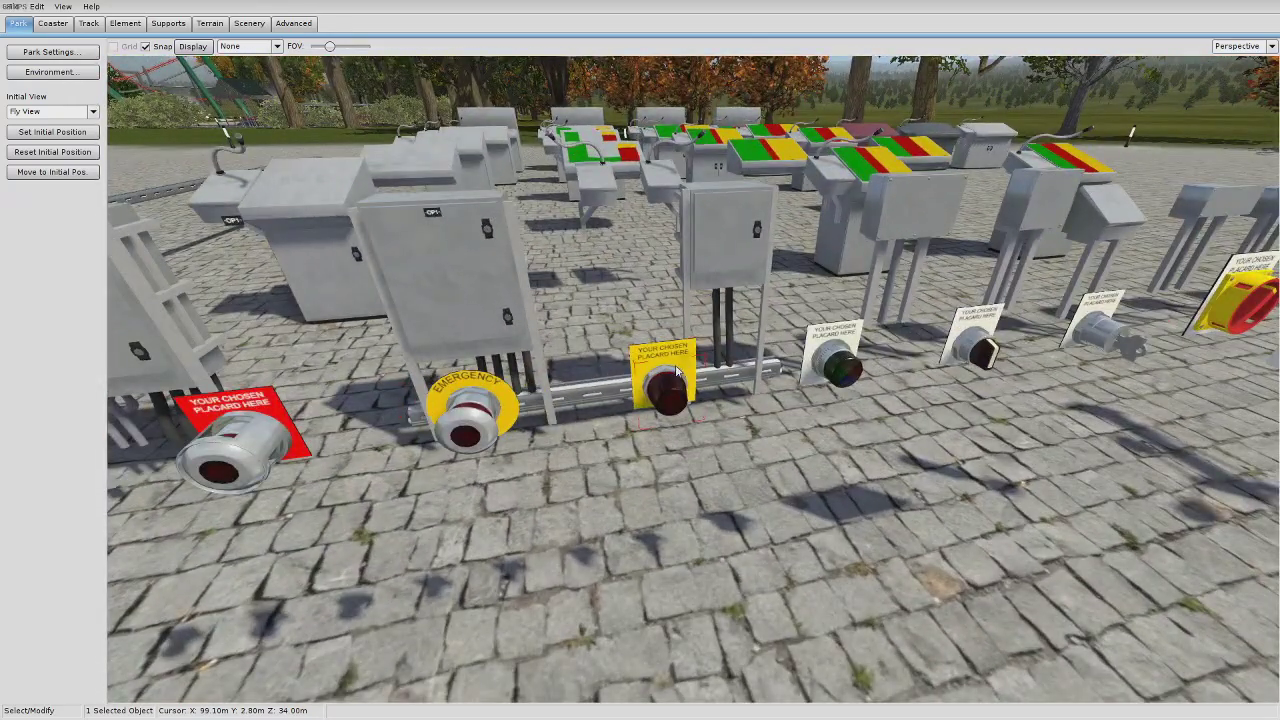
{"action": "left_click", "coordinate": [246, 24]}
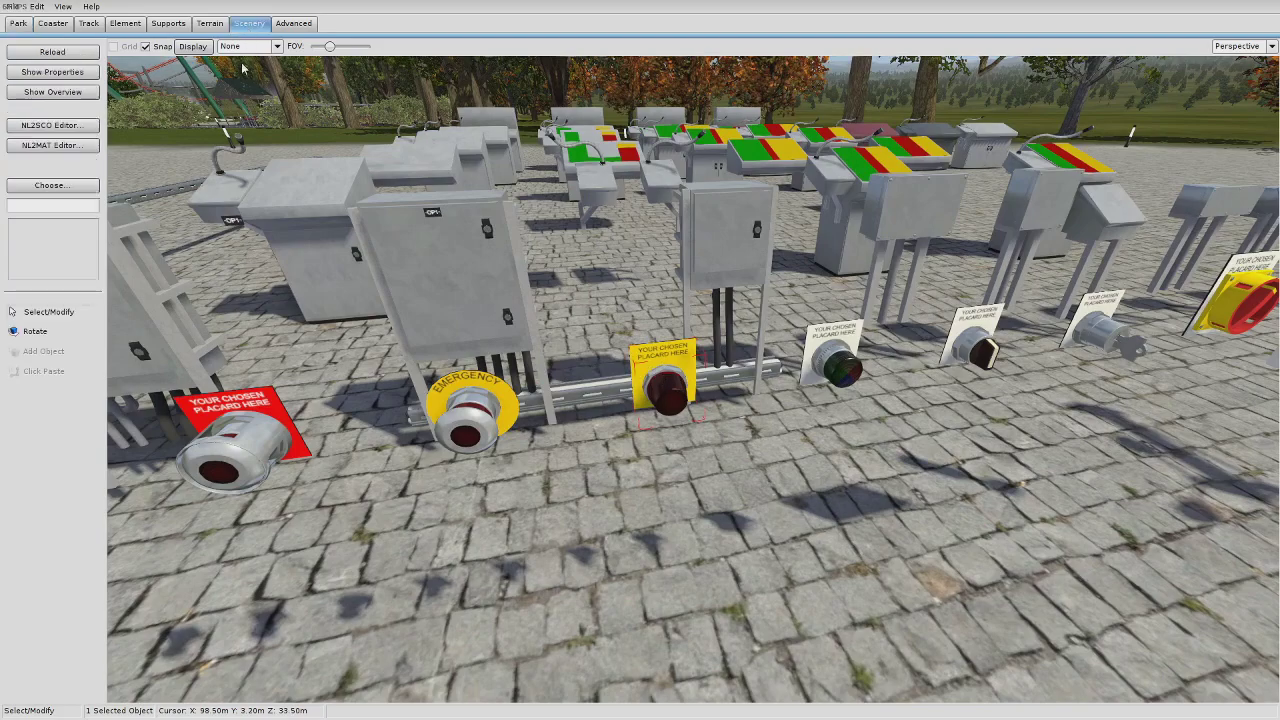
{"action": "left_click", "coordinate": [55, 126]}
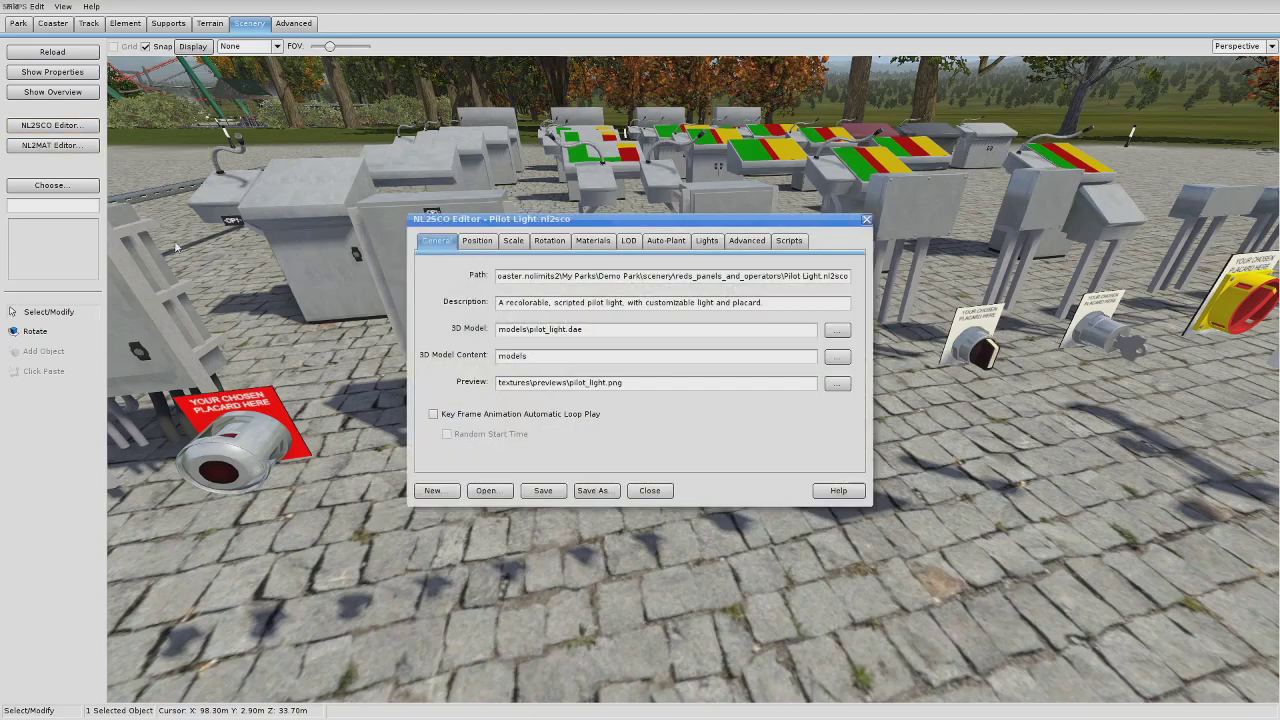
Step: Open the pilot light's placard material for editing and bring up the setup of Texture Unit 0
{"action": "left_click", "coordinate": [593, 241]}
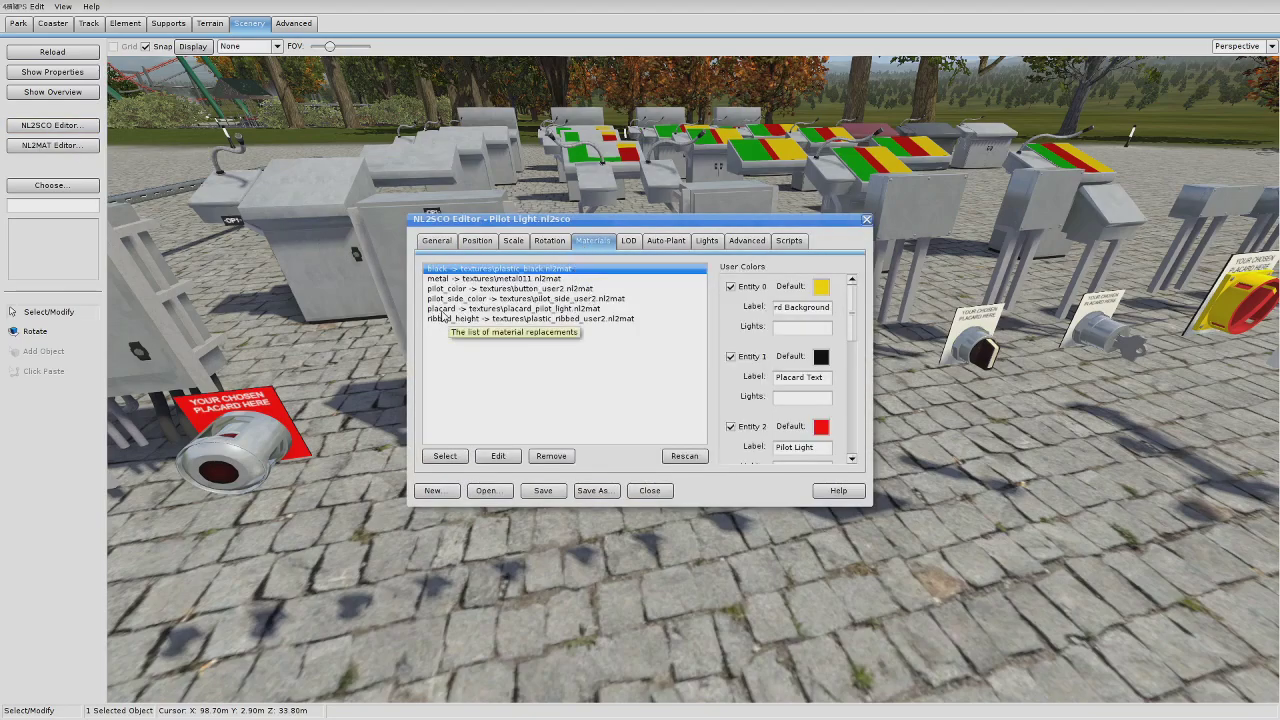
{"action": "left_click", "coordinate": [550, 311]}
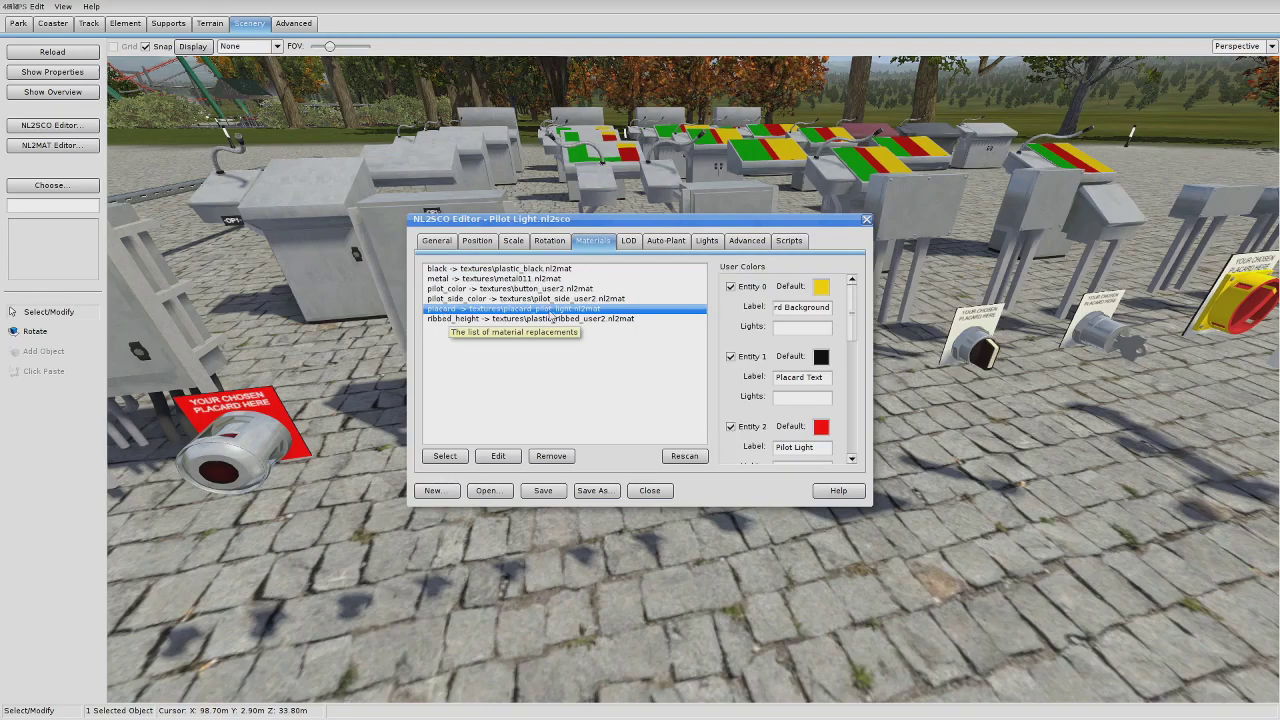
{"action": "left_click", "coordinate": [498, 456]}
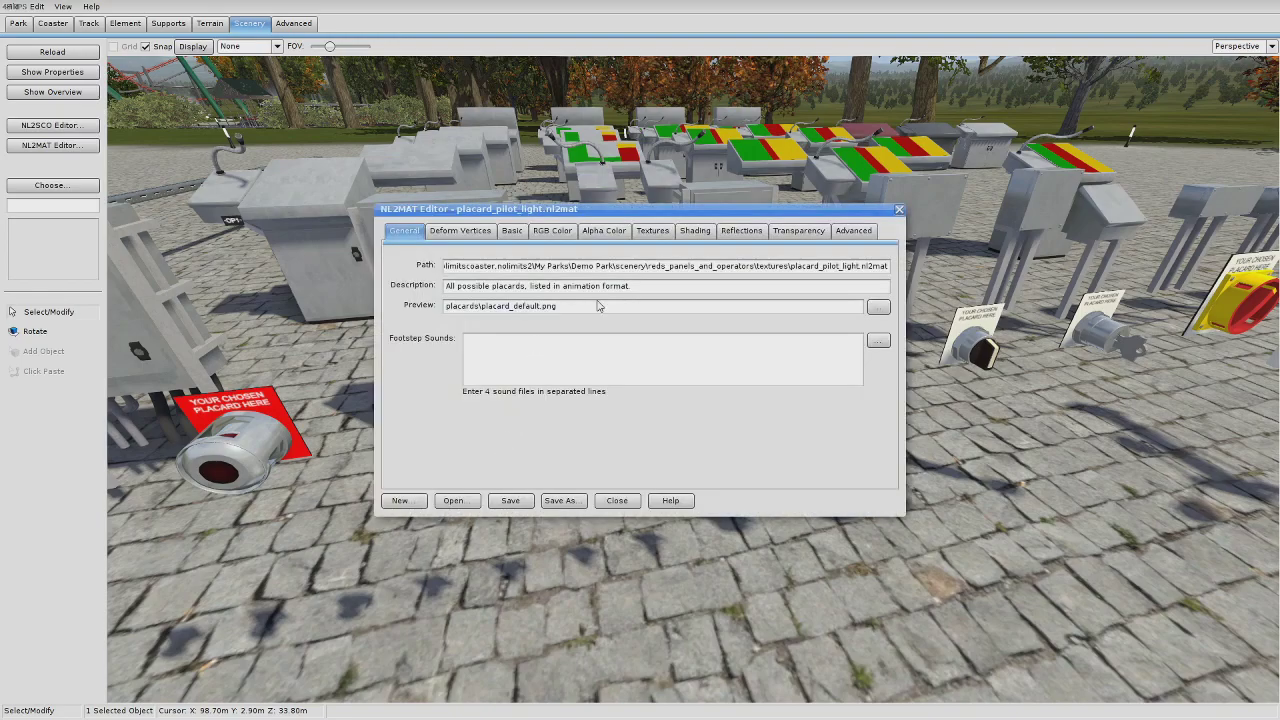
{"action": "left_click", "coordinate": [648, 232]}
{"action": "left_click", "coordinate": [510, 272]}
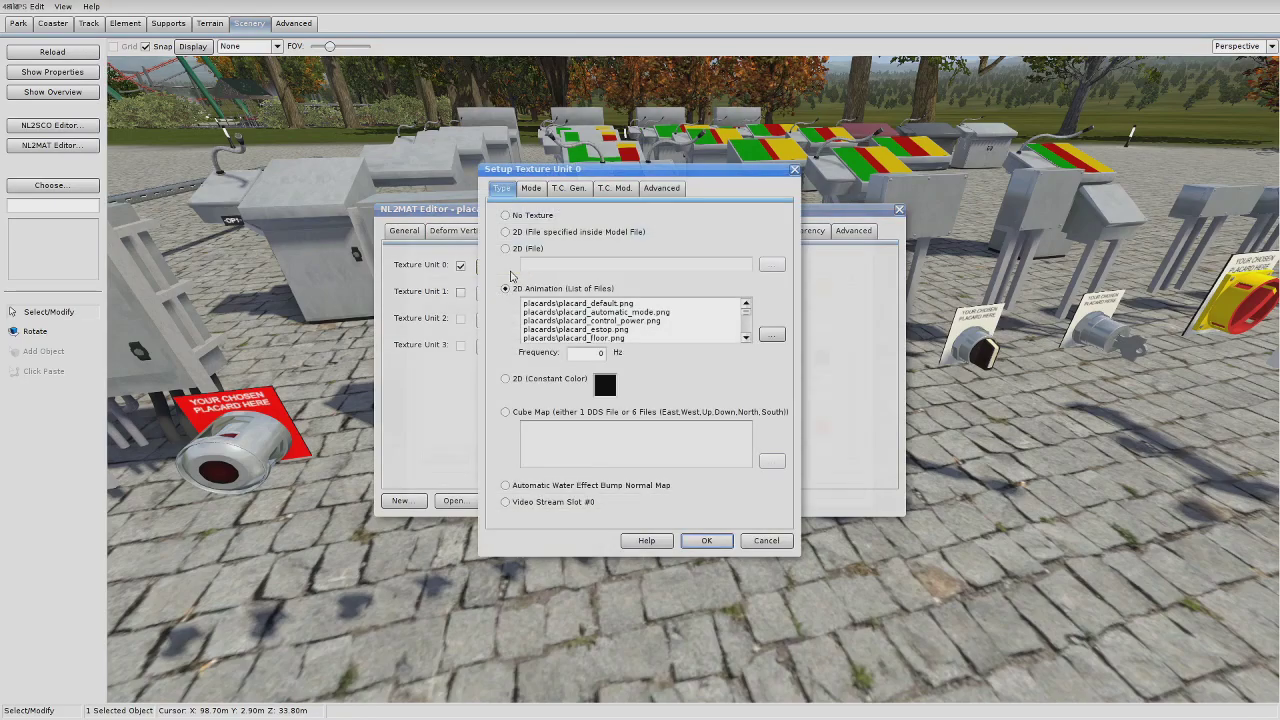
Step: Append placards\placard_panik.png to the end of the 2D animation file list, then save and close the placard material
{"action": "scroll", "coordinate": [645, 337], "scroll_direction": "down", "scroll_amount": 5}
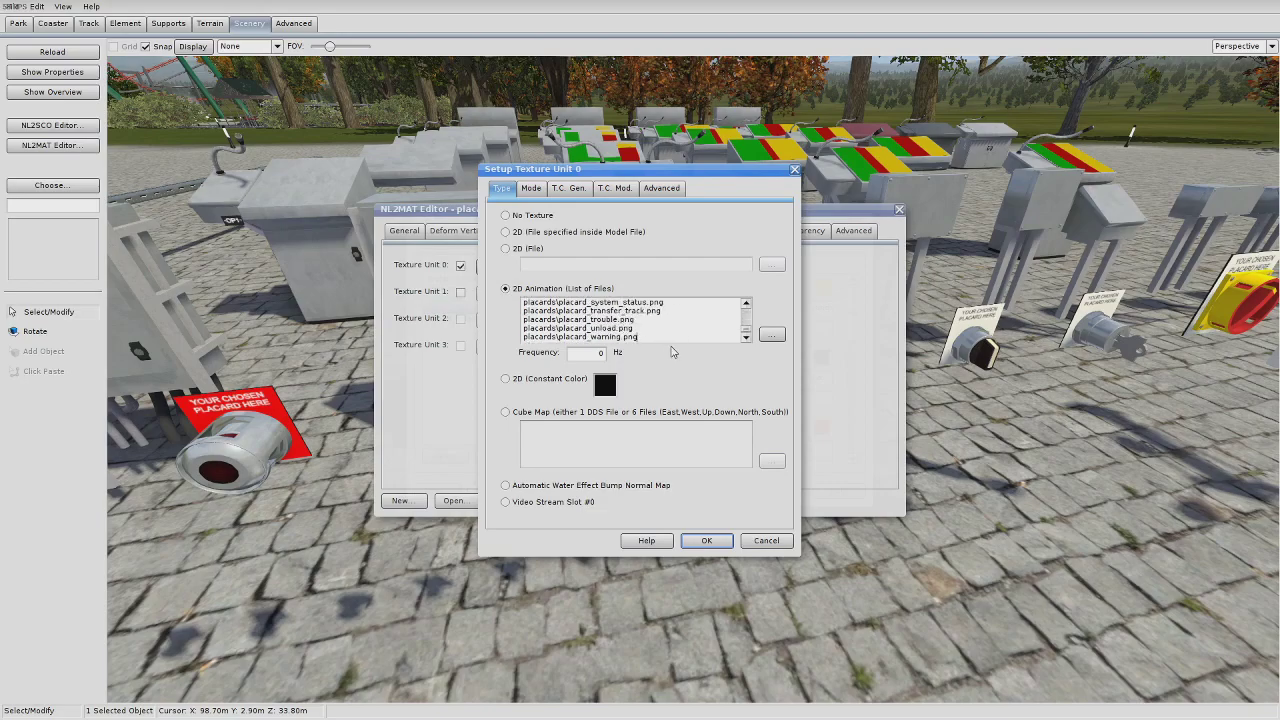
{"action": "scroll", "coordinate": [672, 352], "scroll_direction": "down", "scroll_amount": 1}
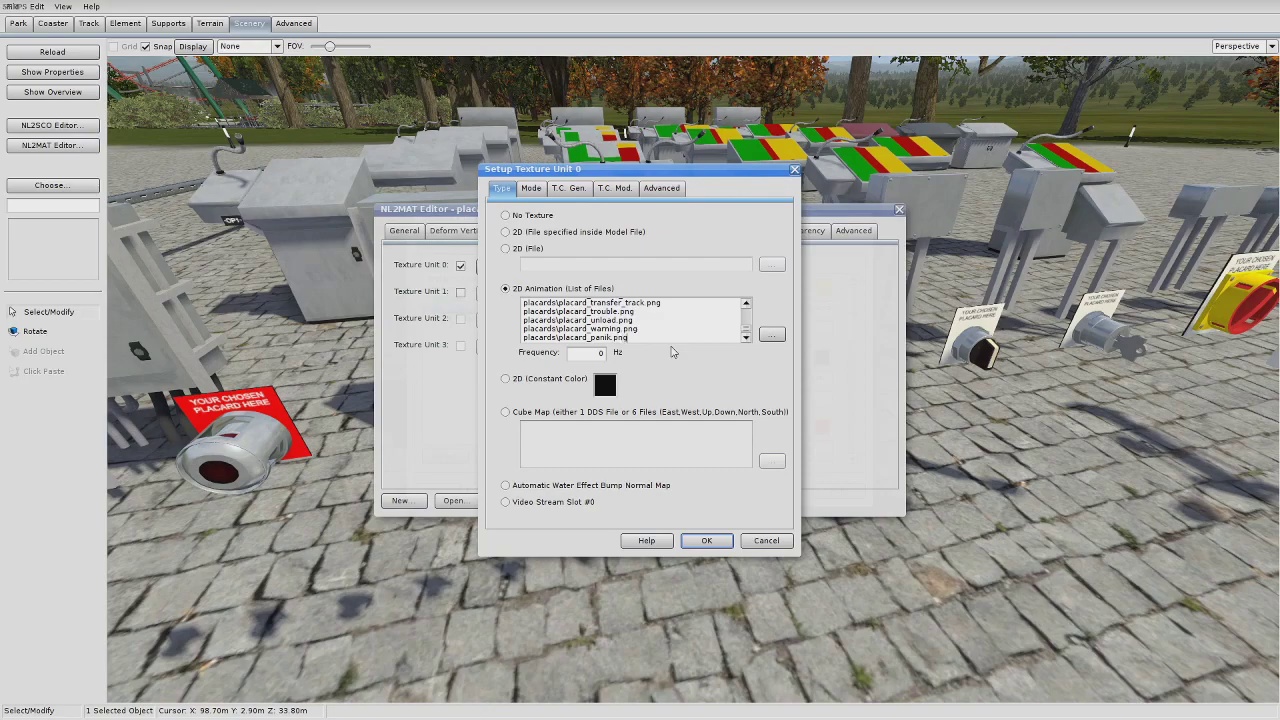
{"action": "left_click", "coordinate": [706, 541]}
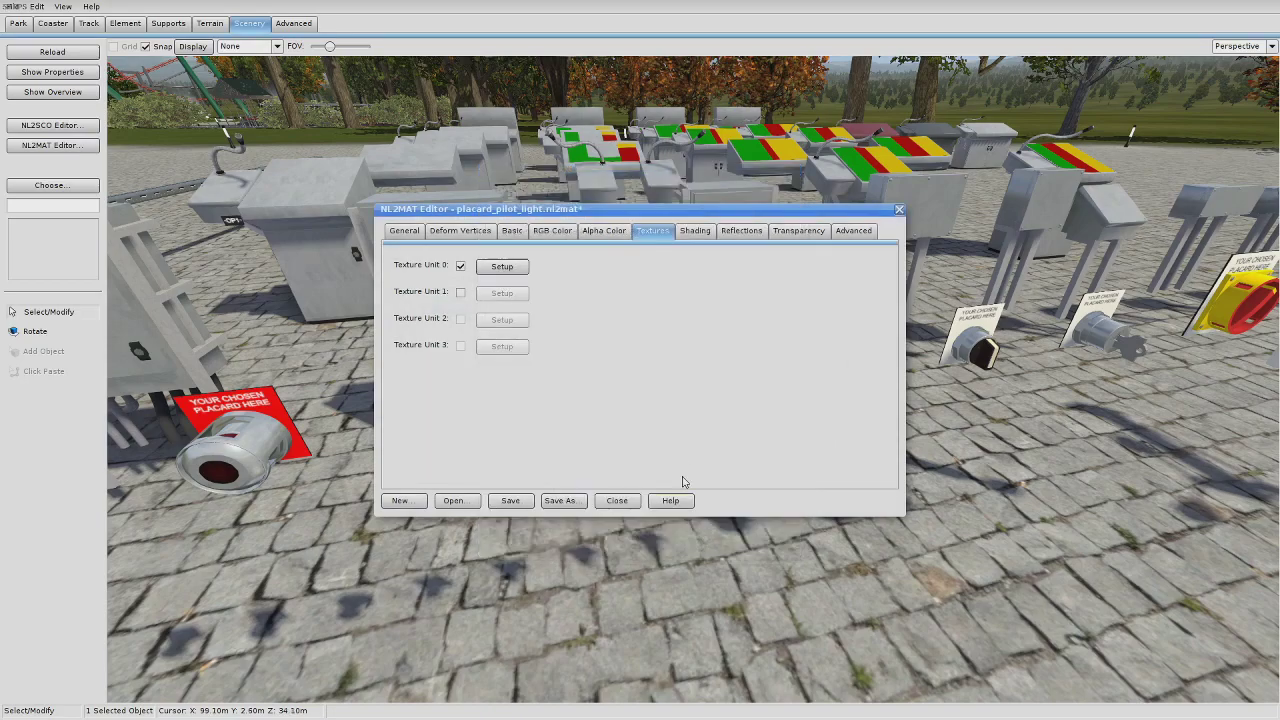
{"action": "left_click", "coordinate": [528, 497]}
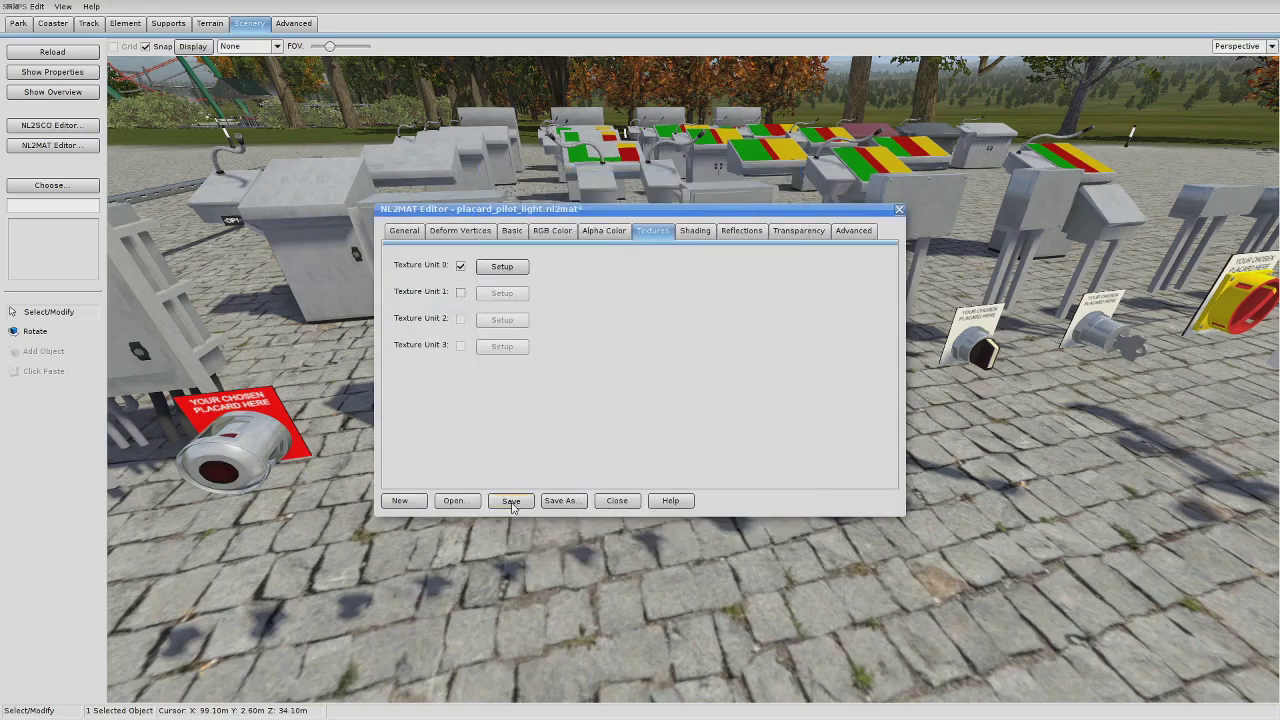
{"action": "left_click", "coordinate": [899, 211]}
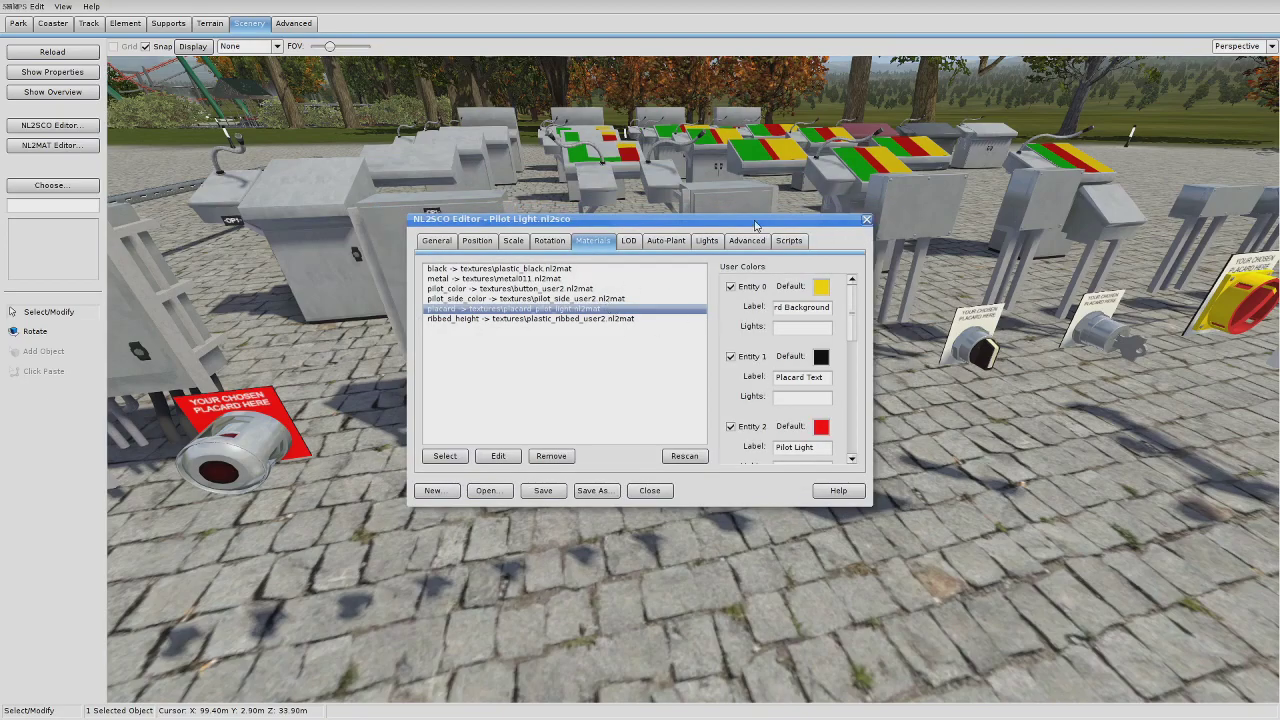
Step: Add a bool parameter with the ID placard19 to the PilotLight script
{"action": "left_click_drag", "start_coordinate": [756, 226], "coordinate": [766, 221]}
{"action": "left_click", "coordinate": [799, 240]}
{"action": "scroll", "coordinate": [818, 338], "scroll_direction": "down", "scroll_amount": 5}
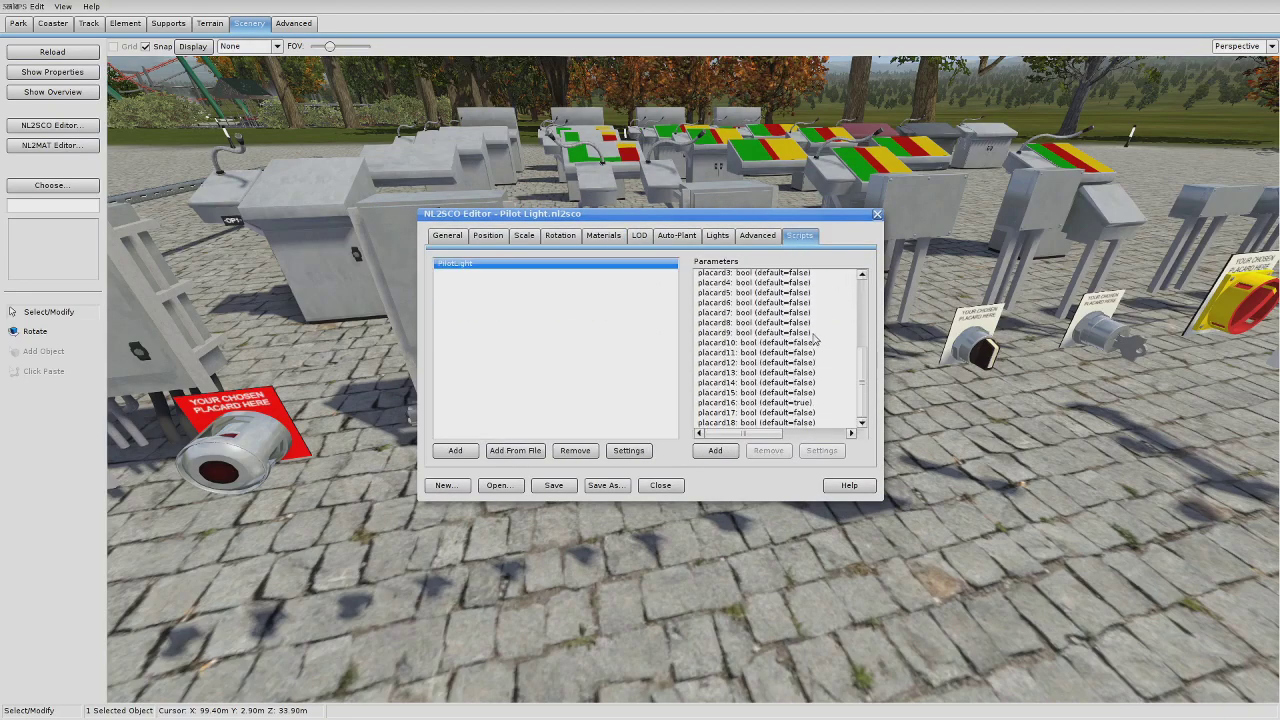
{"action": "scroll", "coordinate": [743, 332], "scroll_direction": "up", "scroll_amount": 2}
{"action": "left_click", "coordinate": [711, 423]}
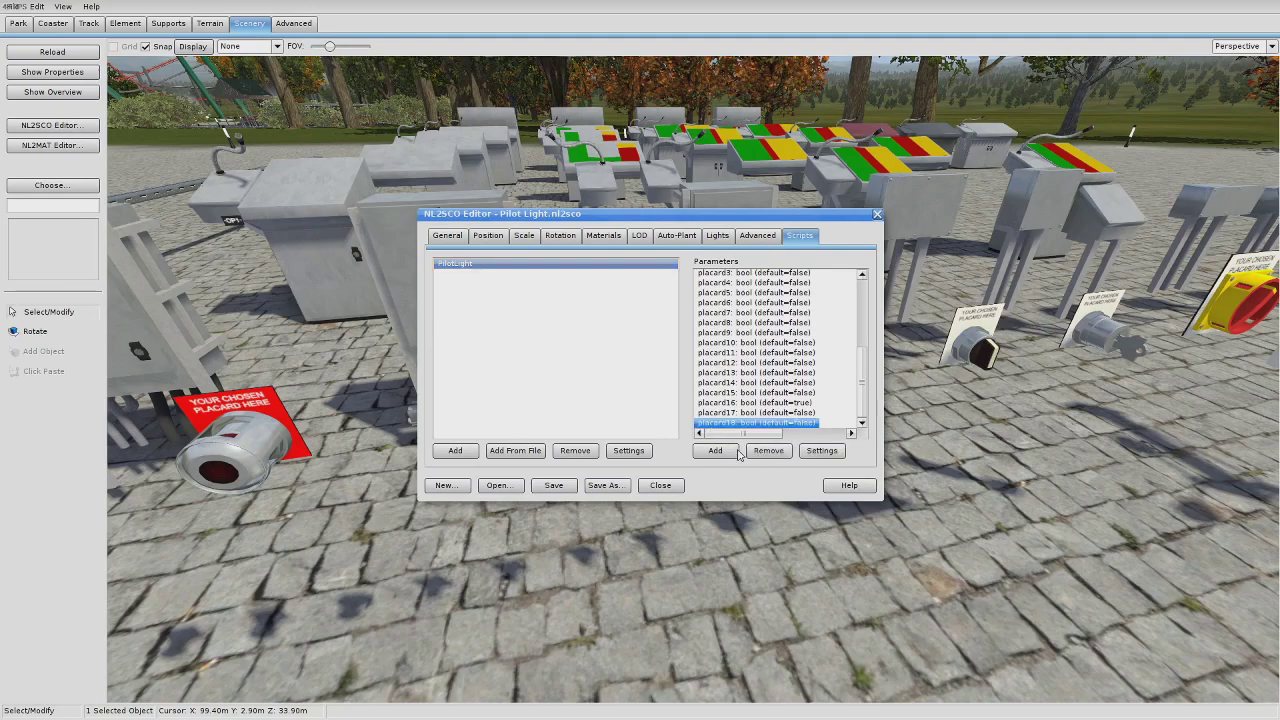
{"action": "left_click", "coordinate": [716, 450]}
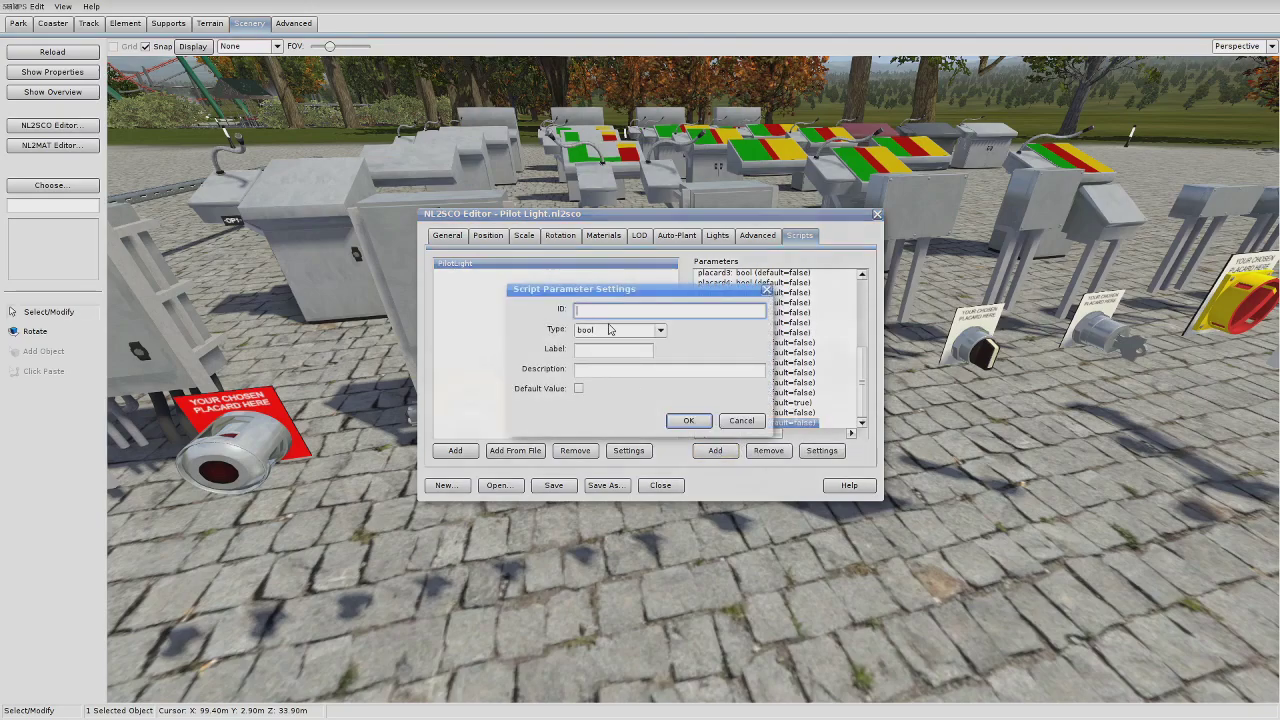
{"action": "type", "text": "placard19"}
Step: Label the placard19 parameter "Panik" with its default value off, then save and close the pilot light object
{"action": "left_click_drag", "start_coordinate": [606, 290], "coordinate": [608, 278]}
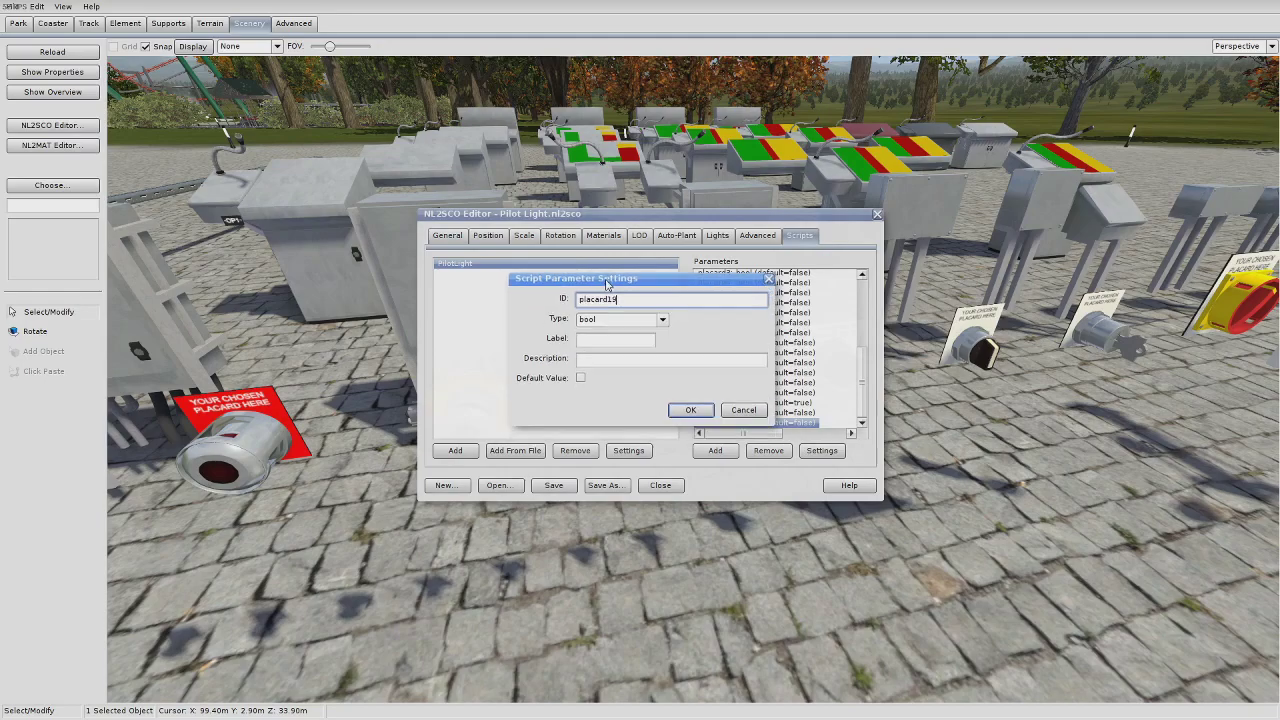
{"action": "left_click", "coordinate": [598, 340]}
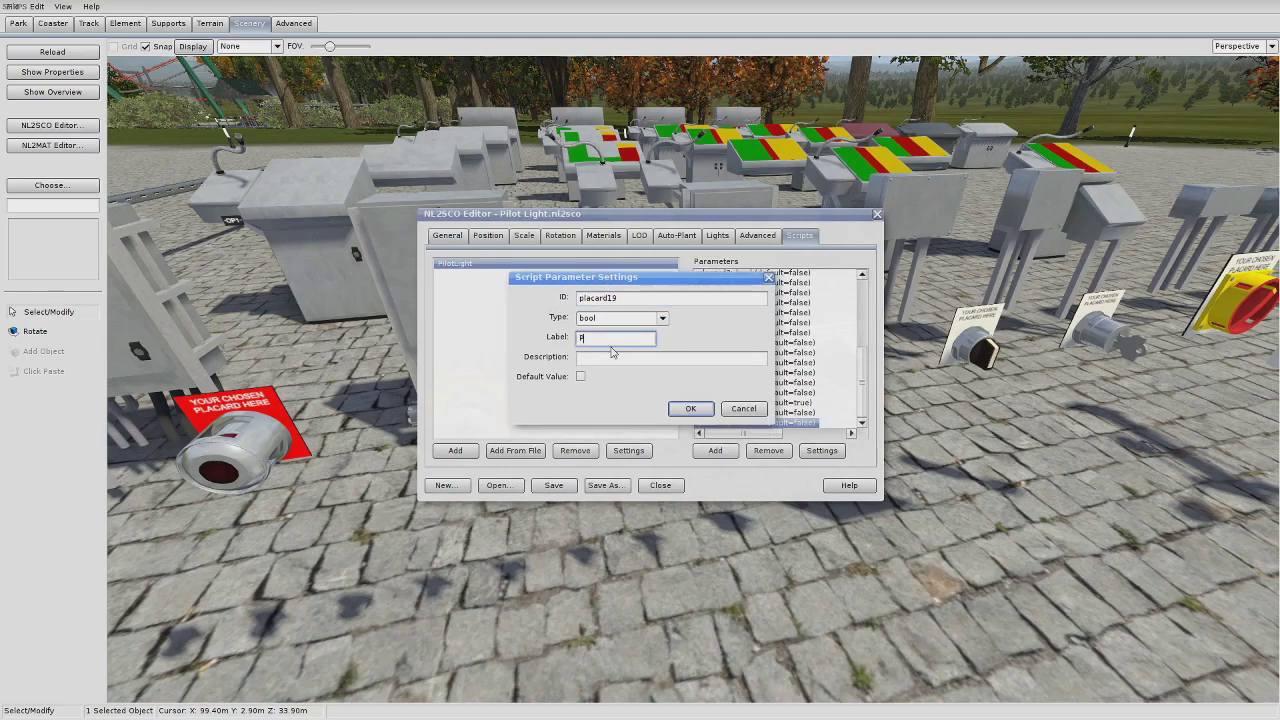
{"action": "type", "text": "Panik"}
{"action": "left_click", "coordinate": [628, 362]}
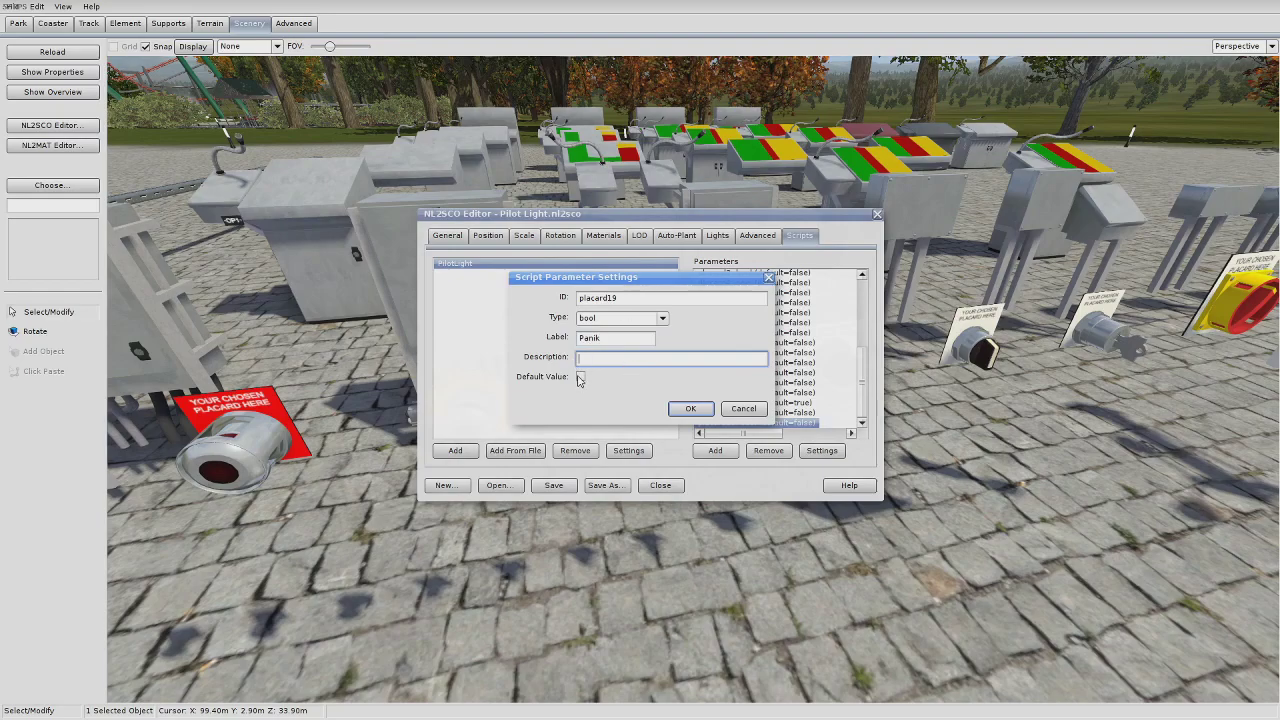
{"action": "left_click_drag", "start_coordinate": [617, 282], "coordinate": [622, 286]}
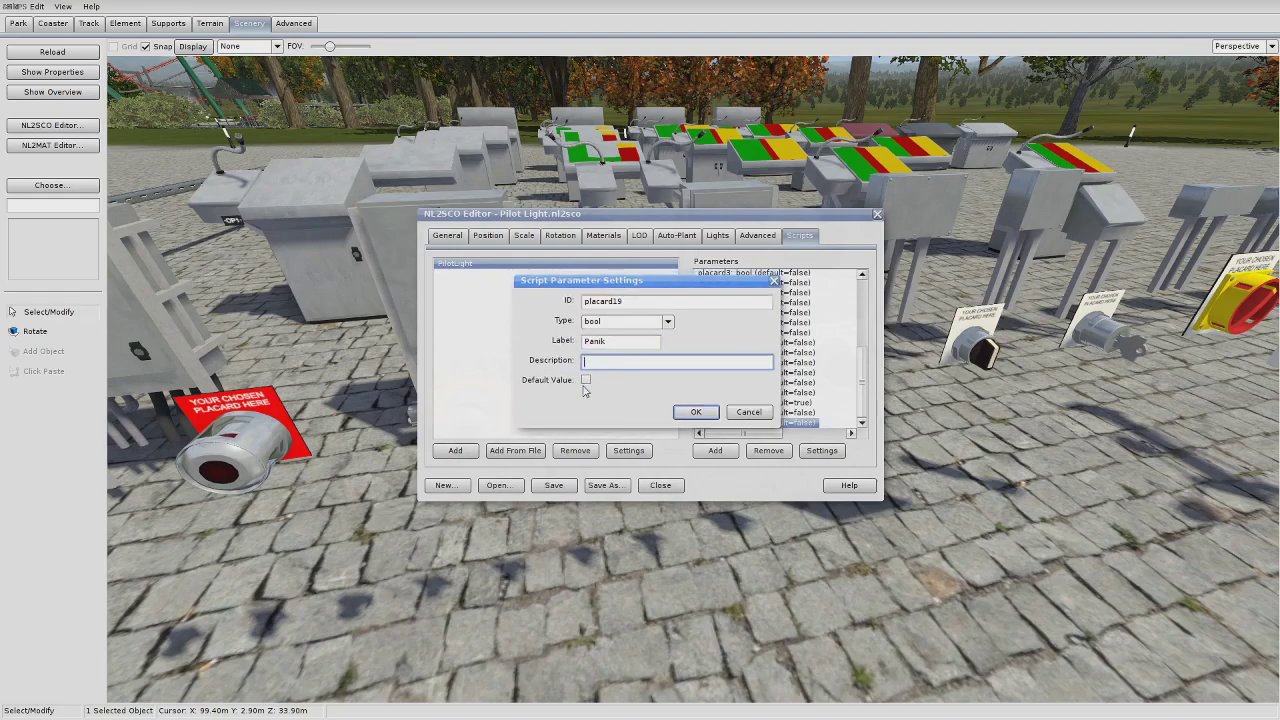
{"action": "left_click", "coordinate": [697, 413]}
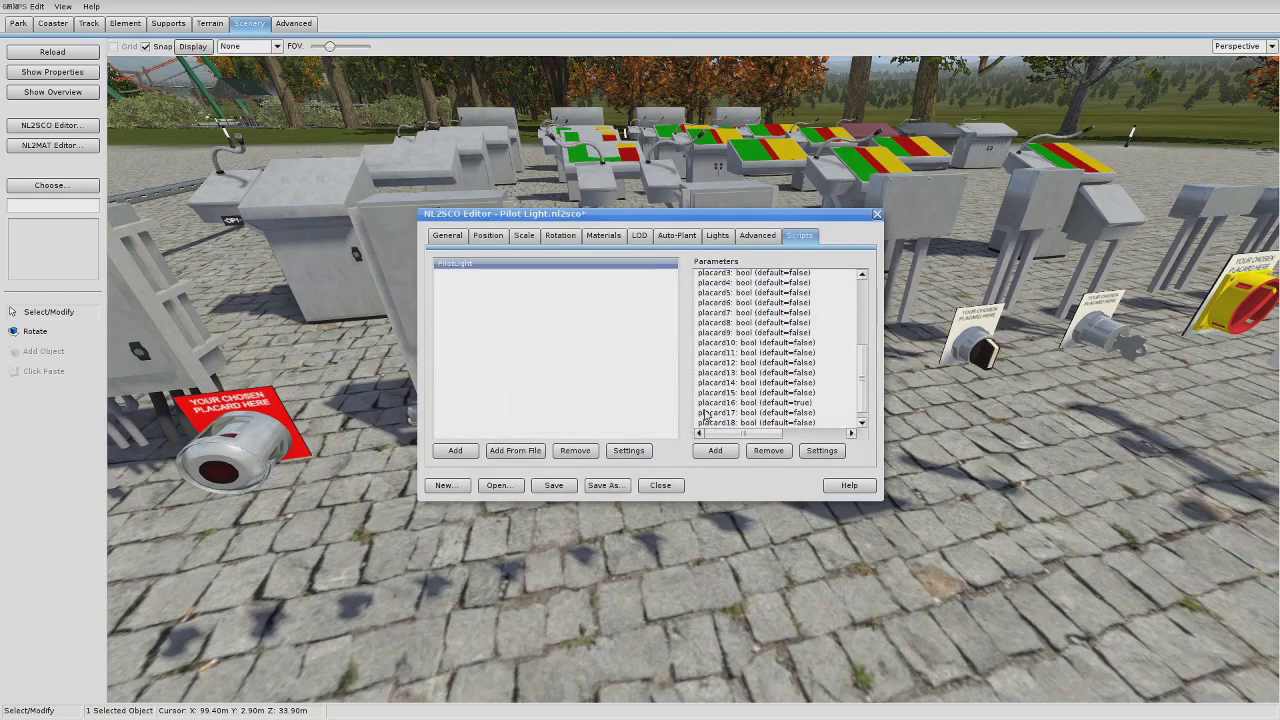
{"action": "left_click", "coordinate": [878, 214]}
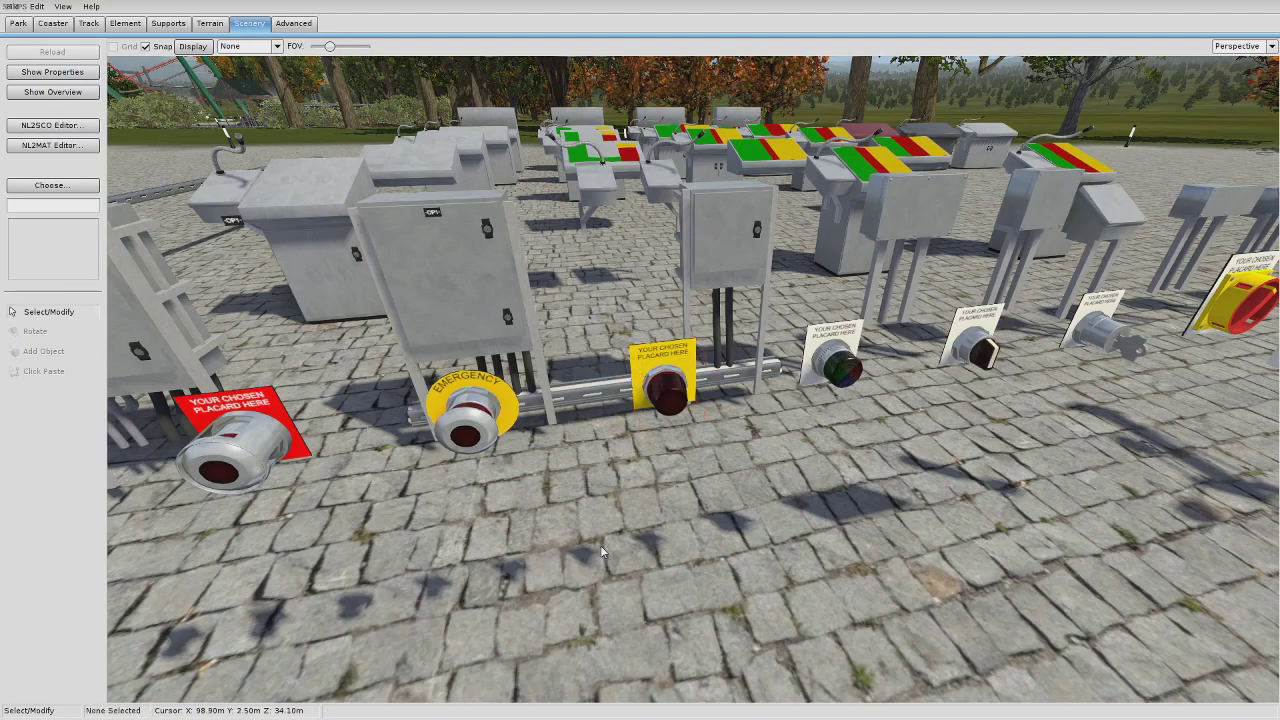
Step: Enable the Panik placard option in the yellow-placard pilot light's properties
{"action": "double_click", "coordinate": [650, 375]}
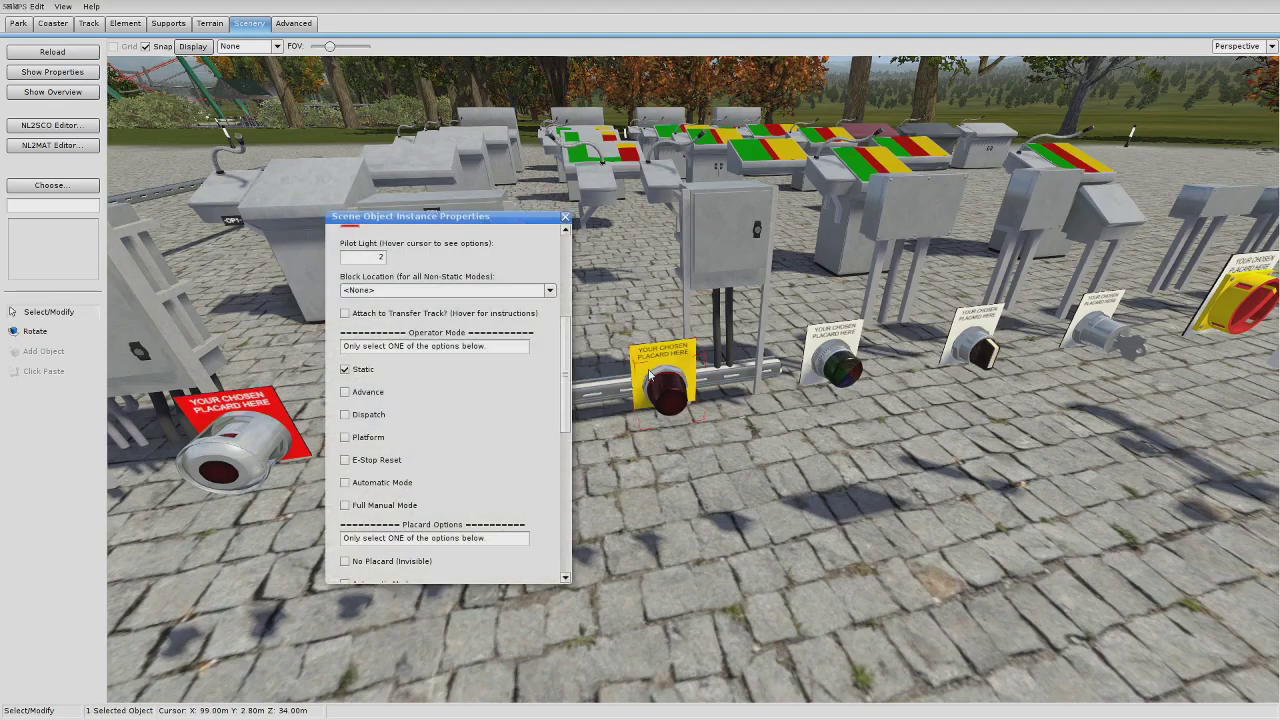
{"action": "left_click_drag", "start_coordinate": [508, 222], "coordinate": [471, 162]}
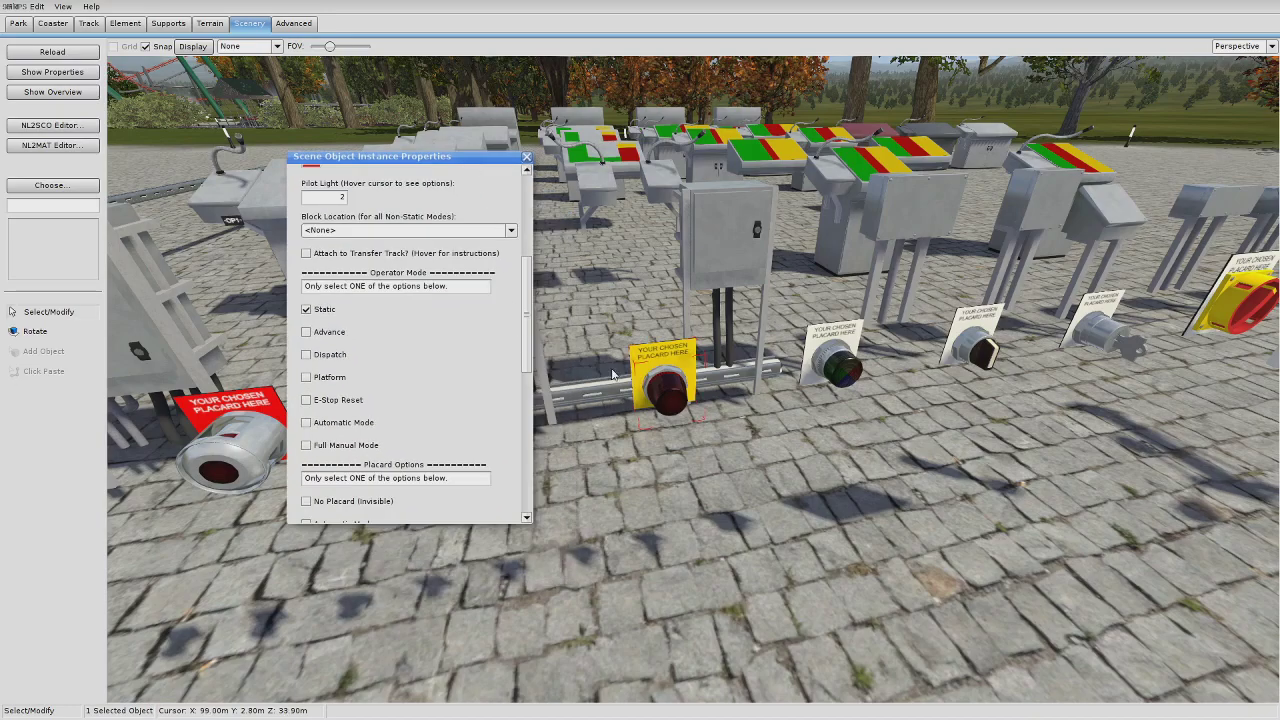
{"action": "left_click_drag", "start_coordinate": [527, 290], "coordinate": [527, 428]}
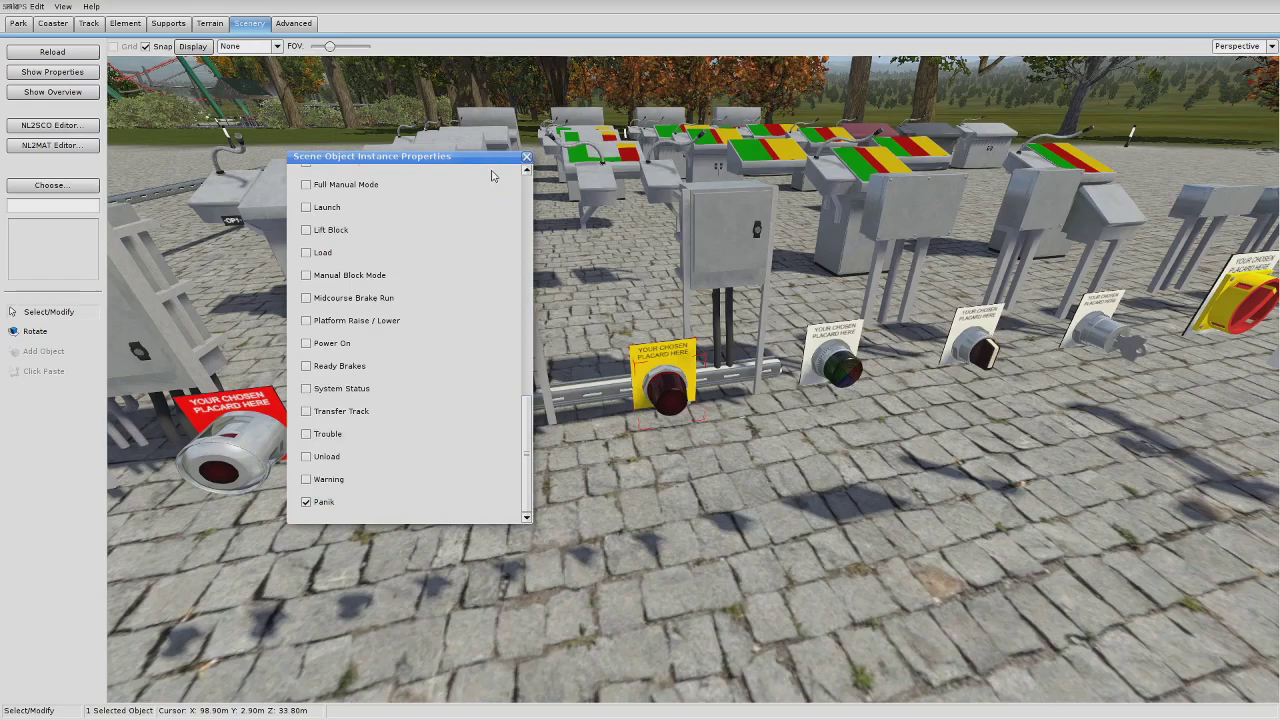
{"action": "left_click", "coordinate": [526, 156]}
{"action": "left_click", "coordinate": [579, 380]}
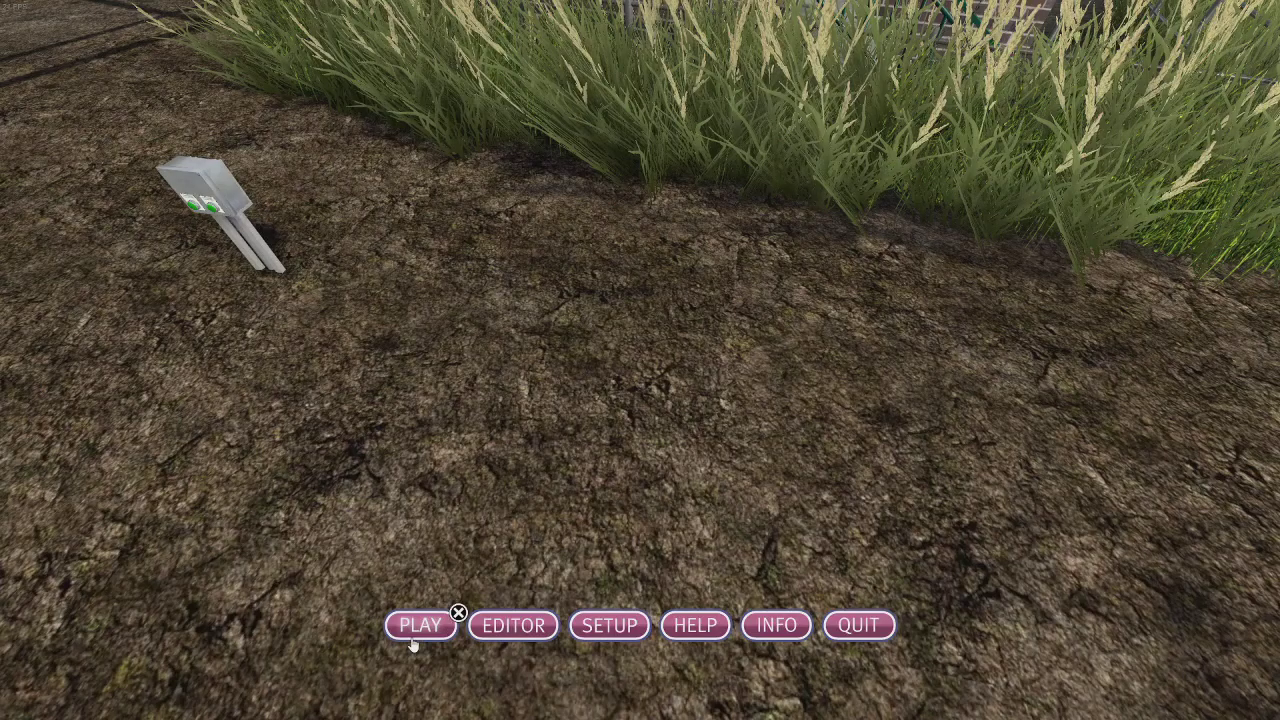
Step: Enter play mode and fly up to the pilot light with the yellow placard to examine its placard
{"action": "left_click", "coordinate": [420, 624]}
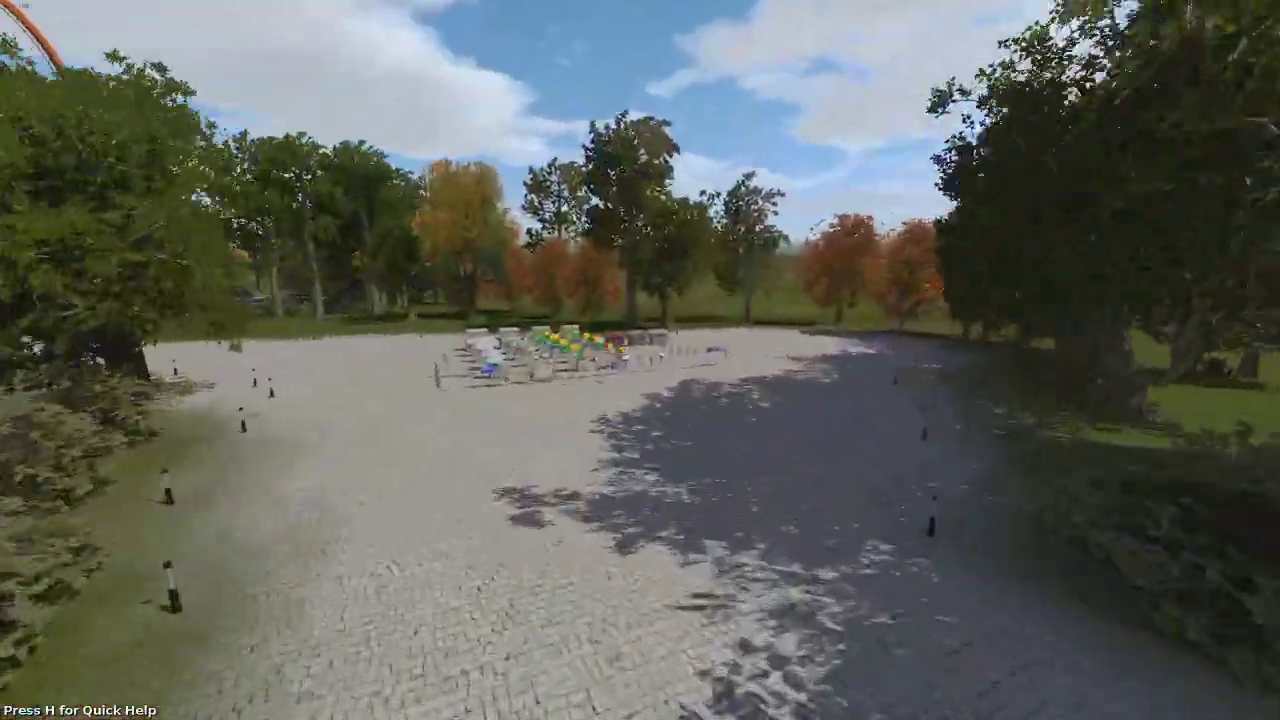
{"action": "key", "text": "w"}
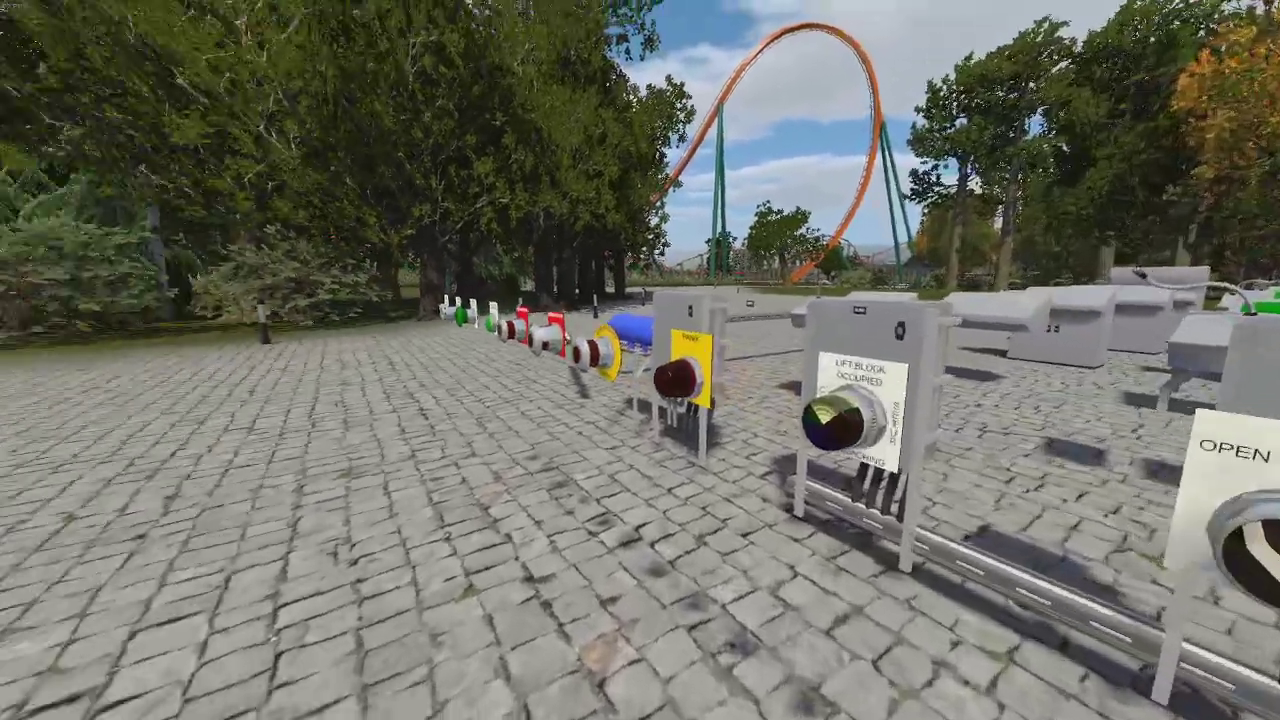
{"action": "key", "text": "w"}
{"action": "left_click_drag", "start_coordinate": [430, 625], "coordinate": [640, 625]}
{"action": "key", "text": "s"}
{"action": "key", "text": "w"}
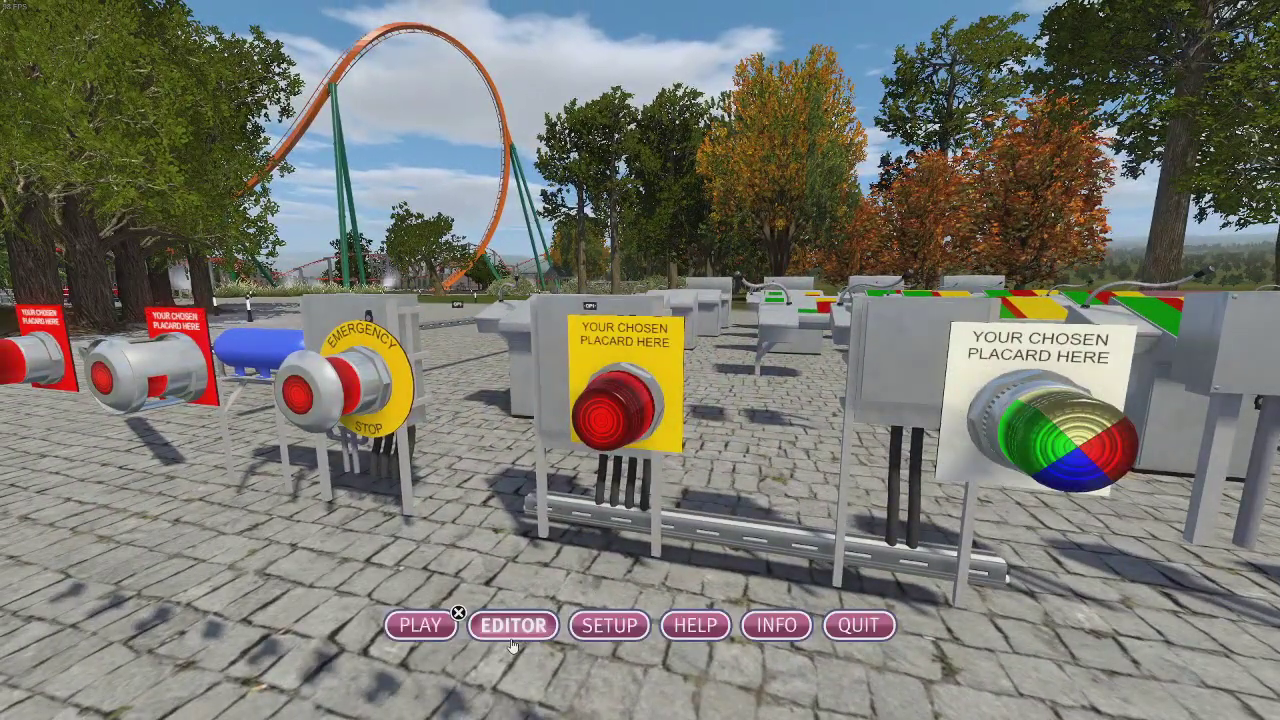
Step: Return to the park editor and review the yellow-placard pilot light's instance properties
{"action": "left_click", "coordinate": [512, 636]}
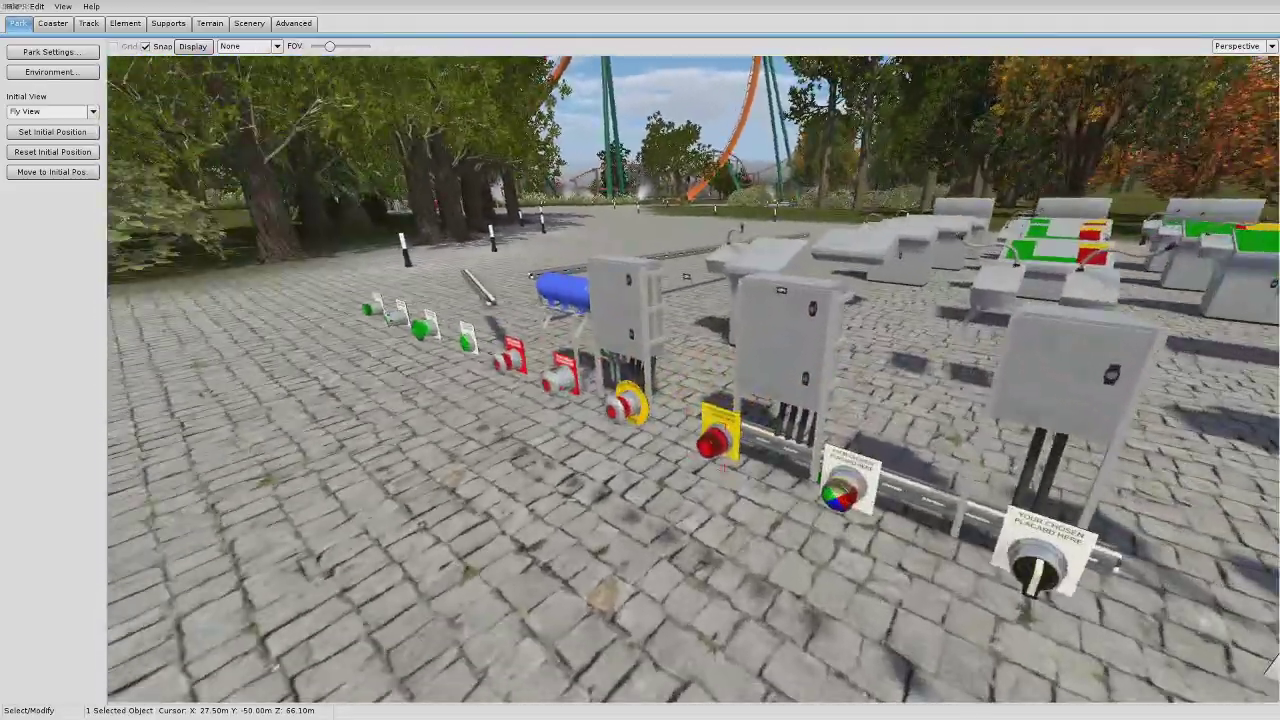
{"action": "double_click", "coordinate": [689, 400]}
{"action": "scroll", "coordinate": [586, 435], "scroll_direction": "down", "scroll_amount": 1}
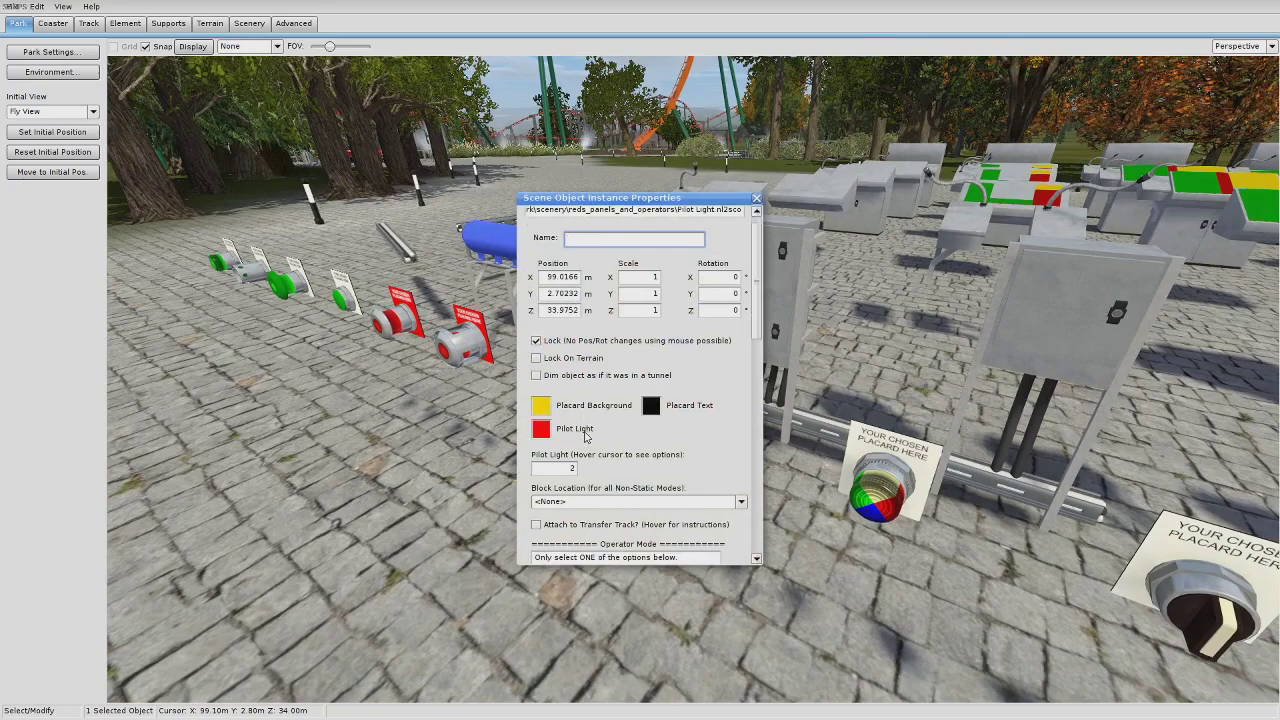
{"action": "left_click", "coordinate": [756, 198]}
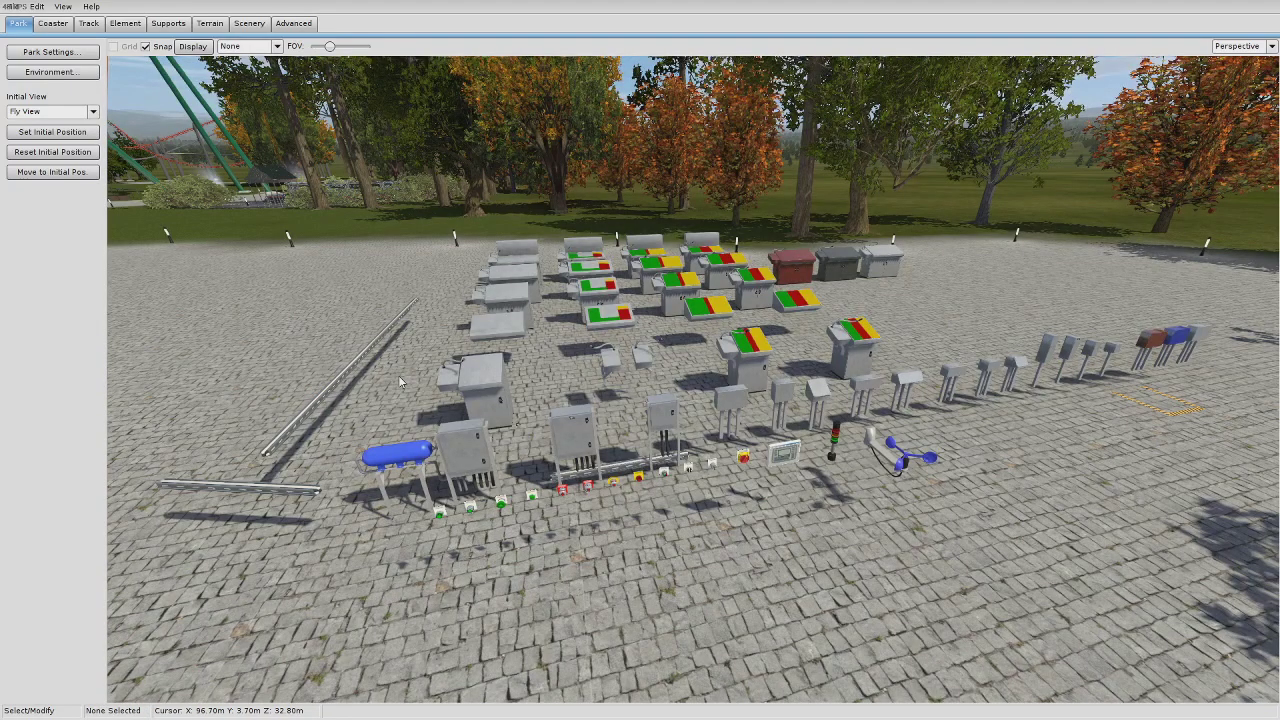